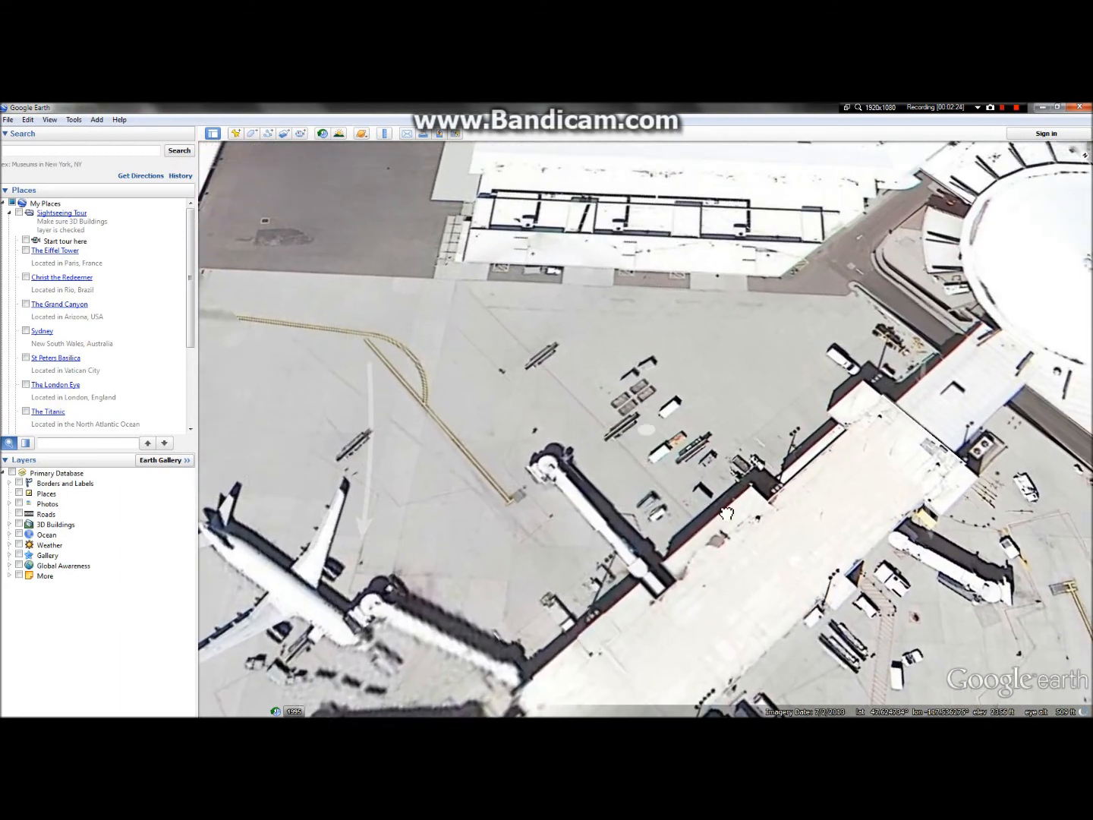
# Examine the jet bridges and parked aircraft around the airport terminal concourses
pyautogui.moveTo(727, 513); pyautogui.dragTo(683, 501)
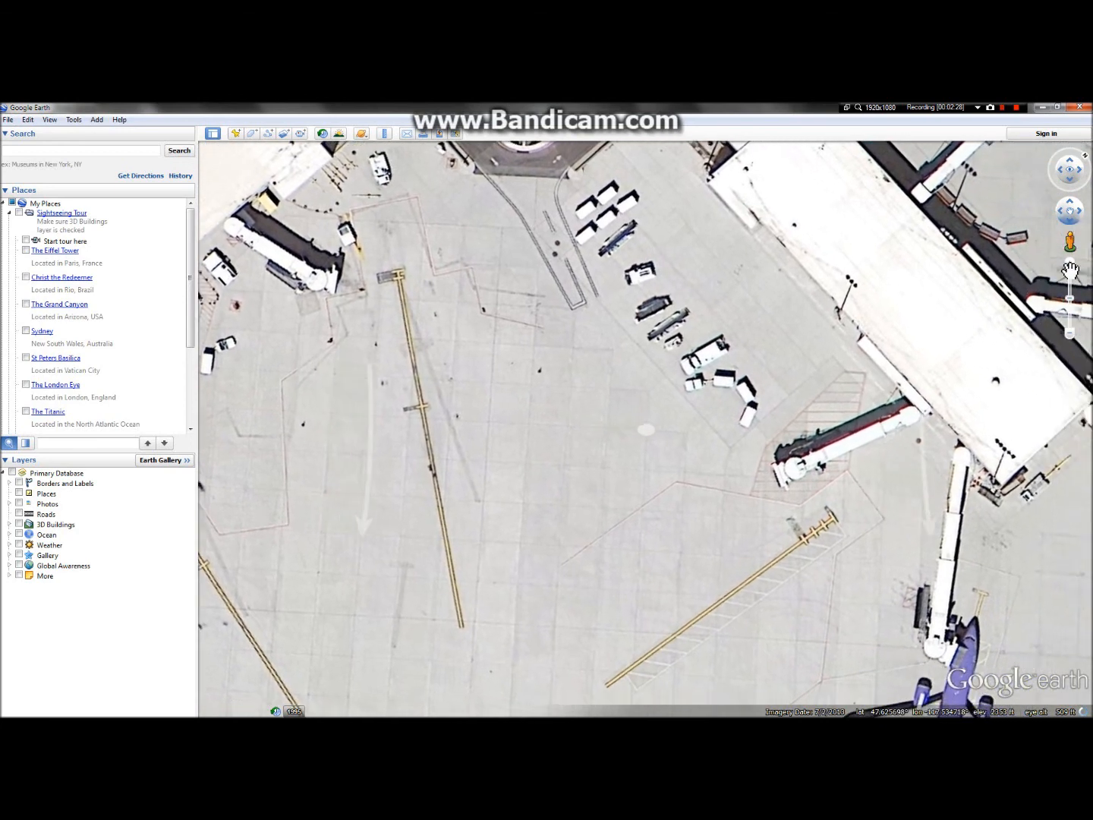
pyautogui.moveTo(685, 434); pyautogui.dragTo(739, 418)
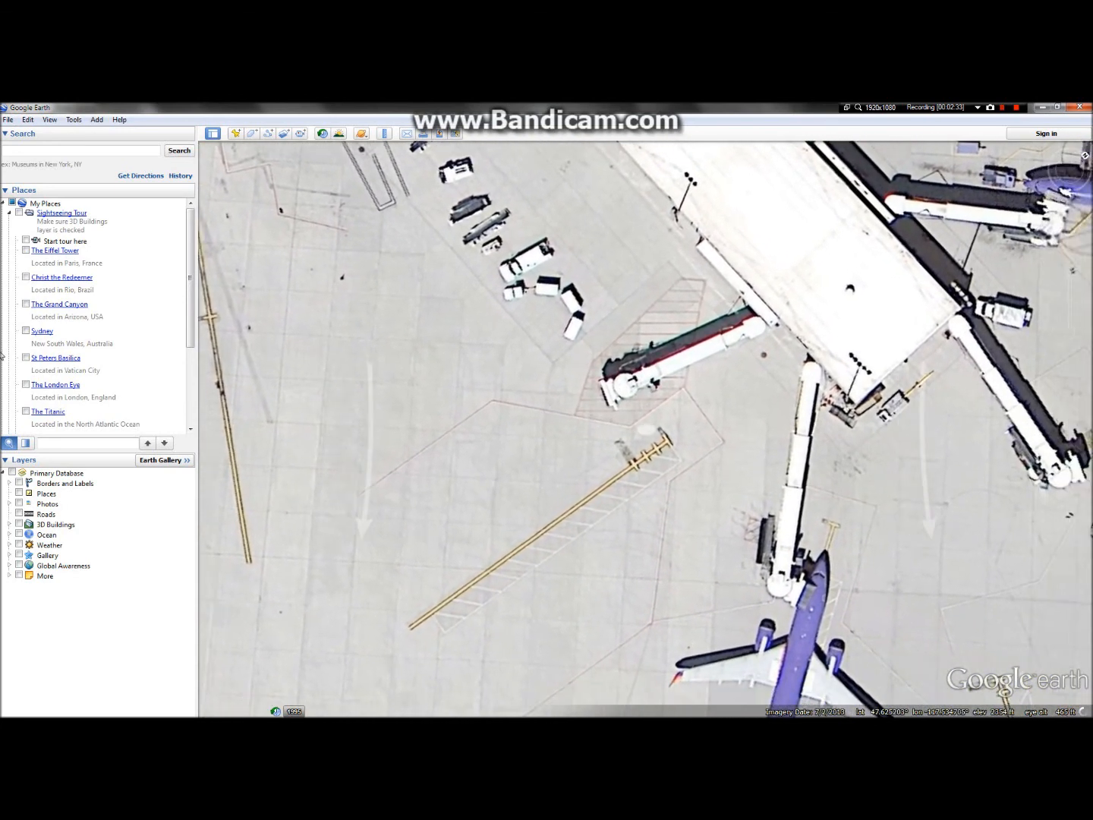
pyautogui.moveTo(304, 190); pyautogui.dragTo(881, 304)
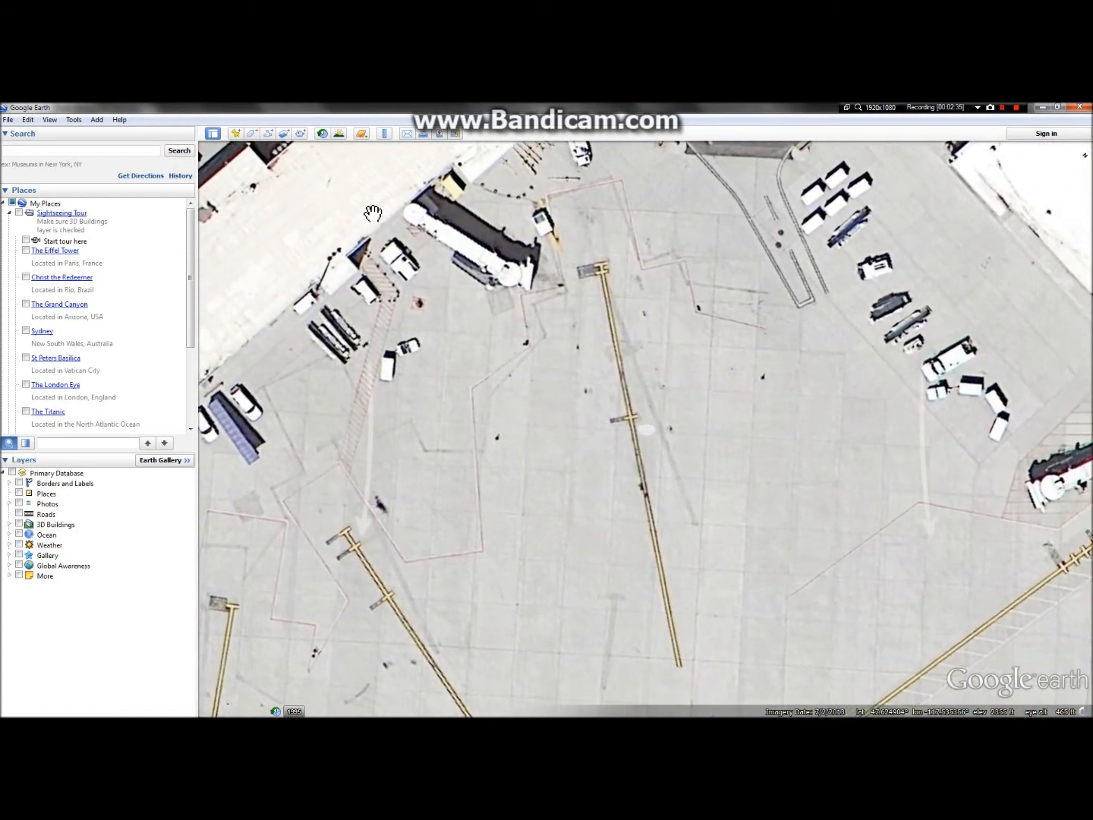
pyautogui.moveTo(685, 223); pyautogui.dragTo(918, 261)
pyautogui.moveTo(592, 254); pyautogui.dragTo(888, 266)
pyautogui.moveTo(478, 258); pyautogui.dragTo(900, 291)
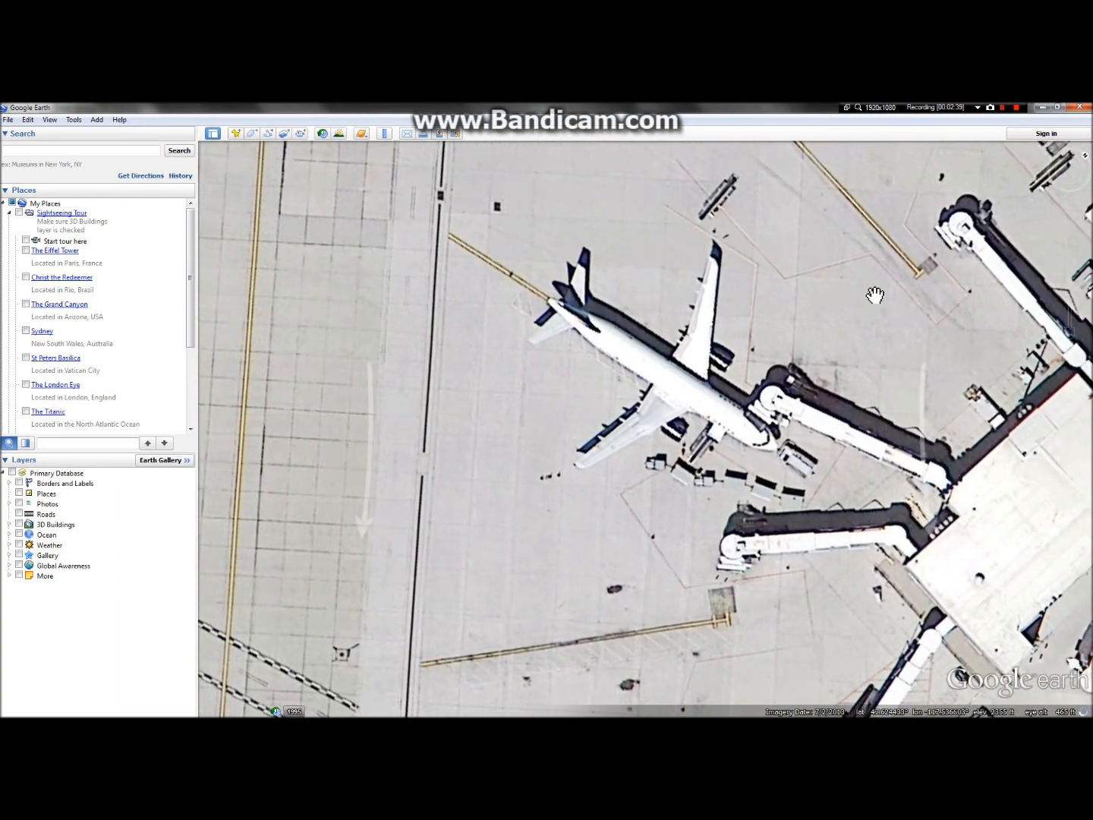
# Switch the map to full screen and examine the parked white airliner and the adjacent taxiway
pyautogui.press('super+Down')
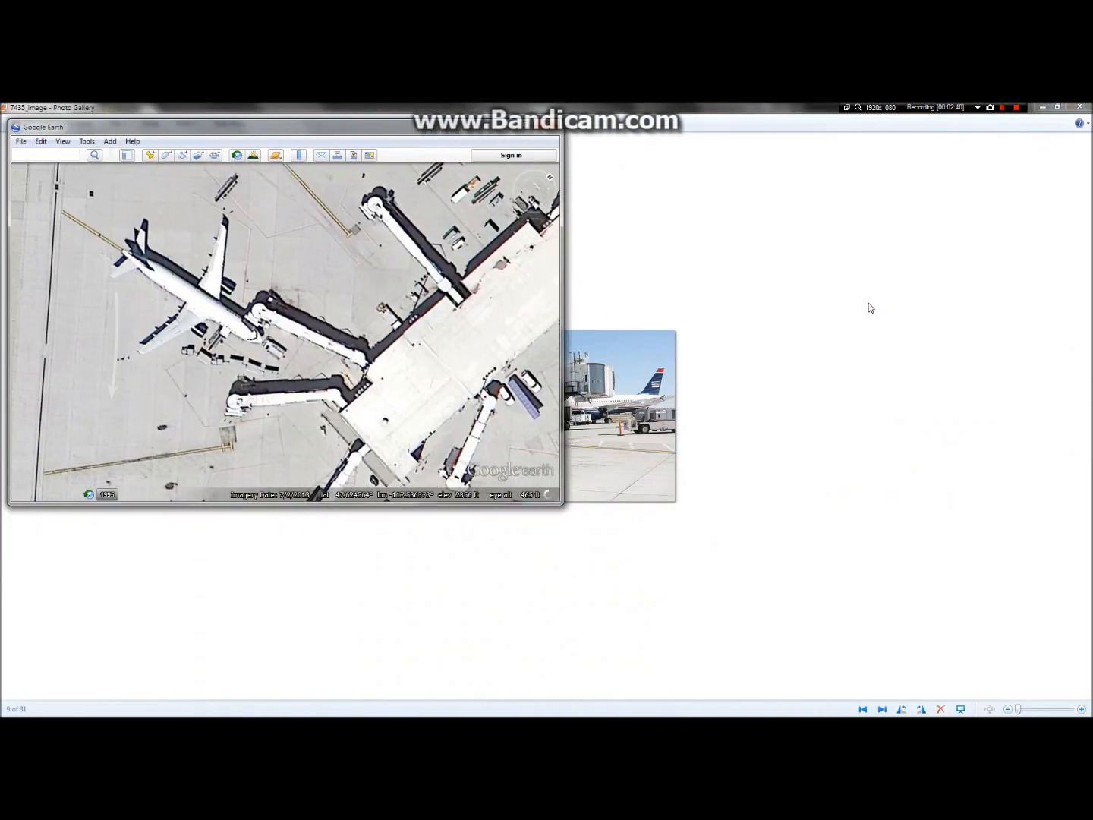
pyautogui.press('F11')
pyautogui.moveTo(533, 406); pyautogui.dragTo(873, 413)
pyautogui.moveTo(532, 379); pyautogui.dragTo(987, 471)
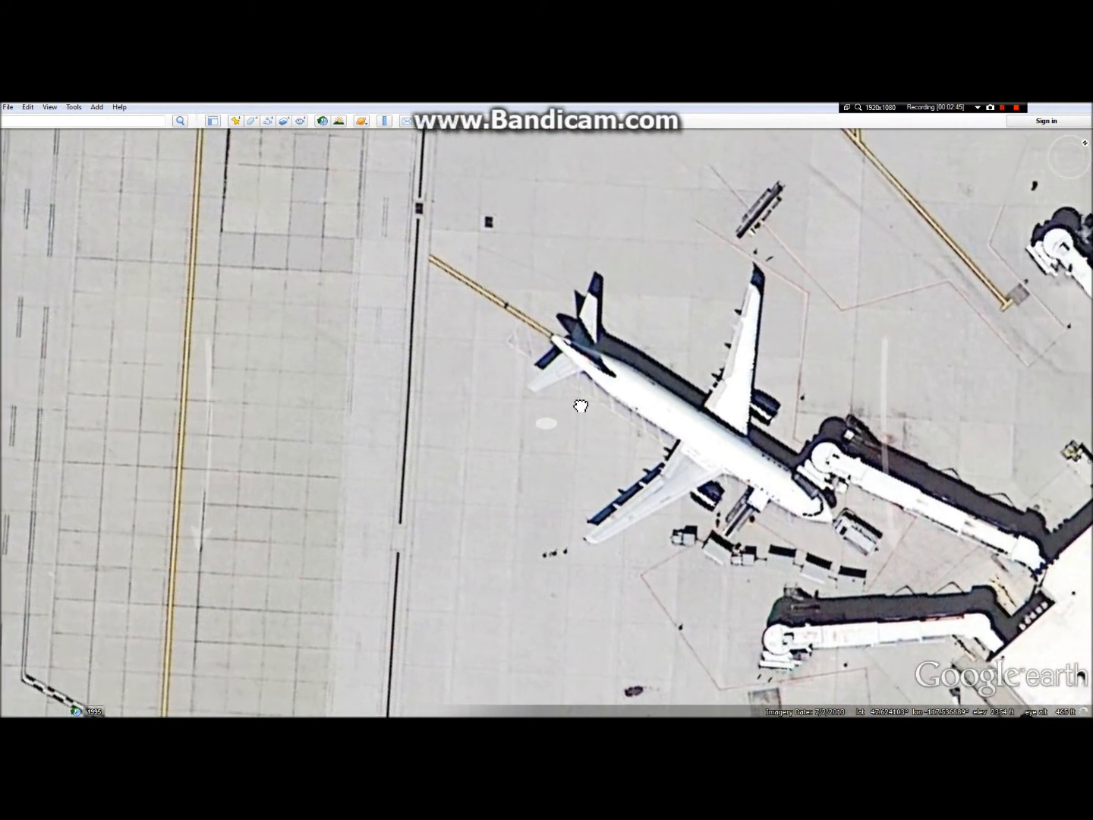
pyautogui.moveTo(581, 404); pyautogui.dragTo(866, 454)
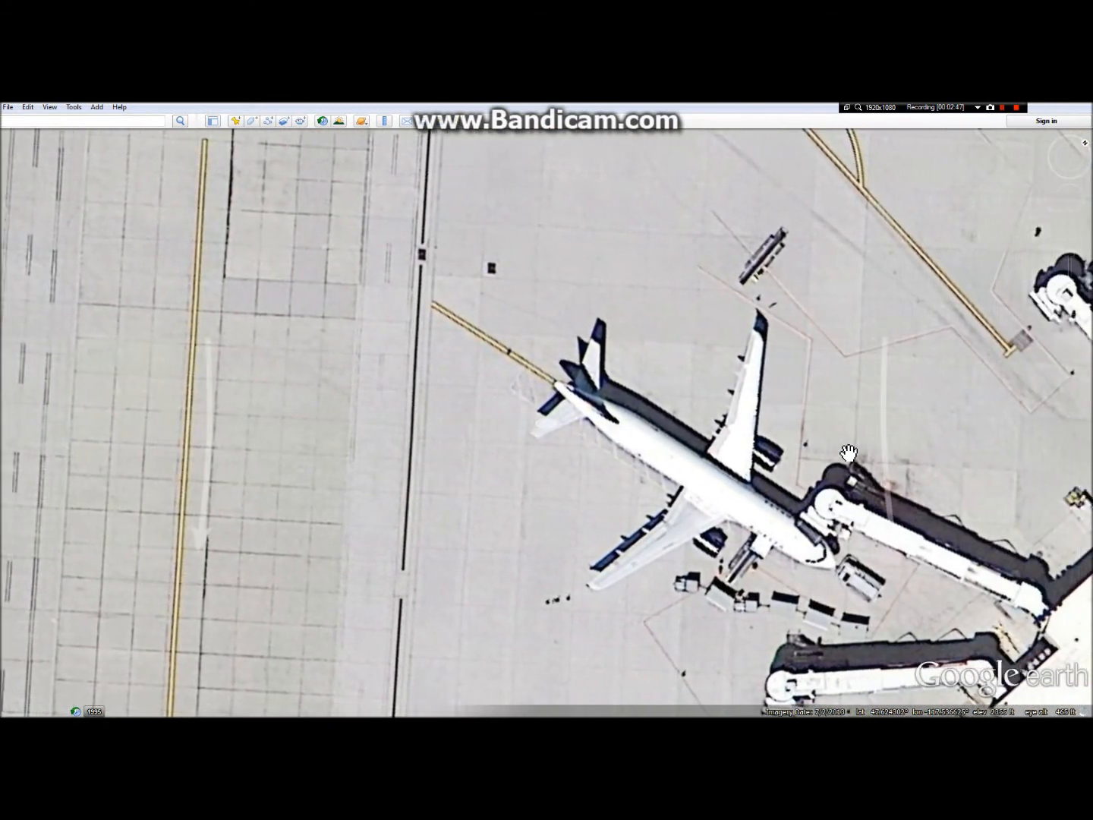
pyautogui.moveTo(566, 425); pyautogui.dragTo(955, 472)
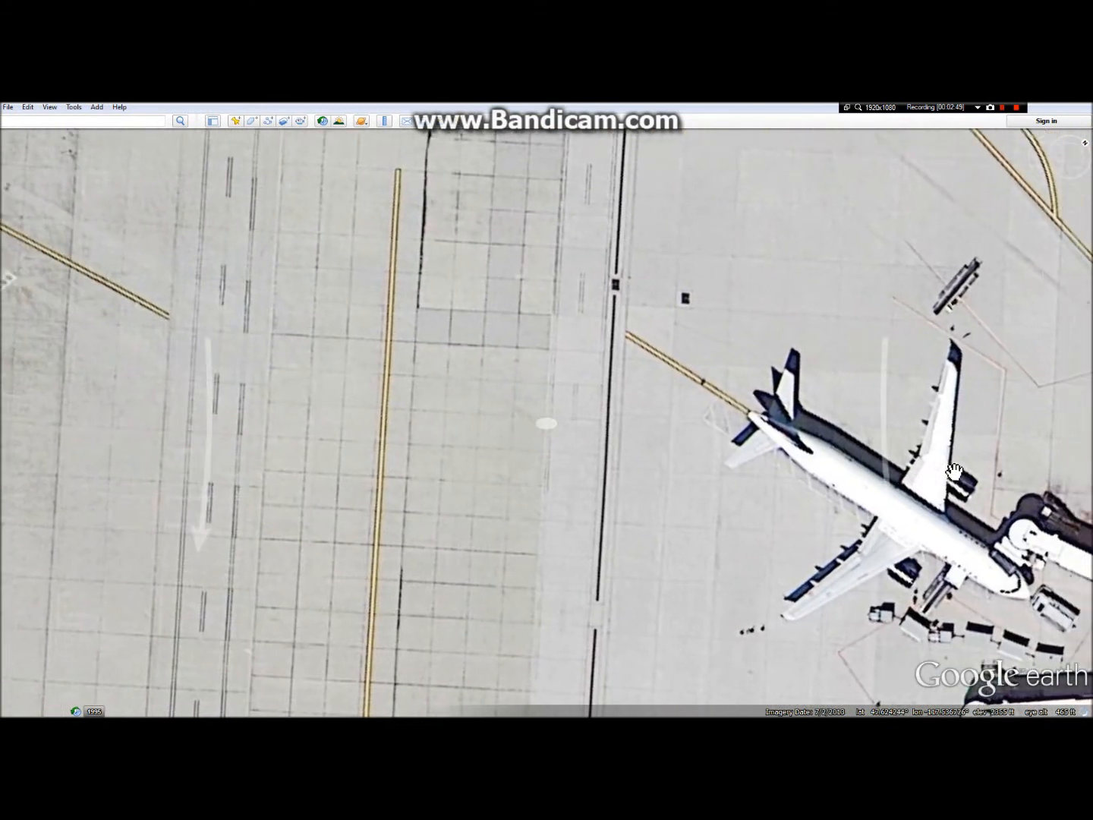
# Examine the jet bridge docked at the purple airliner
pyautogui.moveTo(629, 458); pyautogui.dragTo(752, 446)
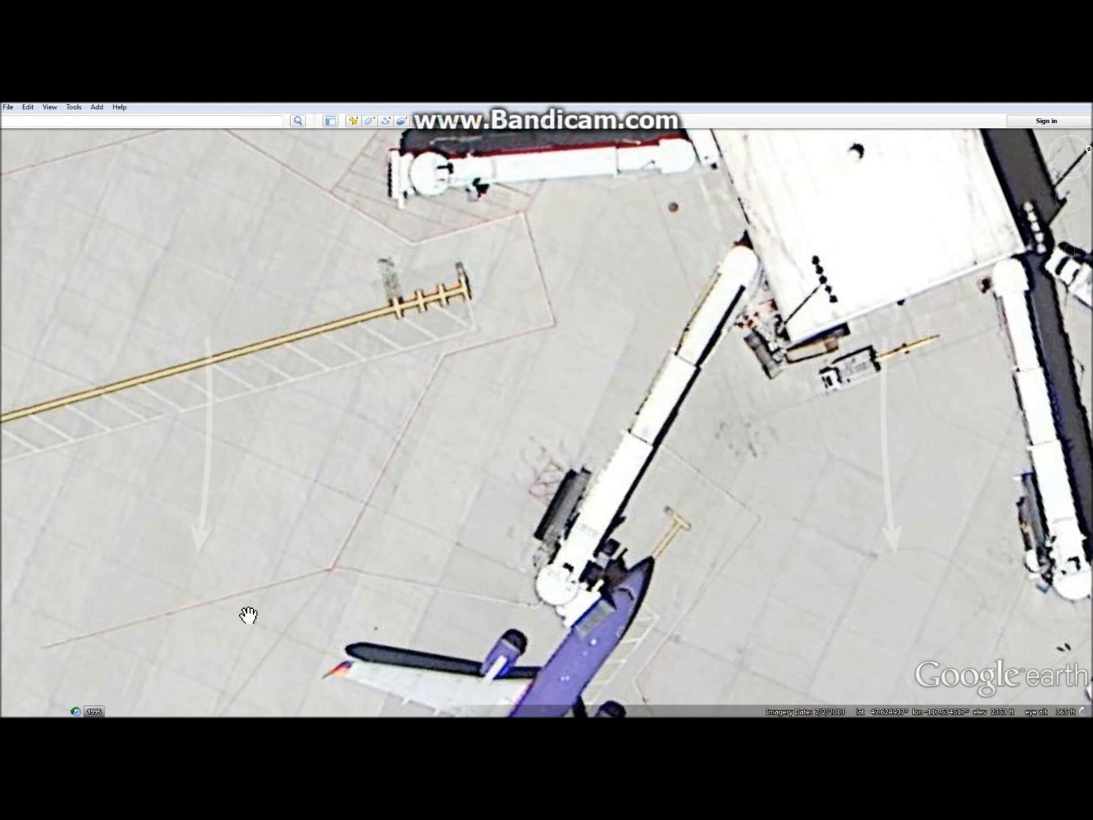
pyautogui.moveTo(639, 517); pyautogui.dragTo(646, 472)
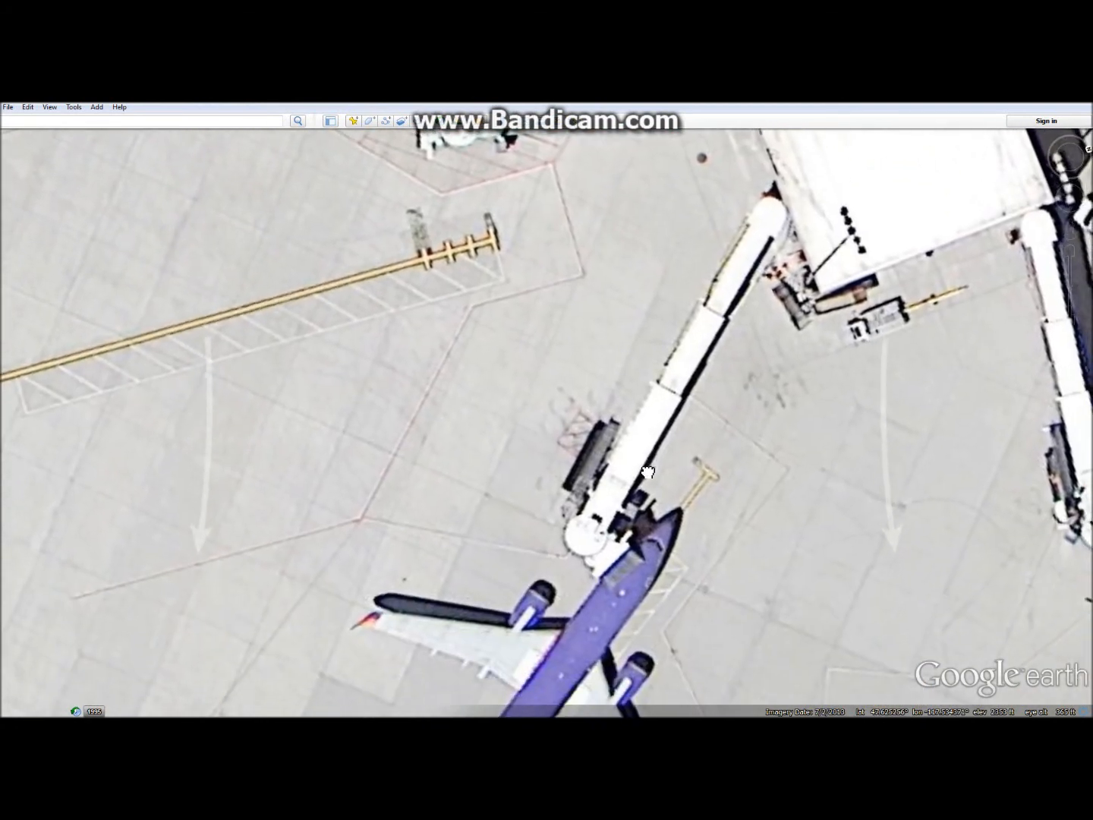
pyautogui.click(95, 107)
pyautogui.moveTo(624, 462); pyautogui.dragTo(659, 414)
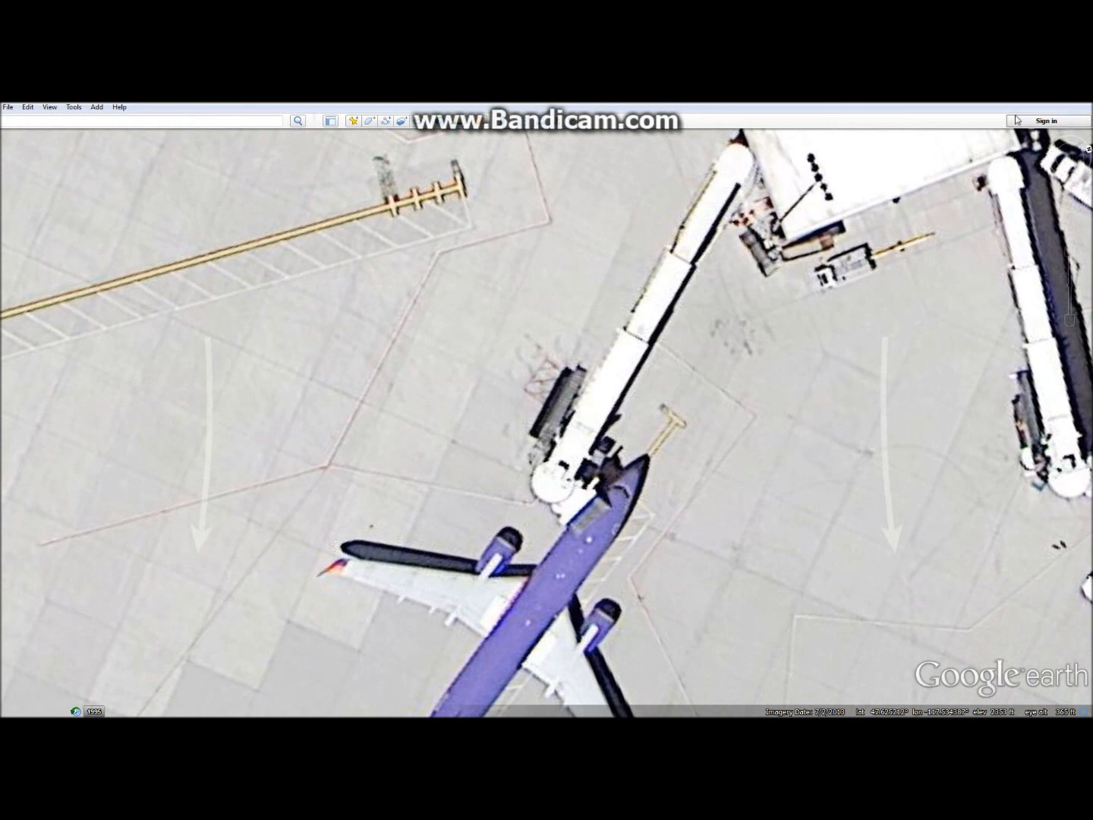
# Show the sidebar with the search, places and layers beside the map
pyautogui.click(329, 120)
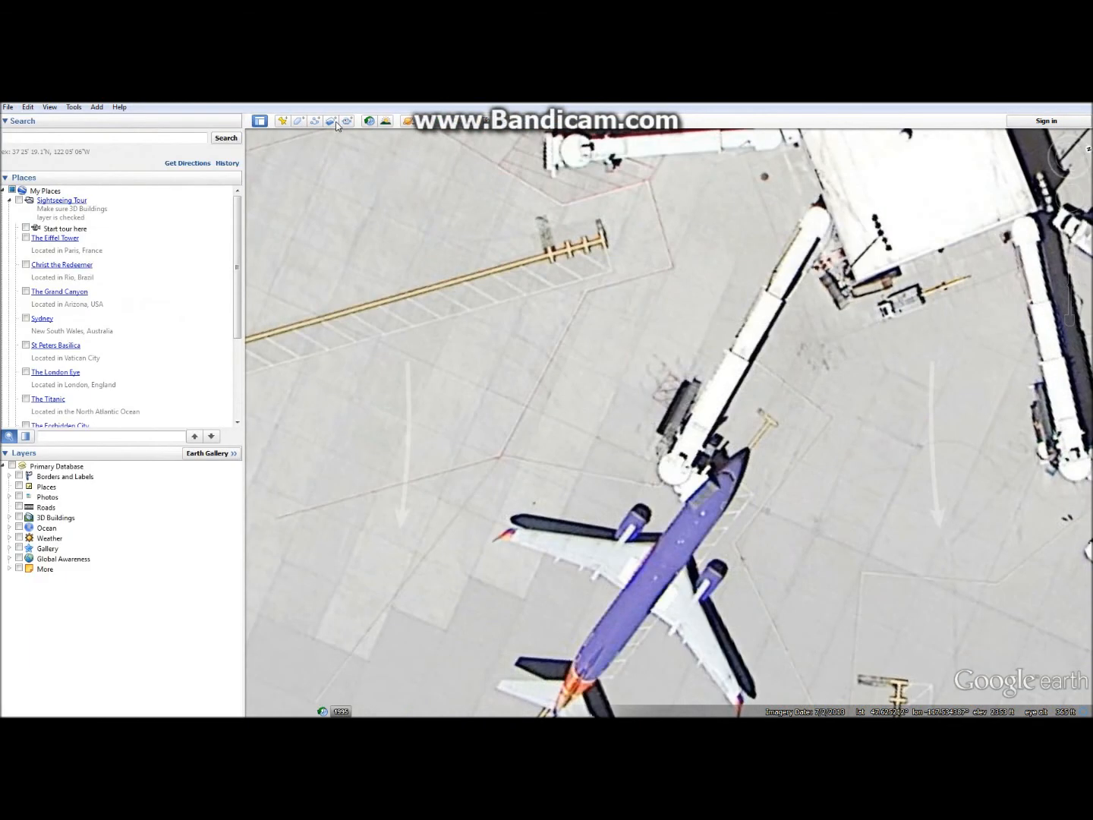
pyautogui.click(258, 121)
pyautogui.click(259, 120)
pyautogui.click(6, 106)
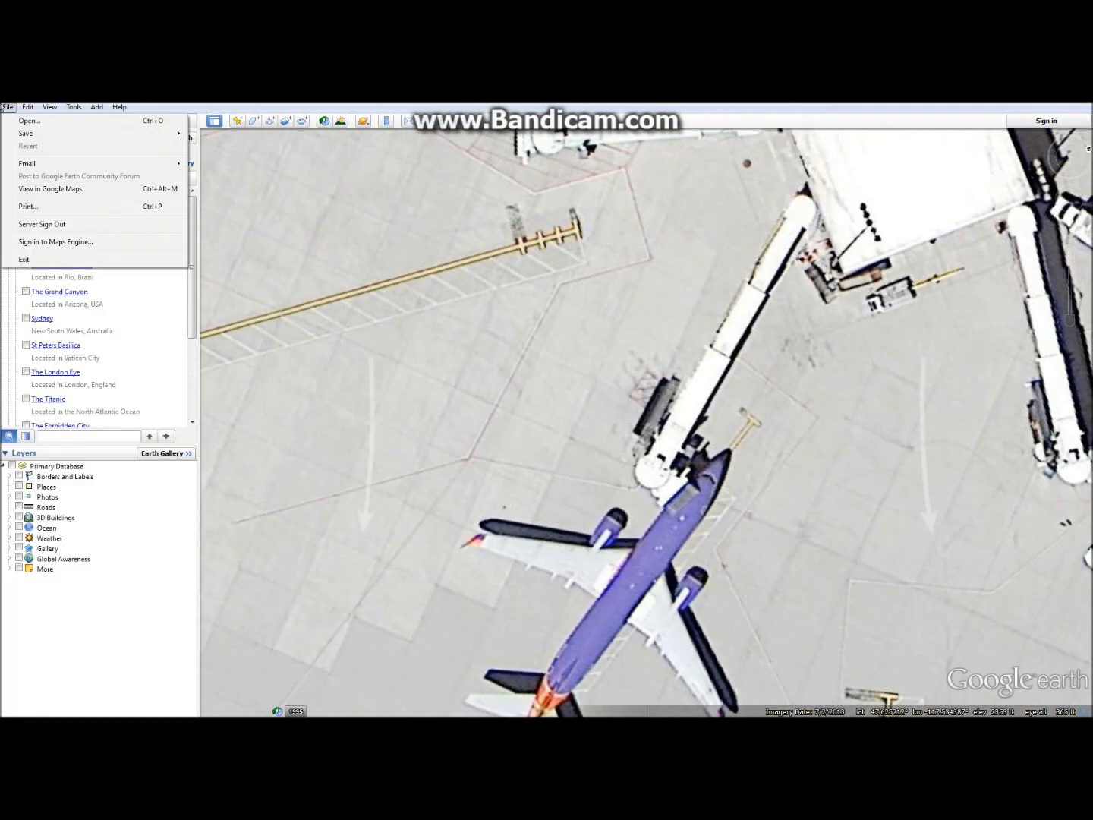
pyautogui.moveTo(24, 108)
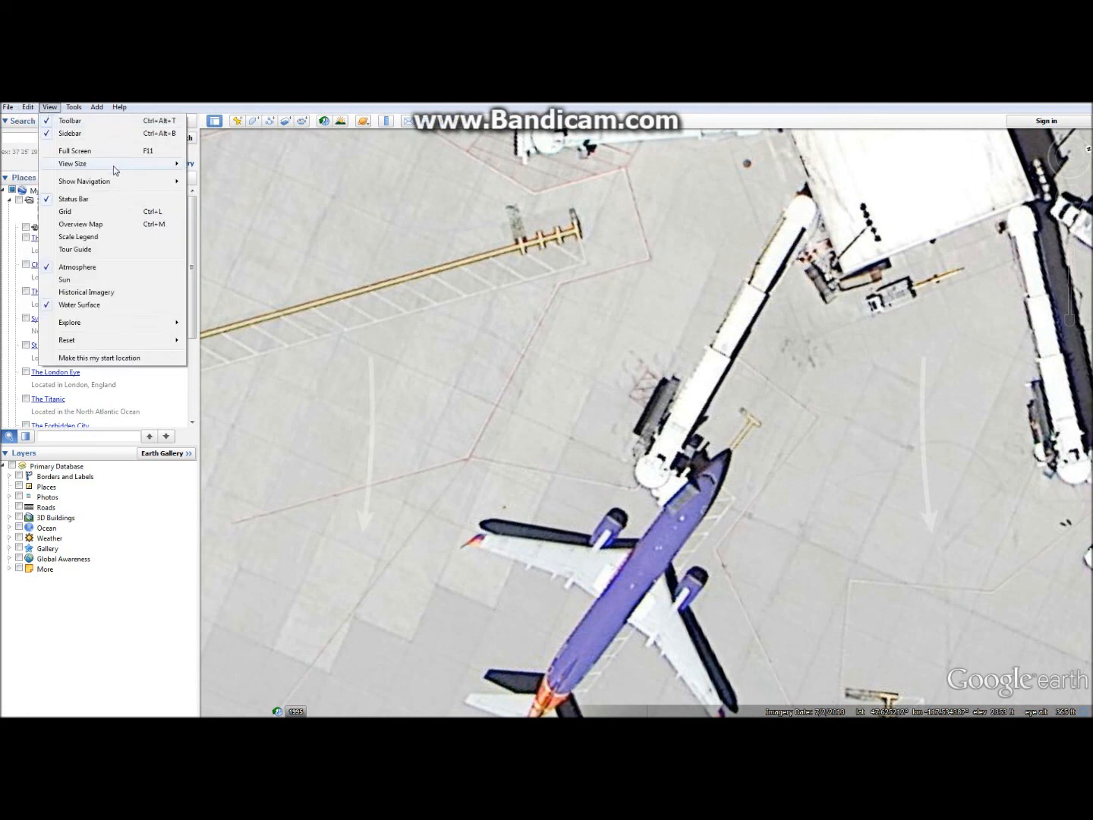
pyautogui.moveTo(110, 167)
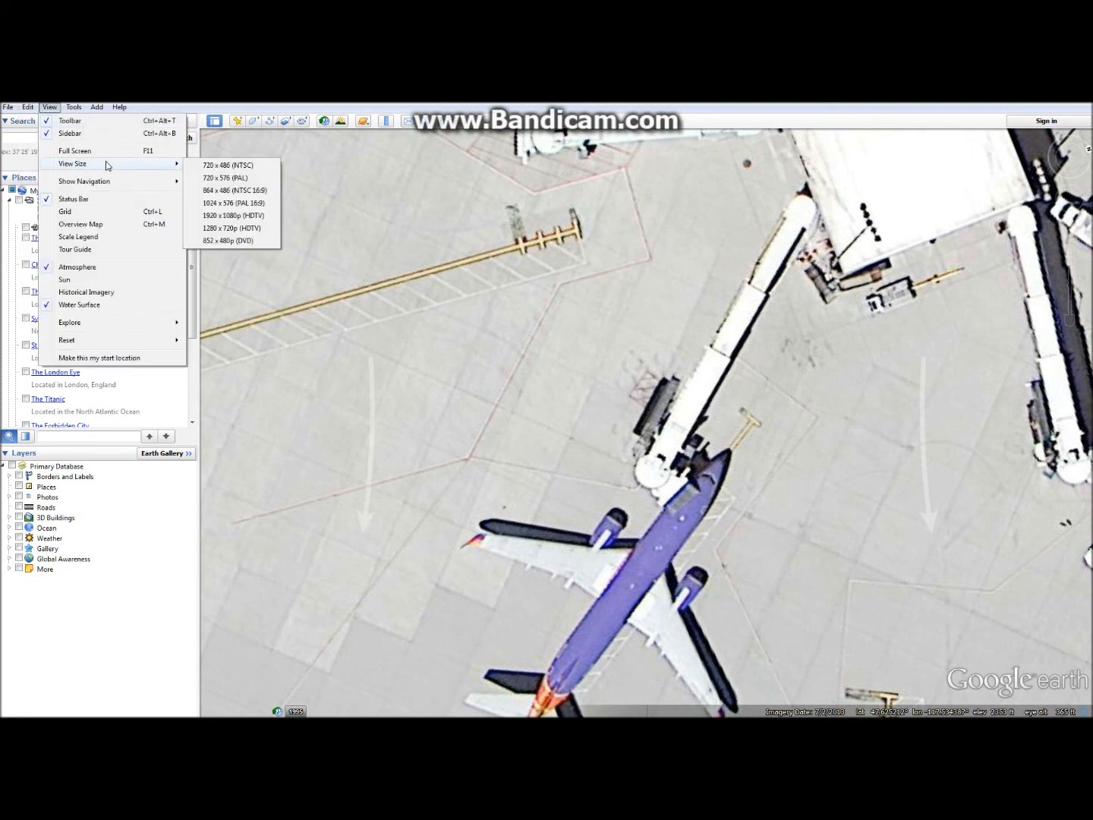
pyautogui.click(728, 226)
# Leave full-screen mode and close the browser with its pages about Google Earth continuous movement
pyautogui.press('F11')
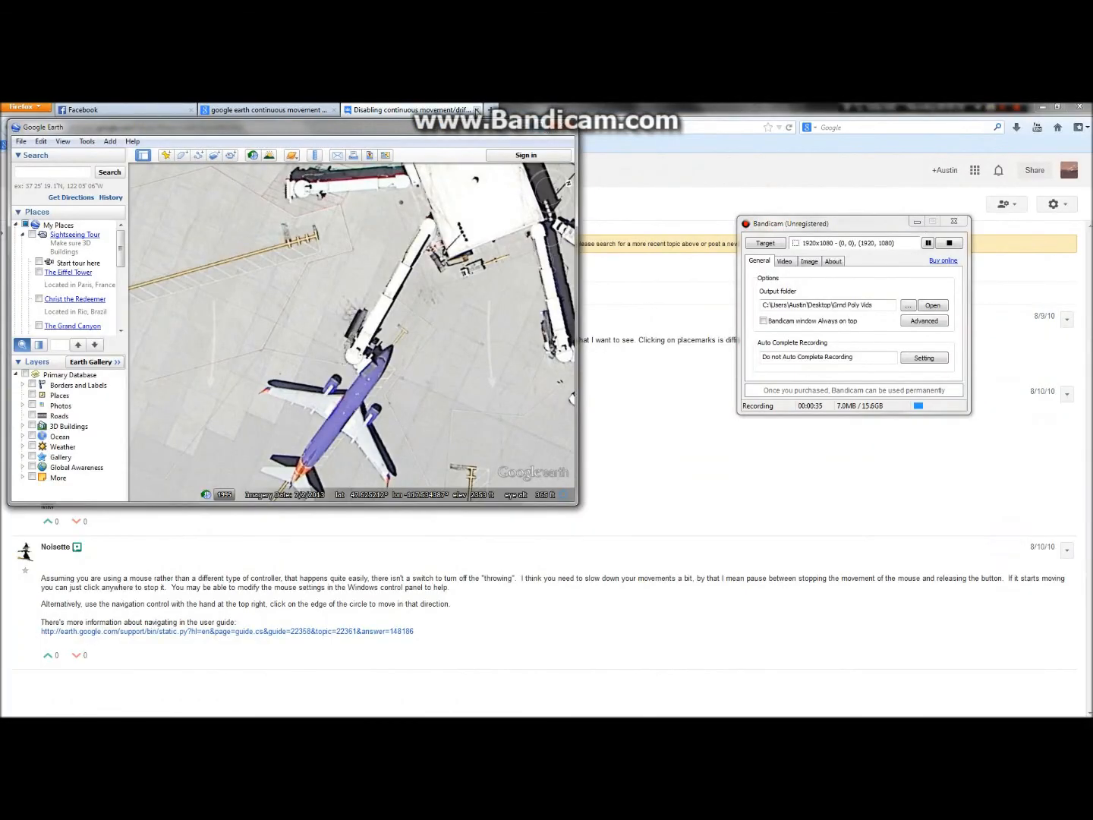
pyautogui.click(475, 109)
pyautogui.click(190, 109)
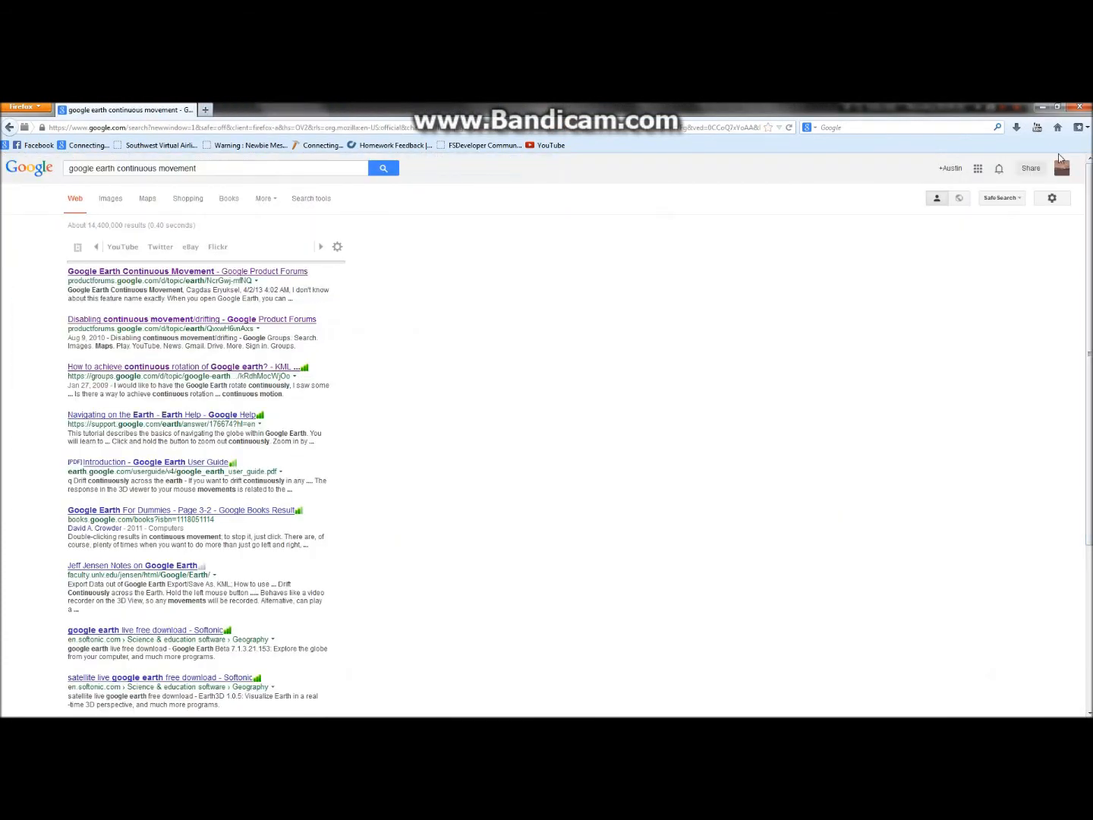
pyautogui.click(1080, 110)
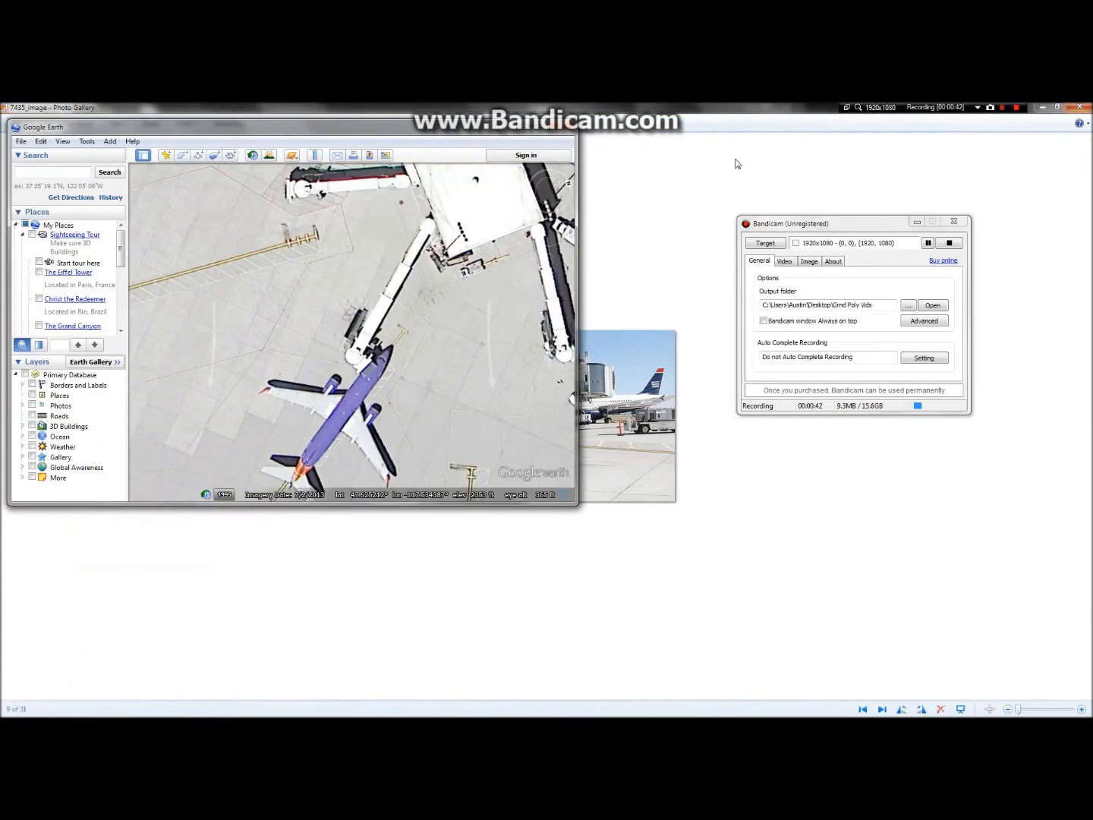
# Maximize the Google Earth window and frame the whole jet bridge docked at the purple airliner
pyautogui.doubleClick(530, 133)
pyautogui.moveTo(666, 517); pyautogui.dragTo(527, 458)
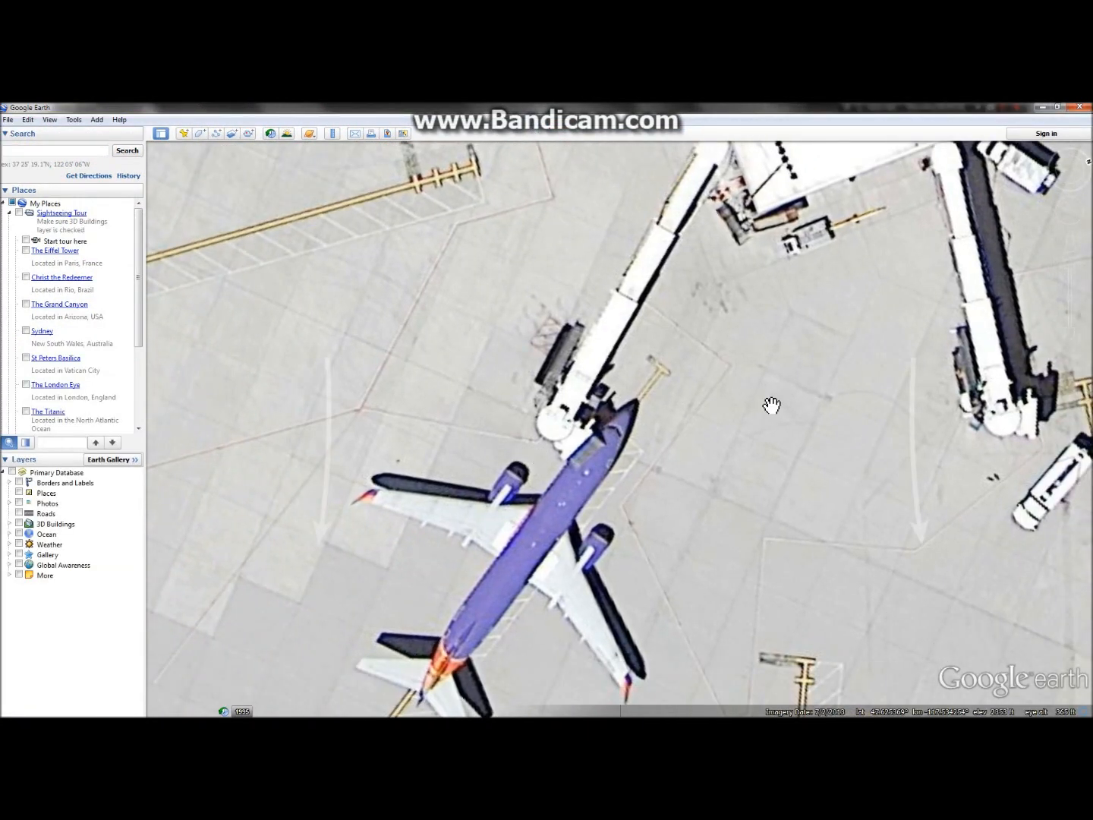
pyautogui.scroll(1, 564, 478)
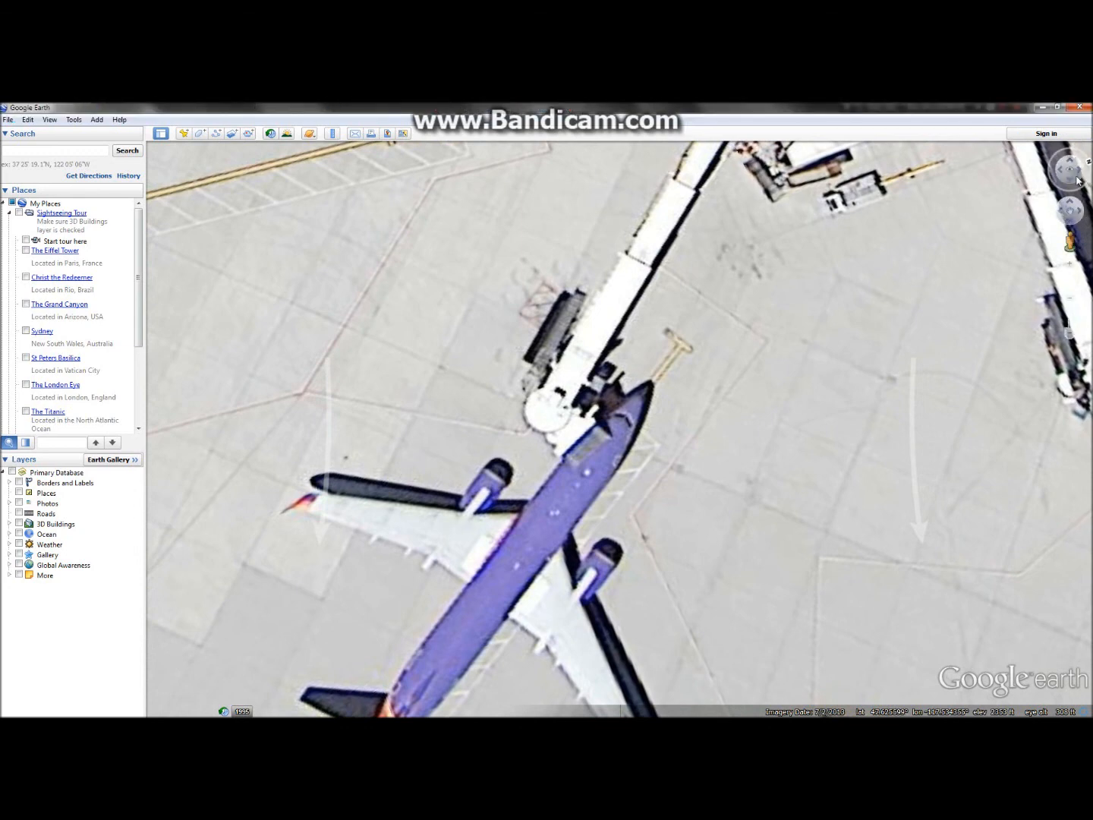
pyautogui.click(1069, 219)
pyautogui.moveTo(497, 278); pyautogui.dragTo(584, 610)
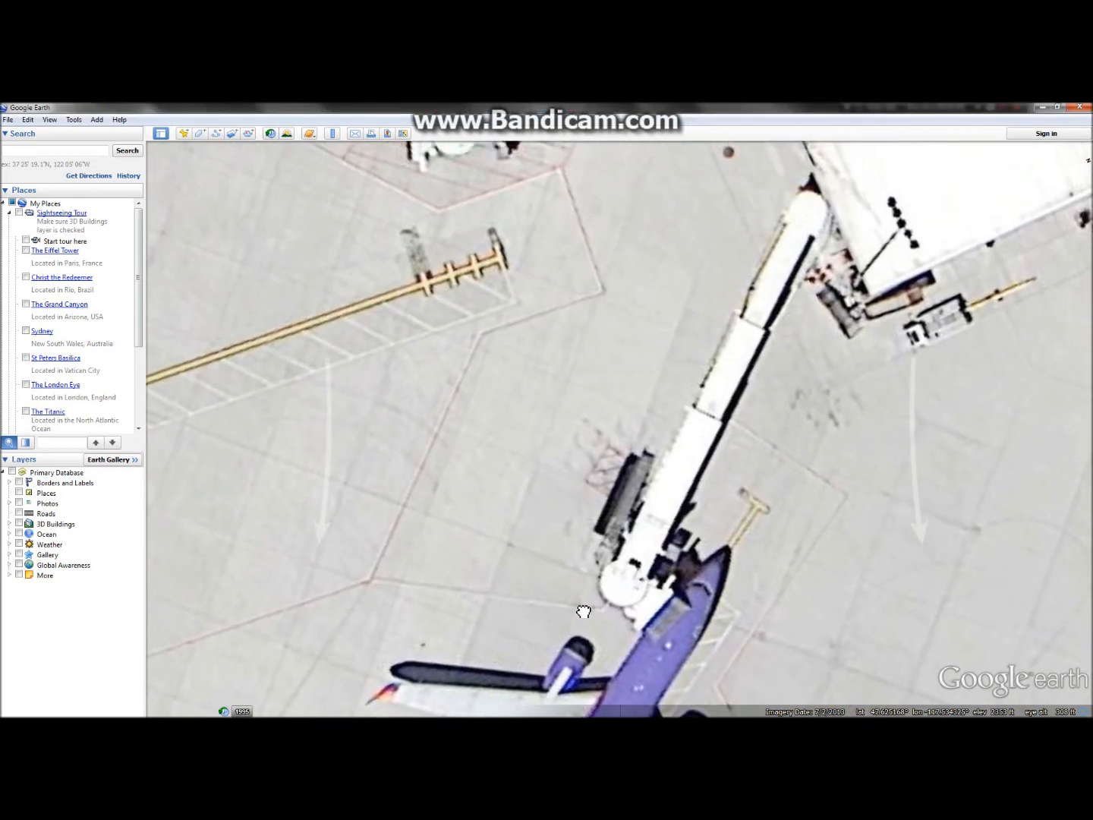
pyautogui.moveTo(448, 103)
pyautogui.click(4, 109)
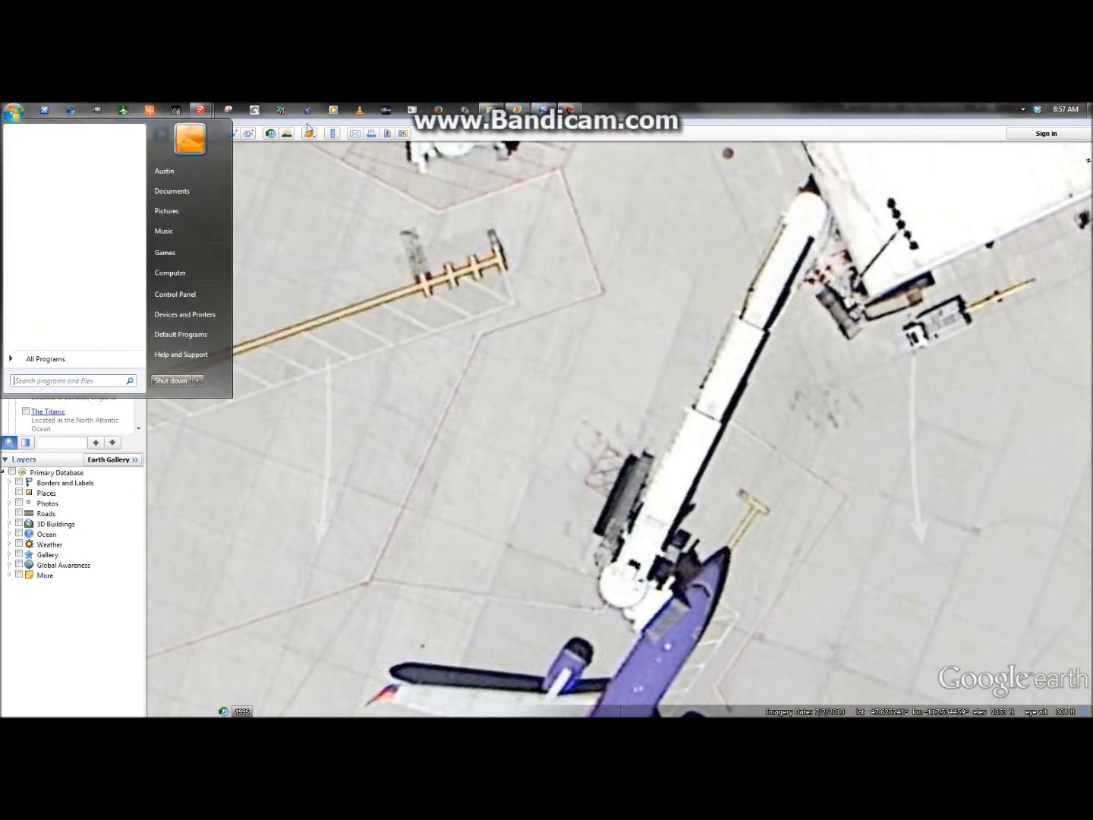
pyautogui.click(608, 296)
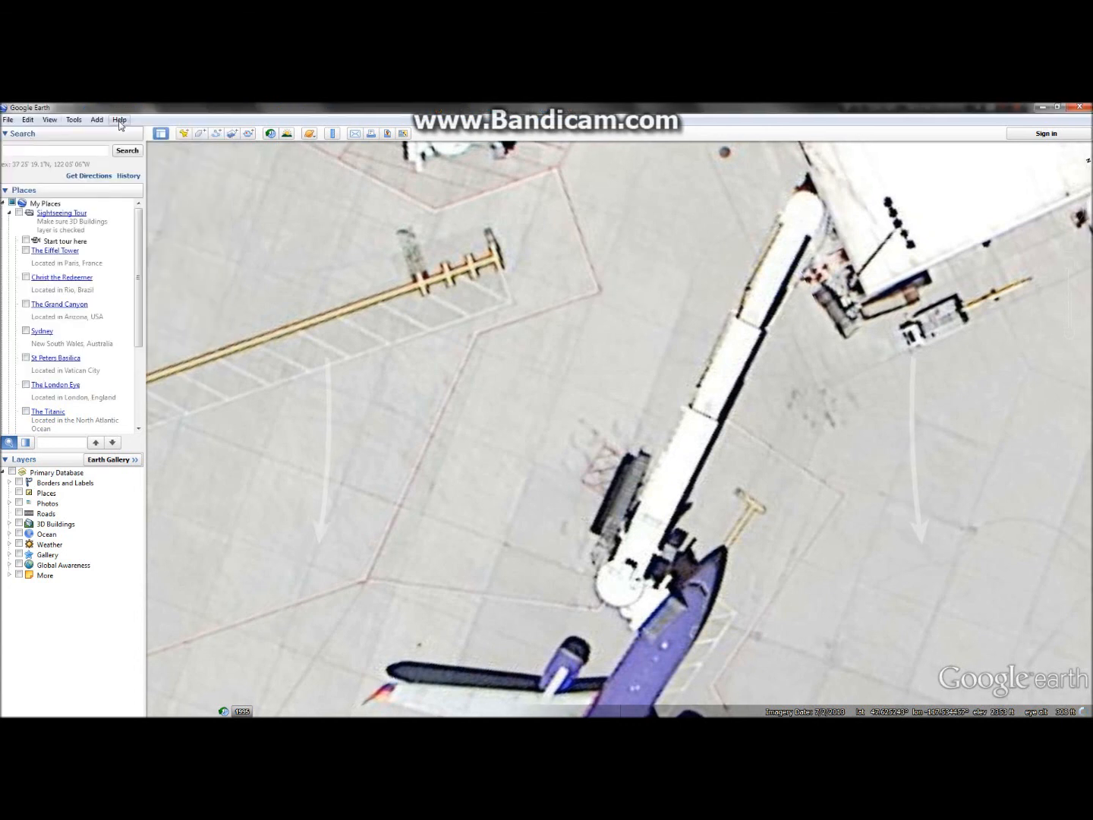
# Measure across the jet bridge section nearest the purple airliner with the Ruler in meters, and clear the measurement
pyautogui.click(96, 120)
pyautogui.moveTo(75, 120)
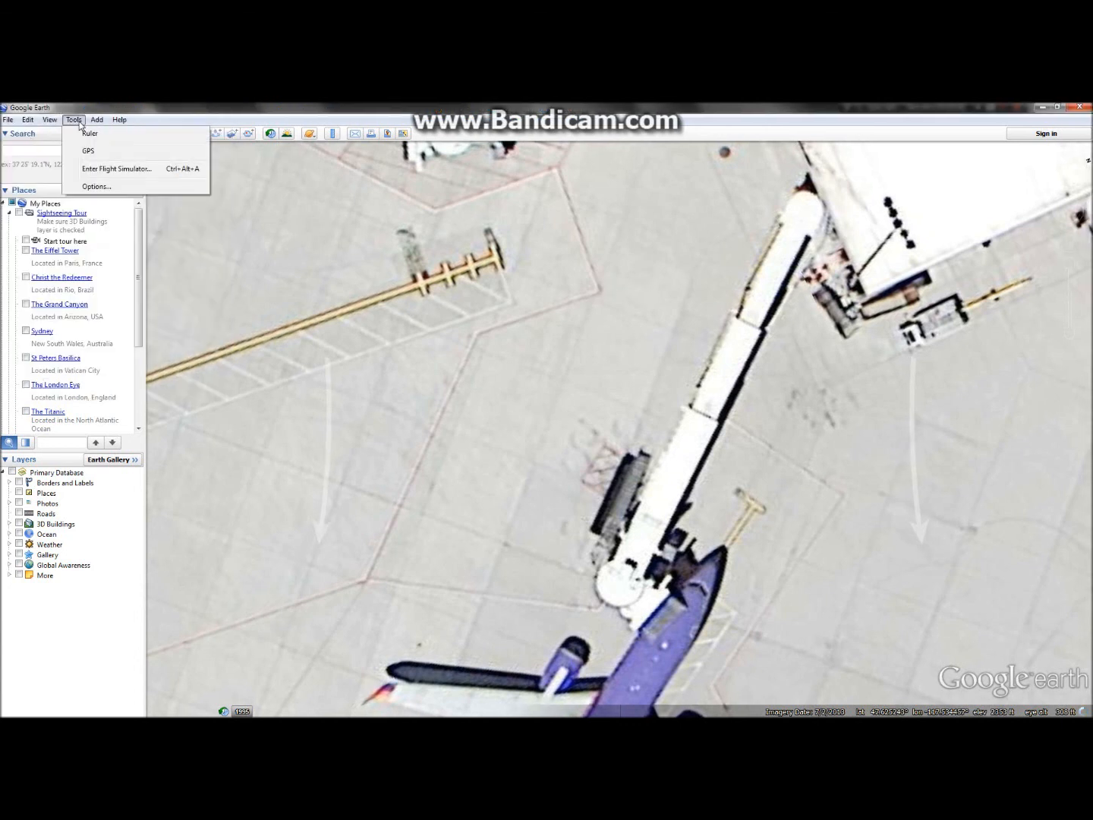
pyautogui.click(86, 134)
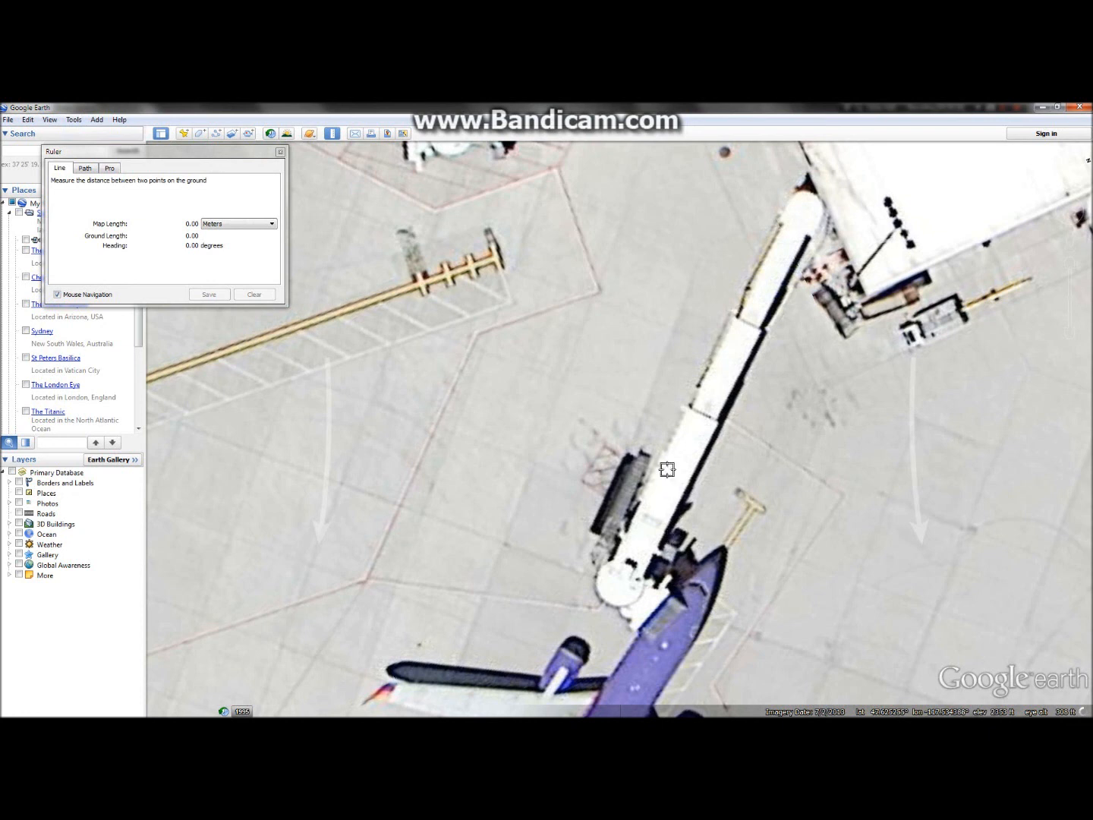
pyautogui.click(673, 443)
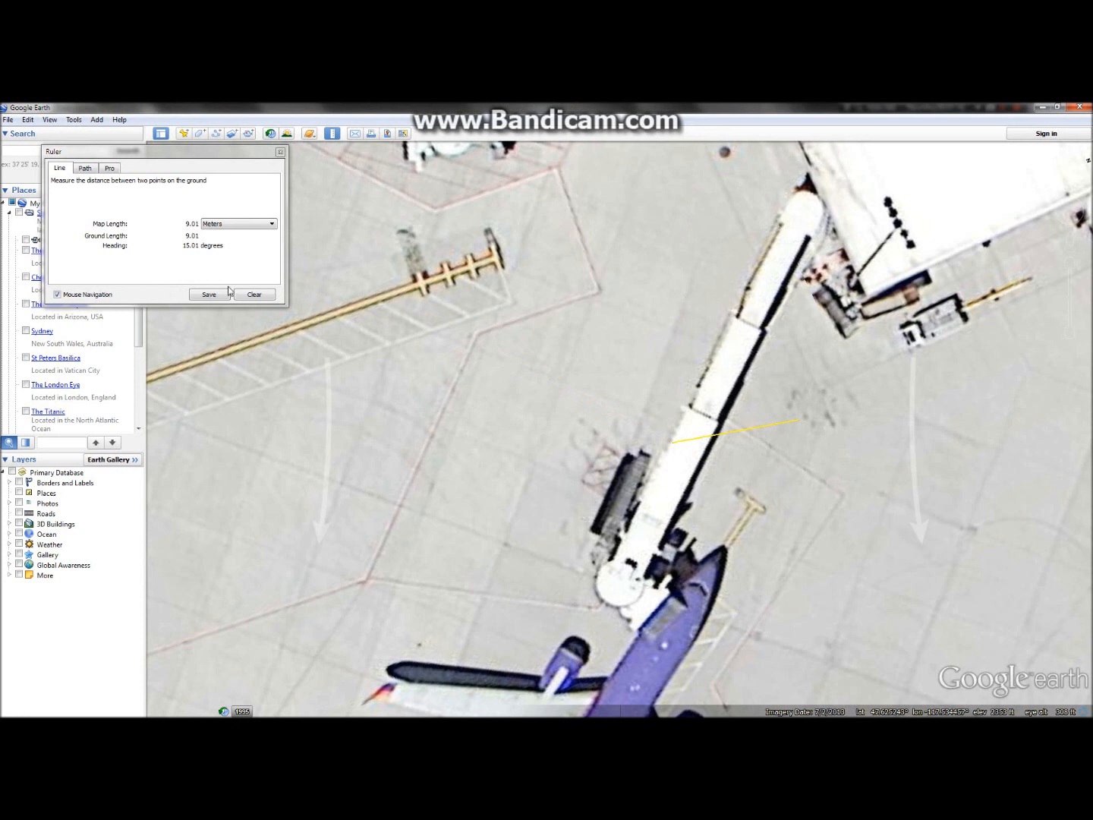
pyautogui.click(253, 294)
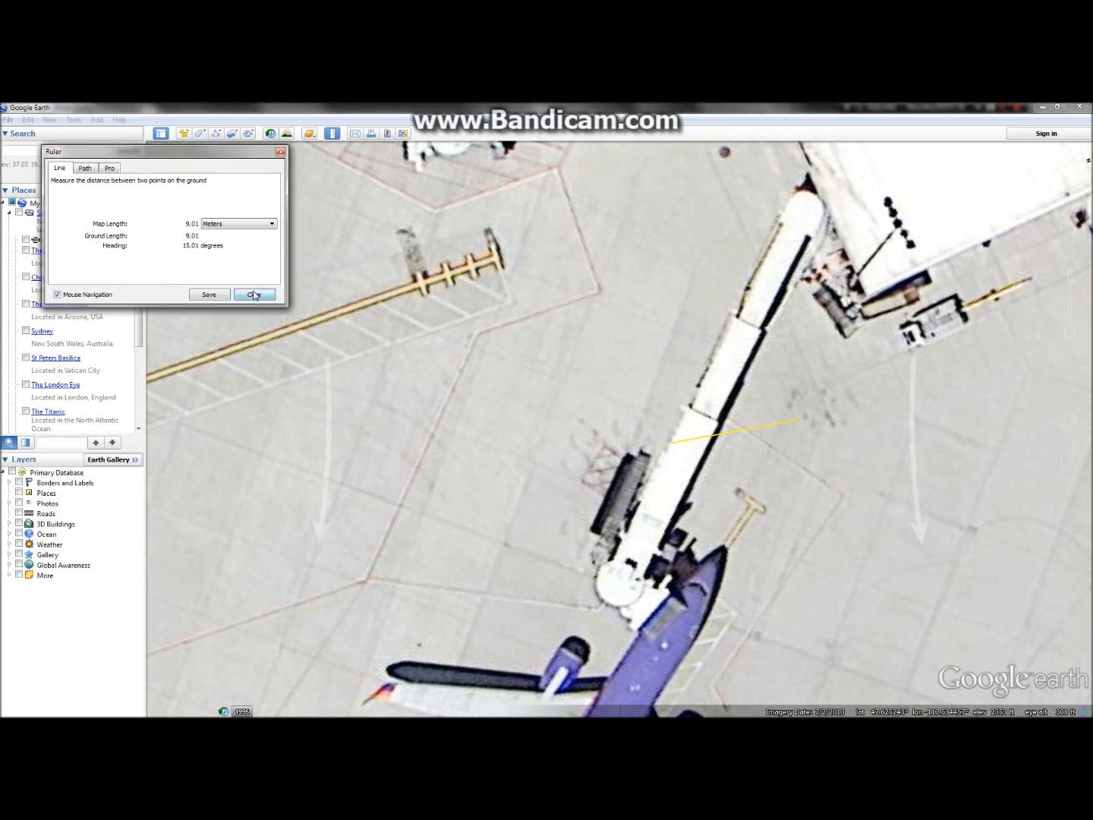
# Measure across the jet bridge's middle section and its terminal-end section, clearing the ruler between the two measurements
pyautogui.click(709, 369)
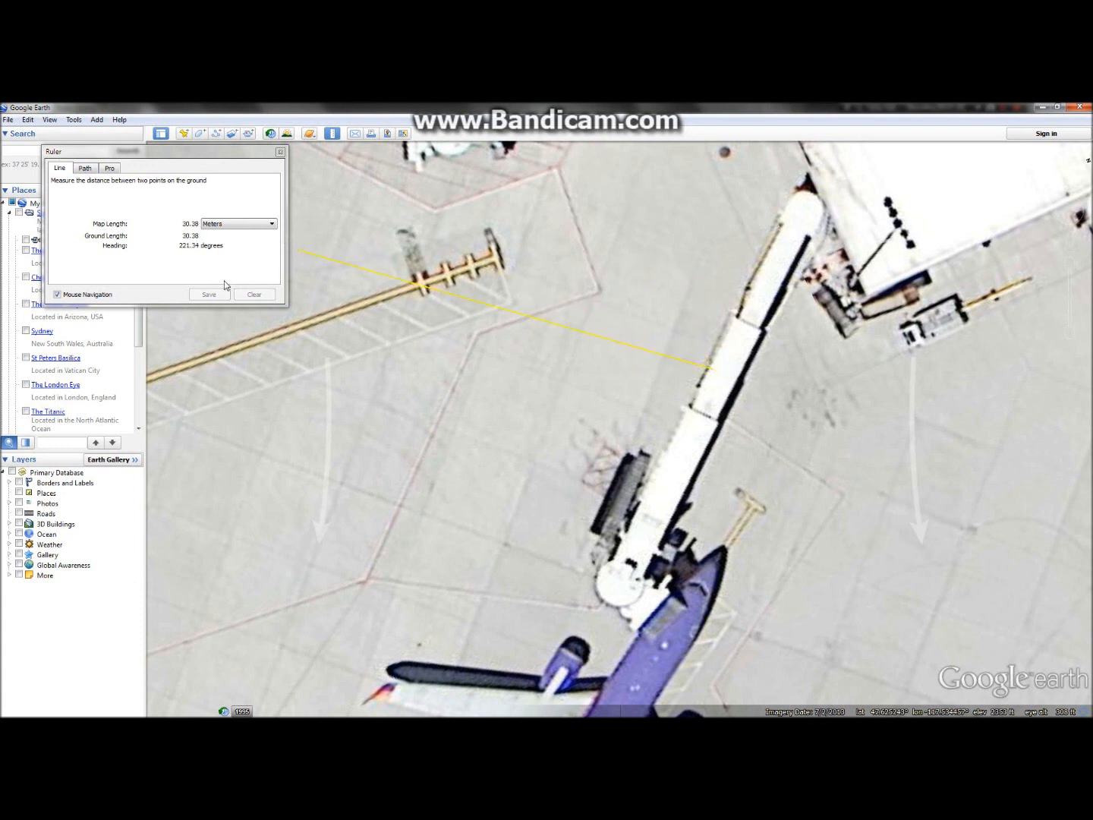
pyautogui.click(264, 296)
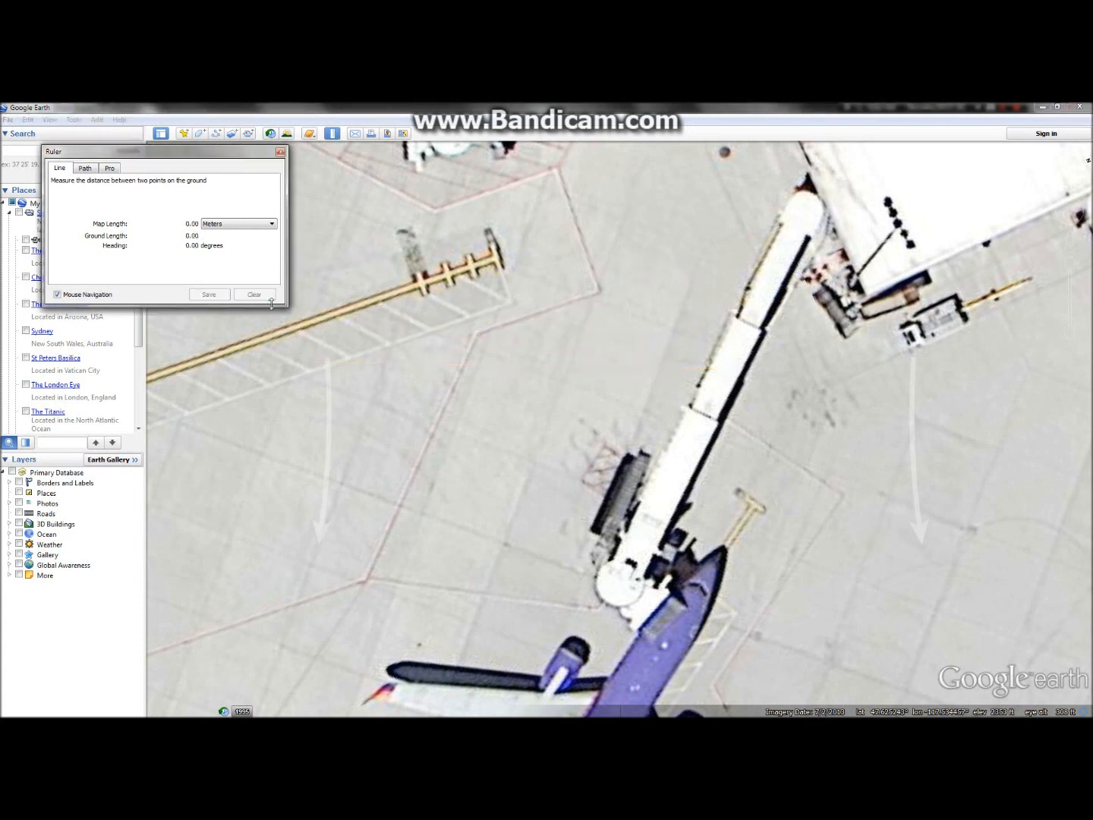
pyautogui.click(757, 283)
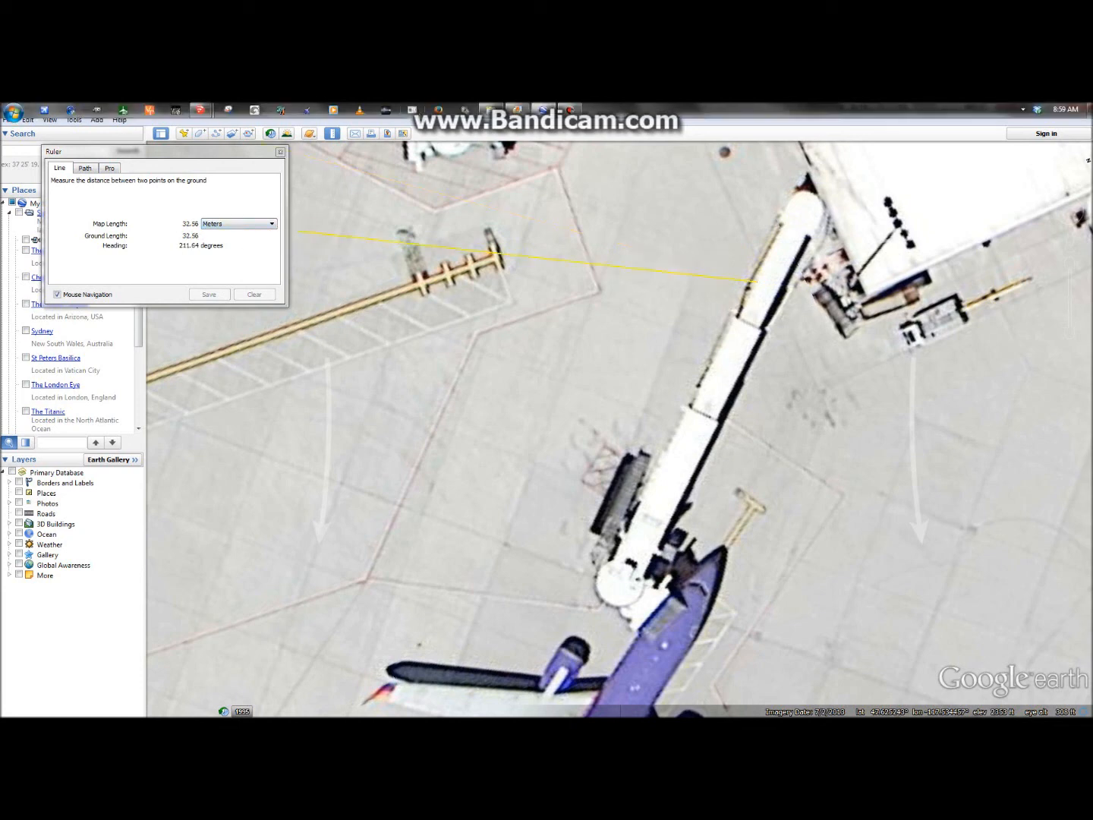
# Switch to the untitled SketchUp model and bring the empty area around the axes origin into close view
pyautogui.moveTo(200, 110)
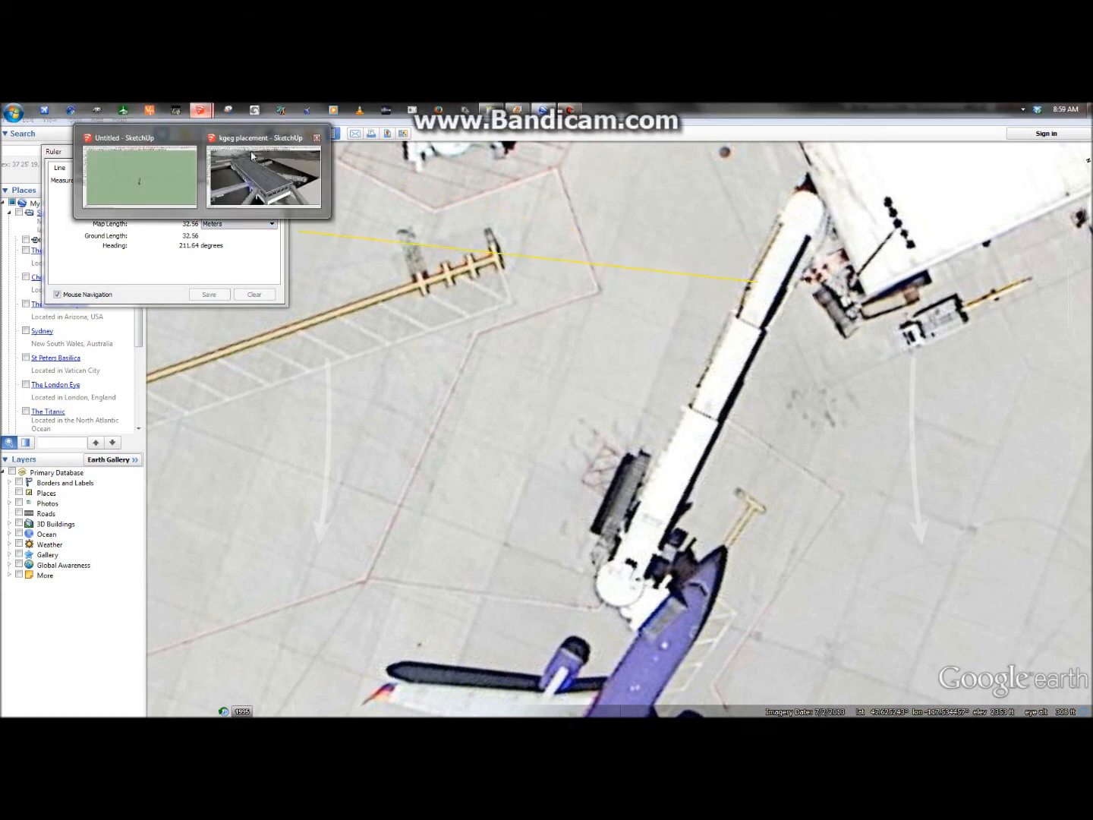
pyautogui.click(127, 158)
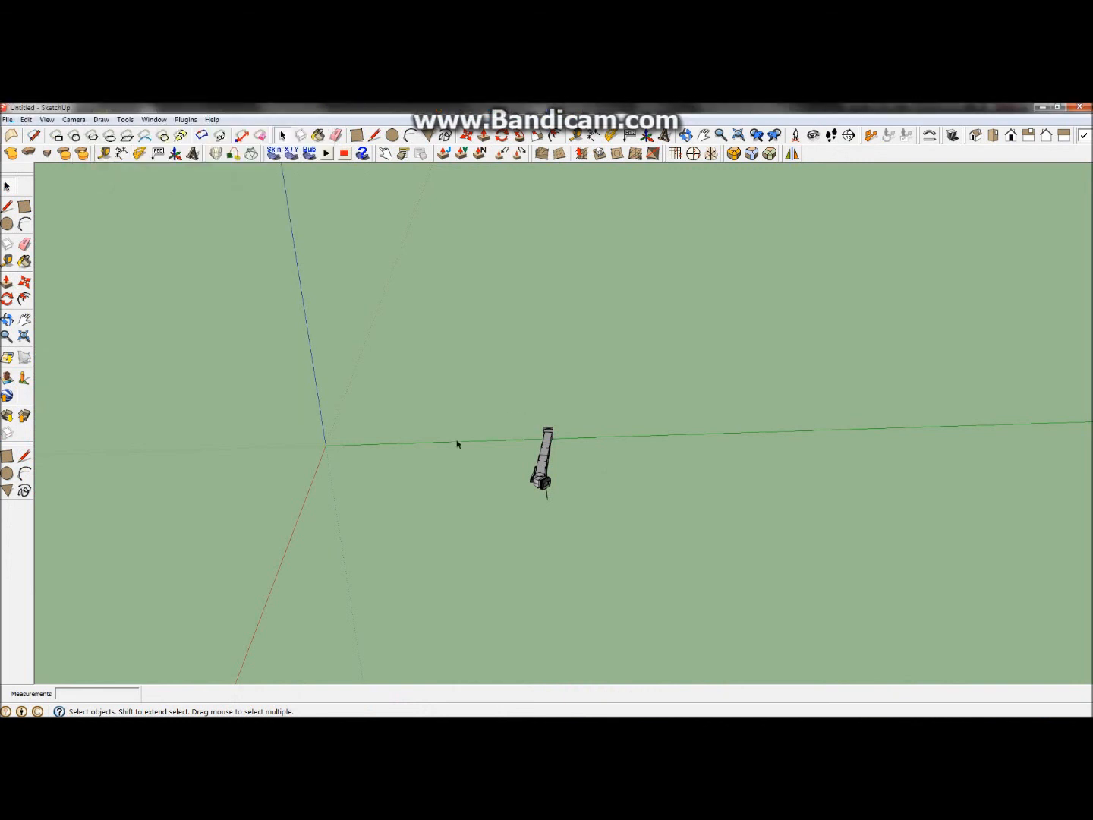
pyautogui.click(7, 319)
pyautogui.moveTo(542, 470); pyautogui.dragTo(524, 318)
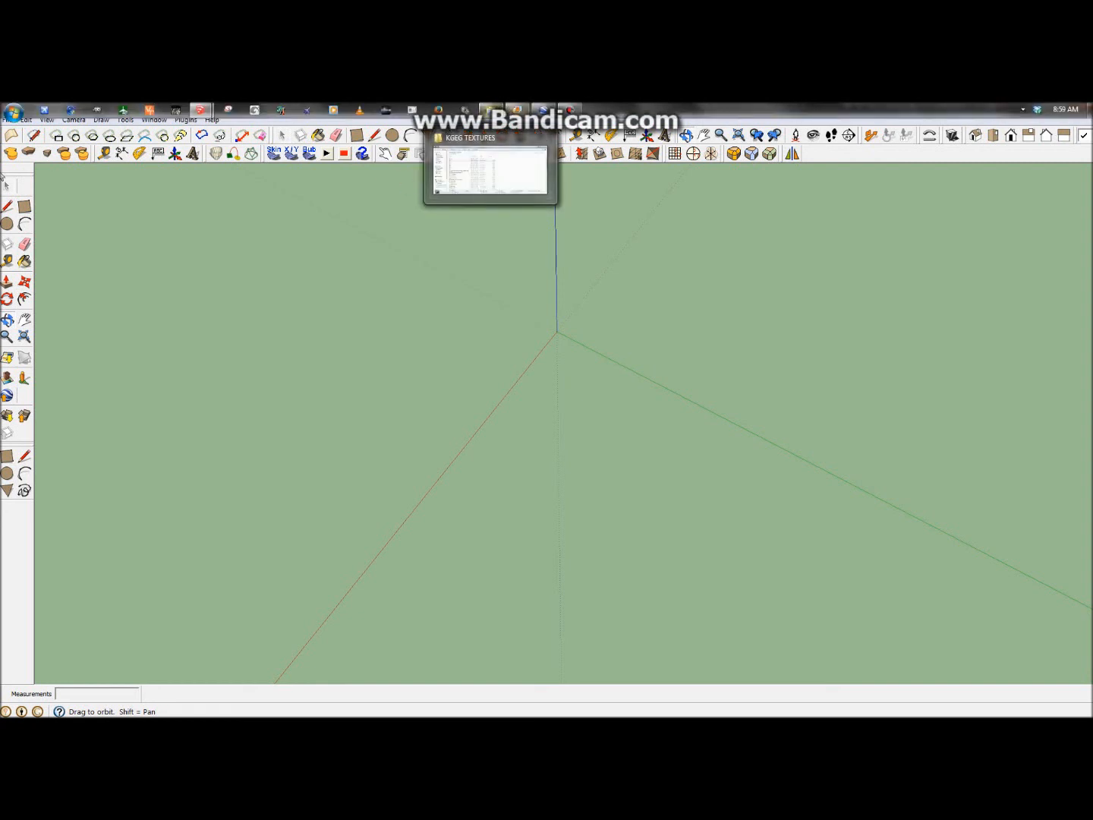
pyautogui.click(9, 206)
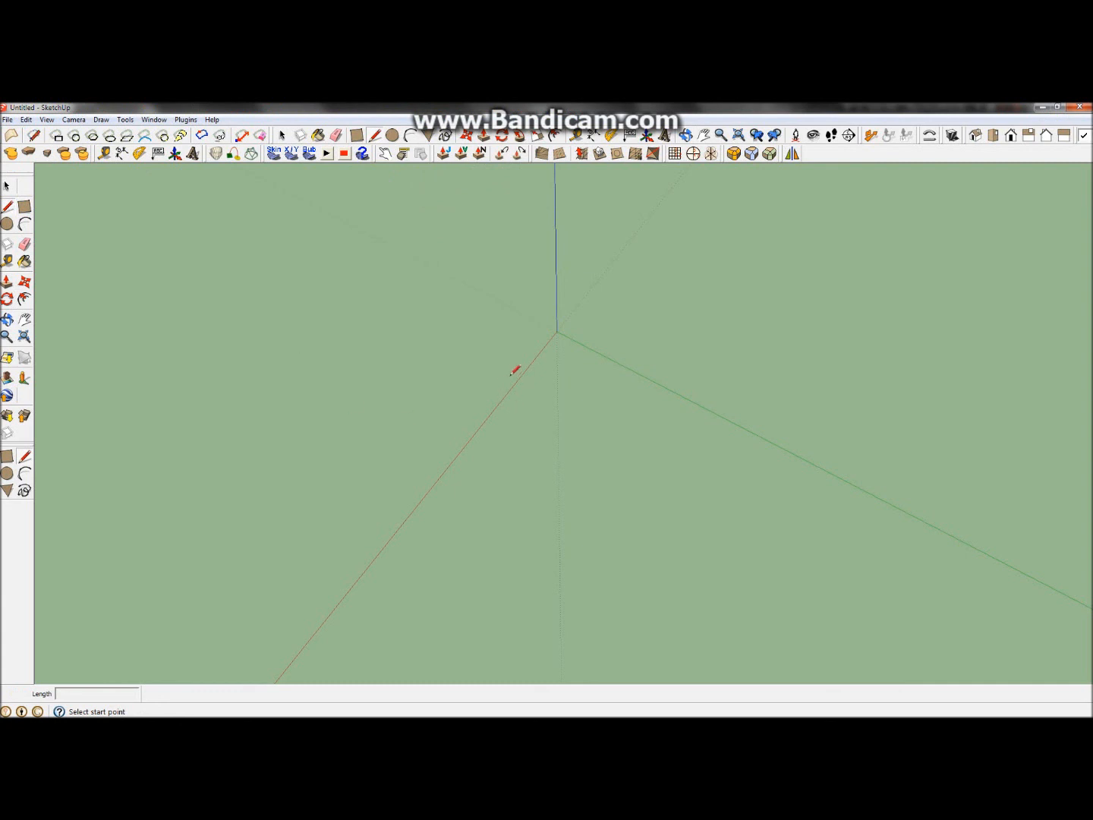
pyautogui.click(557, 331)
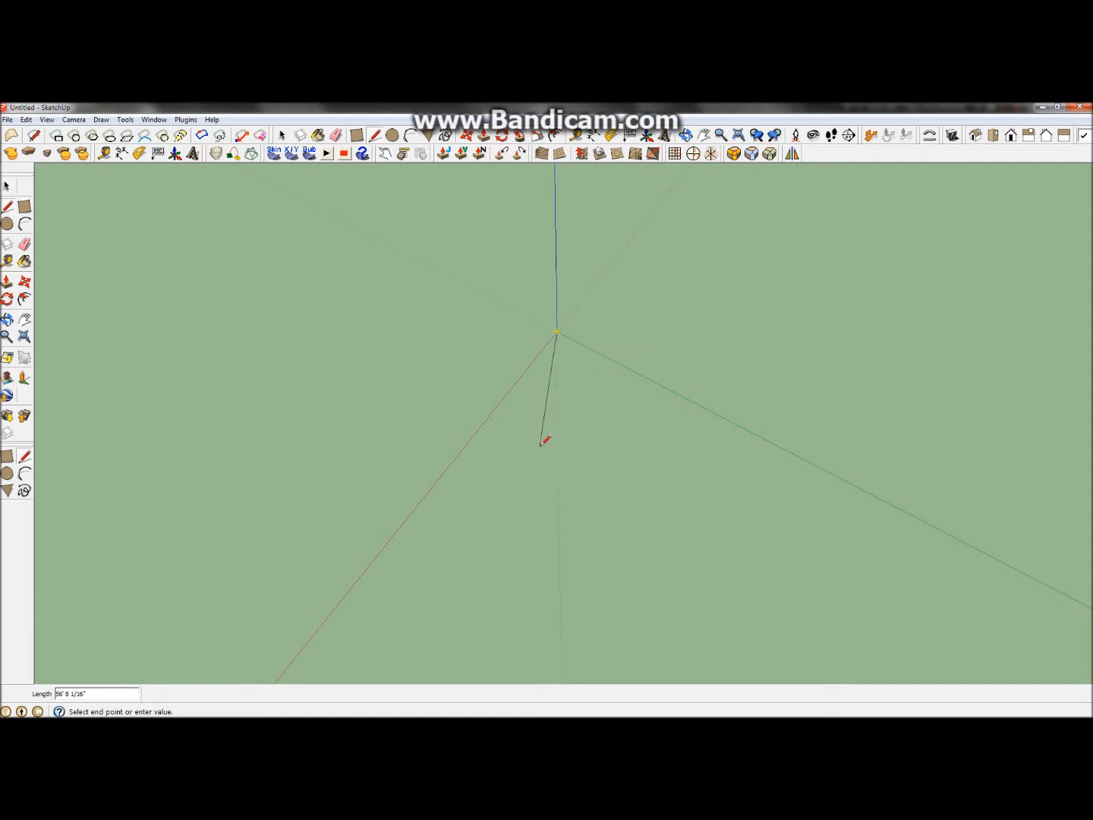
pyautogui.press('Escape')
# Set the length format to Decimal in the model's unit settings
pyautogui.click(47, 120)
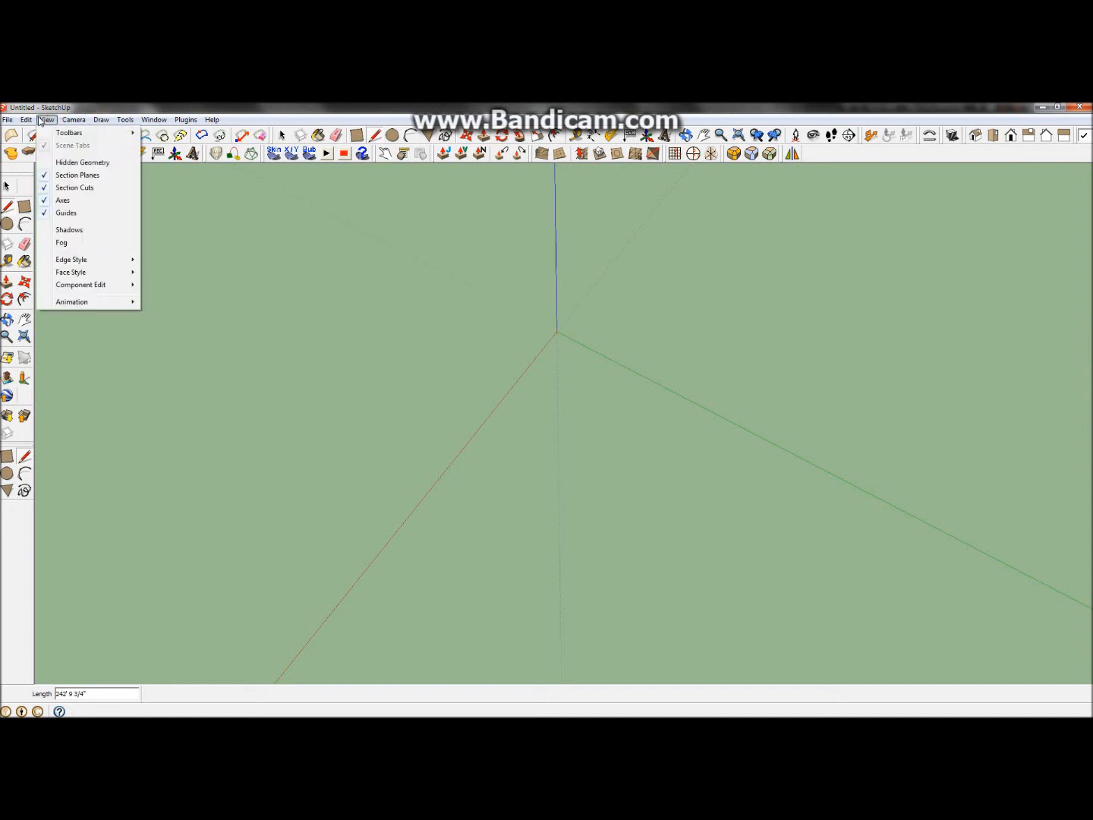
pyautogui.moveTo(119, 120)
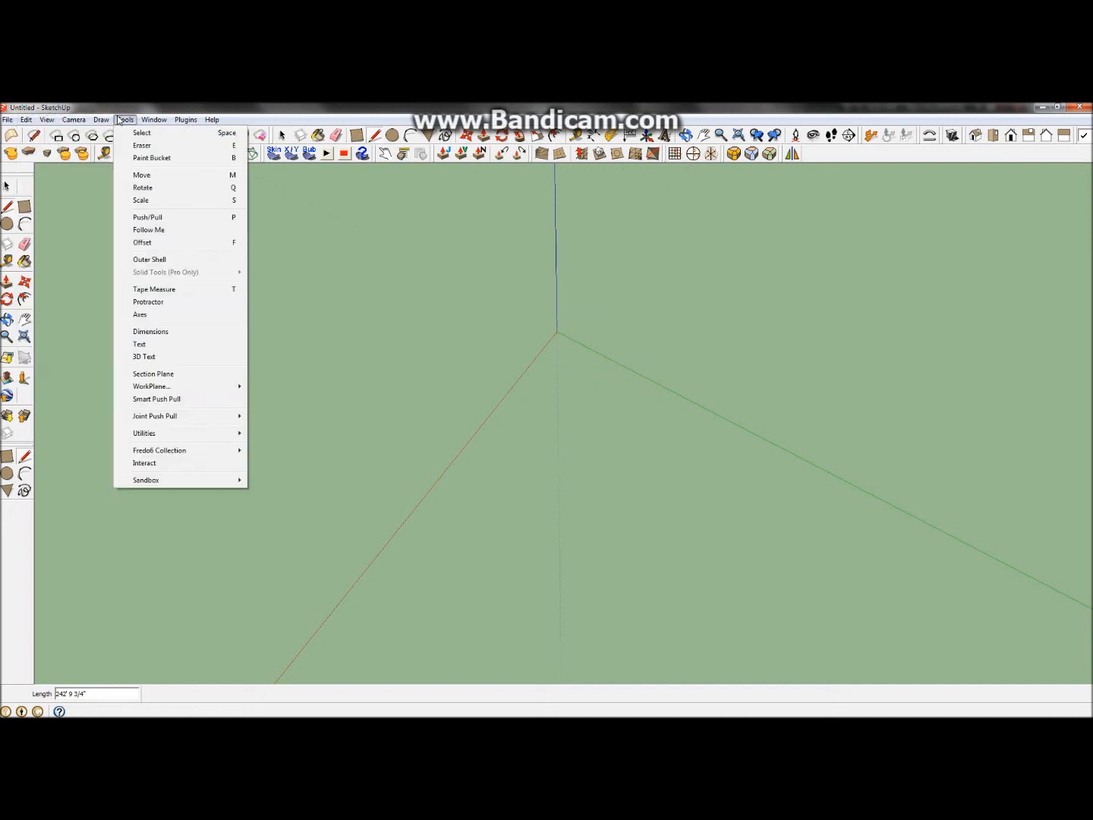
pyautogui.moveTo(152, 124)
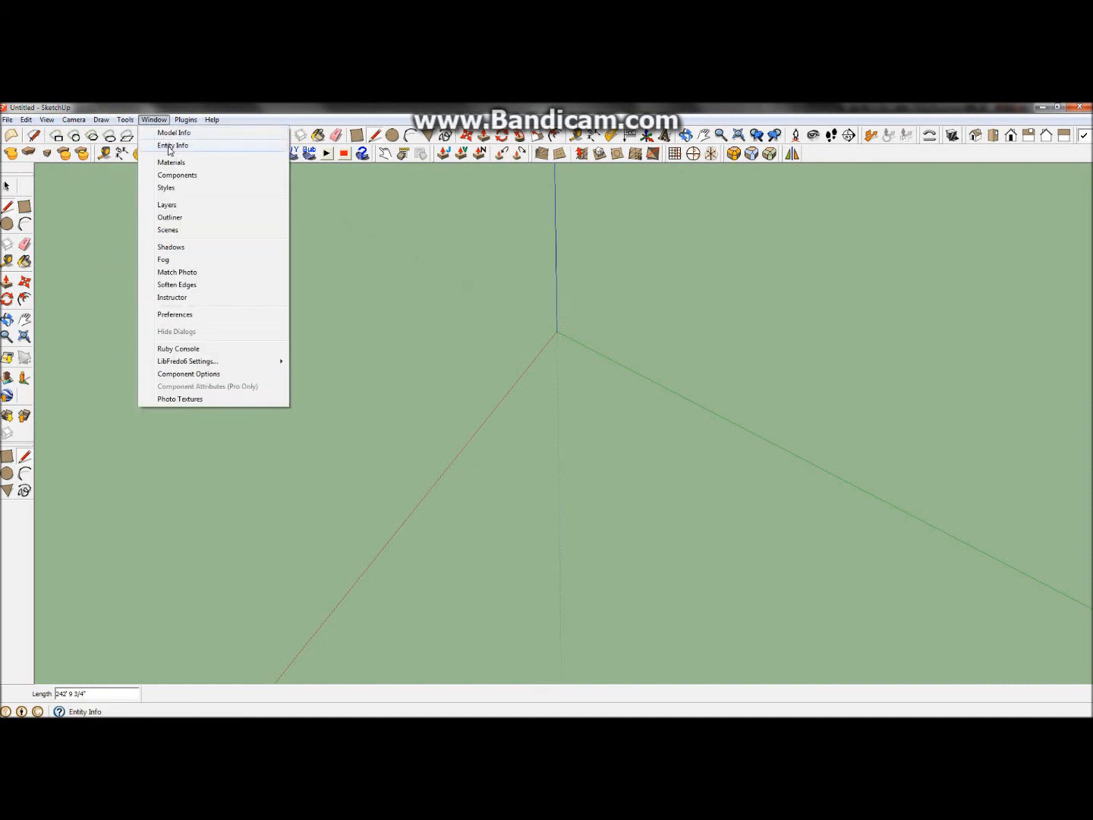
pyautogui.click(174, 133)
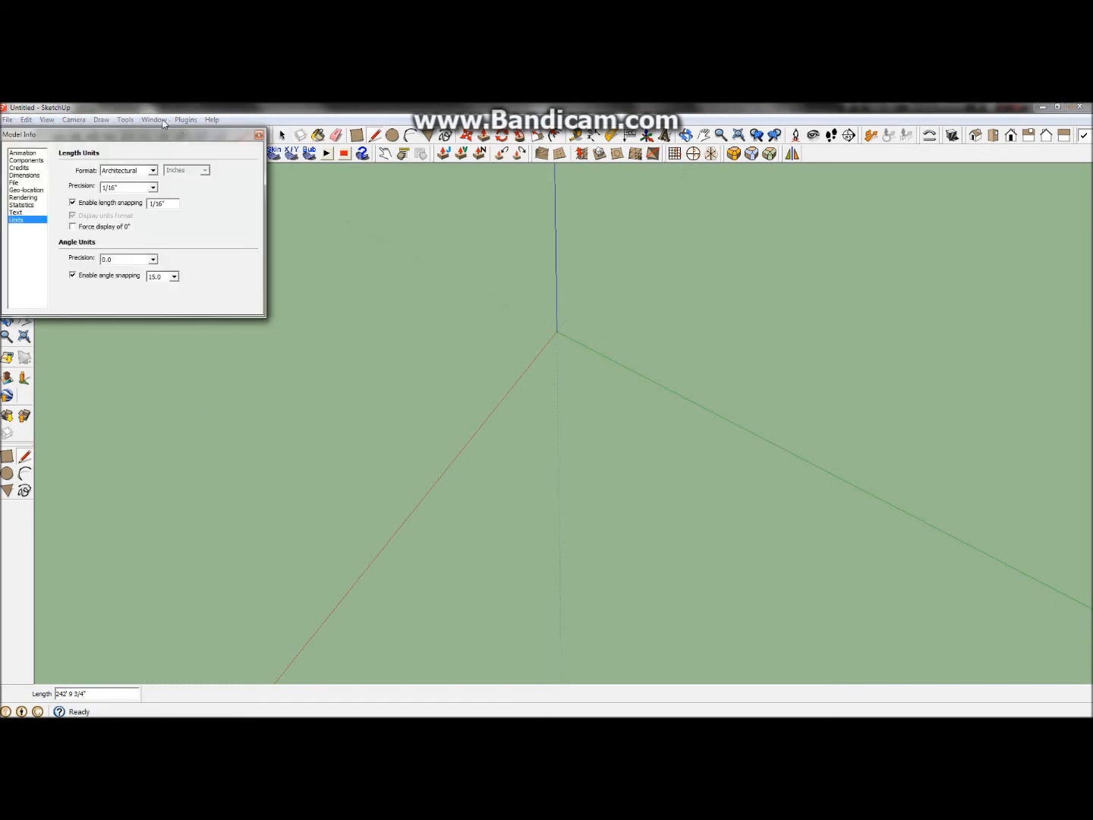
pyautogui.click(19, 213)
pyautogui.click(24, 189)
pyautogui.click(31, 222)
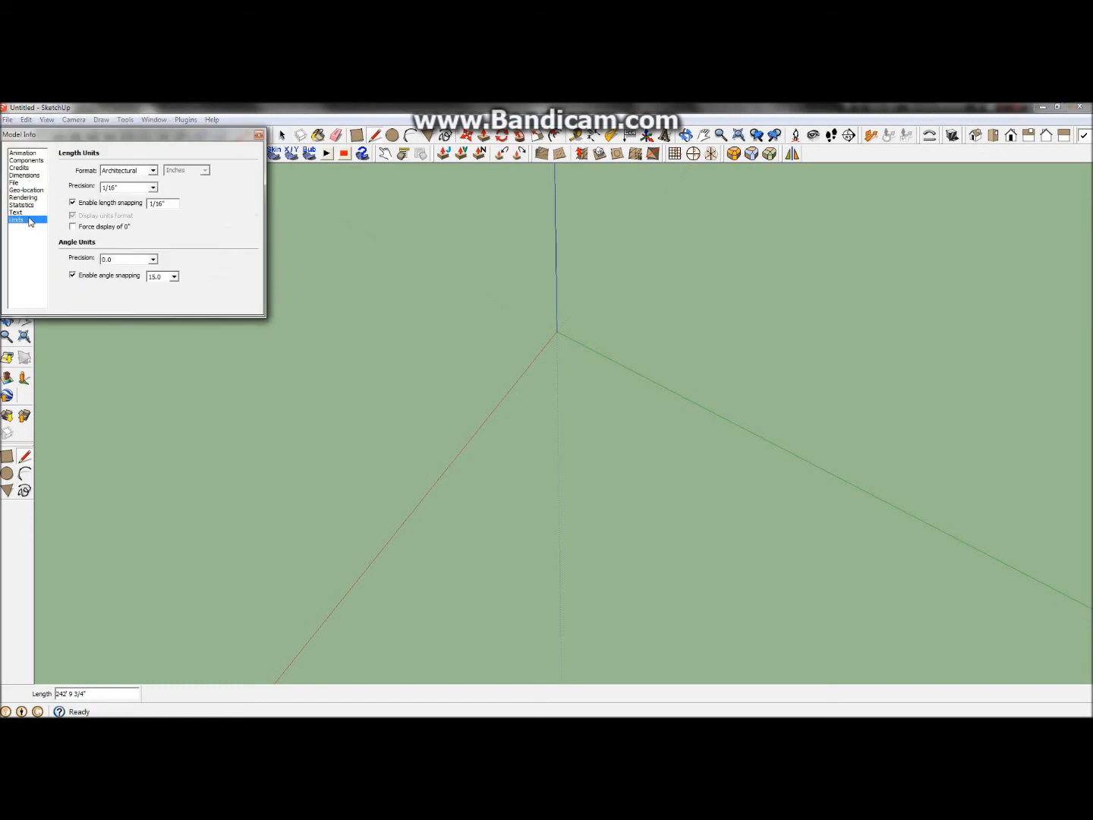
pyautogui.click(146, 189)
pyautogui.click(147, 189)
pyautogui.click(141, 170)
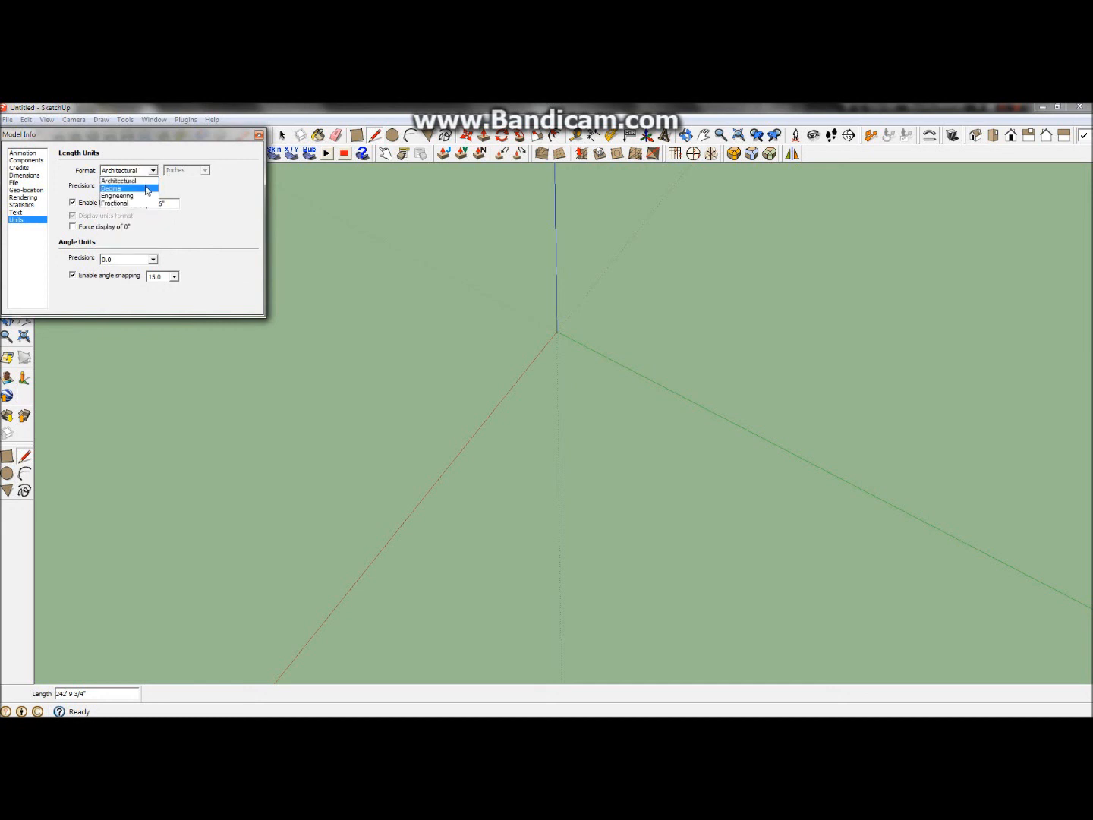
pyautogui.click(146, 187)
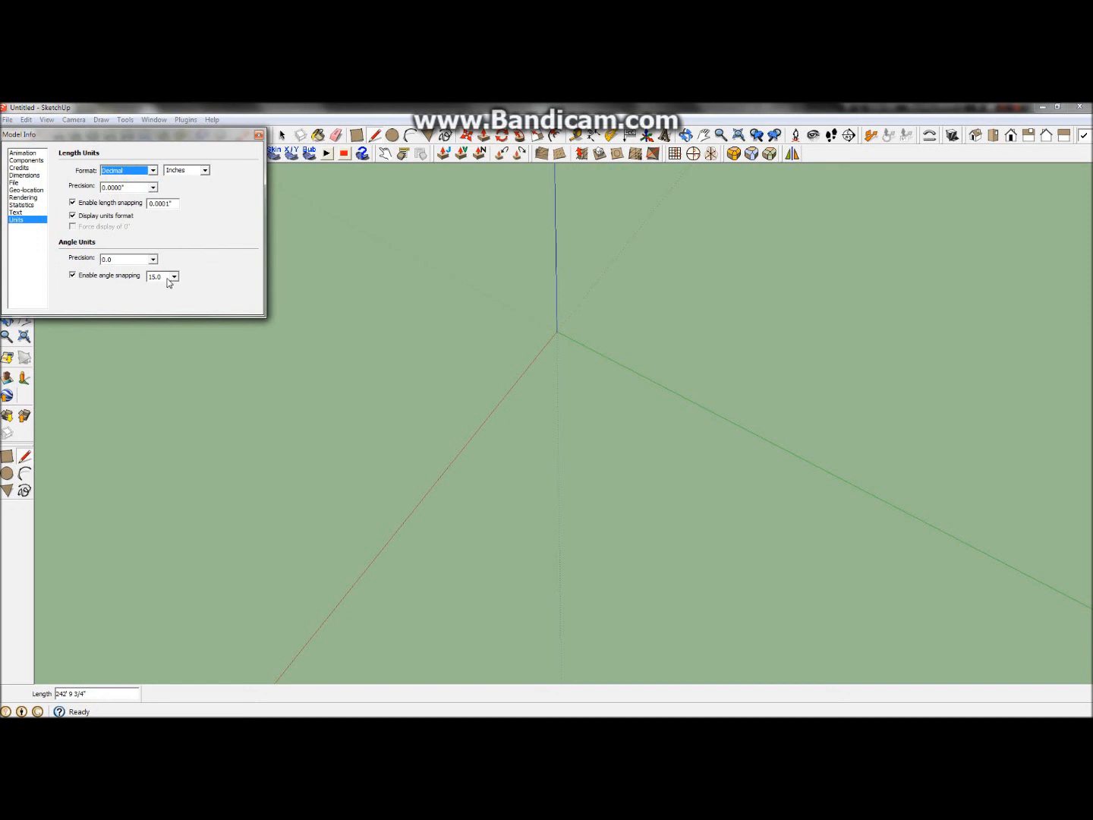
# Set the model's length unit to Meters and the angle snapping to 10.0, and close the model settings
pyautogui.click(203, 170)
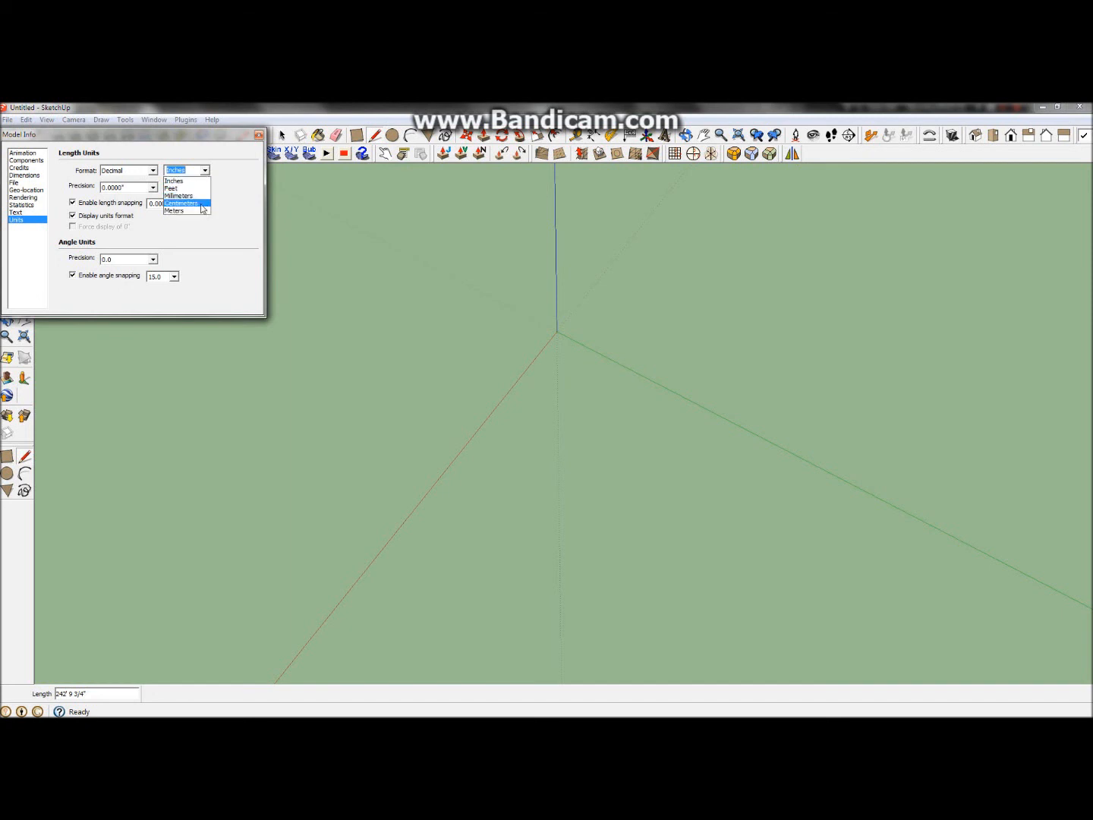
pyautogui.click(202, 171)
pyautogui.click(200, 215)
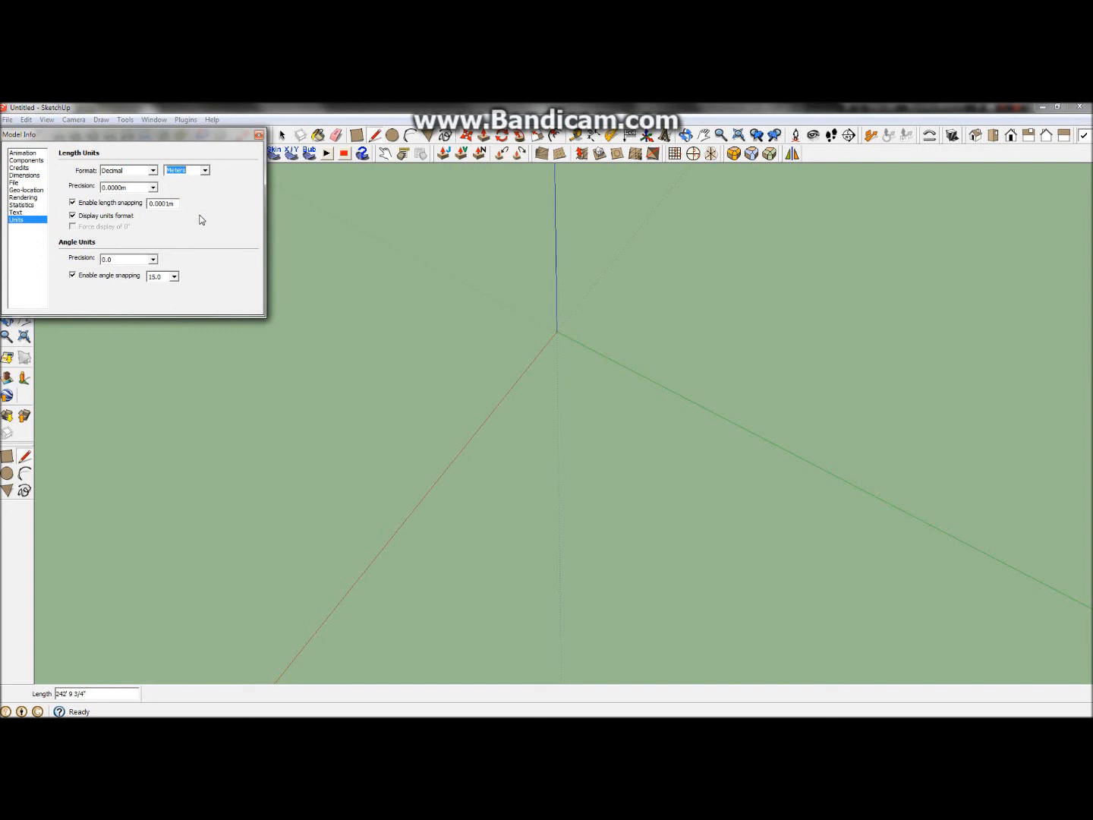
pyautogui.click(174, 277)
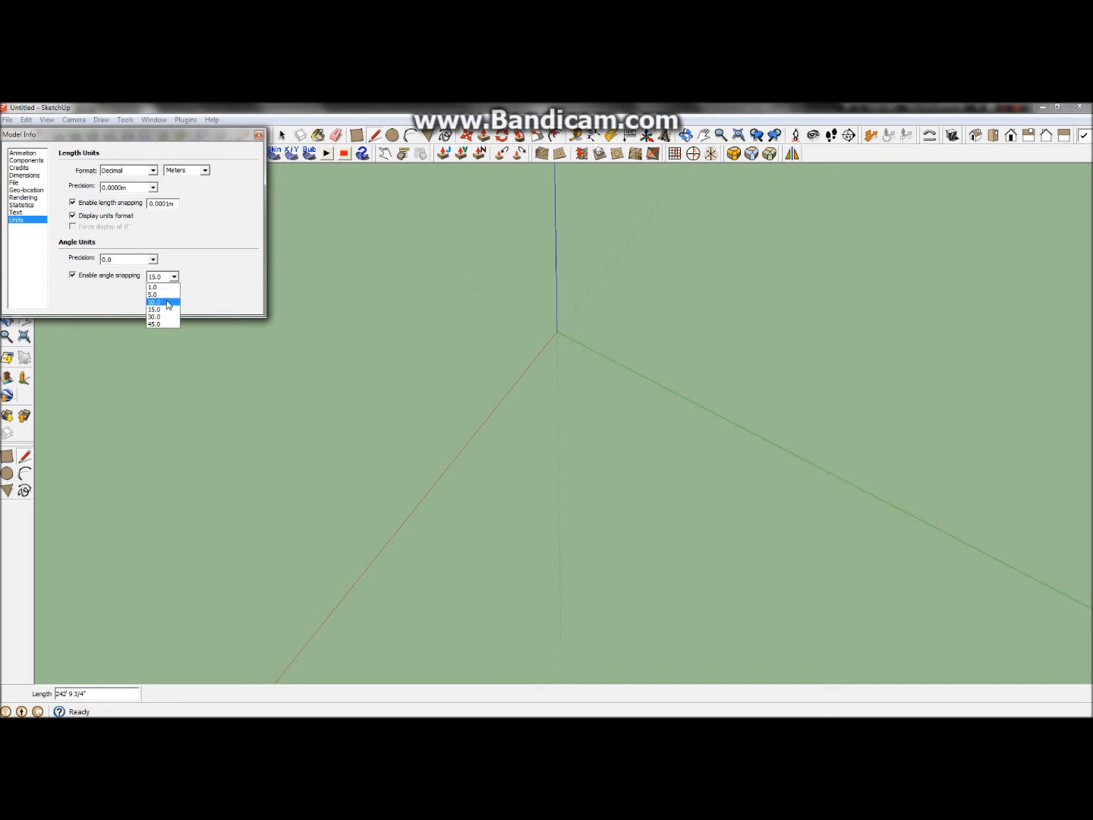
pyautogui.click(167, 303)
pyautogui.click(22, 198)
pyautogui.click(19, 168)
pyautogui.click(22, 154)
pyautogui.click(29, 220)
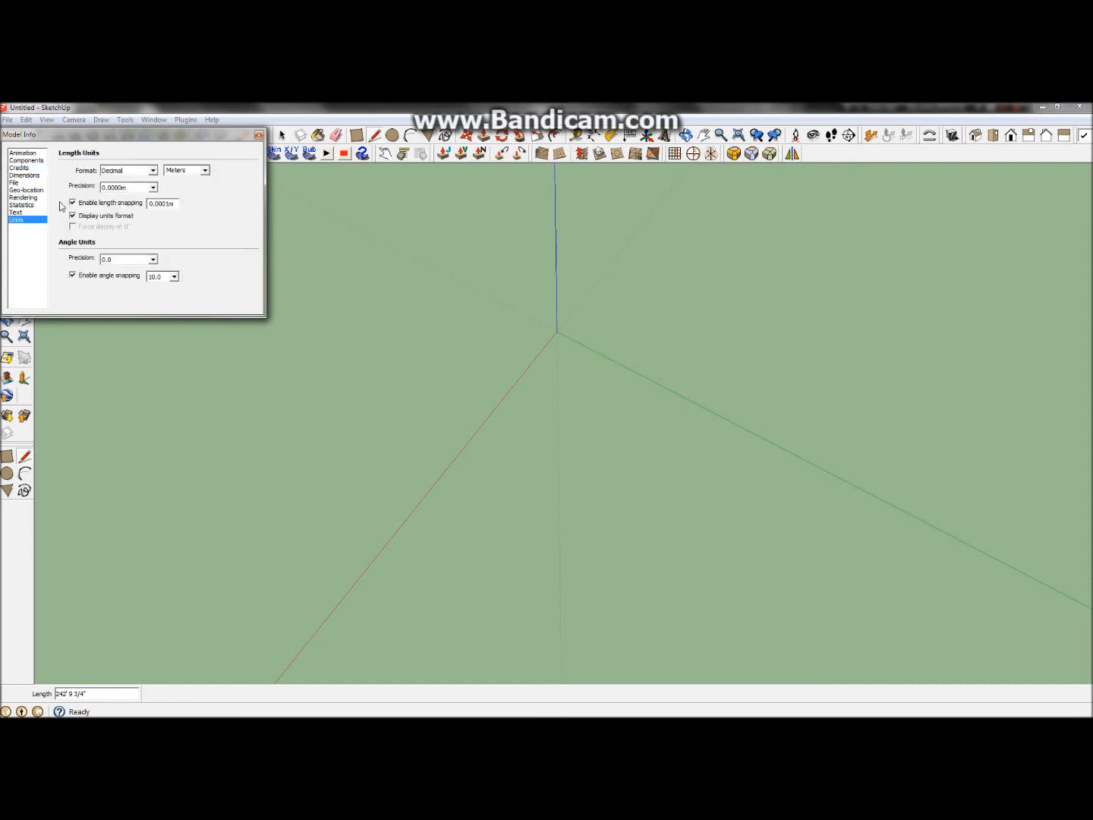
pyautogui.click(258, 135)
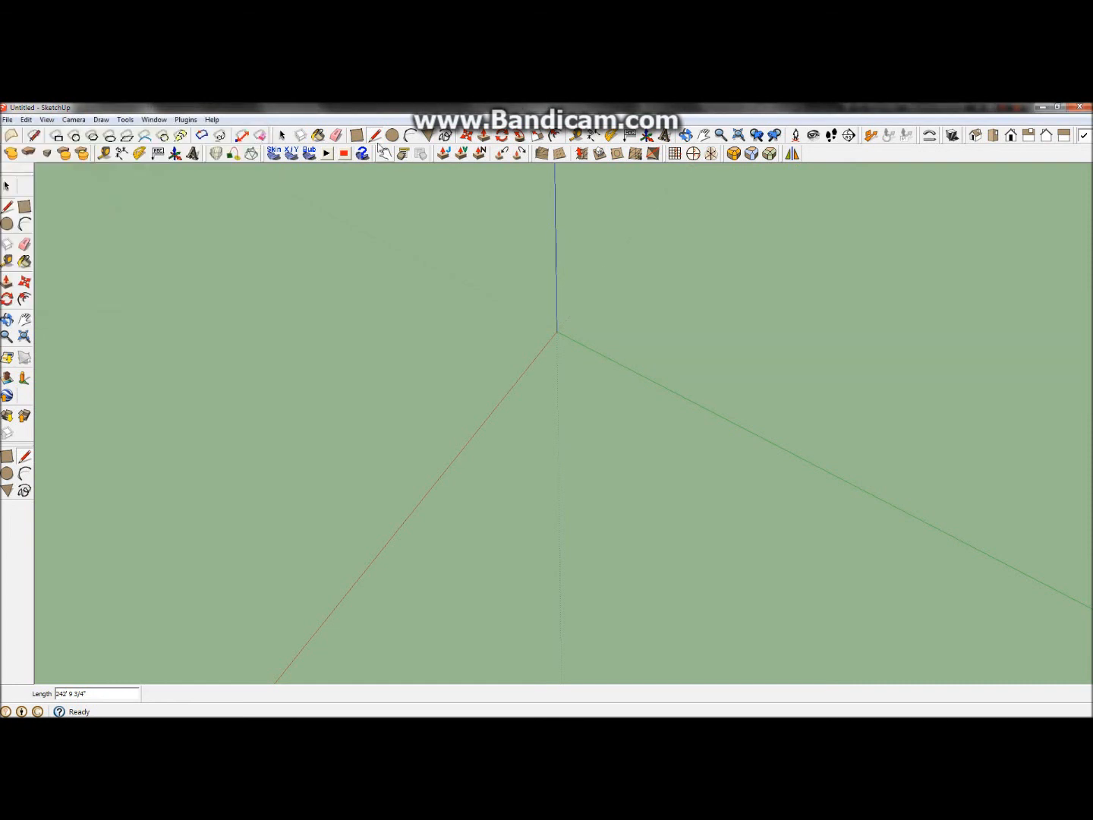
# Draw a 1.8 m line from the origin along the green axis
pyautogui.click(557, 331)
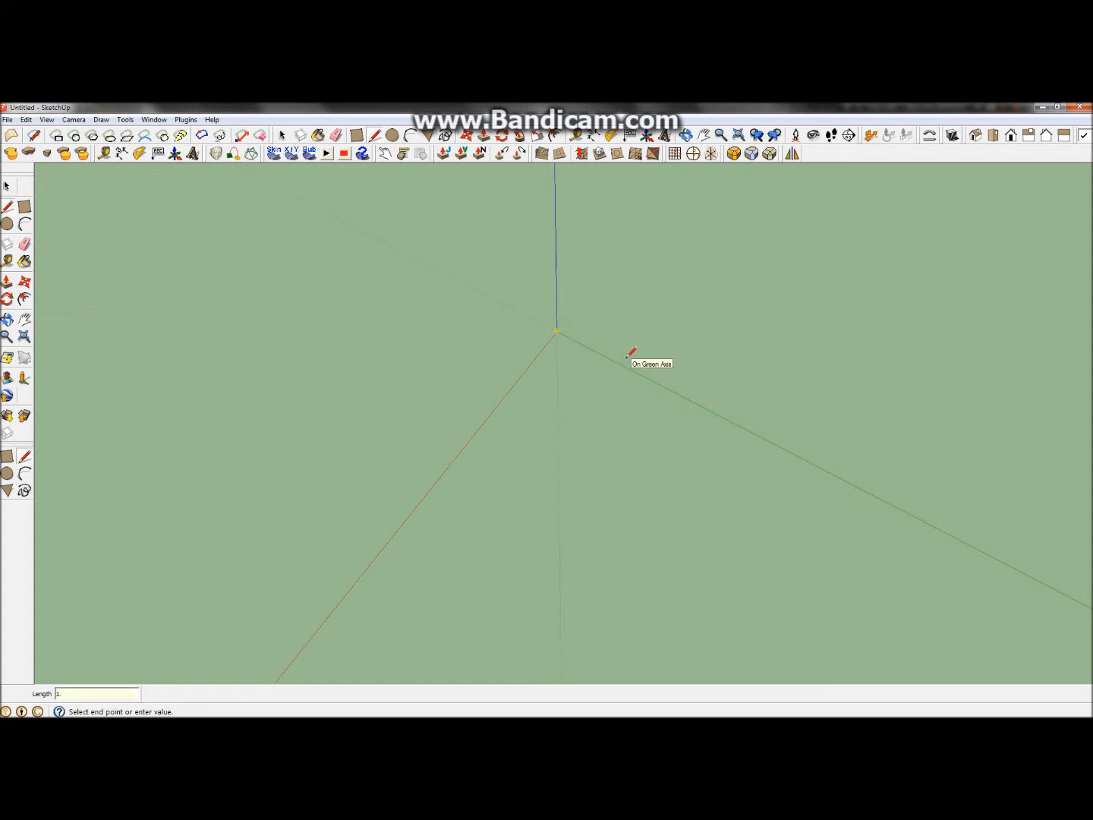
pyautogui.write('1.8')
pyautogui.press('Return')
pyautogui.scroll(3, 540, 368)
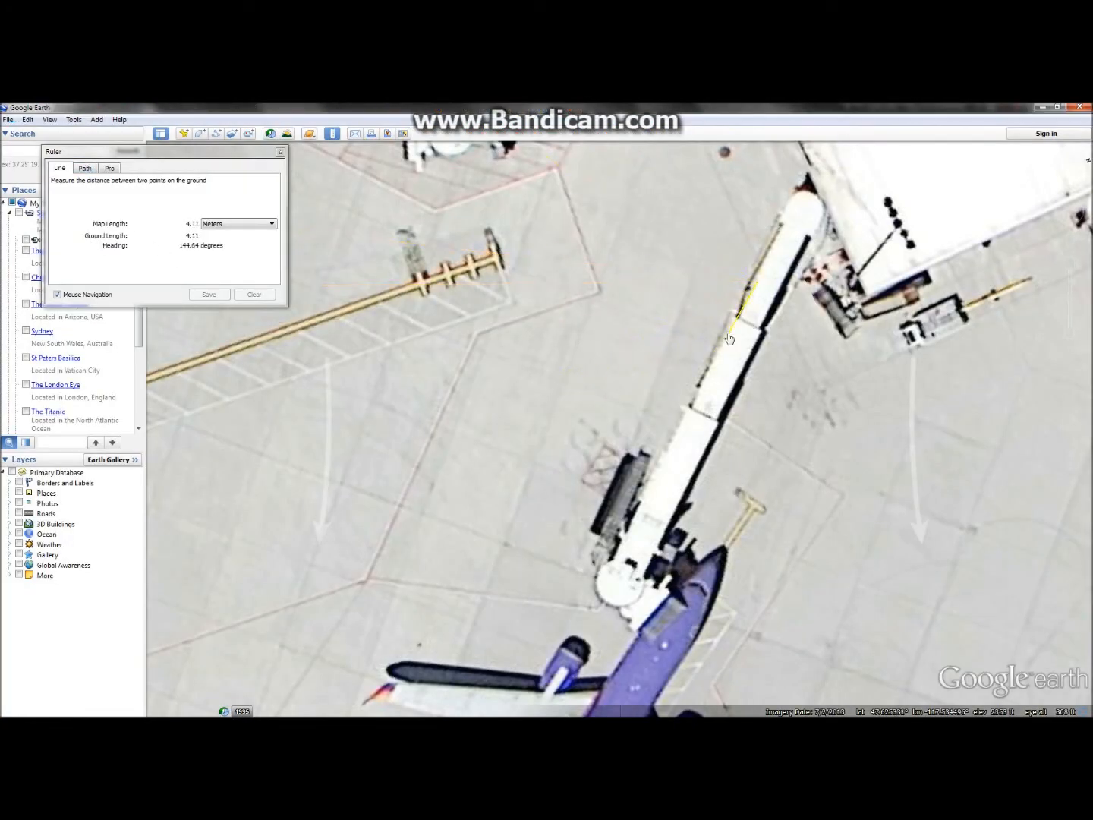
# In Google Earth, clear the ruler and measure the length of the jet bridge section nearest the purple airliner in meters
pyautogui.click(265, 296)
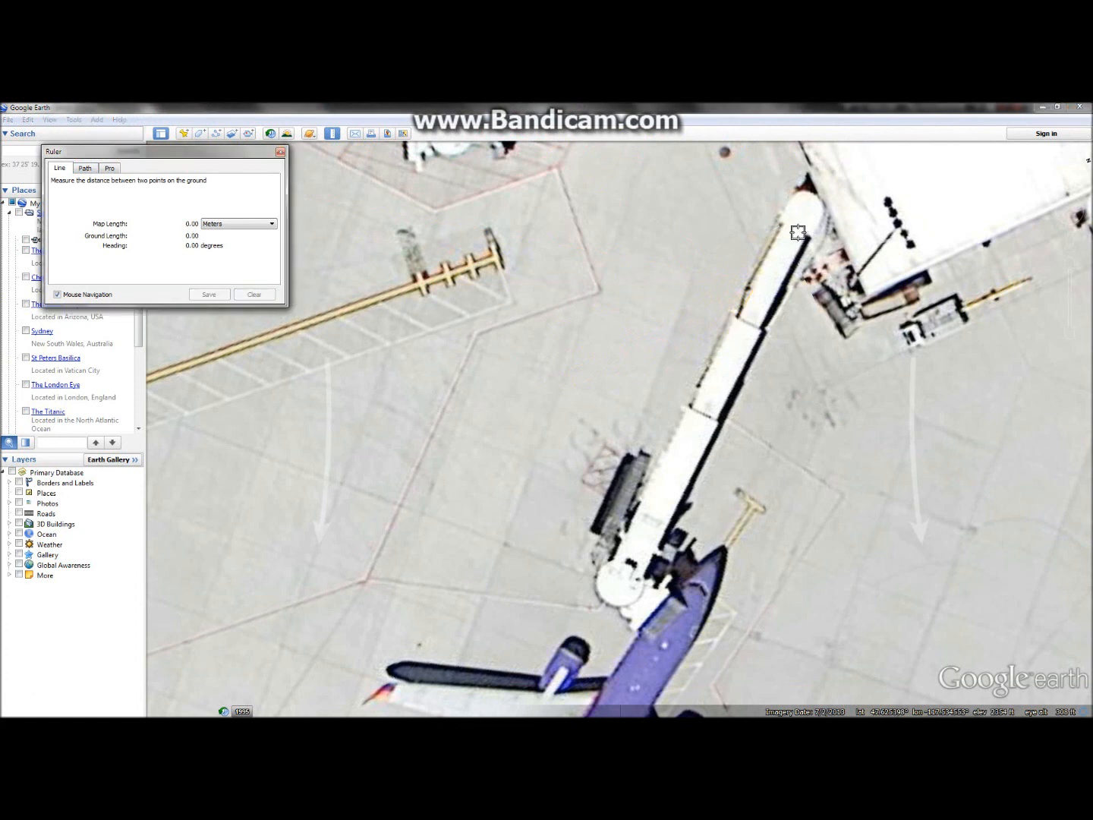
pyautogui.click(705, 413)
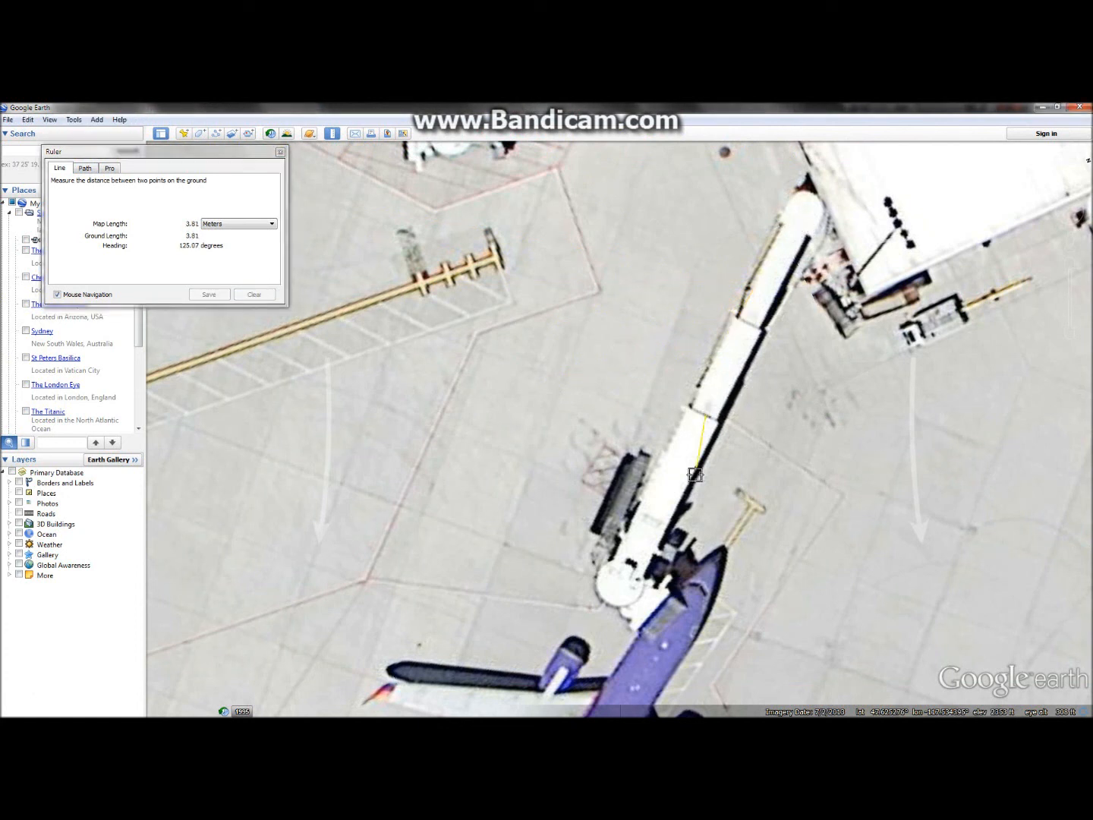
pyautogui.click(627, 559)
# Return to the untitled SketchUp model and close the outline into an 11 m by 1.8 m rectangle at the origin
pyautogui.moveTo(542, 107)
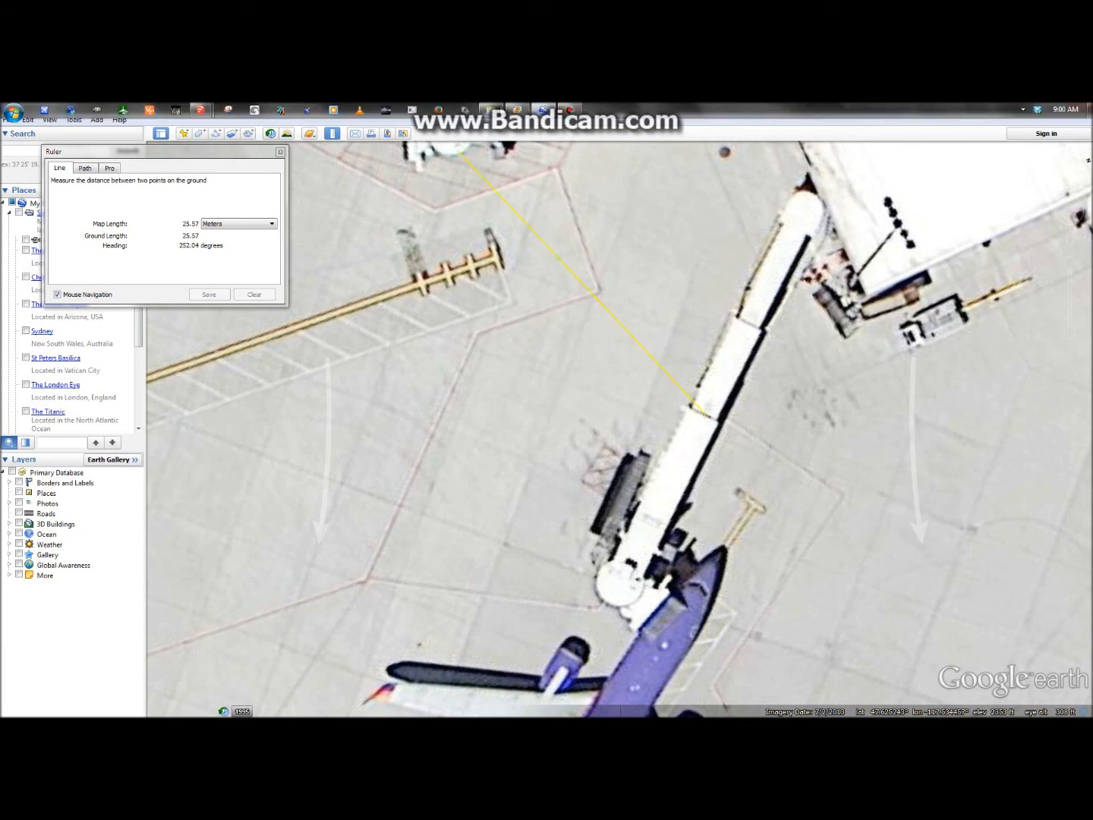
pyautogui.moveTo(201, 110)
pyautogui.click(169, 168)
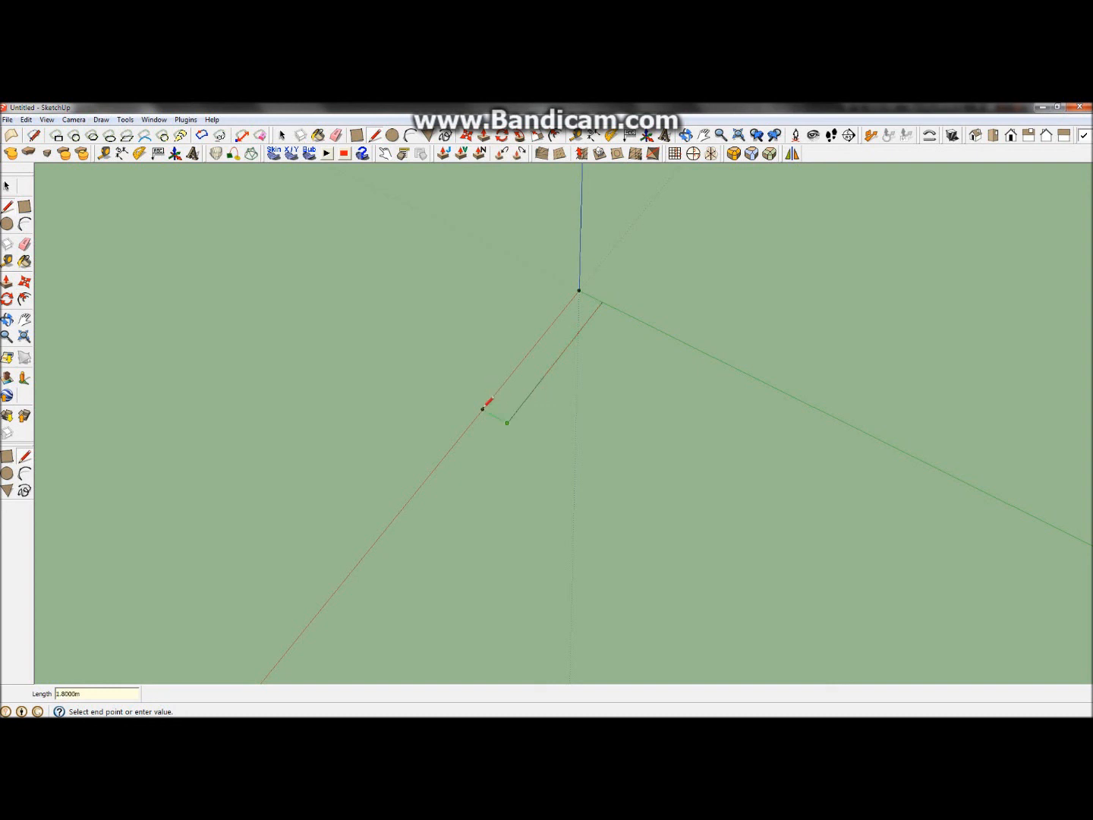
pyautogui.click(482, 408)
pyautogui.click(579, 290)
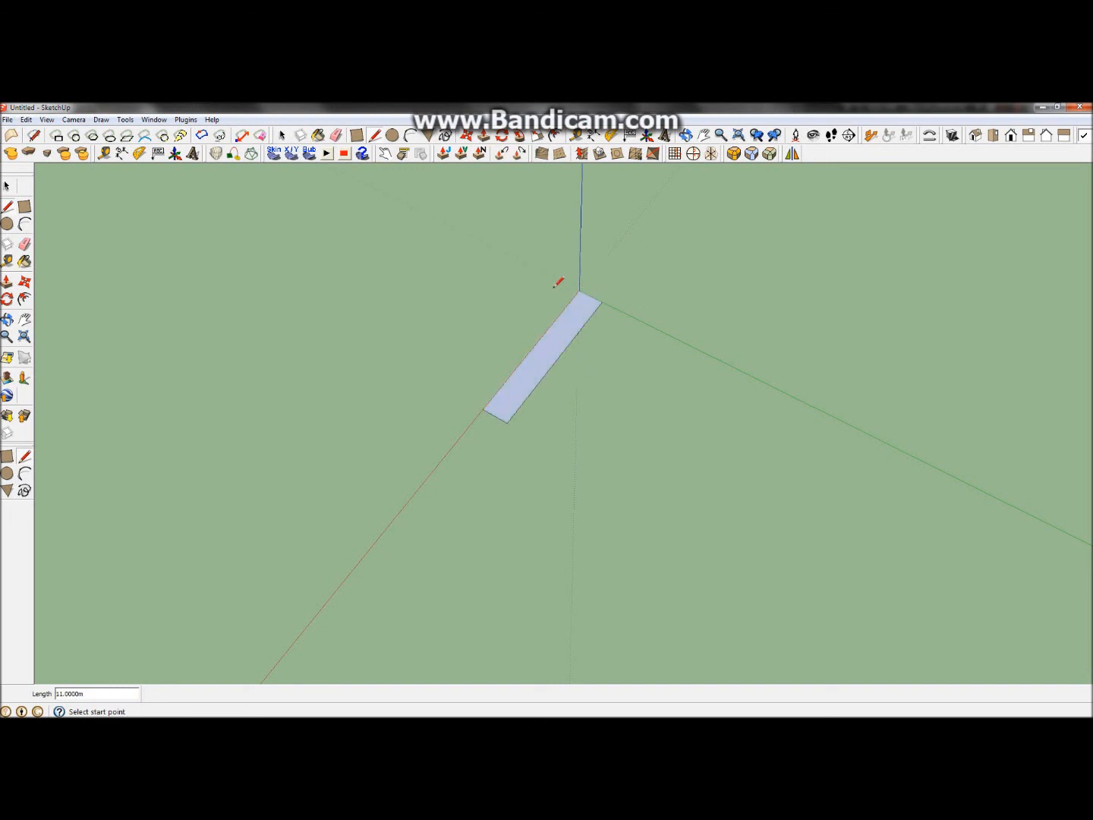
# Push/Pull the rectangle upward by 2.1 m to form a long box
pyautogui.scroll(3, 488, 373)
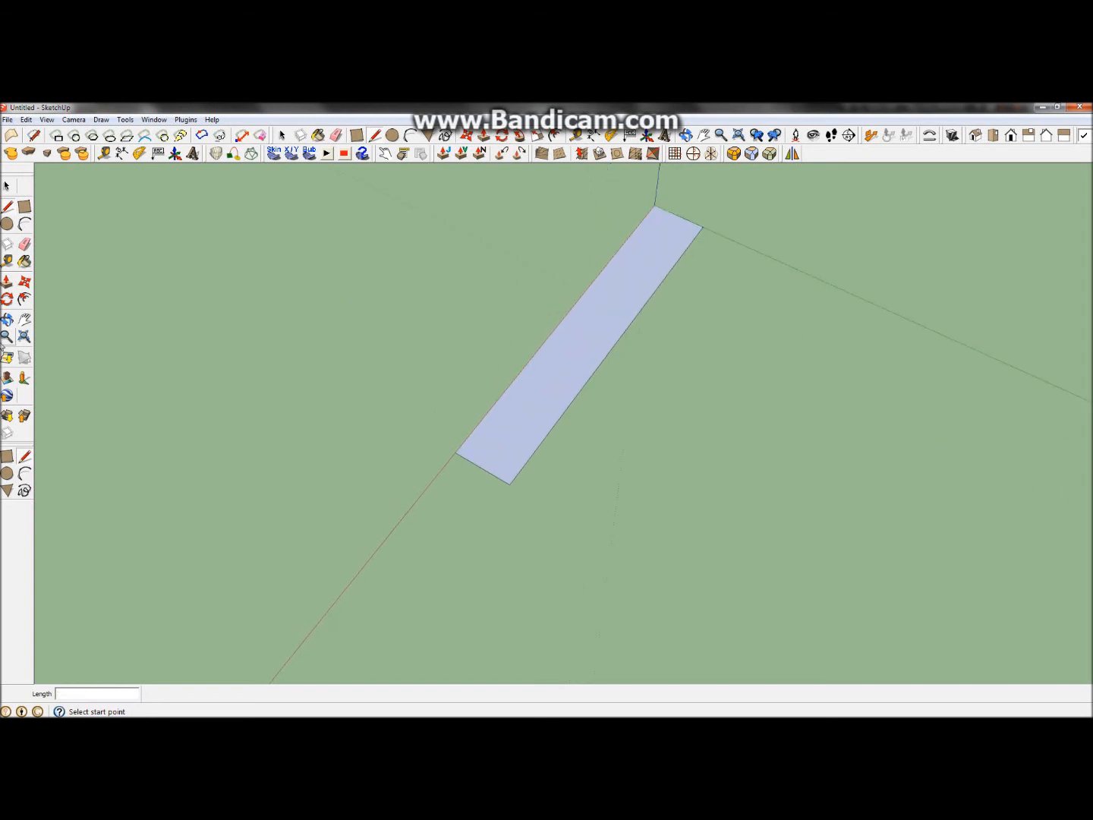
pyautogui.click(7, 319)
pyautogui.moveTo(527, 435); pyautogui.dragTo(537, 322)
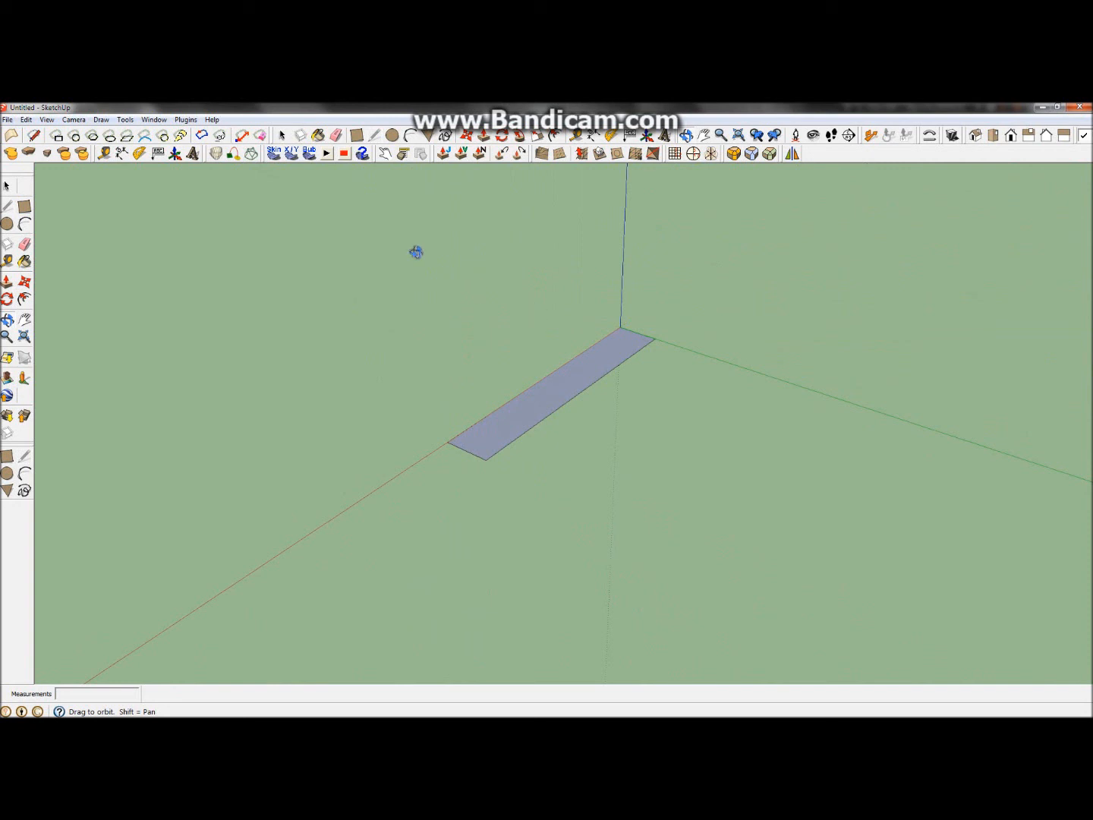
pyautogui.click(6, 281)
pyautogui.moveTo(557, 403); pyautogui.dragTo(554, 349)
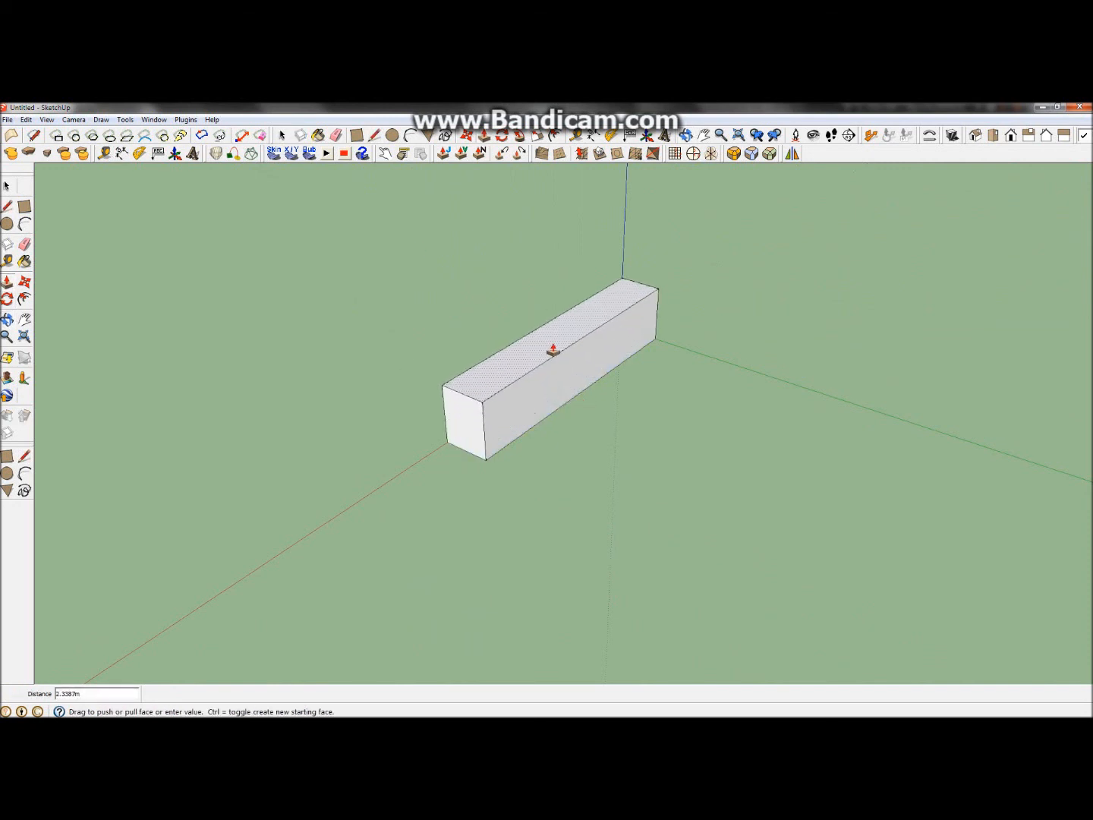
pyautogui.moveTo(554, 350); pyautogui.dragTo(556, 350)
pyautogui.moveTo(557, 351); pyautogui.dragTo(557, 353)
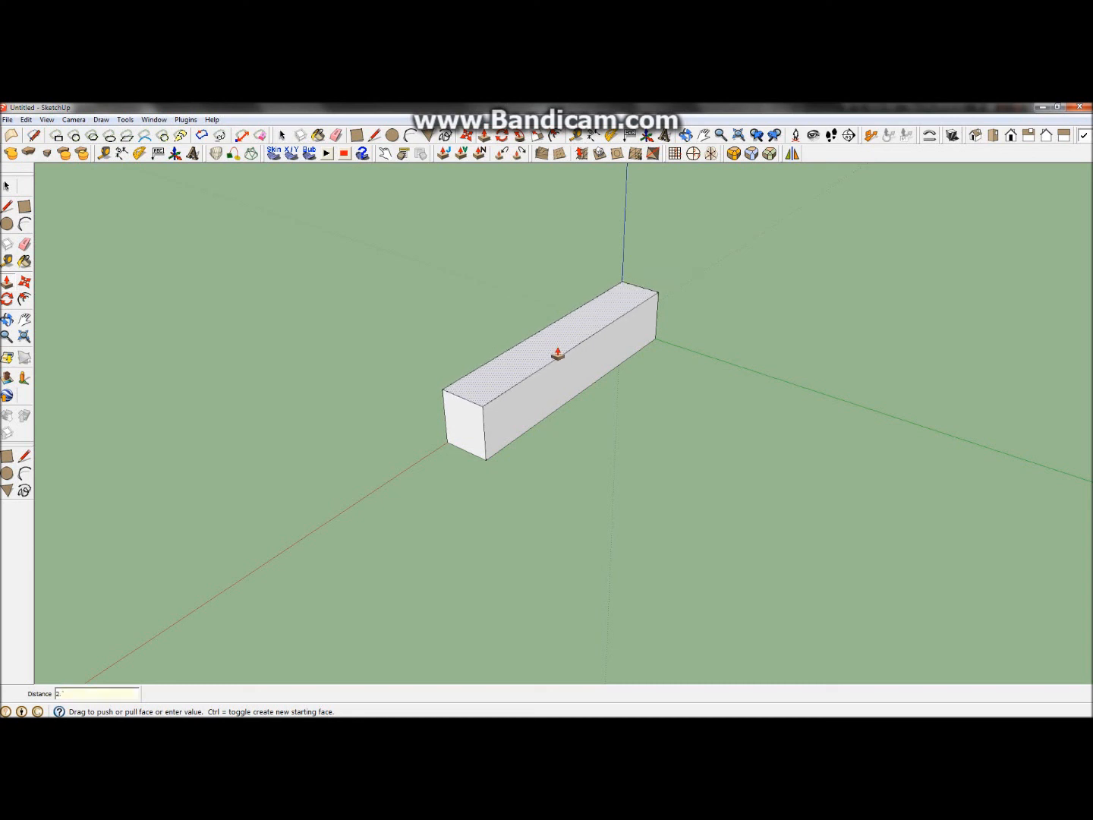
pyautogui.moveTo(557, 354); pyautogui.dragTo(582, 343)
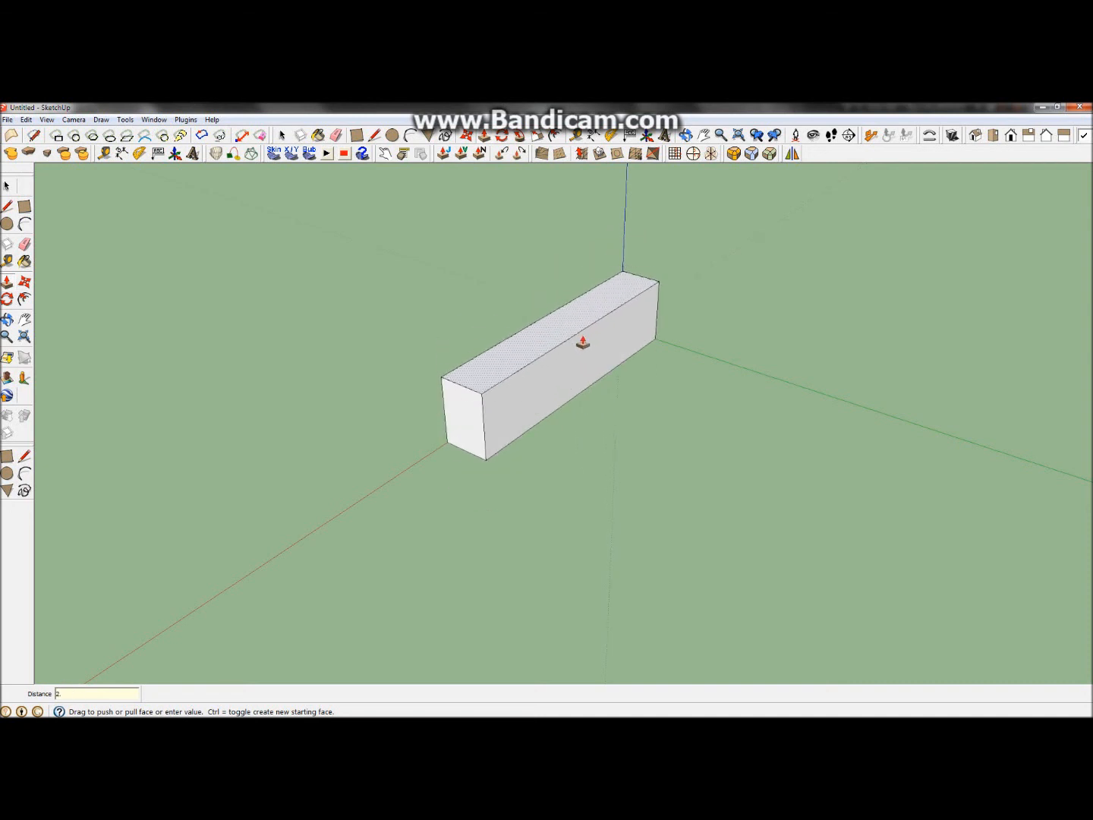
pyautogui.press('Return')
# Offset the outline of the box's end face on the red axis outward to form a narrow border around it
pyautogui.scroll(3, 557, 333)
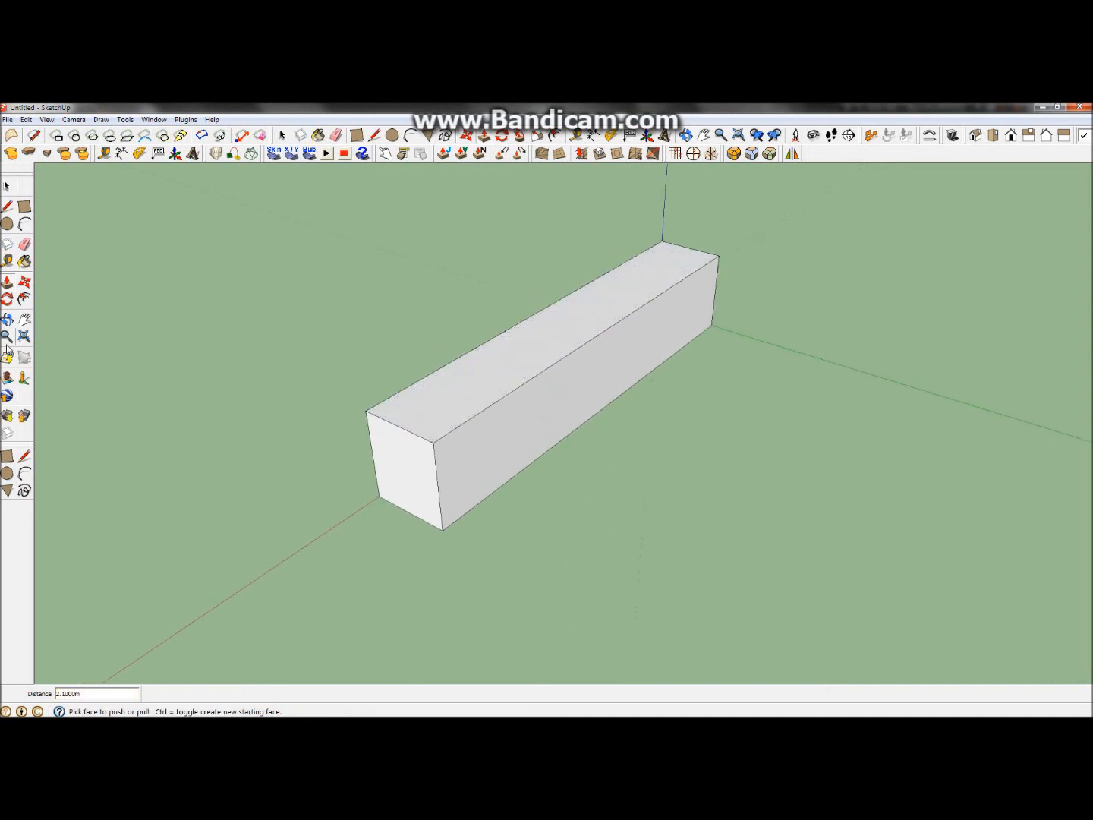
pyautogui.click(10, 319)
pyautogui.moveTo(586, 342); pyautogui.dragTo(442, 386)
pyautogui.moveTo(696, 339); pyautogui.dragTo(564, 360)
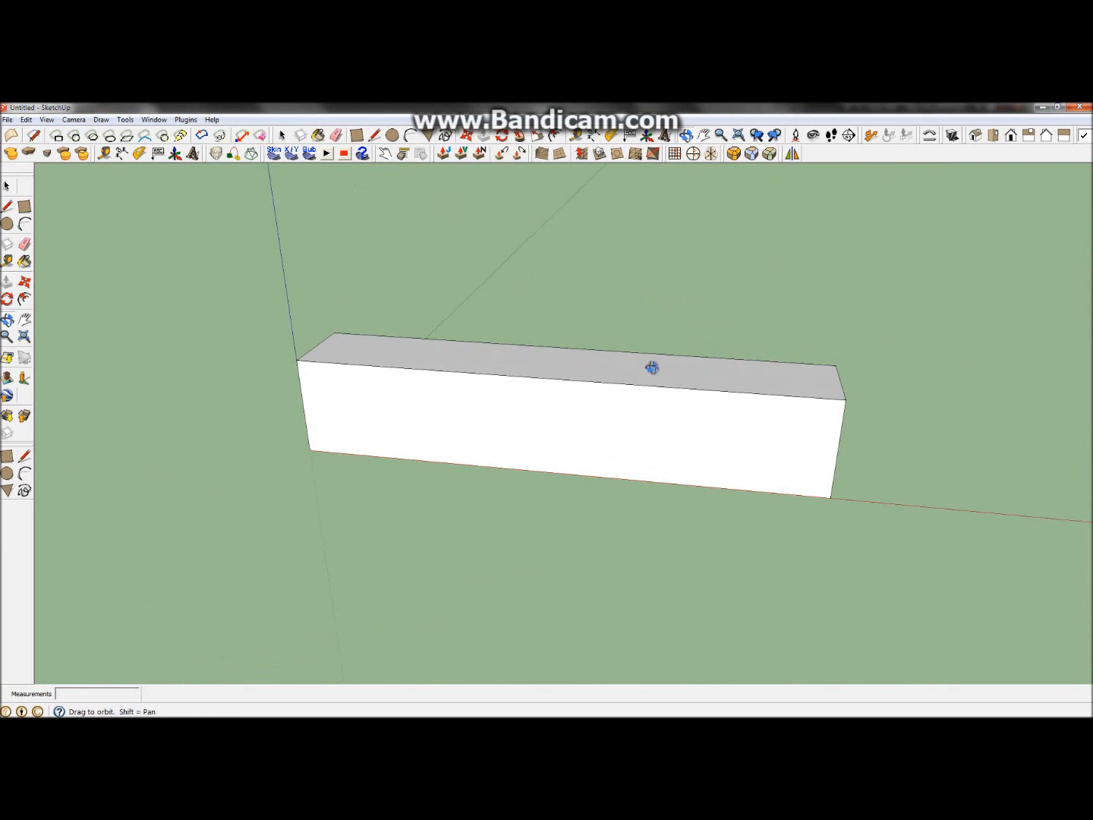
pyautogui.moveTo(792, 418); pyautogui.dragTo(707, 476)
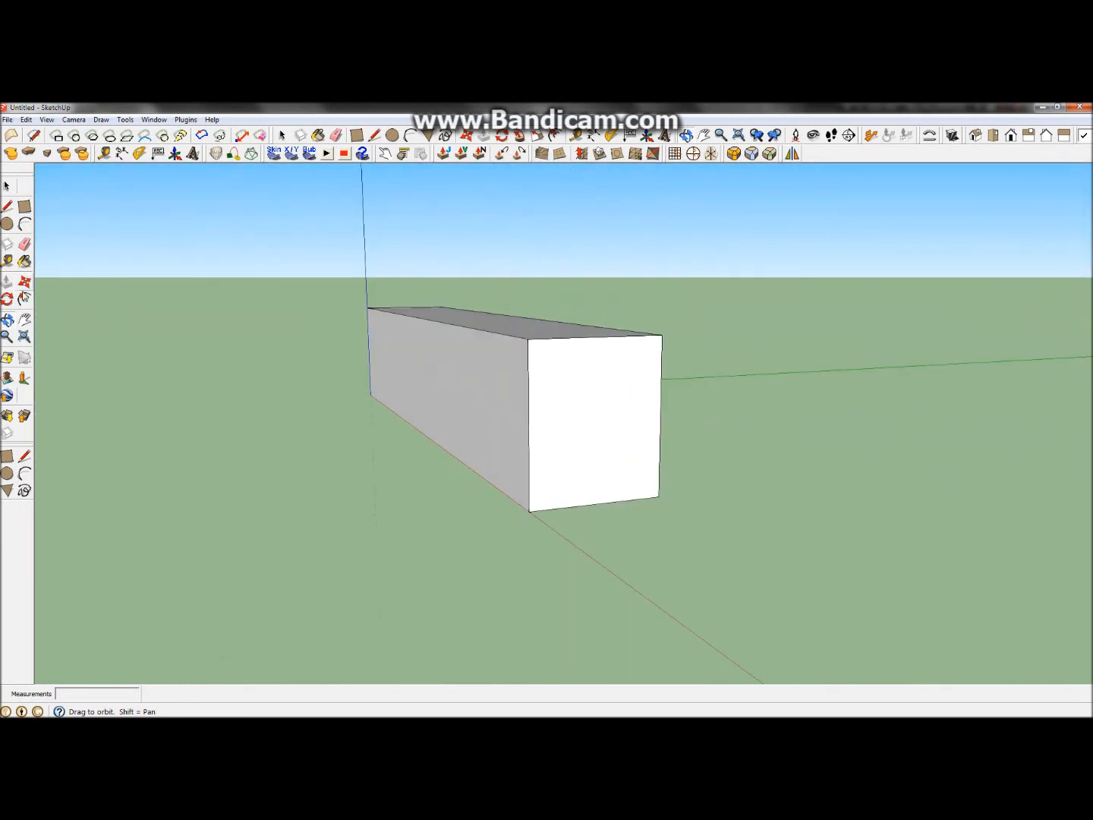
pyautogui.click(24, 299)
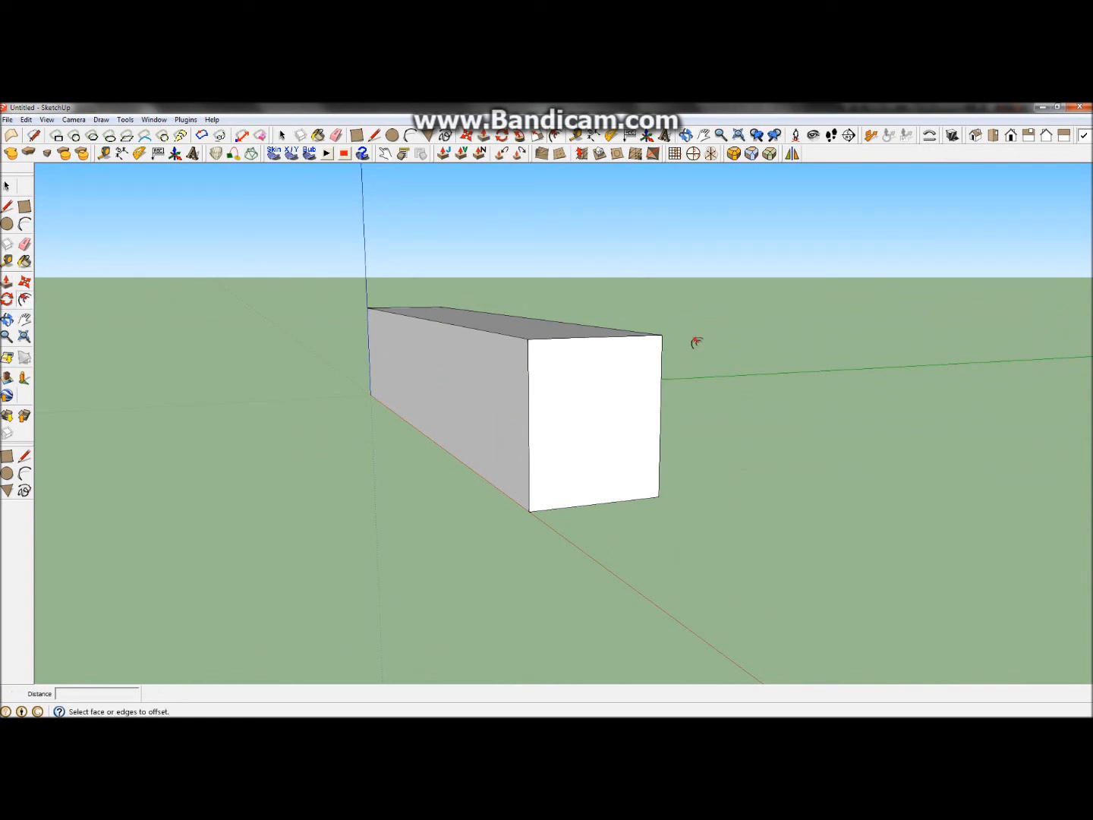
pyautogui.click(600, 410)
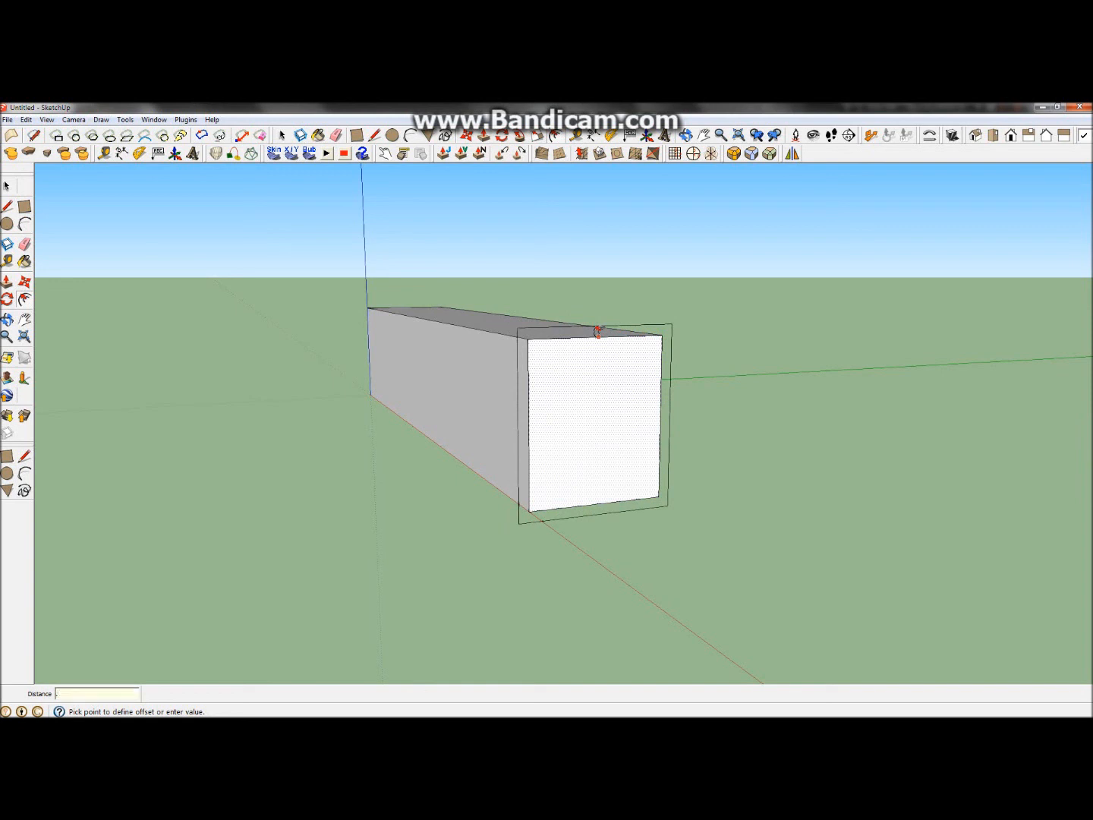
pyautogui.click(598, 331)
pyautogui.scroll(2, 596, 331)
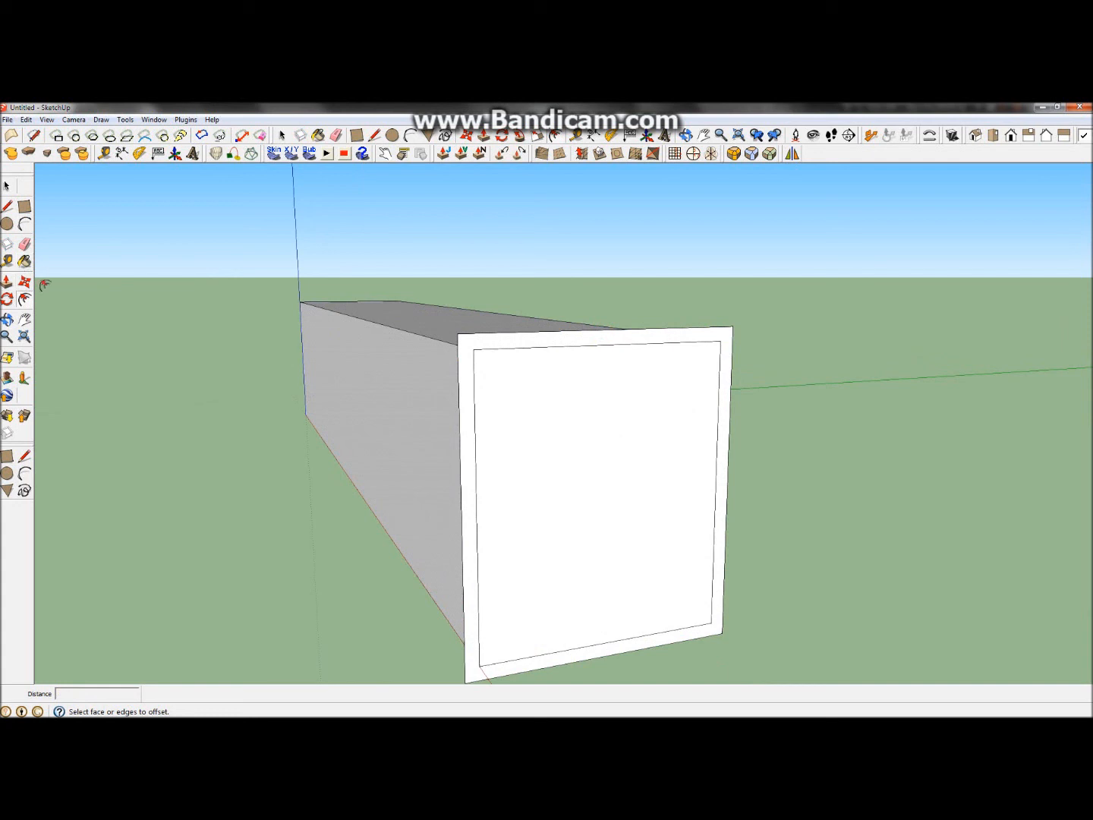
# Try to Push/Pull the narrow border around the box's end face outward by 11 m
pyautogui.click(8, 281)
pyautogui.scroll(-6, 378, 422)
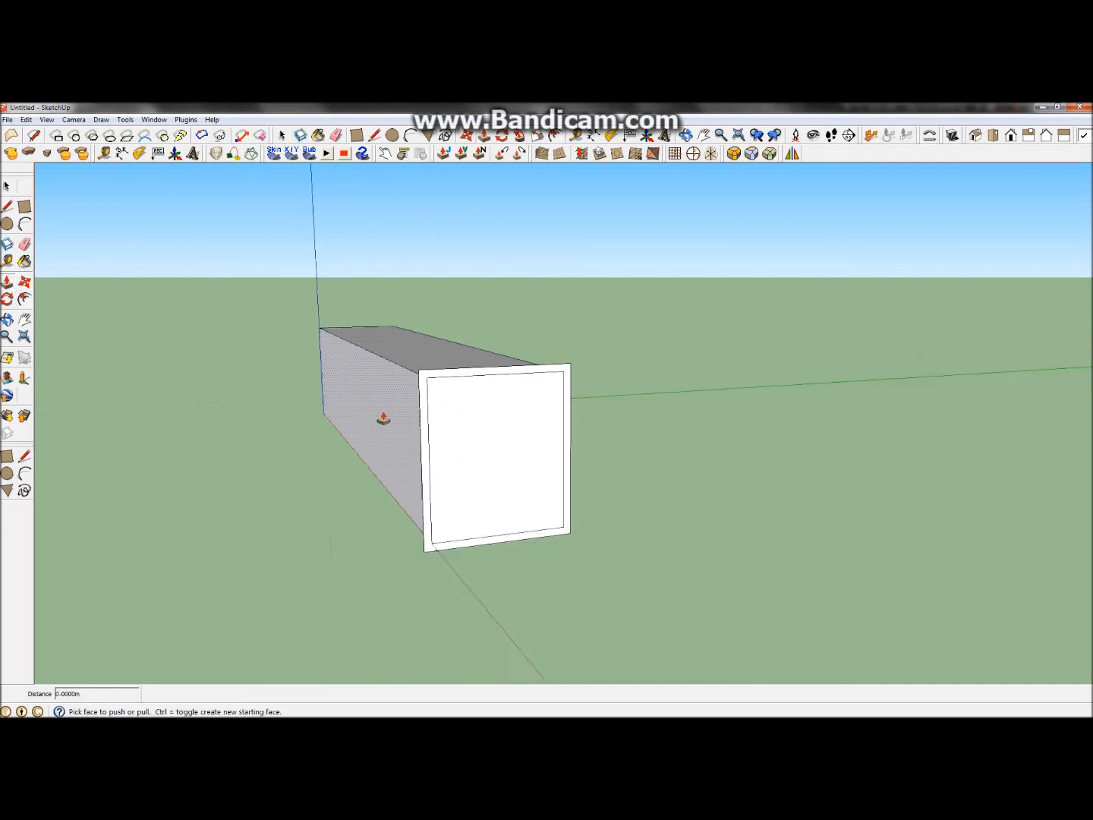
pyautogui.click(415, 451)
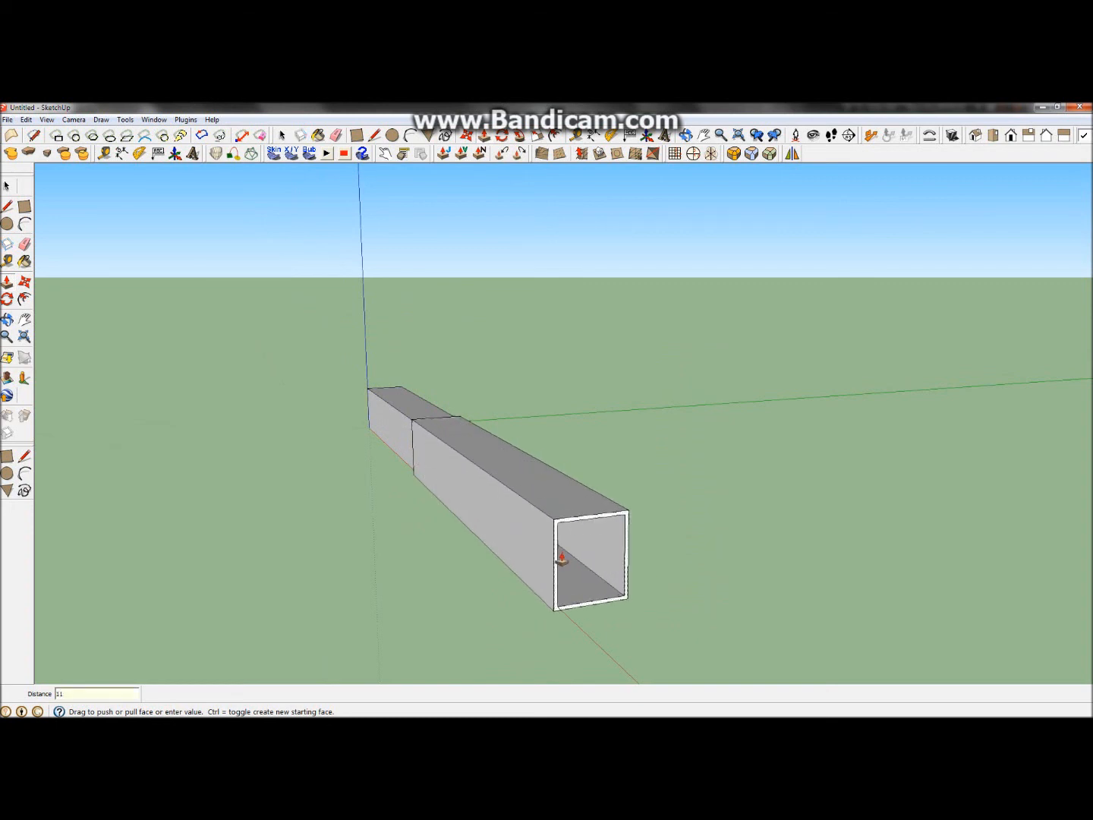
pyautogui.write('11')
pyautogui.press('Return')
pyautogui.scroll(2, 558, 527)
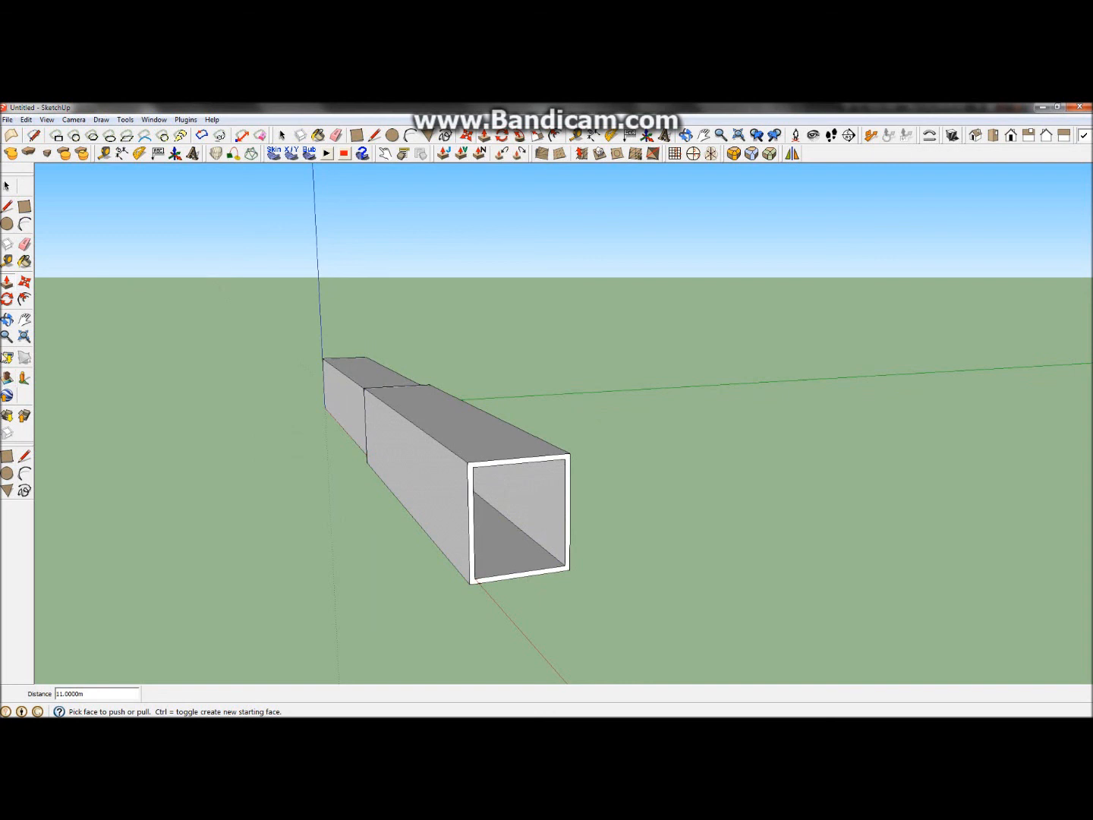
# Inspect the inside of the hollow extension and undo the border's extrusion
pyautogui.press('o')
pyautogui.moveTo(570, 476); pyautogui.dragTo(427, 484)
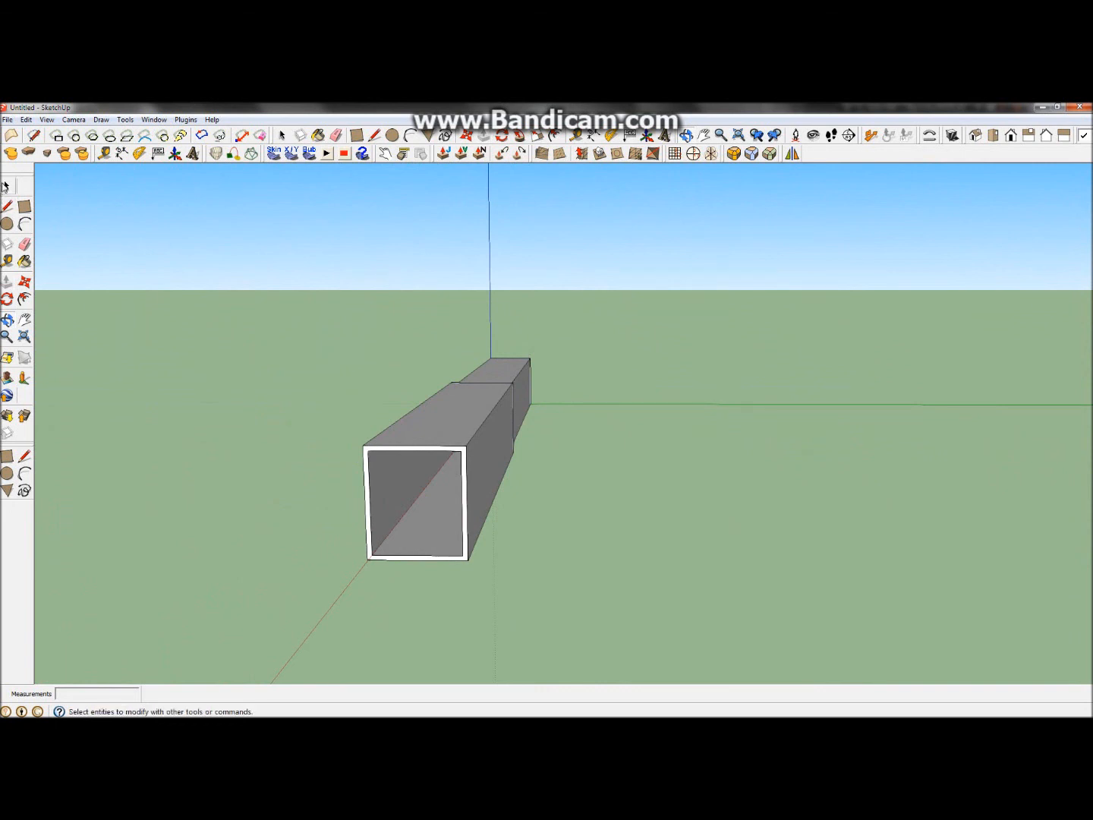
pyautogui.click(7, 187)
pyautogui.scroll(1, 423, 496)
pyautogui.scroll(5, 423, 495)
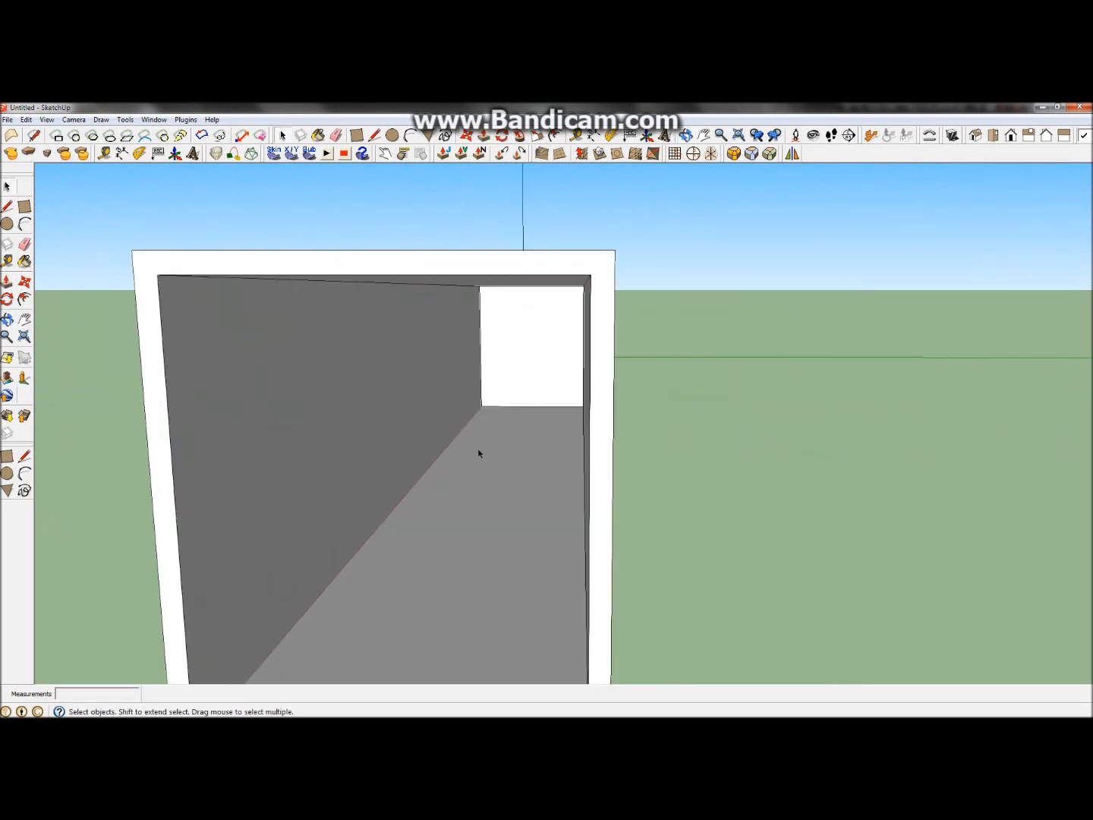
pyautogui.scroll(-6, 516, 363)
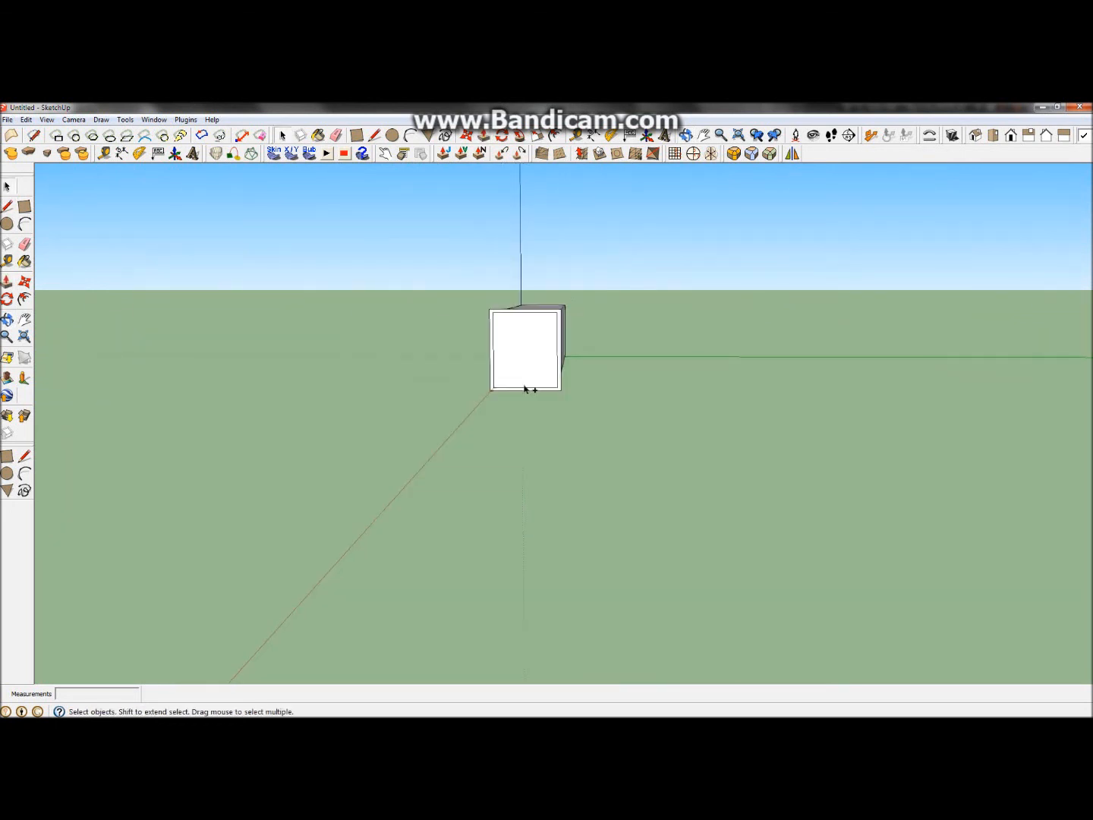
# Push/Pull the box's end face and its border outward by the same short distance, forming a flush collar
pyautogui.scroll(4, 524, 334)
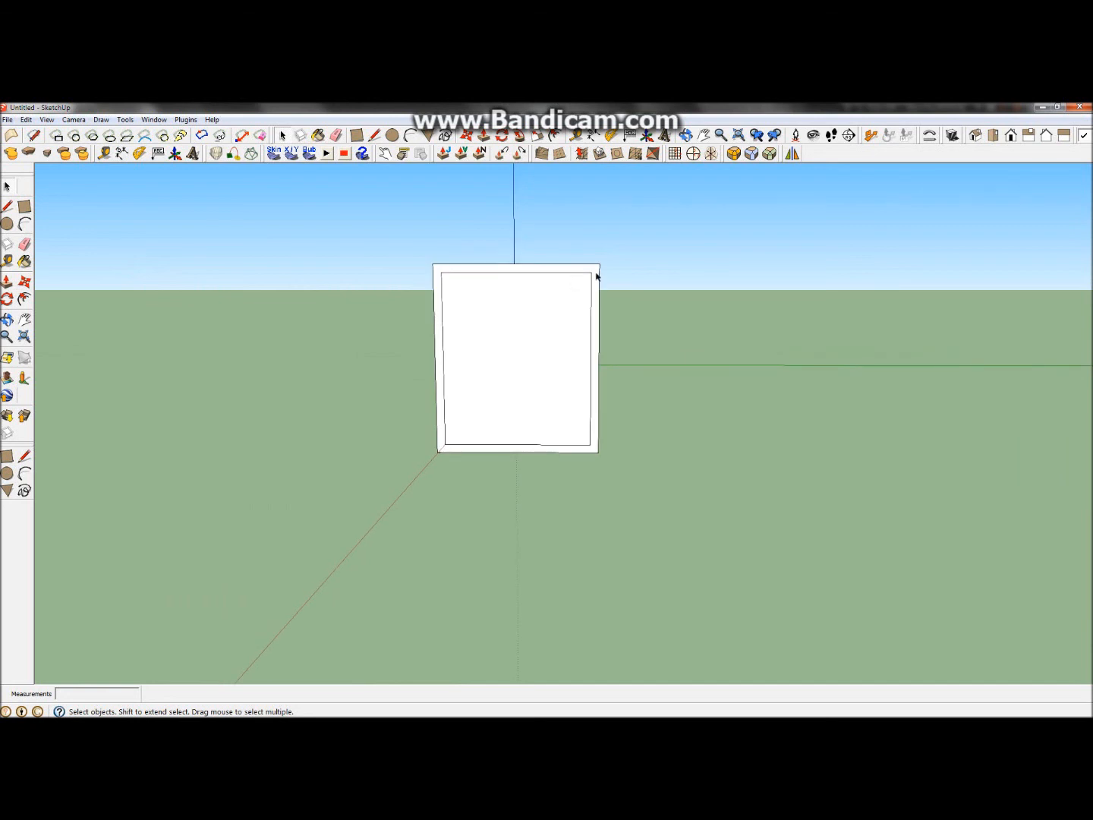
pyautogui.click(7, 243)
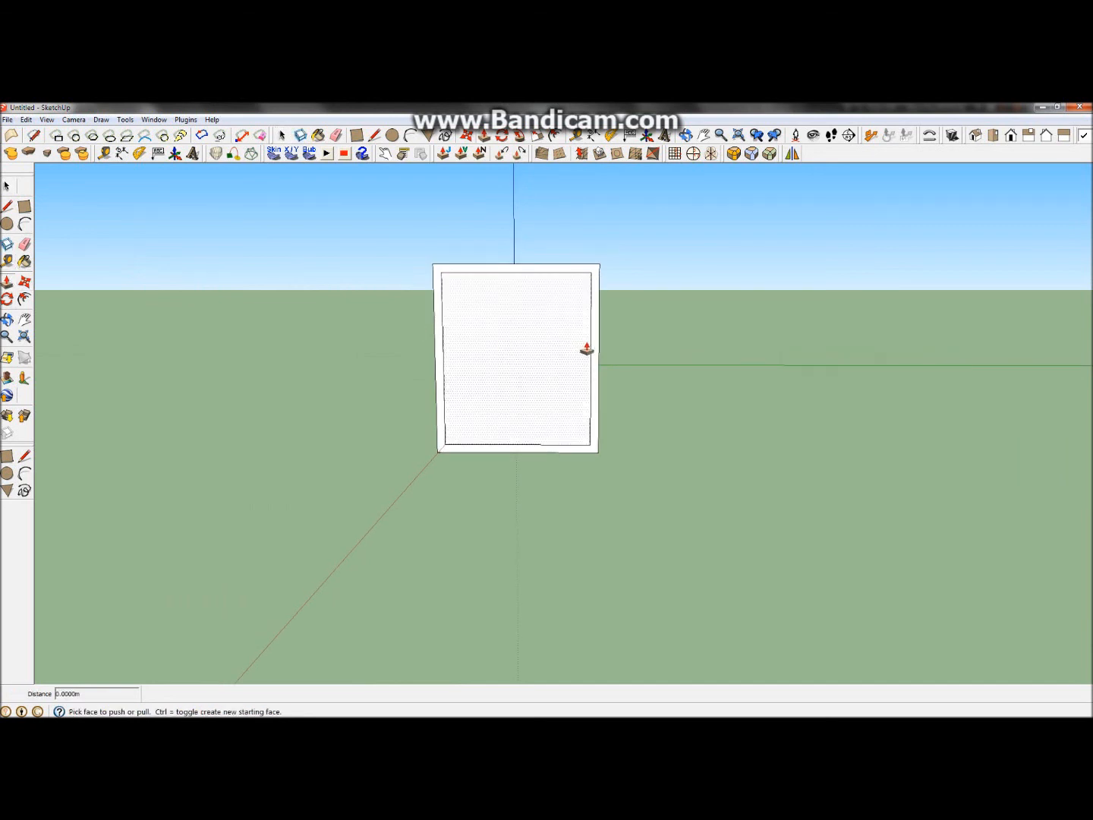
pyautogui.moveTo(592, 350)
pyautogui.mouseDown()
pyautogui.moveTo(590, 366)
pyautogui.moveTo(602, 372)
pyautogui.moveTo(532, 361)
pyautogui.moveTo(551, 427)
pyautogui.moveTo(583, 420)
pyautogui.moveTo(591, 332)
pyautogui.mouseUp()
pyautogui.scroll(2, 567, 342)
pyautogui.press('space')
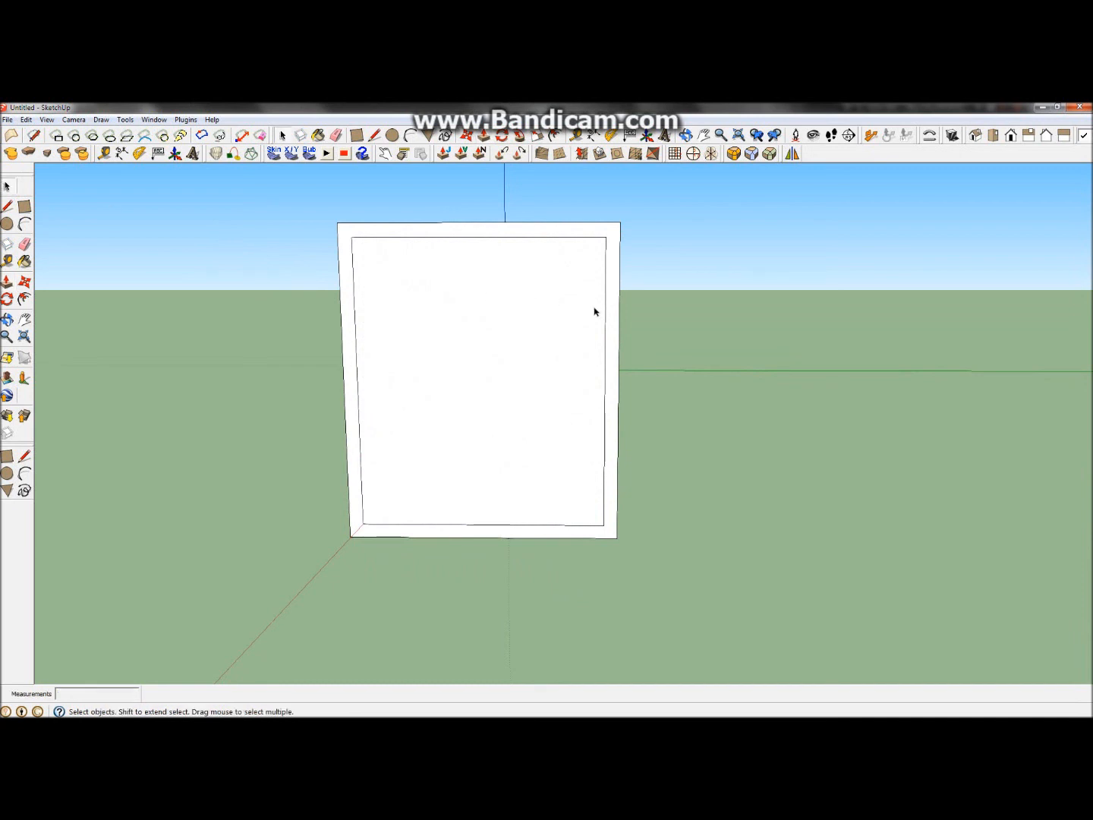
# Delete the four inner outline edges on the collar's end so it becomes a single face
pyautogui.click(604, 320)
pyautogui.press('Delete')
pyautogui.click(583, 238)
pyautogui.press('Delete')
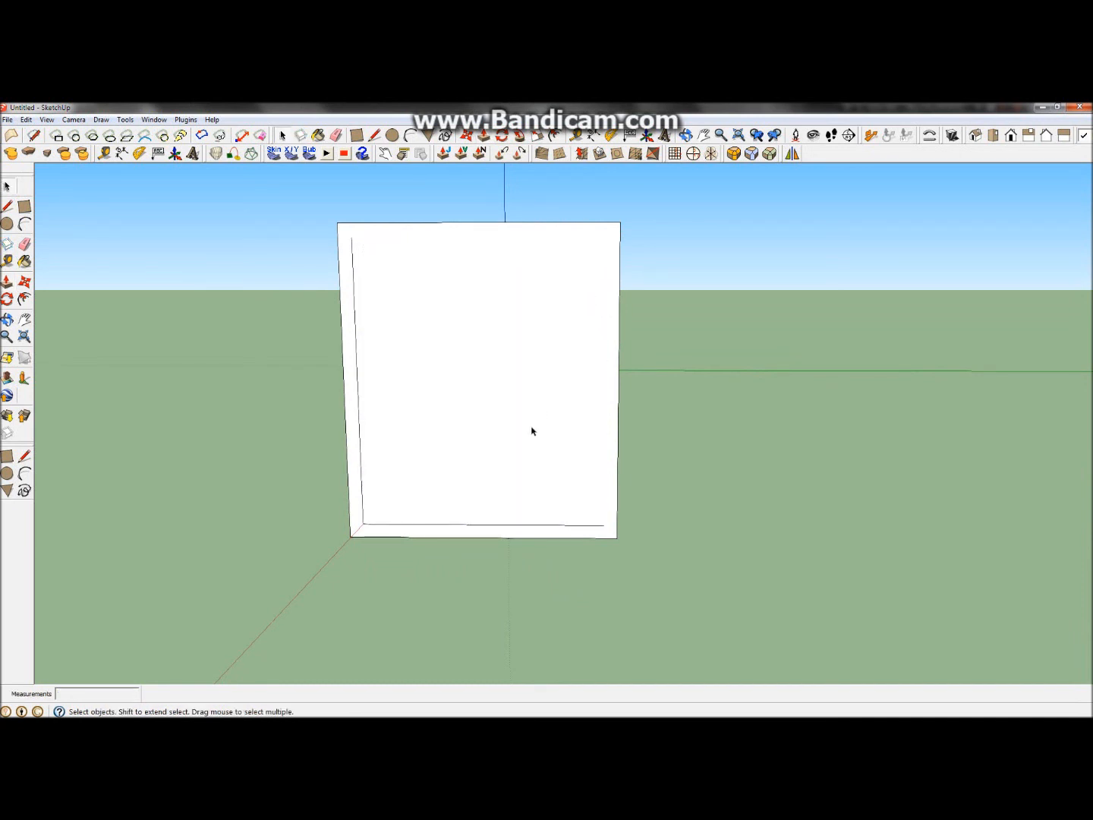
pyautogui.click(526, 526)
pyautogui.press('Delete')
pyautogui.click(362, 497)
pyautogui.press('Delete')
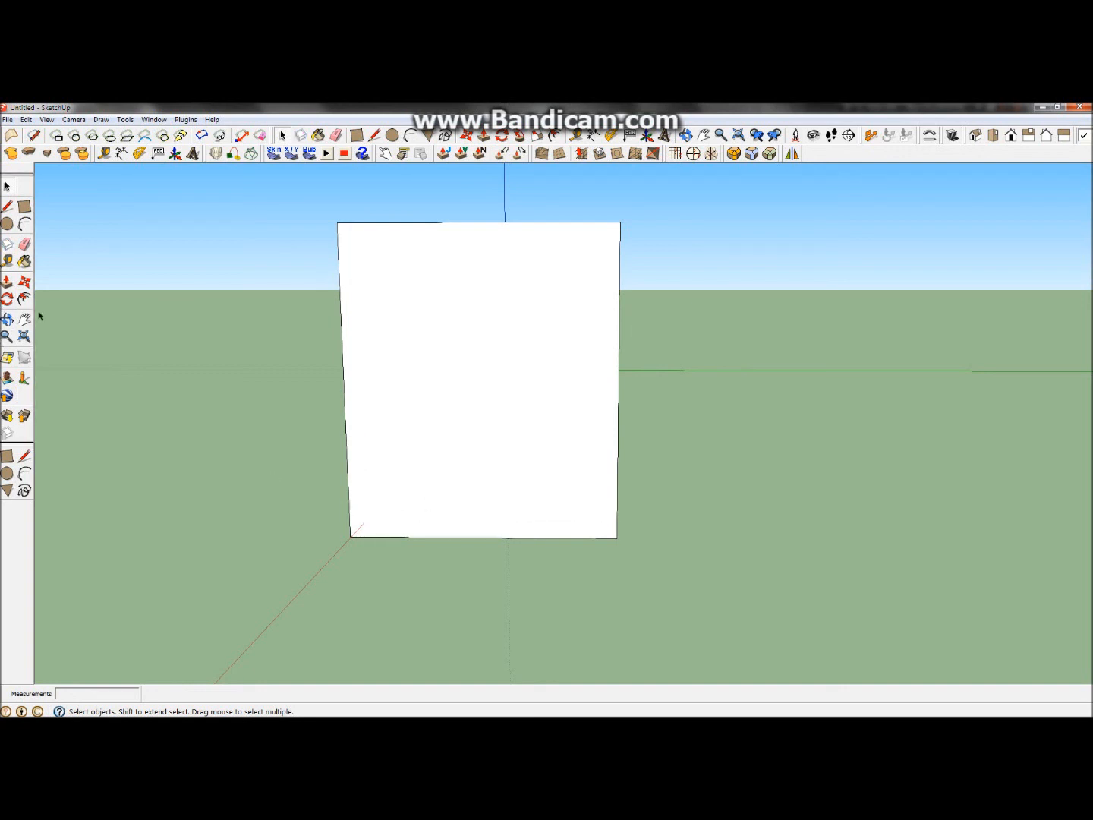
# Push/Pull the collar's merged end face outward by 10 m along the red axis to form the second tunnel section
pyautogui.click(7, 319)
pyautogui.moveTo(499, 308); pyautogui.dragTo(737, 444)
pyautogui.moveTo(842, 439); pyautogui.dragTo(187, 305)
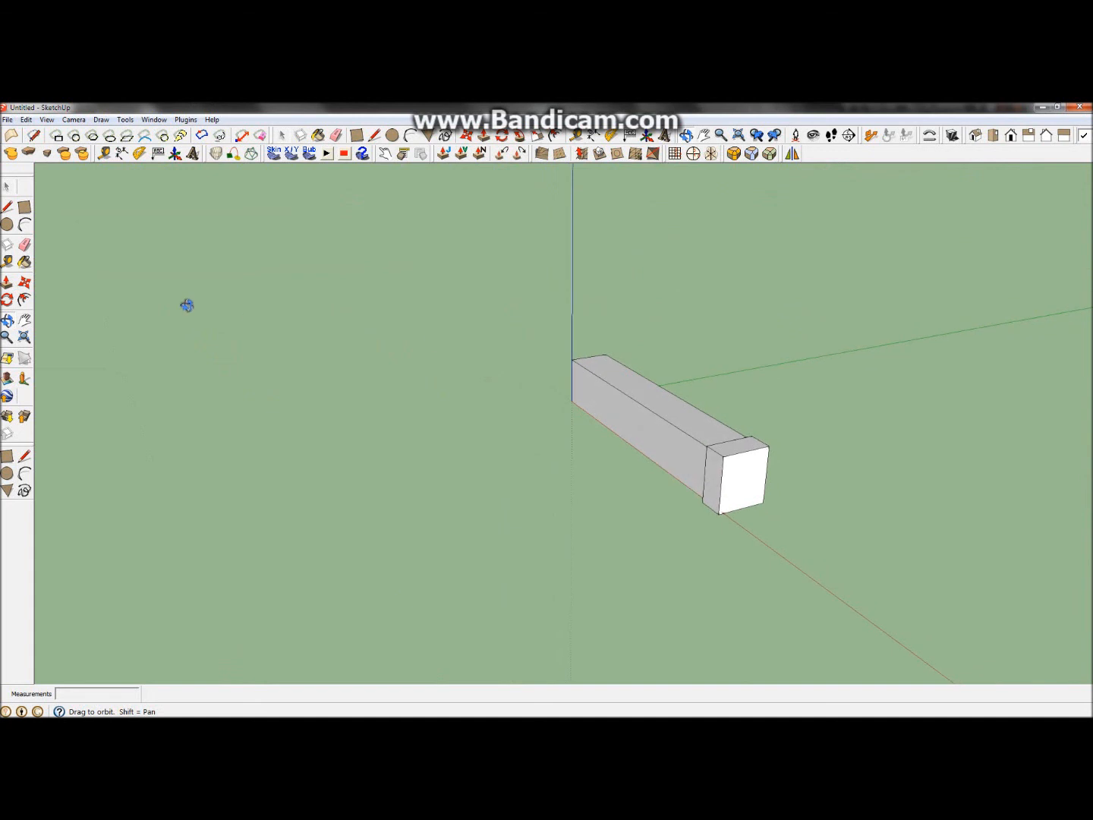
pyautogui.click(7, 281)
pyautogui.moveTo(732, 483); pyautogui.dragTo(836, 517)
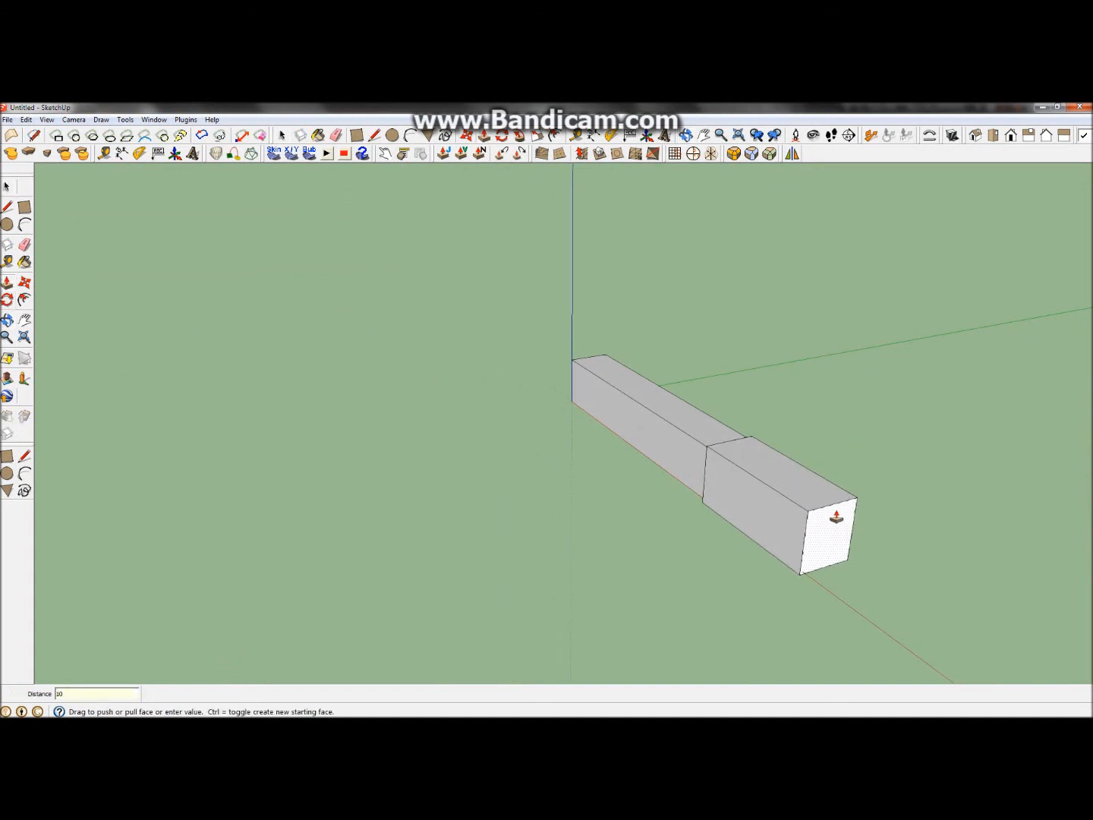
pyautogui.press('Return')
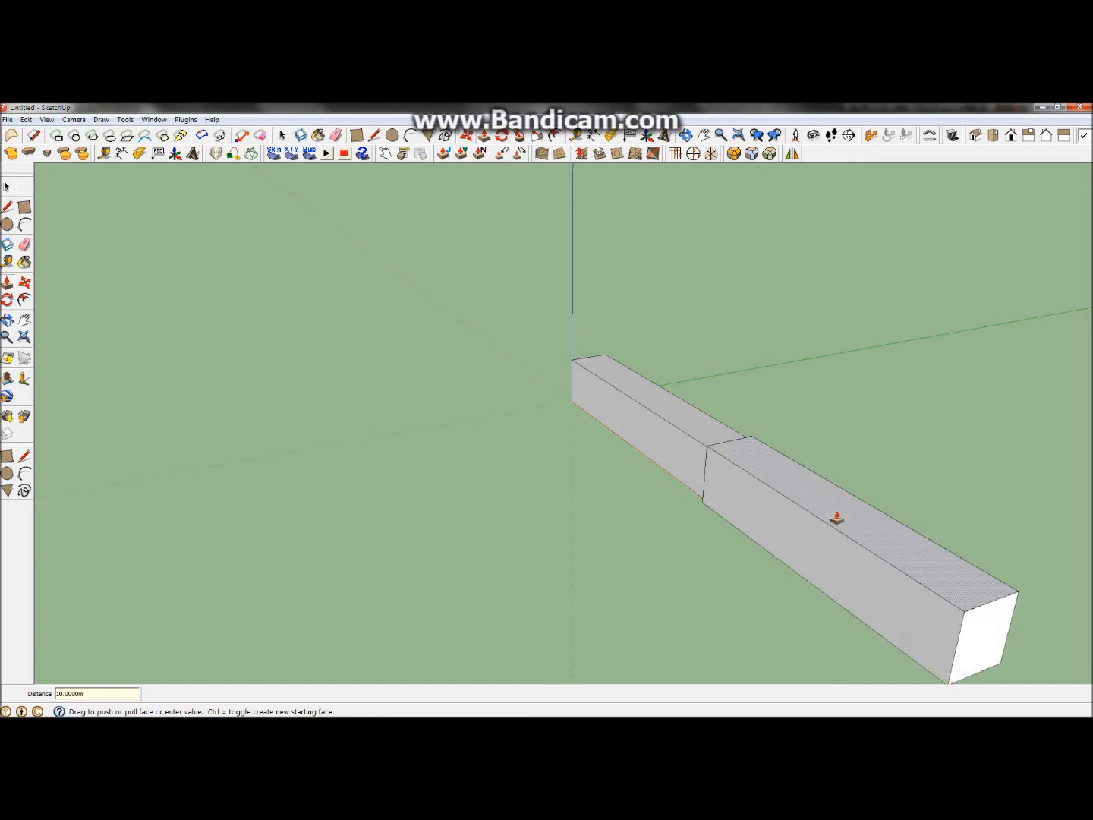
# Offset the second section's end face outline outward by about 0.1 m to form a narrow border
pyautogui.scroll(-2, 414, 327)
pyautogui.scroll(3, 701, 470)
pyautogui.scroll(3, 626, 515)
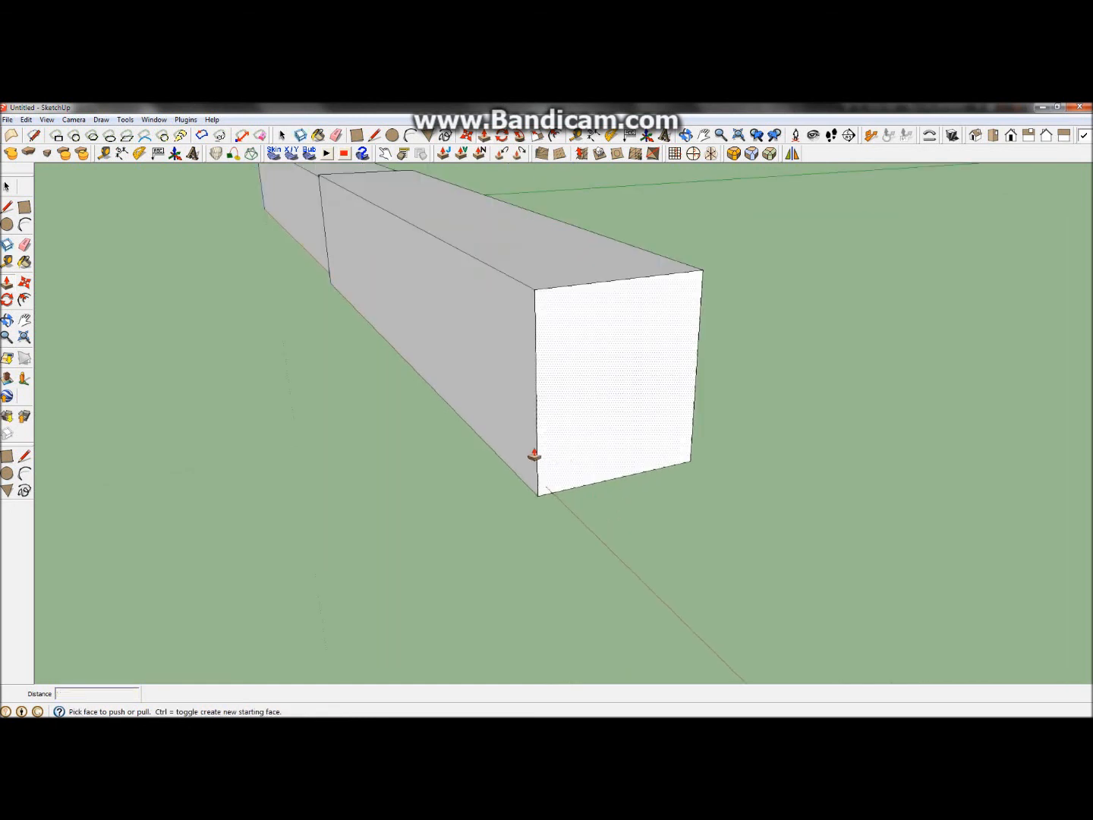
pyautogui.scroll(-2, 542, 455)
pyautogui.click(24, 299)
pyautogui.click(580, 394)
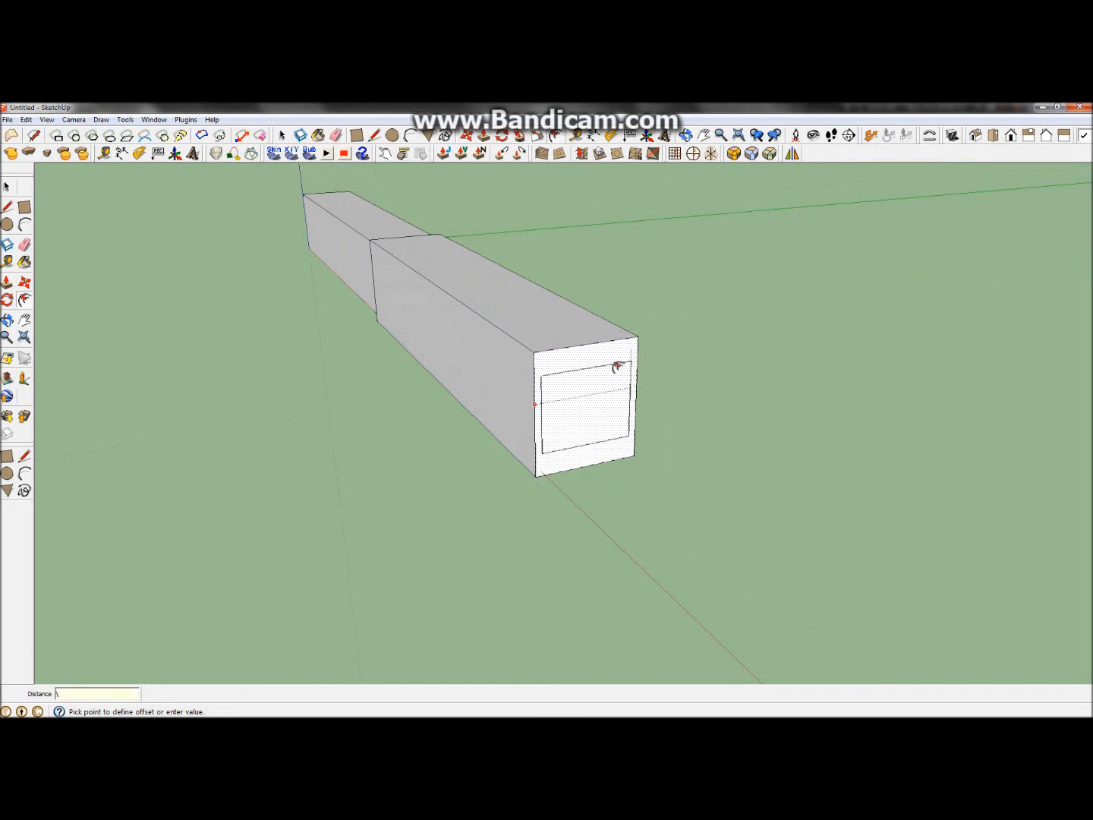
pyautogui.click(631, 334)
pyautogui.hotkey('ctrl', 'z')
pyautogui.click(592, 387)
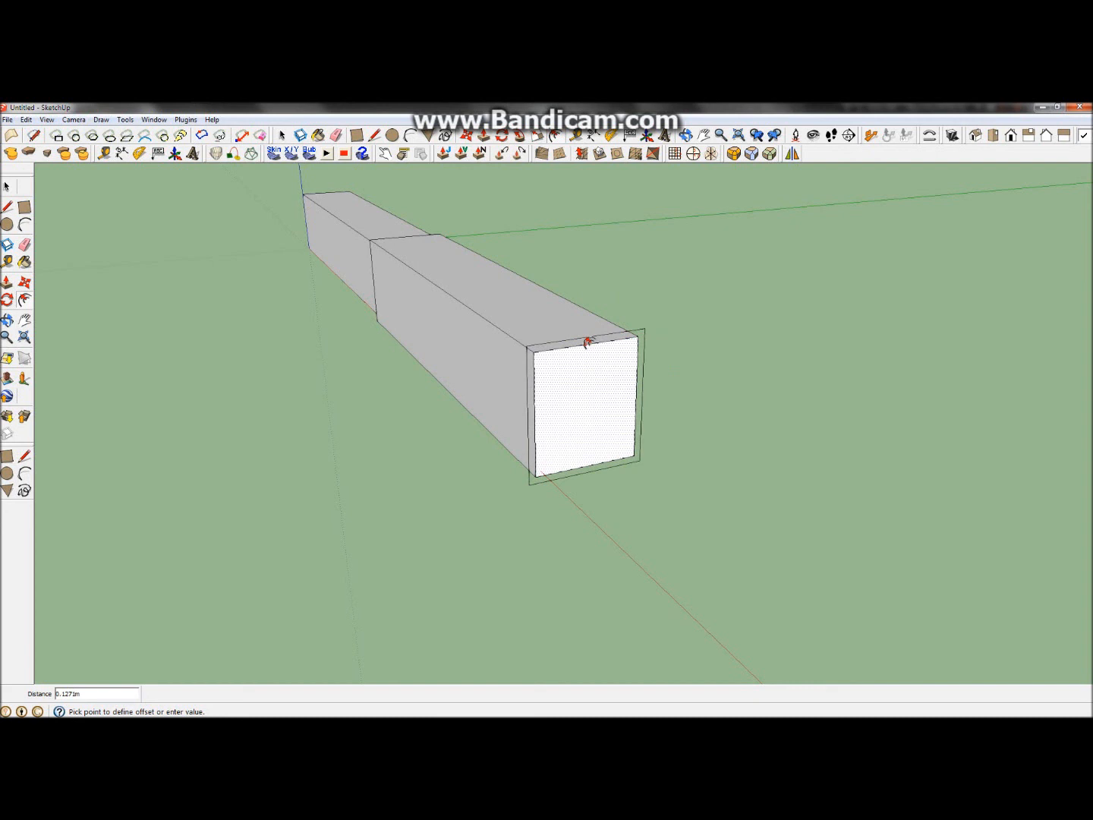
pyautogui.click(588, 342)
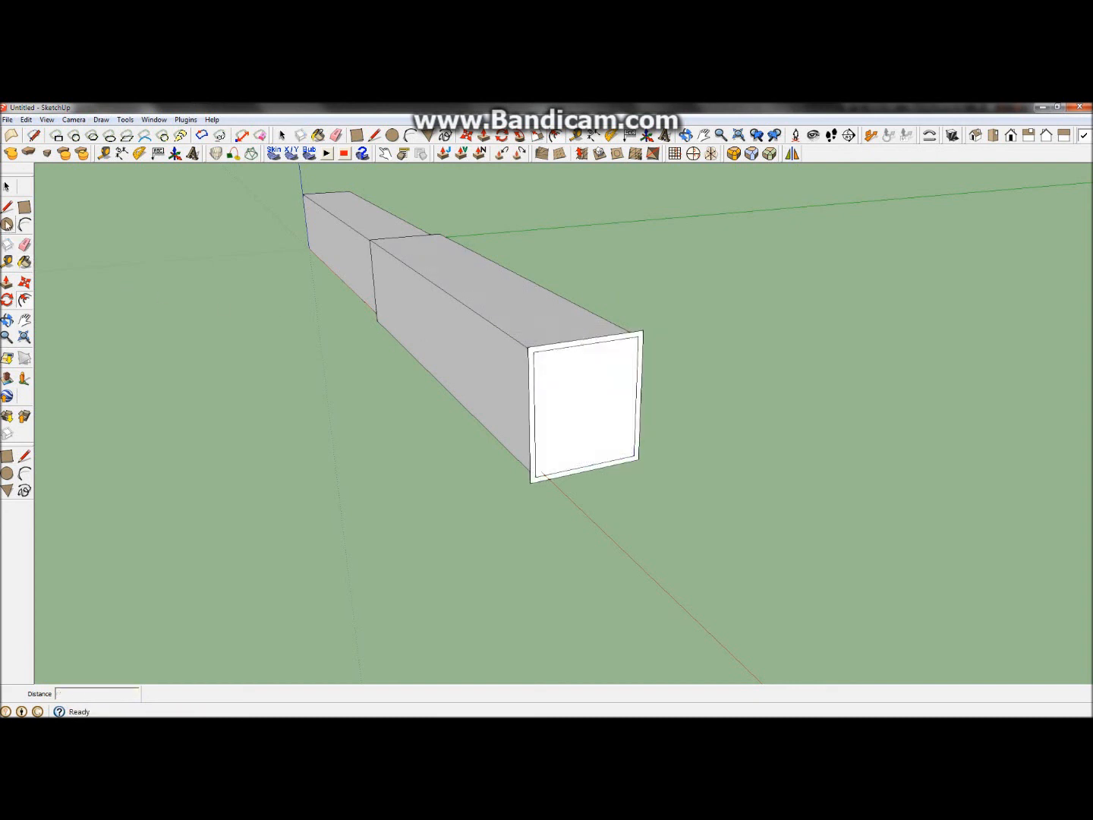
# Push/Pull the second section's end face by 1 m and bring its surrounding border flush with it
pyautogui.click(7, 281)
pyautogui.click(578, 415)
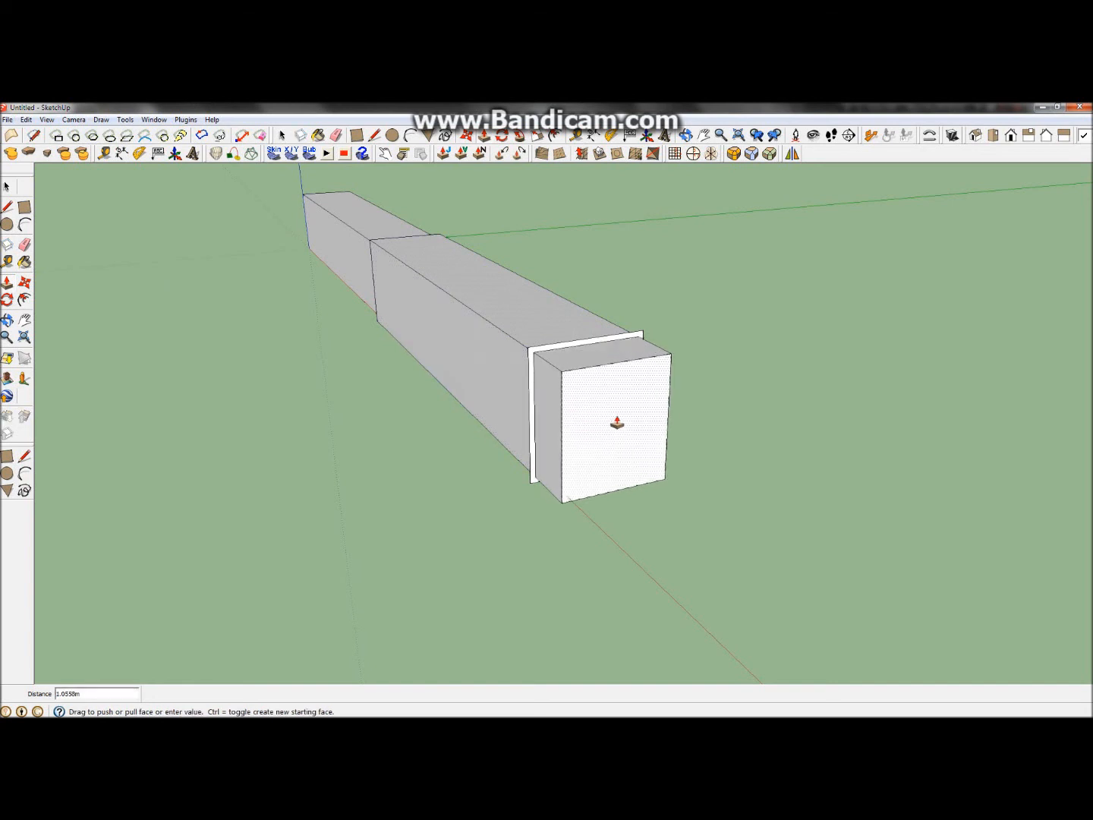
pyautogui.write('1')
pyautogui.press('Return')
pyautogui.click(532, 418)
pyautogui.click(611, 411)
# Delete the four inner outline edges on the new 1 m block's end to merge it into one face
pyautogui.click(8, 186)
pyautogui.click(596, 365)
pyautogui.press('Delete')
pyautogui.click(561, 410)
pyautogui.press('Delete')
pyautogui.click(630, 488)
pyautogui.press('Delete')
pyautogui.click(665, 475)
pyautogui.press('Delete')
# Push/Pull the merged end face outward by 10 m to form the third tunnel section
pyautogui.click(6, 281)
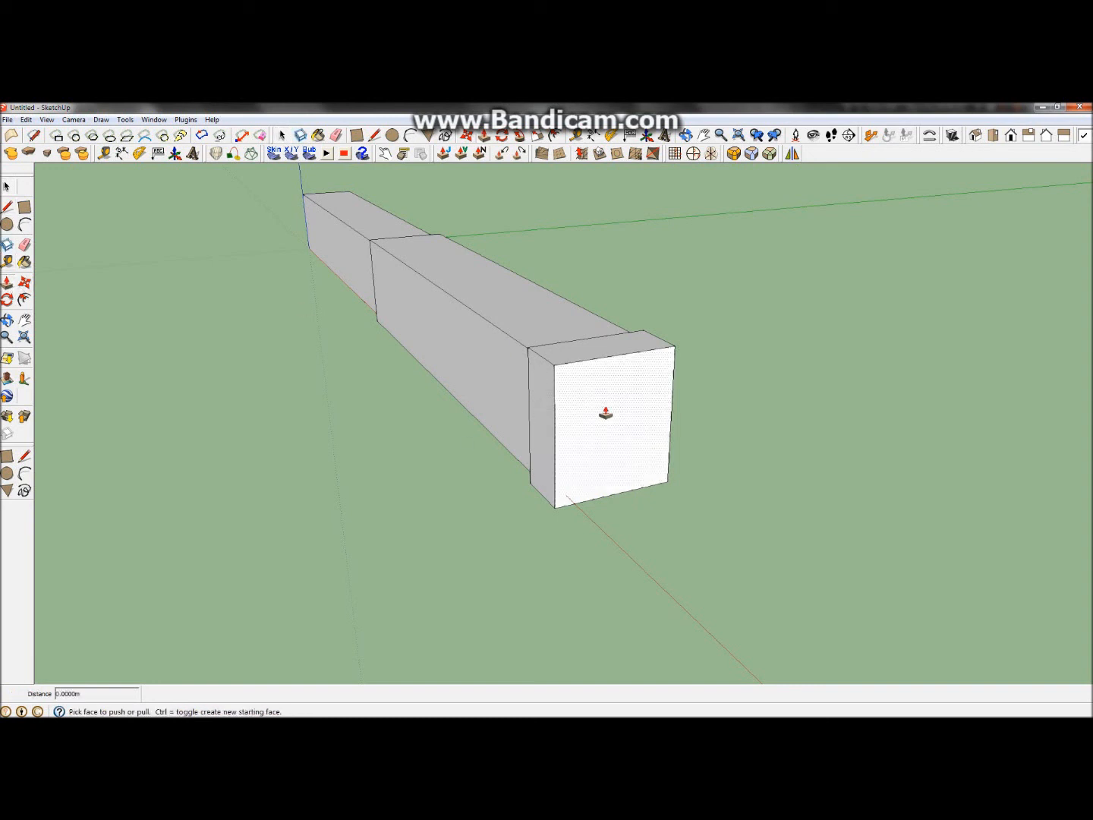
pyautogui.click(571, 396)
pyautogui.write('10')
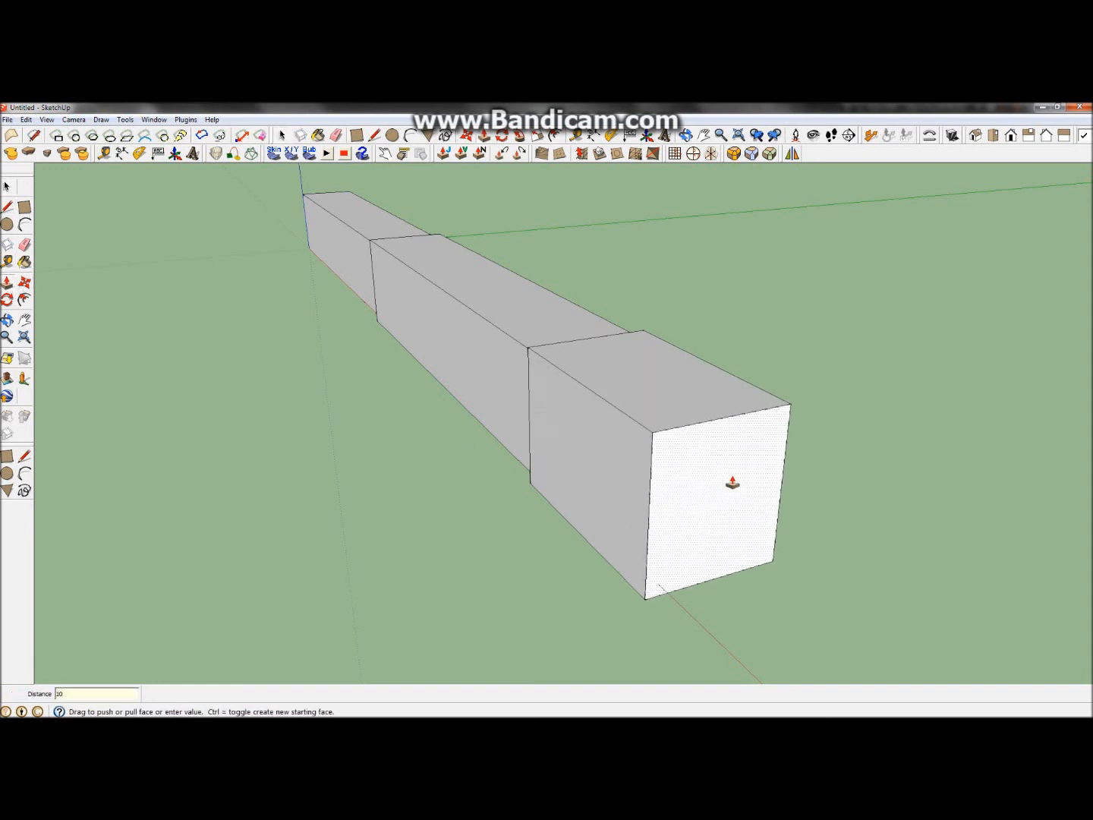
pyautogui.press('Return')
# Shrink the Google Earth window with the jet bridge imagery and return to a maximized SketchUp window
pyautogui.click(579, 109)
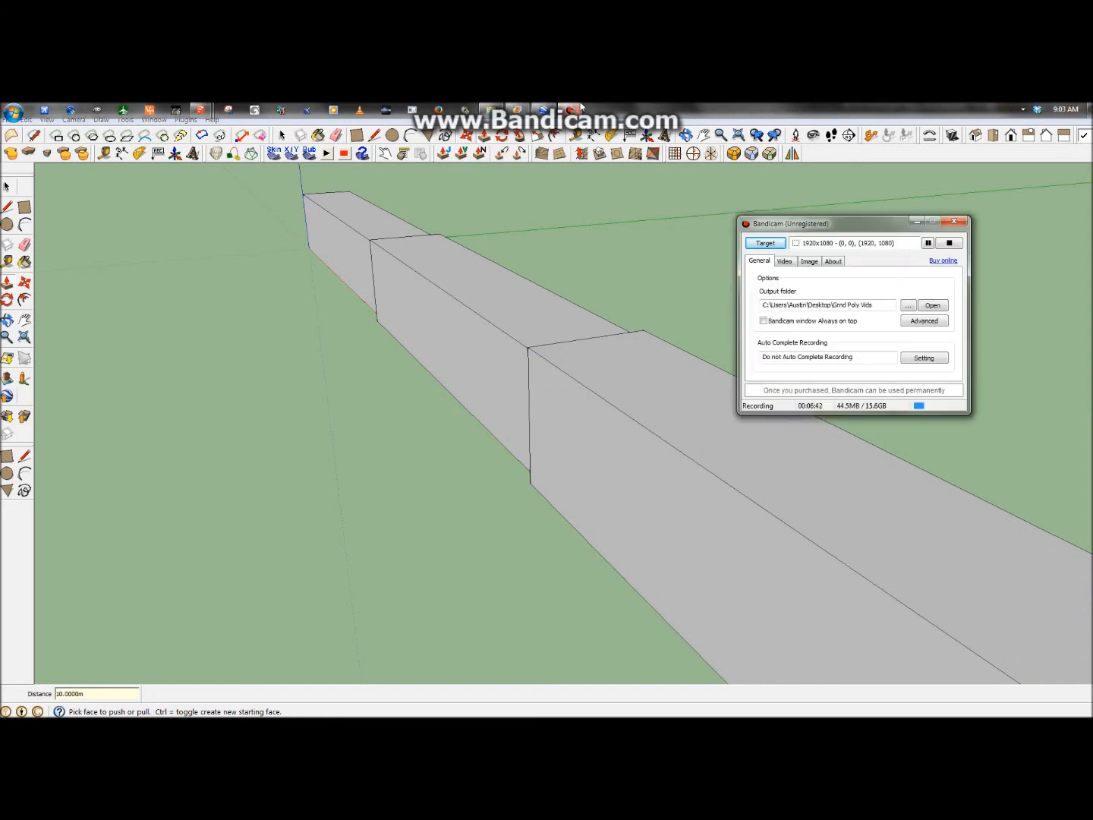
pyautogui.click(917, 223)
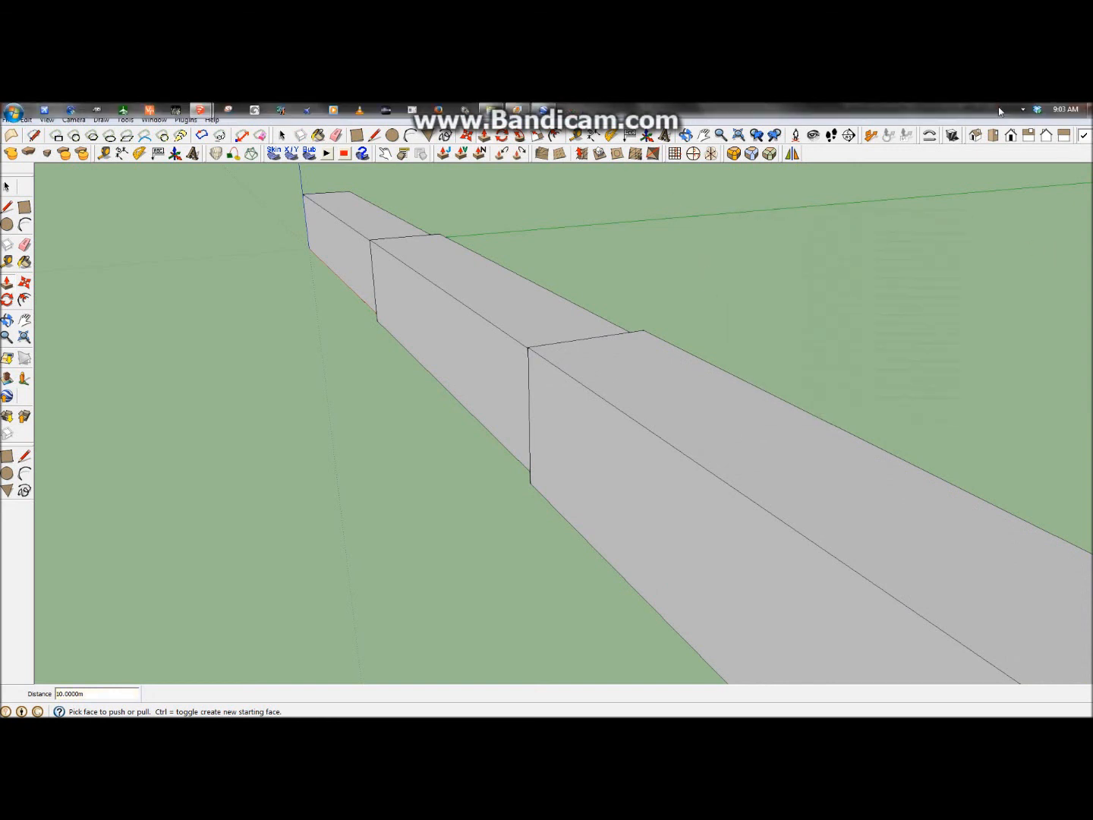
pyautogui.moveTo(1009, 113); pyautogui.dragTo(1000, 140)
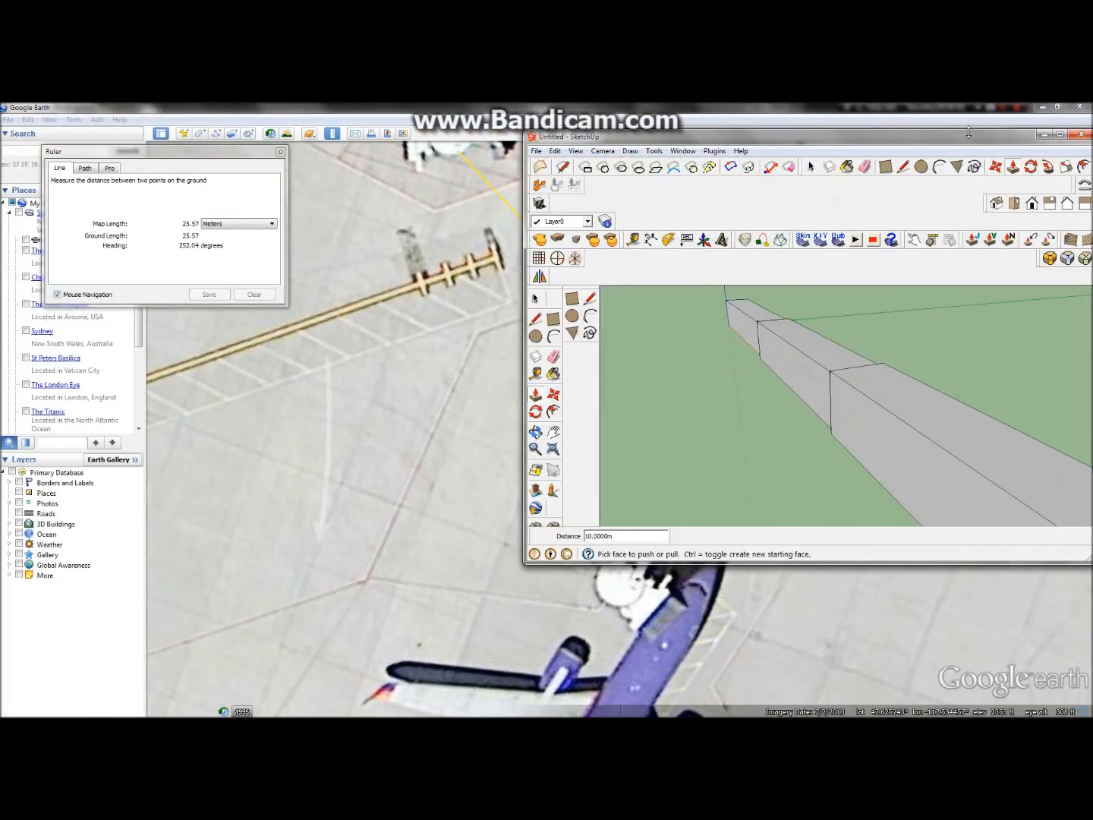
pyautogui.doubleClick(993, 114)
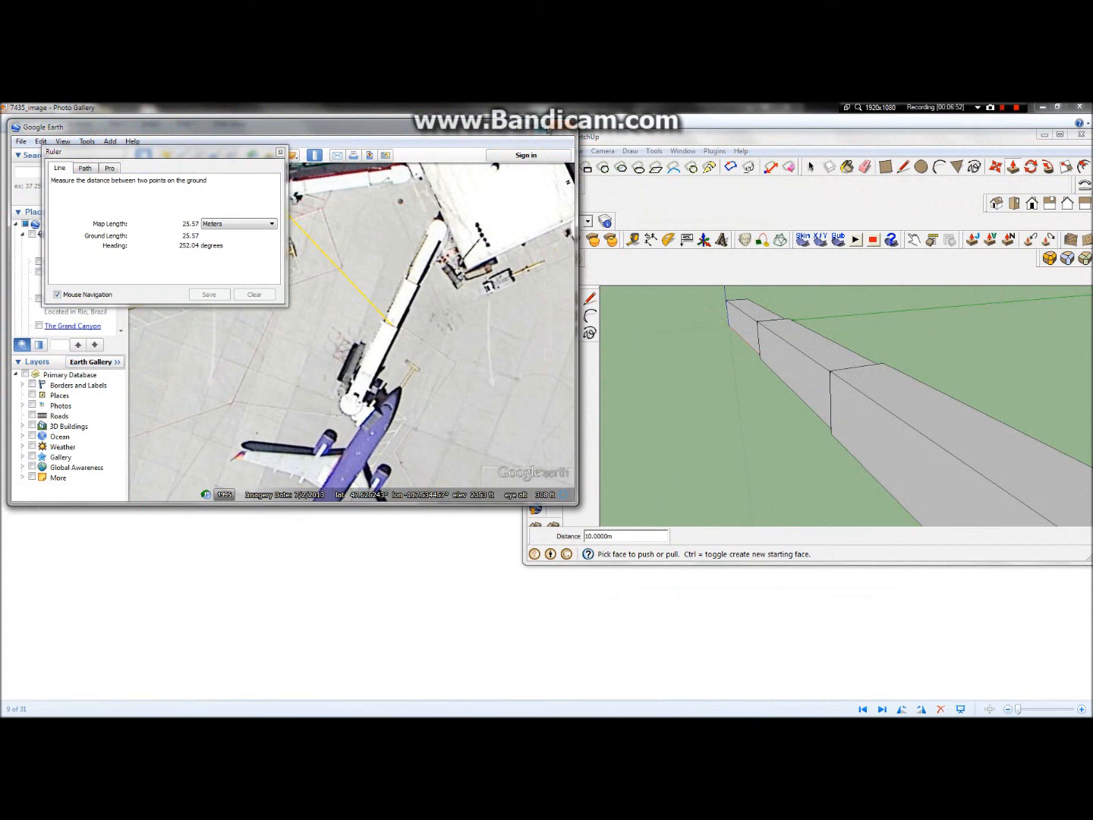
pyautogui.click(920, 343)
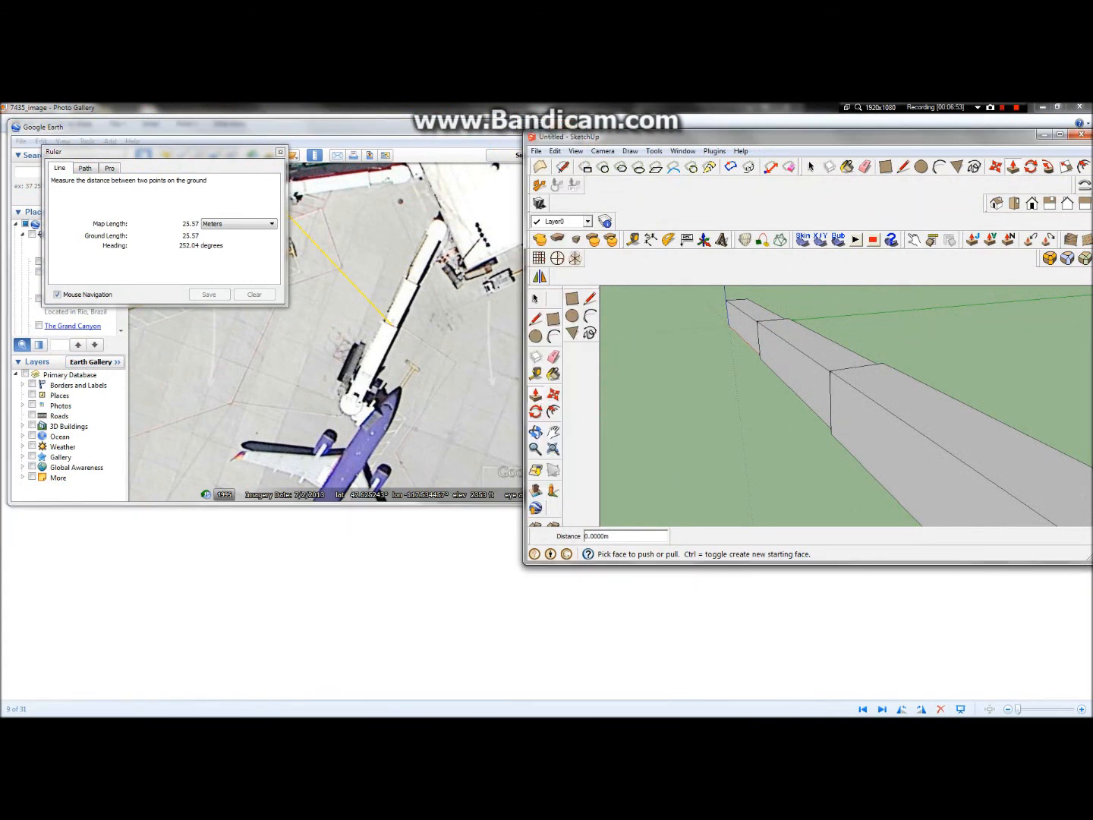
pyautogui.click(1060, 135)
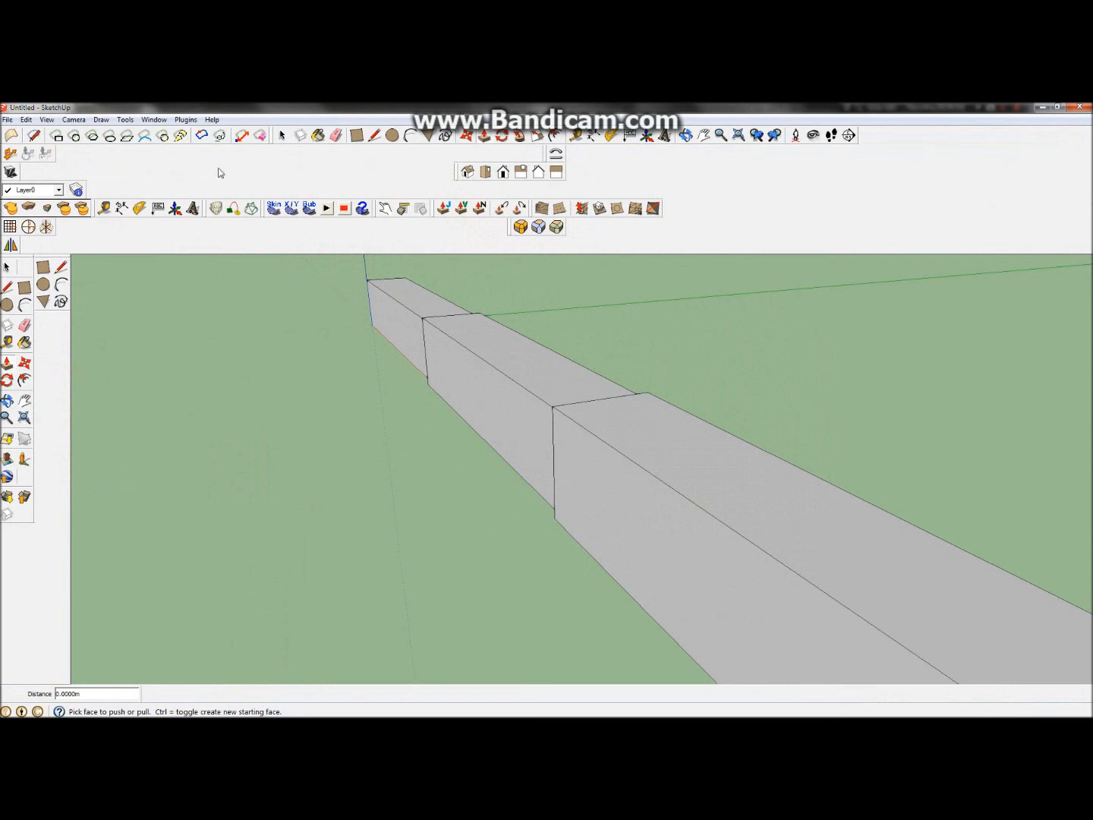
# Dock the construction and solid tools toolbars in the first toolbar row, dismissing any plugin alert
pyautogui.moveTo(10, 219); pyautogui.dragTo(274, 218)
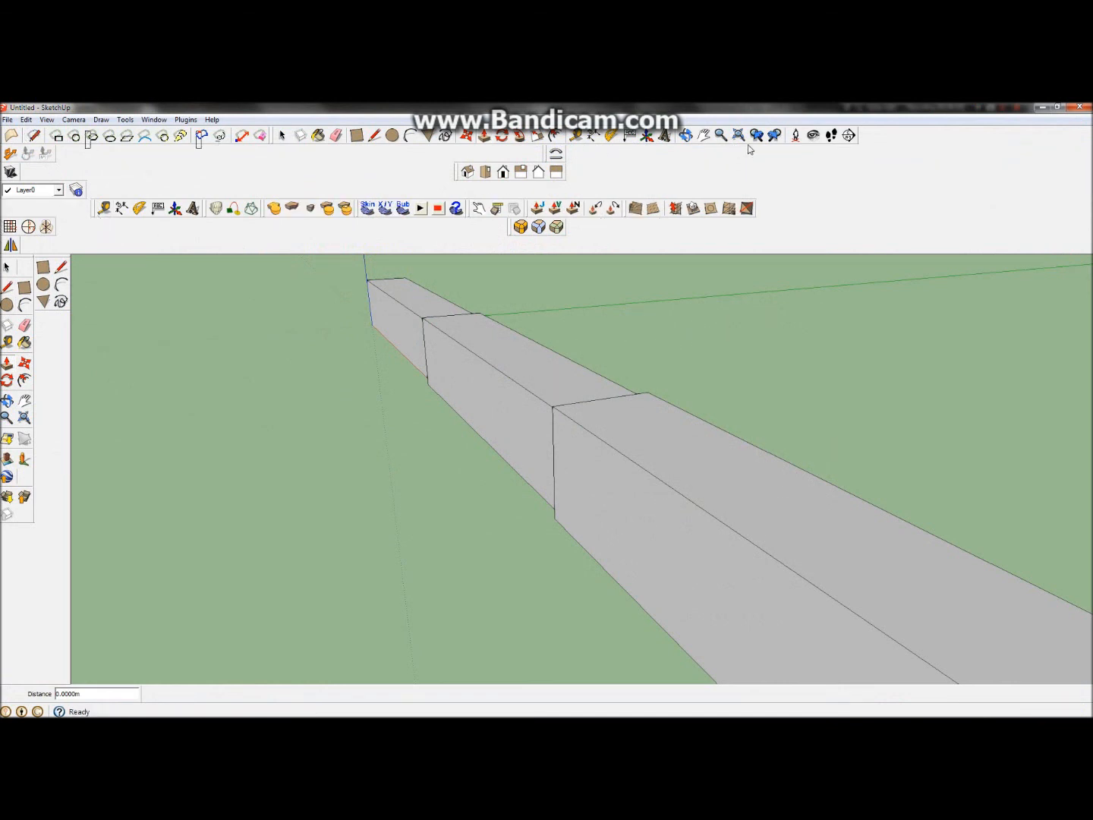
pyautogui.moveTo(749, 149); pyautogui.dragTo(802, 145)
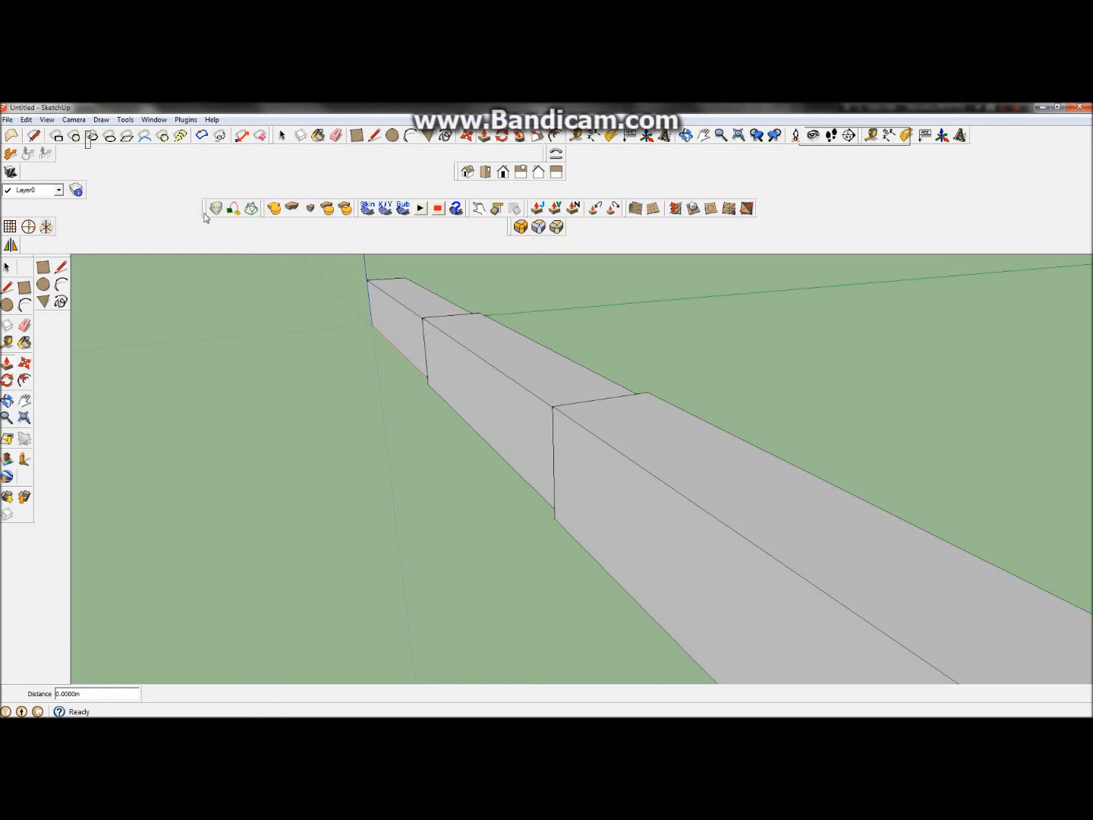
pyautogui.moveTo(956, 151); pyautogui.dragTo(946, 154)
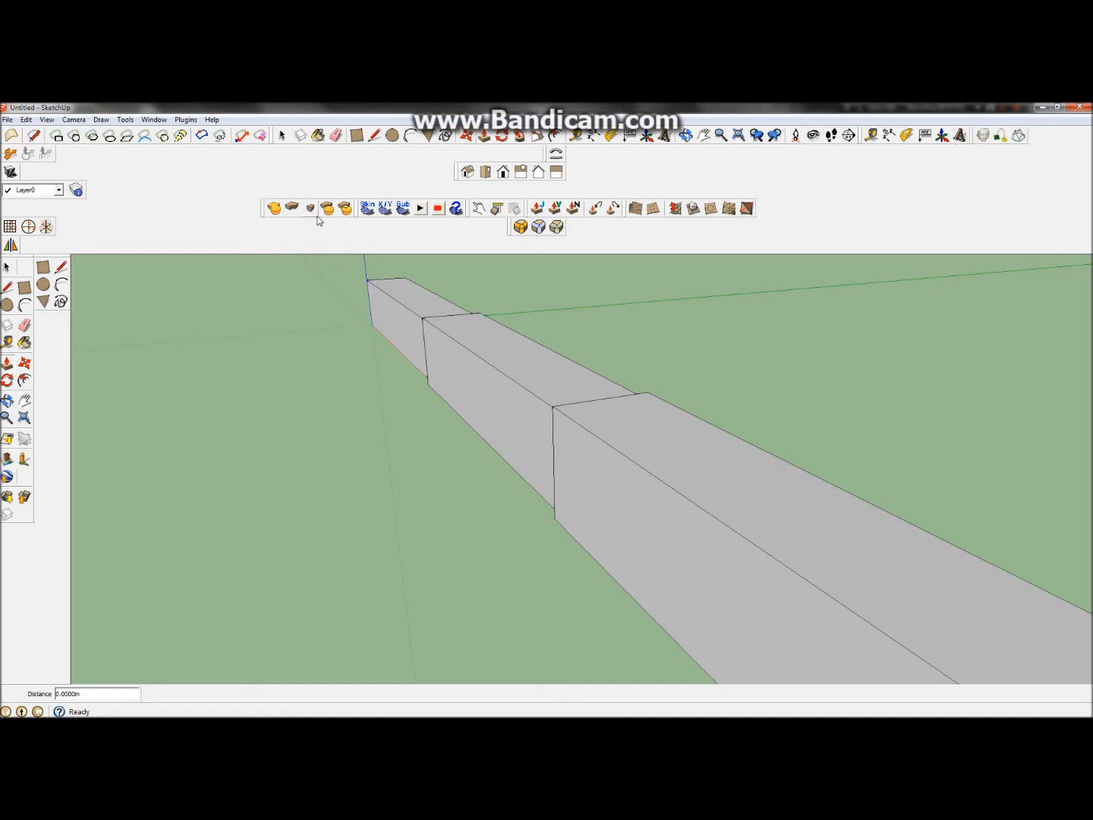
pyautogui.moveTo(857, 155); pyautogui.dragTo(980, 145)
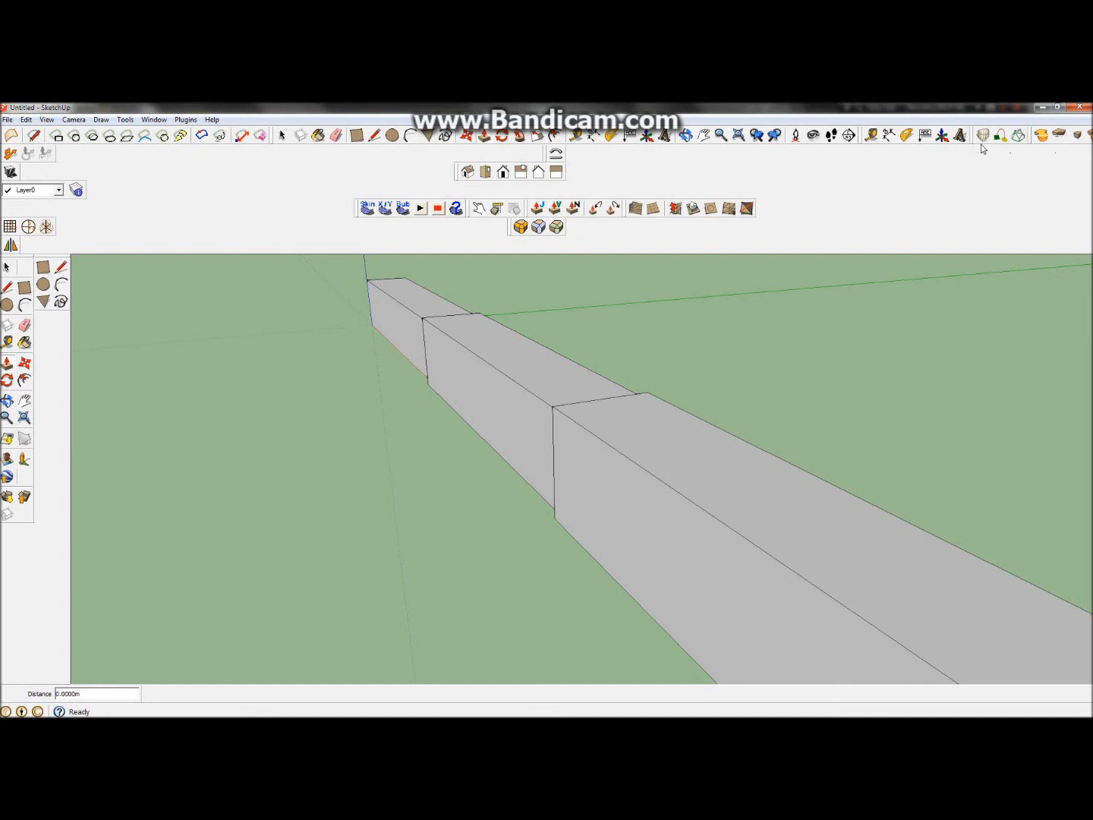
pyautogui.click(367, 207)
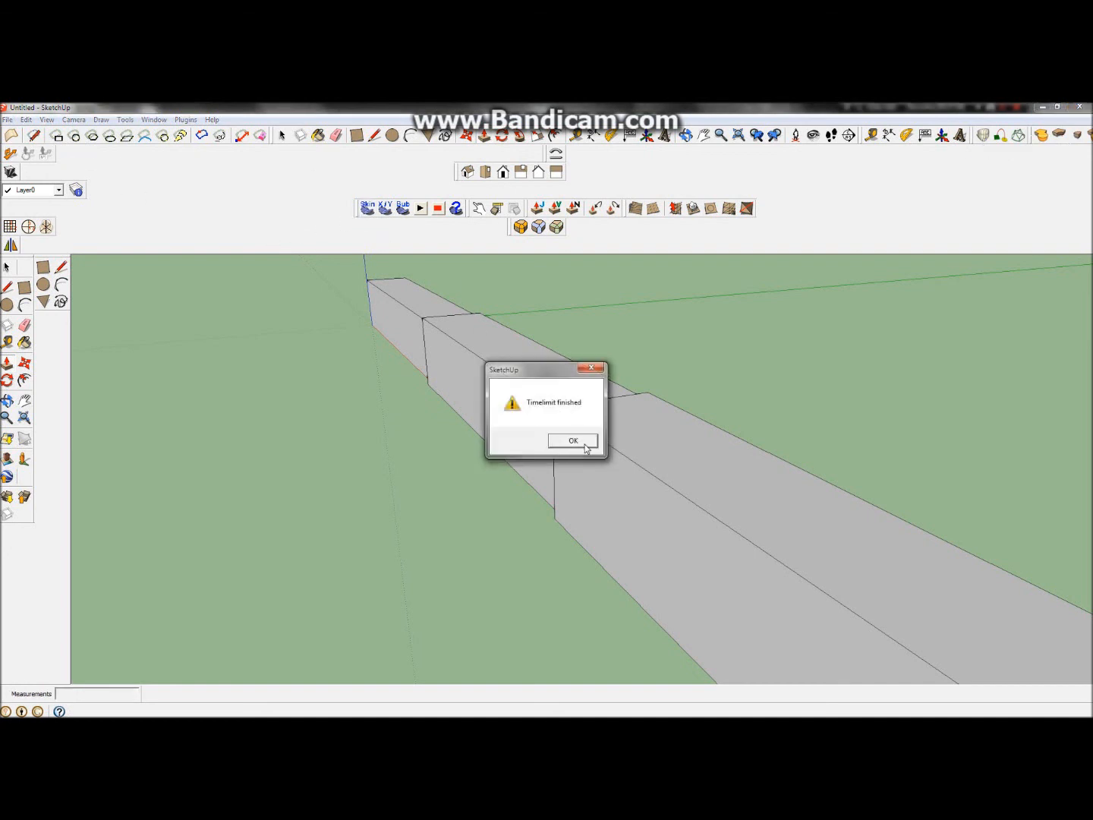
pyautogui.click(574, 441)
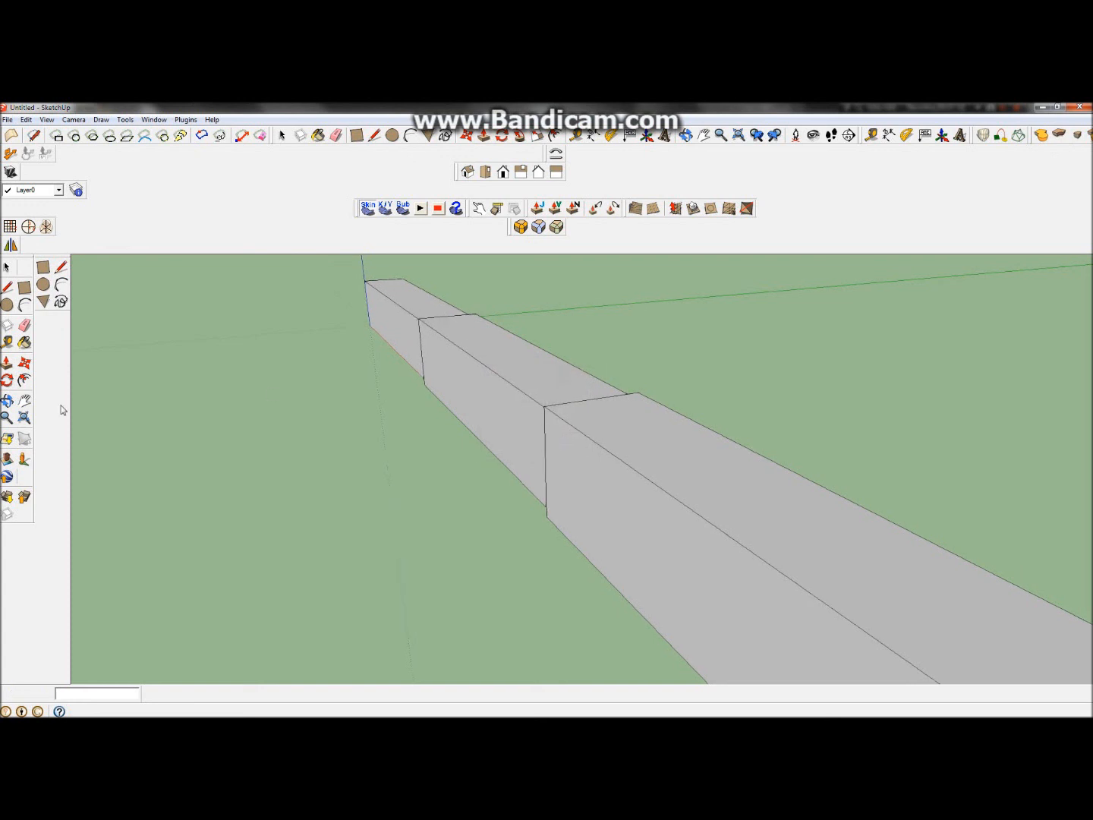
# Restore SketchUp to a smaller window beside the Google Earth jet bridge imagery
pyautogui.scroll(-3, 484, 317)
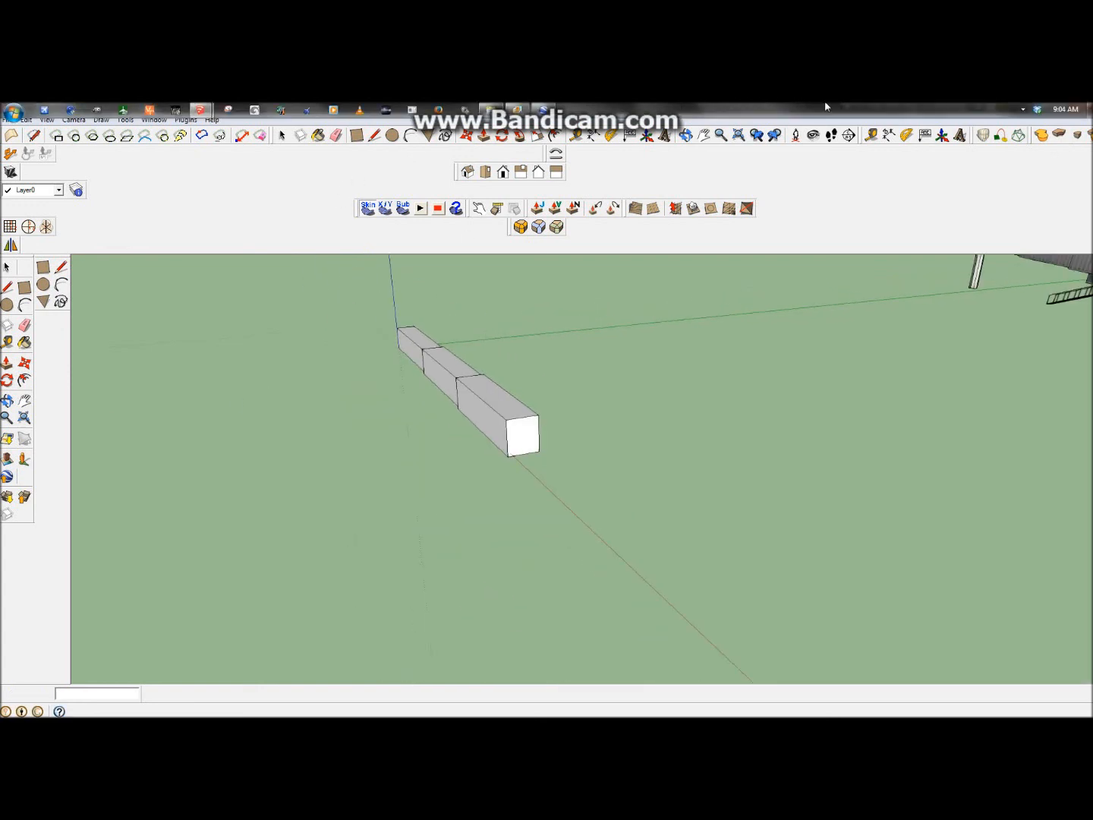
pyautogui.doubleClick(884, 111)
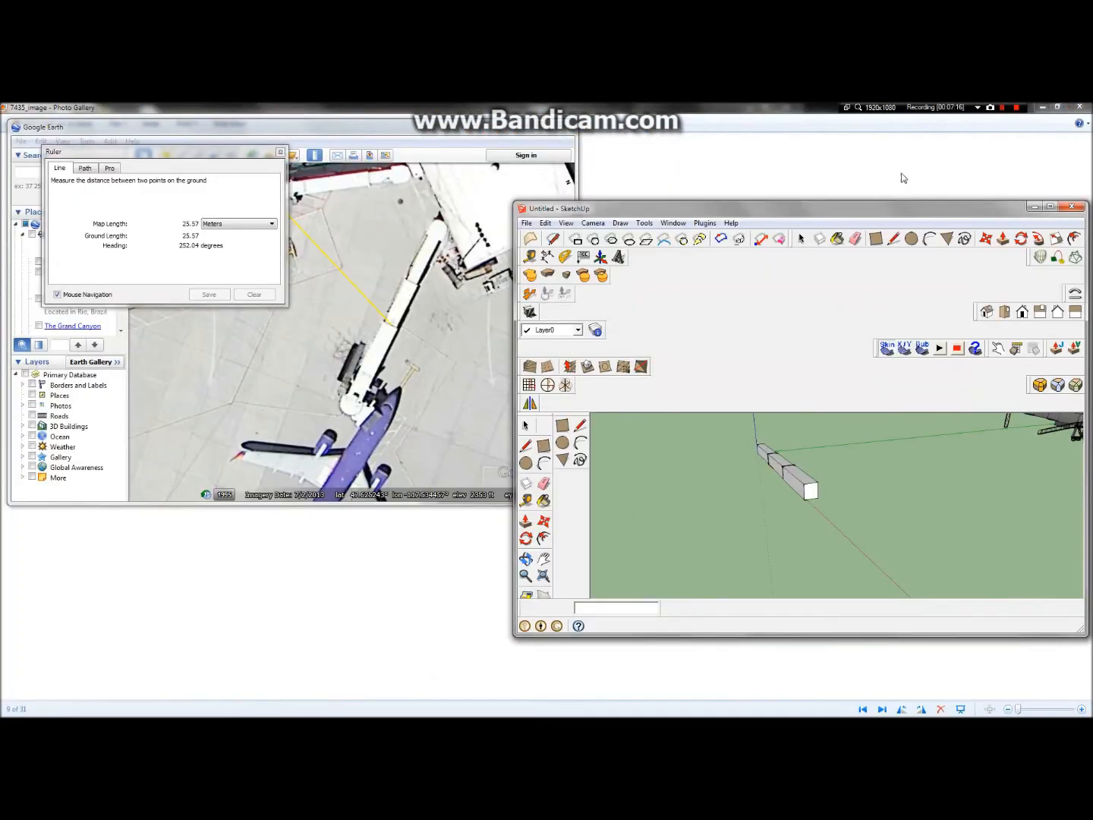
# Maximize the SketchUp window and examine the stepped joints between the three tunnel sections from the side
pyautogui.moveTo(903, 216); pyautogui.dragTo(455, 215)
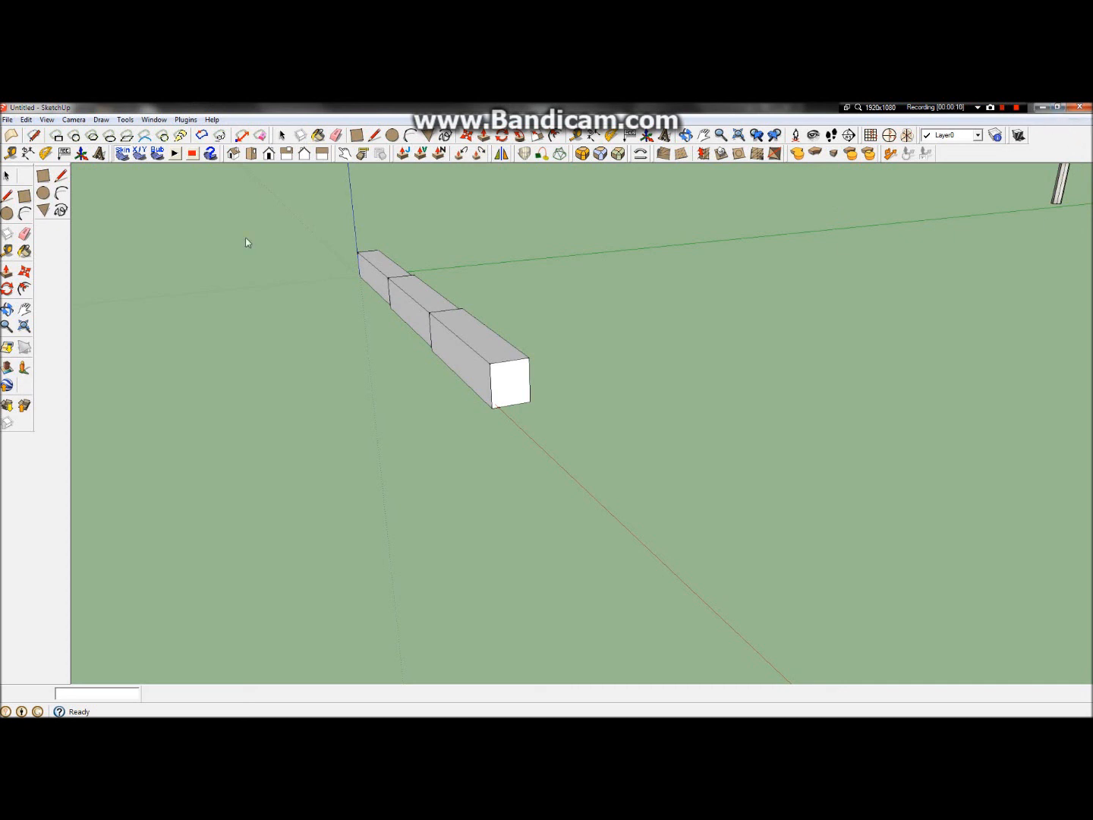
pyautogui.click(7, 309)
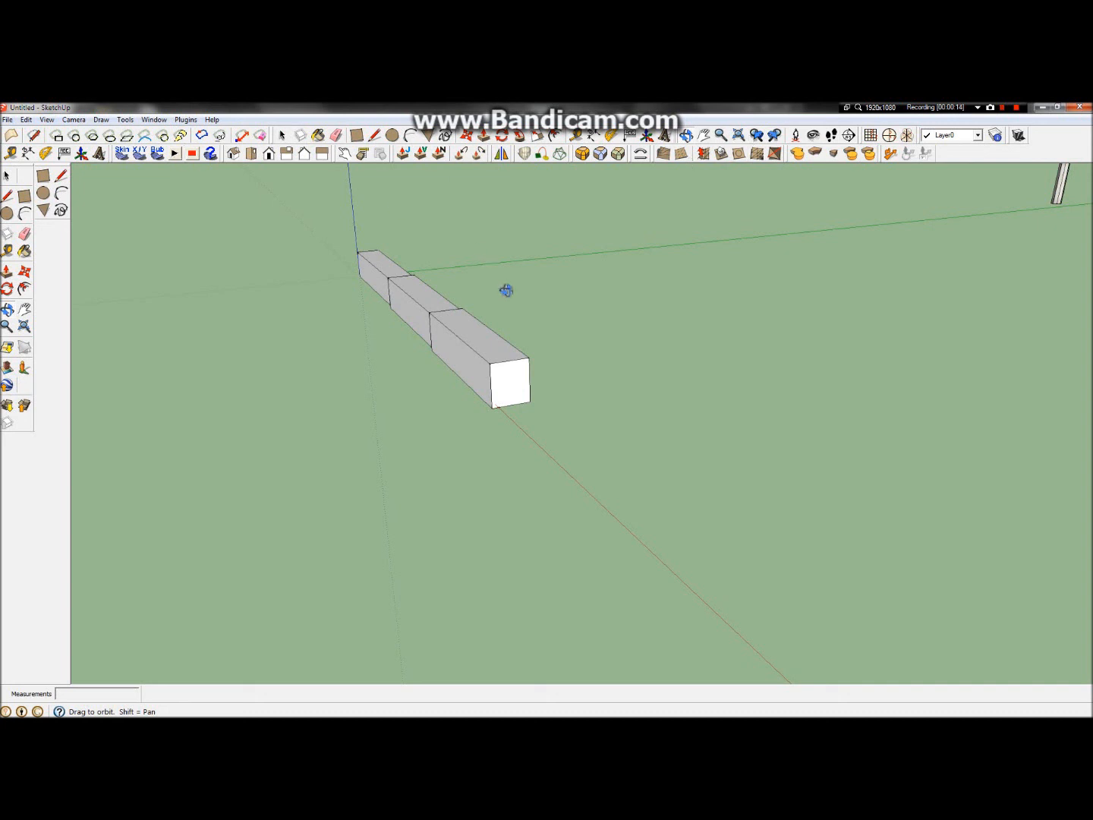
pyautogui.moveTo(490, 371)
pyautogui.mouseDown()
pyautogui.moveTo(505, 373)
pyautogui.moveTo(342, 362)
pyautogui.moveTo(331, 324)
pyautogui.moveTo(453, 328)
pyautogui.moveTo(476, 371)
pyautogui.moveTo(549, 447)
pyautogui.moveTo(850, 428)
pyautogui.moveTo(402, 398)
pyautogui.moveTo(471, 439)
pyautogui.moveTo(986, 387)
pyautogui.moveTo(972, 295)
pyautogui.moveTo(861, 183)
pyautogui.moveTo(675, 373)
pyautogui.moveTo(669, 402)
pyautogui.moveTo(598, 448)
pyautogui.moveTo(139, 471)
pyautogui.moveTo(612, 468)
pyautogui.moveTo(371, 499)
pyautogui.mouseUp()
pyautogui.scroll(5, 612, 468)
pyautogui.scroll(-6, 630, 481)
pyautogui.scroll(8, 309, 546)
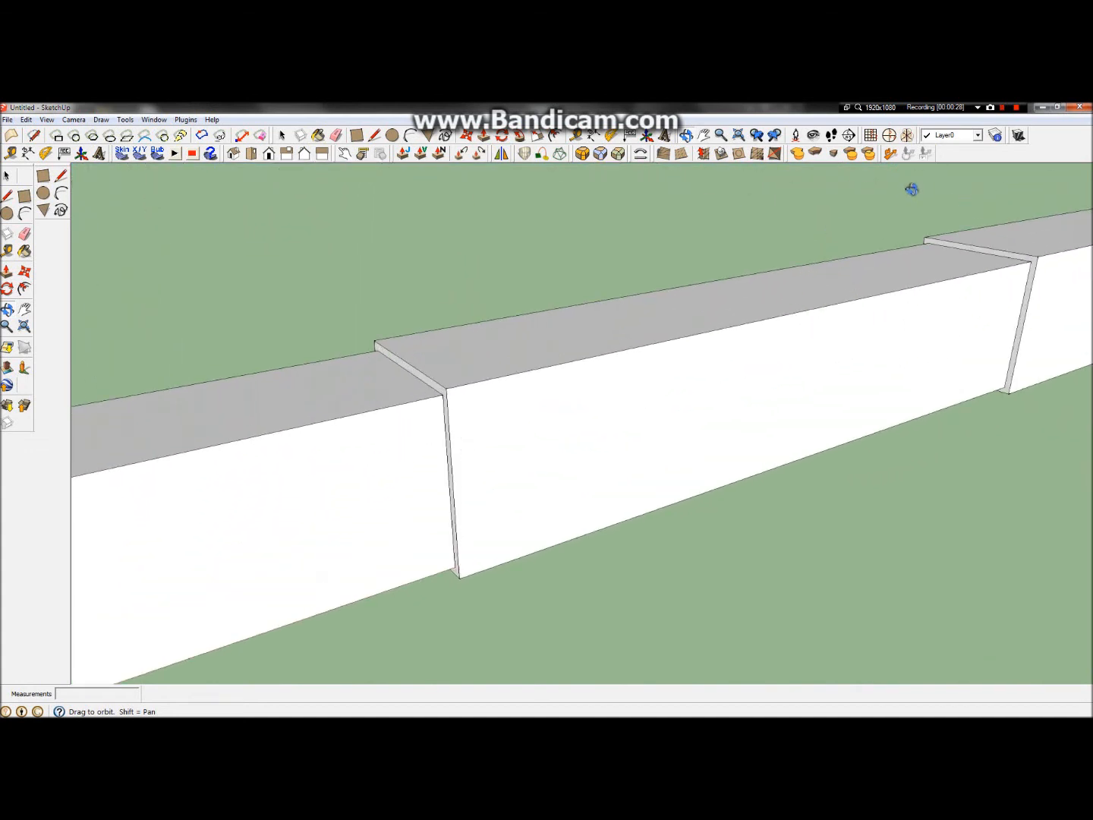
pyautogui.scroll(-8, 638, 441)
pyautogui.moveTo(578, 455)
pyautogui.mouseDown()
pyautogui.moveTo(399, 469)
pyautogui.moveTo(823, 476)
pyautogui.moveTo(809, 374)
pyautogui.moveTo(925, 498)
pyautogui.moveTo(175, 377)
pyautogui.moveTo(385, 393)
pyautogui.moveTo(676, 479)
pyautogui.moveTo(776, 467)
pyautogui.moveTo(845, 479)
pyautogui.moveTo(846, 425)
pyautogui.moveTo(976, 395)
pyautogui.moveTo(683, 456)
pyautogui.moveTo(928, 666)
pyautogui.moveTo(783, 516)
pyautogui.moveTo(656, 281)
pyautogui.moveTo(836, 289)
pyautogui.moveTo(982, 364)
pyautogui.moveTo(942, 350)
pyautogui.mouseUp()
# Select only the first, smallest tunnel section at the origin and turn it into a component
pyautogui.press('space')
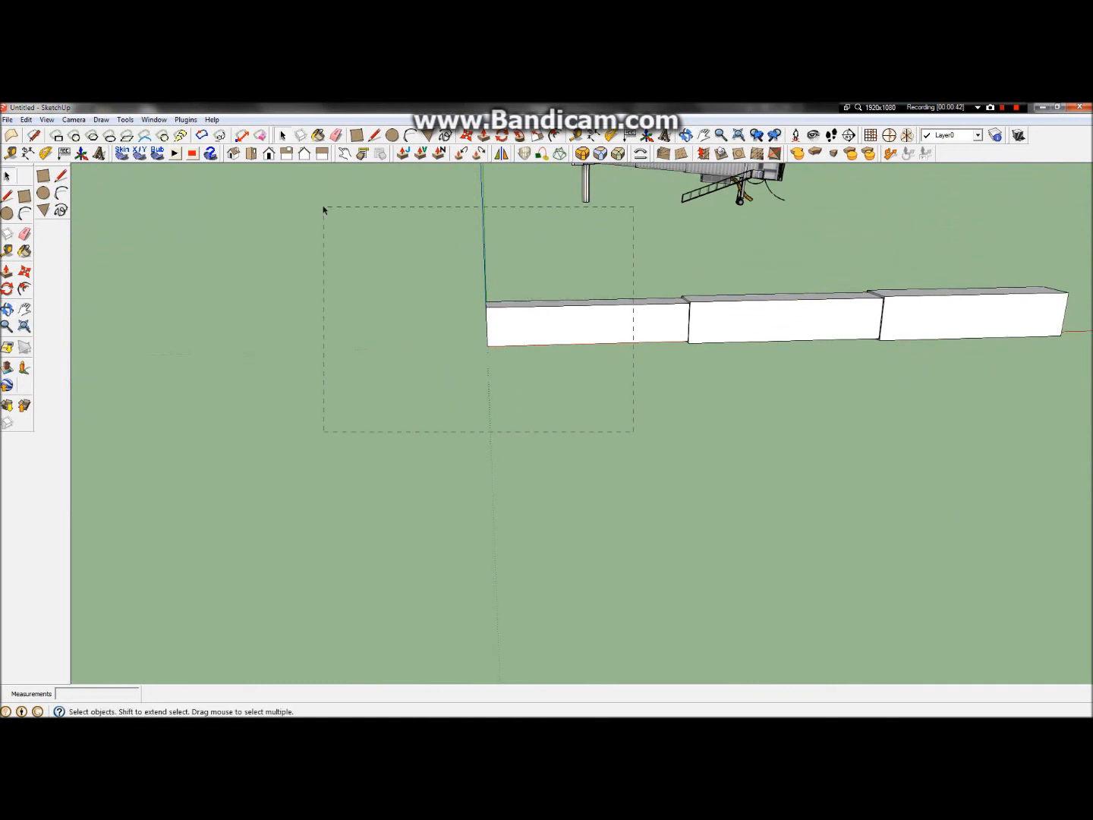
pyautogui.moveTo(321, 210); pyautogui.dragTo(322, 210)
pyautogui.scroll(4, 593, 281)
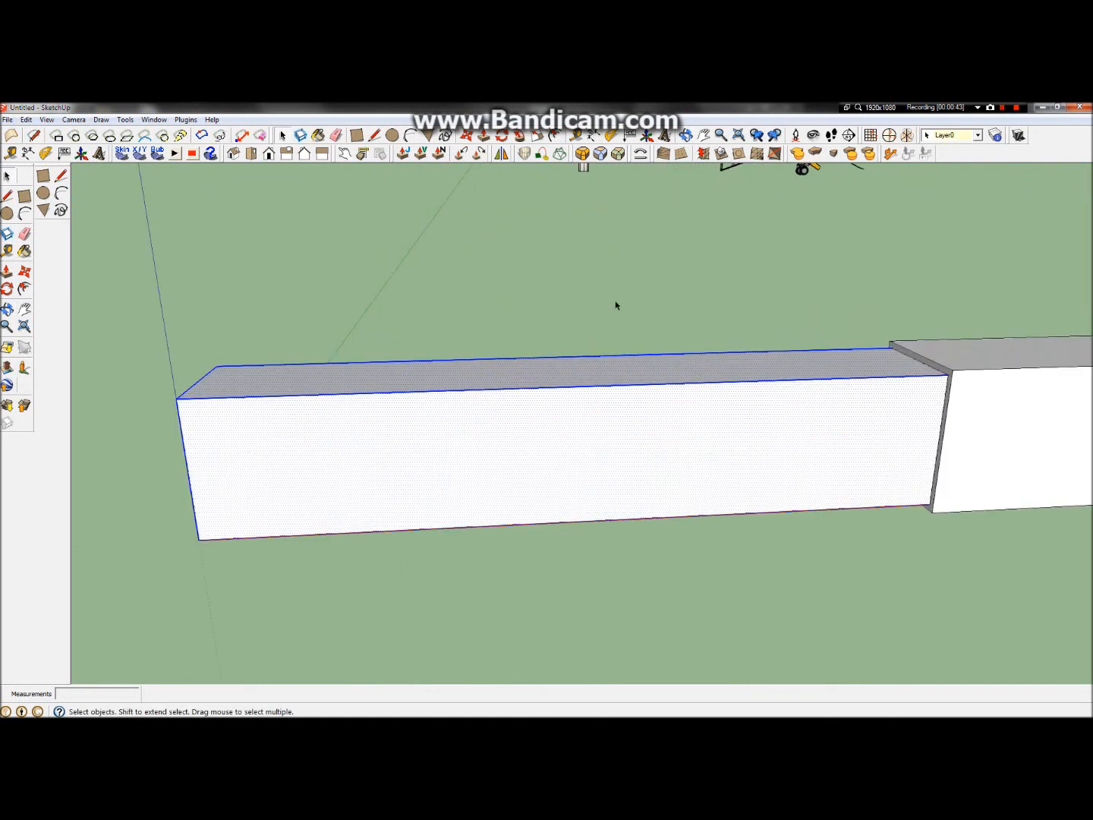
pyautogui.rightClick(384, 466)
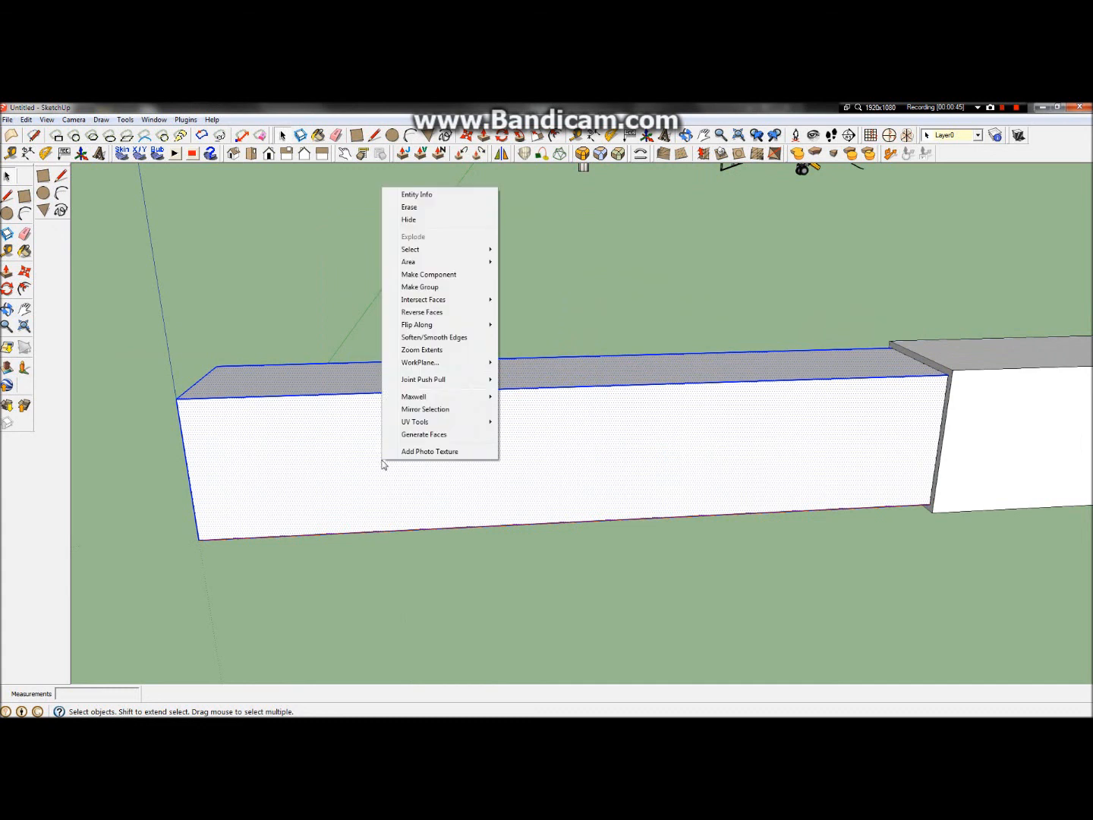
pyautogui.click(441, 278)
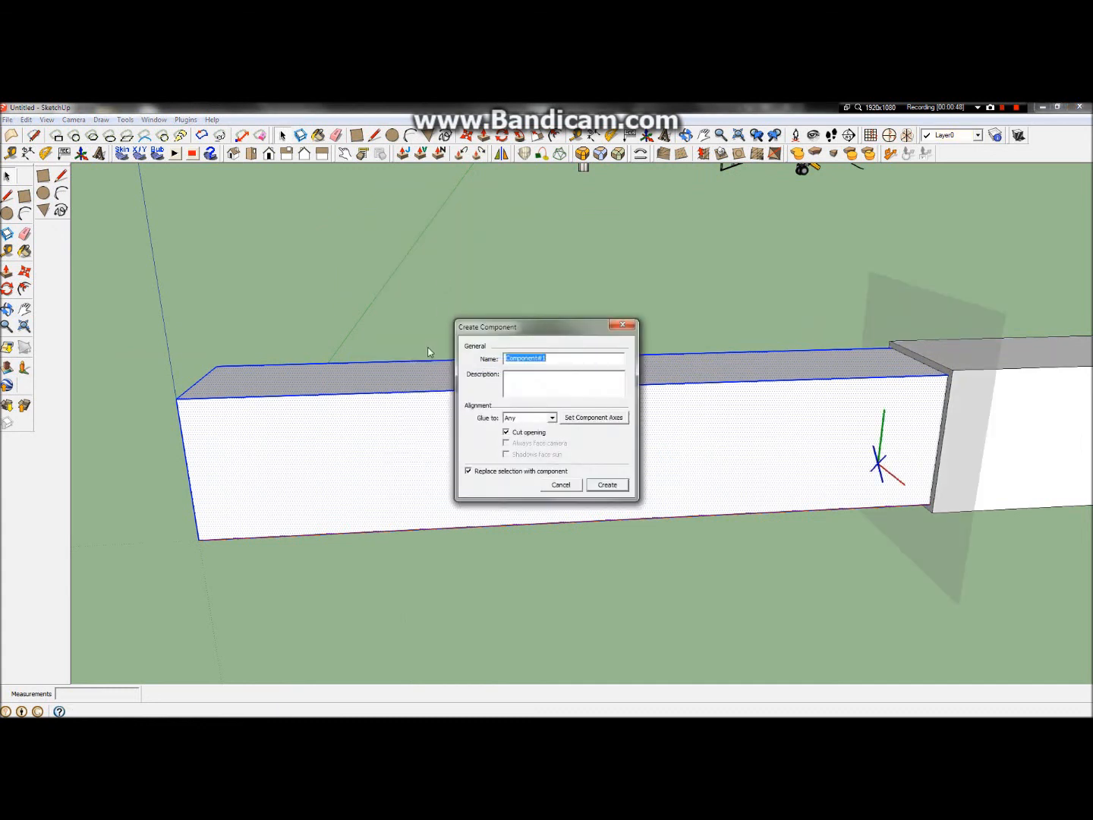
pyautogui.write('B')
pyautogui.click(607, 485)
pyautogui.scroll(-6, 396, 476)
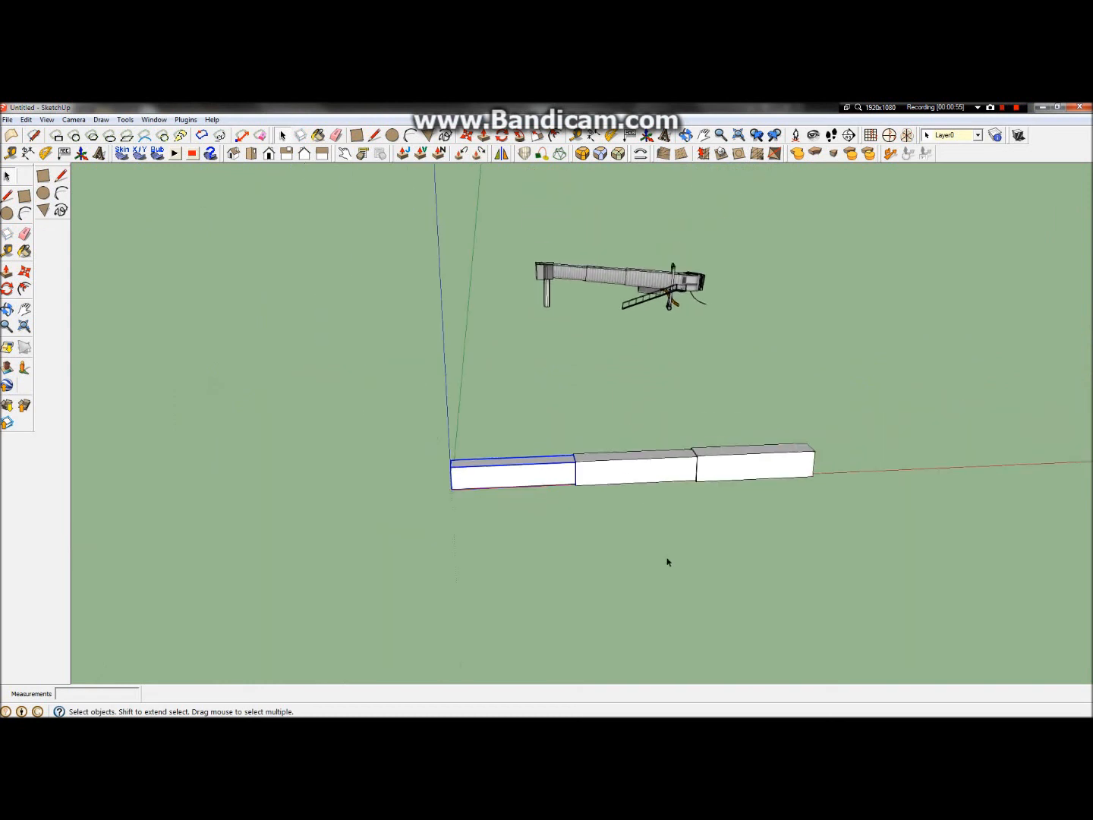
pyautogui.moveTo(607, 365); pyautogui.dragTo(608, 366)
pyautogui.rightClick(628, 475)
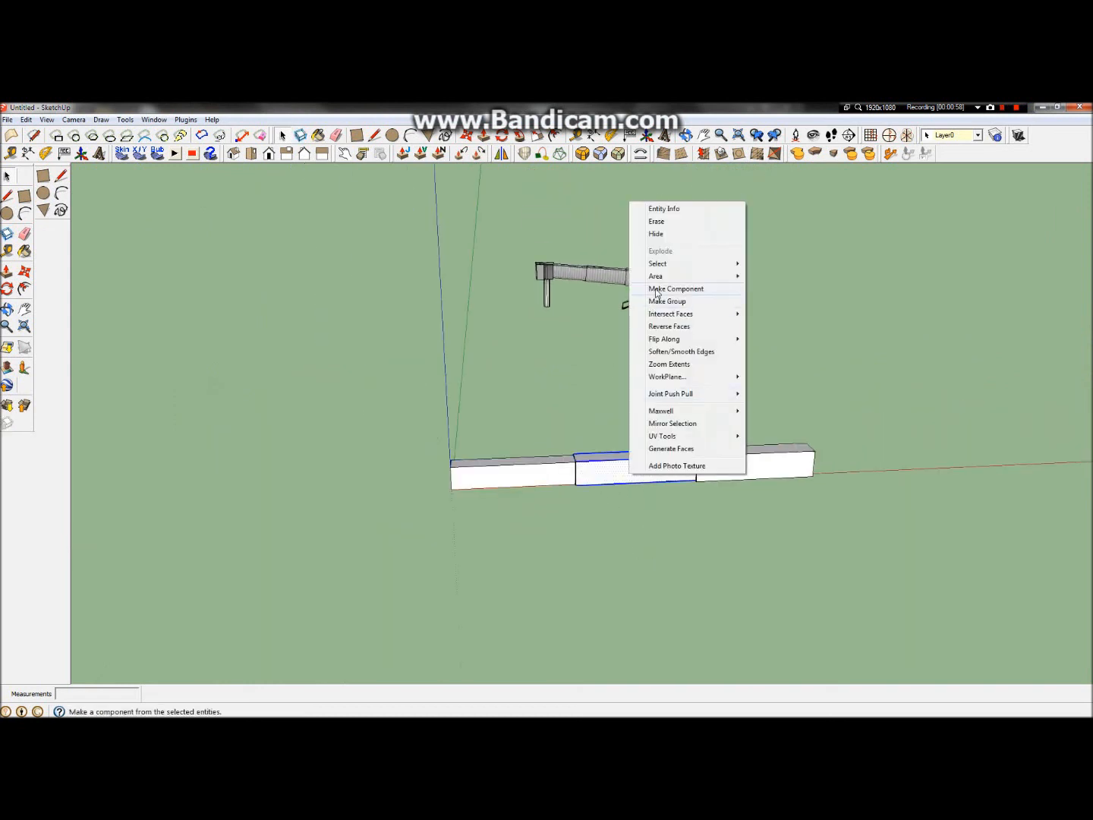
pyautogui.click(578, 567)
pyautogui.scroll(5, 570, 417)
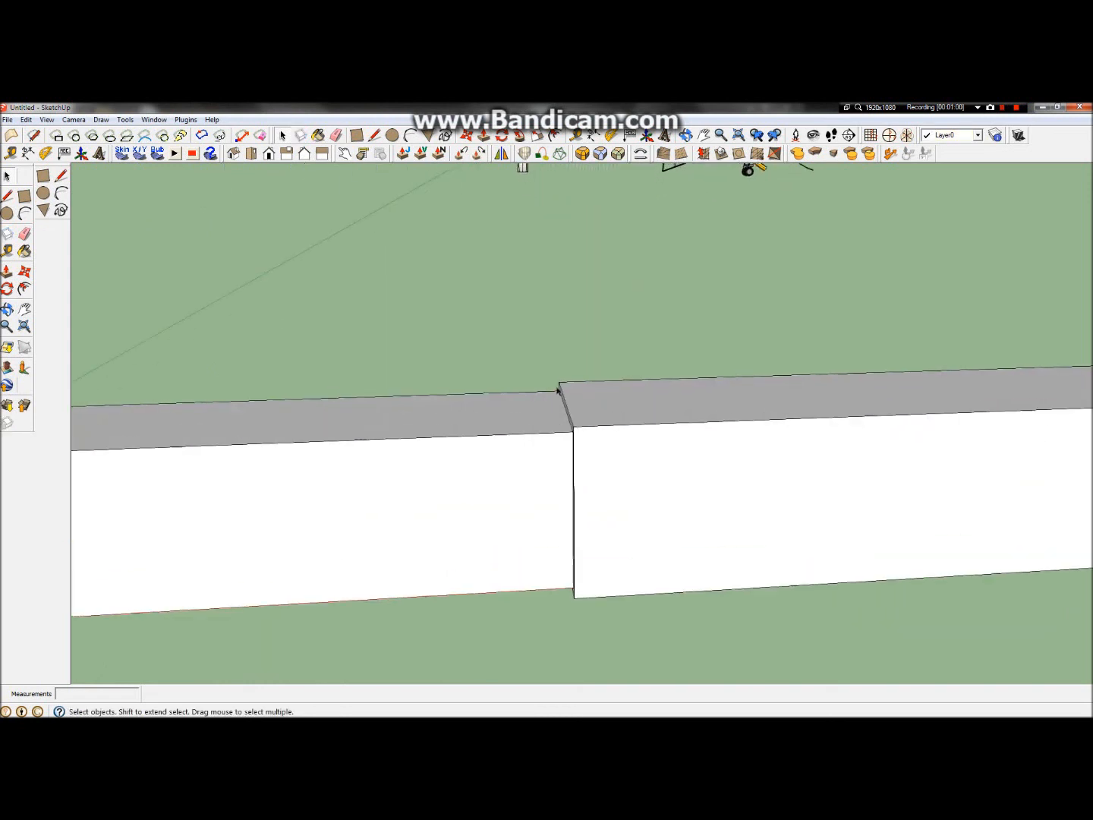
pyautogui.scroll(-3, 531, 456)
pyautogui.scroll(-4, 653, 483)
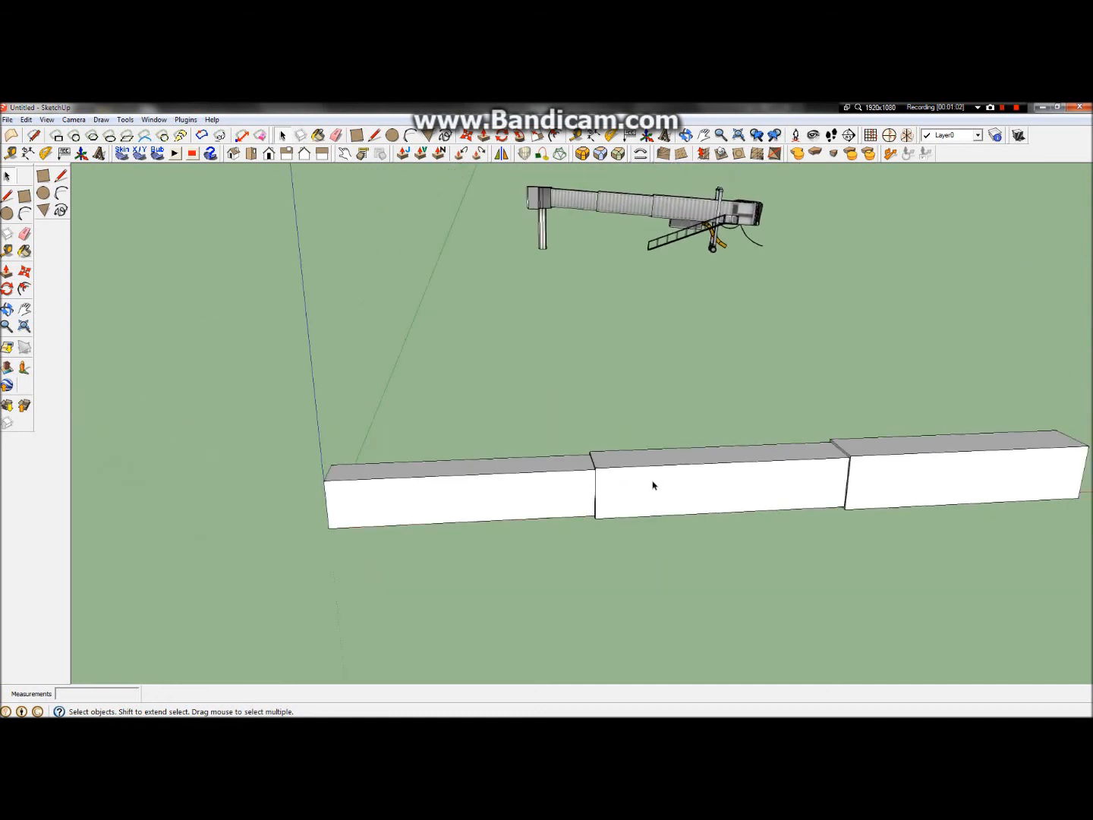
pyautogui.scroll(3, 740, 536)
pyautogui.moveTo(536, 246); pyautogui.dragTo(521, 195)
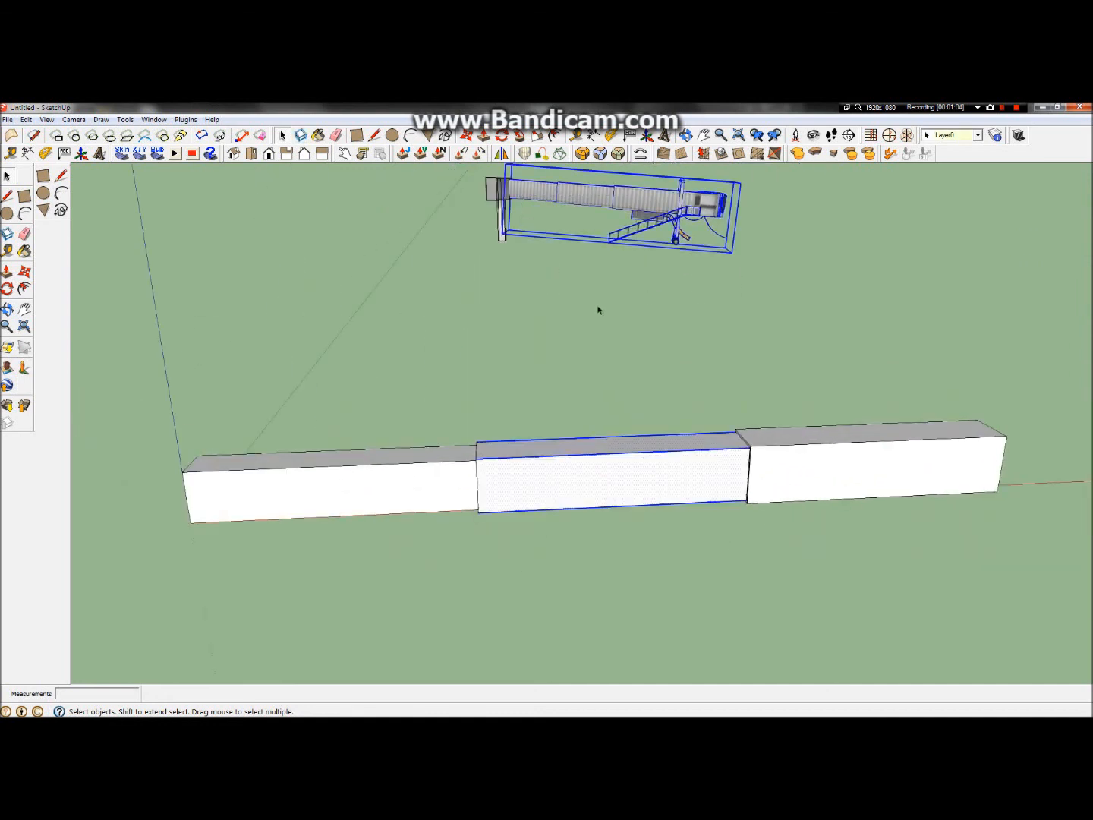
pyautogui.scroll(3, 525, 461)
pyautogui.click(571, 591)
# Select the connected tunnel geometry and deselect the third section with its step face and joint edges, keeping only the middle section selected
pyautogui.click(579, 522)
pyautogui.tripleClick(578, 522)
pyautogui.moveTo(578, 523); pyautogui.dragTo(779, 530, button='middle')
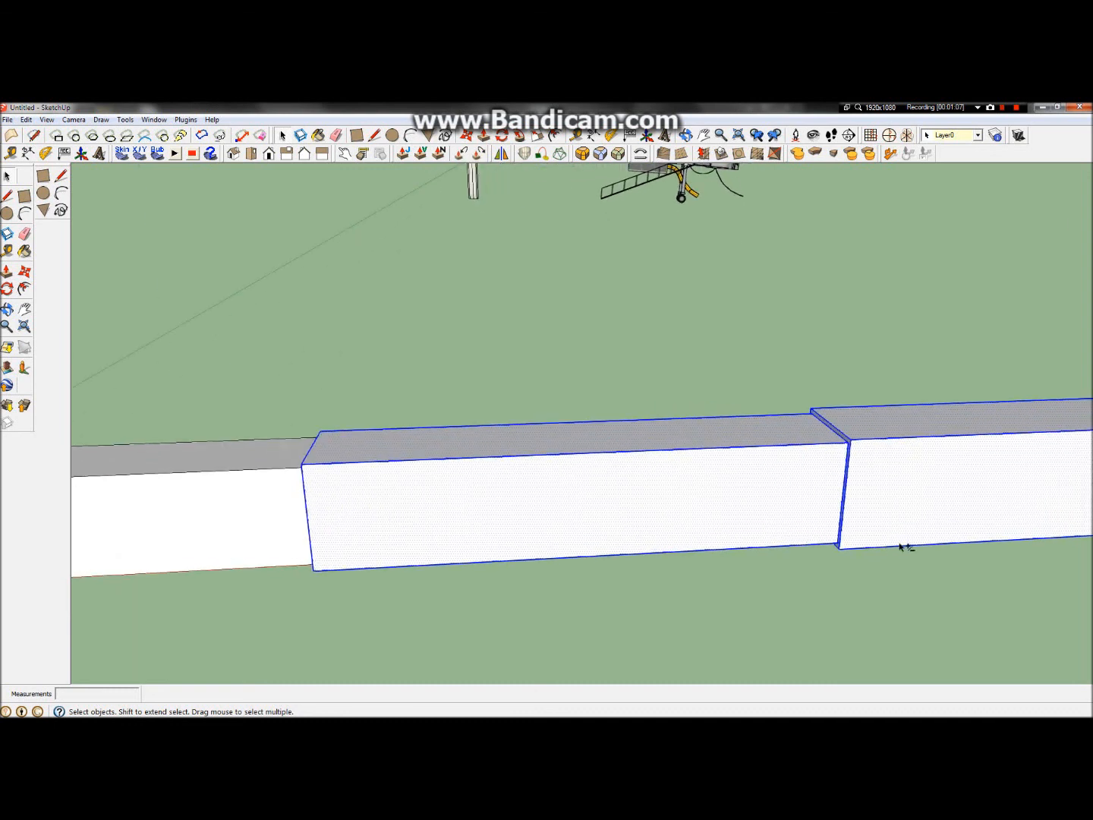
pyautogui.keyDown('shift'); pyautogui.moveTo(994, 604); pyautogui.dragTo(963, 242); pyautogui.keyUp('shift')
pyautogui.keyDown('shift'); pyautogui.scroll(2, 852, 483); pyautogui.keyUp('shift')
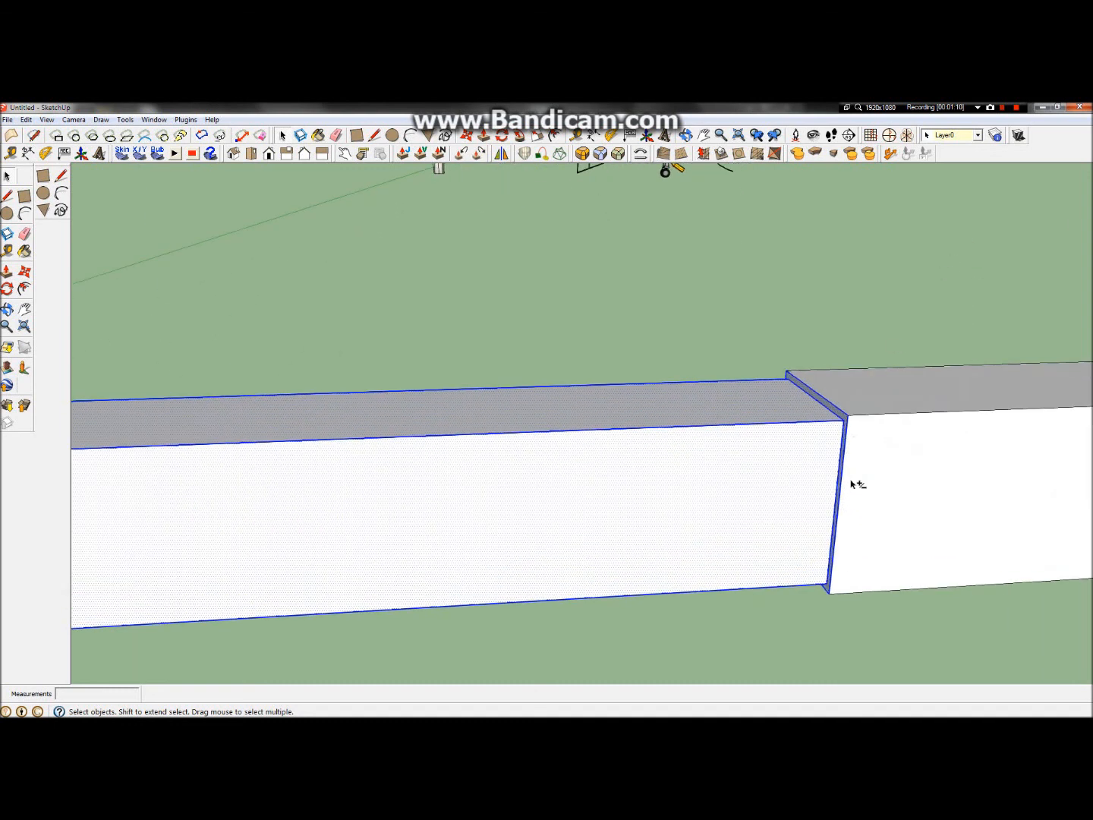
pyautogui.scroll(4, 846, 420)
pyautogui.keyDown('shift'); pyautogui.click(843, 407); pyautogui.keyUp('shift')
pyautogui.keyDown('shift'); pyautogui.click(849, 428); pyautogui.keyUp('shift')
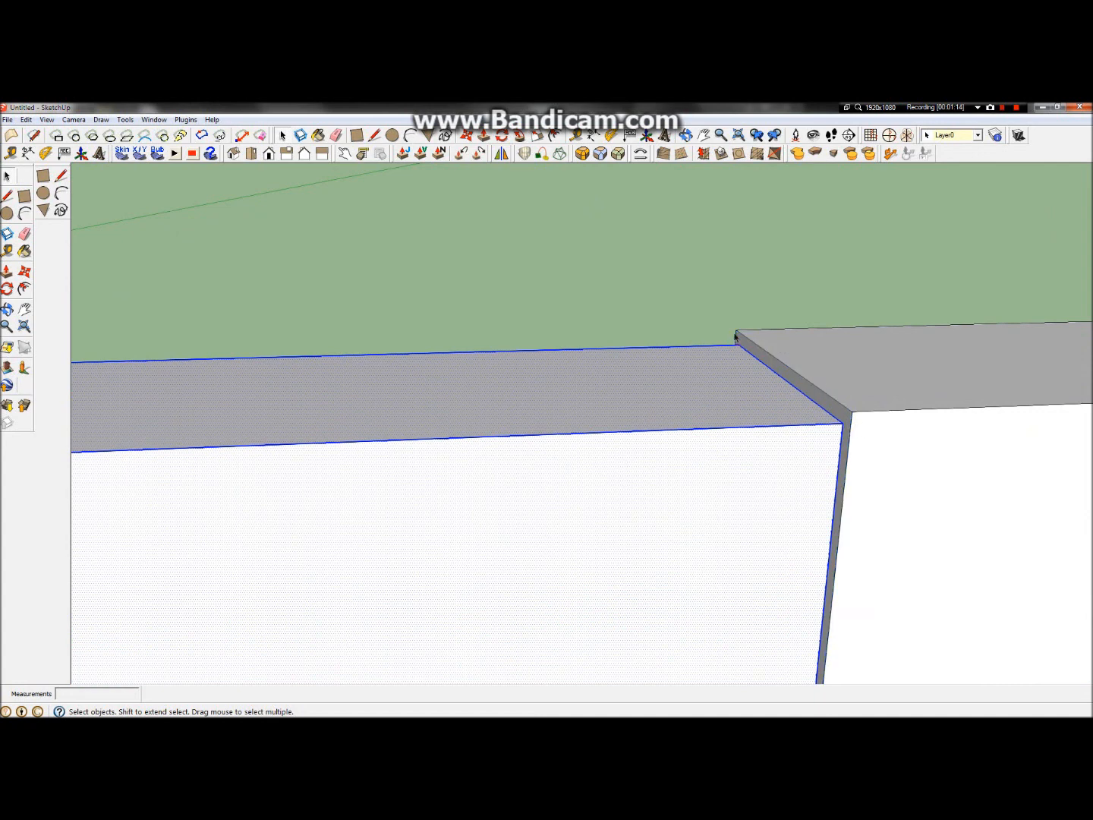
pyautogui.scroll(-4, 749, 570)
pyautogui.keyDown('shift'); pyautogui.click(840, 529); pyautogui.keyUp('shift')
pyautogui.keyDown('shift'); pyautogui.click(840, 528); pyautogui.keyUp('shift')
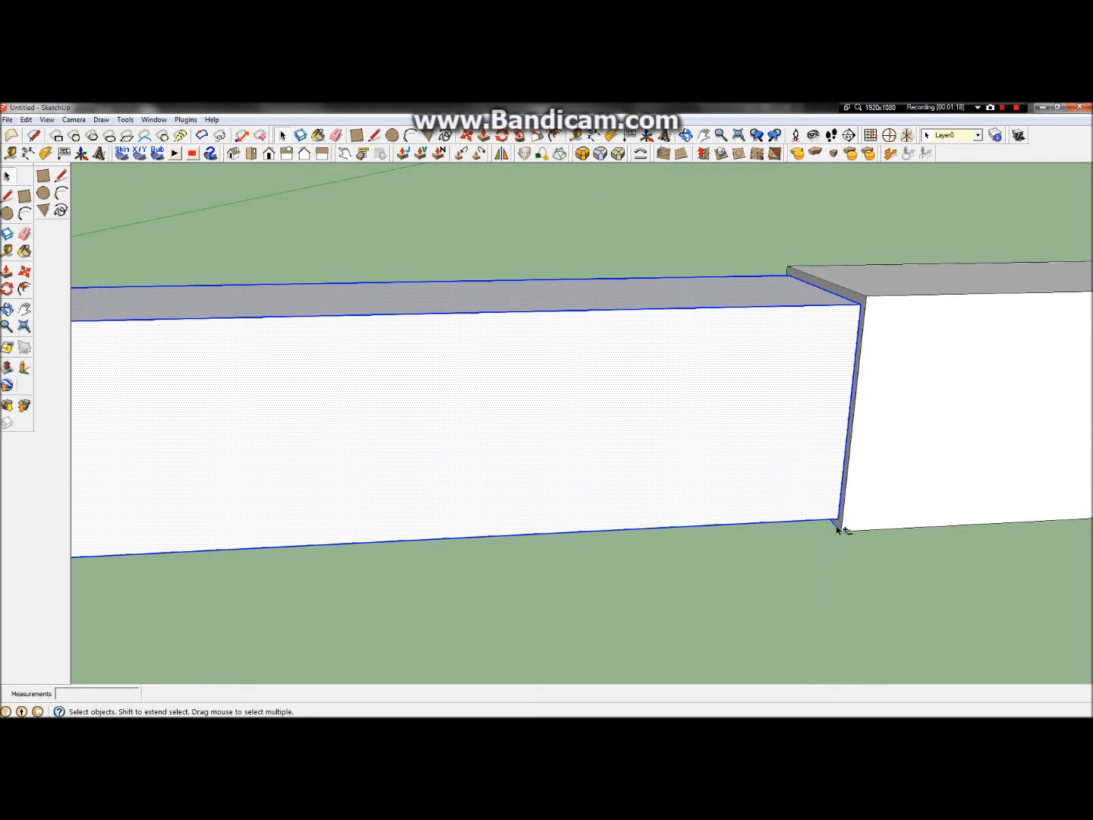
pyautogui.scroll(-2, 838, 529)
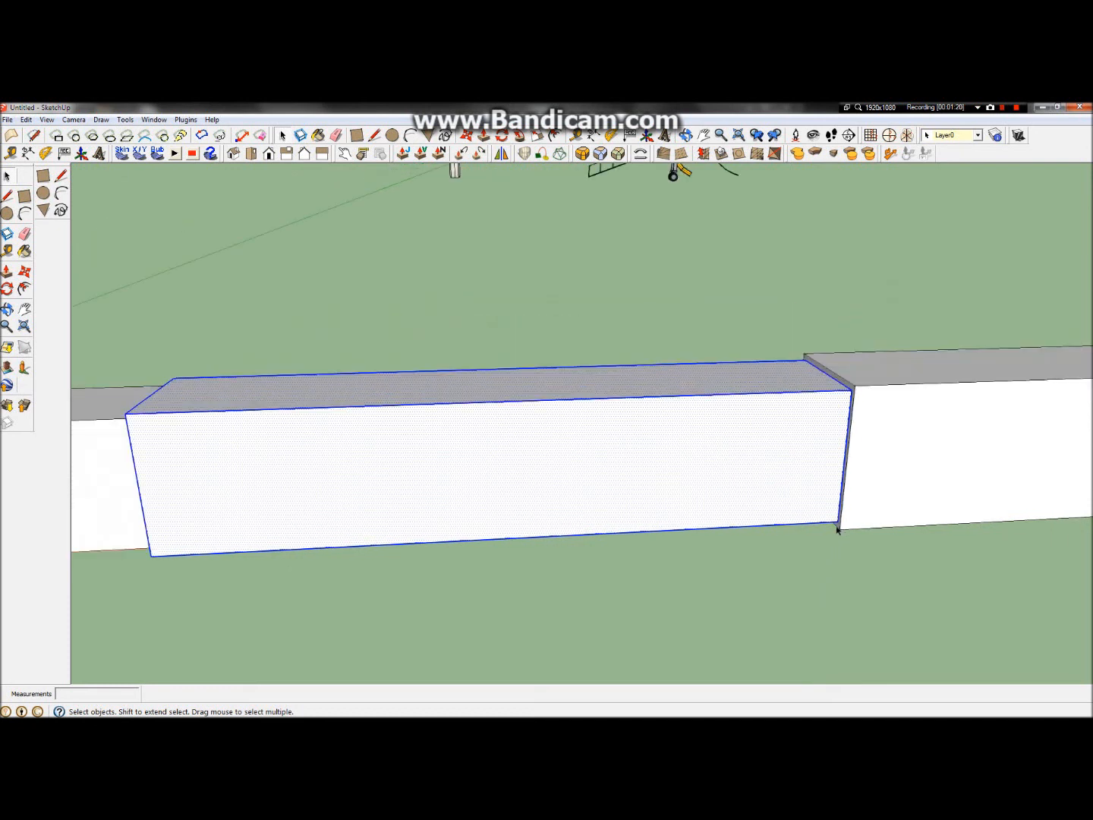
# Make the selected middle section a component named Box_2
pyautogui.rightClick(293, 457)
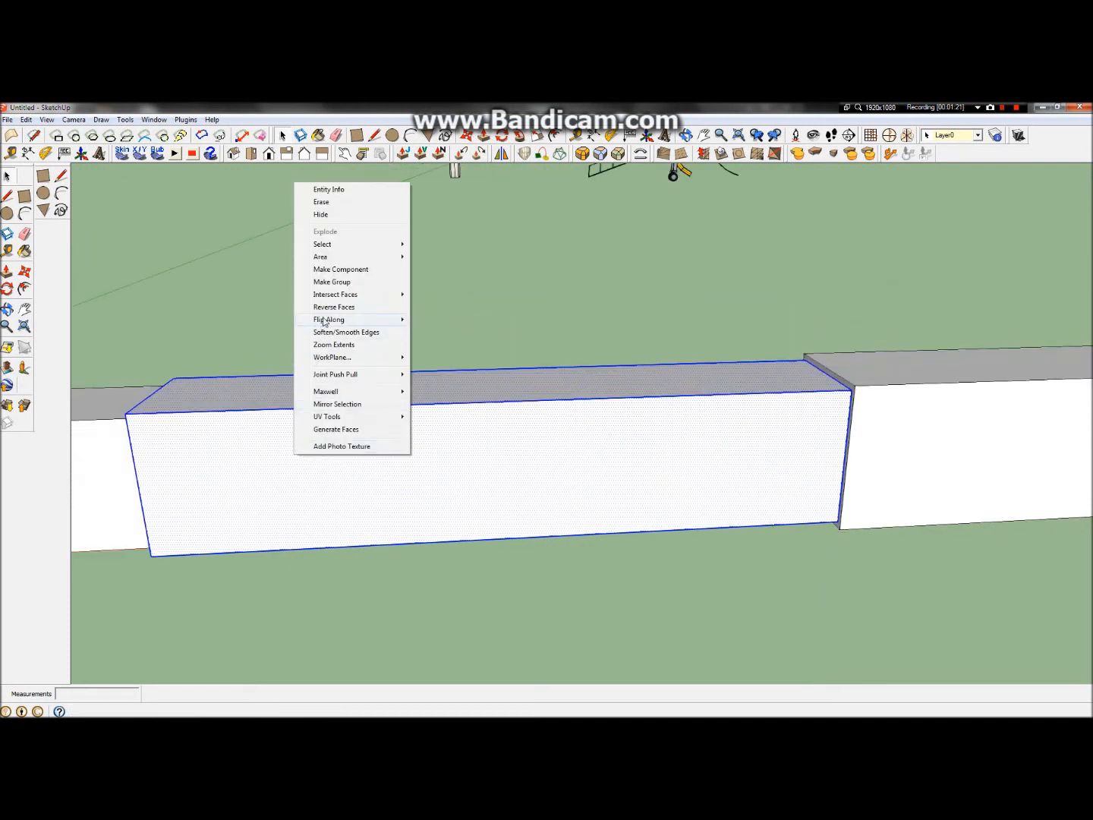
pyautogui.click(335, 272)
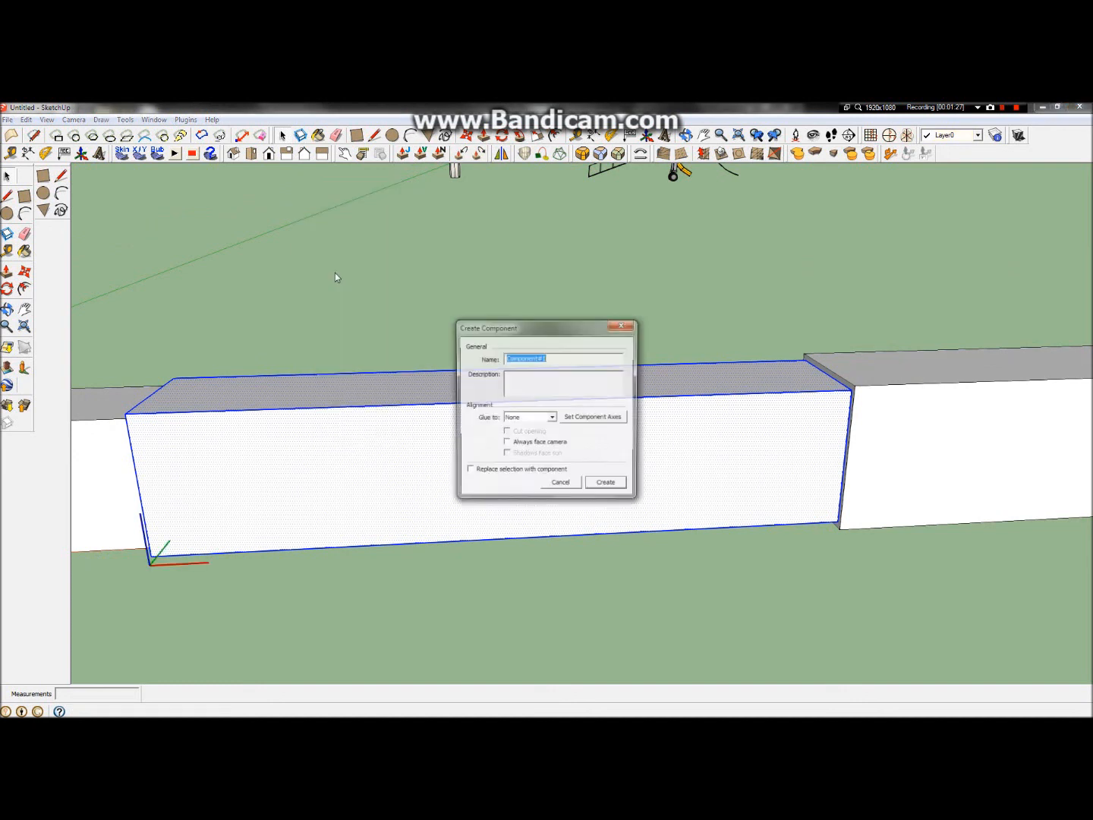
pyautogui.click(1016, 107)
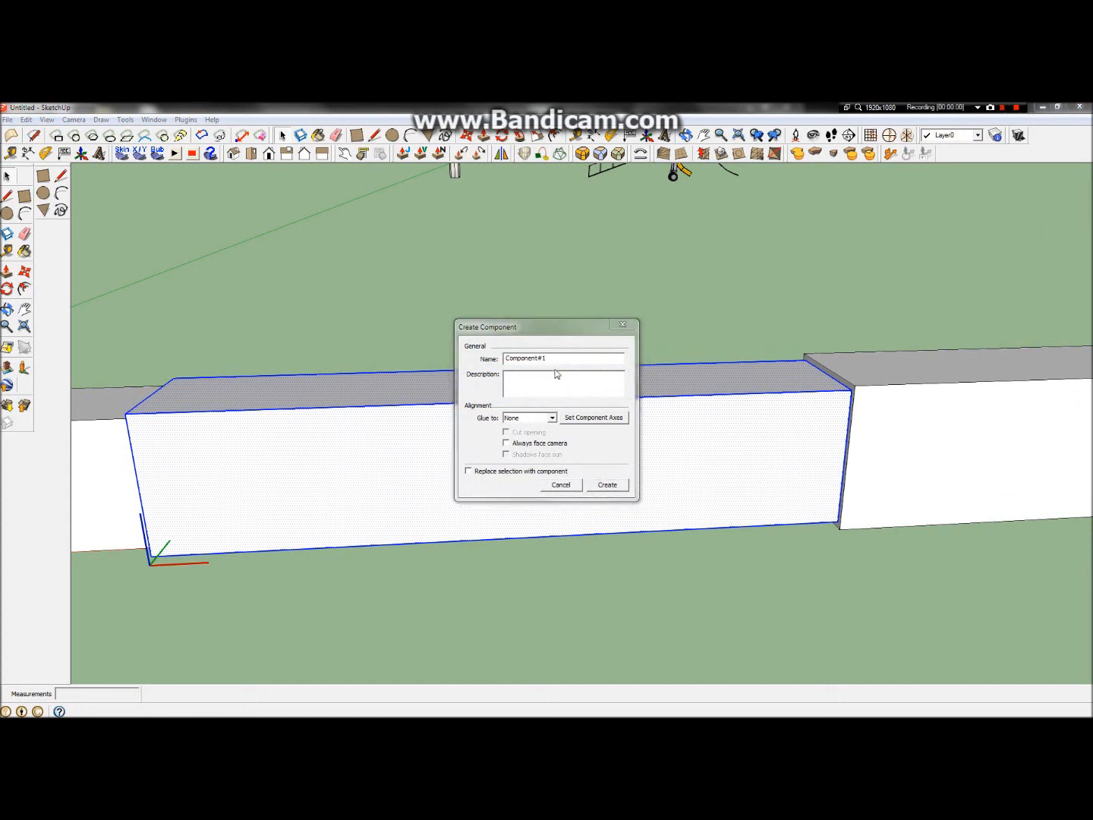
pyautogui.write('Box_2')
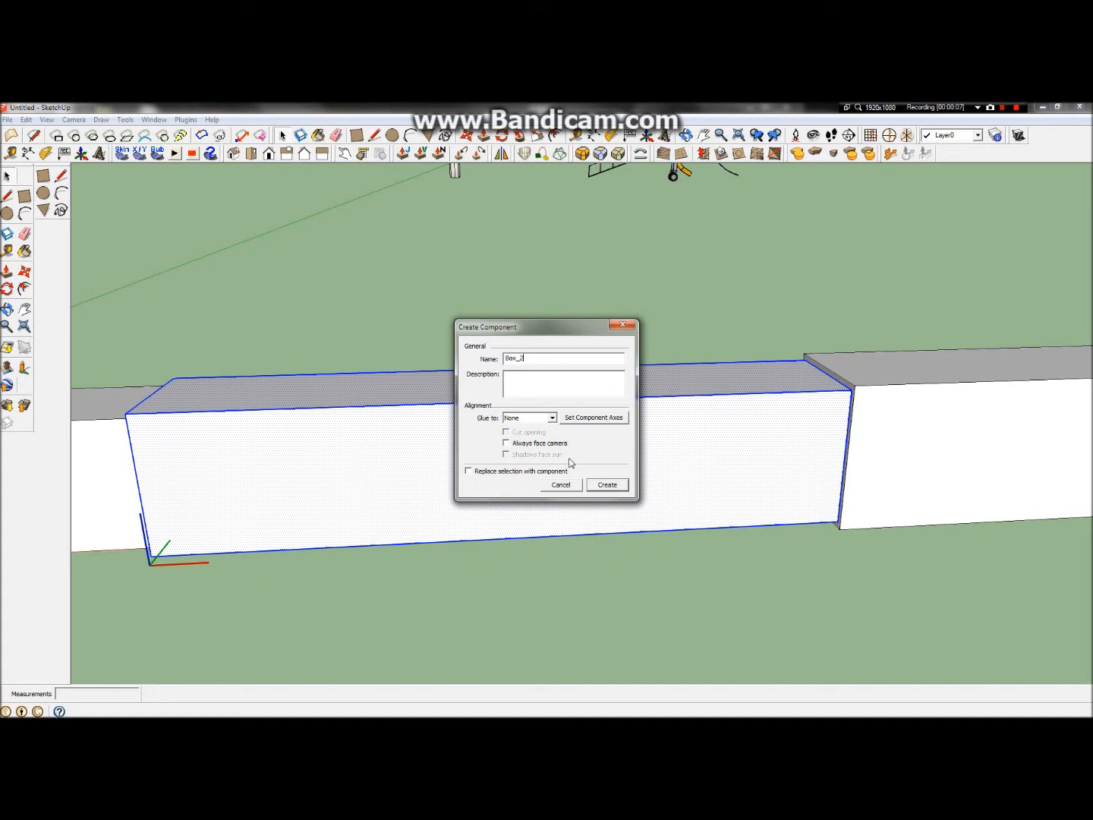
pyautogui.click(607, 484)
pyautogui.scroll(-5, 483, 498)
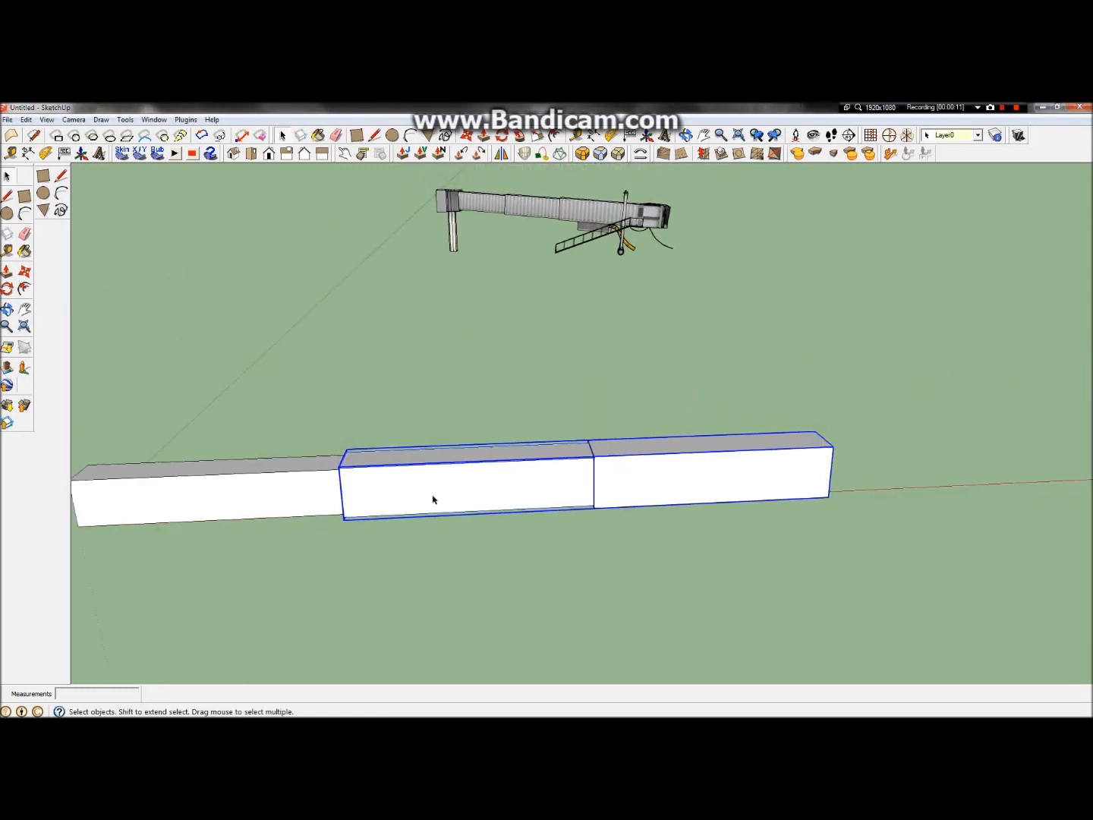
# Try deleting the far end face of the third section from inside the Box_2 component, and undo the deletion
pyautogui.scroll(3, 756, 458)
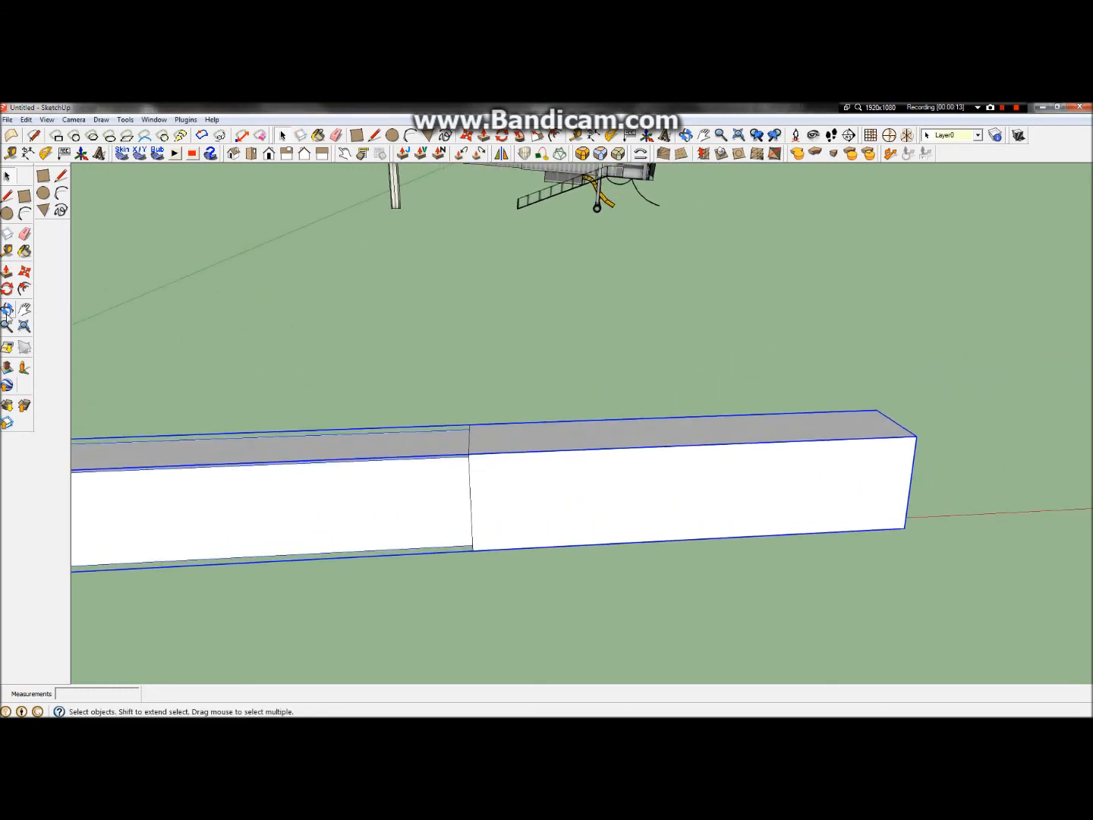
pyautogui.click(5, 174)
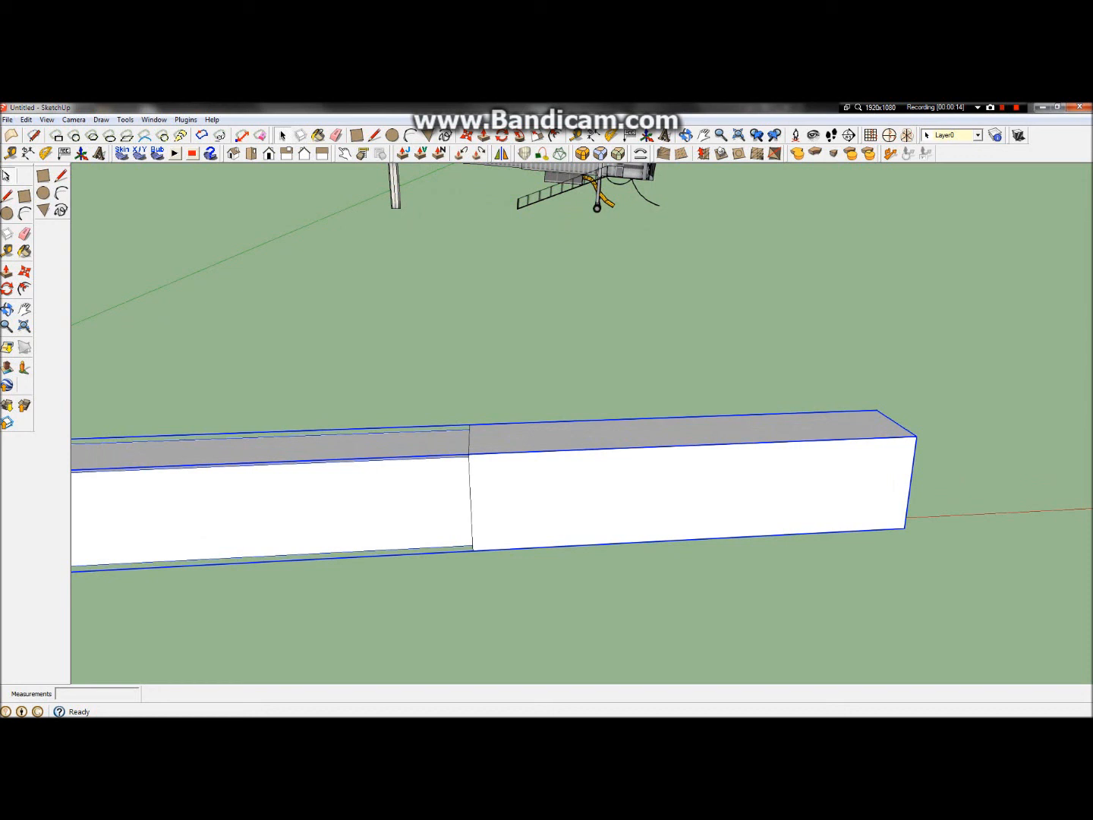
pyautogui.doubleClick(292, 505)
pyautogui.scroll(-2, 290, 495)
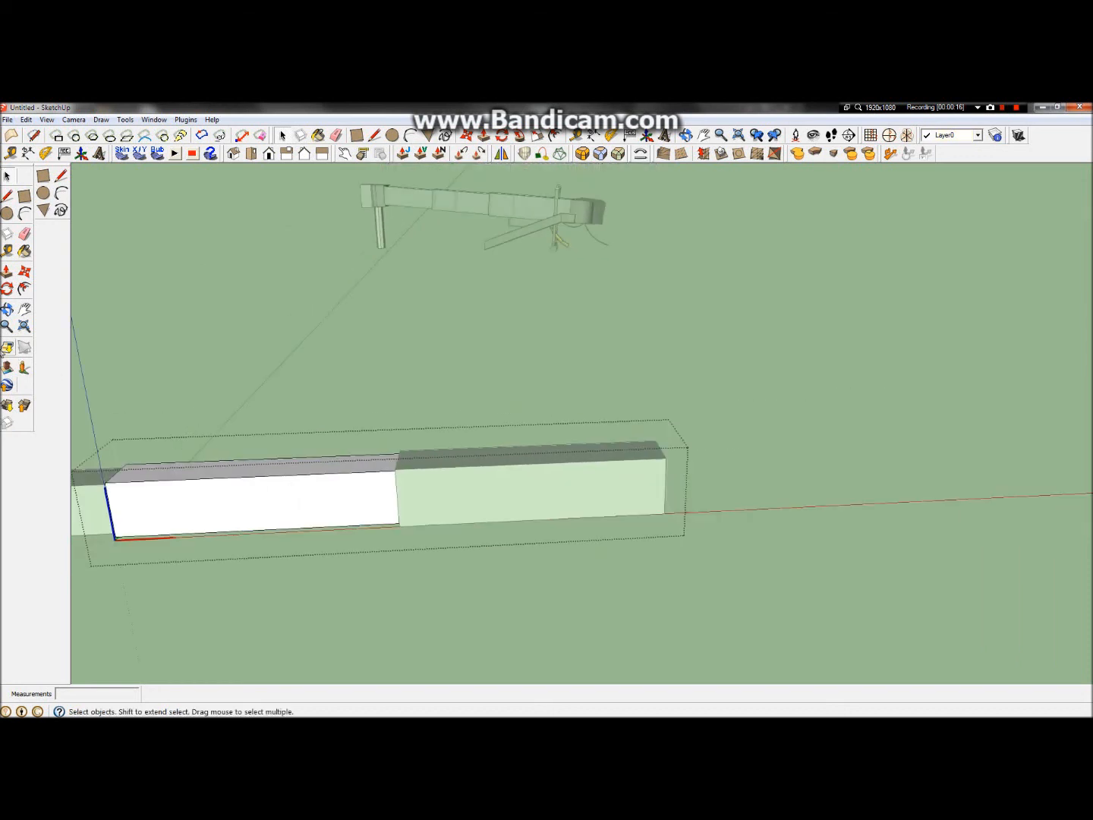
pyautogui.moveTo(290, 494); pyautogui.dragTo(48, 461, button='middle')
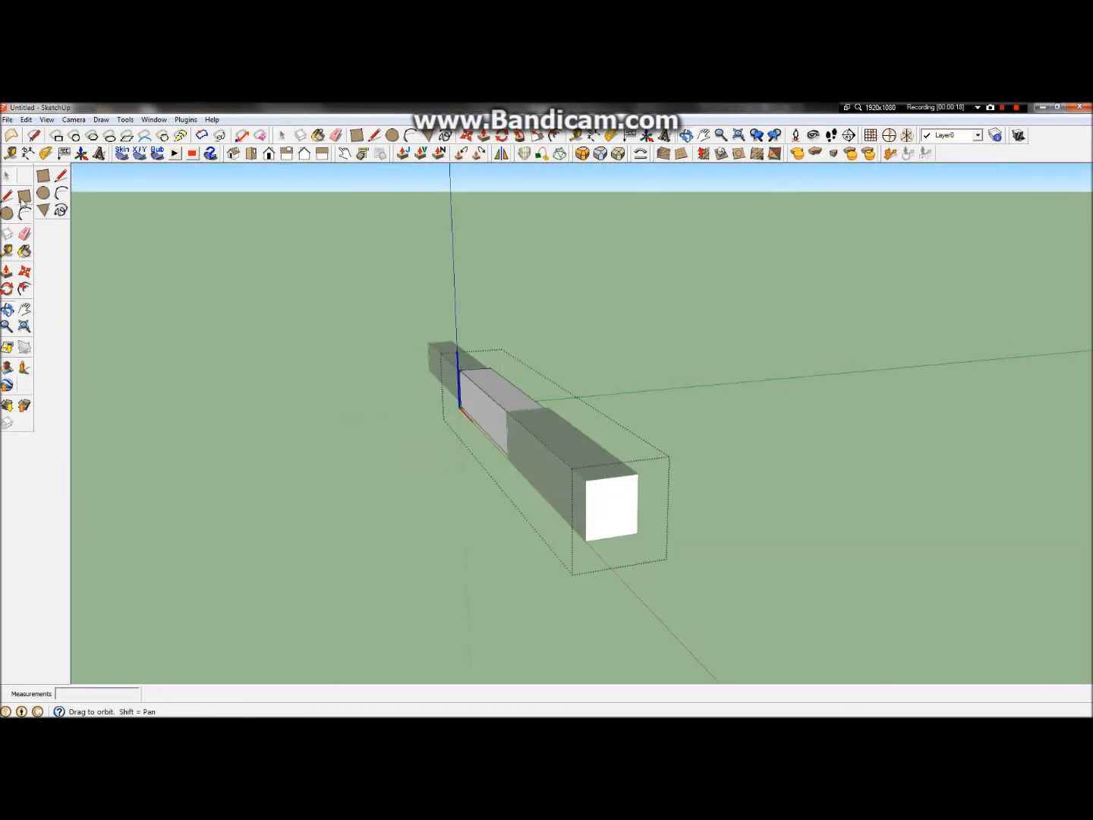
pyautogui.click(598, 502)
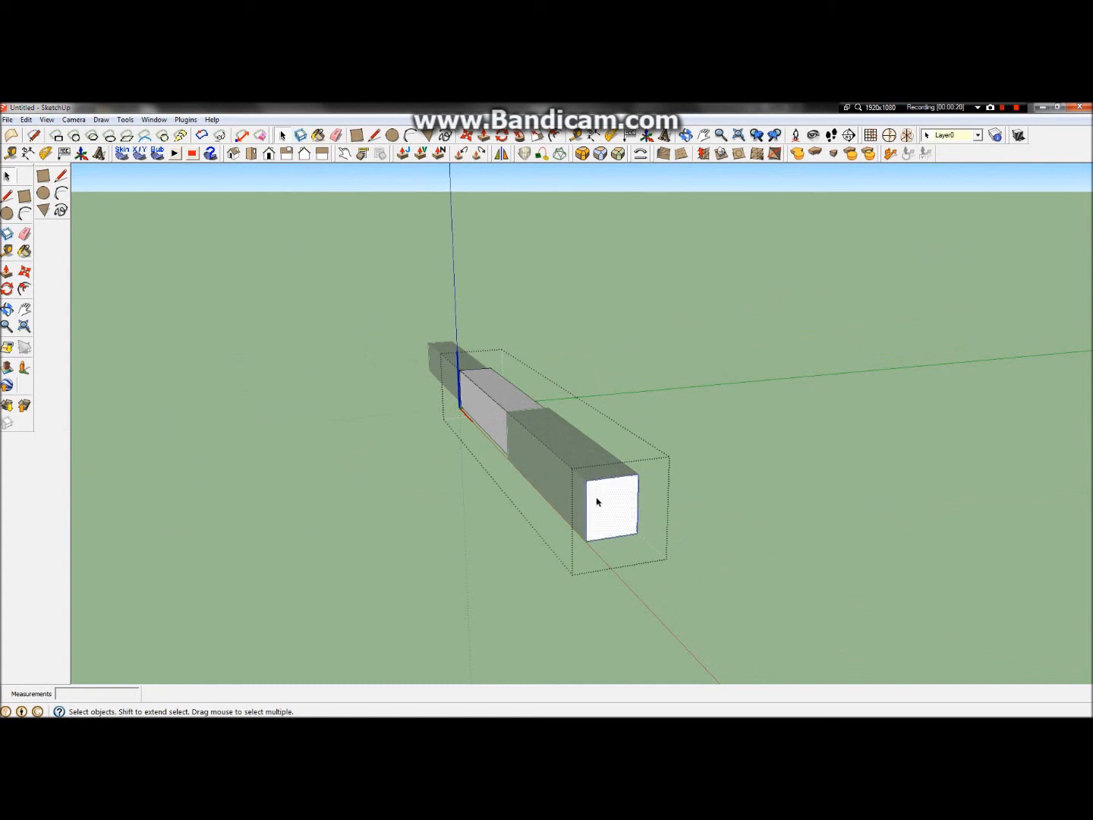
pyautogui.press('Delete')
pyautogui.click(467, 594)
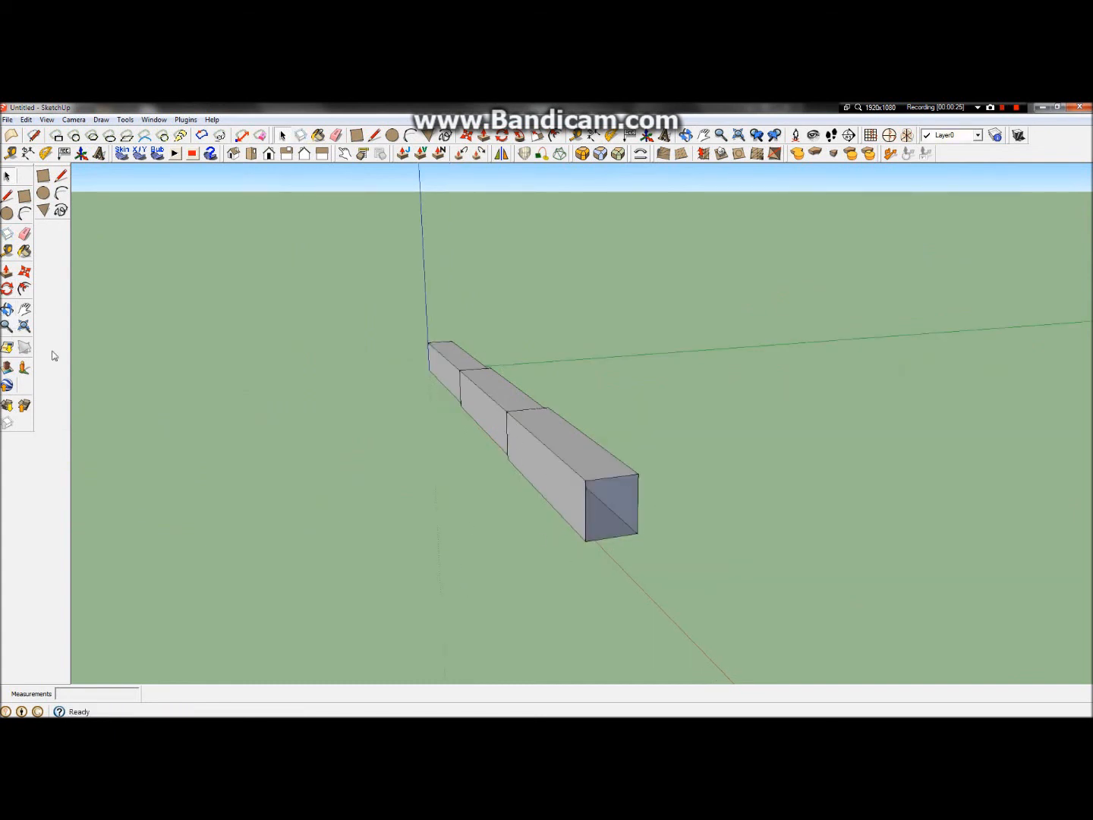
pyautogui.click(6, 310)
pyautogui.moveTo(507, 447); pyautogui.dragTo(576, 476)
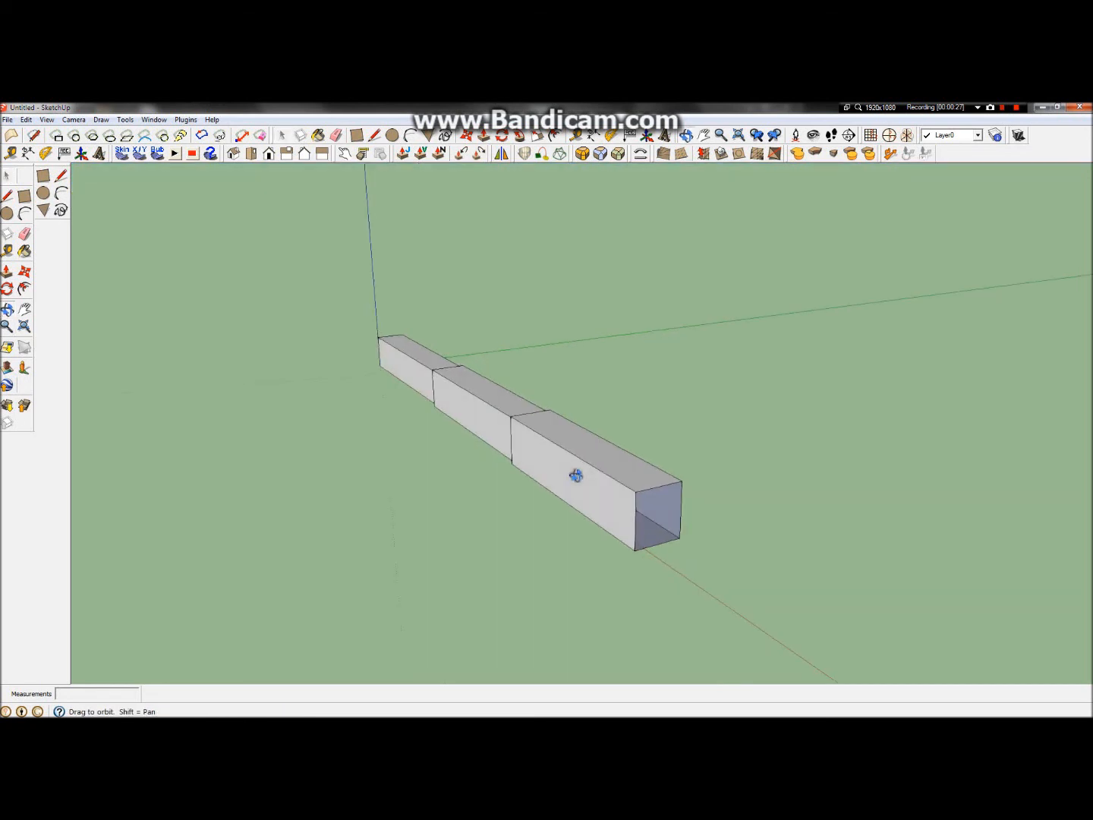
pyautogui.hotkey('ctrl', 'z')
pyautogui.hotkey('ctrl', 'z')
# Cut the far end face of the third section out of the Box_2 component and close the component
pyautogui.click(8, 176)
pyautogui.click(666, 504)
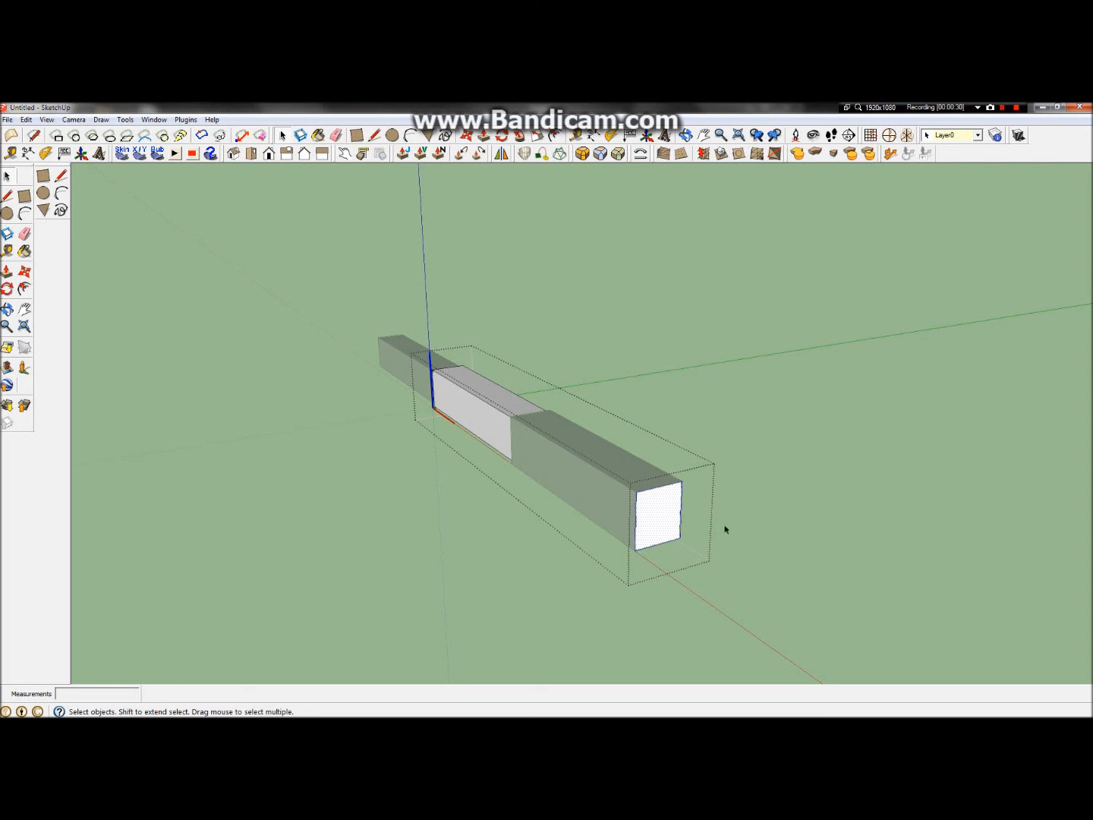
pyautogui.click(709, 617)
pyautogui.doubleClick(497, 388)
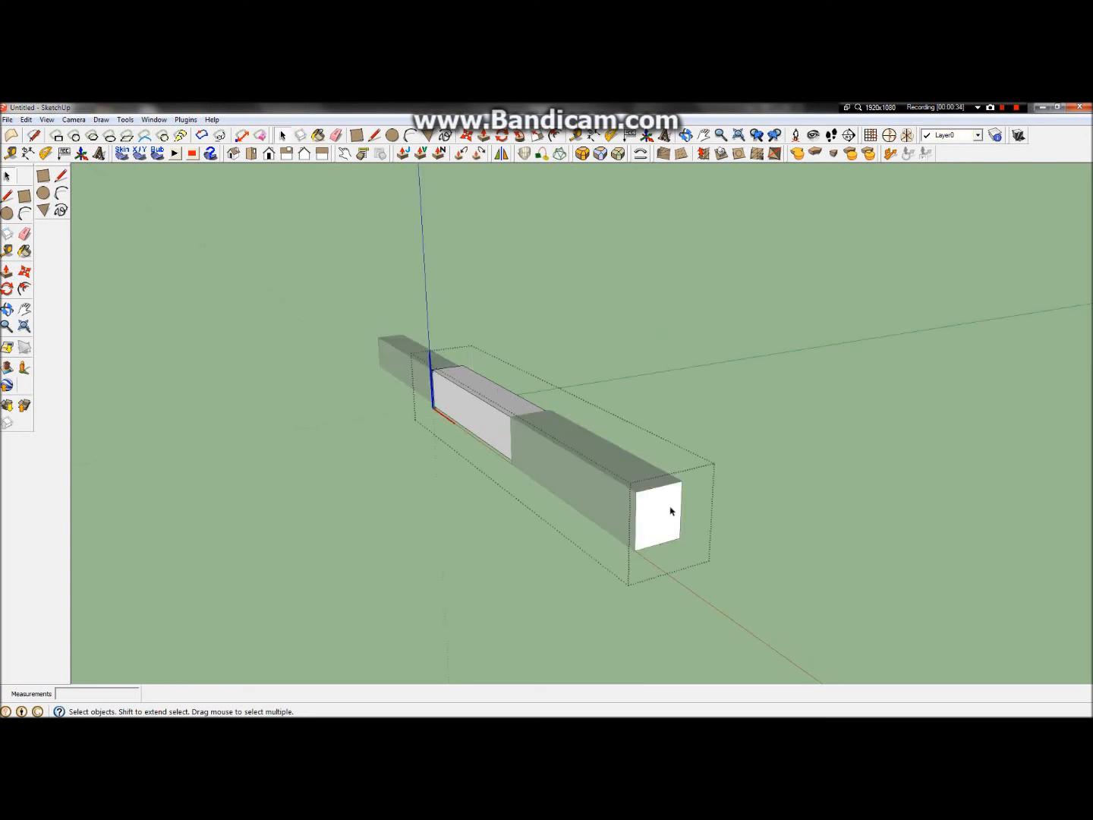
pyautogui.click(673, 515)
pyautogui.press('Delete')
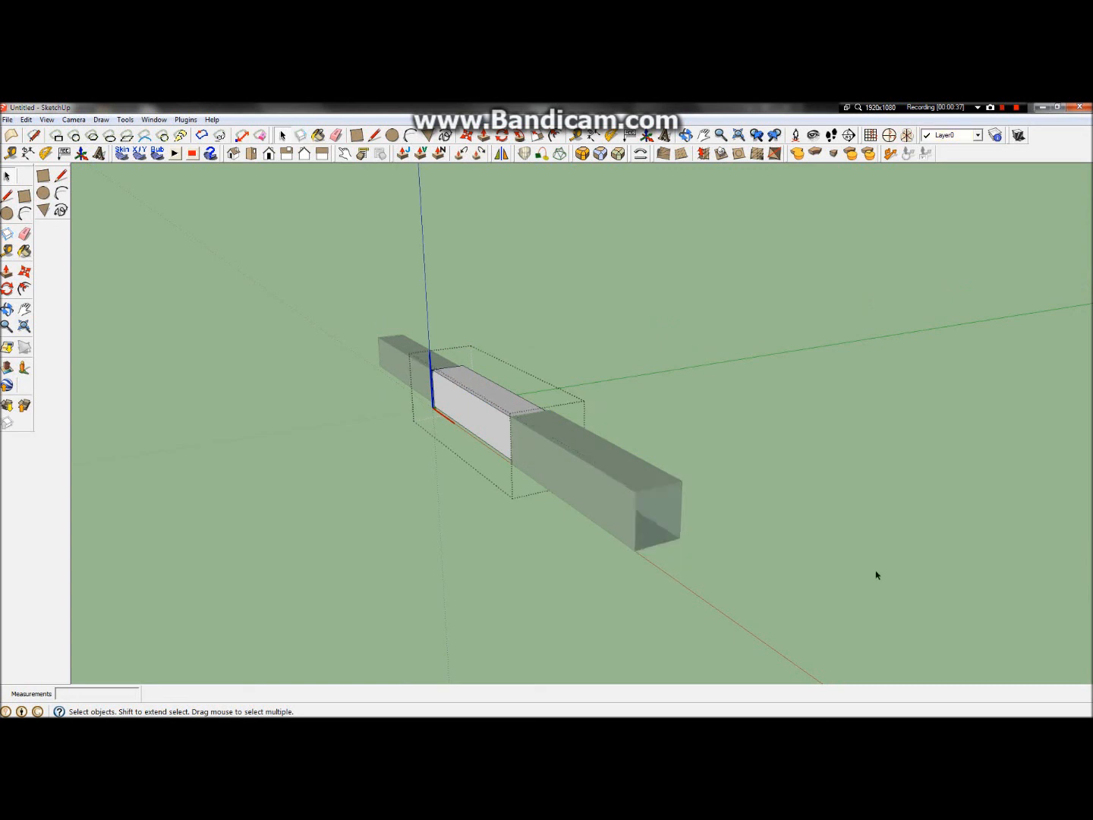
pyautogui.click(872, 576)
pyautogui.doubleClick(642, 521)
pyautogui.click(826, 490)
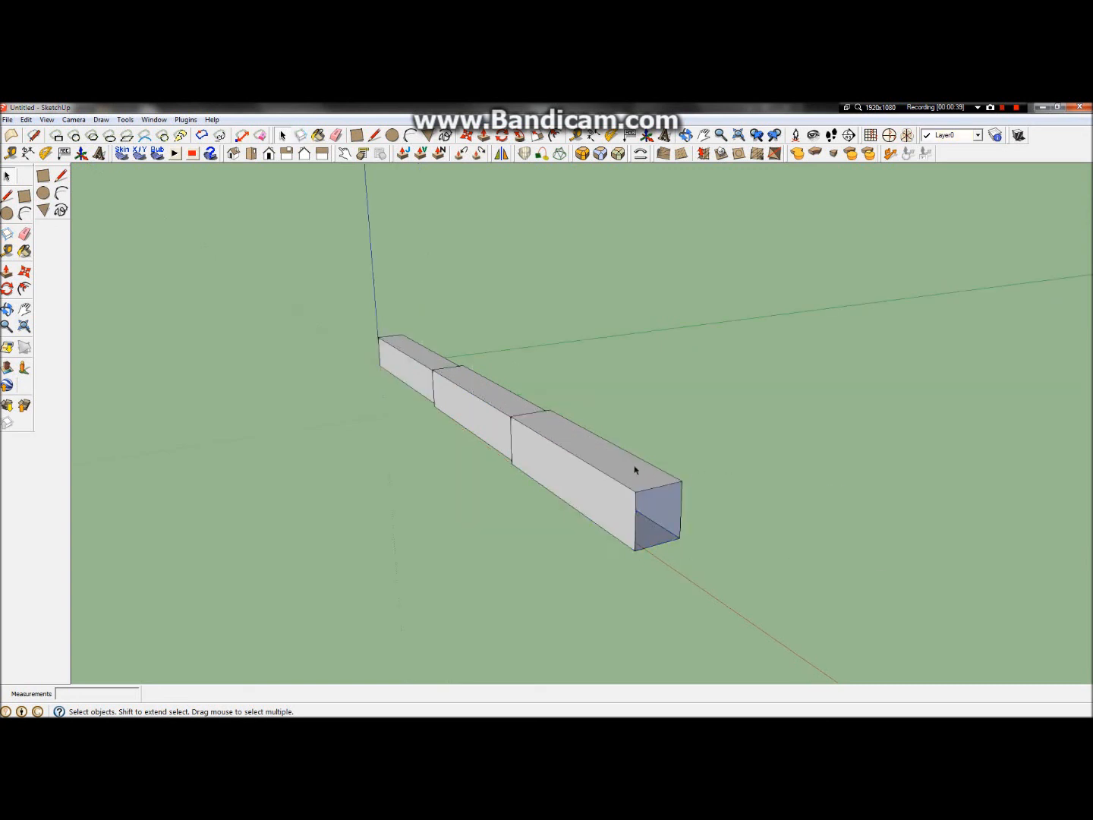
# Try pasting the cut end face on the ground beside the open end of the tunnel, and undo it
pyautogui.hotkey('ctrl', 'v')
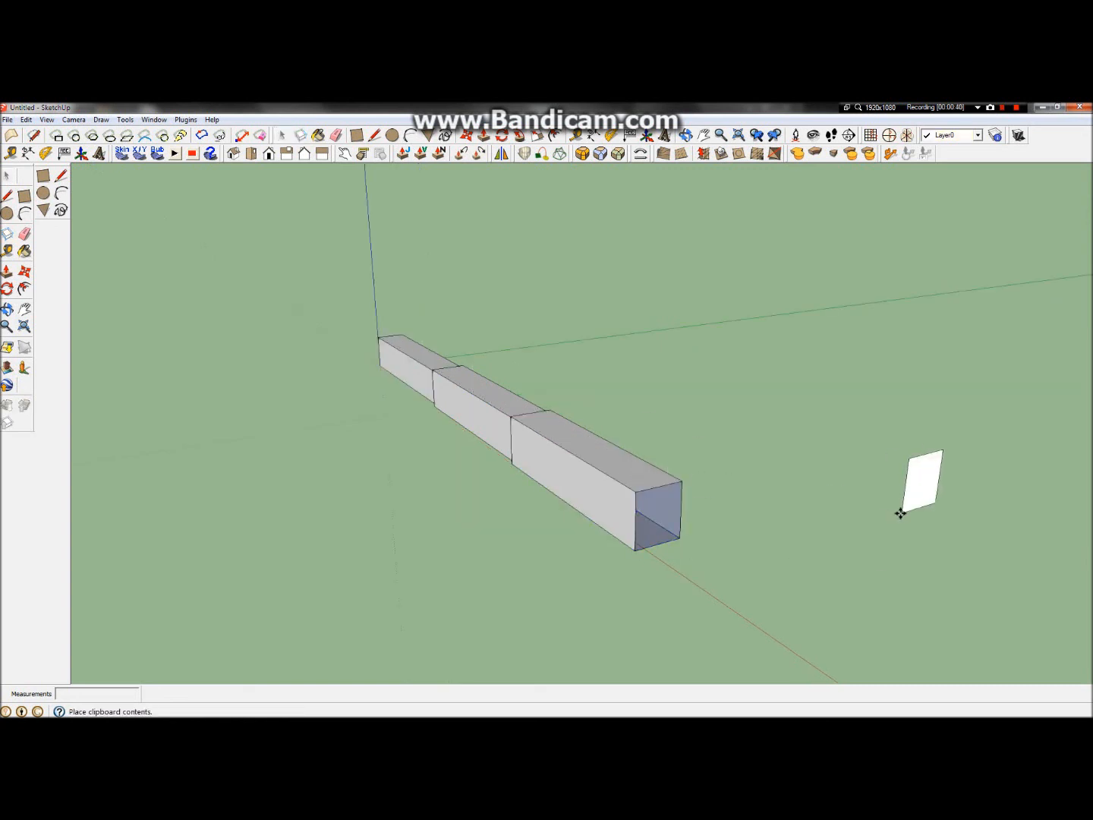
pyautogui.click(900, 512)
pyautogui.press('z')
pyautogui.hotkey('ctrl', 'z')
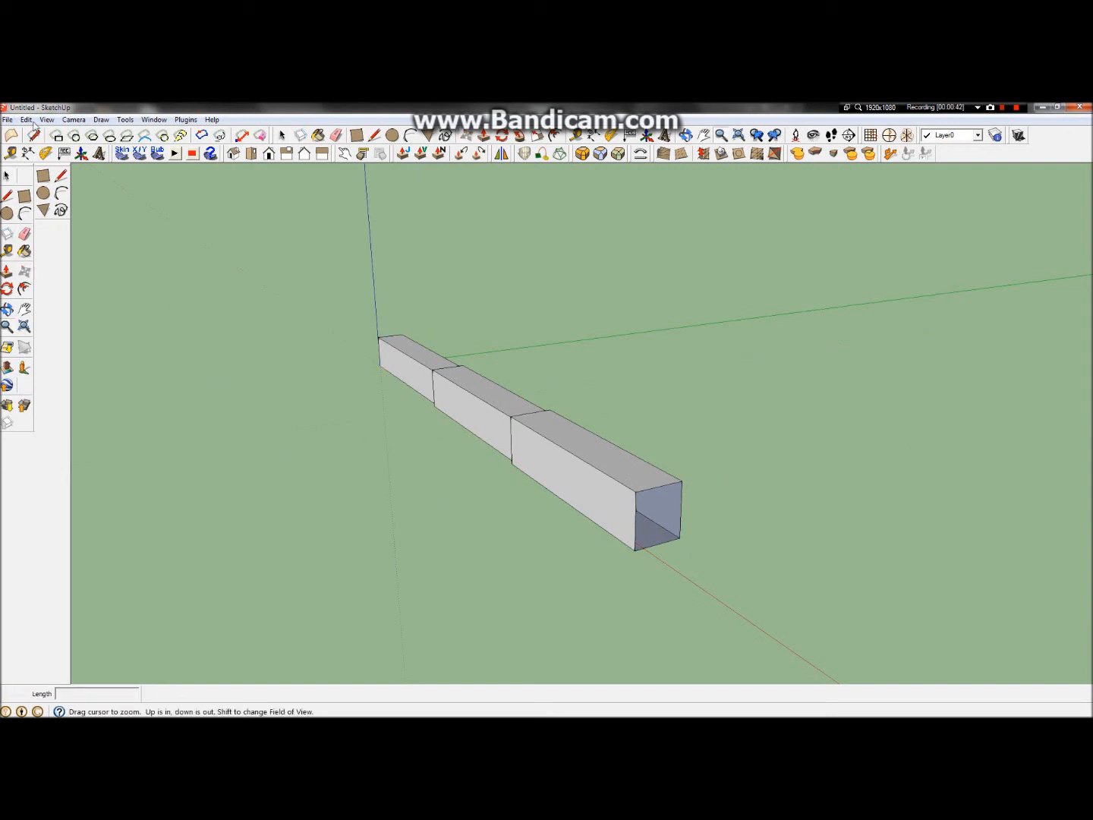
# Paste the cut end face in place over the open end of the third section and clear the selection
pyautogui.click(25, 119)
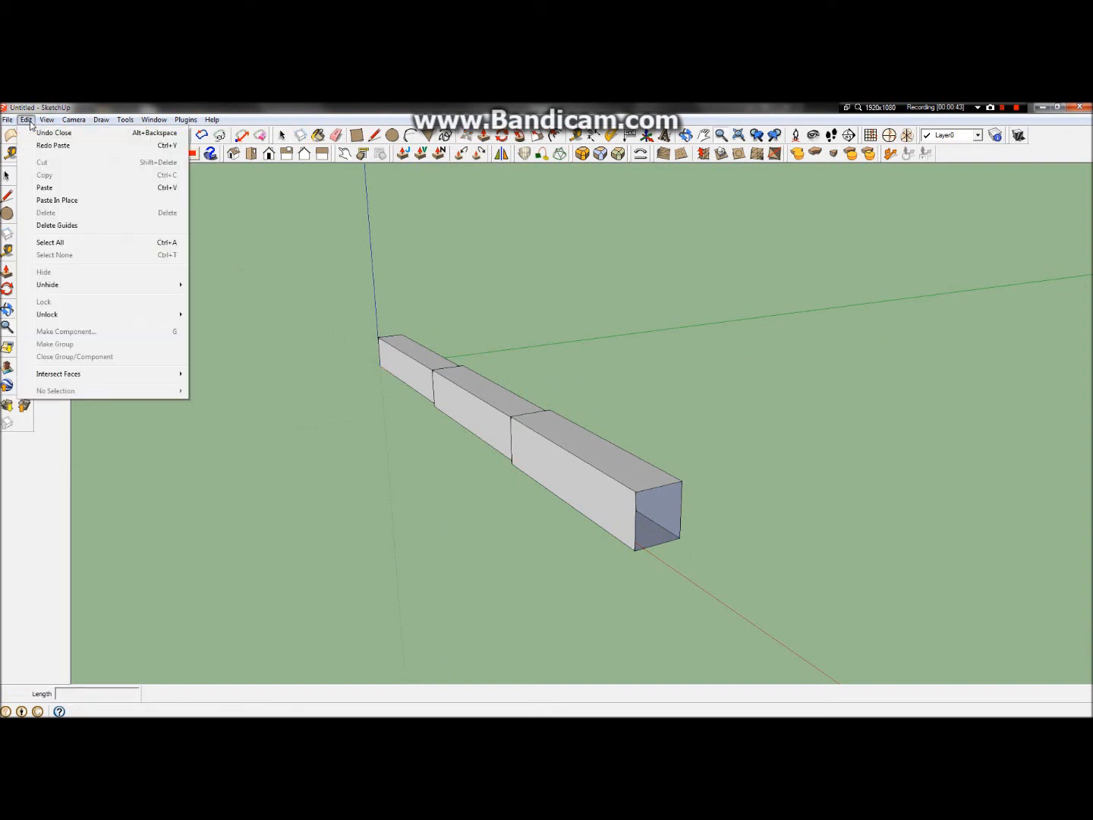
pyautogui.click(69, 202)
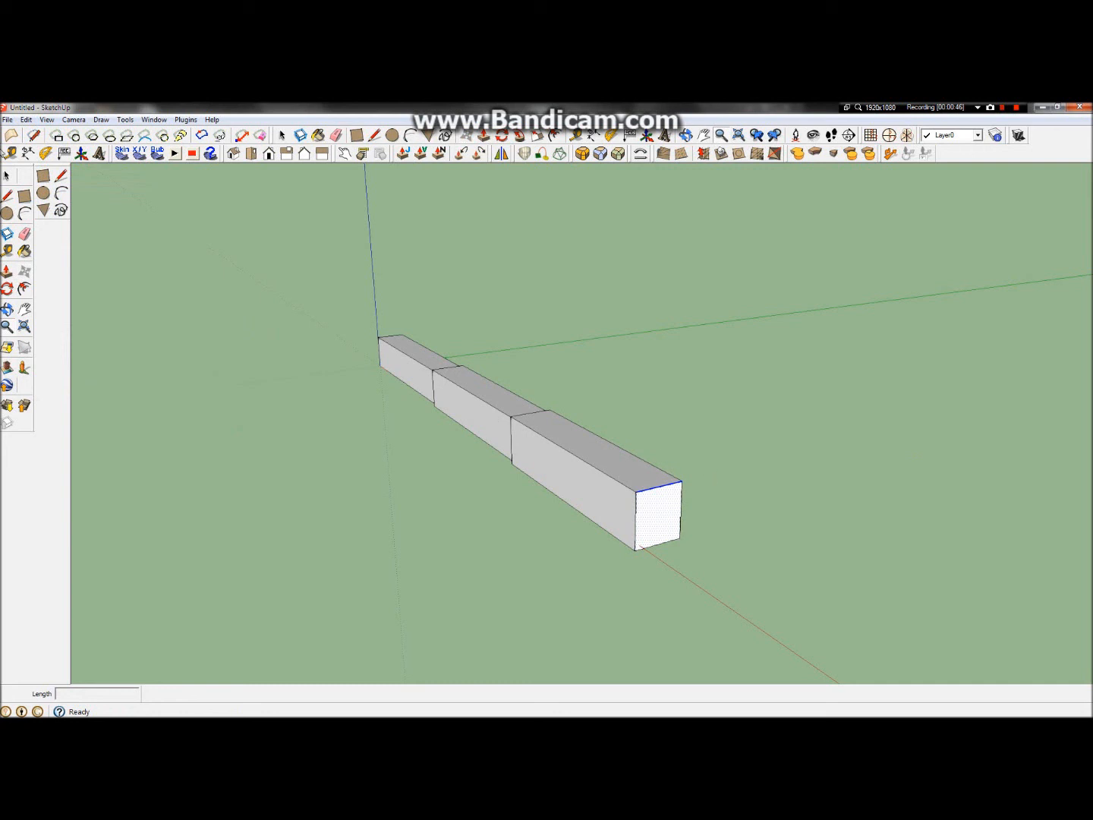
pyautogui.click(6, 176)
pyautogui.click(485, 594)
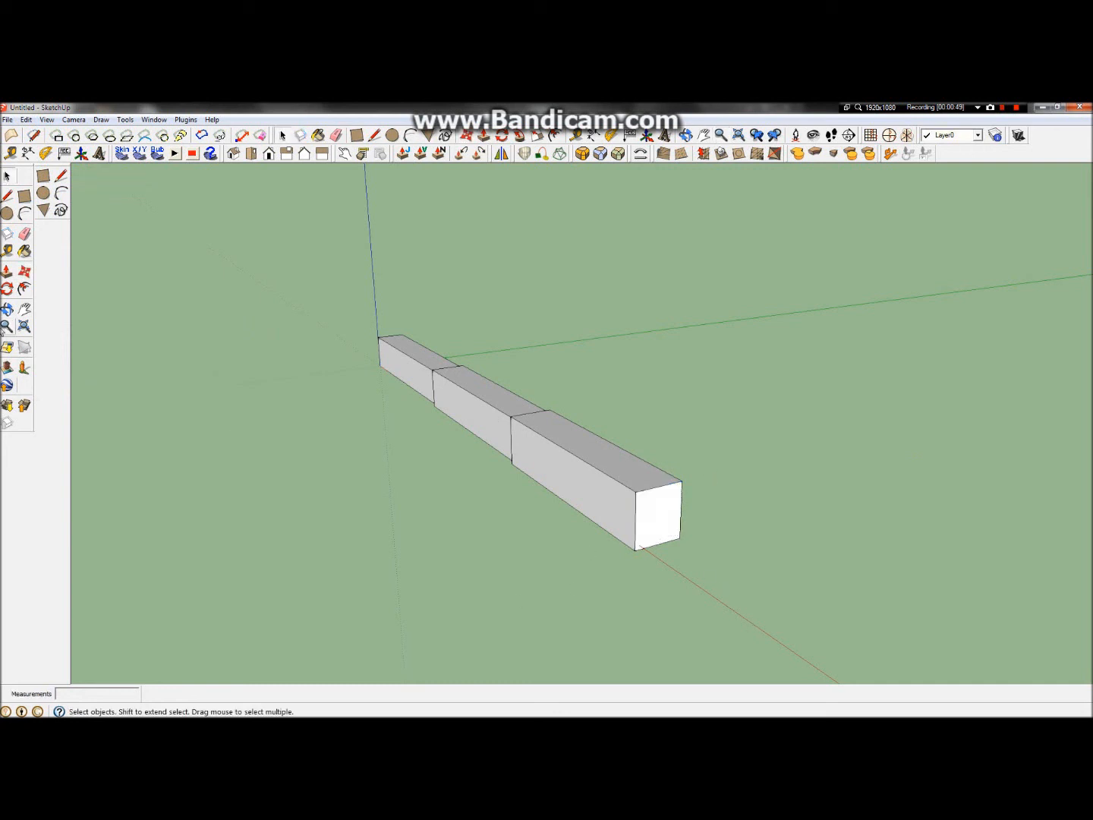
# Make the whole third section, including its end face, a component named Box_3
pyautogui.click(7, 309)
pyautogui.moveTo(617, 448); pyautogui.dragTo(1048, 524)
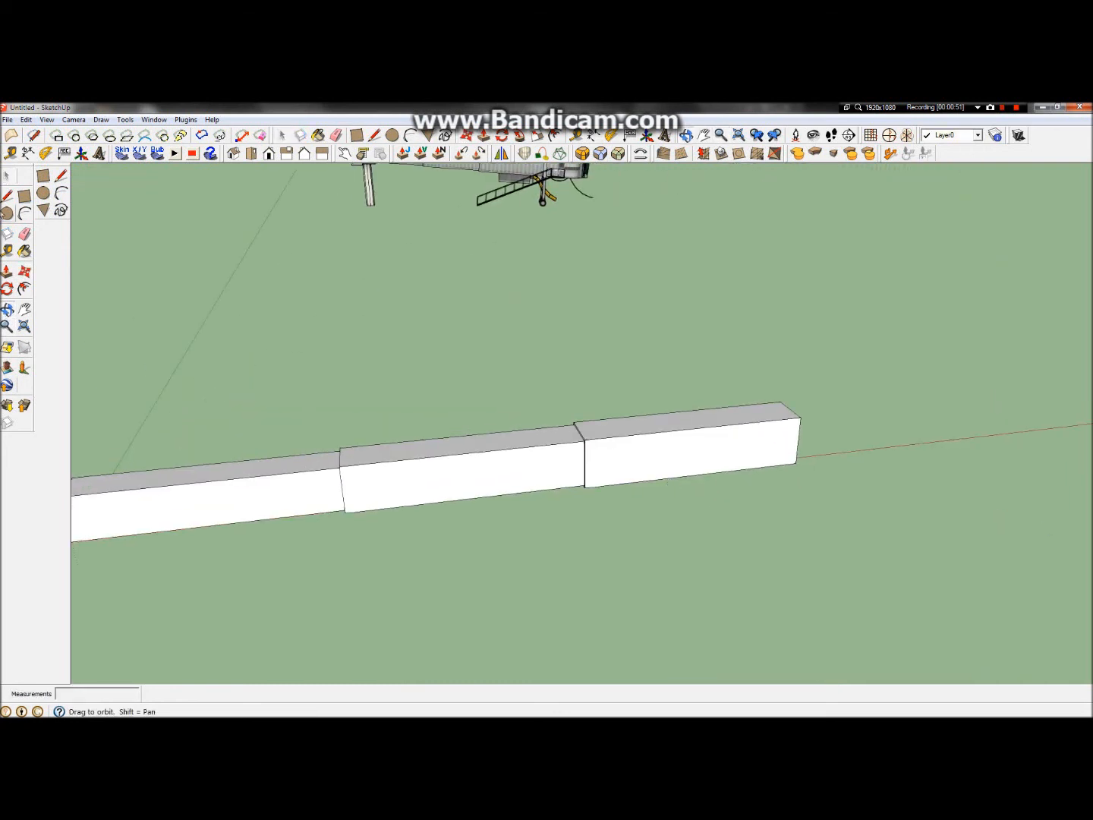
pyautogui.press('space')
pyautogui.click(743, 449)
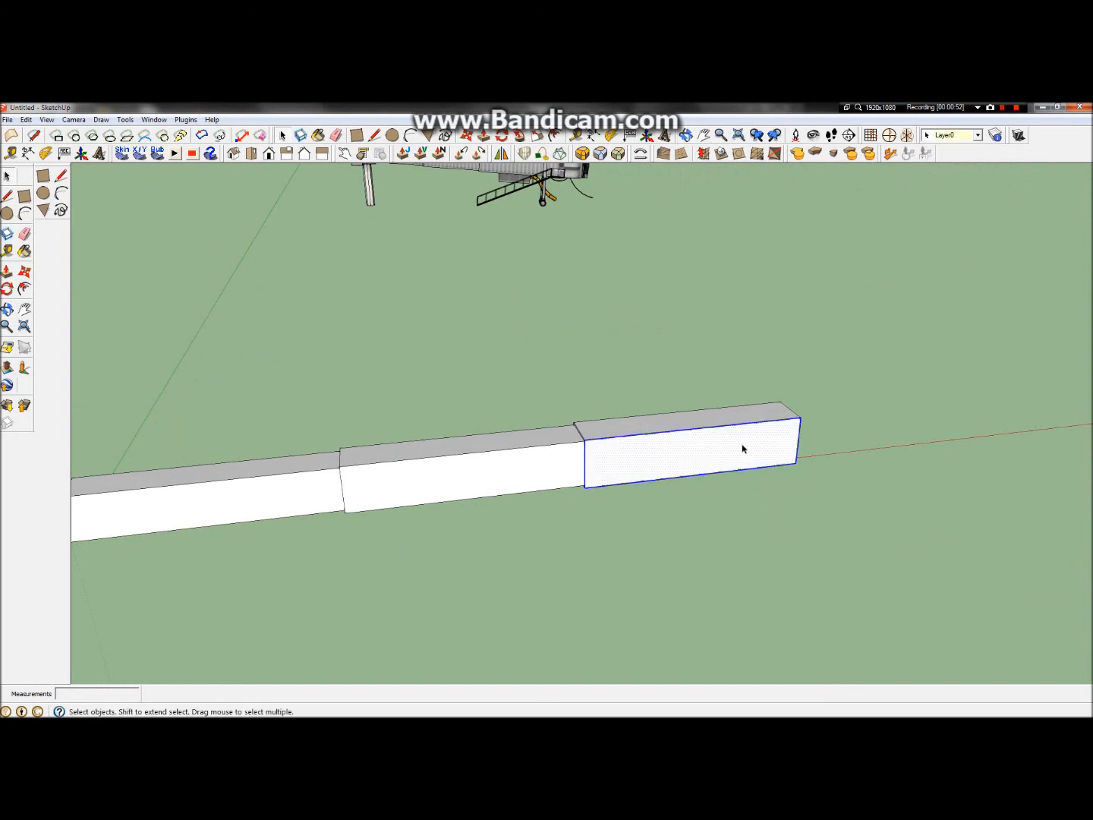
pyautogui.rightClick(743, 448)
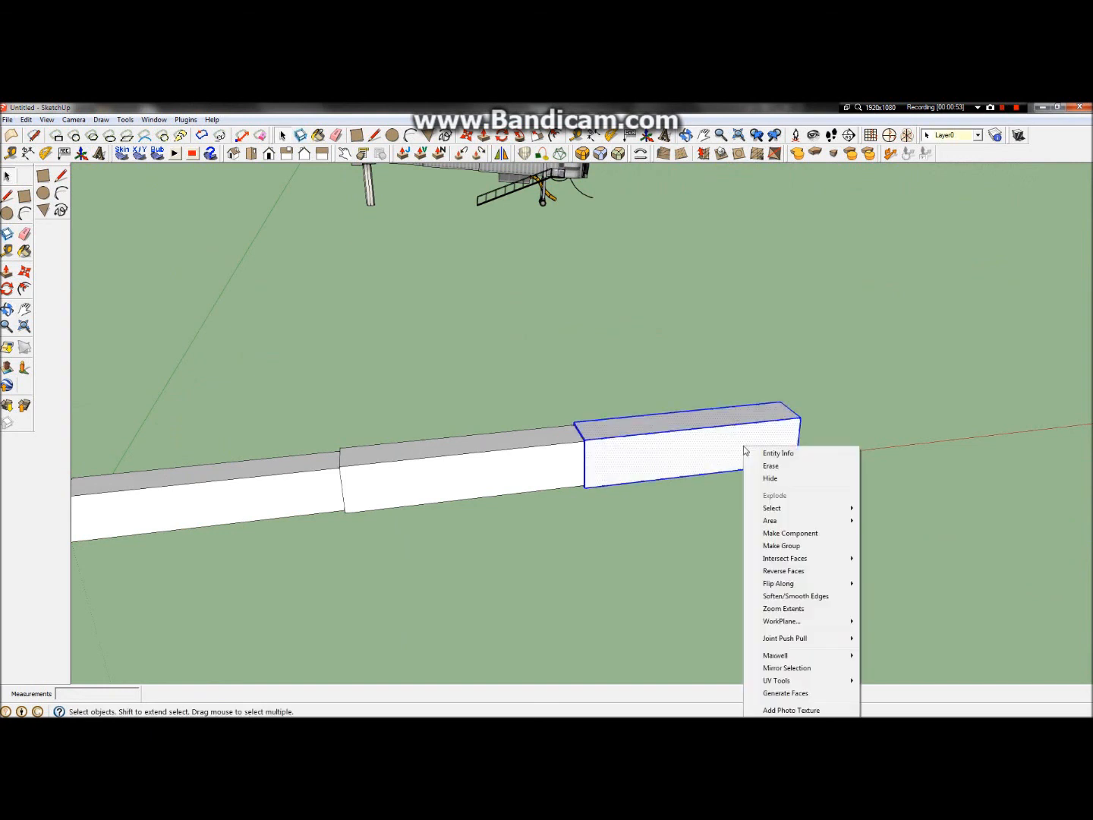
pyautogui.click(840, 537)
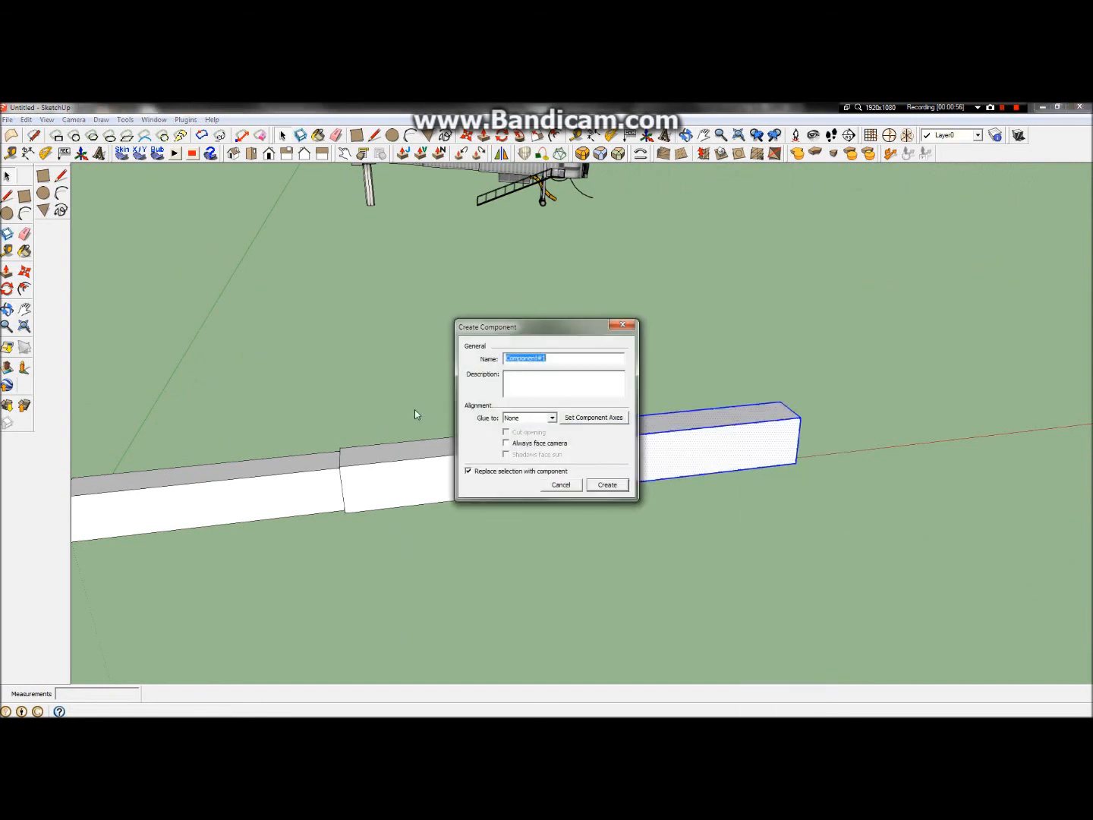
pyautogui.write('Box_3')
pyautogui.click(606, 484)
pyautogui.click(639, 516)
pyautogui.scroll(-3, 605, 418)
pyautogui.scroll(3, 563, 408)
pyautogui.scroll(-2, 423, 394)
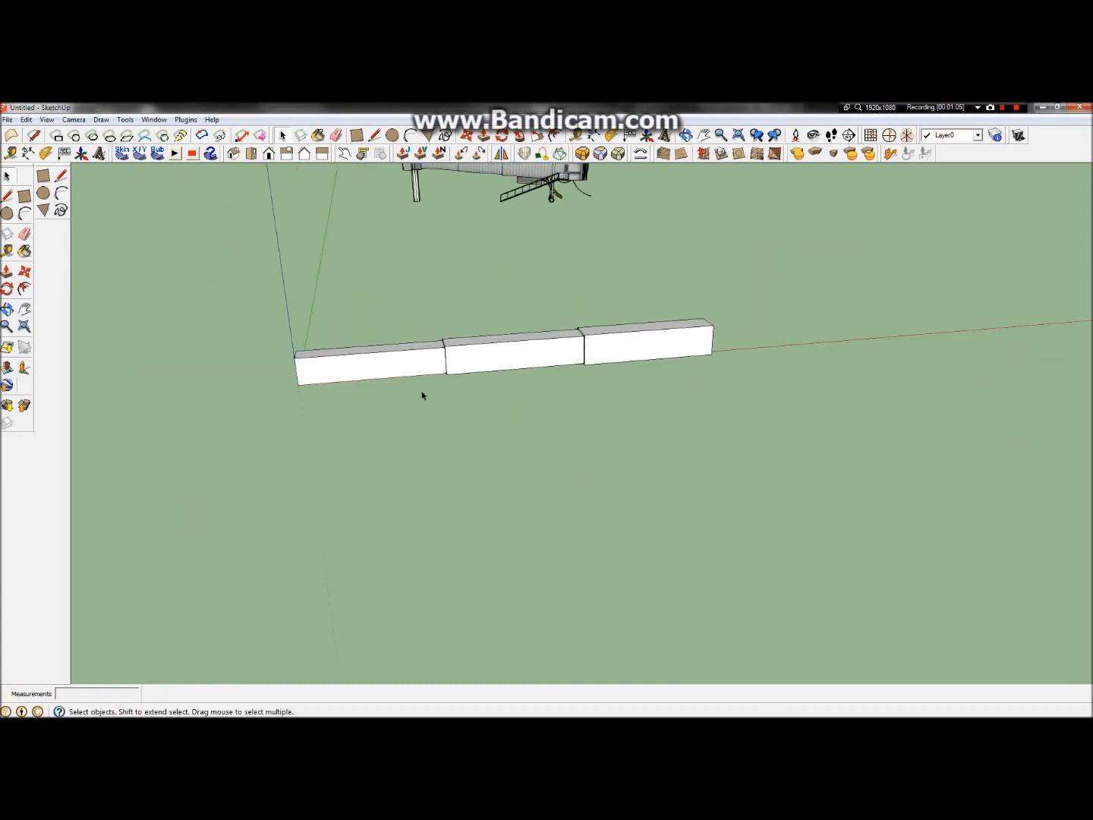
pyautogui.click(482, 364)
pyautogui.click(24, 271)
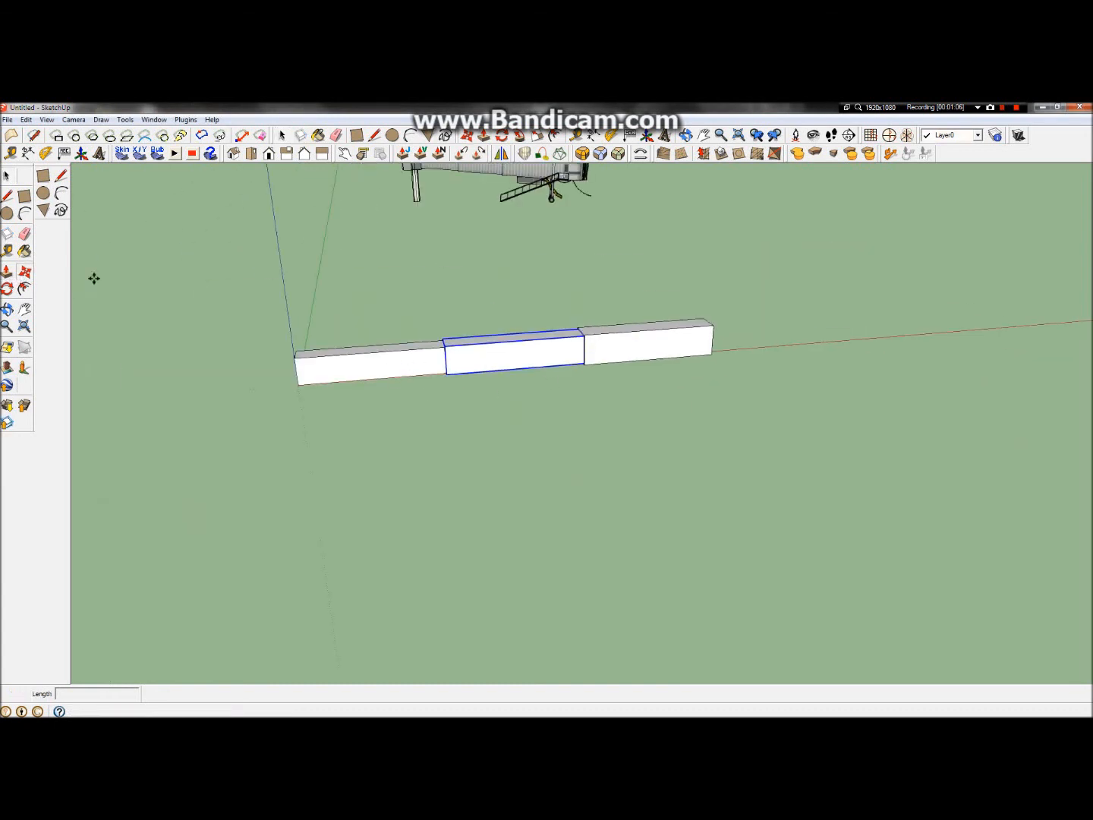
pyautogui.moveTo(546, 356)
pyautogui.mouseDown()
pyautogui.moveTo(502, 362)
pyautogui.moveTo(529, 361)
pyautogui.mouseUp()
pyautogui.press('Escape')
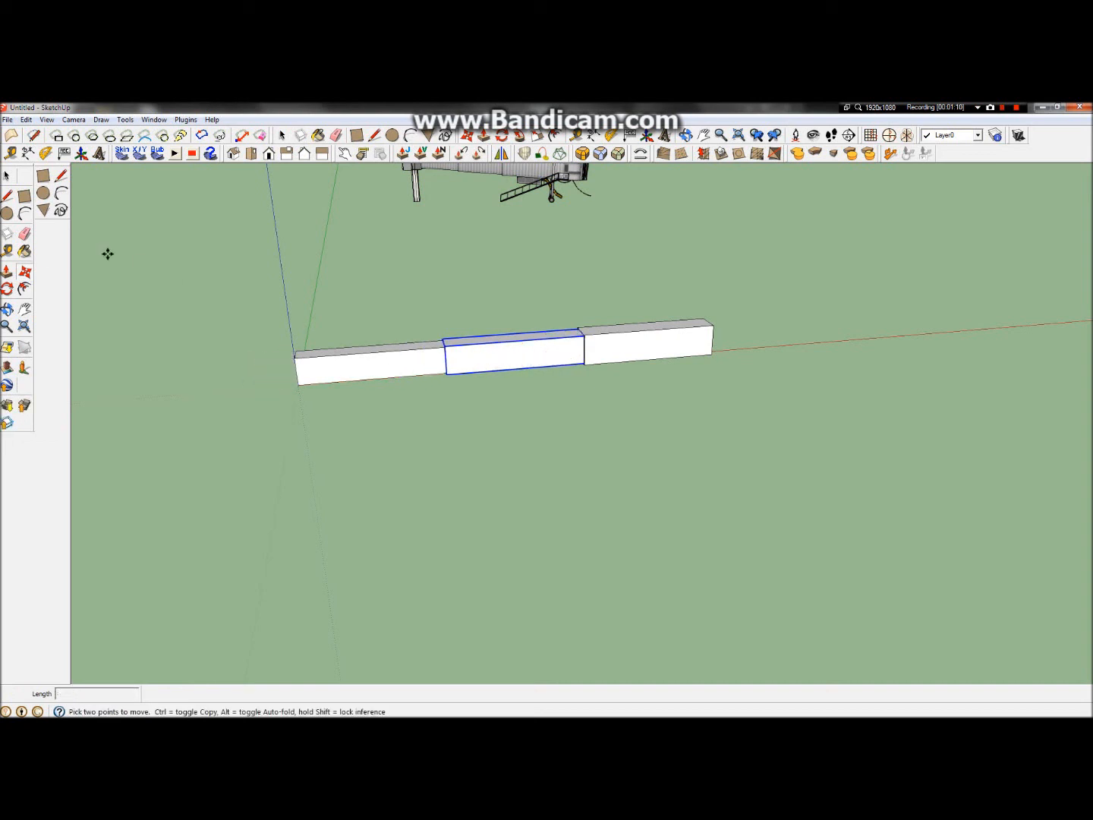
pyautogui.click(6, 176)
pyautogui.click(467, 383)
# Try moving the middle section about 10.14 m along the green axis away from the third section, and undo the move
pyautogui.scroll(3, 402, 354)
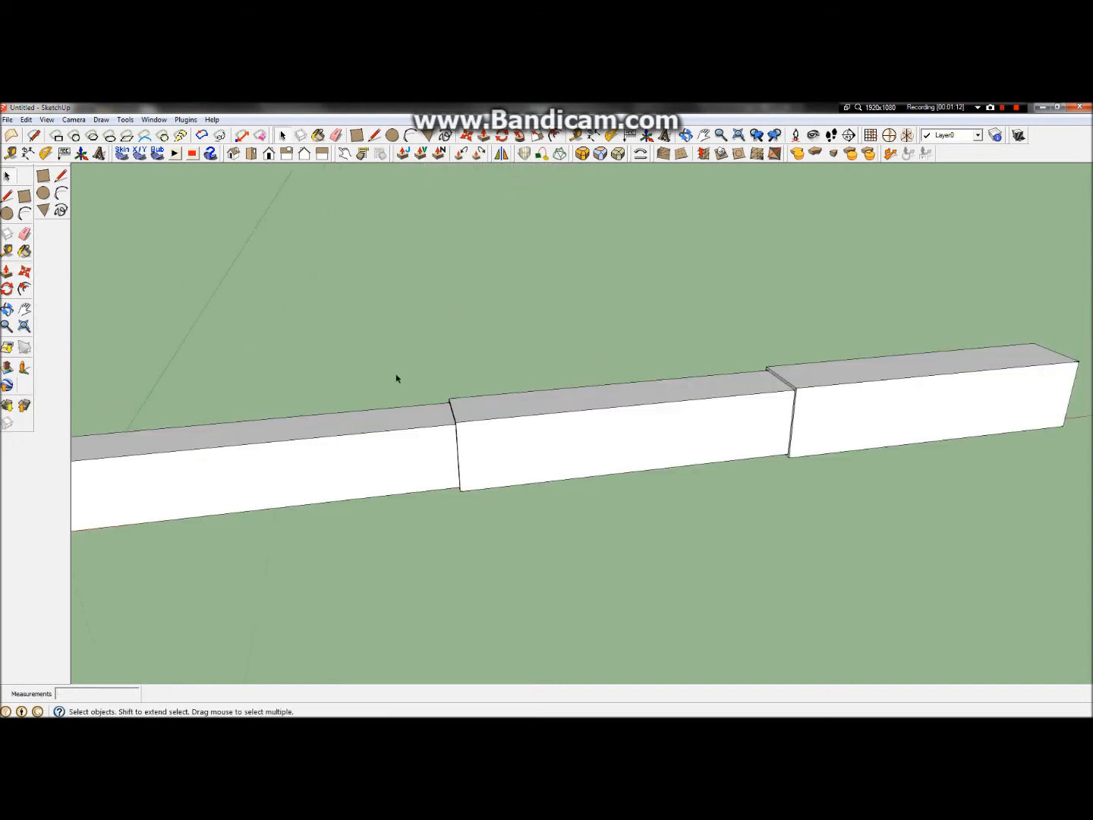
pyautogui.click(406, 439)
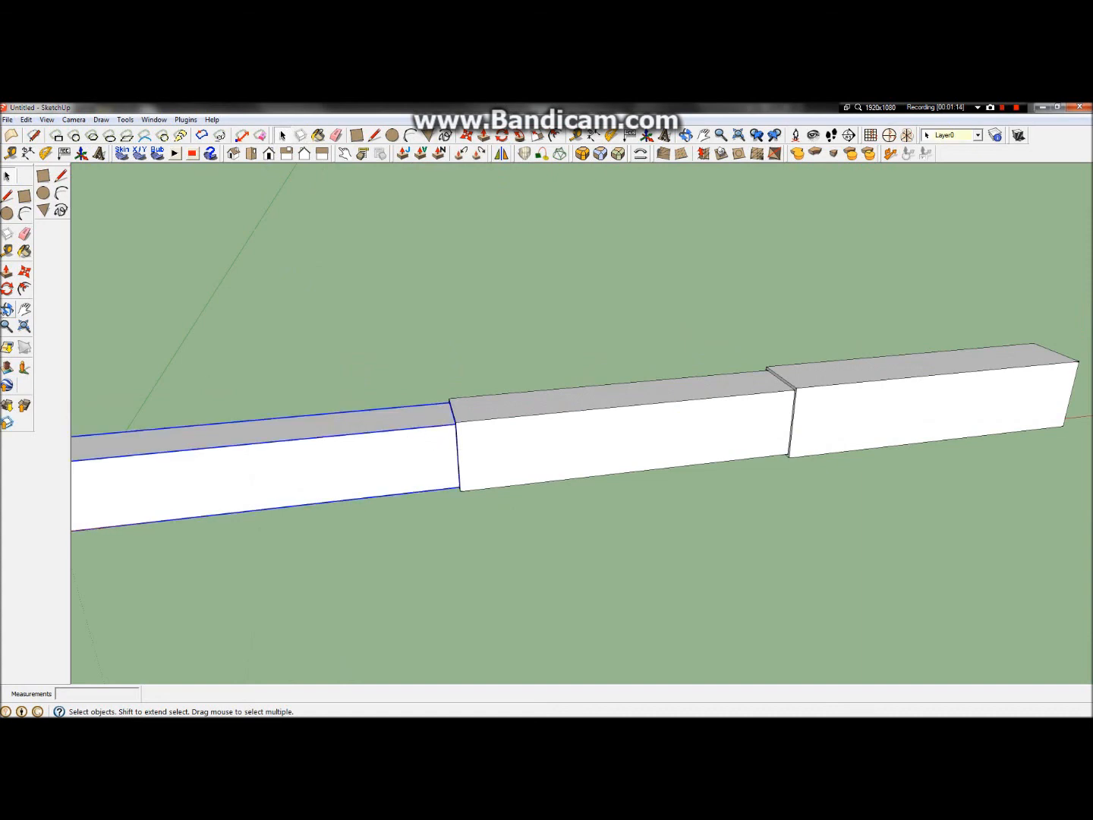
pyautogui.press('o')
pyautogui.moveTo(557, 454); pyautogui.dragTo(405, 390)
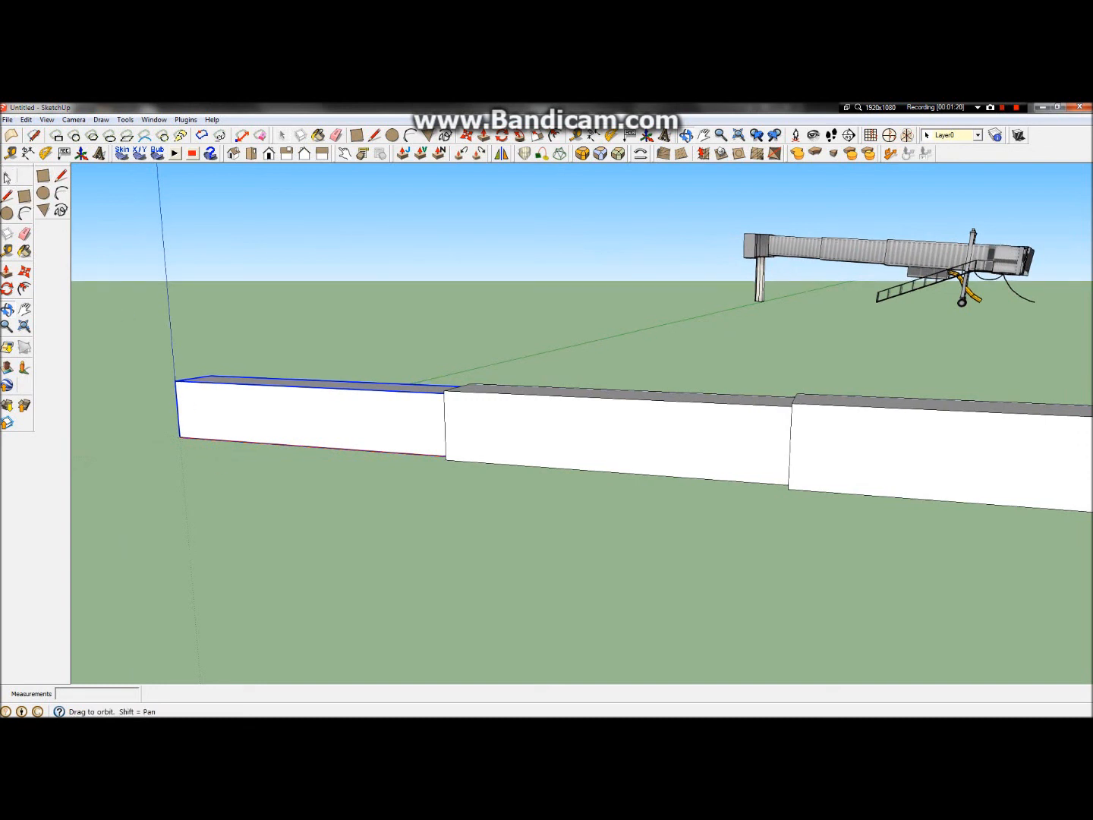
pyautogui.click(11, 174)
pyautogui.click(630, 434)
pyautogui.click(7, 269)
pyautogui.click(25, 270)
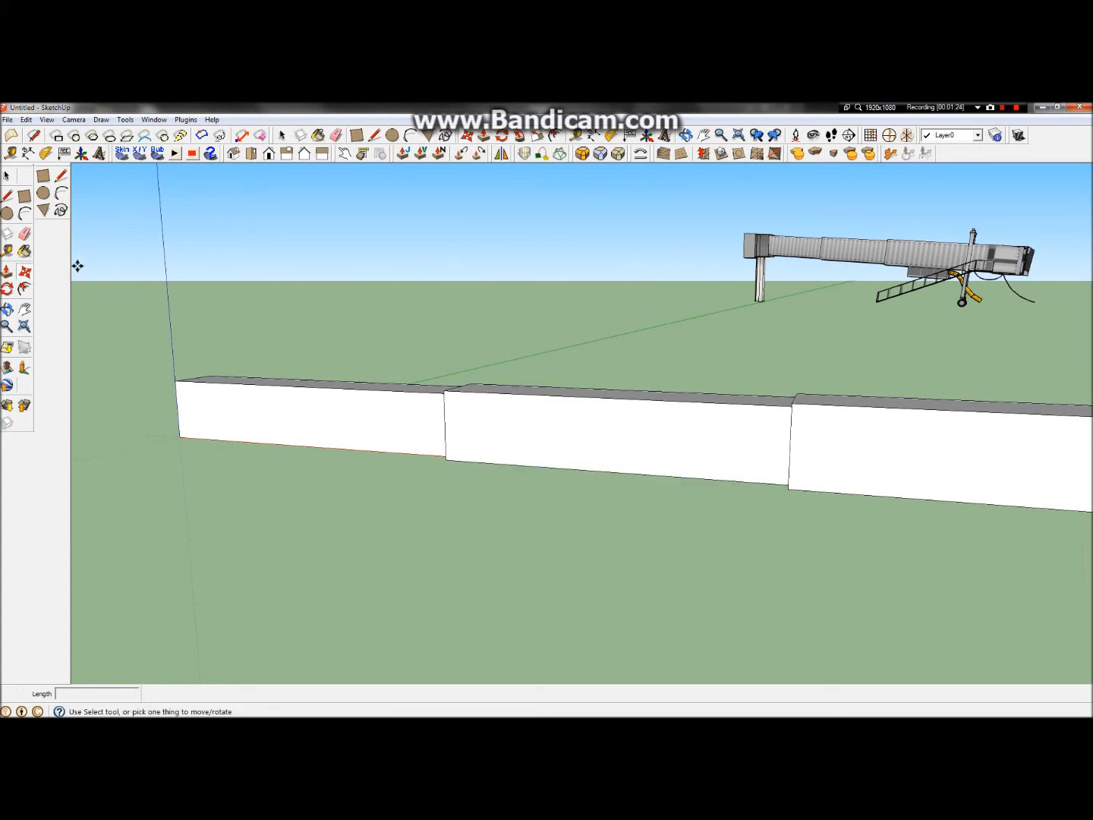
pyautogui.click(507, 412)
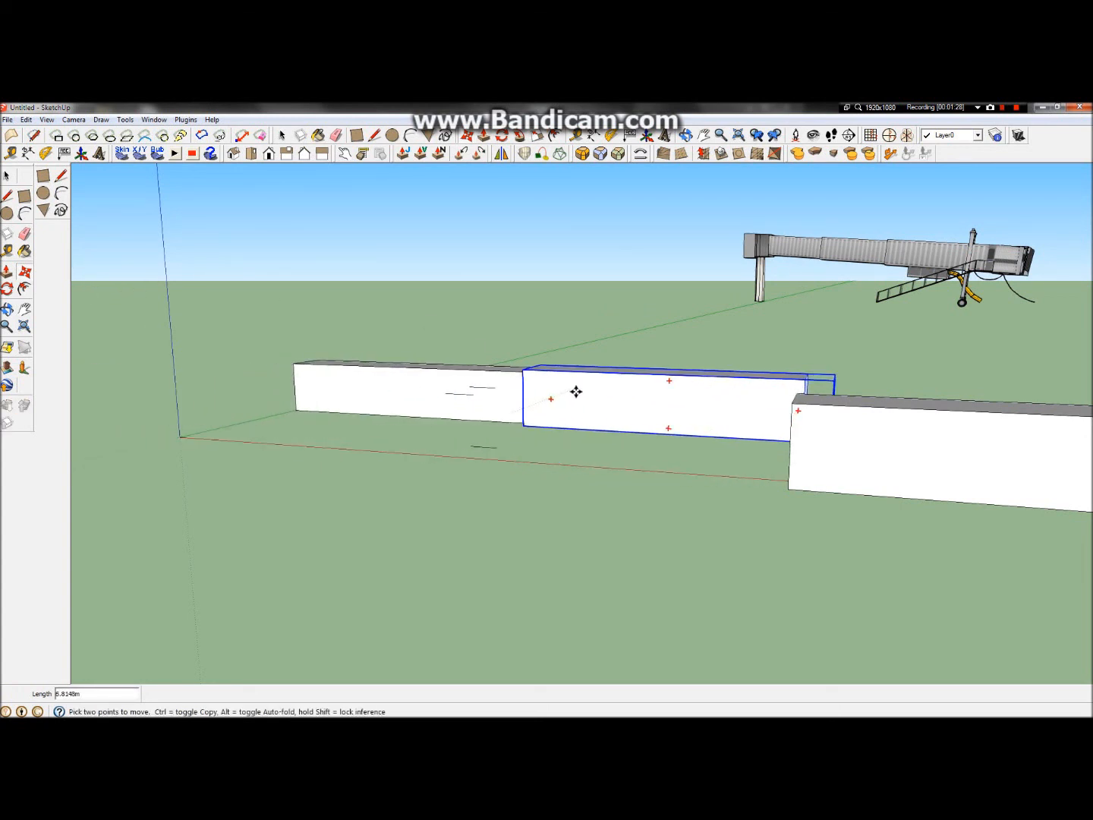
pyautogui.click(638, 378)
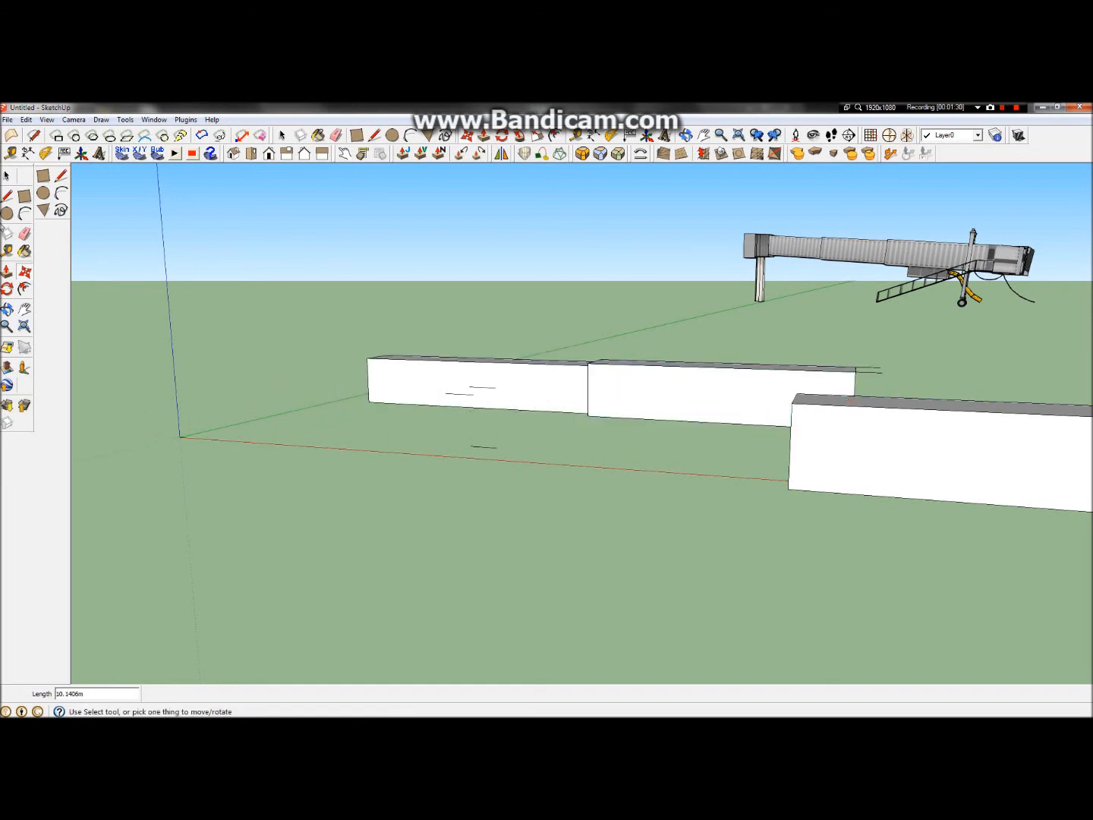
pyautogui.click(7, 177)
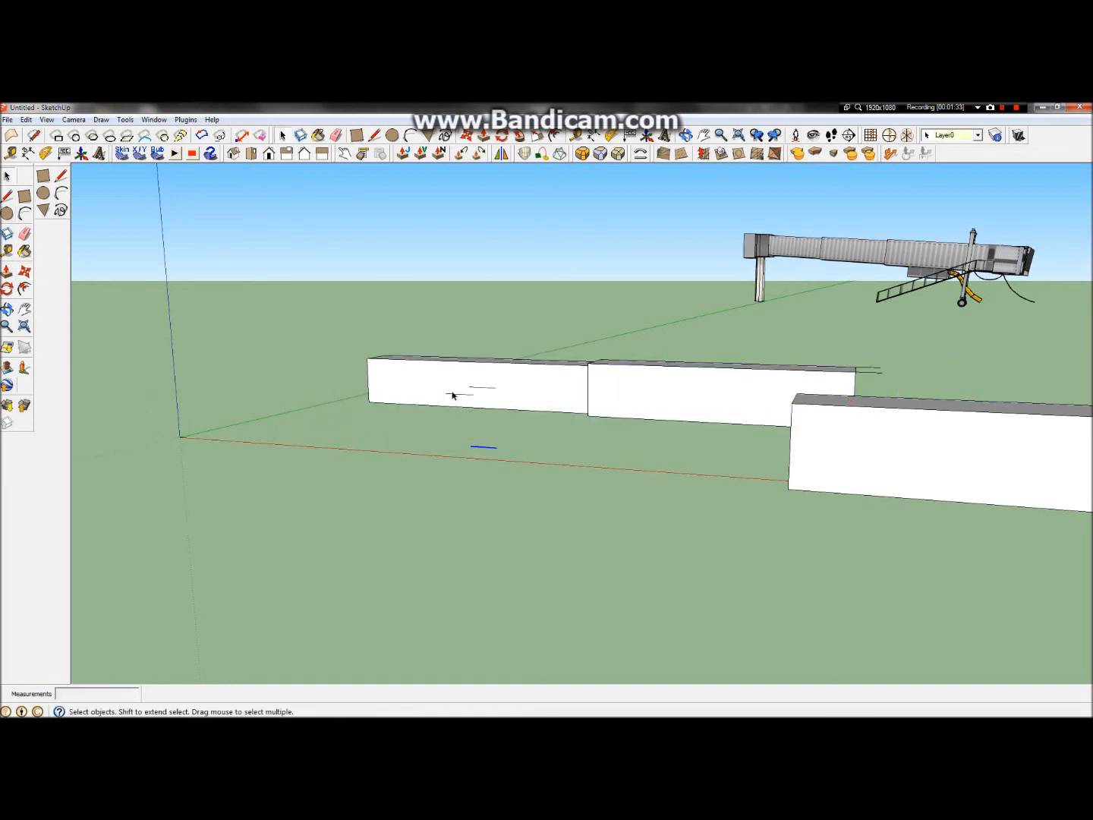
pyautogui.hotkey('ctrl', 'z')
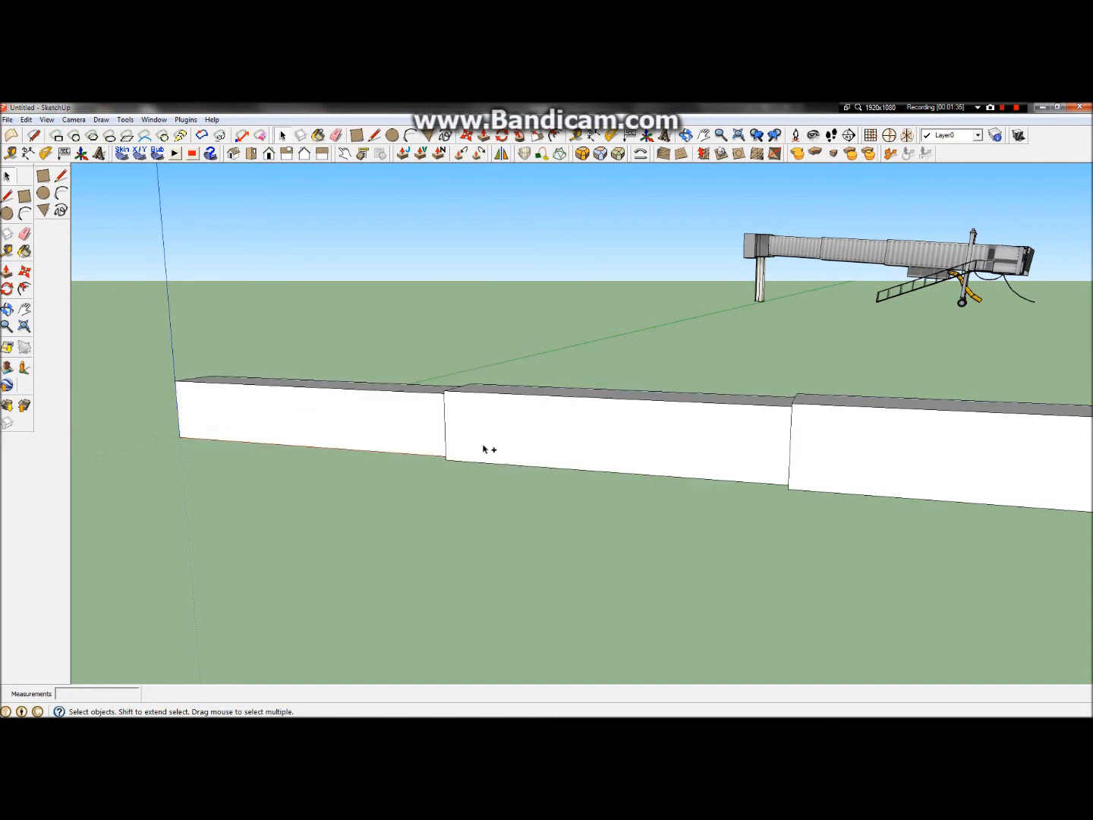
# Open the first section's component for editing, examine its geometry where it meets the middle section, and close it
pyautogui.scroll(2, 679, 436)
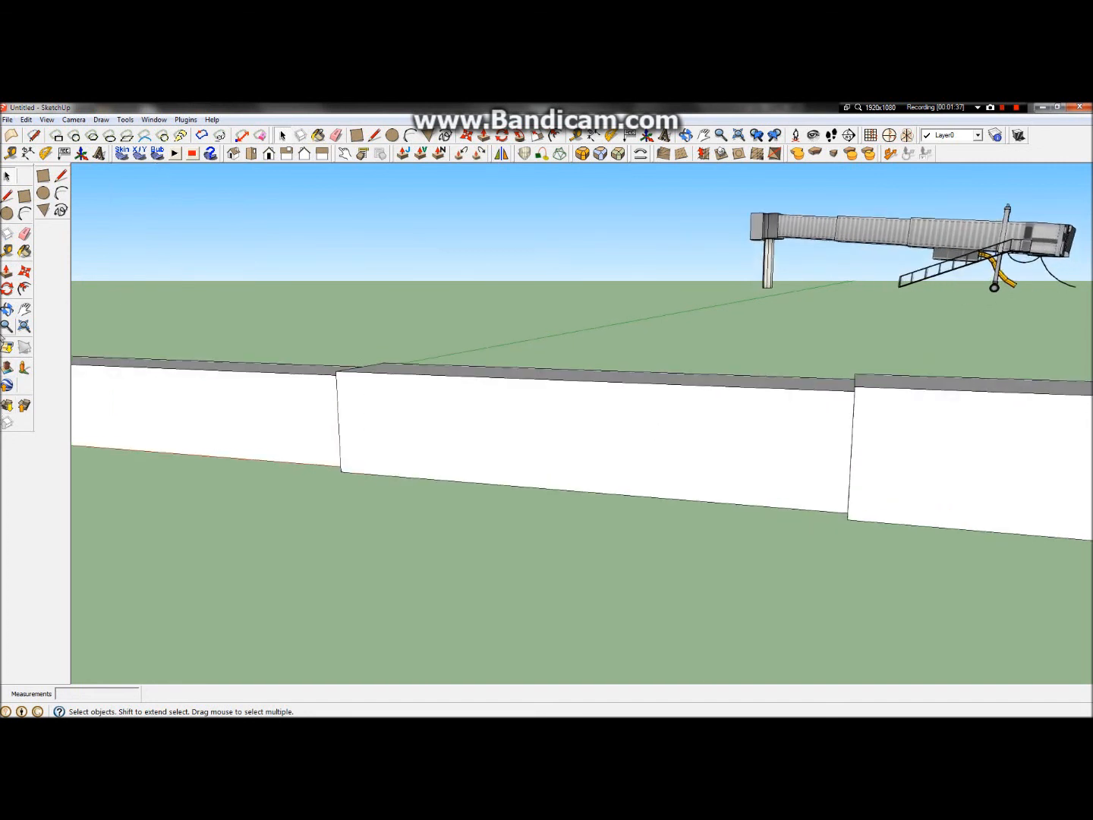
pyautogui.click(7, 309)
pyautogui.moveTo(576, 426); pyautogui.dragTo(633, 453)
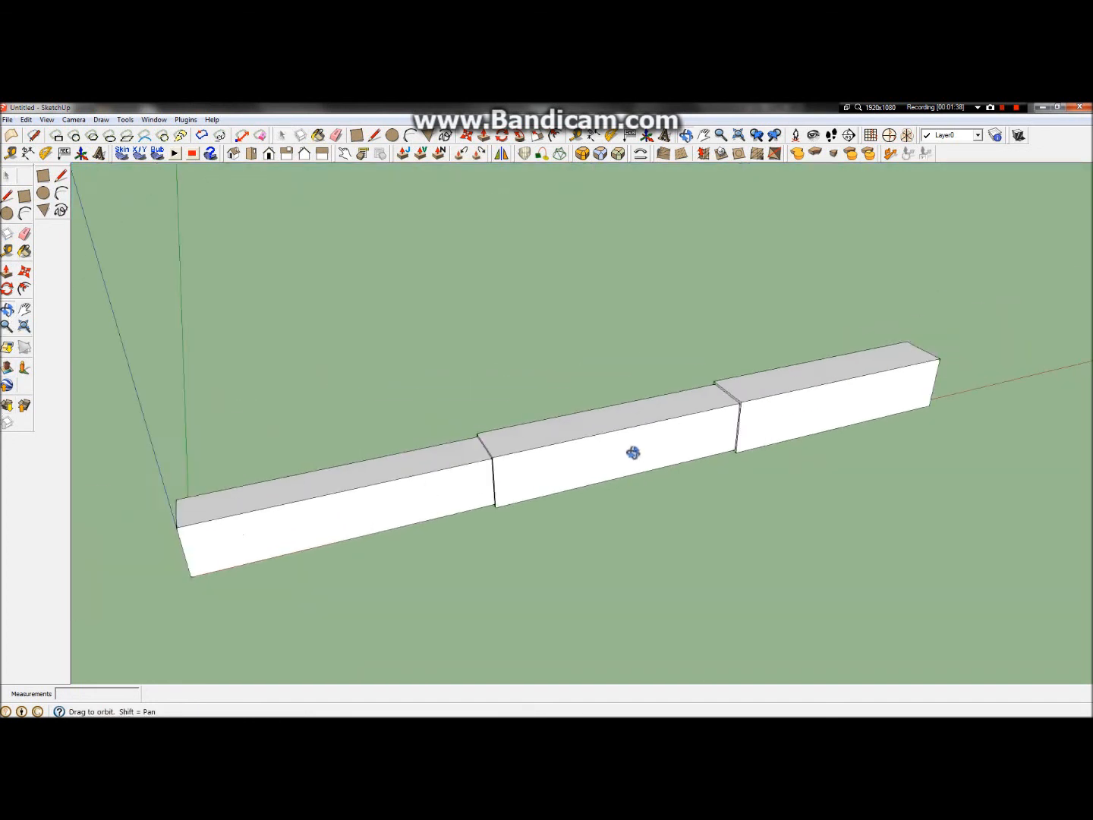
pyautogui.scroll(-3, 633, 452)
pyautogui.press('space')
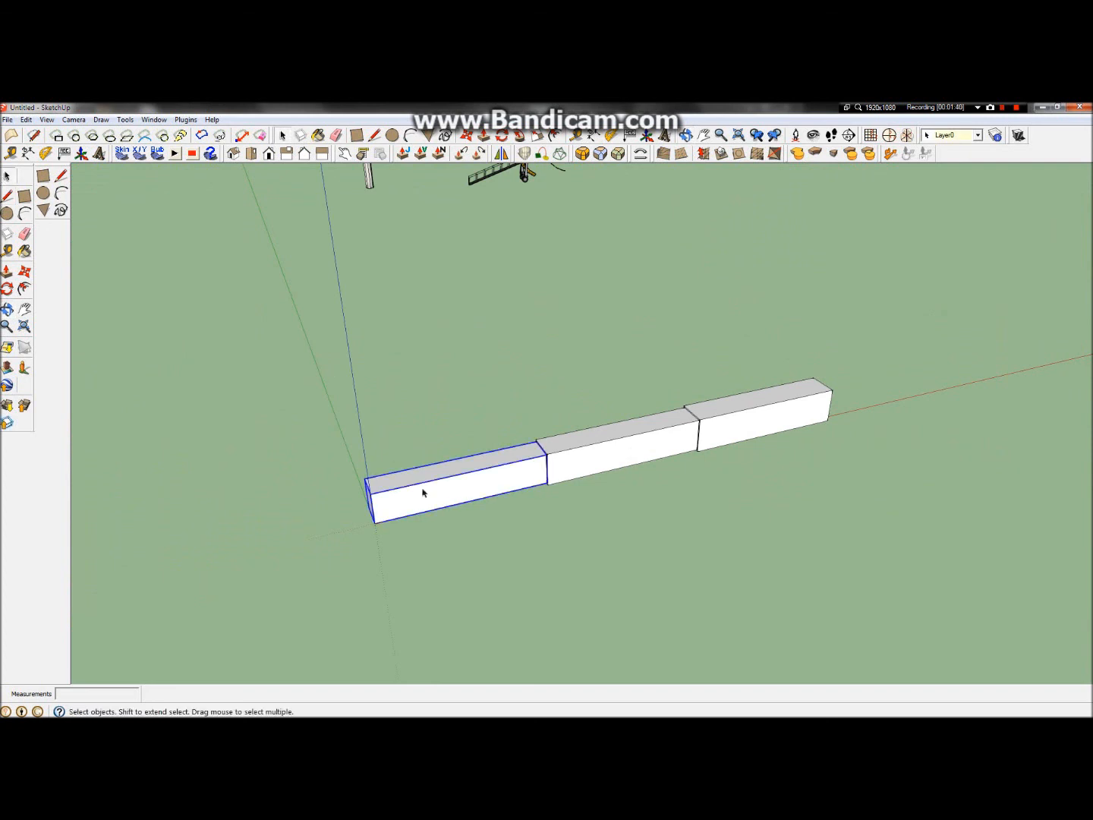
pyautogui.click(415, 488)
pyautogui.scroll(5, 504, 474)
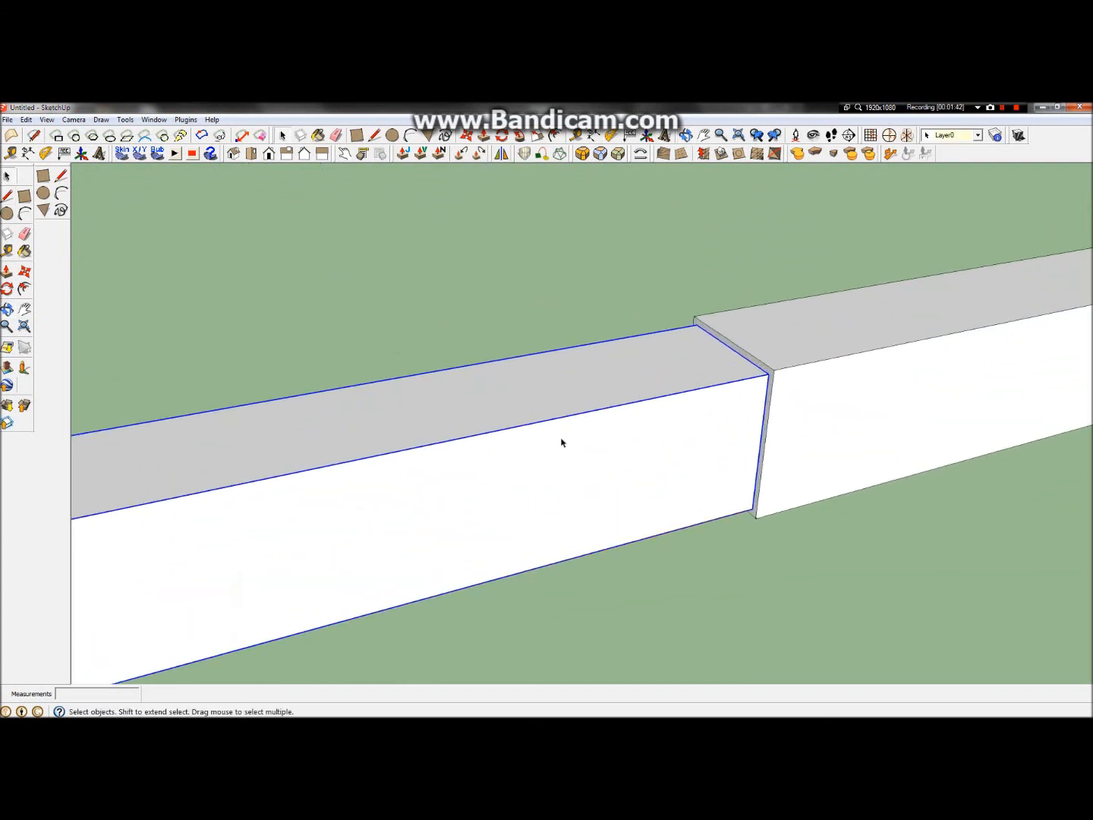
pyautogui.rightClick(562, 443)
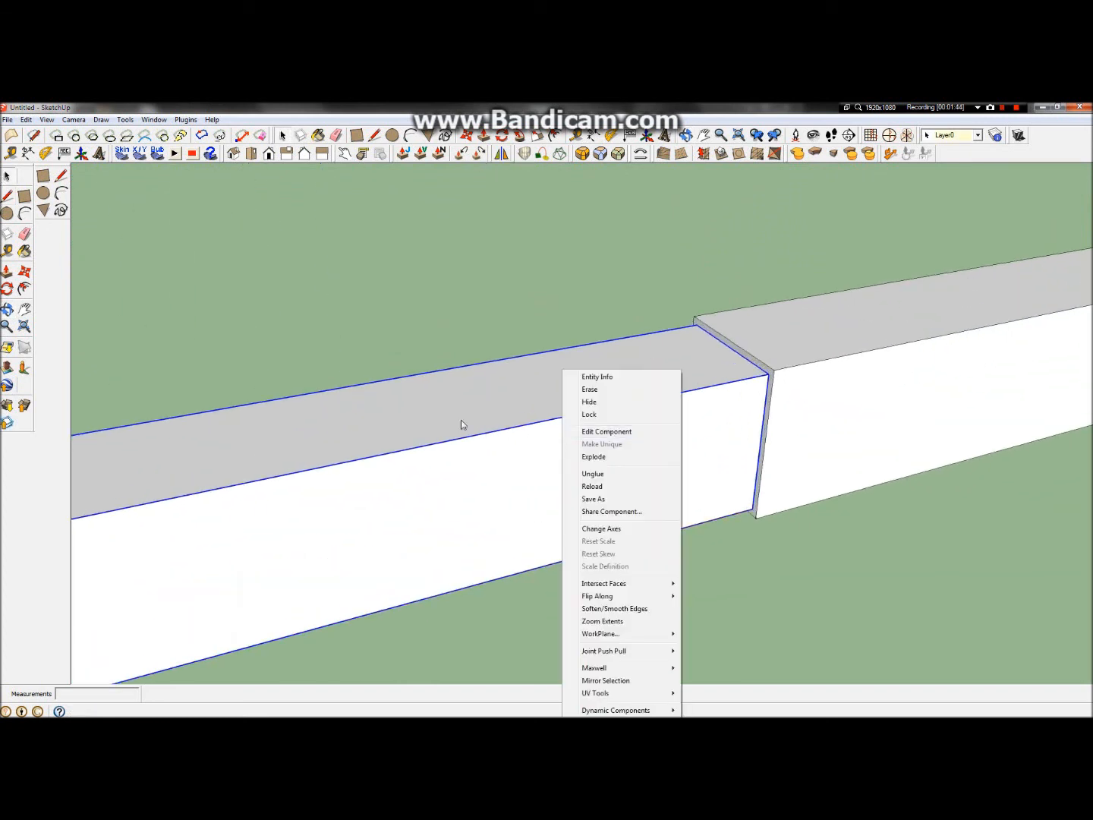
pyautogui.doubleClick(424, 433)
pyautogui.scroll(-6, 424, 434)
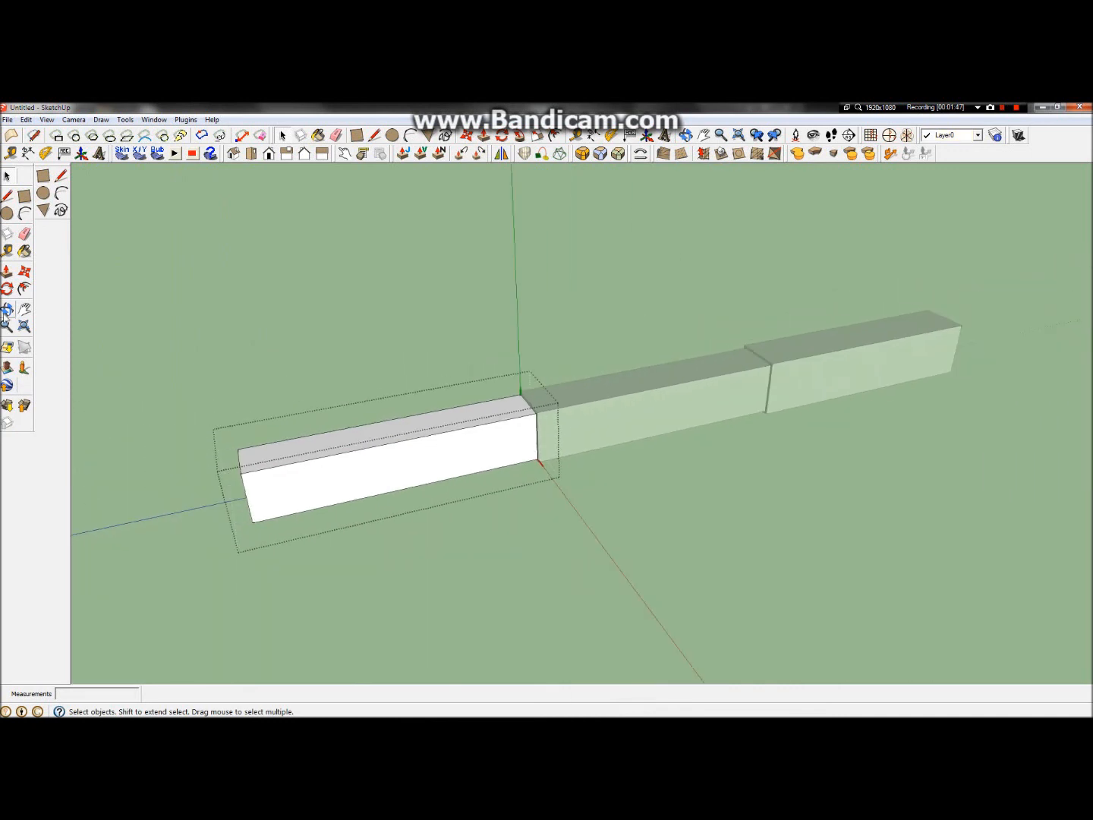
pyautogui.click(515, 495)
# Open the middle section's component for editing, examine its joint with the first section, and close it
pyautogui.doubleClick(612, 387)
pyautogui.scroll(5, 613, 387)
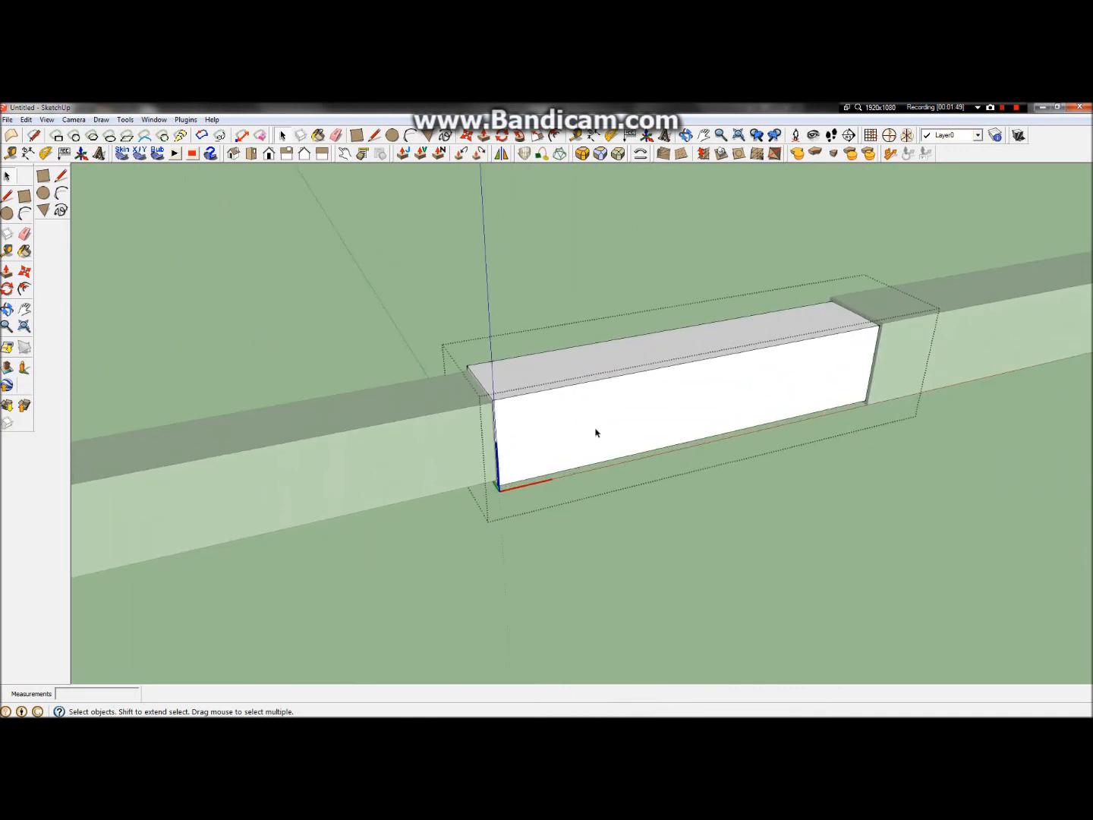
pyautogui.click(8, 310)
pyautogui.scroll(4, 353, 434)
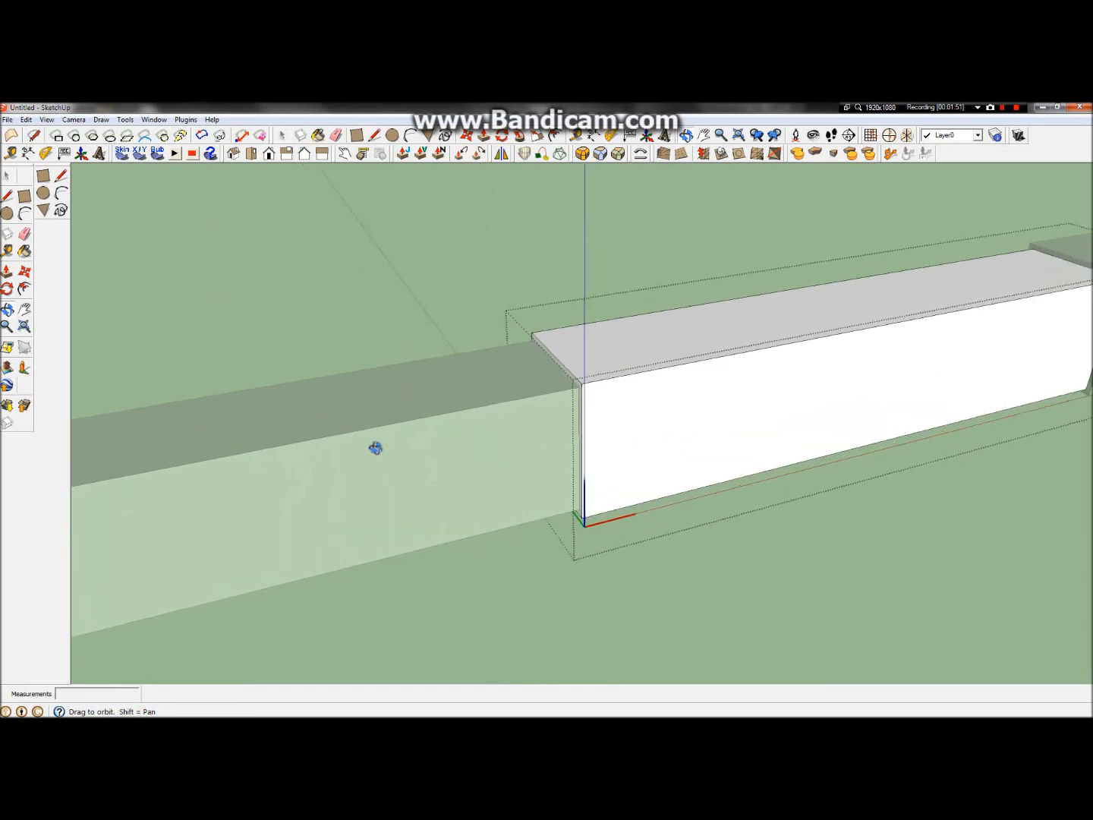
pyautogui.moveTo(439, 470); pyautogui.dragTo(310, 435)
pyautogui.scroll(-8, 311, 435)
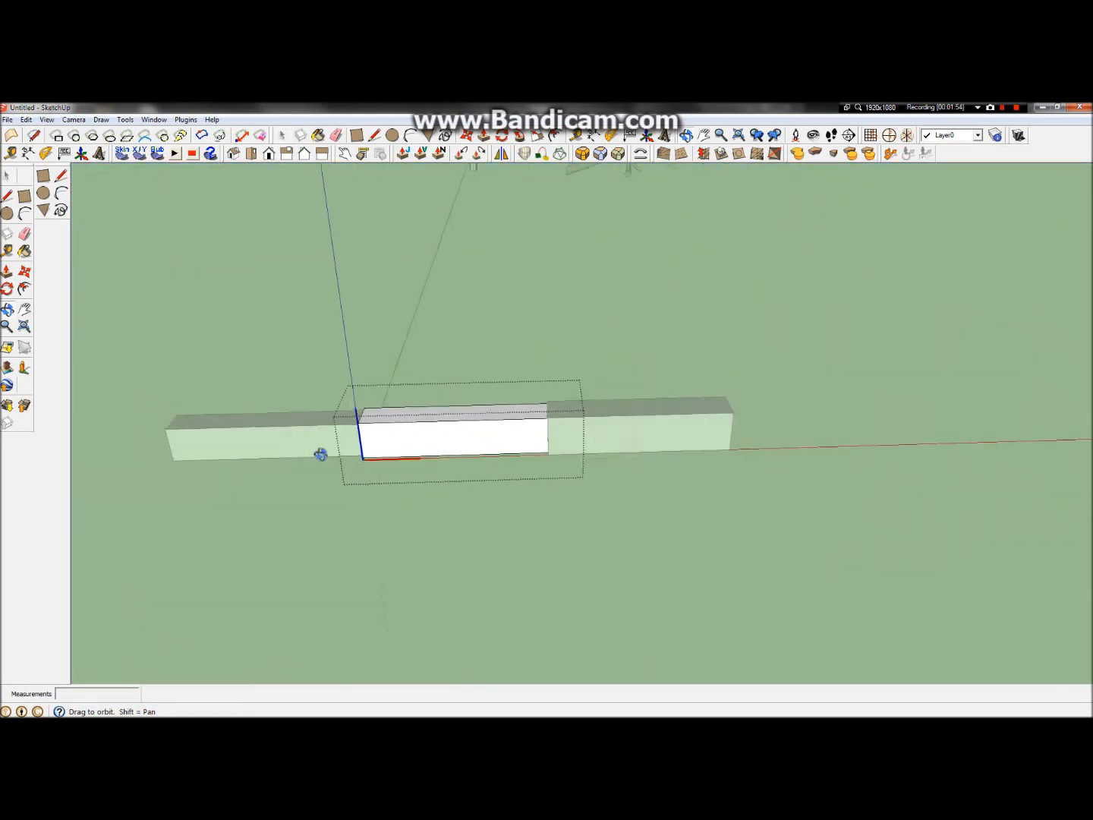
pyautogui.click(7, 176)
pyautogui.click(503, 508)
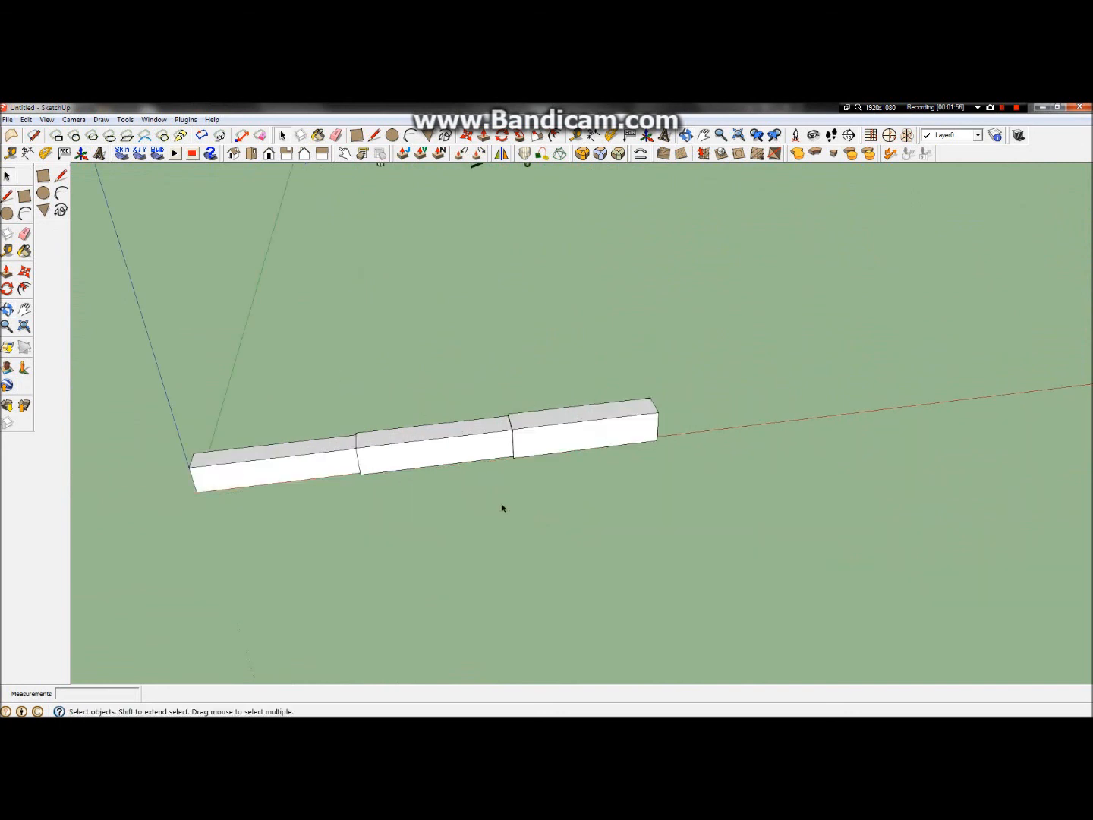
# Move the middle section forward along the green axis, clear of the third section
pyautogui.click(386, 445)
pyautogui.click(24, 271)
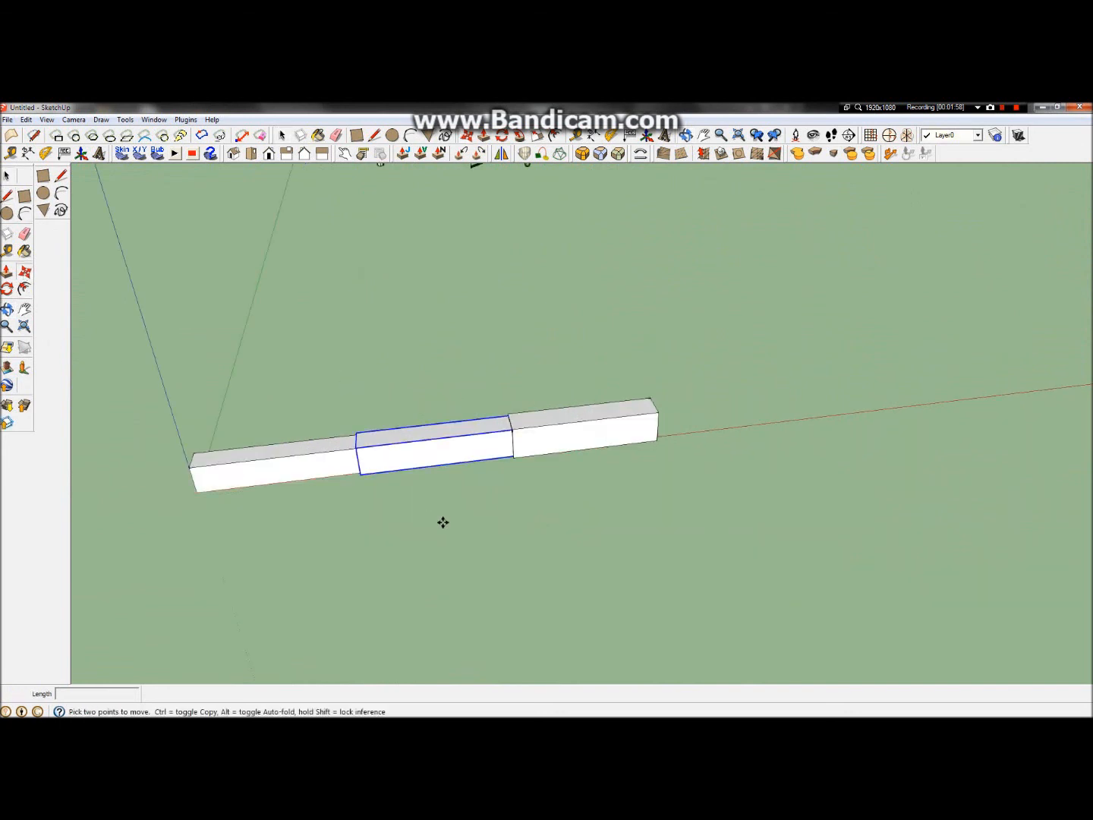
pyautogui.click(432, 434)
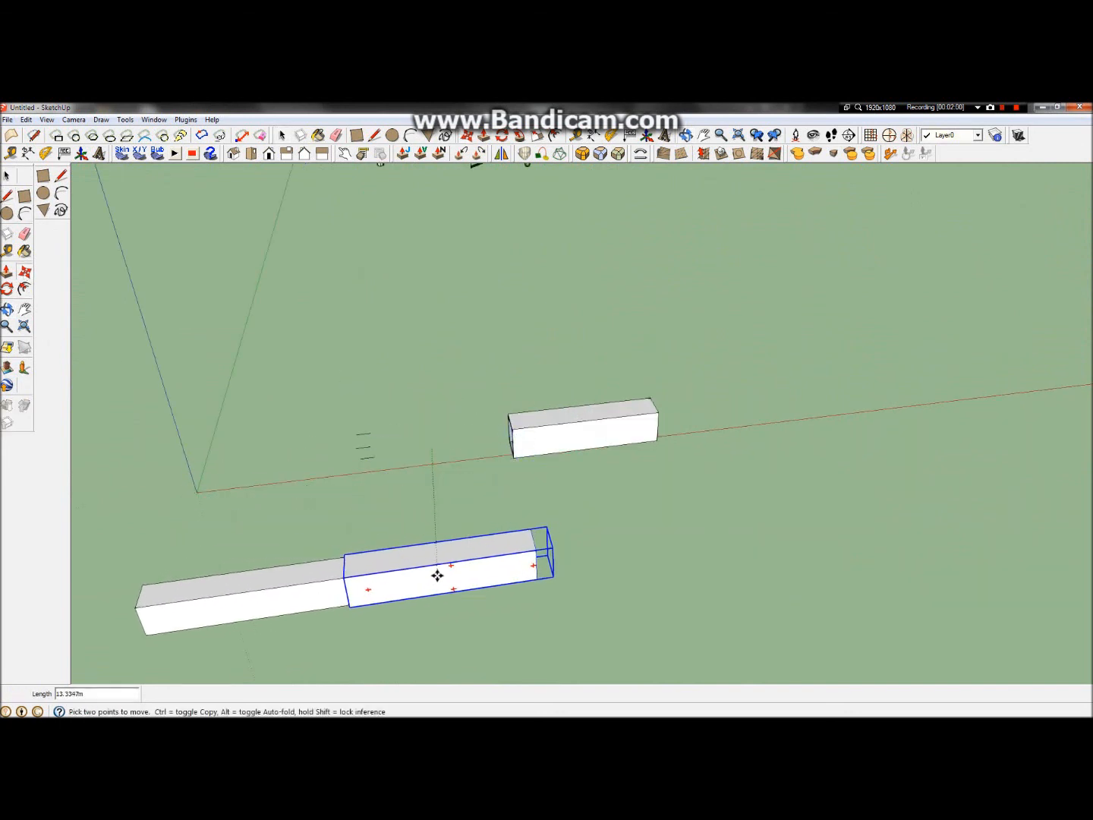
pyautogui.click(435, 554)
pyautogui.press('space')
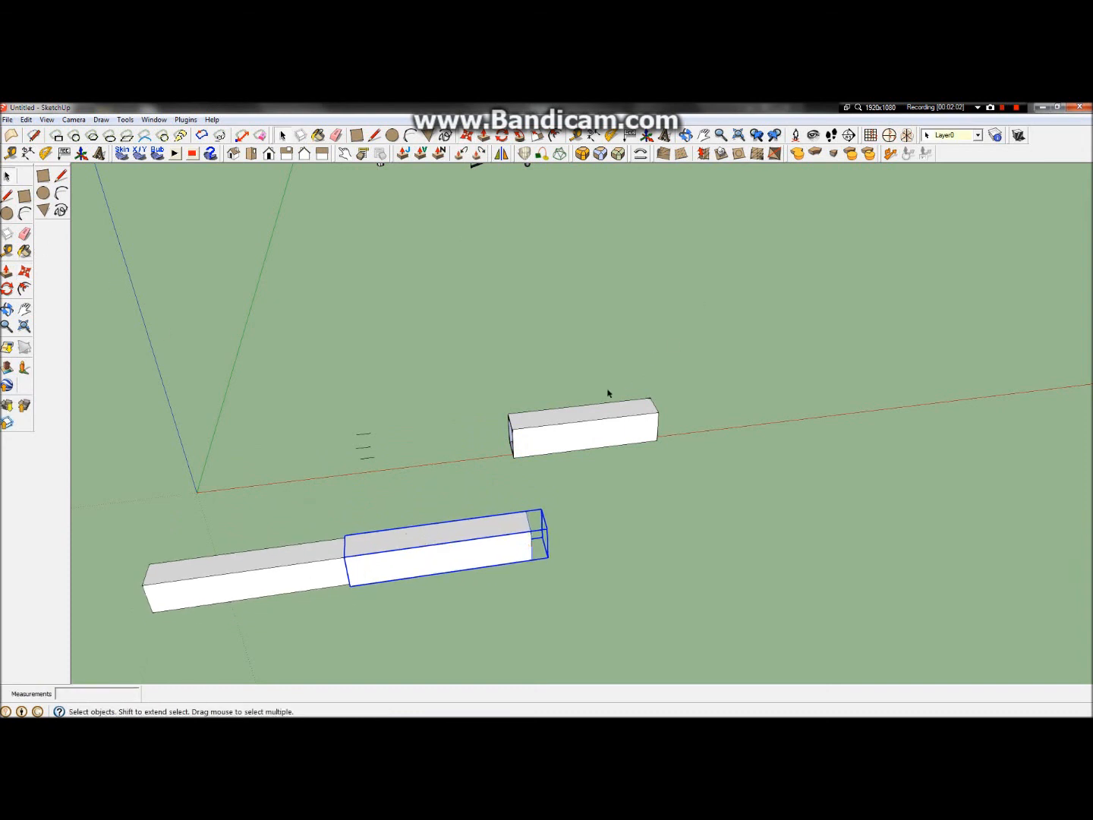
pyautogui.click(563, 436)
pyautogui.click(468, 534)
# Delete the stray edges protruding from the far end of the middle section inside its component
pyautogui.scroll(3, 491, 543)
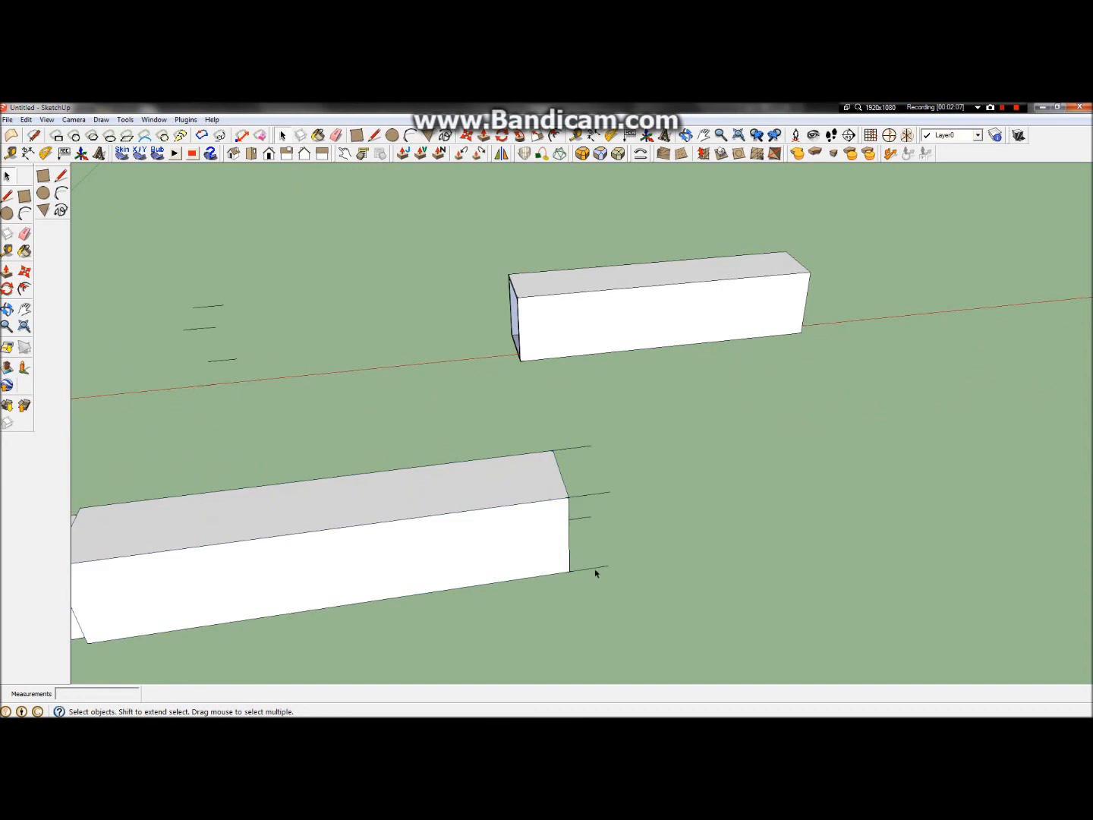
pyautogui.click(579, 558)
pyautogui.moveTo(590, 461); pyautogui.dragTo(591, 451)
pyautogui.click(603, 536)
pyautogui.doubleClick(494, 564)
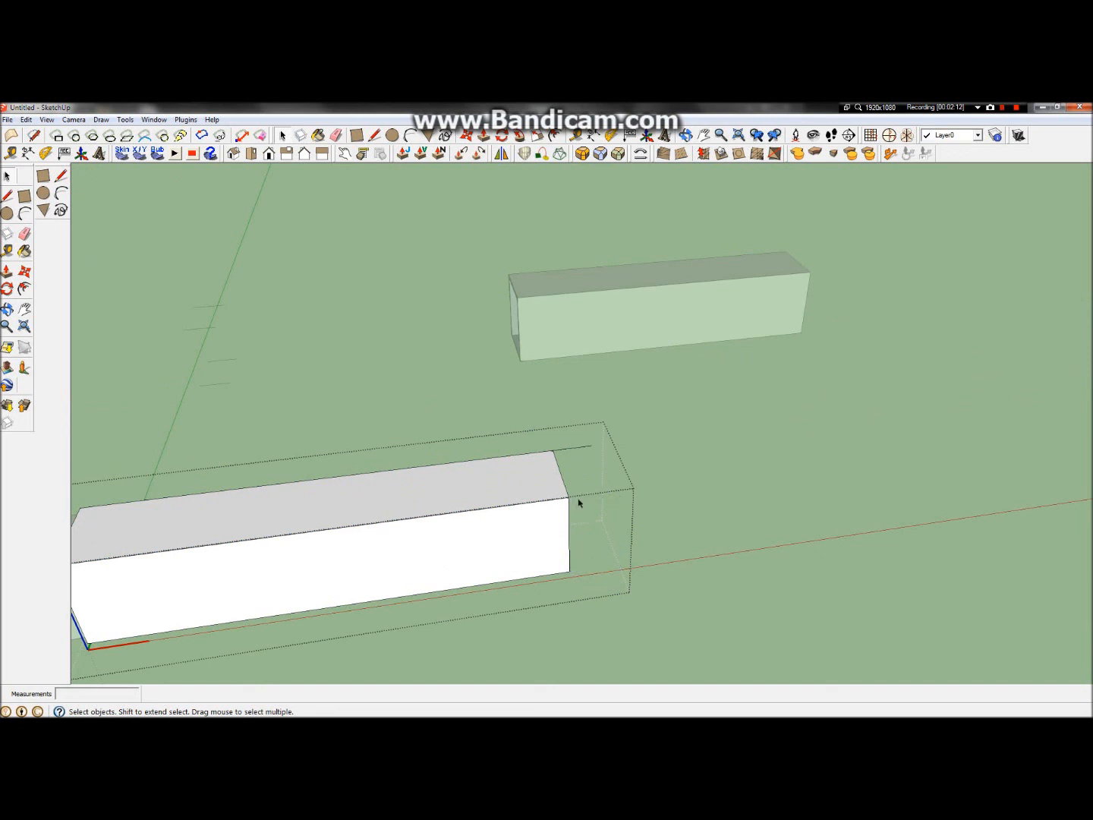
pyautogui.click(581, 448)
pyautogui.press('Delete')
# Close the component and delete the loose edges left beside the red axis at the tunnel's original position
pyautogui.click(373, 409)
pyautogui.moveTo(275, 395); pyautogui.dragTo(160, 279)
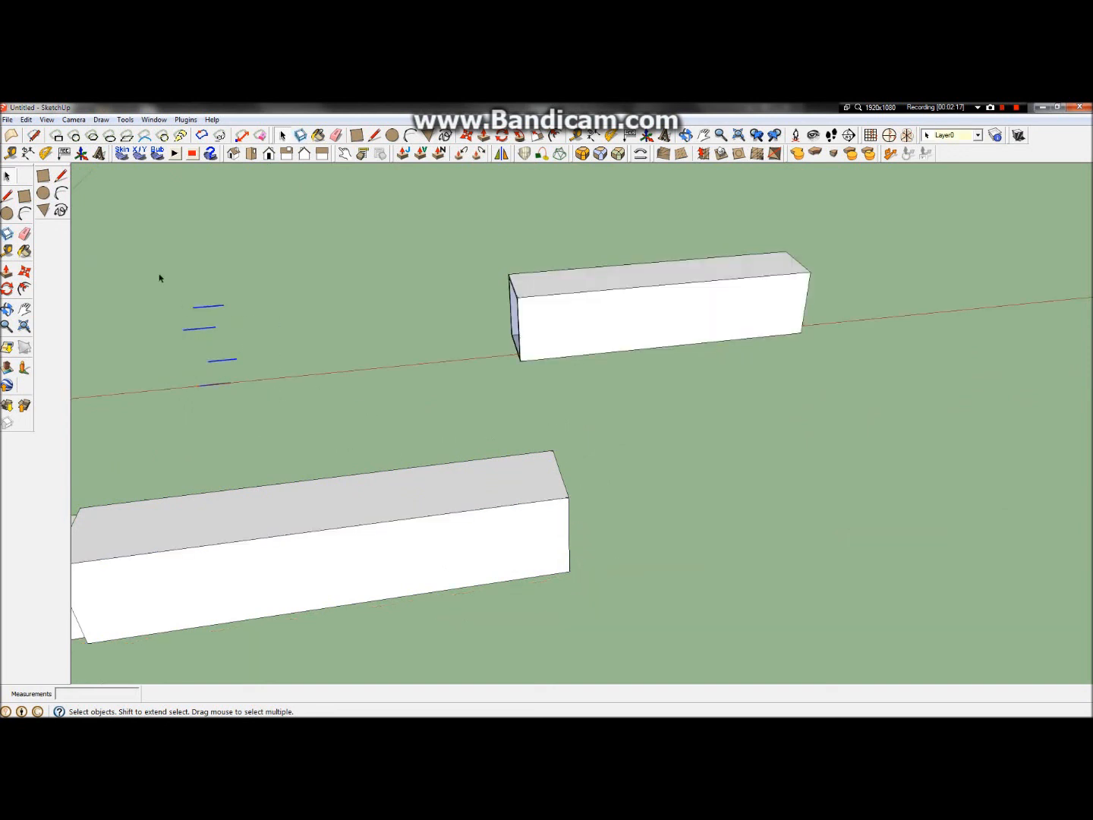
pyautogui.press('Delete')
pyautogui.scroll(-5, 374, 422)
pyautogui.scroll(5, 272, 474)
# Examine the joint between the first and middle sections, and try sliding the middle section back along the first one
pyautogui.click(344, 467)
pyautogui.click(7, 309)
pyautogui.moveTo(532, 425)
pyautogui.mouseDown()
pyautogui.moveTo(563, 414)
pyautogui.moveTo(598, 342)
pyautogui.moveTo(513, 415)
pyautogui.mouseUp()
pyautogui.scroll(10, 513, 416)
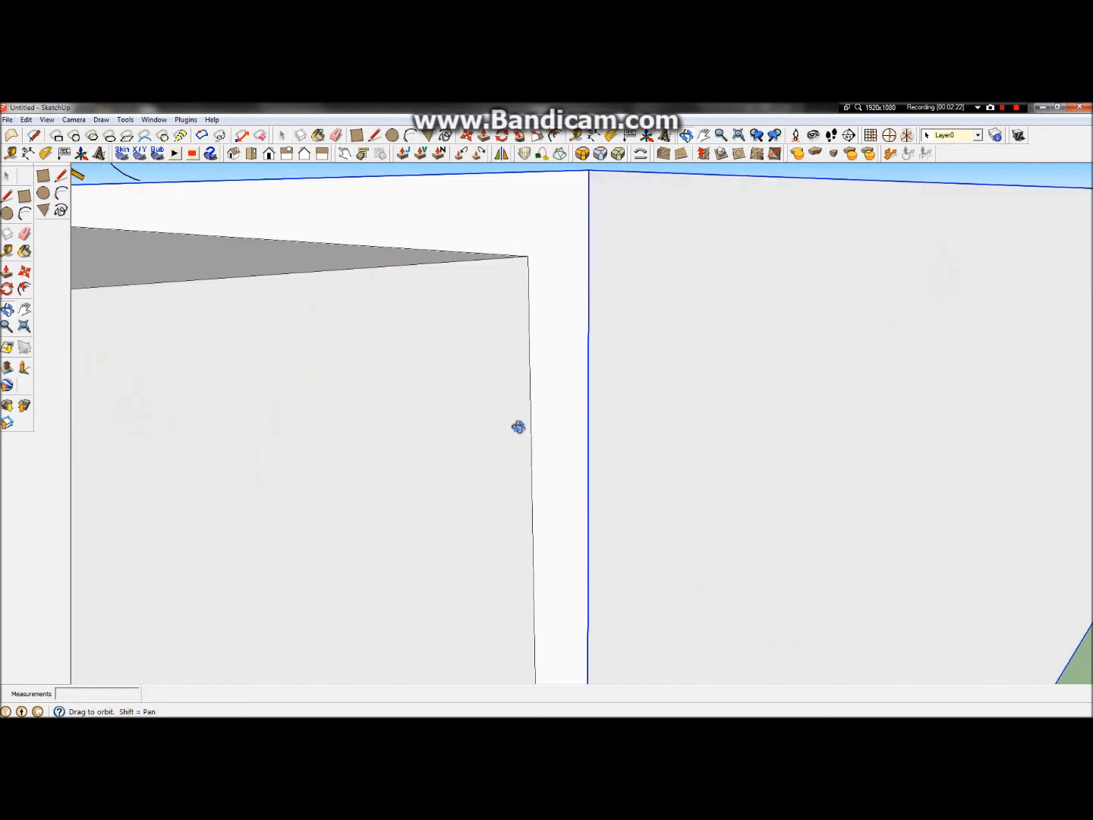
pyautogui.scroll(-10, 523, 436)
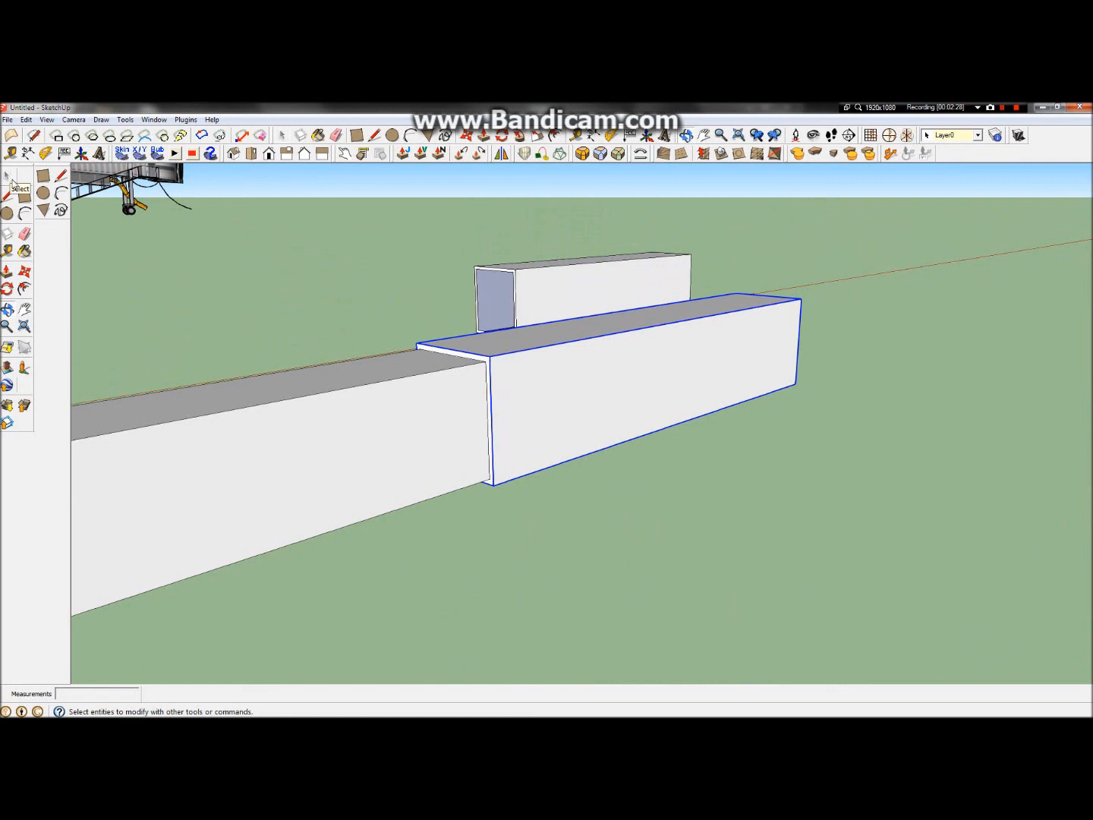
pyautogui.click(25, 270)
pyautogui.click(615, 359)
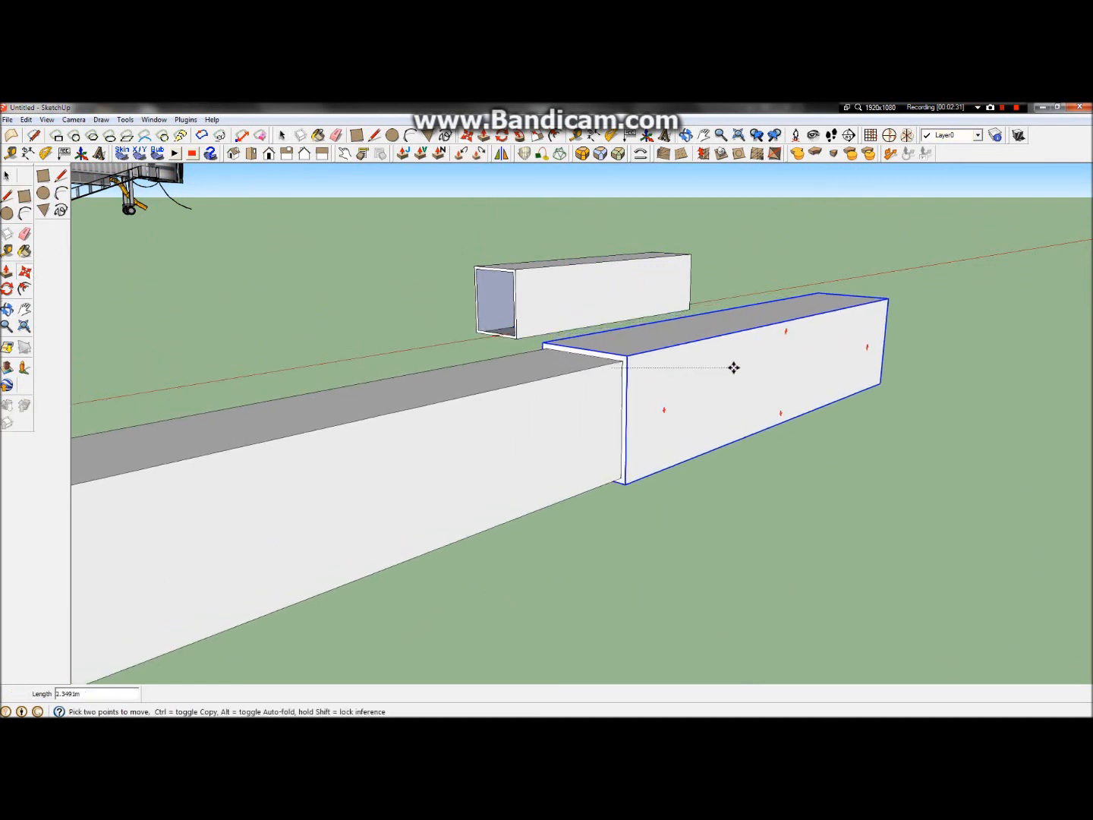
pyautogui.click(228, 384)
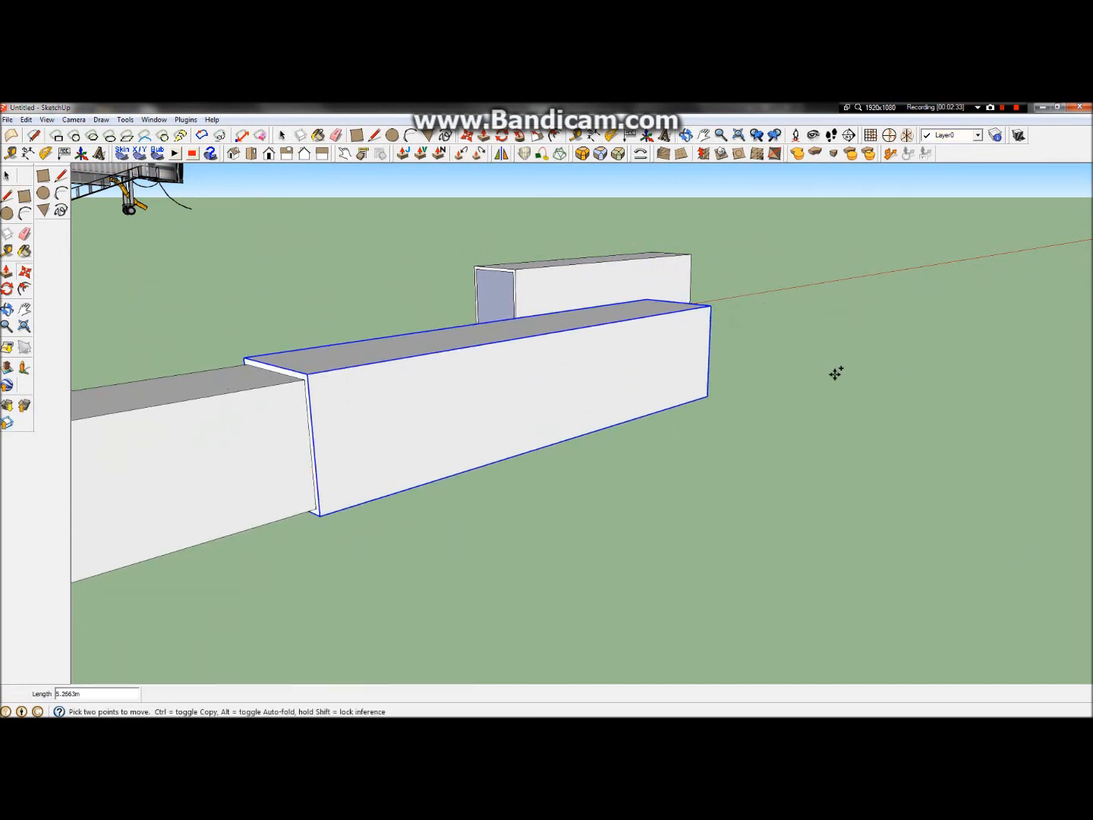
pyautogui.scroll(-3, 531, 389)
pyautogui.scroll(-2, 613, 319)
pyautogui.scroll(5, 476, 447)
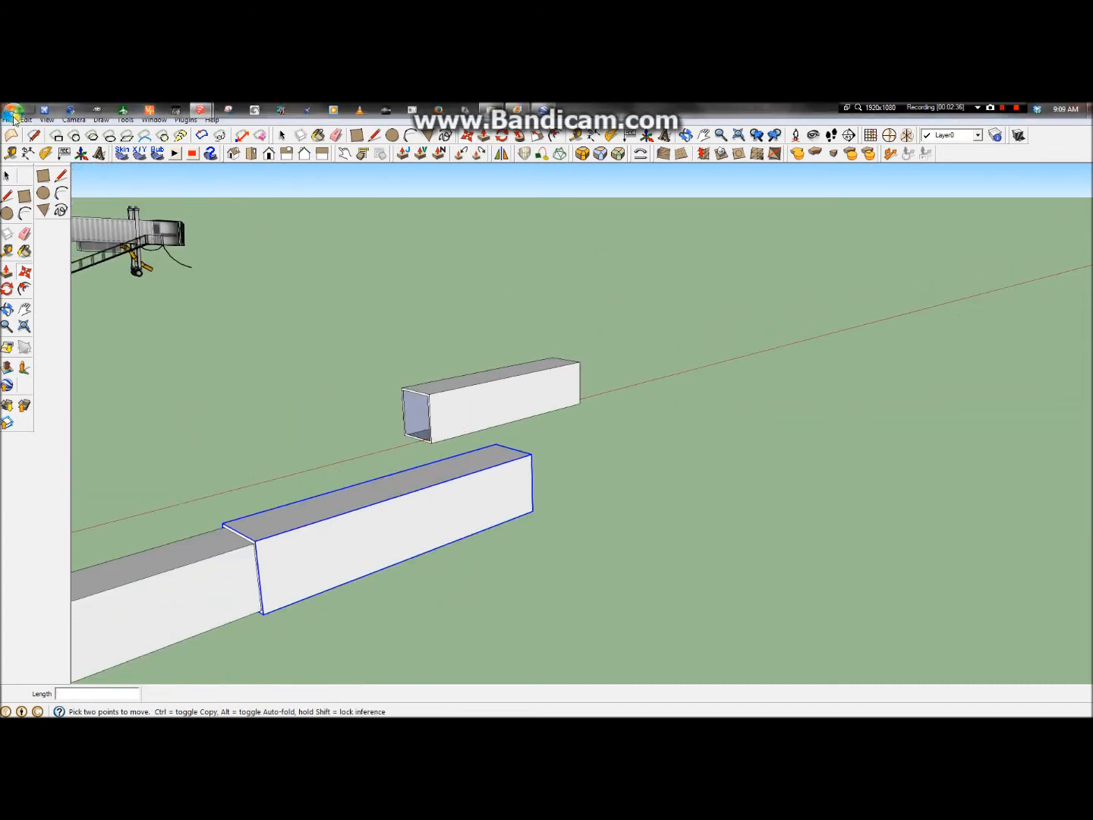
# Open the Components browser and list the components used in the model
pyautogui.click(155, 120)
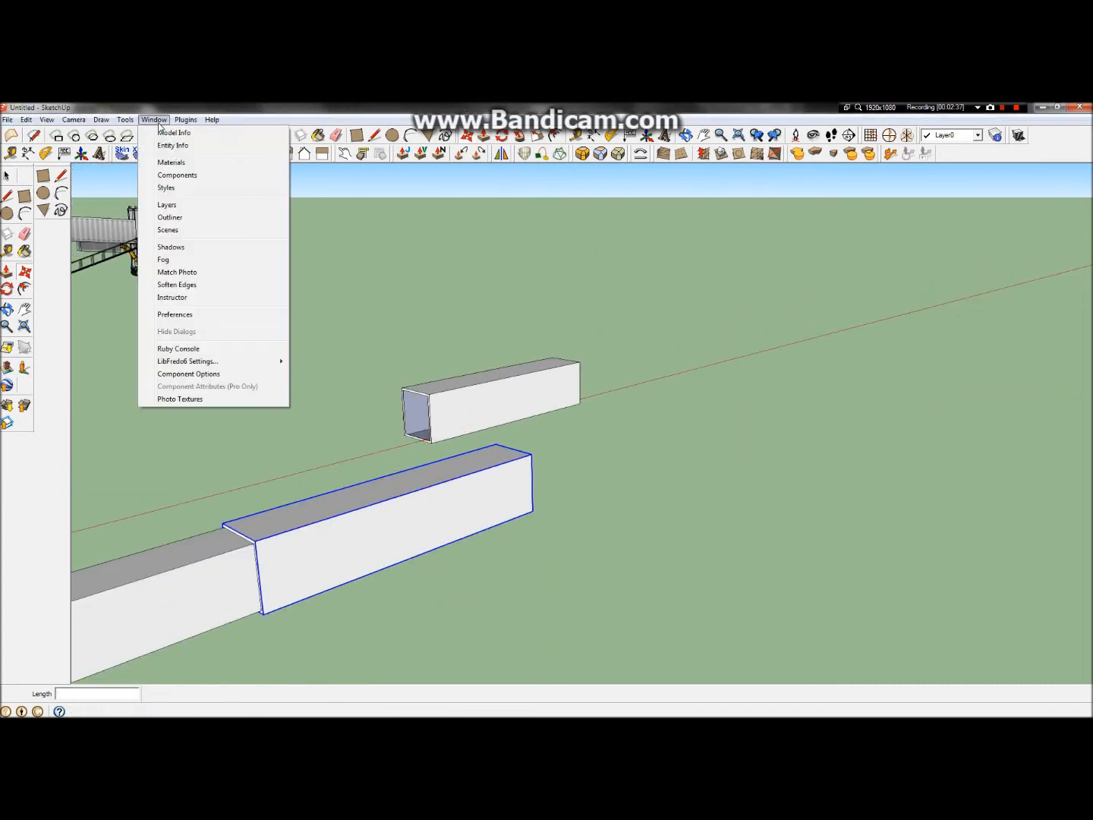
pyautogui.click(195, 175)
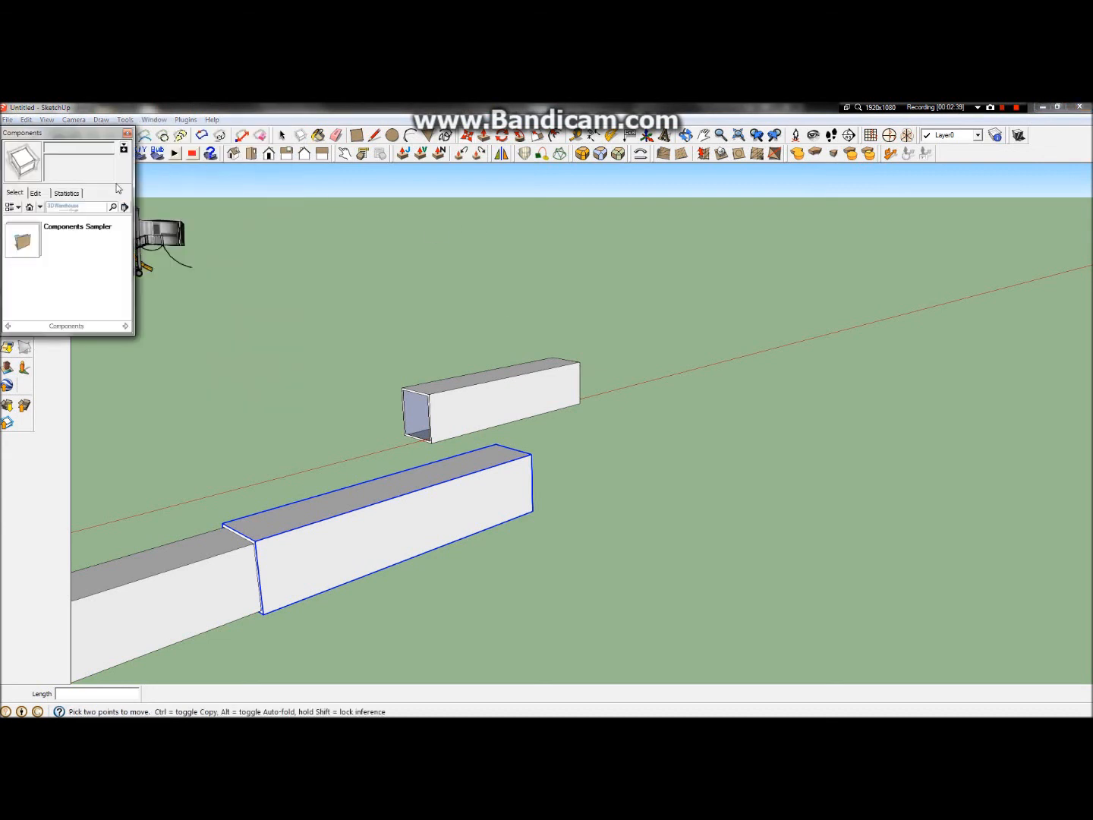
pyautogui.click(35, 194)
pyautogui.click(15, 193)
pyautogui.click(30, 208)
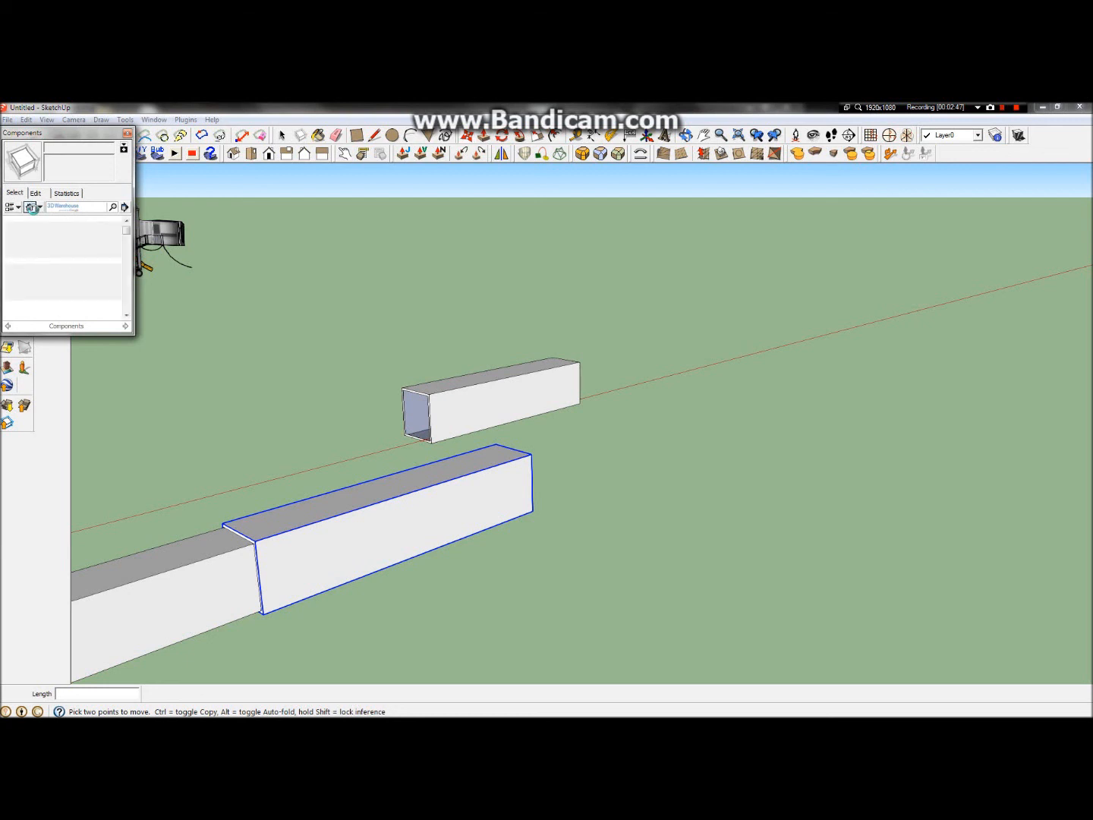
# Insert a new instance of the Box_2 component beside the red axis, in front of the third section's open end
pyautogui.moveTo(126, 235)
pyautogui.mouseDown()
pyautogui.moveTo(126, 249)
pyautogui.moveTo(126, 237)
pyautogui.mouseUp()
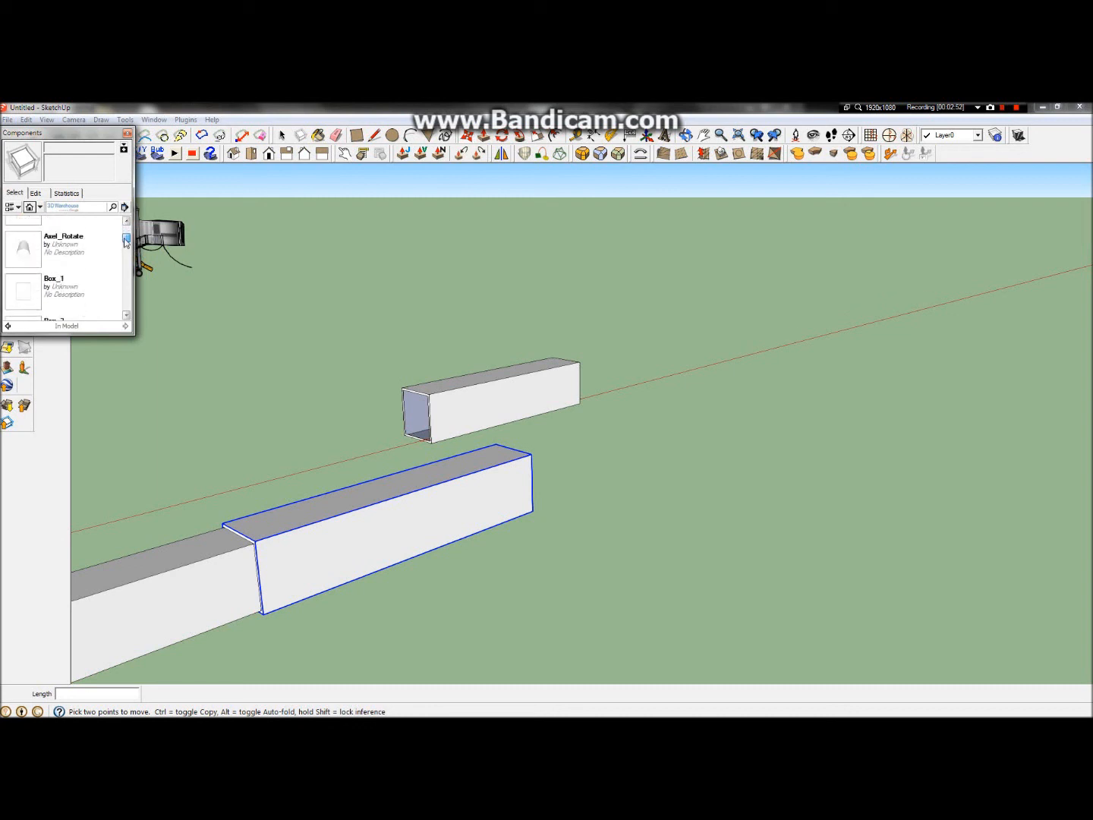
pyautogui.click(90, 282)
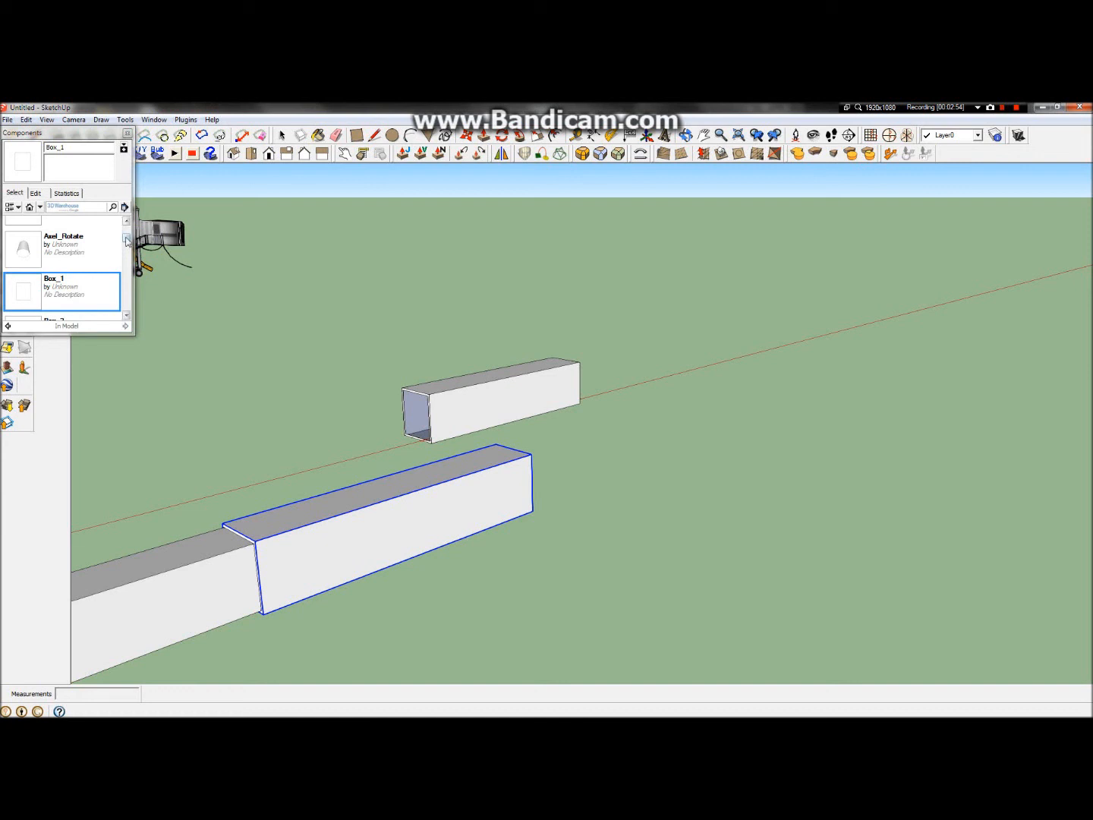
pyautogui.moveTo(126, 240); pyautogui.dragTo(127, 242)
pyautogui.click(85, 265)
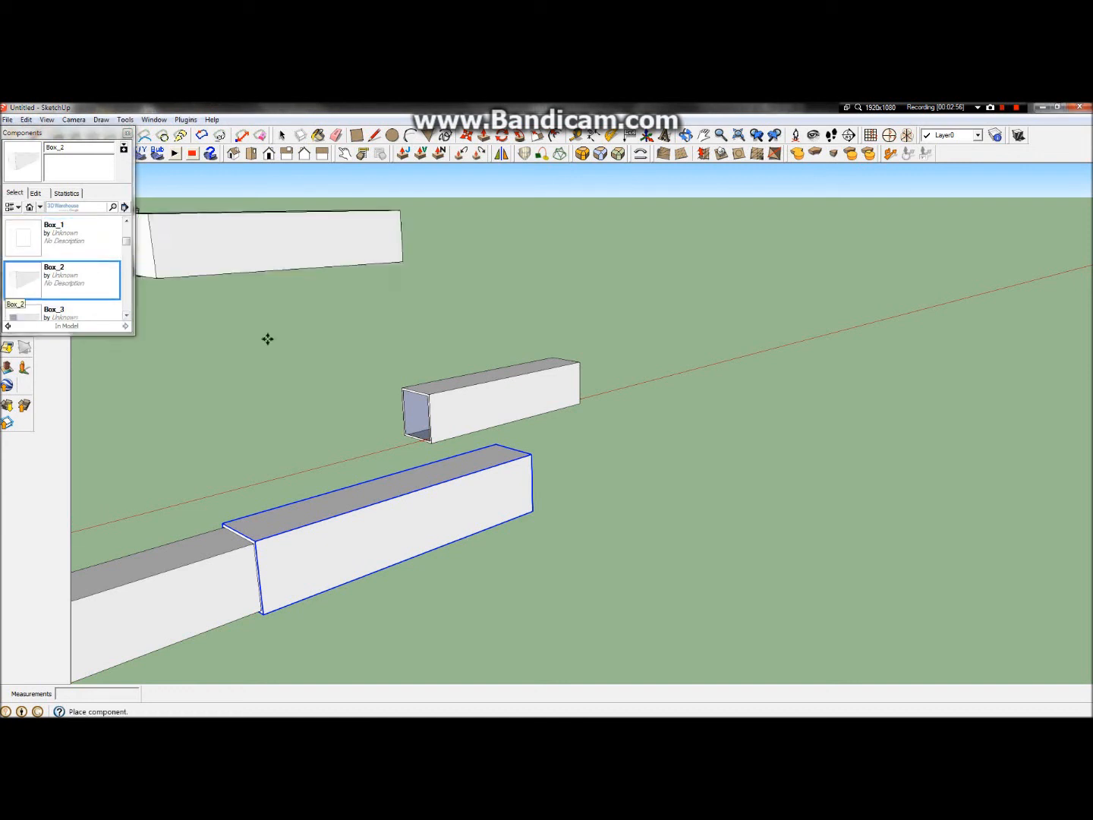
pyautogui.click(166, 496)
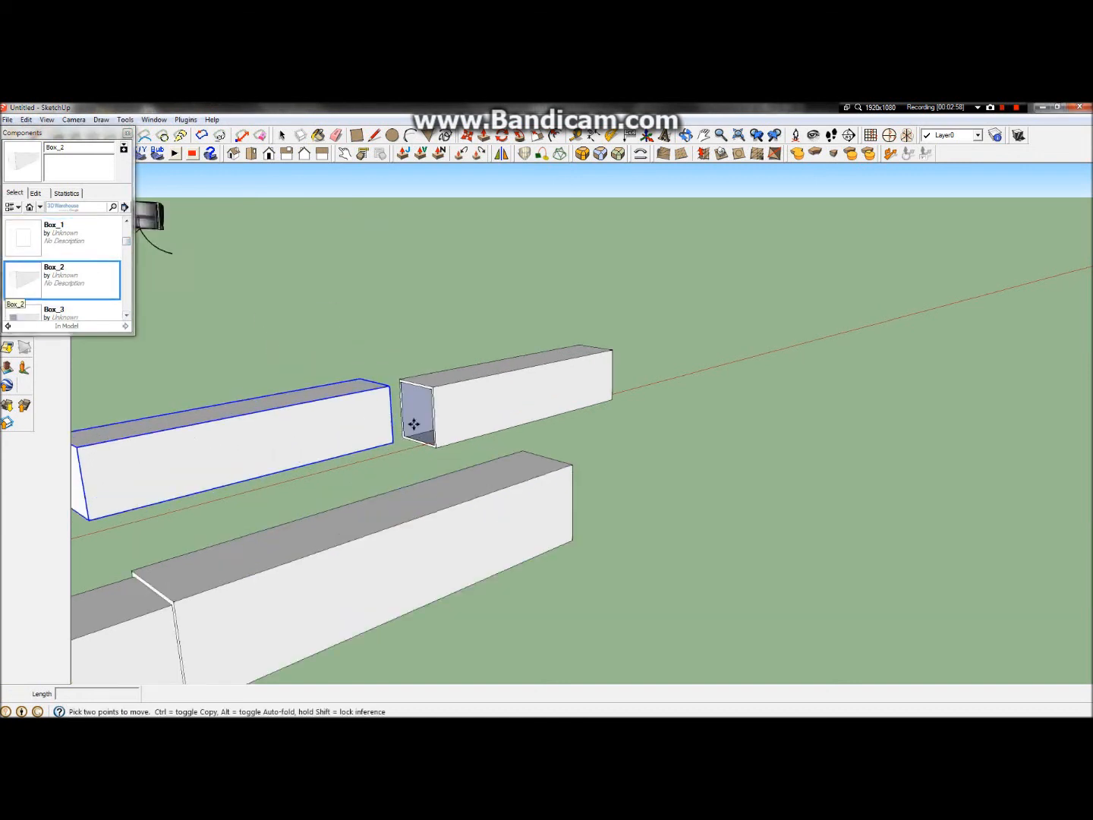
pyautogui.scroll(6, 412, 424)
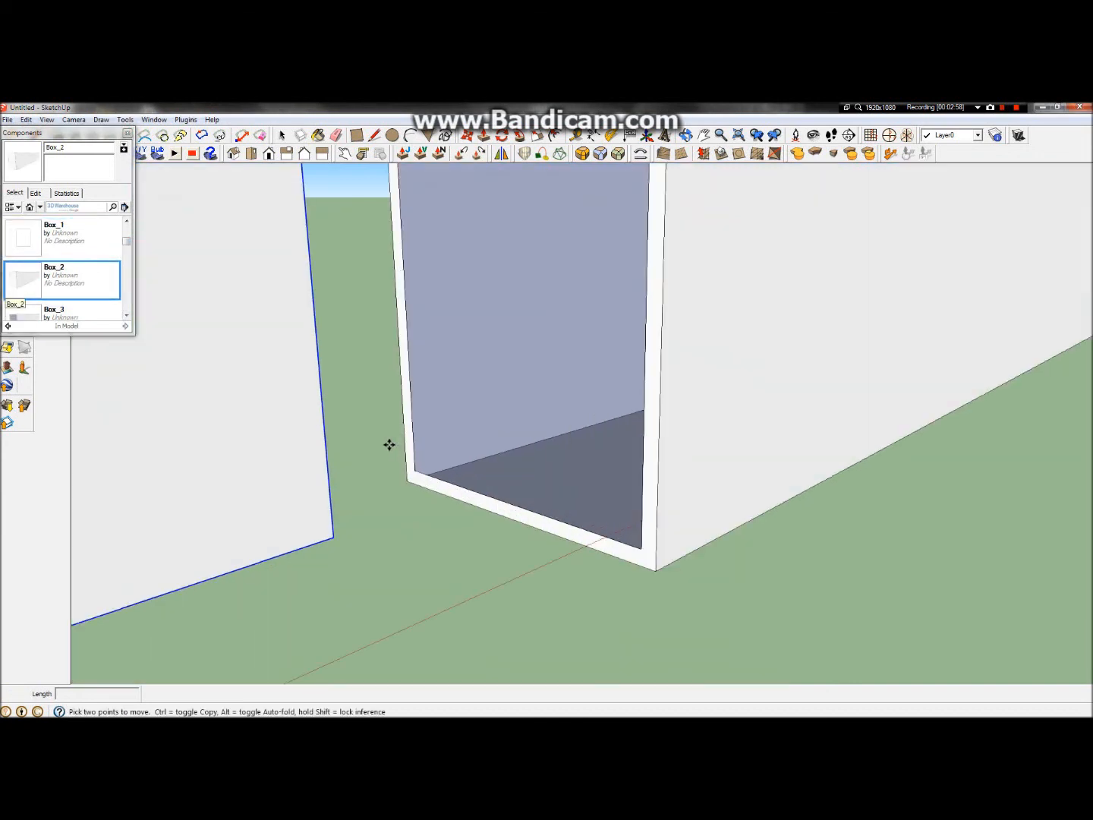
pyautogui.click(332, 537)
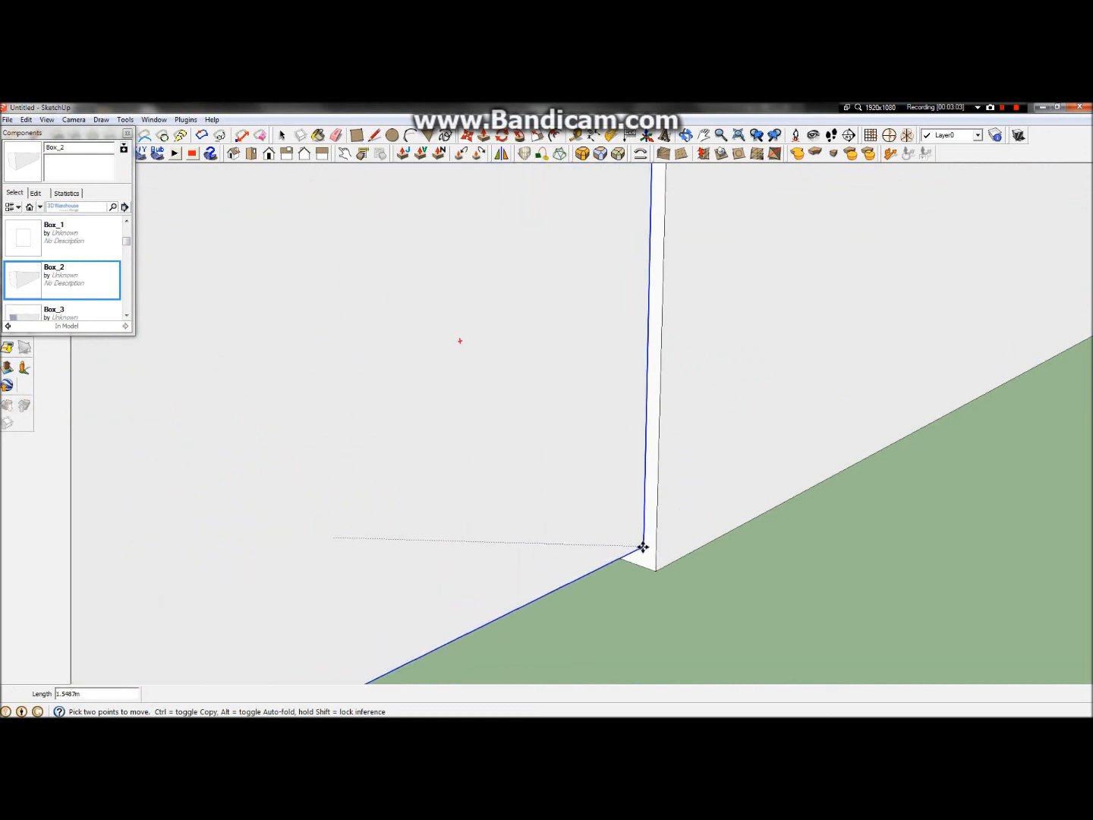
pyautogui.scroll(2, 642, 543)
pyautogui.scroll(4, 637, 556)
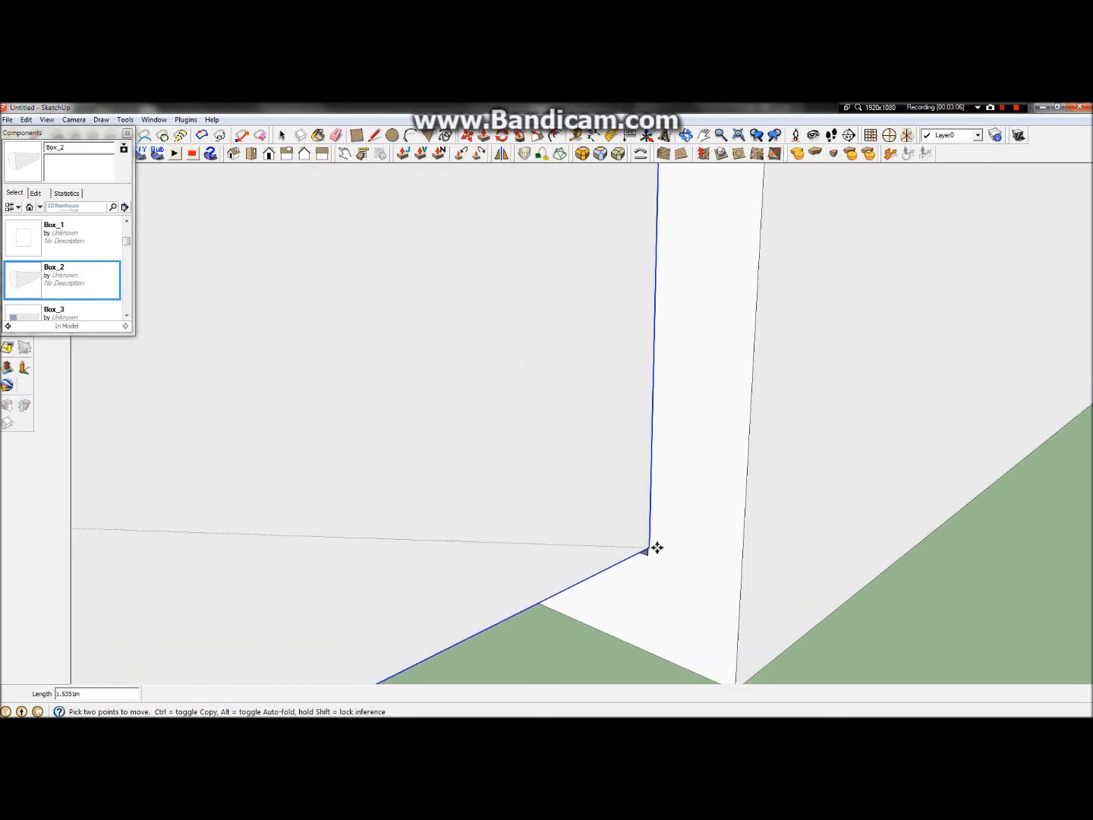
pyautogui.scroll(4, 646, 551)
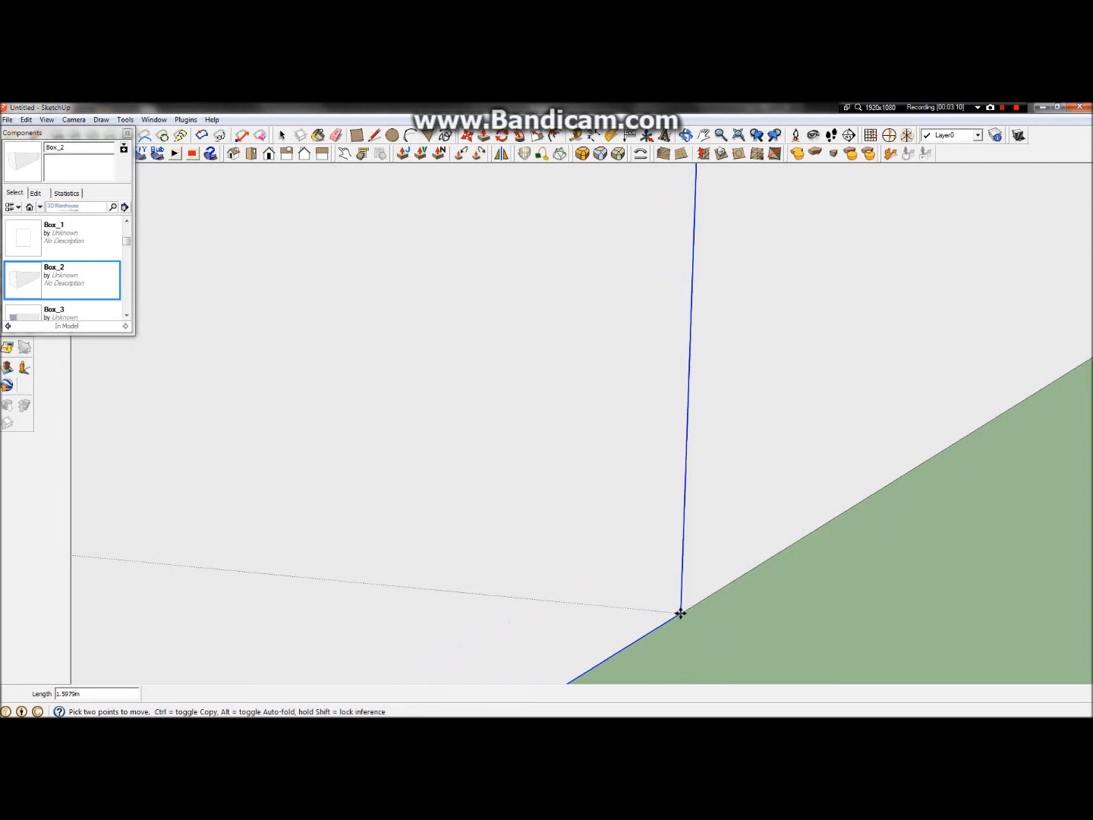
pyautogui.scroll(-3, 564, 590)
pyautogui.scroll(-5, 564, 591)
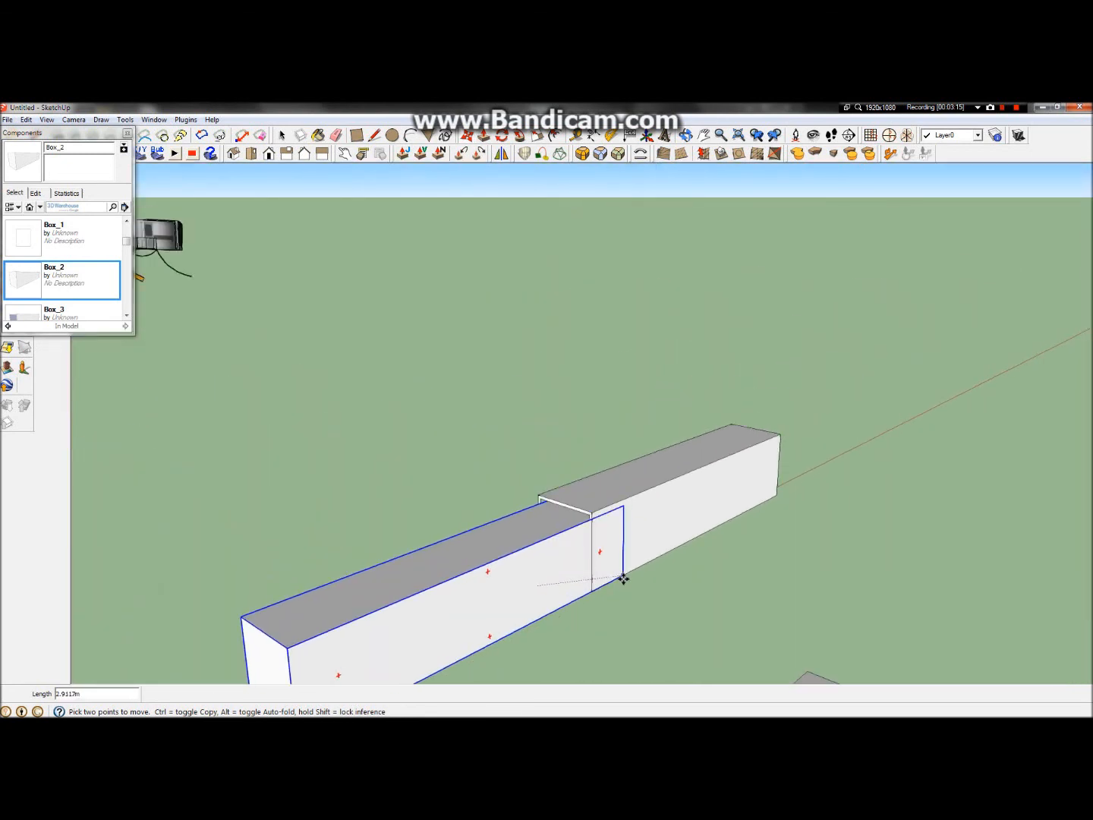
# Move the new Box_2 section by its upper corner so that it fits into the third section's open end
pyautogui.scroll(5, 575, 562)
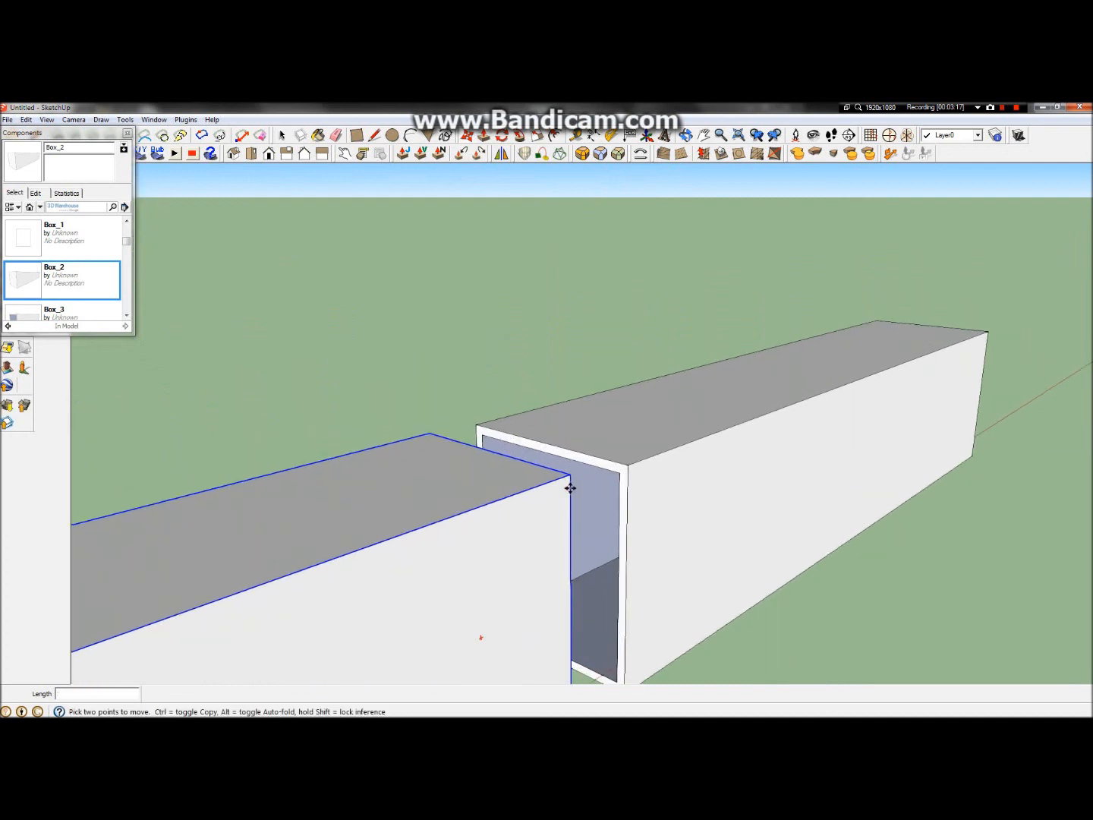
pyautogui.click(641, 463)
pyautogui.scroll(-5, 531, 447)
pyautogui.scroll(-3, 666, 432)
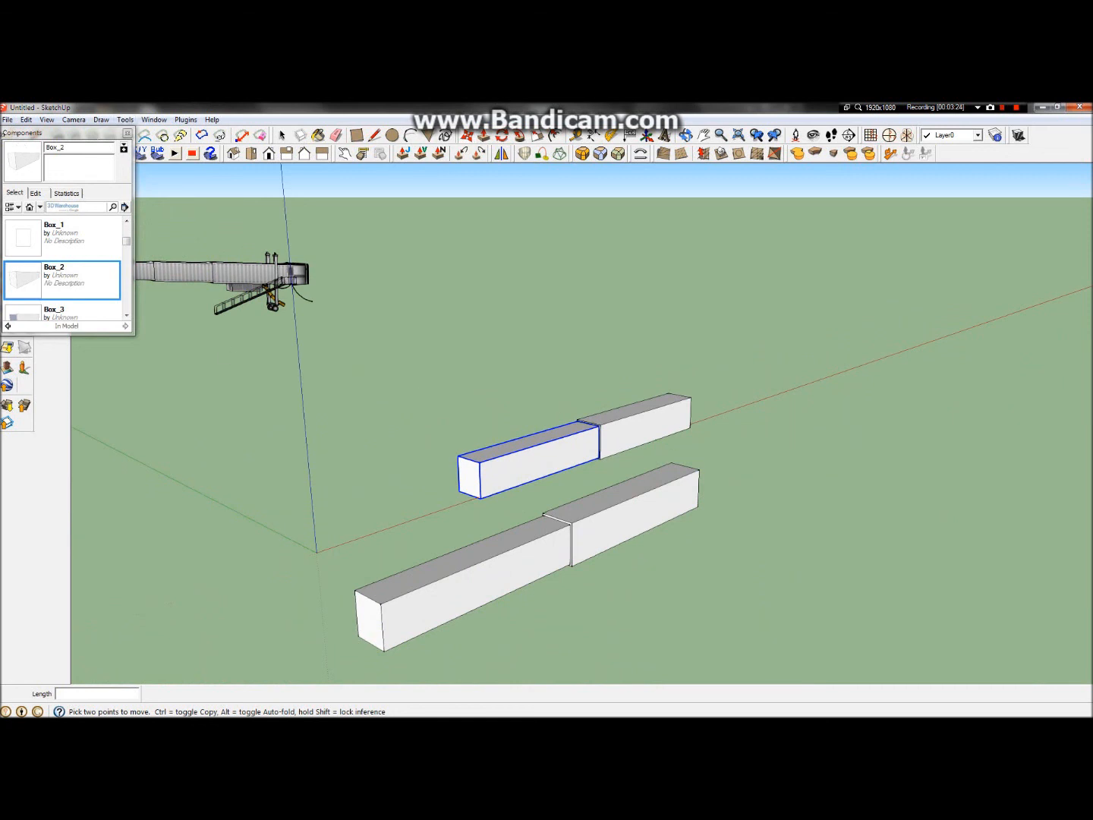
# Move the Components window clear of the toolbars and delete the old middle section attached to the first section
pyautogui.moveTo(6, 137); pyautogui.dragTo(124, 172)
pyautogui.click(6, 176)
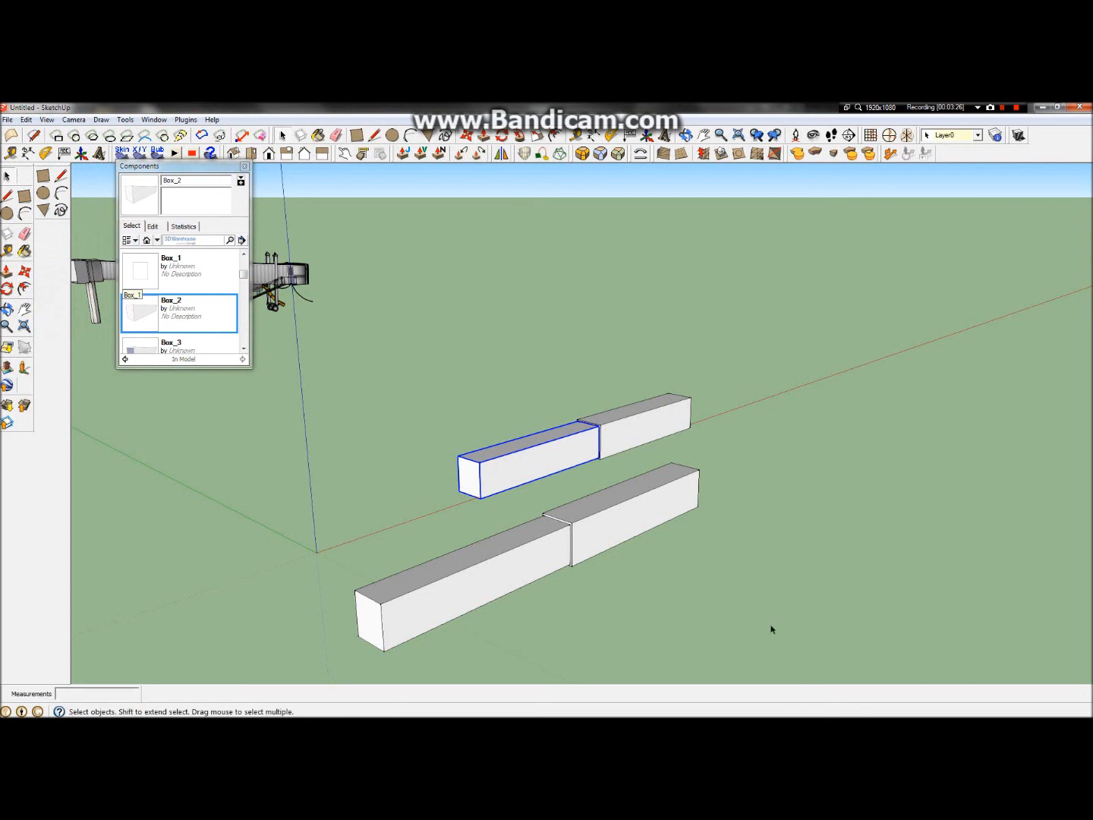
pyautogui.click(613, 551)
pyautogui.press('Delete')
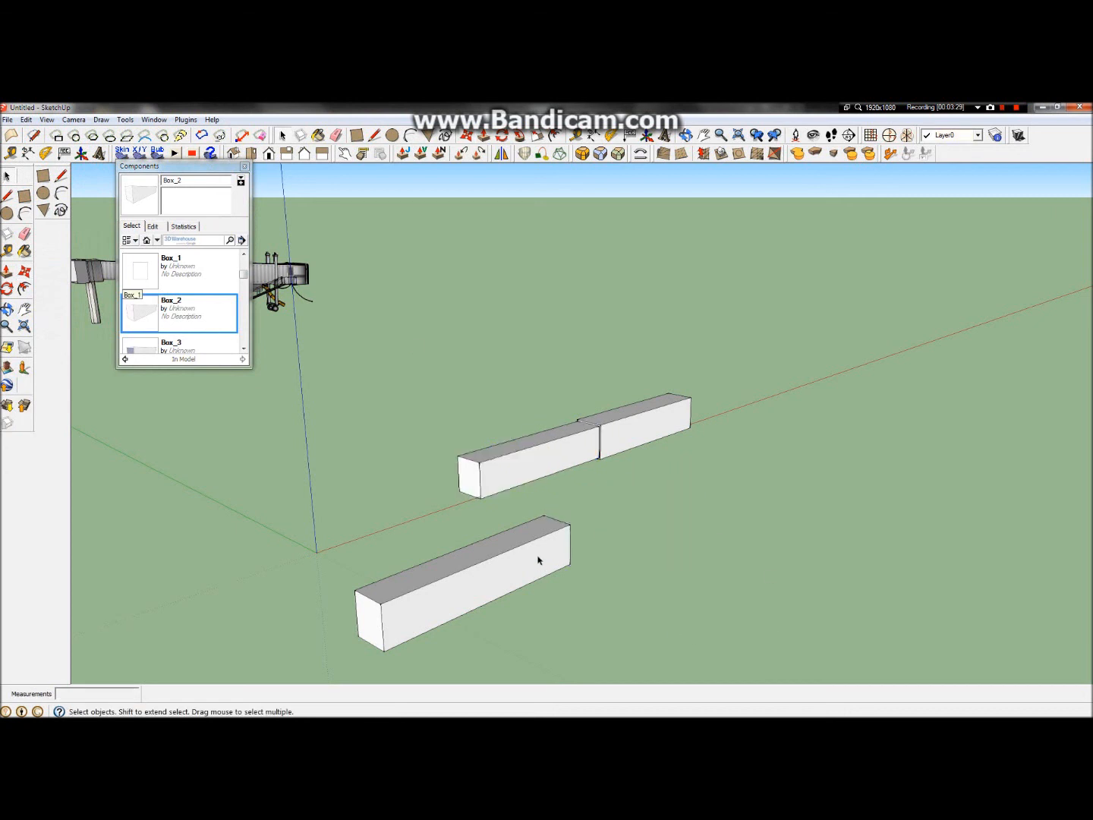
# Move the first section by its upper end corner to the matching corner of the new middle section's near end
pyautogui.scroll(1, 538, 559)
pyautogui.click(471, 564)
pyautogui.click(24, 272)
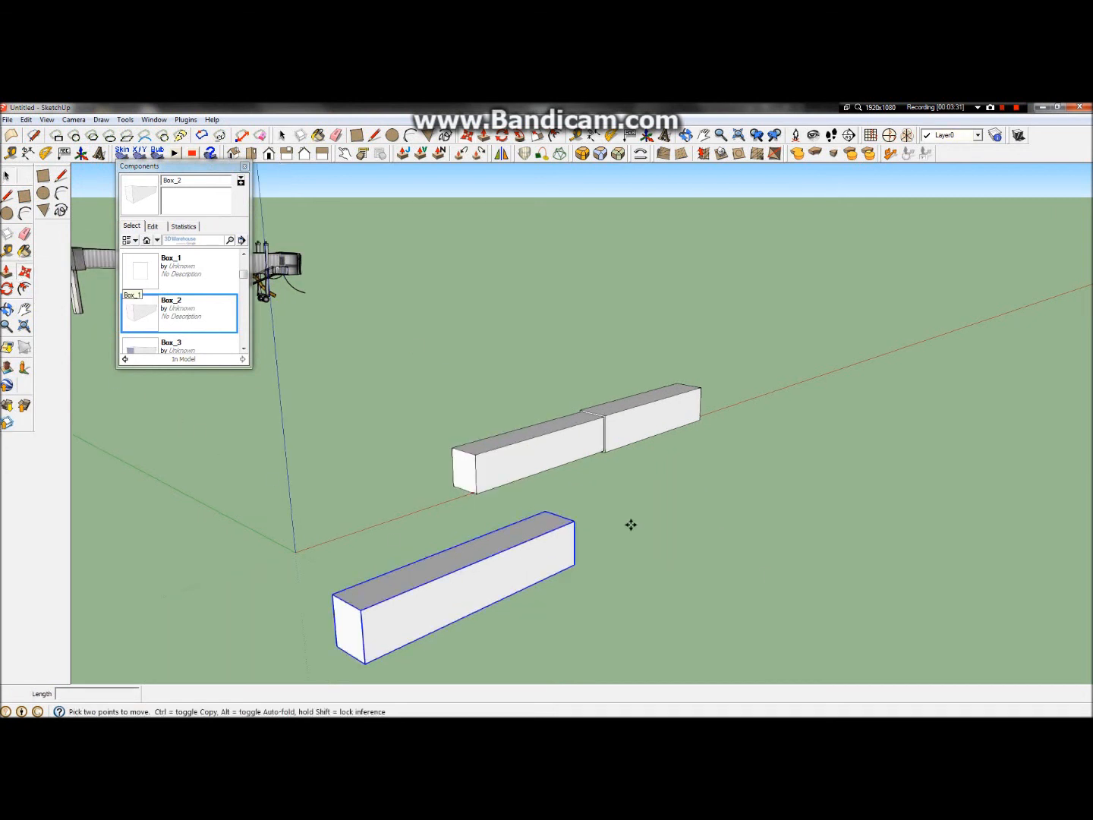
pyautogui.click(571, 523)
pyautogui.scroll(2, 478, 467)
pyautogui.scroll(2, 475, 460)
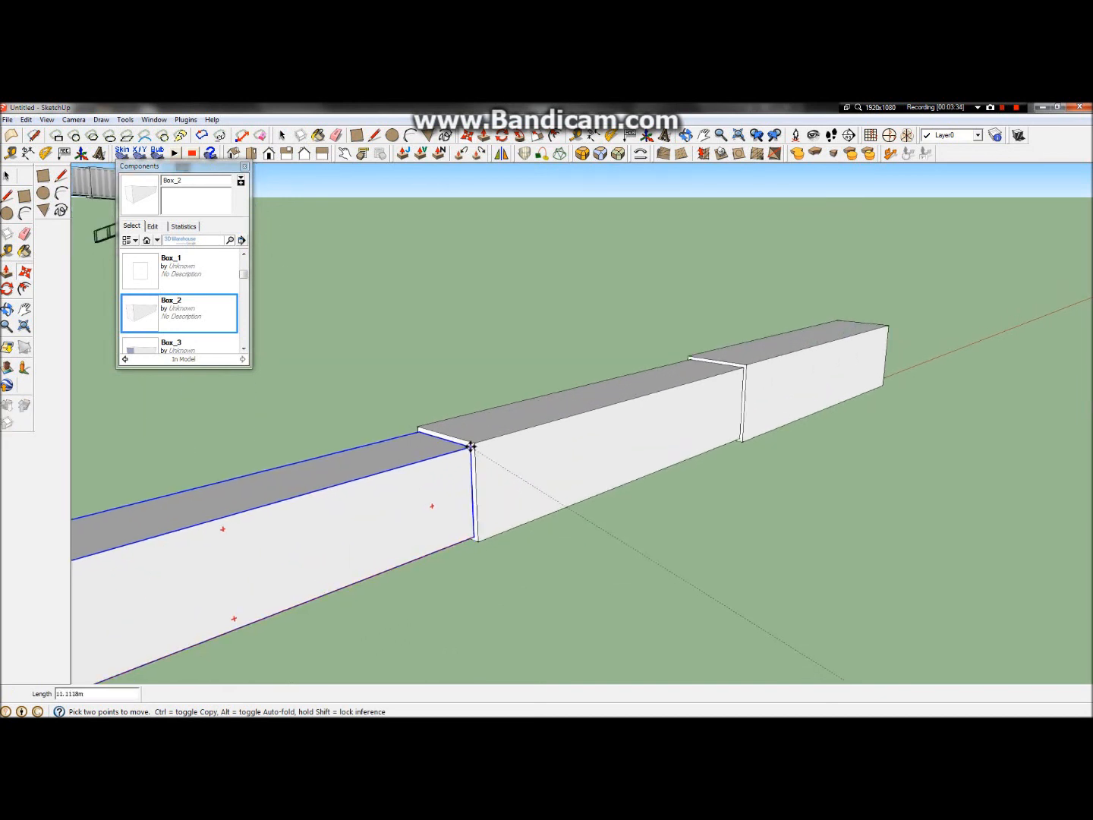
pyautogui.click(470, 455)
# Inset the first section from the middle section by moving it 0.1 m along the green axis and 0.1 m down the blue axis
pyautogui.click(454, 492)
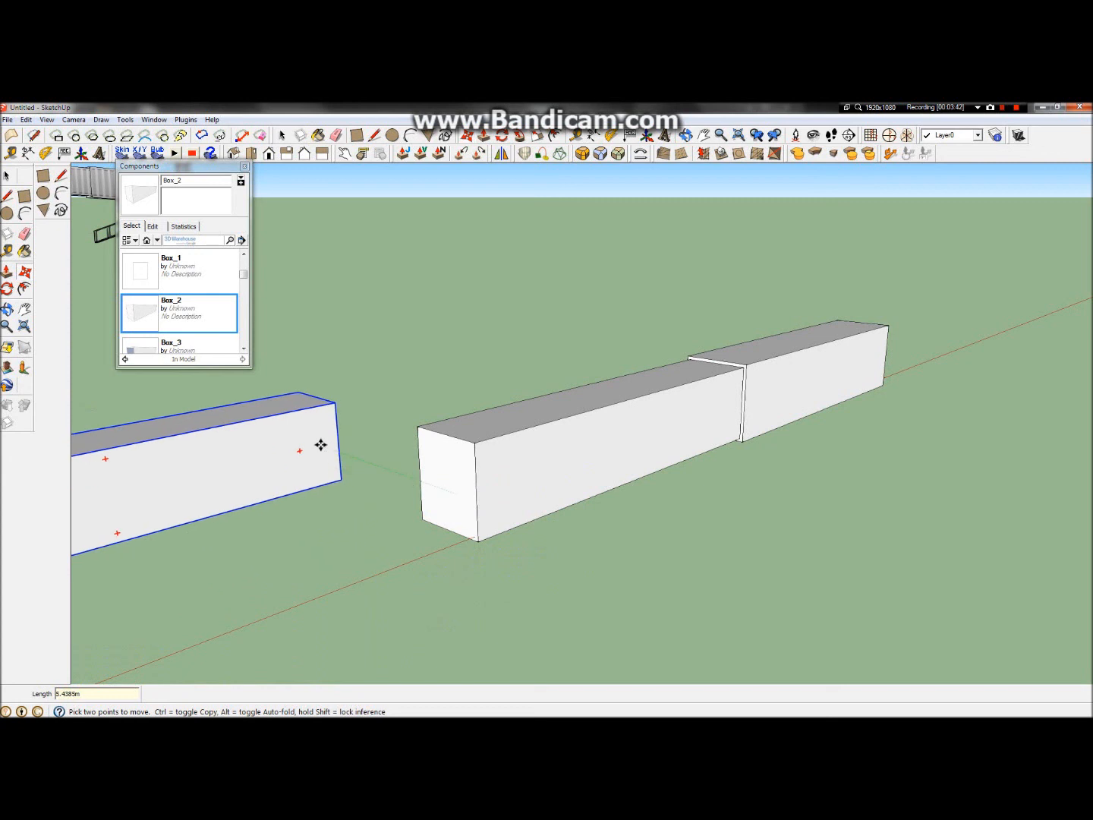
pyautogui.press('Return')
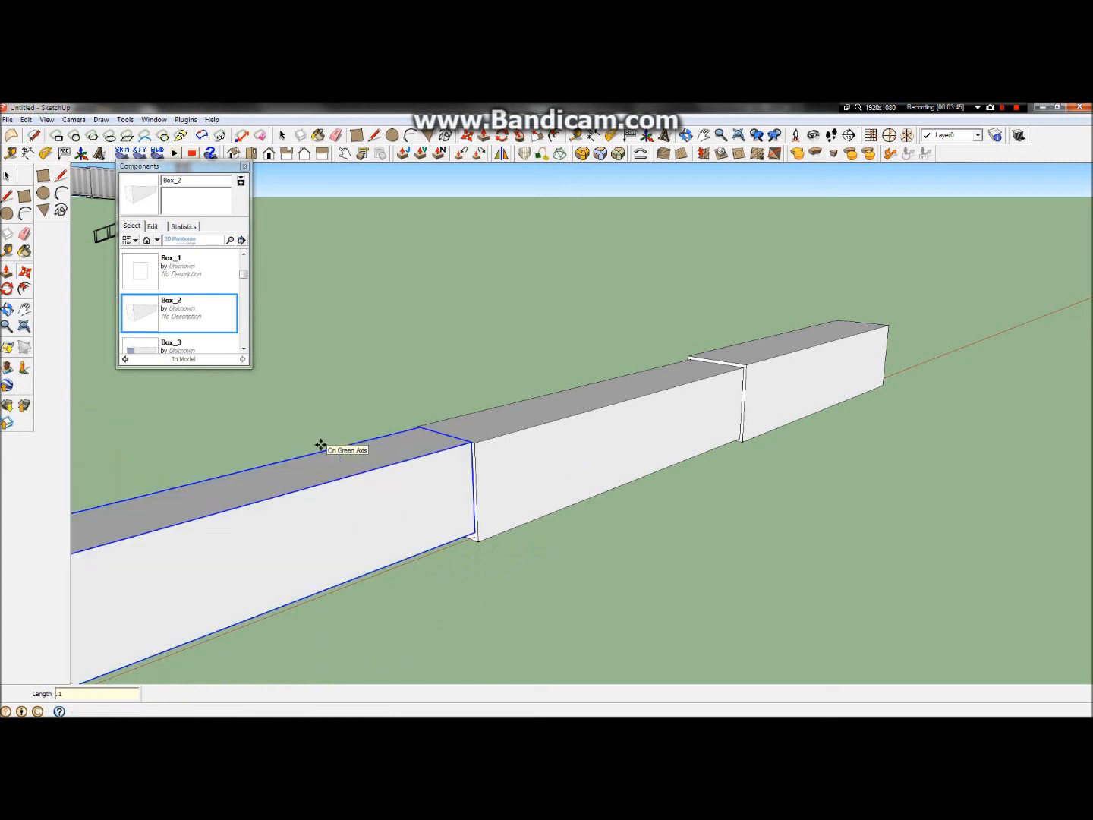
pyautogui.click(381, 512)
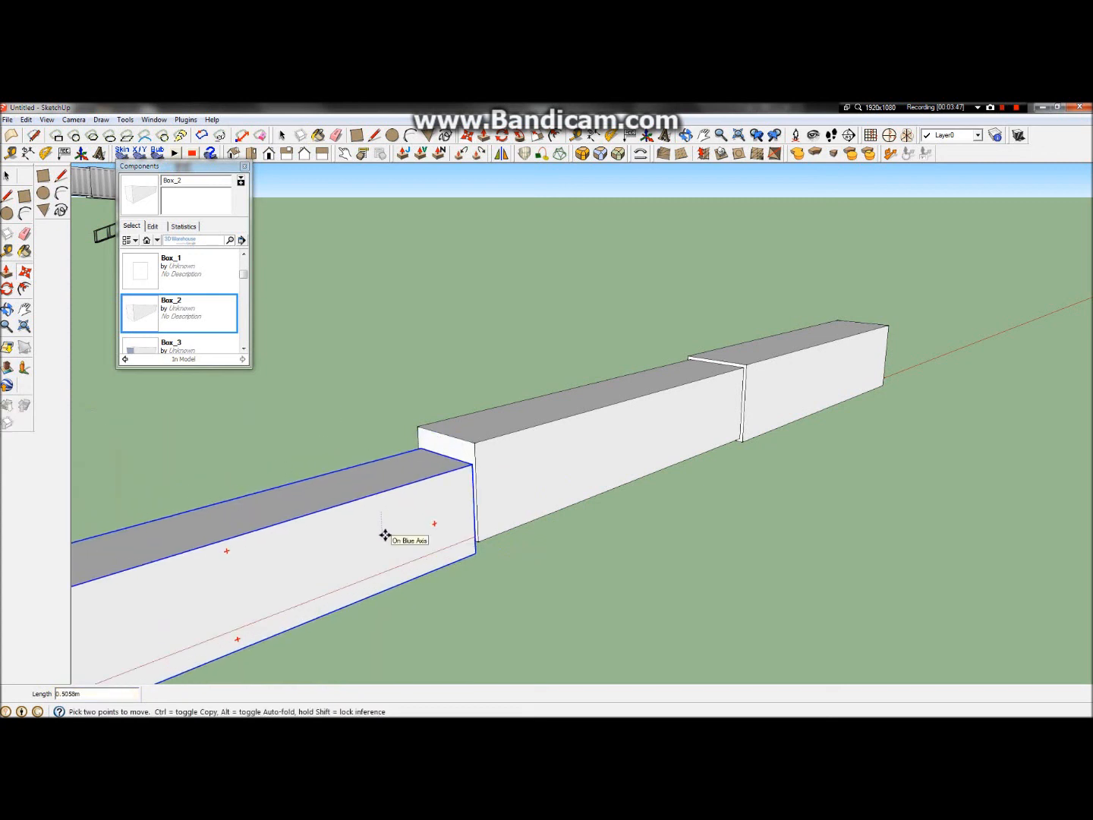
pyautogui.write('.1')
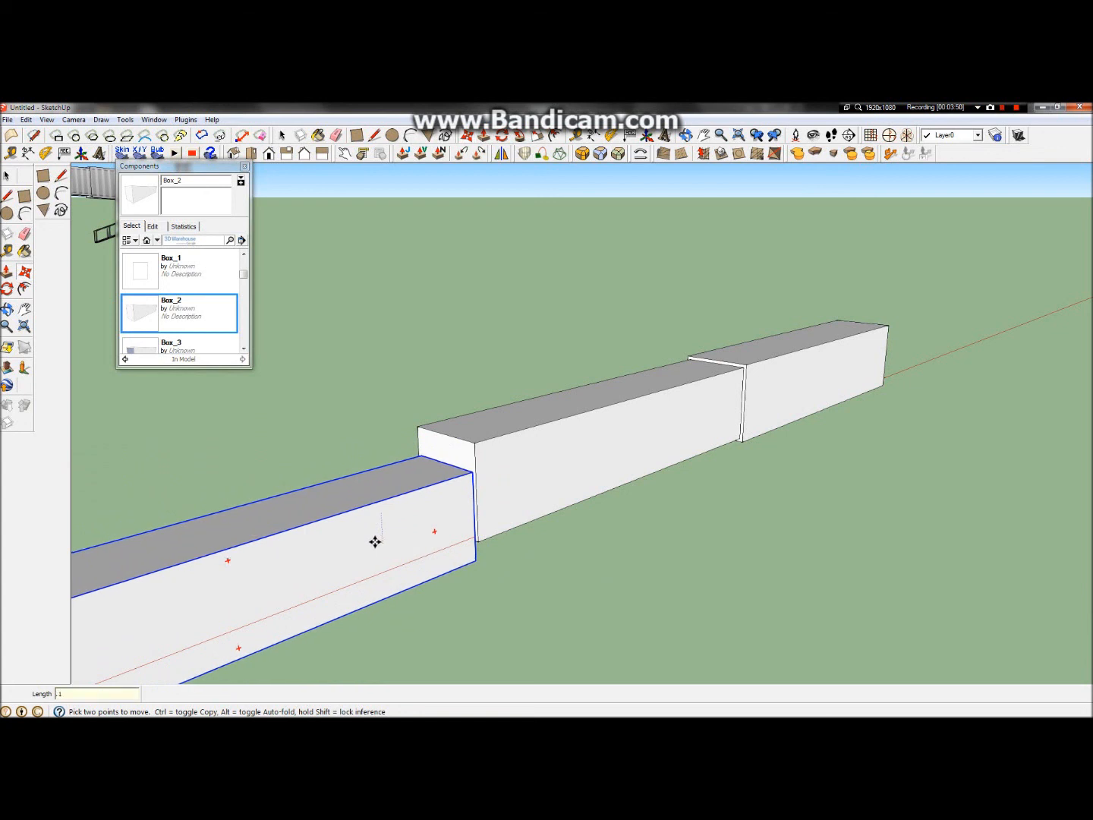
pyautogui.press('Return')
pyautogui.scroll(2, 356, 418)
pyautogui.press('space')
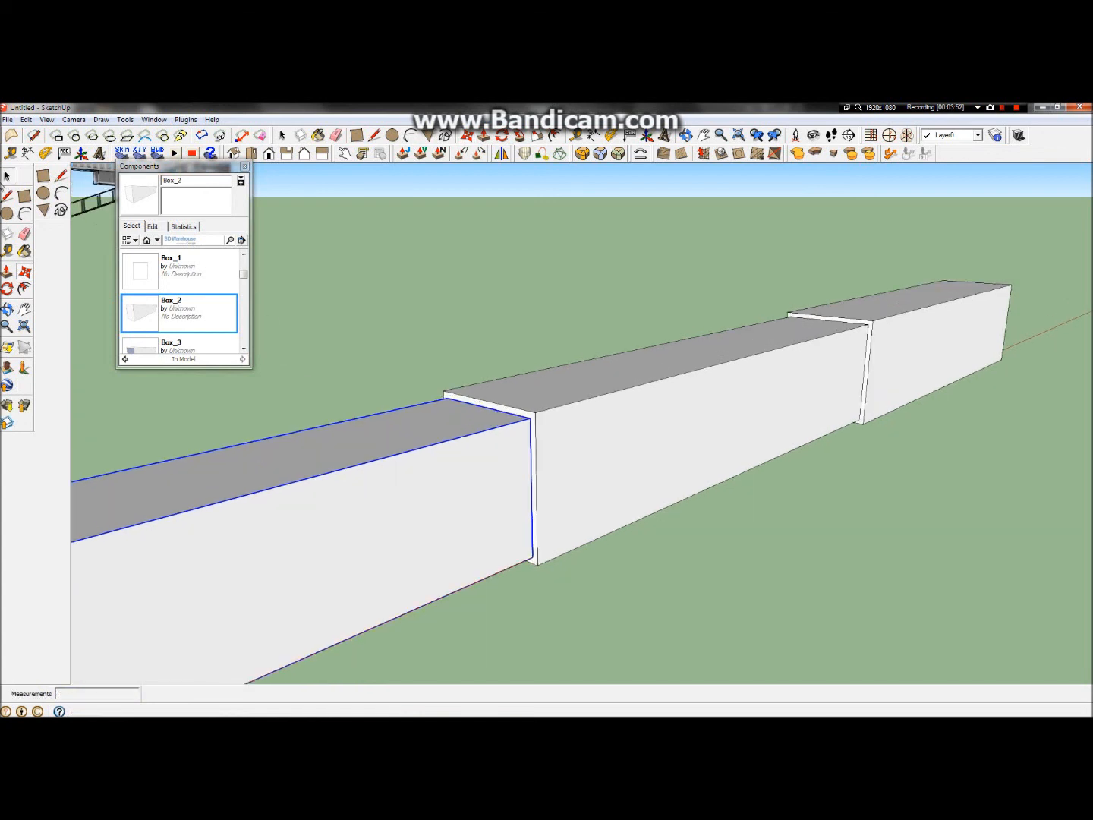
pyautogui.click(583, 607)
pyautogui.scroll(-3, 360, 558)
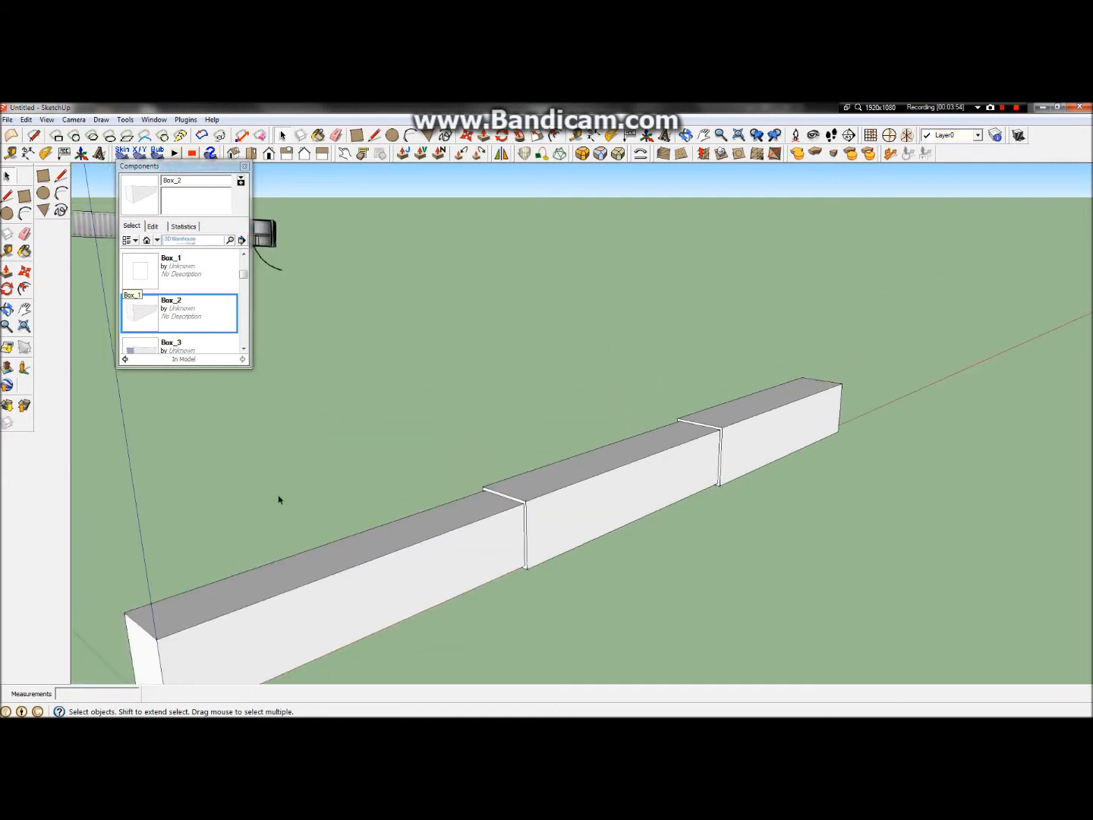
# Slide the middle section 4 m along the red axis so that it overlaps the first section
pyautogui.click(25, 273)
pyautogui.click(595, 481)
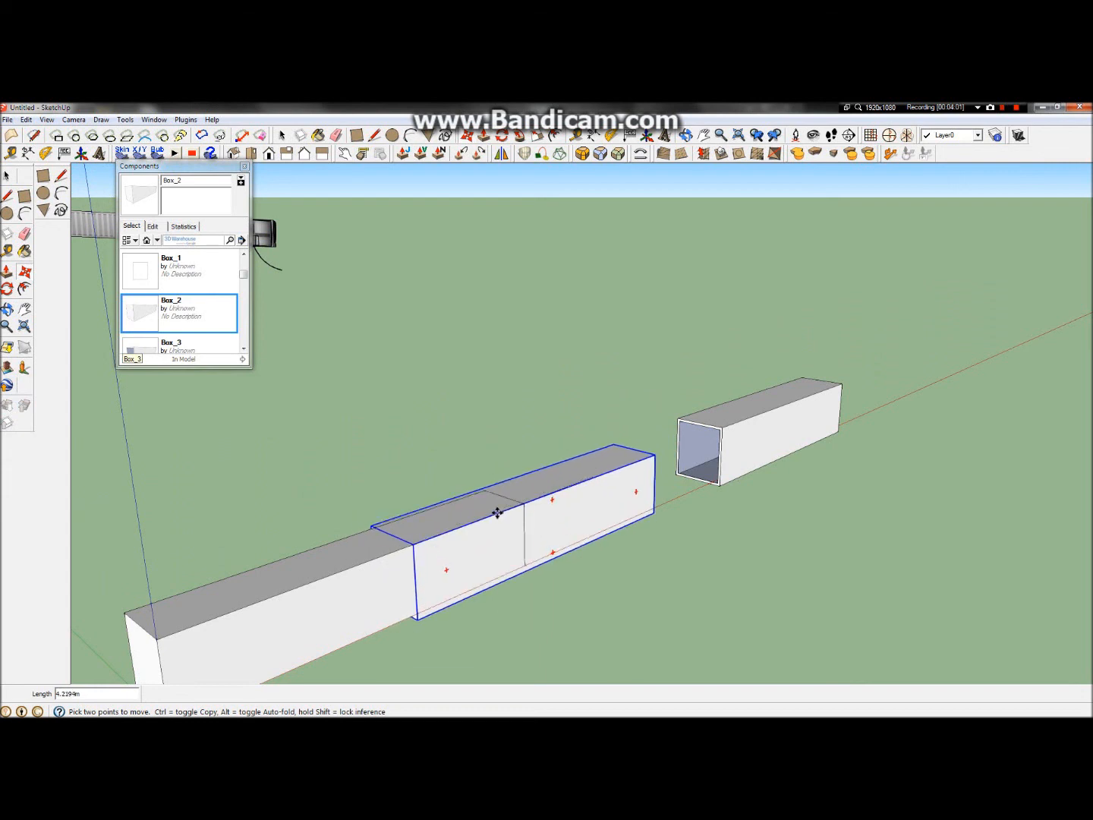
pyautogui.scroll(2, 499, 510)
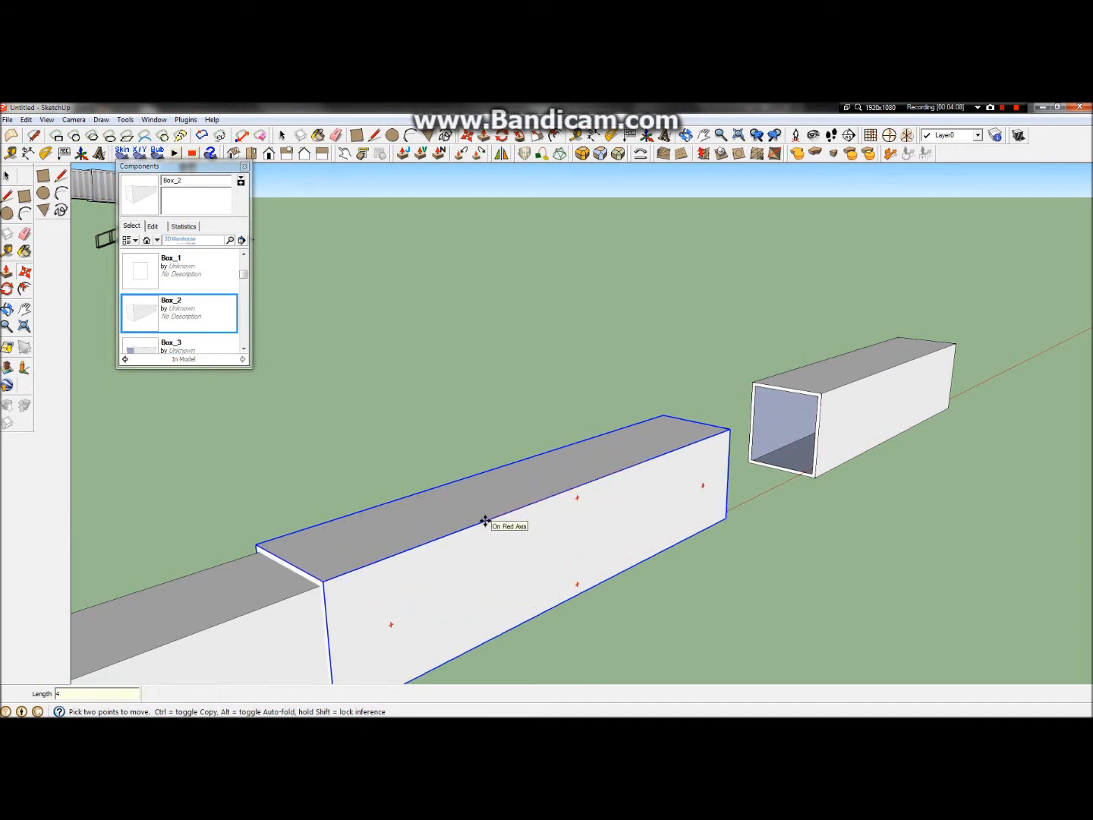
pyautogui.press('Return')
pyautogui.rightClick(485, 521)
pyautogui.click(796, 654)
pyautogui.scroll(-2, 676, 636)
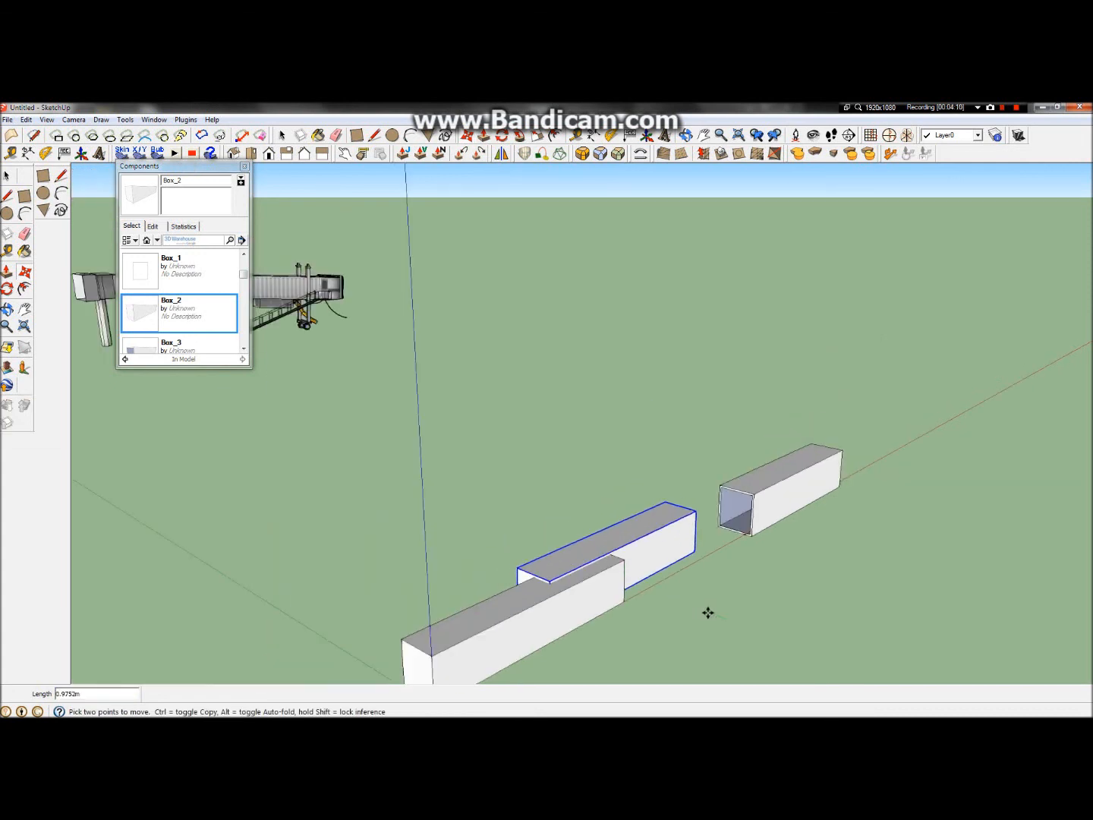
pyautogui.click(758, 615)
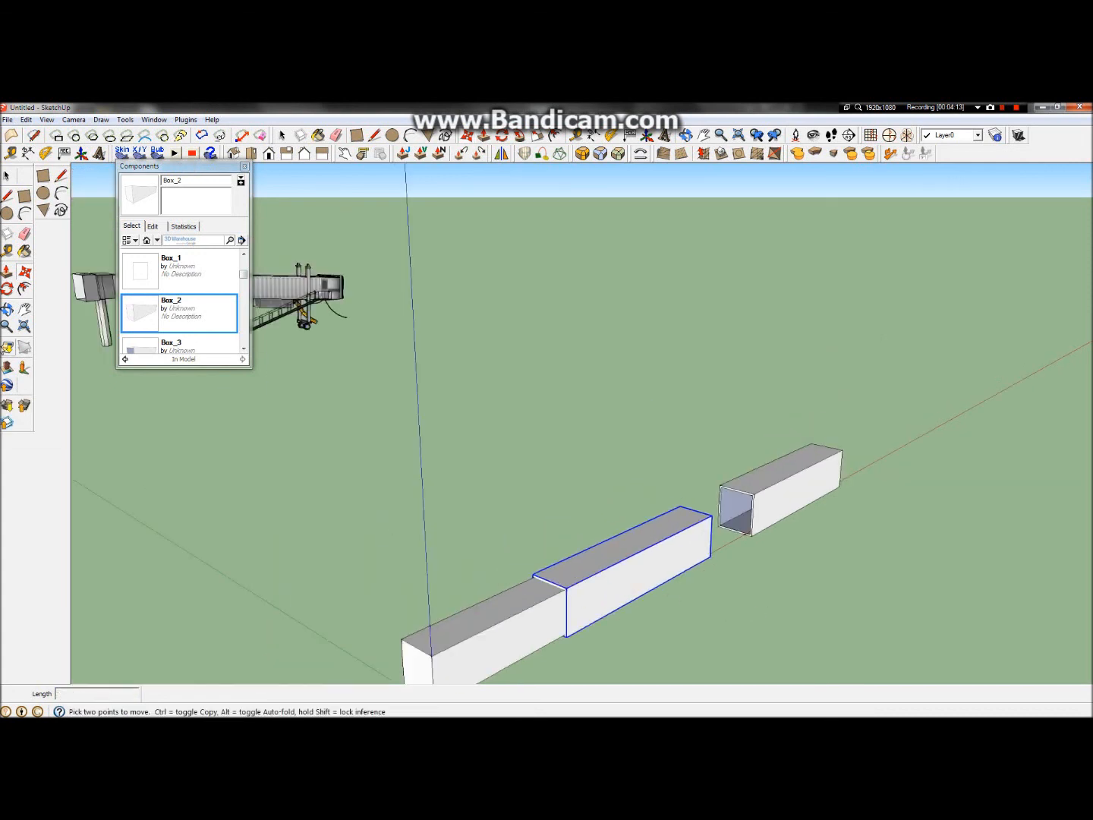
# Slide the third section about 6.25 m back along the red axis so that it overlaps the middle section's far end
pyautogui.click(7, 311)
pyautogui.moveTo(717, 564); pyautogui.dragTo(153, 424)
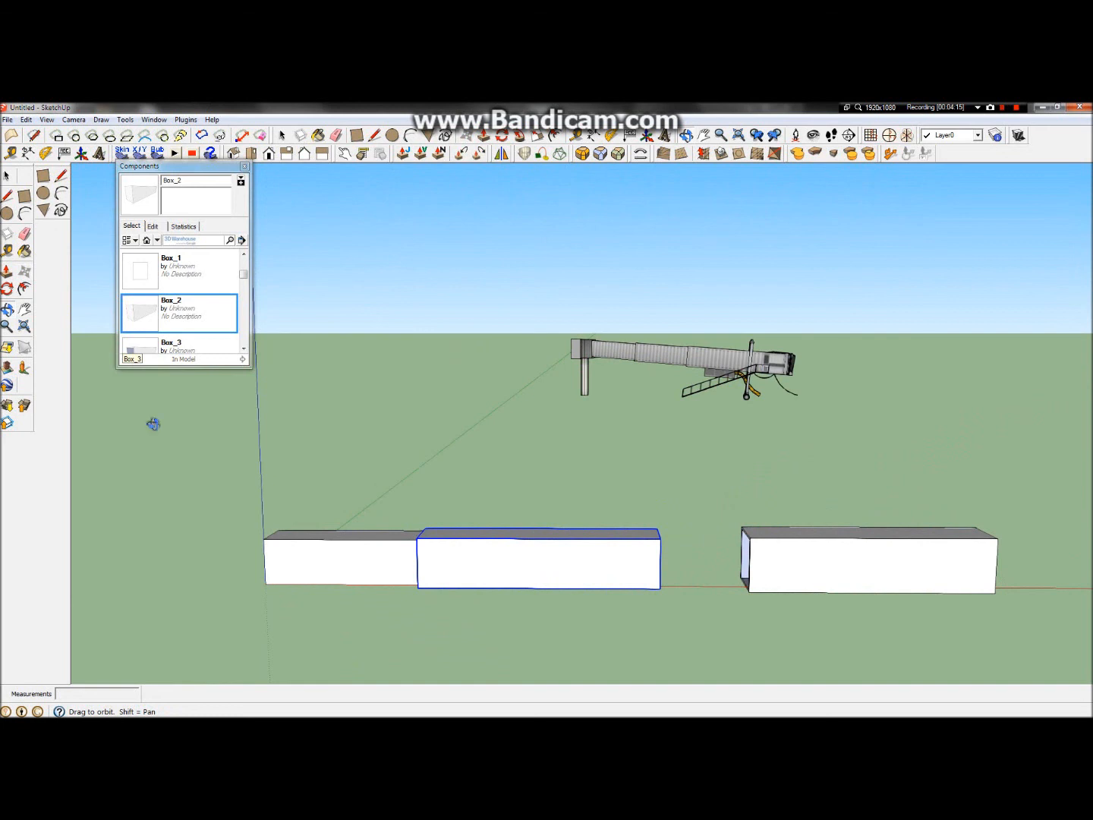
pyautogui.click(7, 177)
pyautogui.click(847, 547)
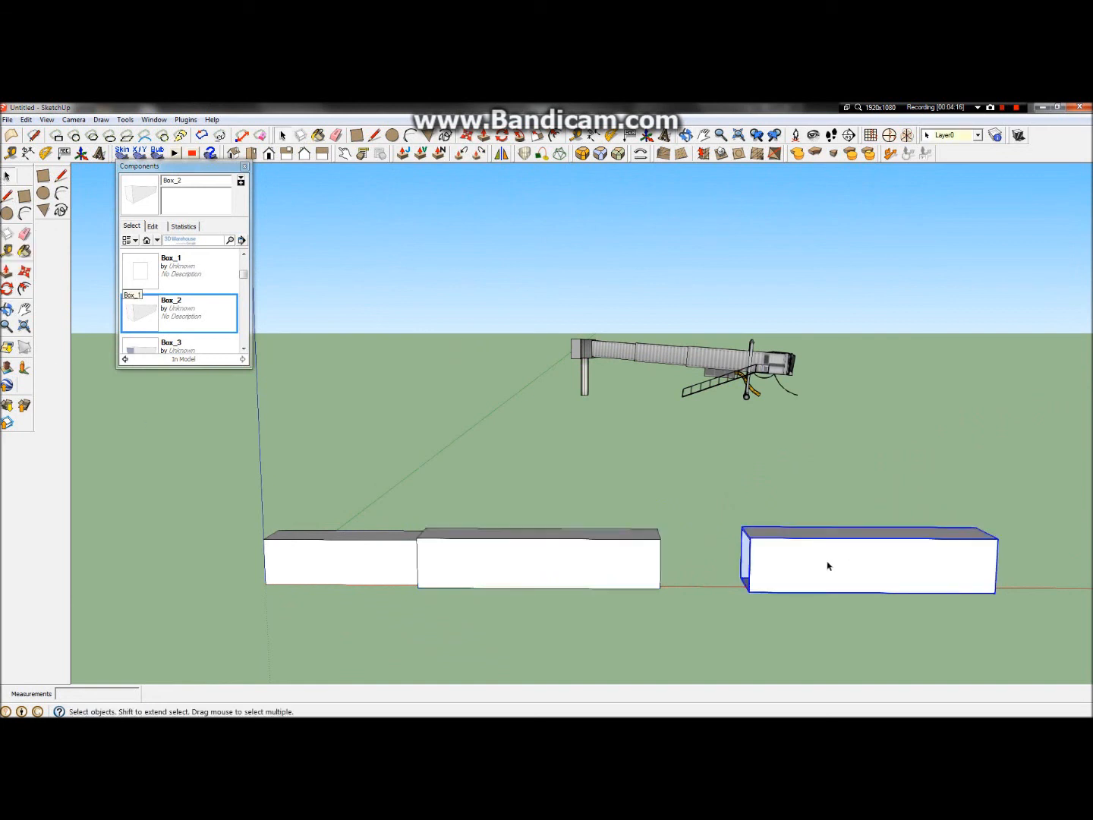
pyautogui.click(23, 271)
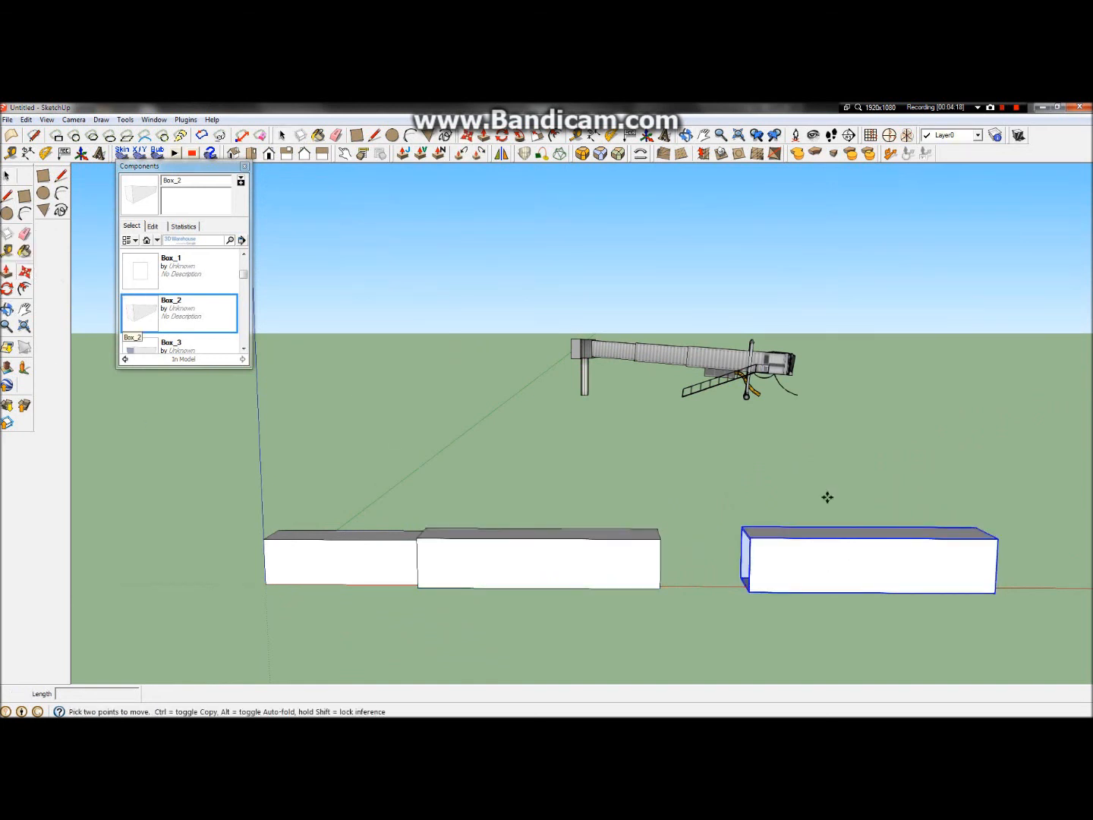
pyautogui.click(882, 581)
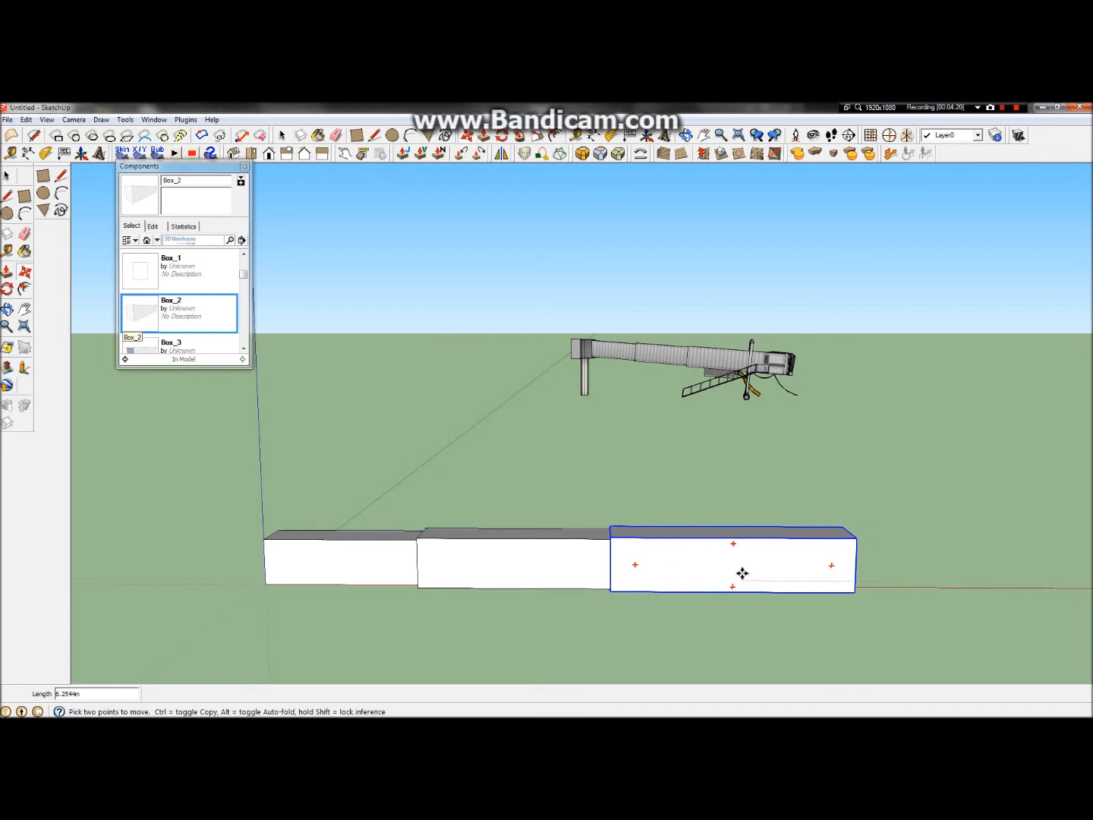
pyautogui.click(753, 579)
# Examine the three overlapping tunnel sections from the side and inspect the far end of the third section
pyautogui.scroll(3, 754, 591)
pyautogui.scroll(-5, 834, 515)
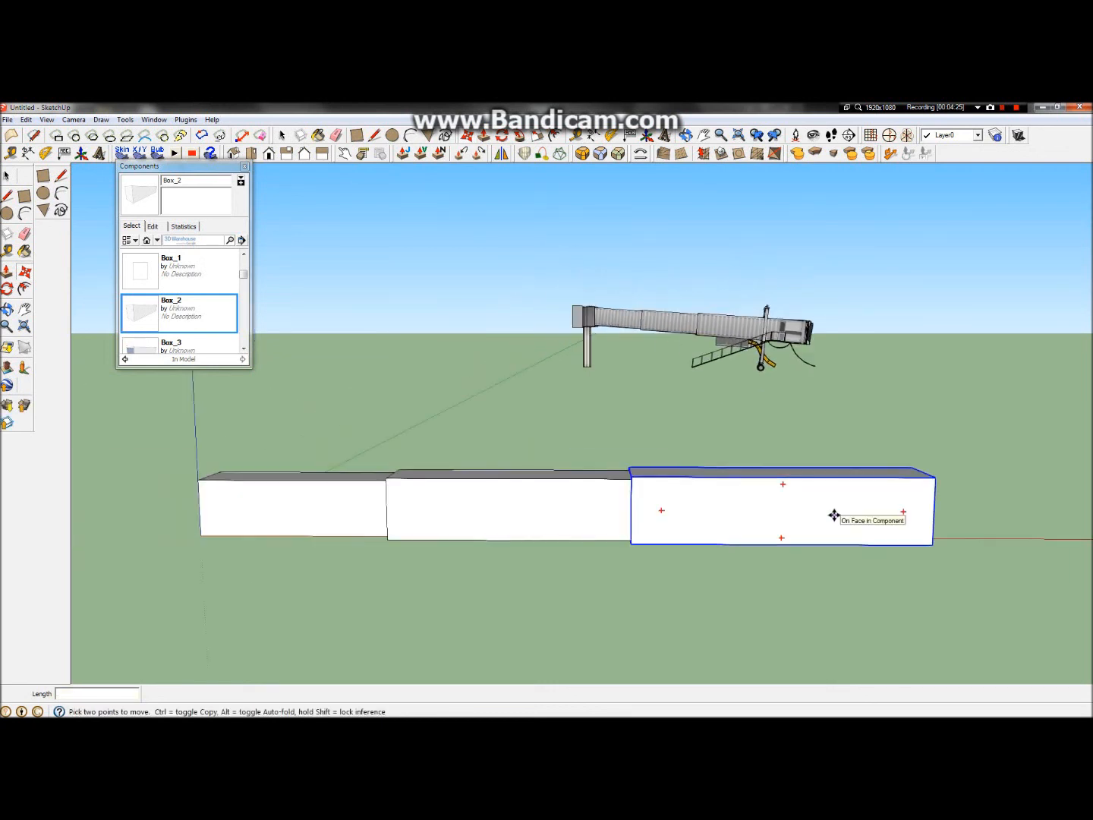
pyautogui.moveTo(834, 515); pyautogui.dragTo(639, 543, button='middle')
pyautogui.scroll(5, 310, 523)
pyautogui.scroll(3, 330, 521)
pyautogui.moveTo(329, 521); pyautogui.dragTo(326, 229, button='middle')
pyautogui.scroll(-4, 407, 546)
pyautogui.scroll(-4, 471, 611)
# Switch to Google Earth and measure the width of the jet bridge's round cab in metres with the Ruler
pyautogui.moveTo(342, 108)
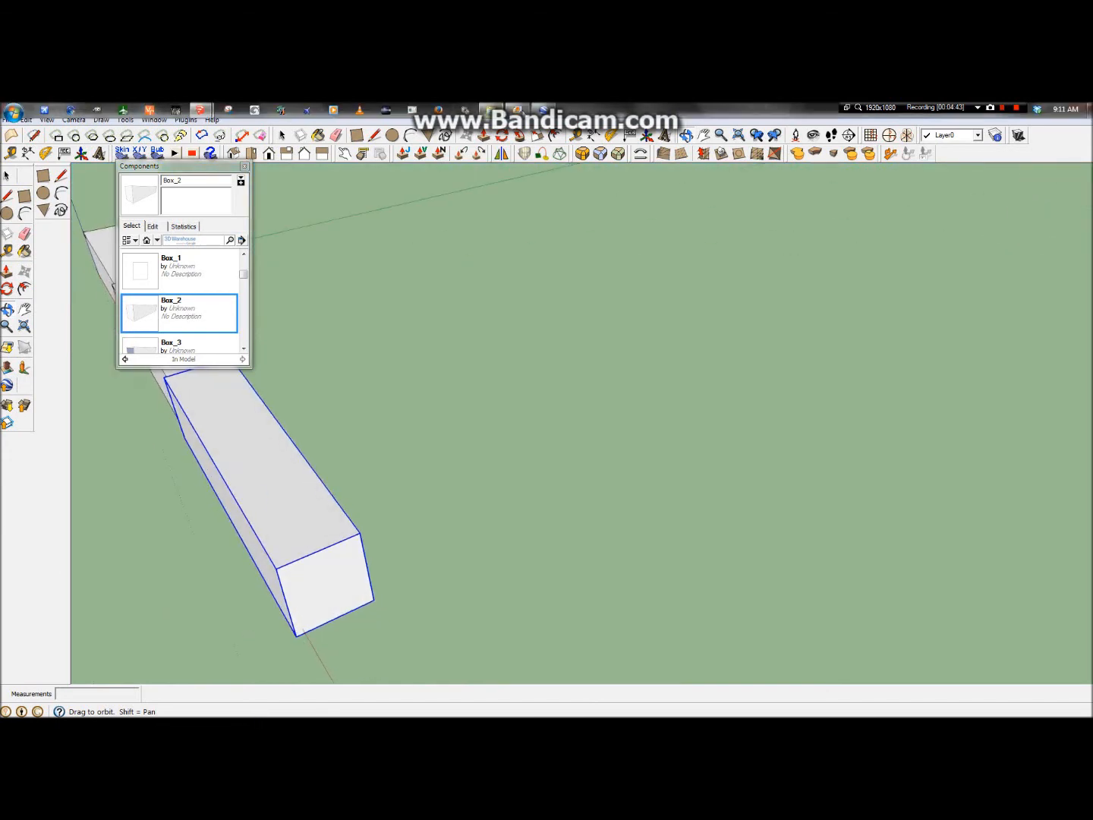
pyautogui.click(548, 109)
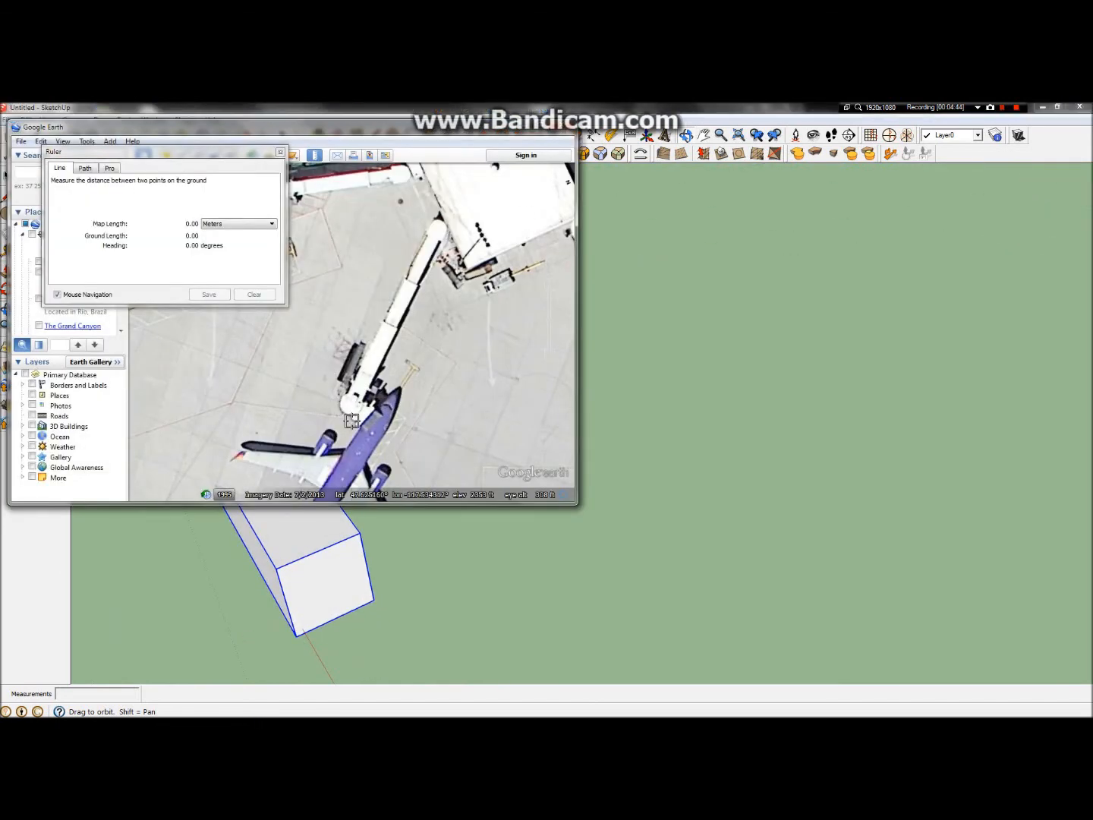
pyautogui.scroll(2, 350, 412)
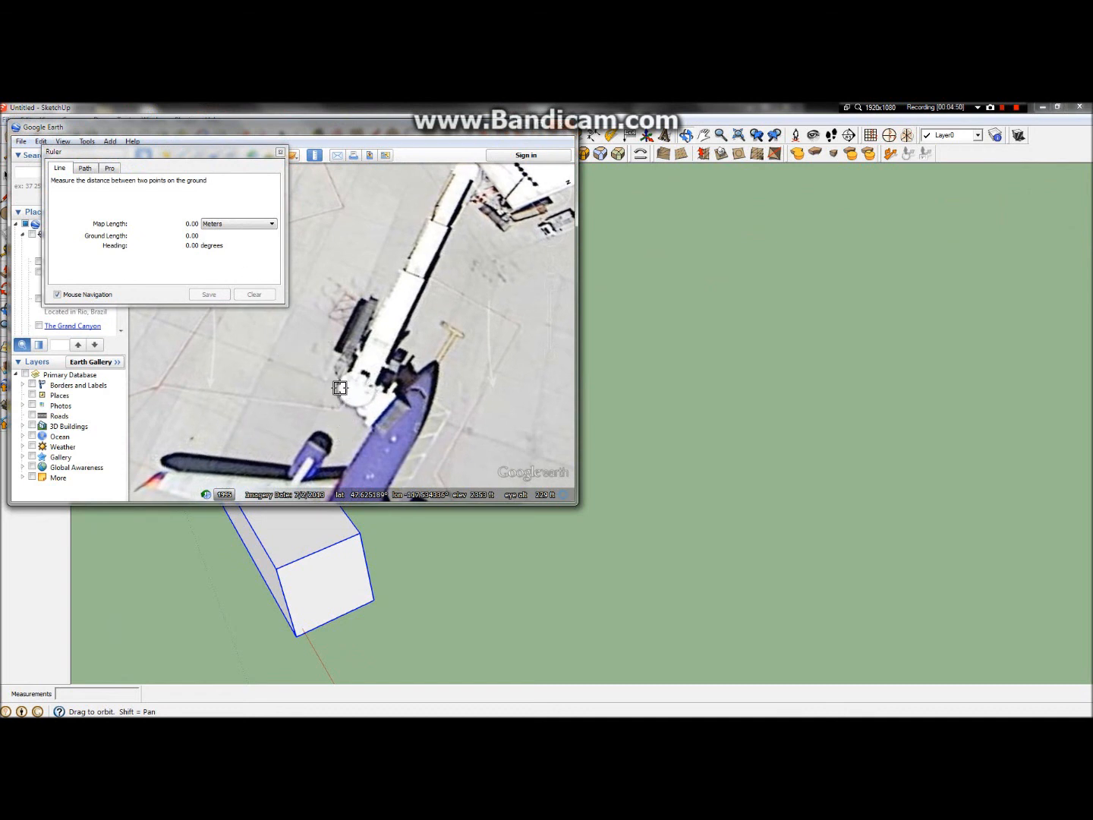
pyautogui.click(280, 151)
pyautogui.click(92, 145)
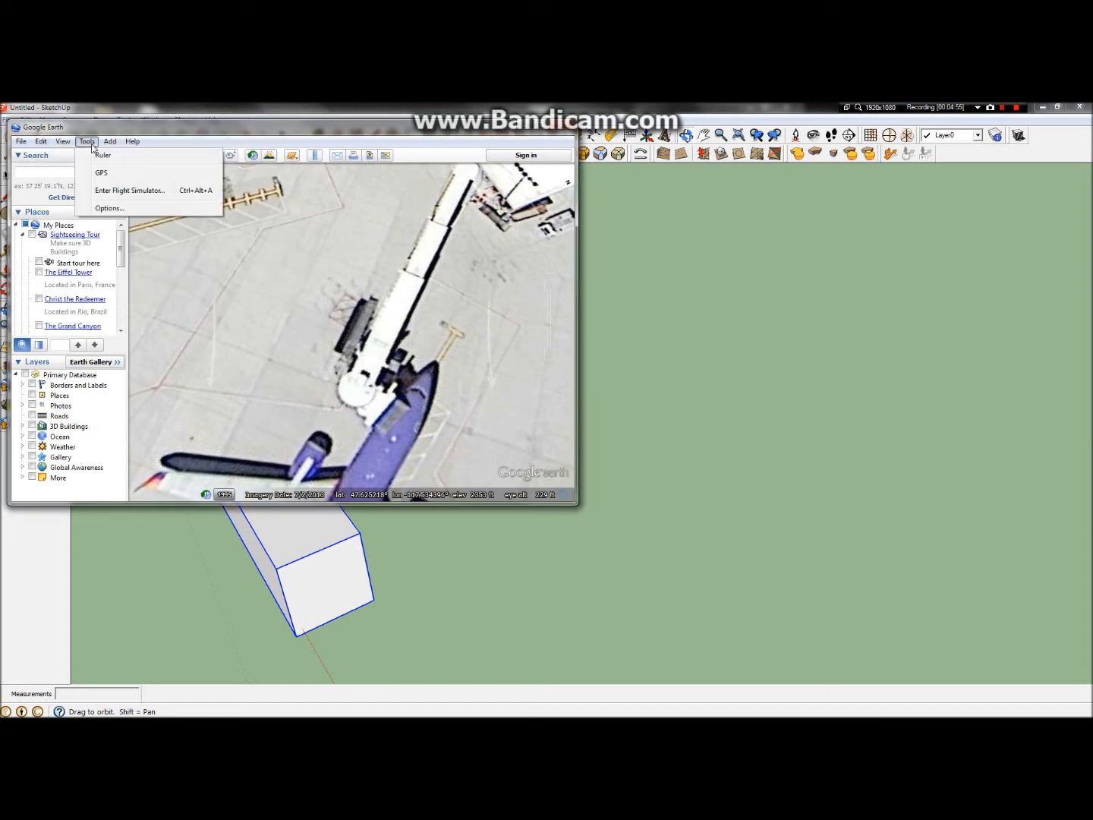
pyautogui.click(104, 160)
pyautogui.click(338, 386)
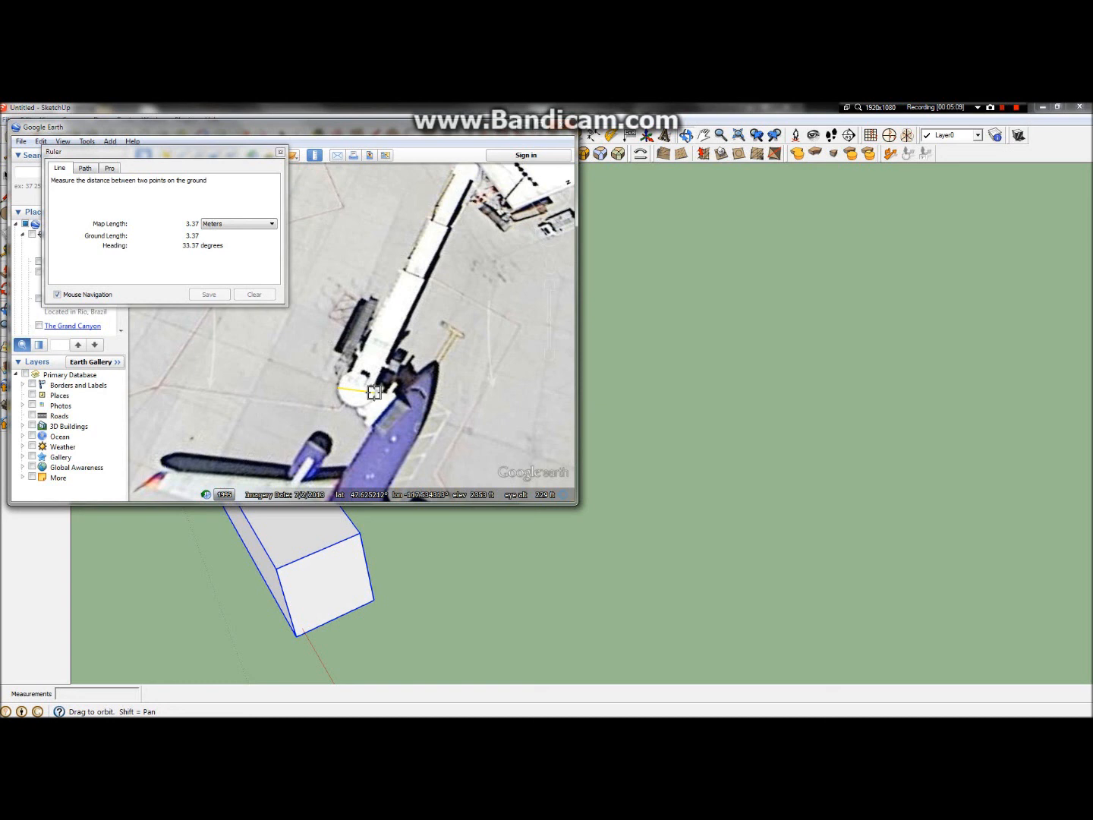
pyautogui.click(280, 151)
# Back in SketchUp, draw a horizontal circle centred on the midpoint of the third section's upper end edge
pyautogui.moveTo(351, 559)
pyautogui.mouseDown()
pyautogui.moveTo(368, 569)
pyautogui.moveTo(355, 624)
pyautogui.mouseUp()
pyautogui.scroll(-3, 379, 604)
pyautogui.scroll(3, 350, 669)
pyautogui.click(43, 194)
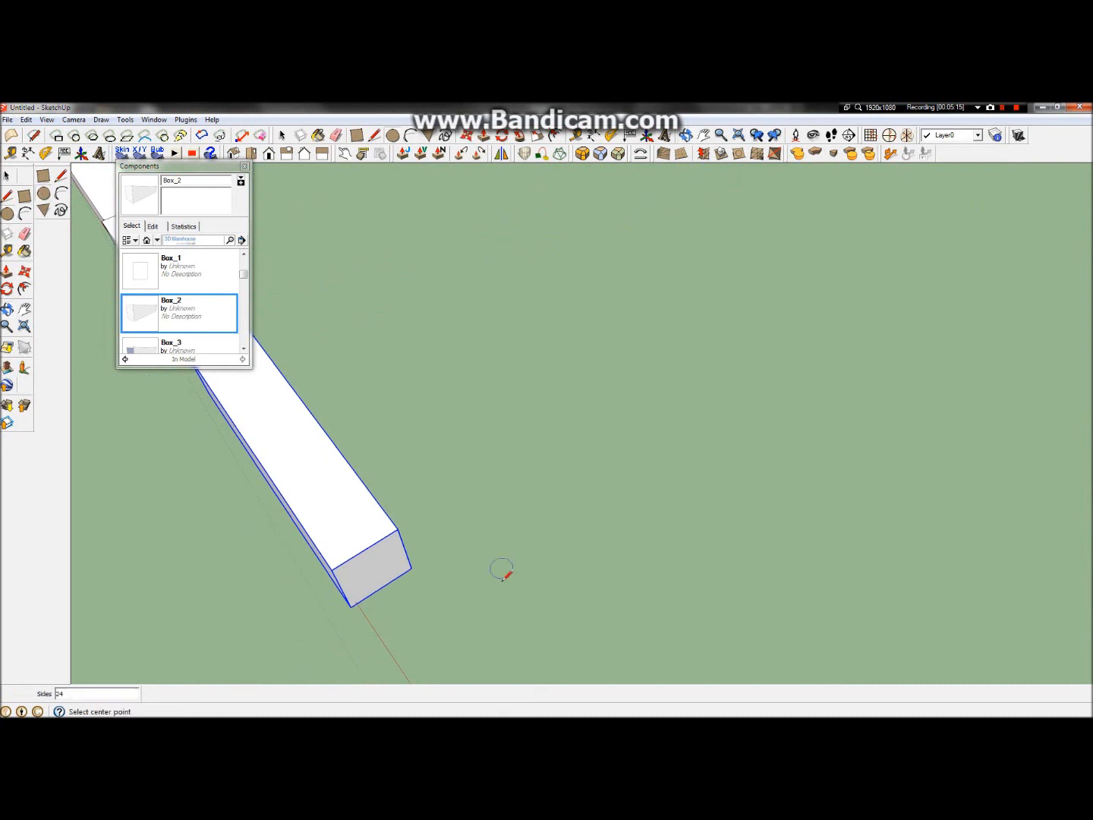
pyautogui.click(366, 548)
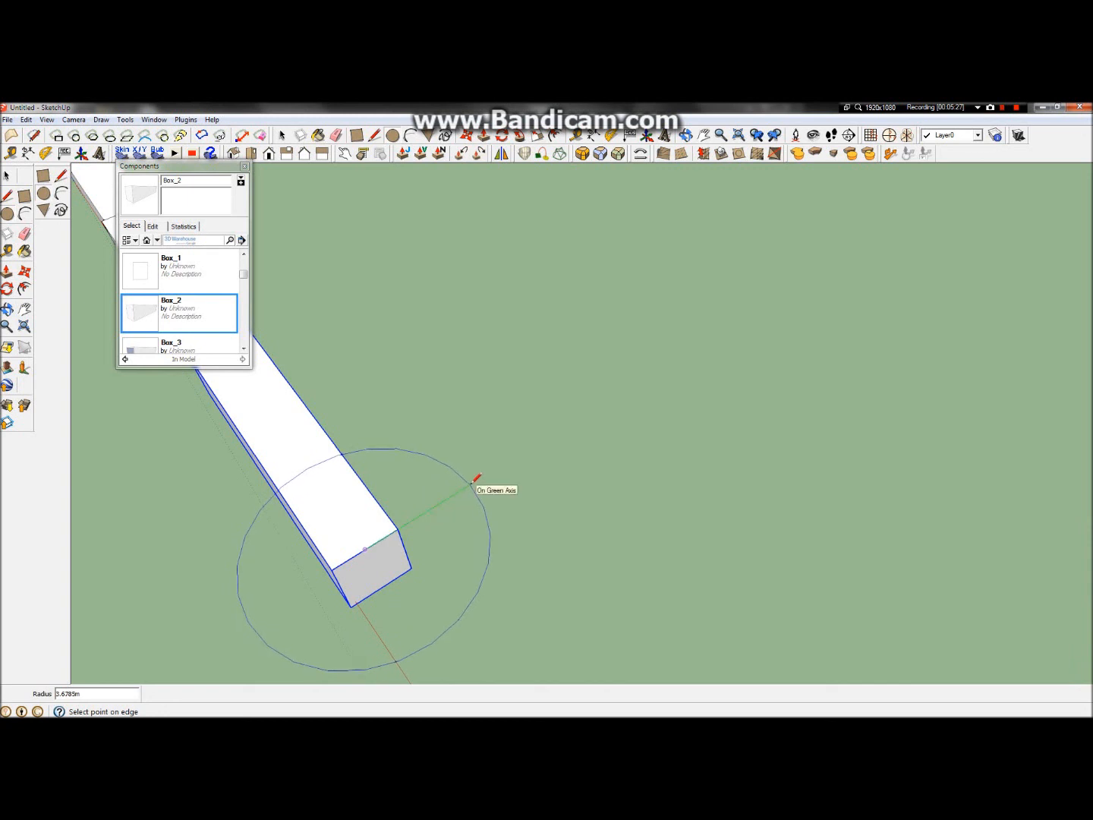
pyautogui.write('.65')
pyautogui.press('Return')
pyautogui.scroll(4, 493, 464)
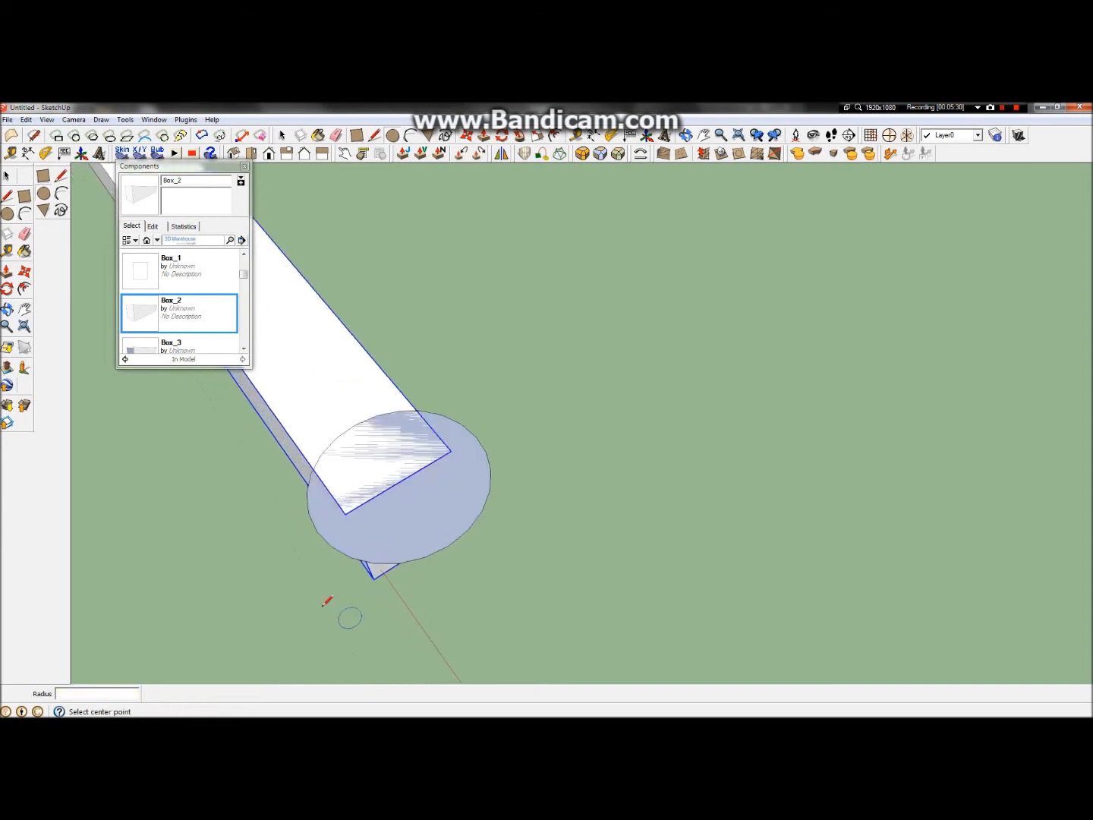
# Push/Pull the circle down to the level of the third section's underside to form a cylinder
pyautogui.click(7, 308)
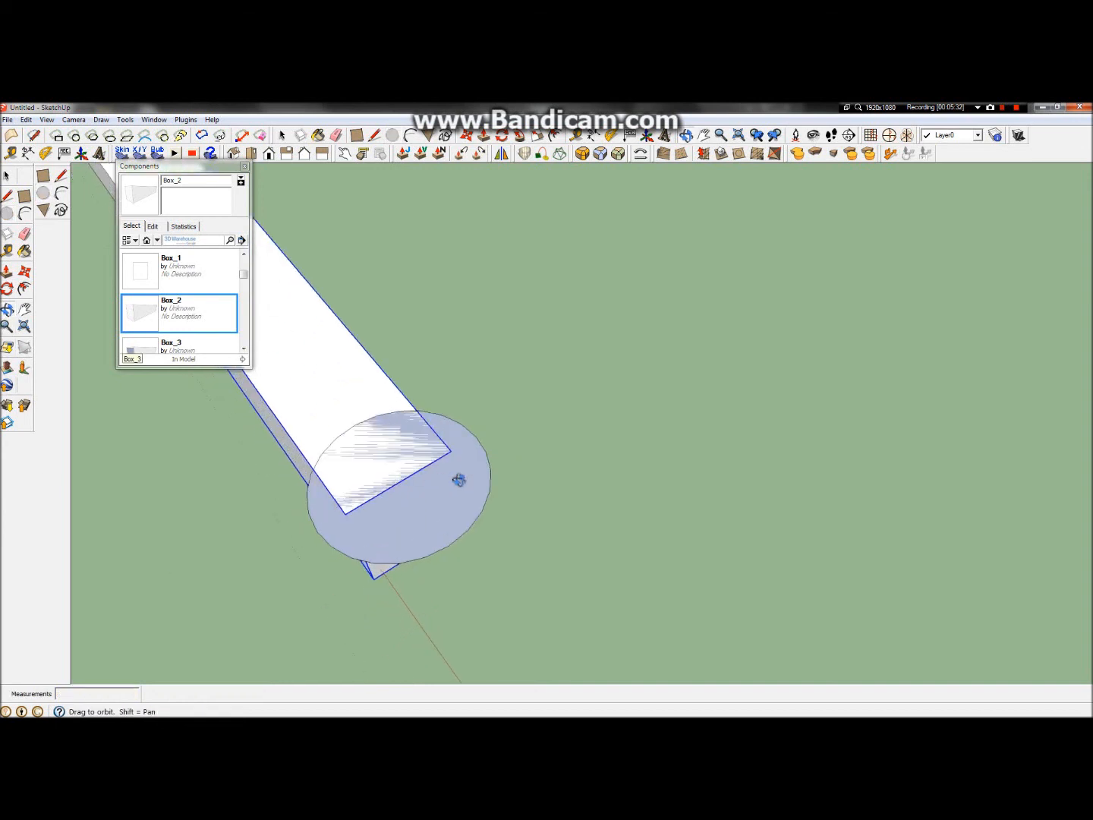
pyautogui.moveTo(459, 478); pyautogui.dragTo(480, 293)
pyautogui.moveTo(338, 563); pyautogui.dragTo(395, 411)
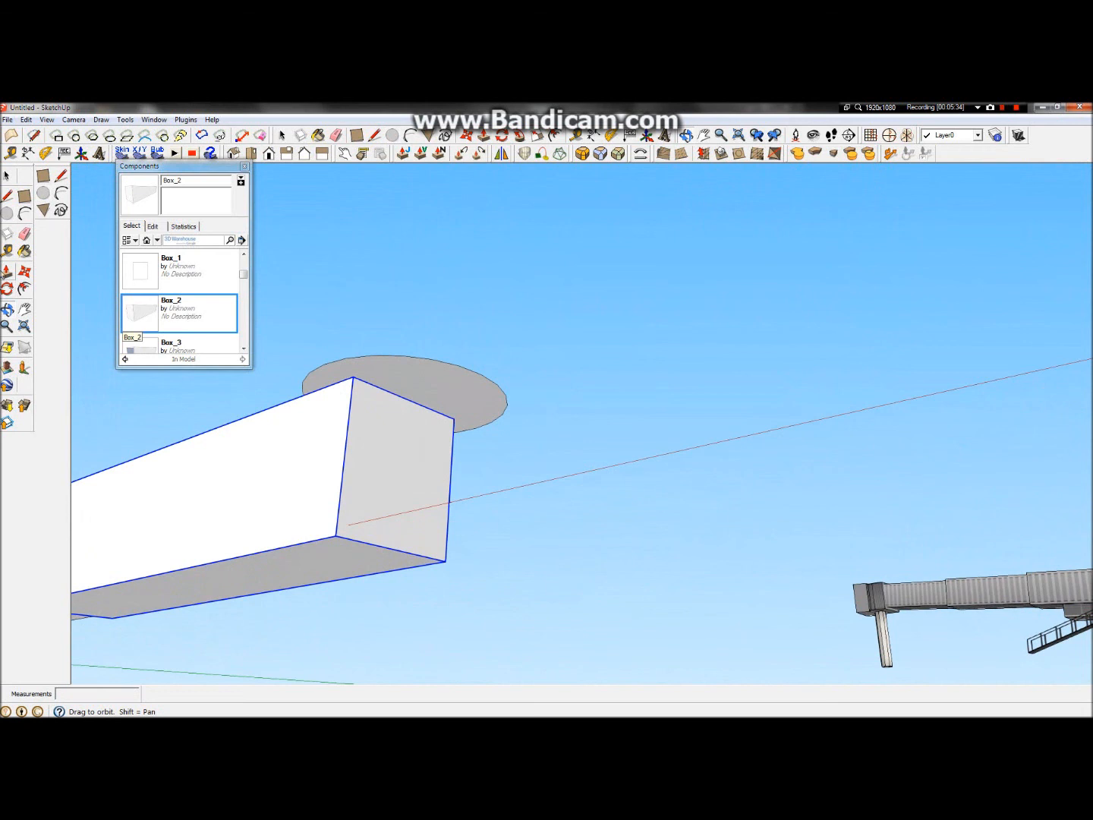
pyautogui.click(8, 270)
pyautogui.moveTo(463, 402); pyautogui.dragTo(324, 552)
pyautogui.moveTo(359, 452); pyautogui.dragTo(560, 673, button='middle')
pyautogui.scroll(5, 561, 672)
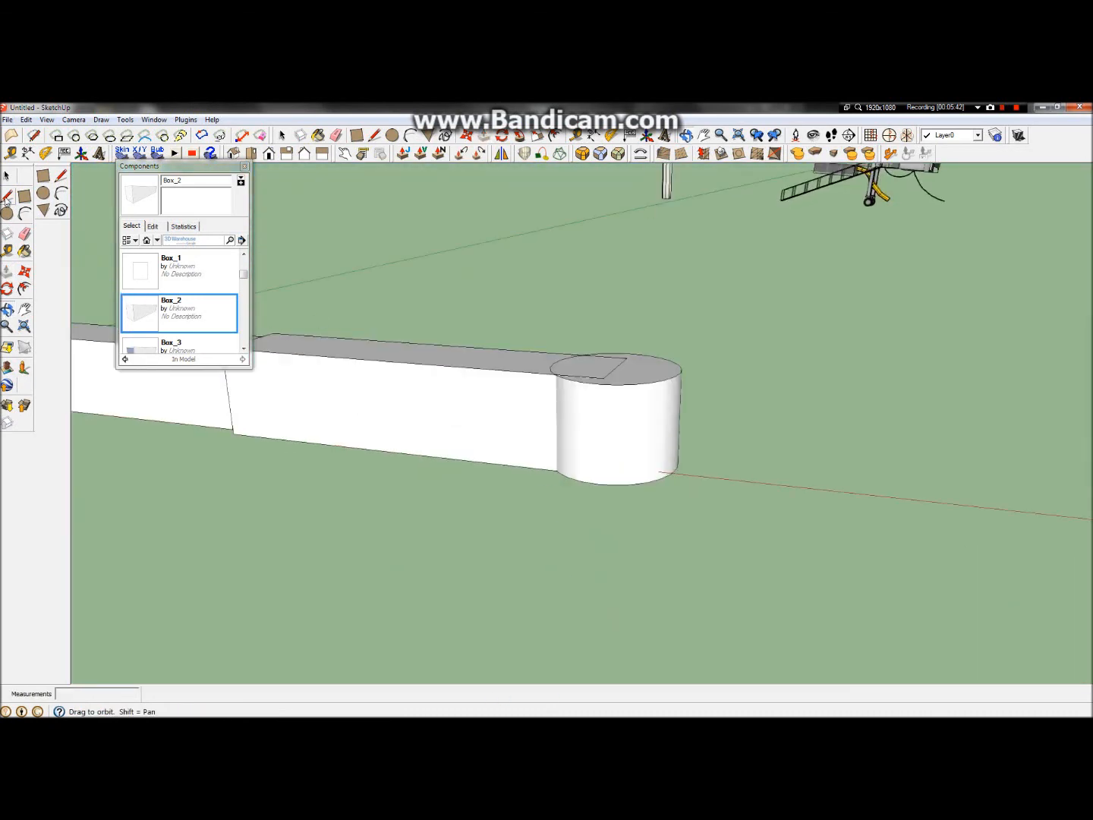
# Try to wrap the selected cylinder geometry into a single object and open it for editing
pyautogui.click(8, 176)
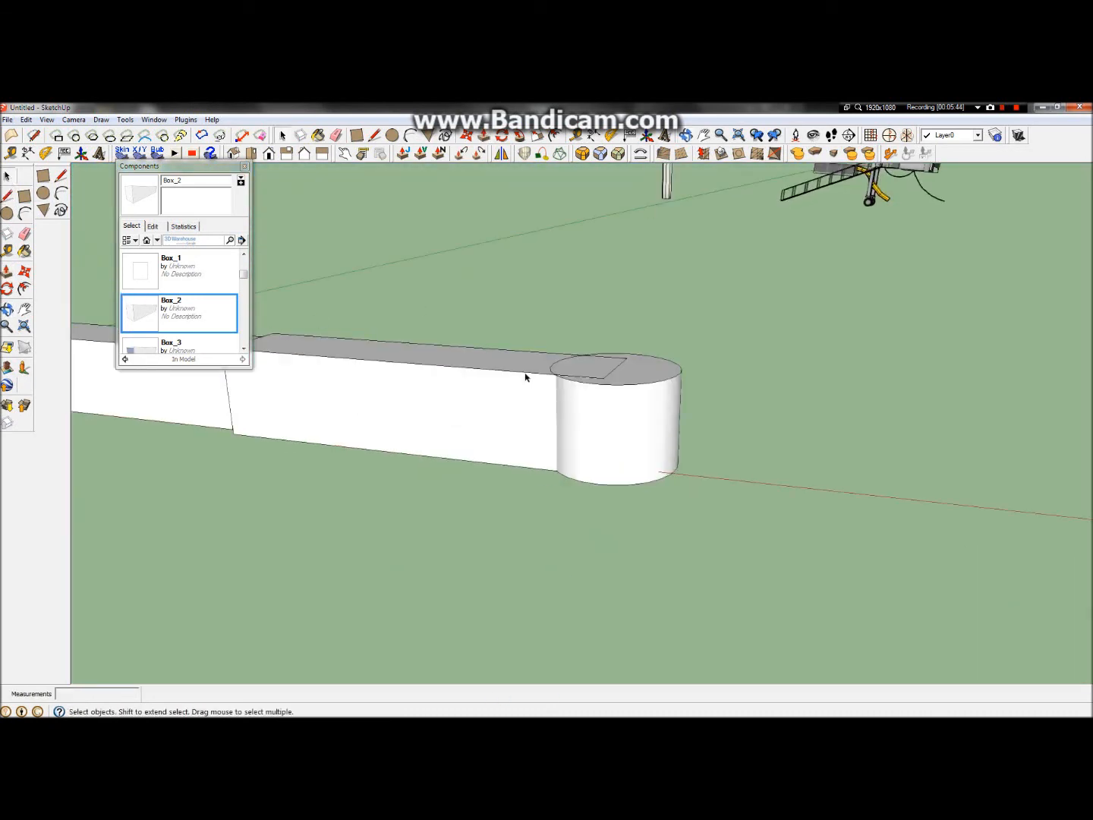
pyautogui.click(626, 455)
pyautogui.scroll(3, 621, 454)
pyautogui.click(7, 309)
pyautogui.moveTo(319, 487); pyautogui.dragTo(510, 599)
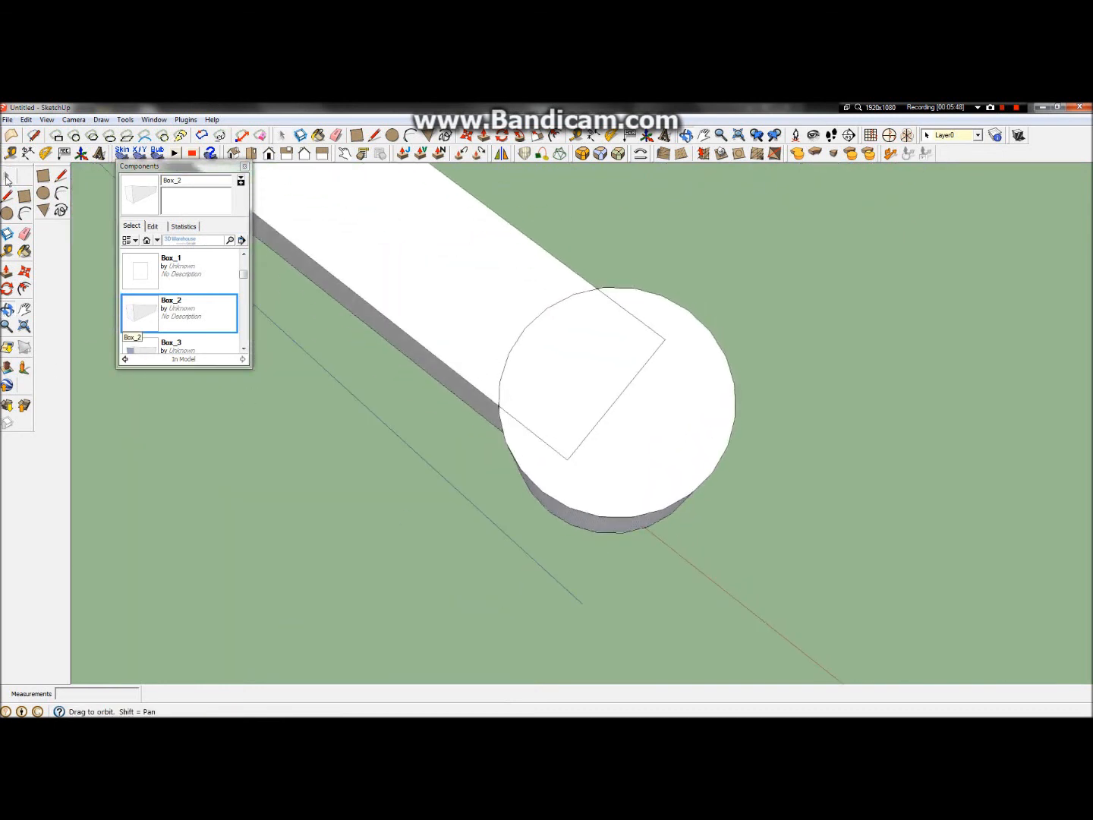
pyautogui.click(8, 177)
pyautogui.scroll(-2, 554, 386)
pyautogui.scroll(3, 598, 494)
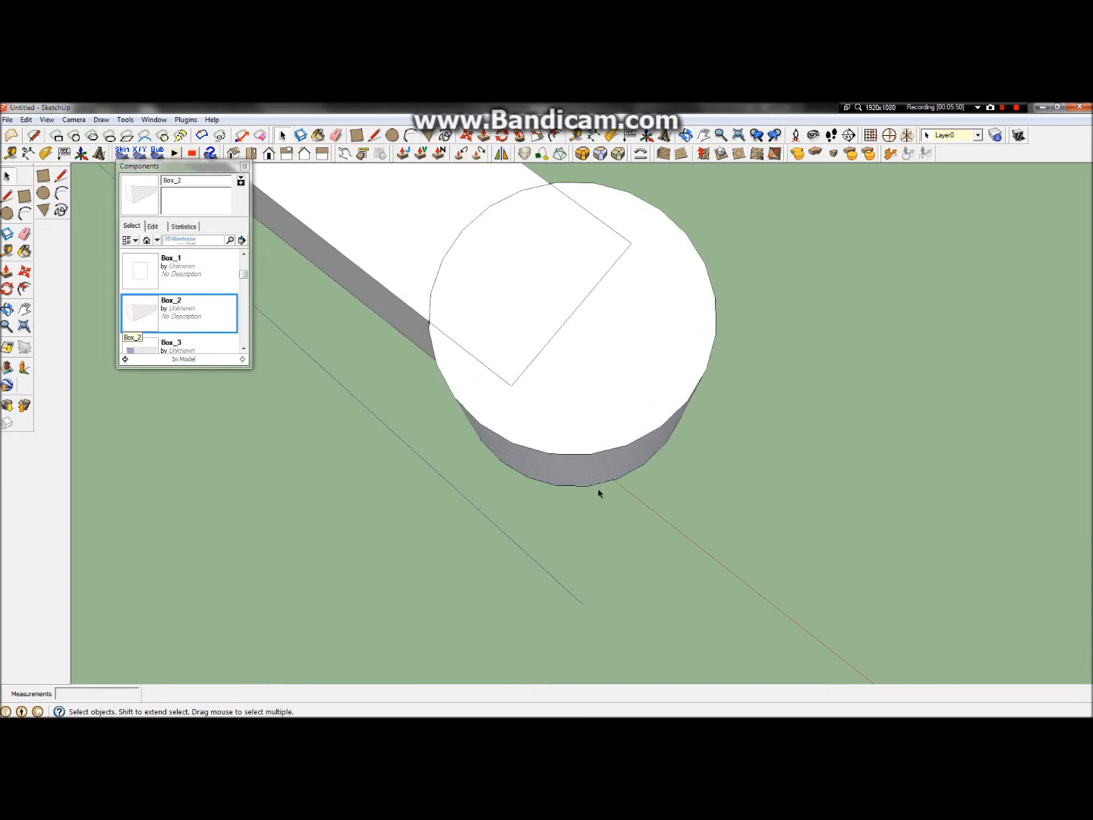
pyautogui.click(574, 456)
pyautogui.rightClick(574, 455)
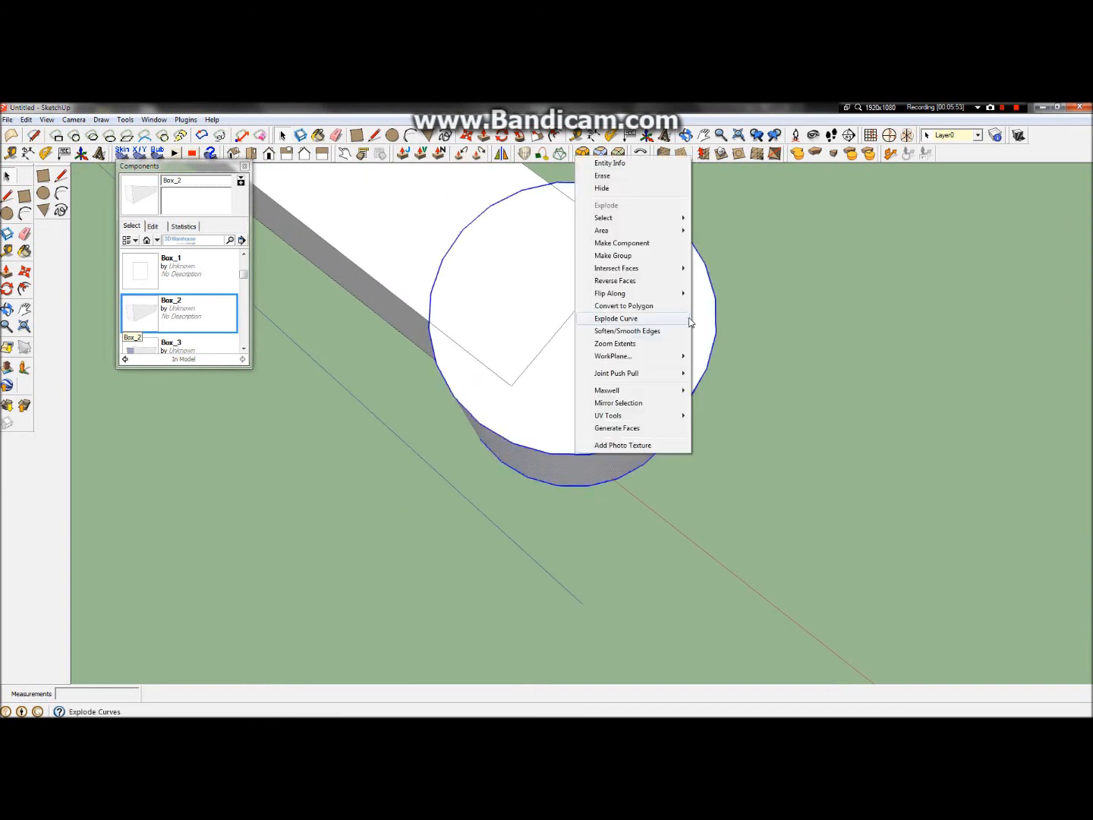
pyautogui.moveTo(662, 294)
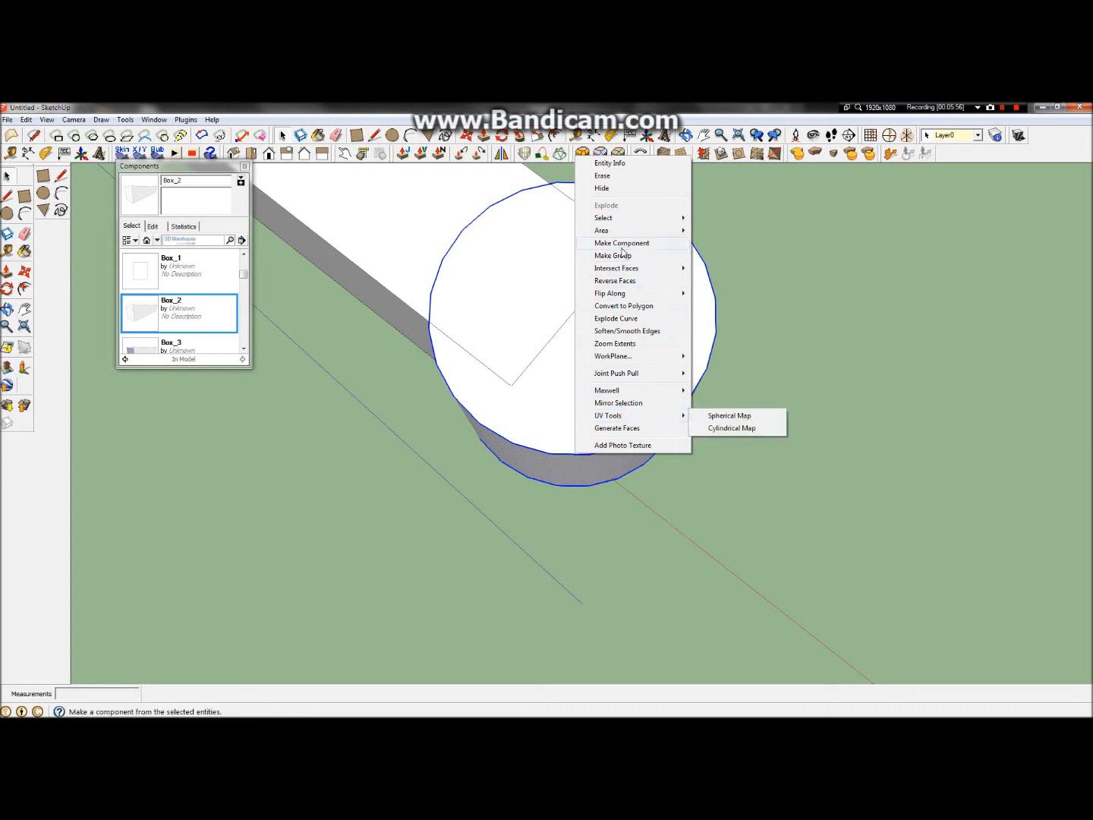
pyautogui.rightClick(585, 379)
pyautogui.click(533, 445)
pyautogui.doubleClick(532, 445)
pyautogui.click(710, 488)
pyautogui.doubleClick(608, 459)
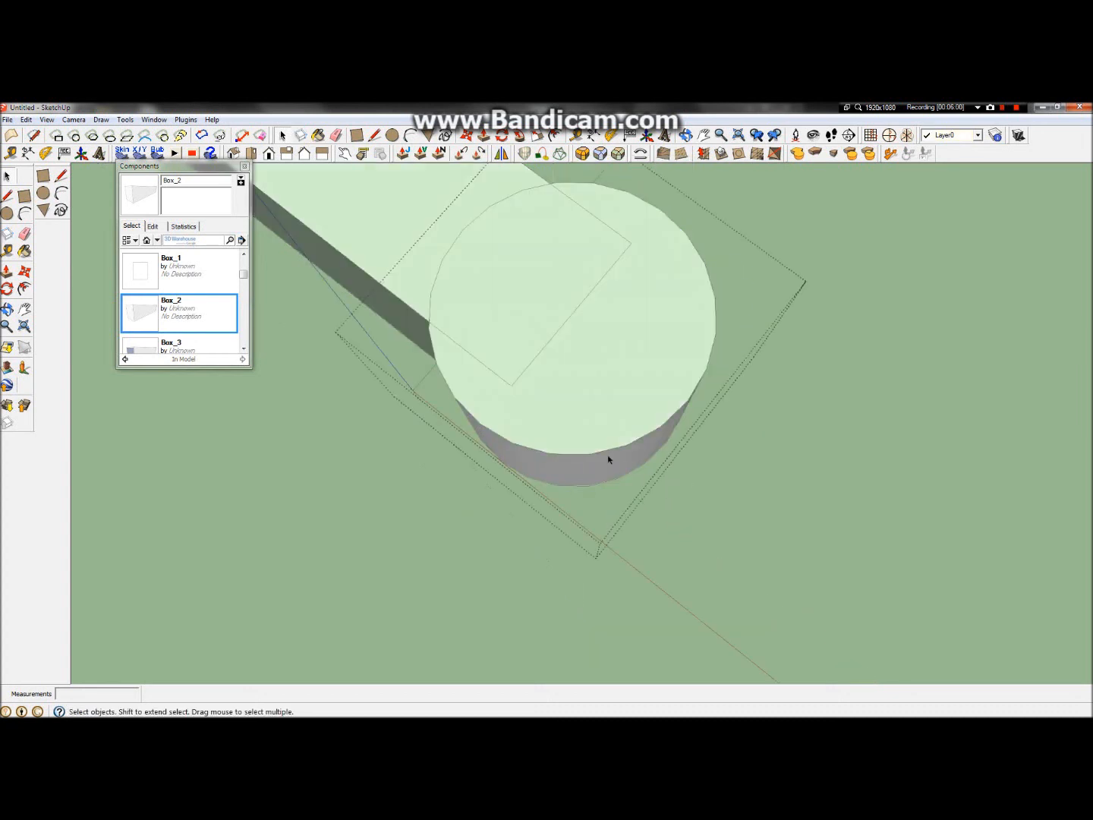
pyautogui.rightClick(608, 460)
pyautogui.click(533, 537)
pyautogui.click(877, 526)
pyautogui.click(612, 459)
pyautogui.click(858, 470)
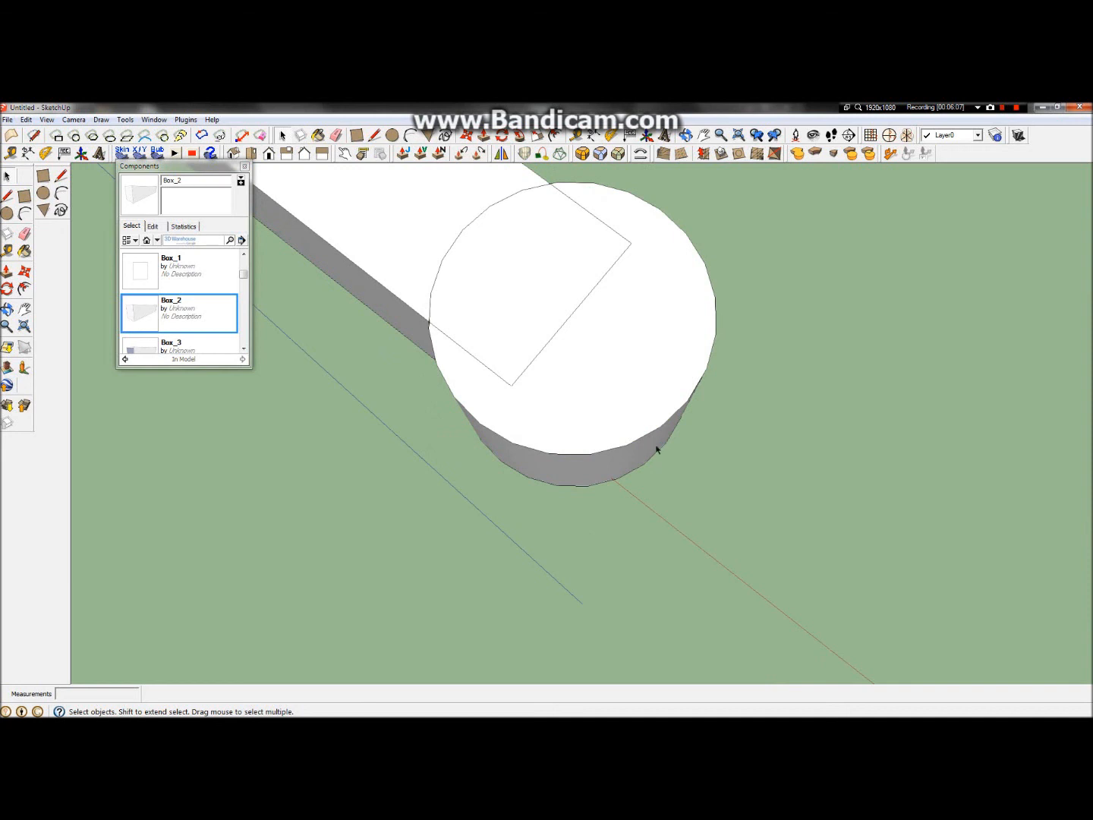
# Turn the cylinder's complete geometry into a component named Rotate_1
pyautogui.click(646, 442)
pyautogui.click(788, 493)
pyautogui.doubleClick(639, 427)
pyautogui.click(642, 424)
pyautogui.rightClick(643, 420)
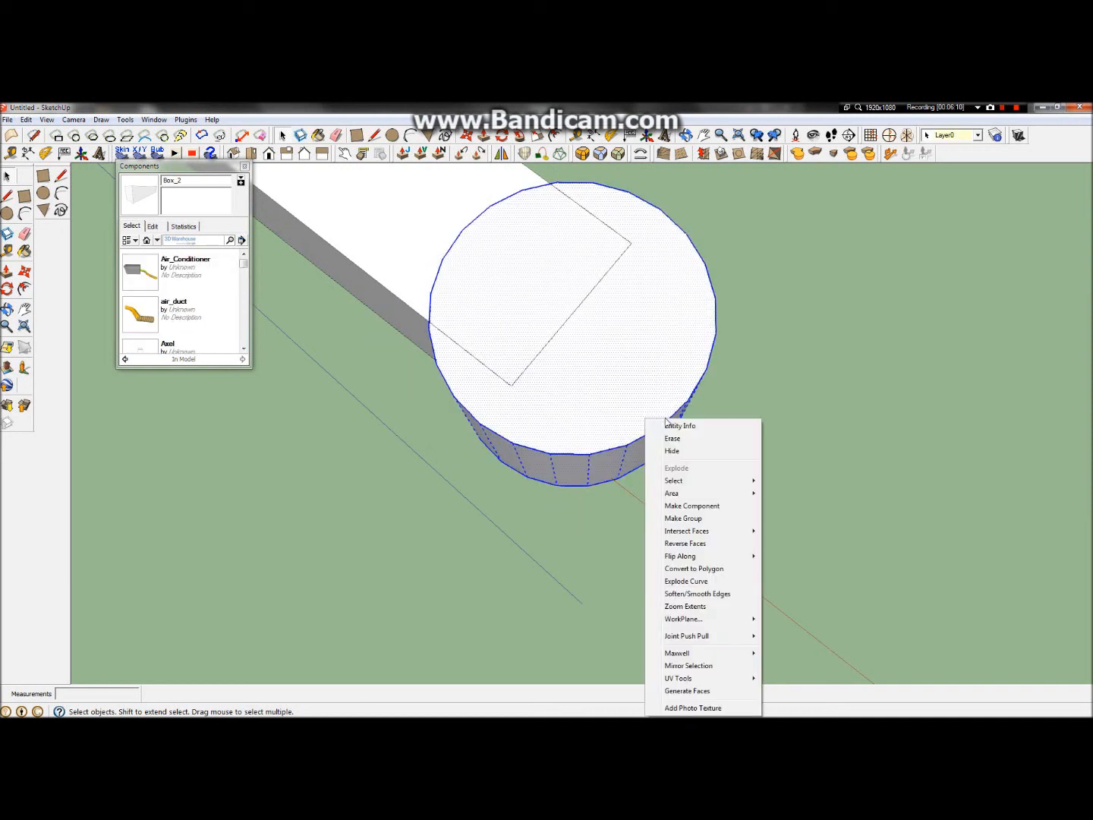
pyautogui.click(737, 507)
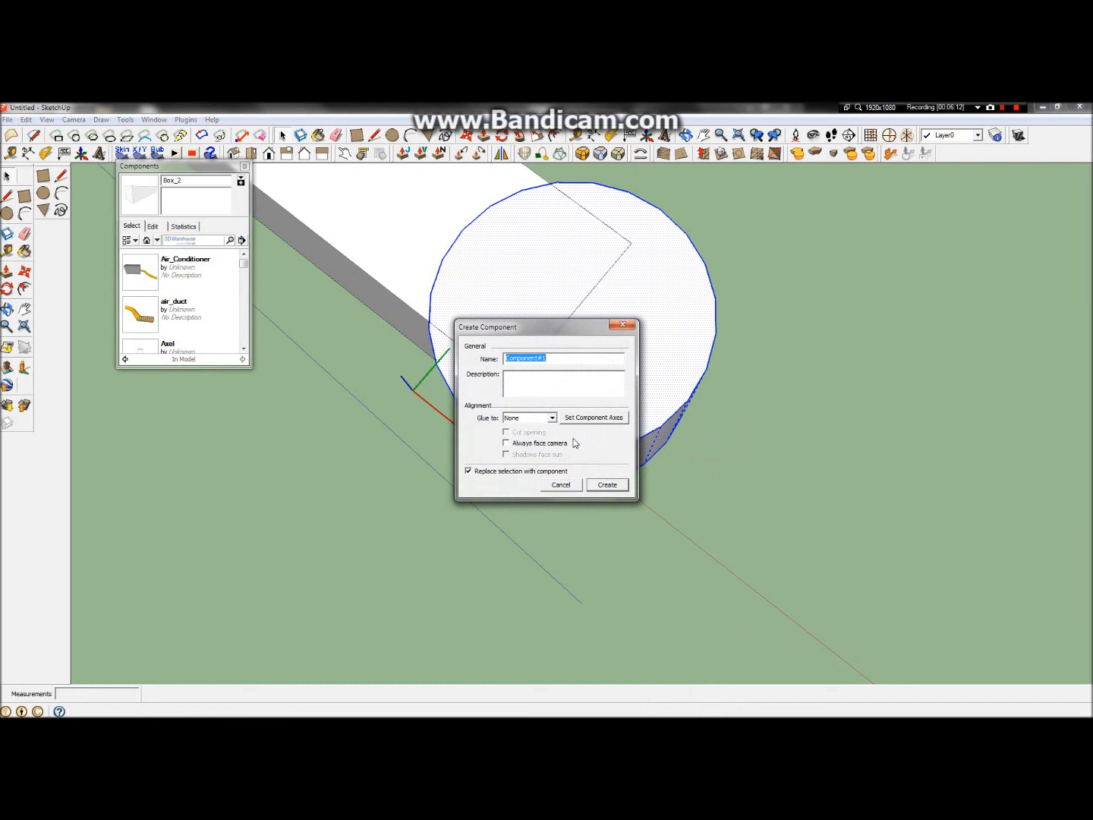
pyautogui.write('Rotate_1')
pyautogui.click(628, 484)
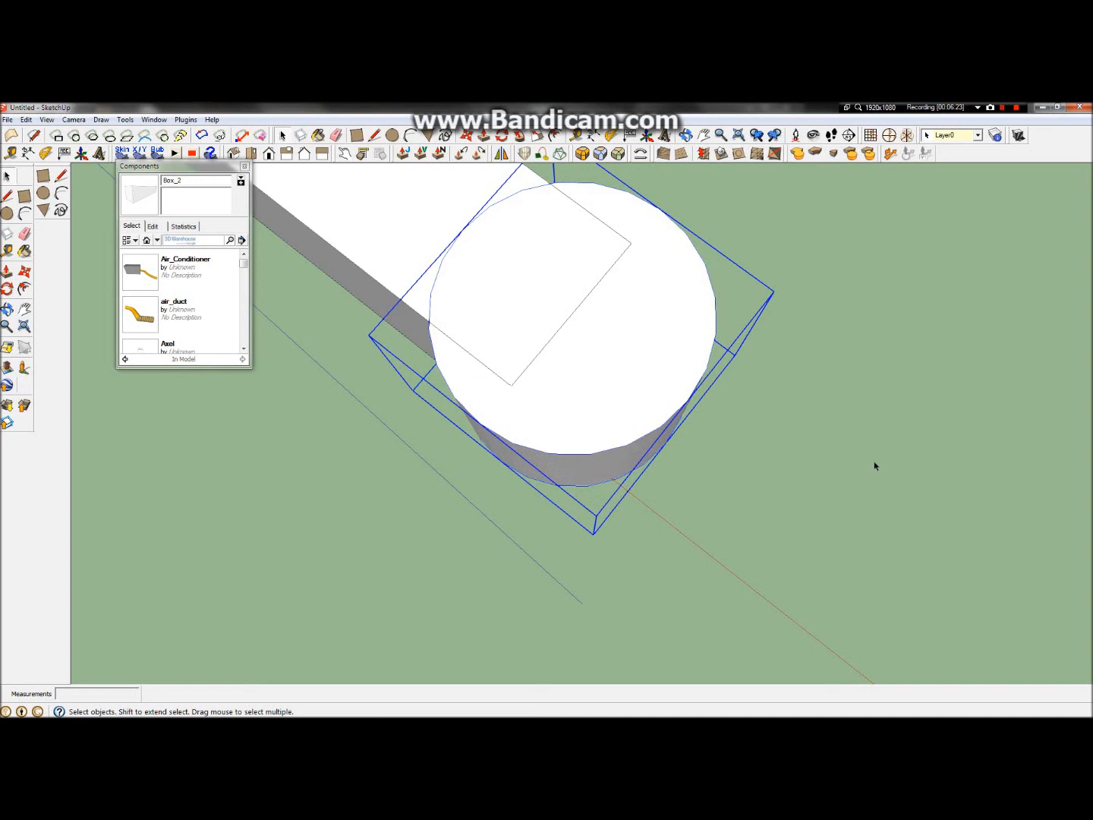
# Set the edge softening angle of the cylinder component to 0 degrees and close the Components and Soften Edges windows
pyautogui.rightClick(572, 485)
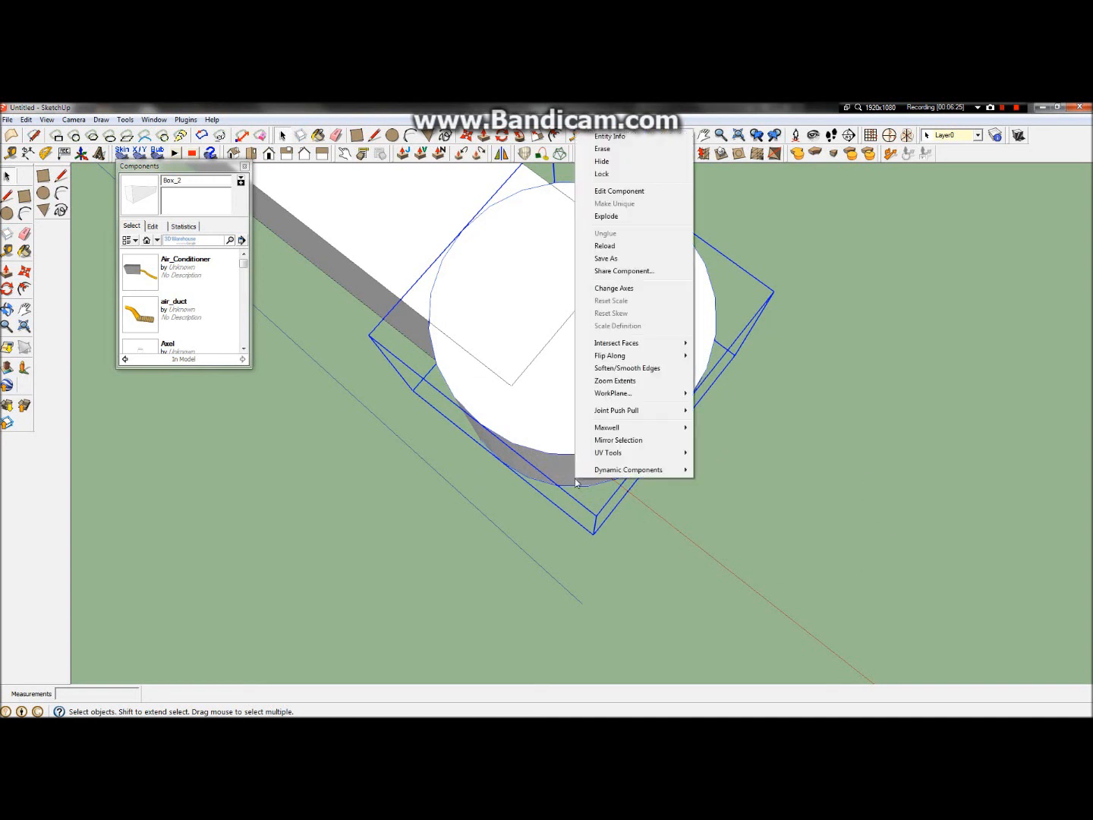
pyautogui.click(647, 369)
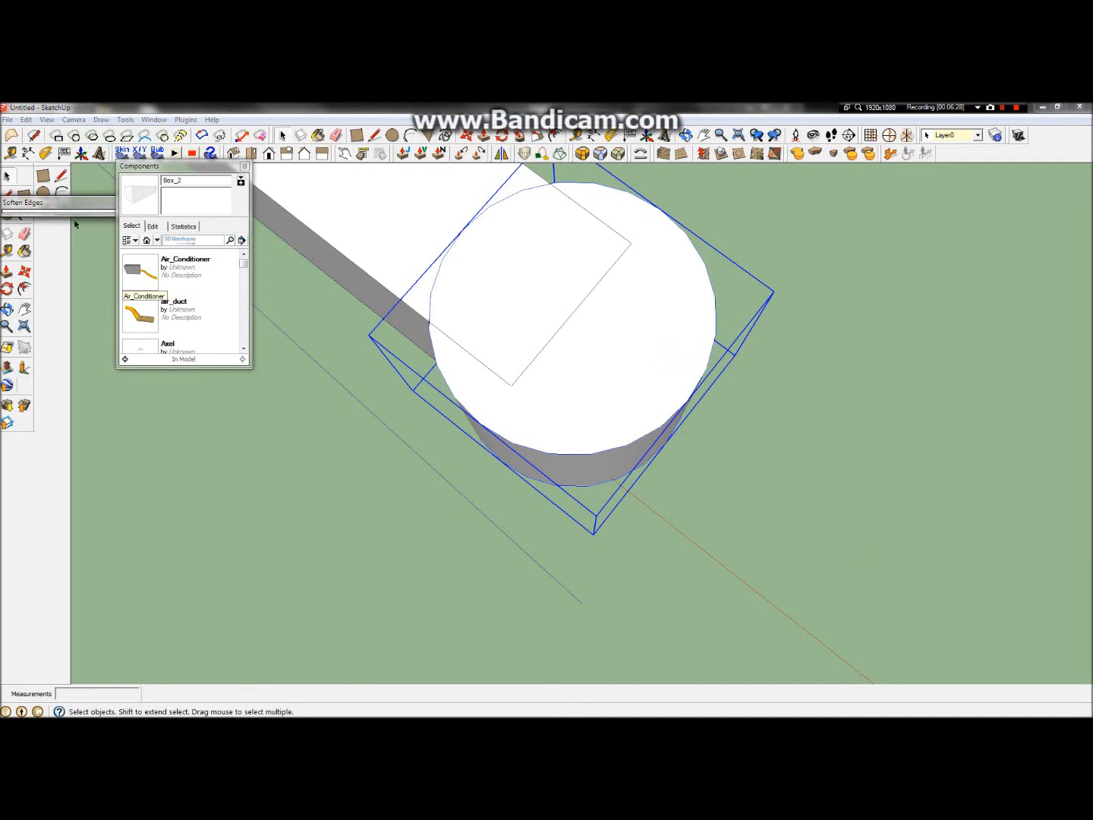
pyautogui.moveTo(75, 216); pyautogui.dragTo(4, 243)
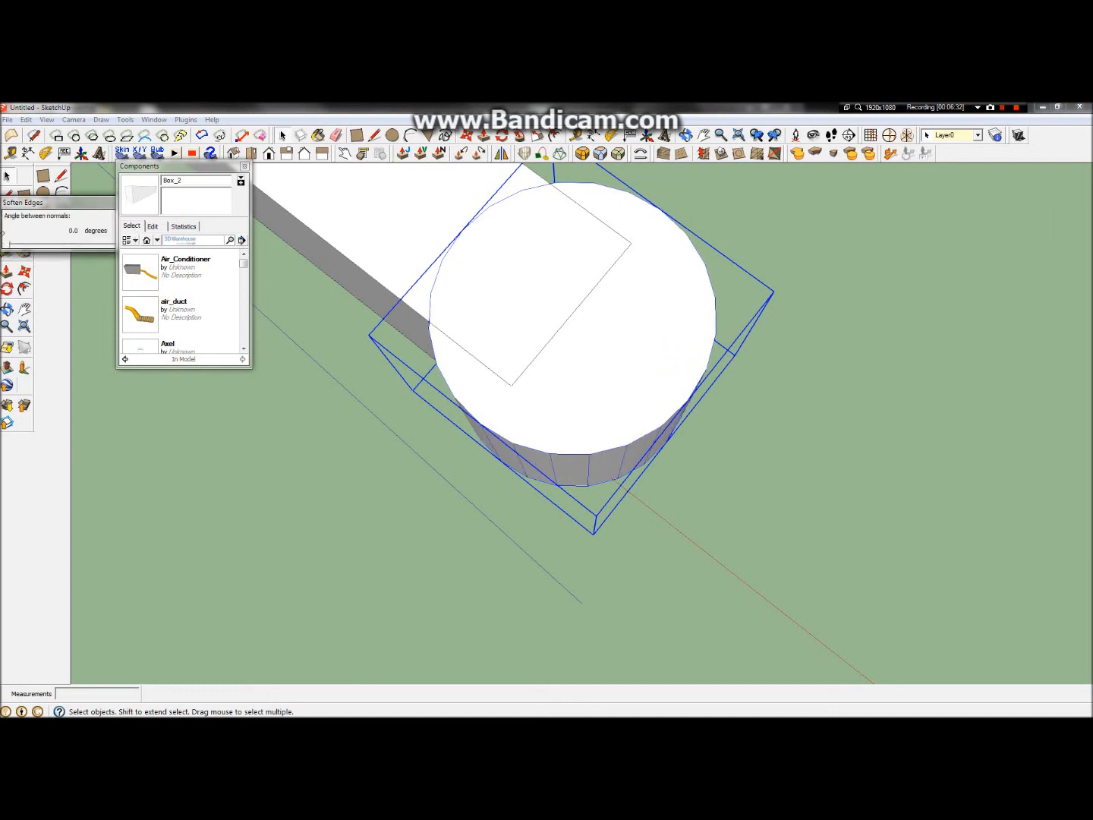
pyautogui.moveTo(80, 202); pyautogui.dragTo(81, 221)
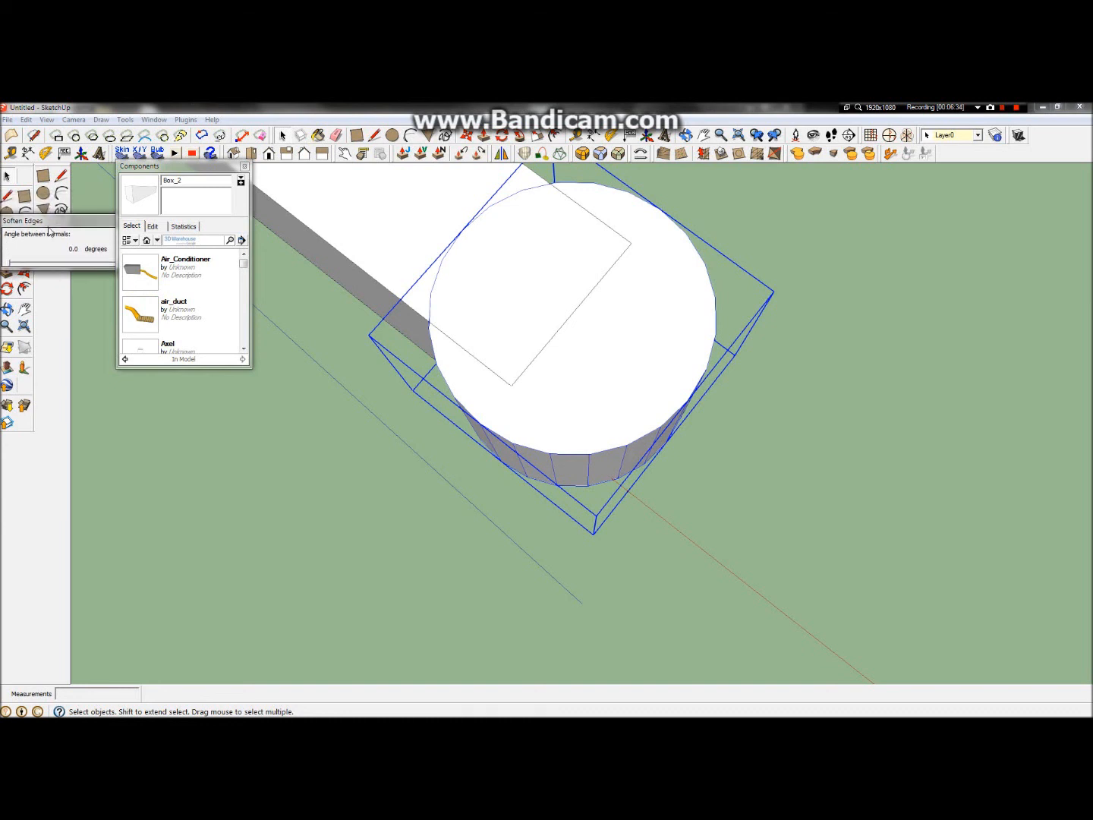
pyautogui.click(245, 167)
pyautogui.click(127, 221)
pyautogui.click(239, 489)
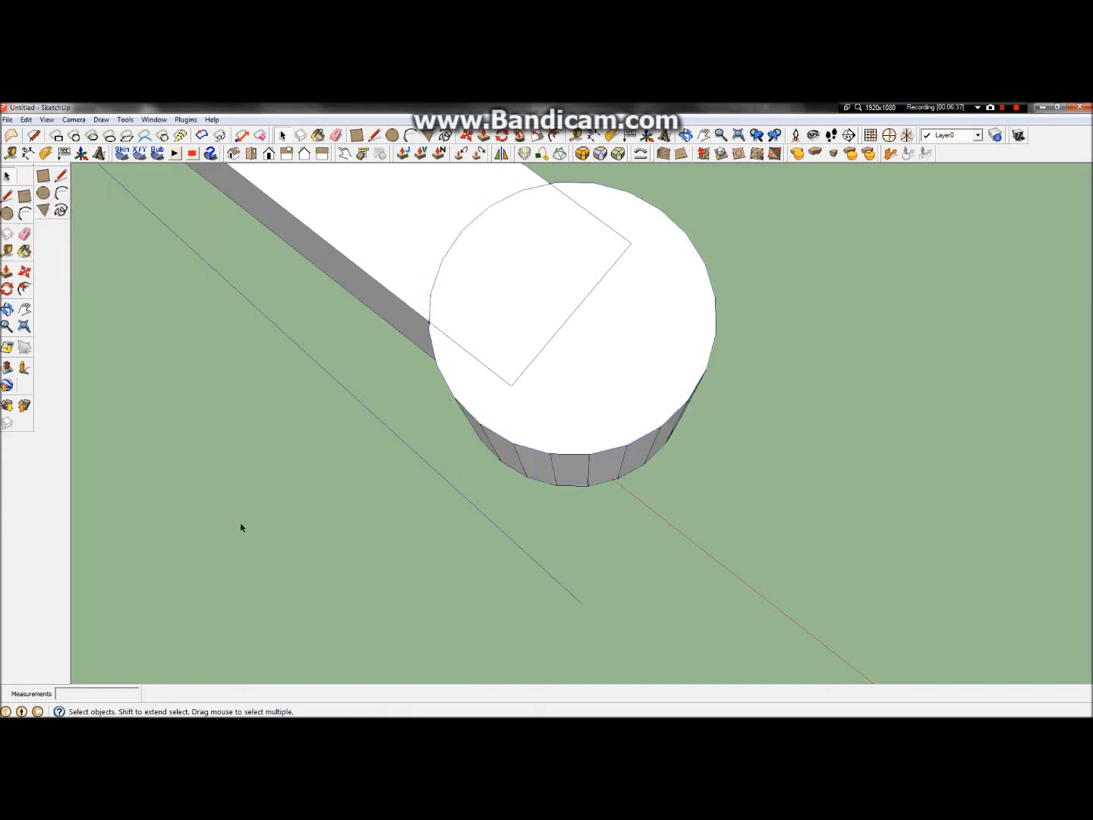
# Examine the cylinder at the tunnel's end and the assembled sections from several angles and distances
pyautogui.scroll(5, 516, 421)
pyautogui.click(7, 309)
pyautogui.moveTo(796, 409); pyautogui.dragTo(922, 234)
pyautogui.scroll(-2, 798, 259)
pyautogui.scroll(-6, 791, 325)
pyautogui.scroll(4, 787, 331)
pyautogui.scroll(2, 754, 217)
pyautogui.scroll(-6, 771, 203)
pyautogui.scroll(-4, 996, 225)
pyautogui.moveTo(934, 207); pyautogui.dragTo(794, 159)
pyautogui.scroll(5, 954, 197)
pyautogui.scroll(-7, 891, 262)
pyautogui.moveTo(886, 327); pyautogui.dragTo(646, 457)
pyautogui.scroll(5, 648, 457)
pyautogui.moveTo(620, 354); pyautogui.dragTo(496, 354)
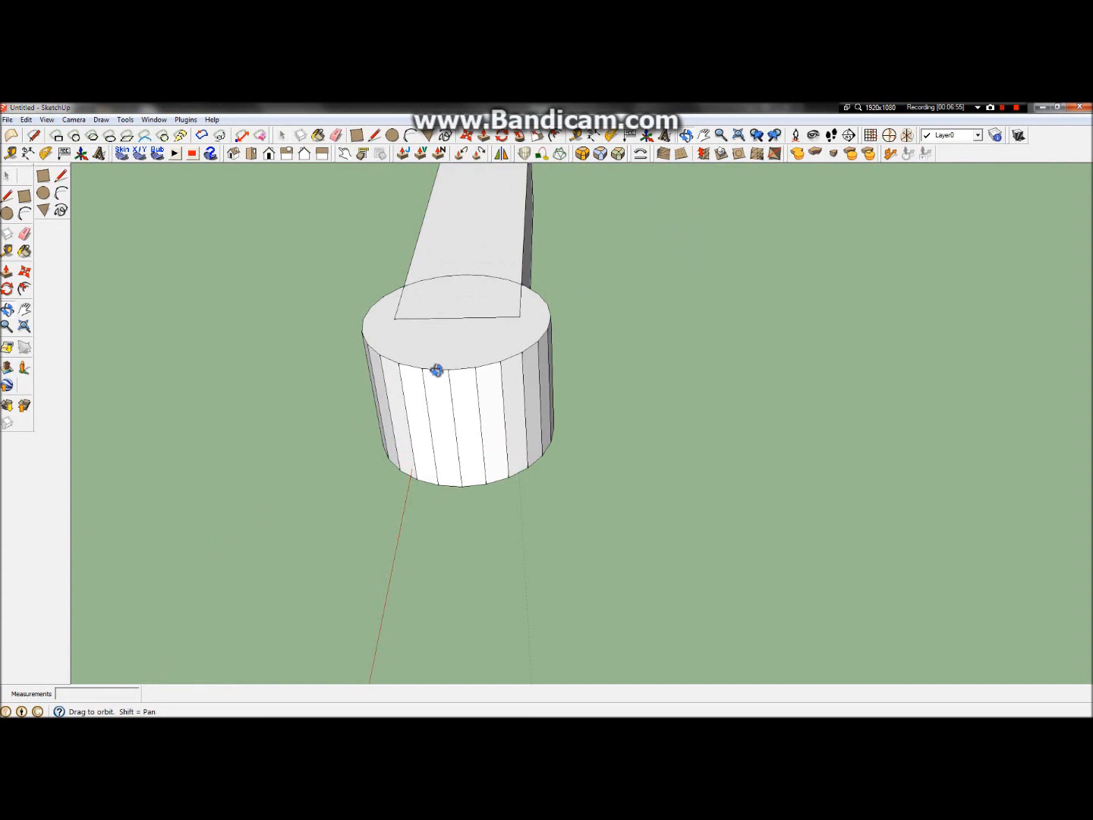
# Move the cylinder component about 9.9 m sideways, clear of the third section's end
pyautogui.click(24, 271)
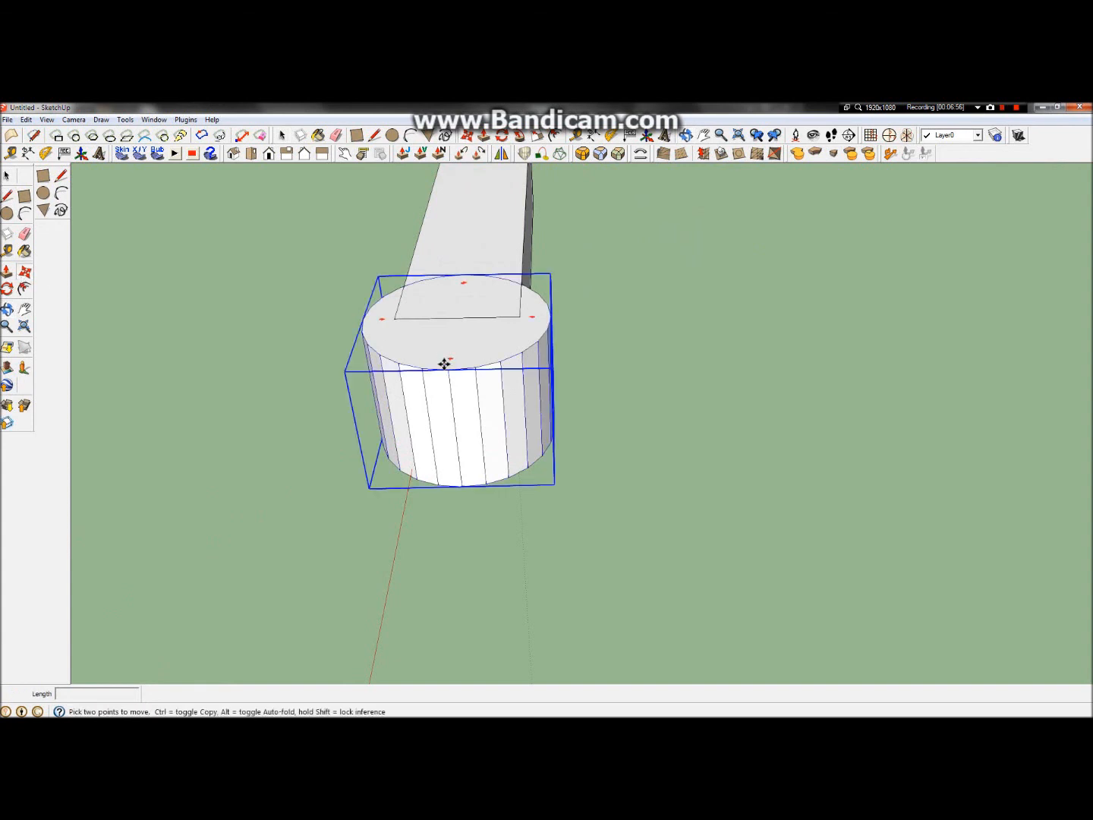
pyautogui.click(442, 361)
pyautogui.click(1048, 353)
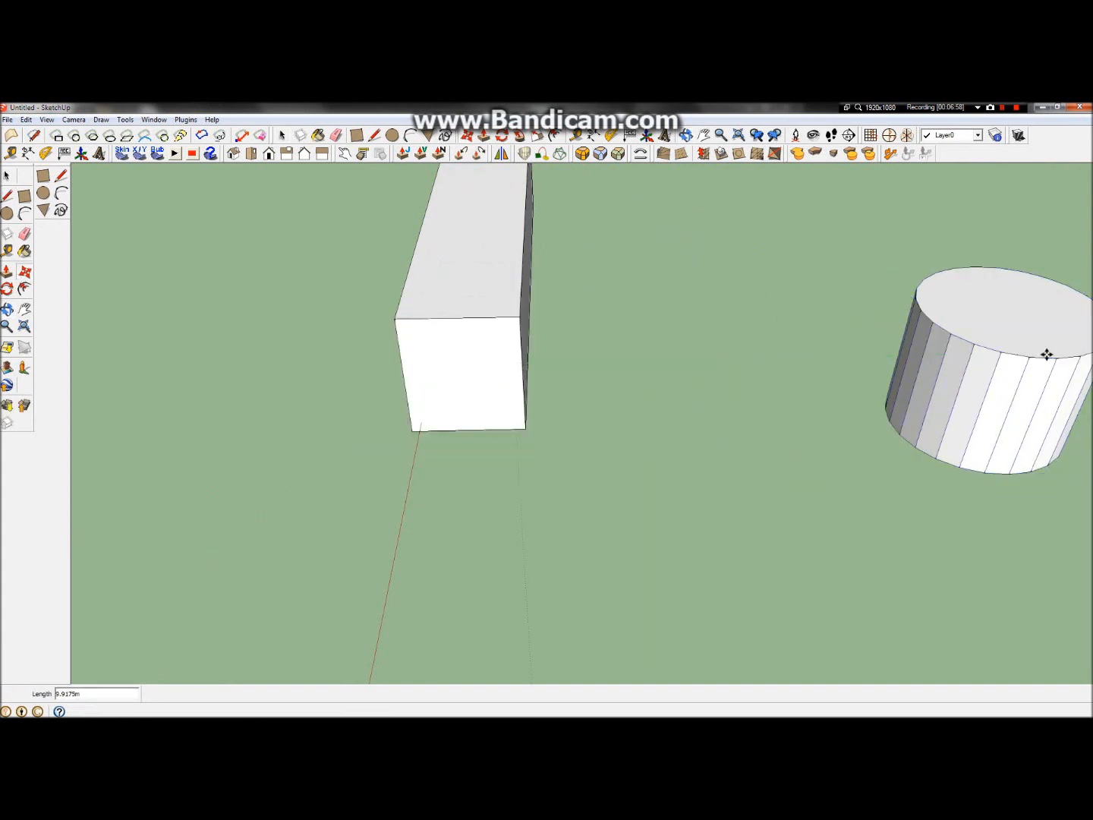
# Draw a circle of radius 1.65 m centred on the midpoint of the third section's top end edge
pyautogui.click(15, 217)
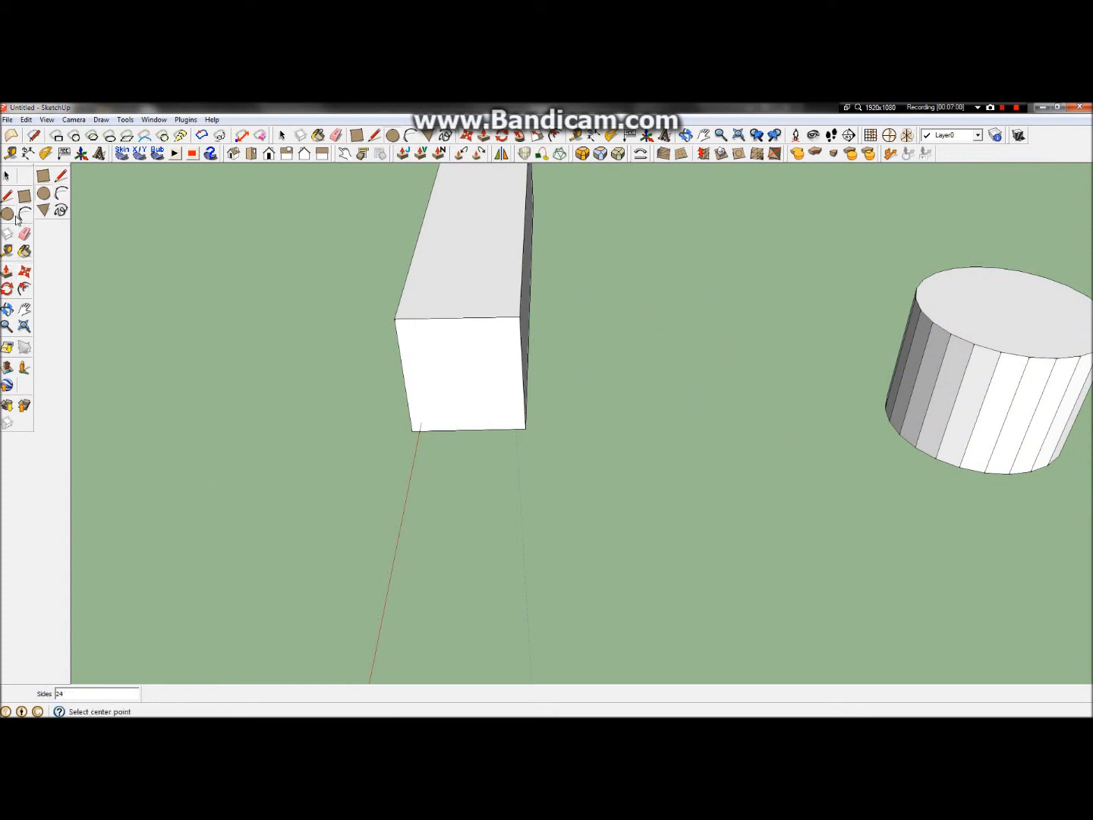
pyautogui.click(458, 318)
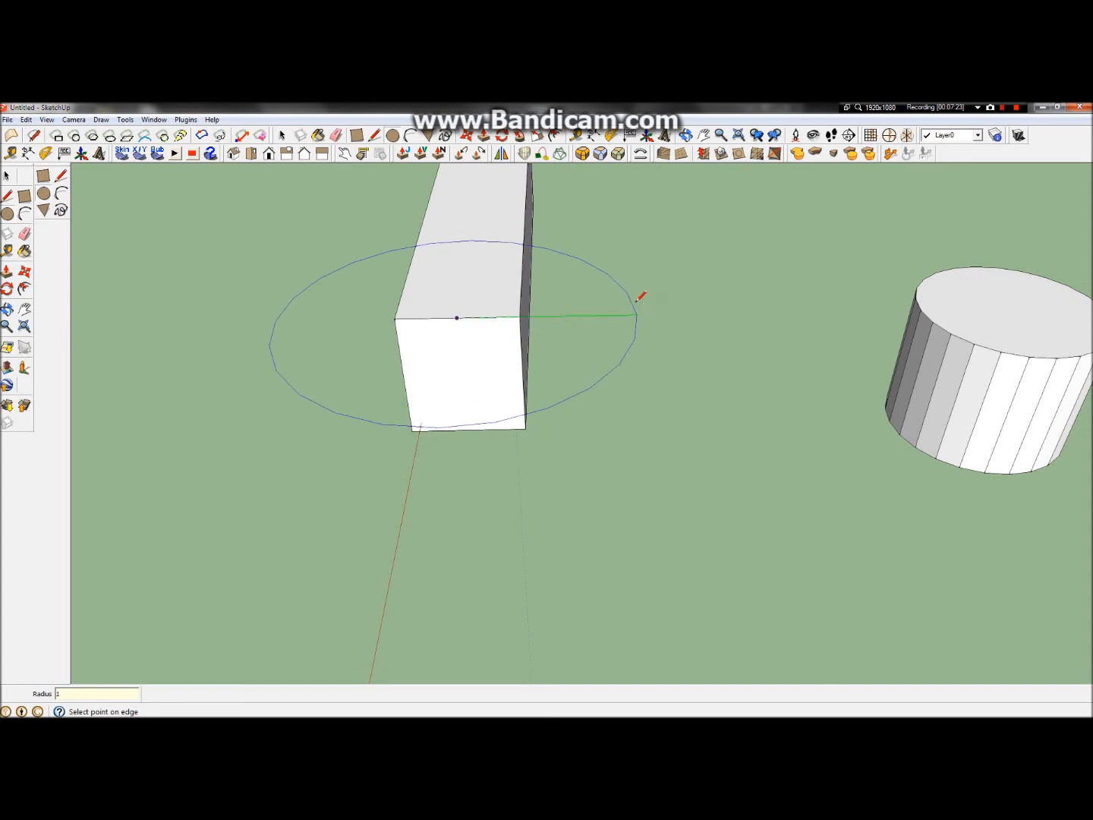
pyautogui.press('Return')
pyautogui.write('1')
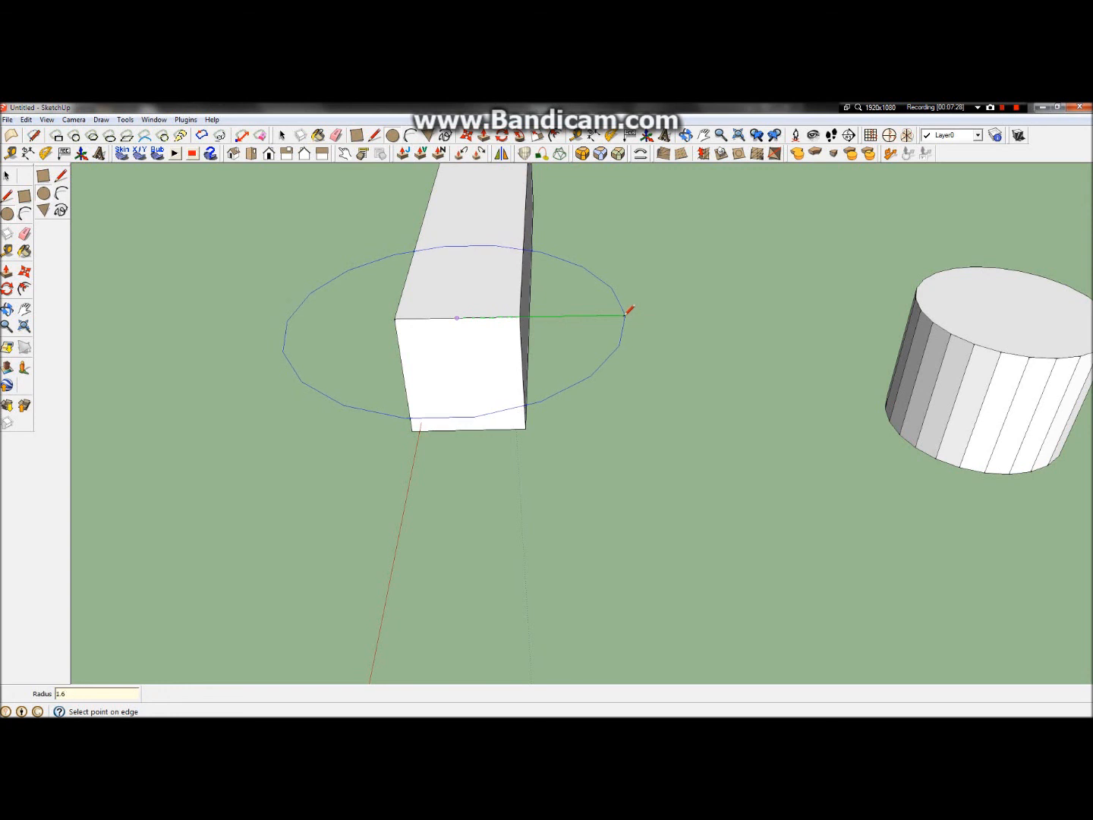
pyautogui.press('Return')
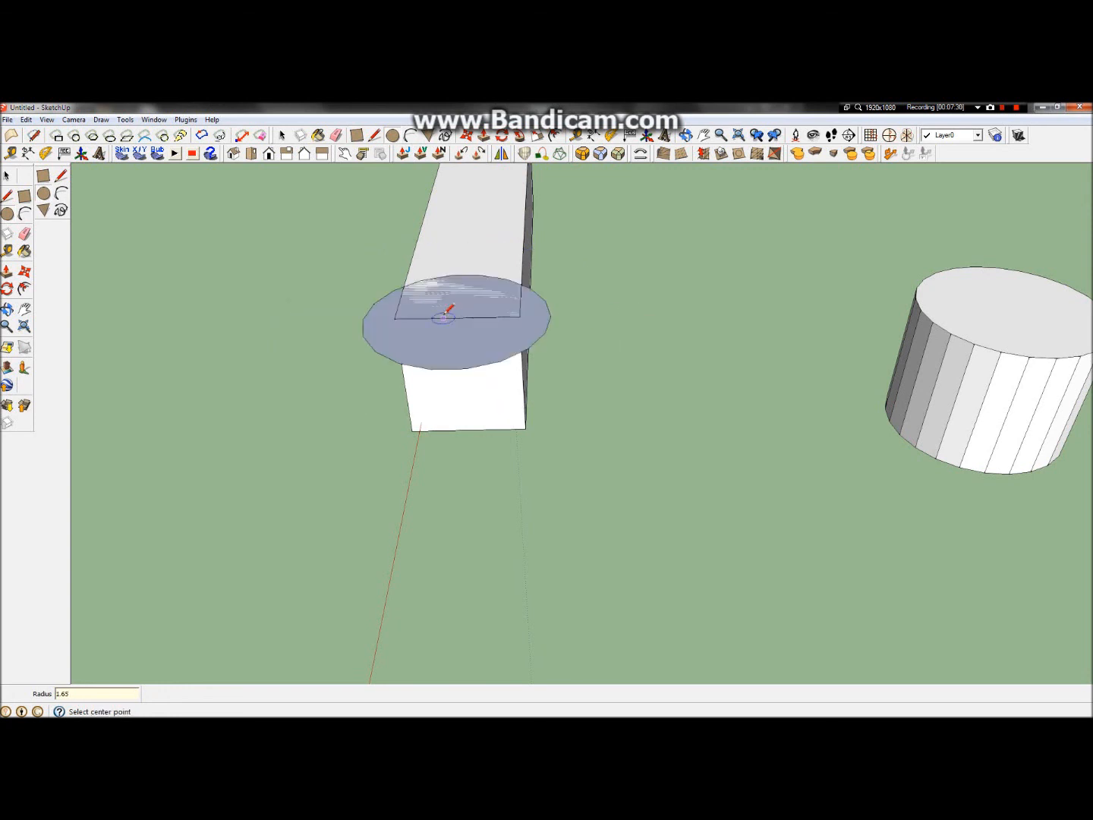
pyautogui.scroll(3, 447, 310)
# Reverse the face of the circle at the third section's end
pyautogui.press('space')
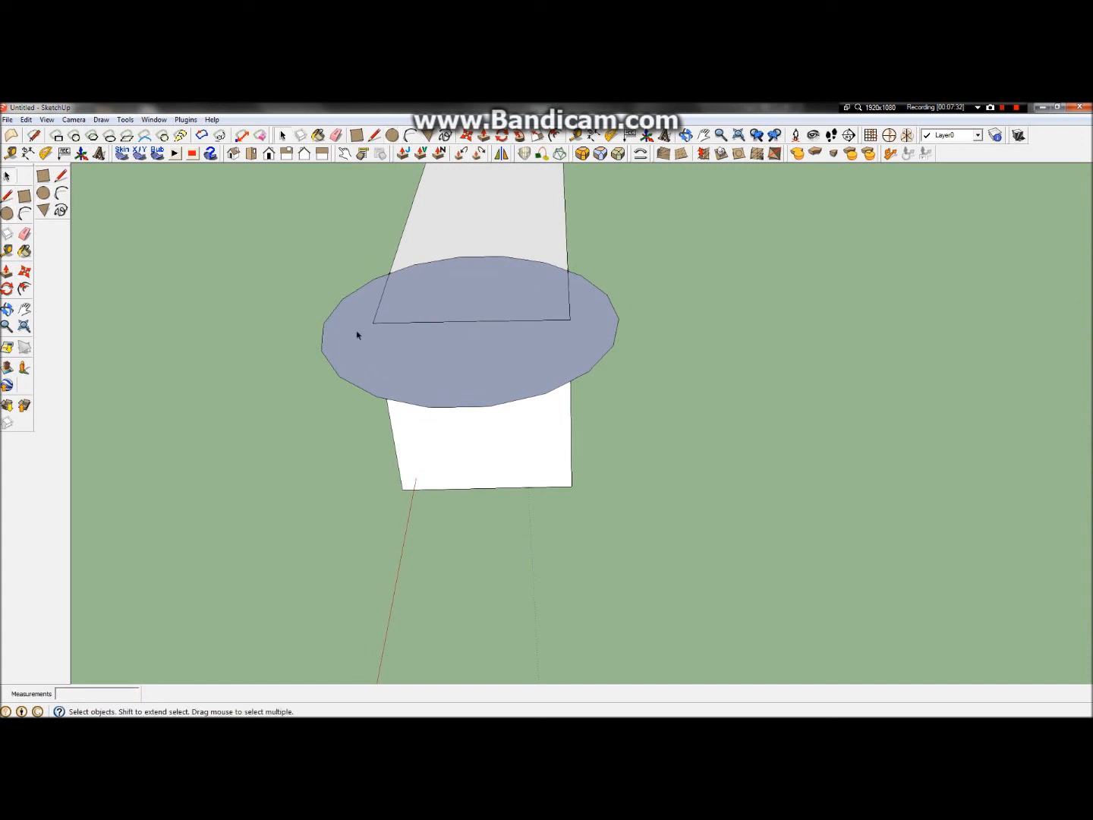
pyautogui.rightClick(357, 335)
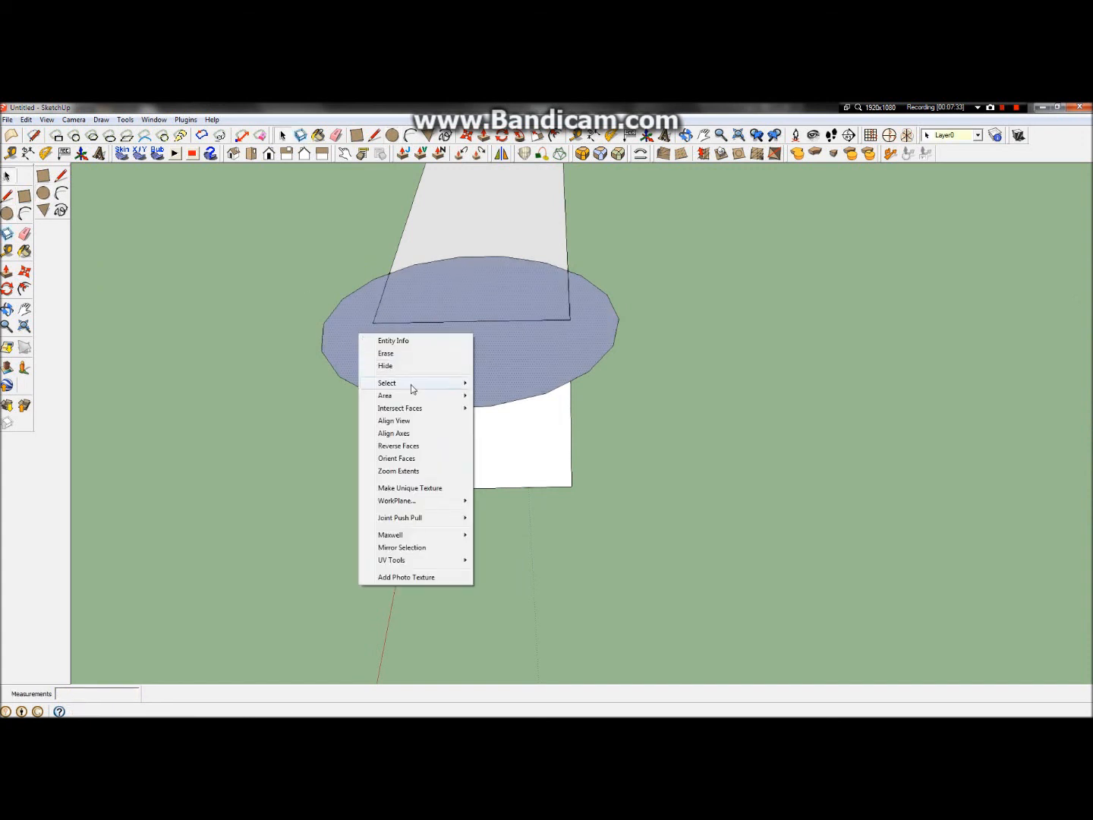
pyautogui.click(426, 447)
# Extrude the circle downward by 2.5 m with Push/Pull to form a new cylinder at the tunnel's end
pyautogui.click(7, 308)
pyautogui.moveTo(440, 349); pyautogui.dragTo(436, 379)
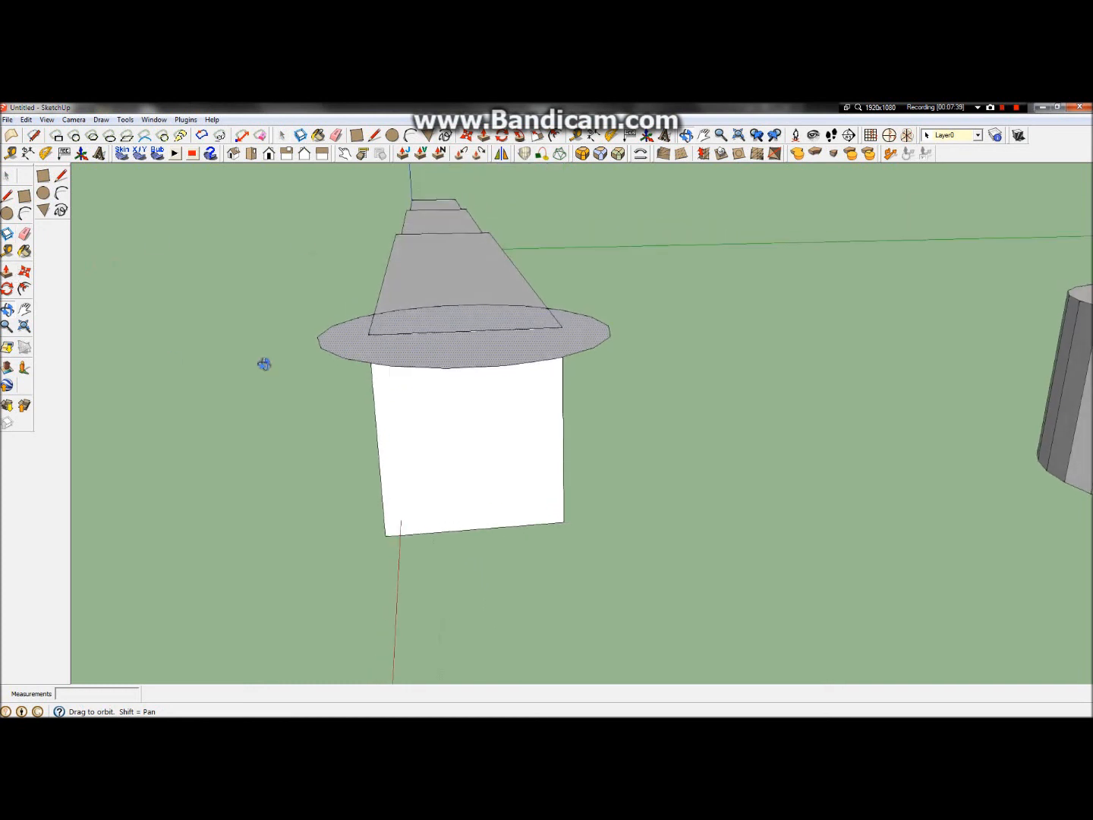
pyautogui.click(7, 270)
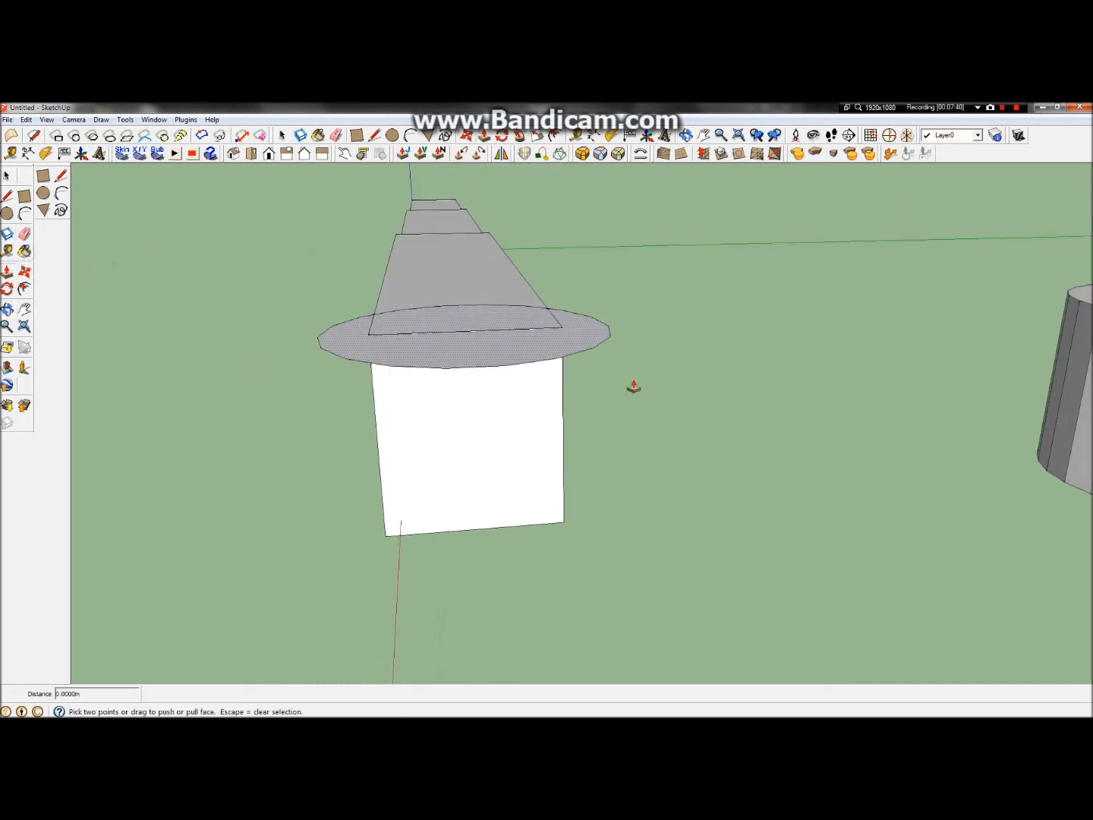
pyautogui.click(6, 310)
pyautogui.moveTo(524, 402); pyautogui.dragTo(569, 273)
pyautogui.click(7, 270)
pyautogui.moveTo(482, 275); pyautogui.dragTo(359, 523)
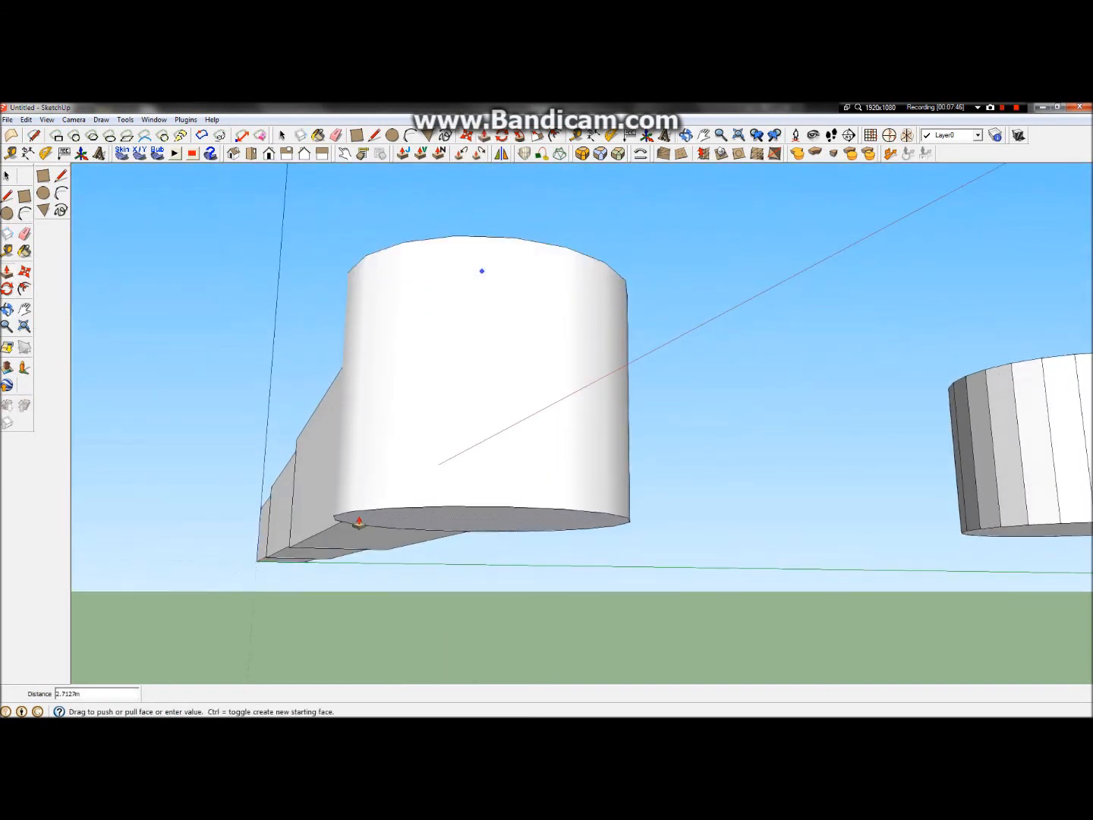
pyautogui.write('2.5')
pyautogui.press('Return')
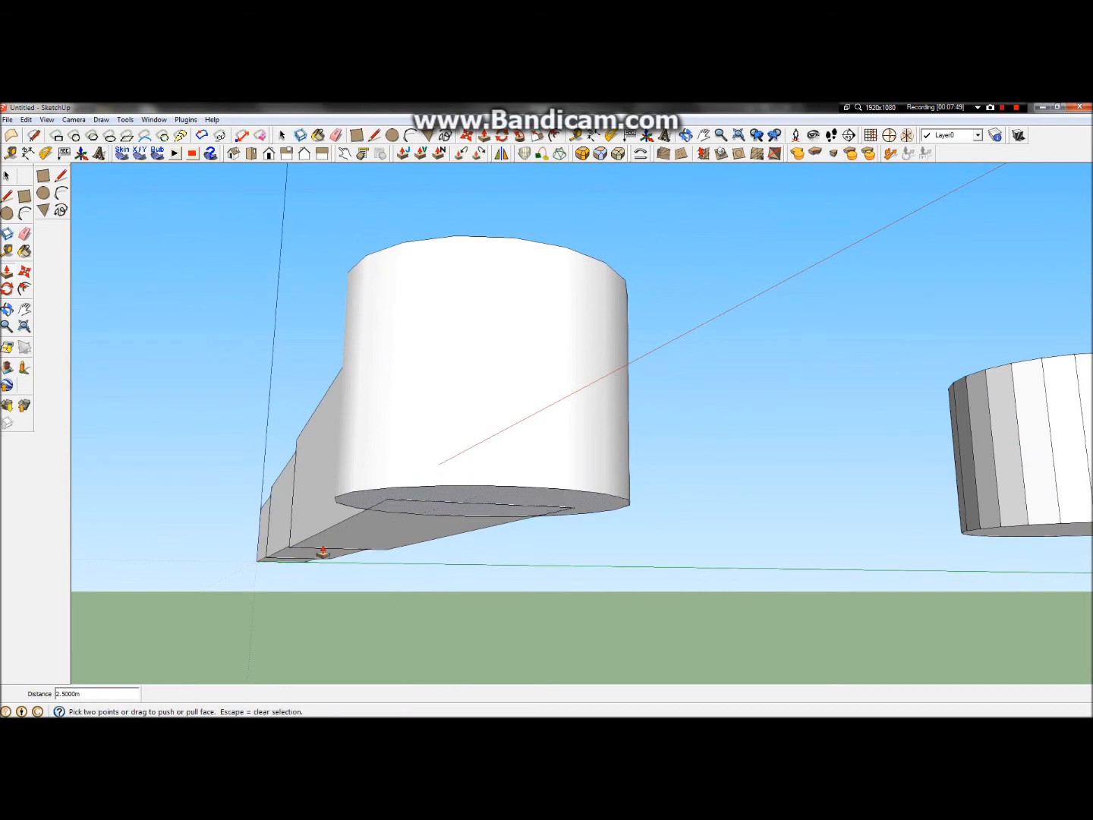
# Delete the old faceted cylinder component standing beside the tunnel
pyautogui.scroll(2, 369, 382)
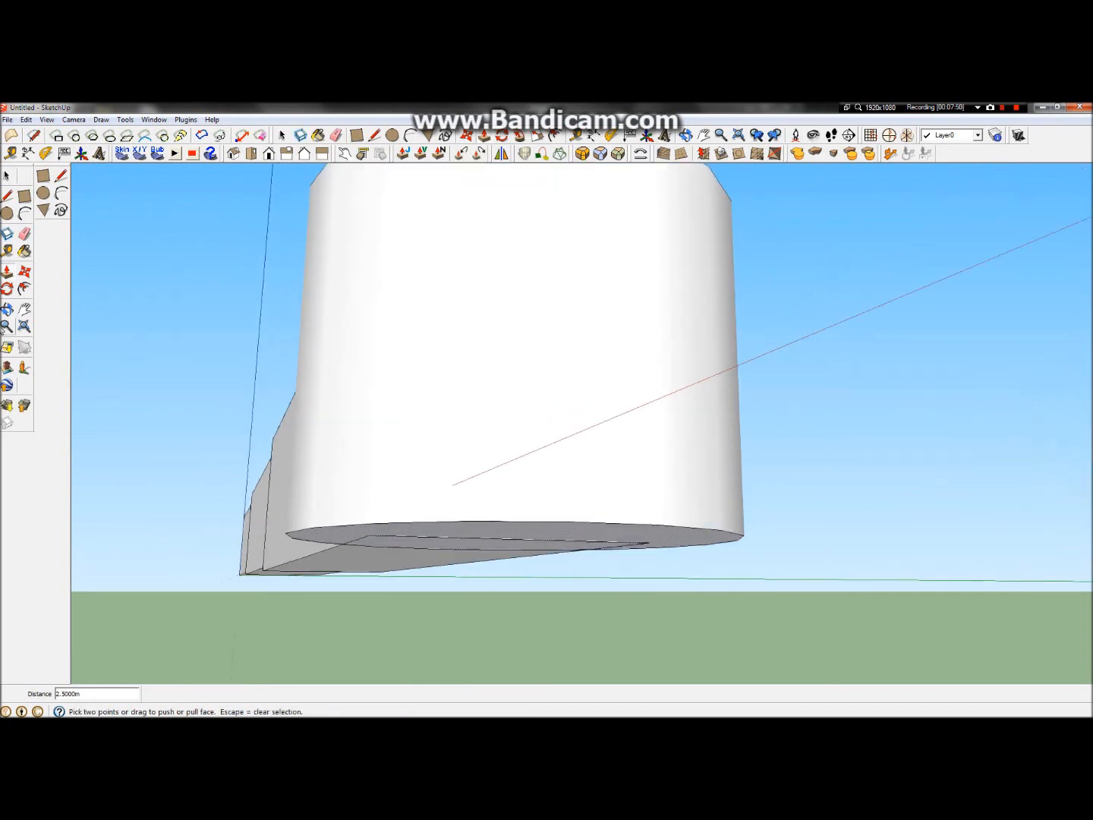
pyautogui.click(7, 308)
pyautogui.moveTo(514, 359); pyautogui.dragTo(483, 263)
pyautogui.scroll(-3, 451, 595)
pyautogui.click(7, 174)
pyautogui.scroll(-3, 327, 252)
pyautogui.moveTo(288, 184); pyautogui.dragTo(284, 202)
pyautogui.click(607, 326)
pyautogui.click(438, 229)
pyautogui.press('Delete')
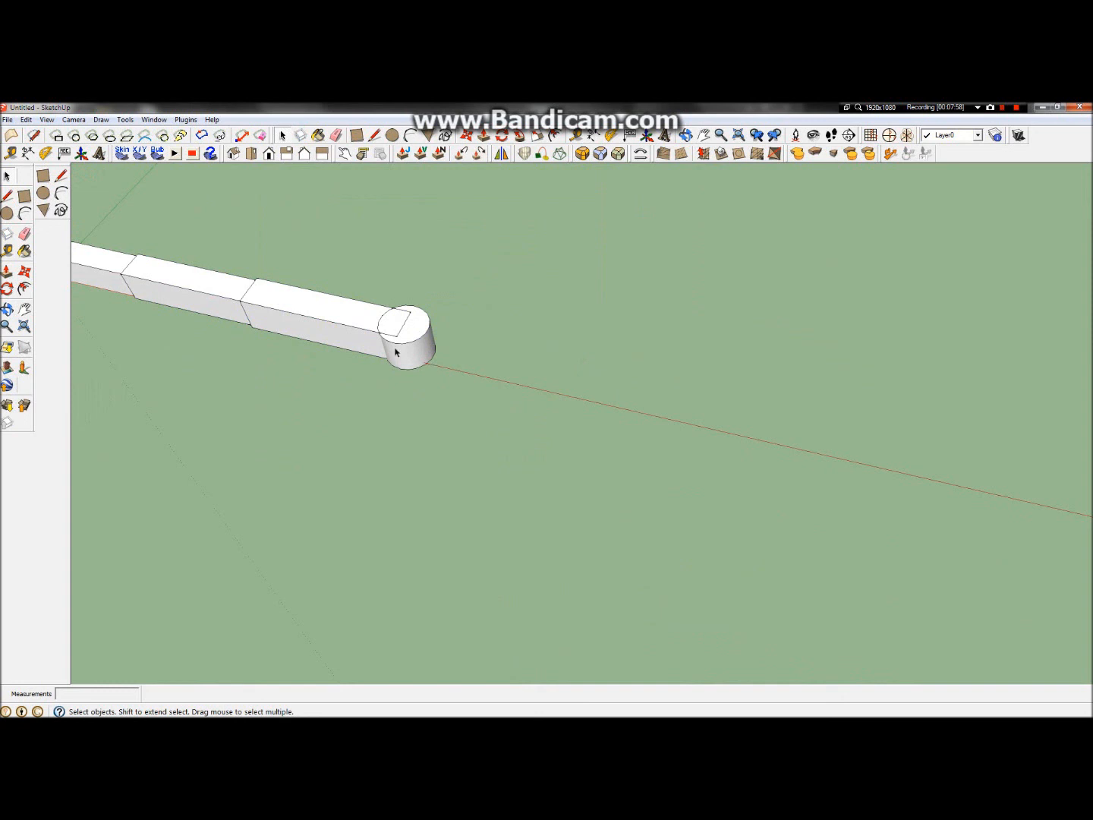
# Turn the new cylinder's complete geometry at the tunnel's end into a component
pyautogui.tripleClick(409, 347)
pyautogui.rightClick(410, 344)
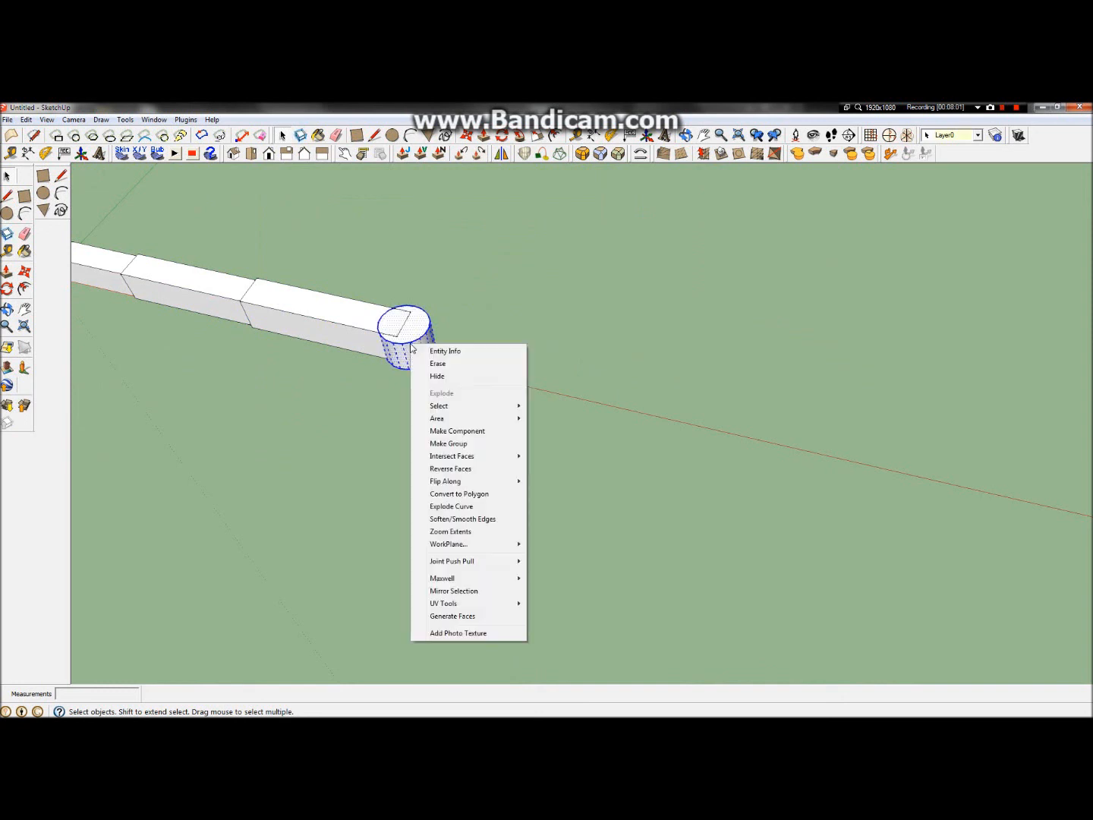
pyautogui.click(457, 430)
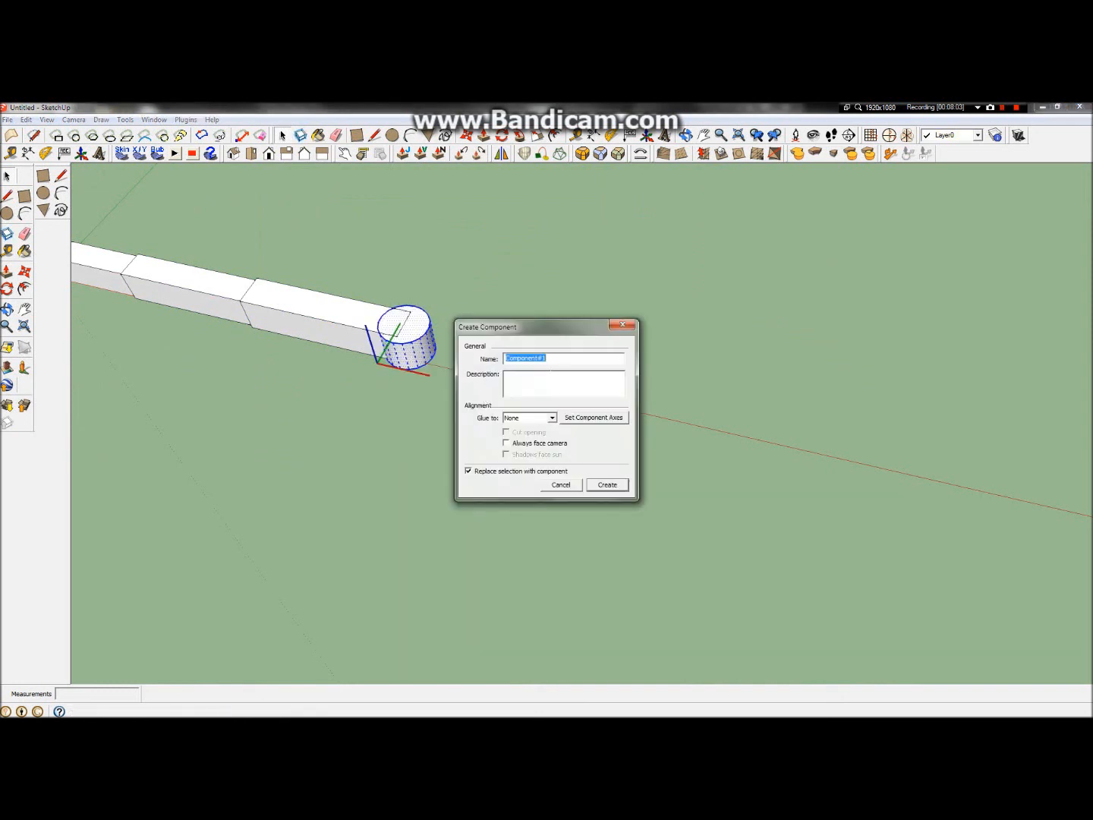
pyautogui.write('r')
pyautogui.click(606, 484)
pyautogui.click(454, 451)
# Examine the new cylinder and its junction with the third section from several angles
pyautogui.scroll(3, 448, 300)
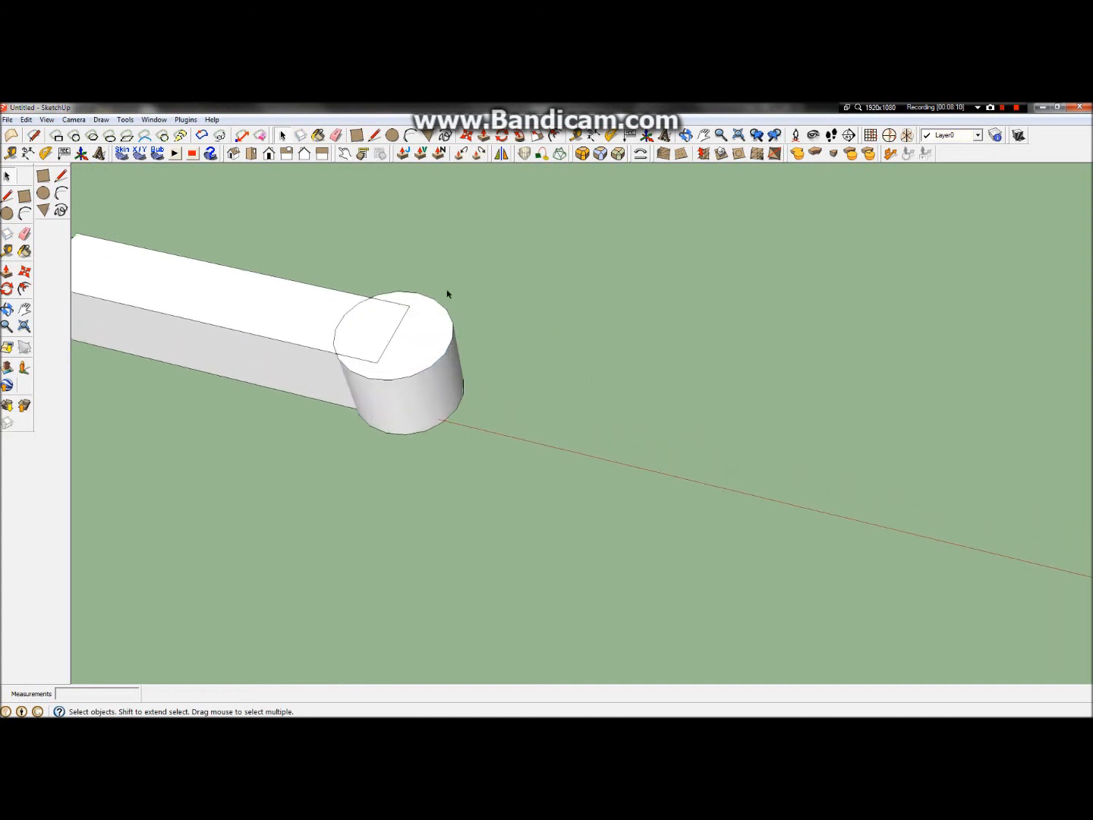
pyautogui.scroll(2, 398, 350)
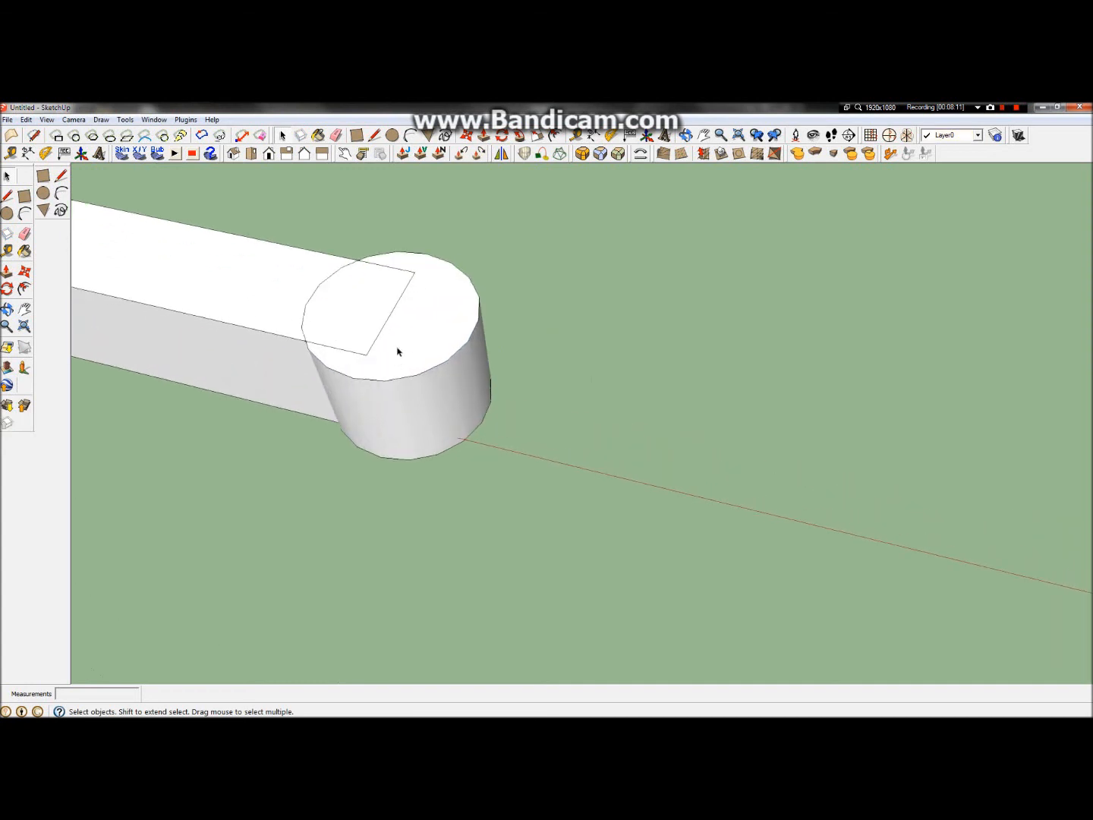
pyautogui.click(9, 310)
pyautogui.moveTo(441, 364); pyautogui.dragTo(423, 486)
pyautogui.rightClick(423, 496)
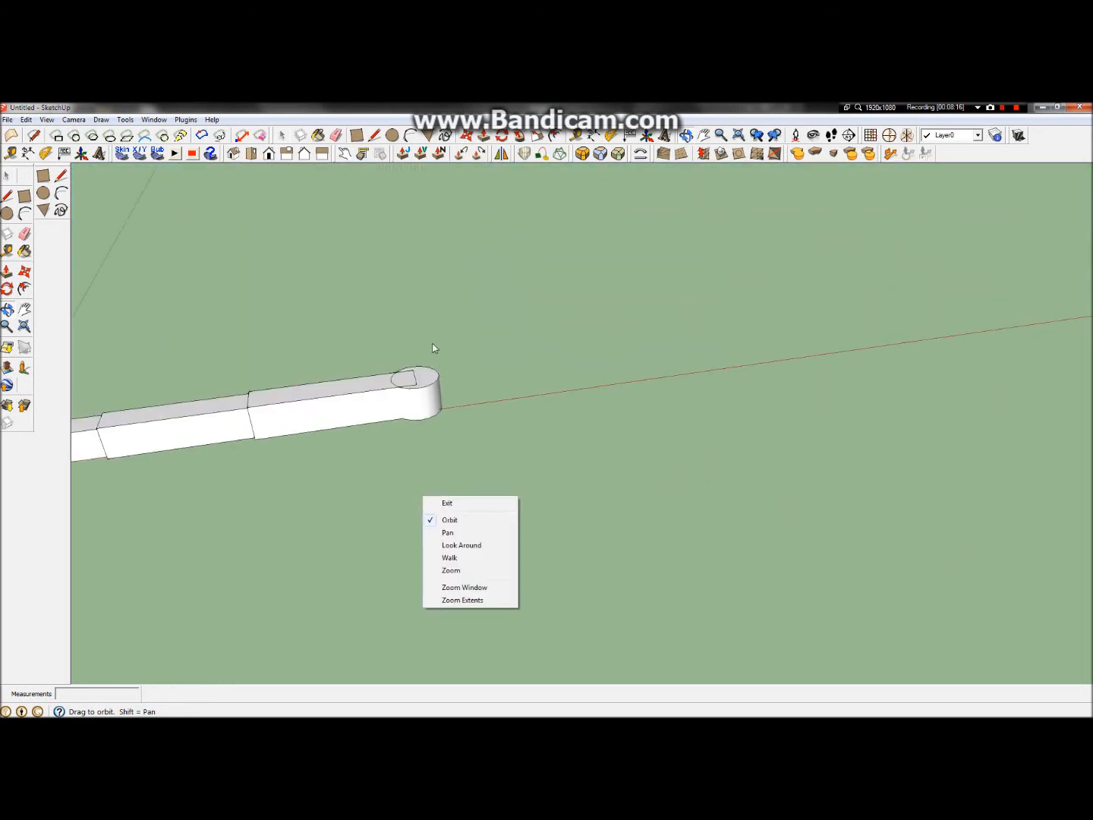
pyautogui.click(541, 389)
pyautogui.scroll(4, 371, 386)
pyautogui.scroll(1, 508, 396)
pyautogui.moveTo(509, 396); pyautogui.dragTo(562, 459)
pyautogui.scroll(5, 441, 441)
pyautogui.moveTo(441, 439); pyautogui.dragTo(372, 391)
# Examine the finished textured jet bridge as a reference, especially the round cab, the boxes in front of it and the canopy
pyautogui.scroll(-6, 746, 324)
pyautogui.scroll(-3, 372, 390)
pyautogui.scroll(3, 1005, 380)
pyautogui.scroll(2, 822, 343)
pyautogui.scroll(2, 742, 357)
pyautogui.scroll(5, 700, 368)
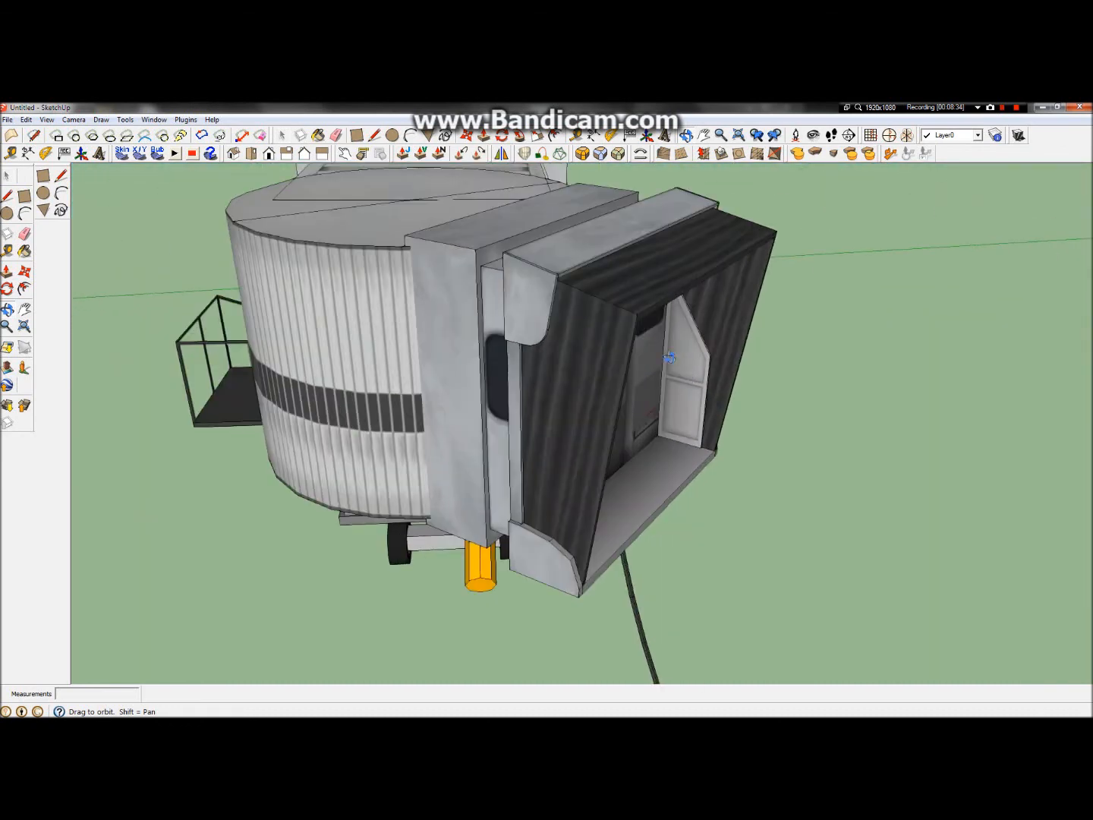
pyautogui.moveTo(665, 359); pyautogui.dragTo(320, 466)
pyautogui.moveTo(498, 406); pyautogui.dragTo(550, 444)
pyautogui.scroll(3, 618, 353)
pyautogui.scroll(-8, 520, 442)
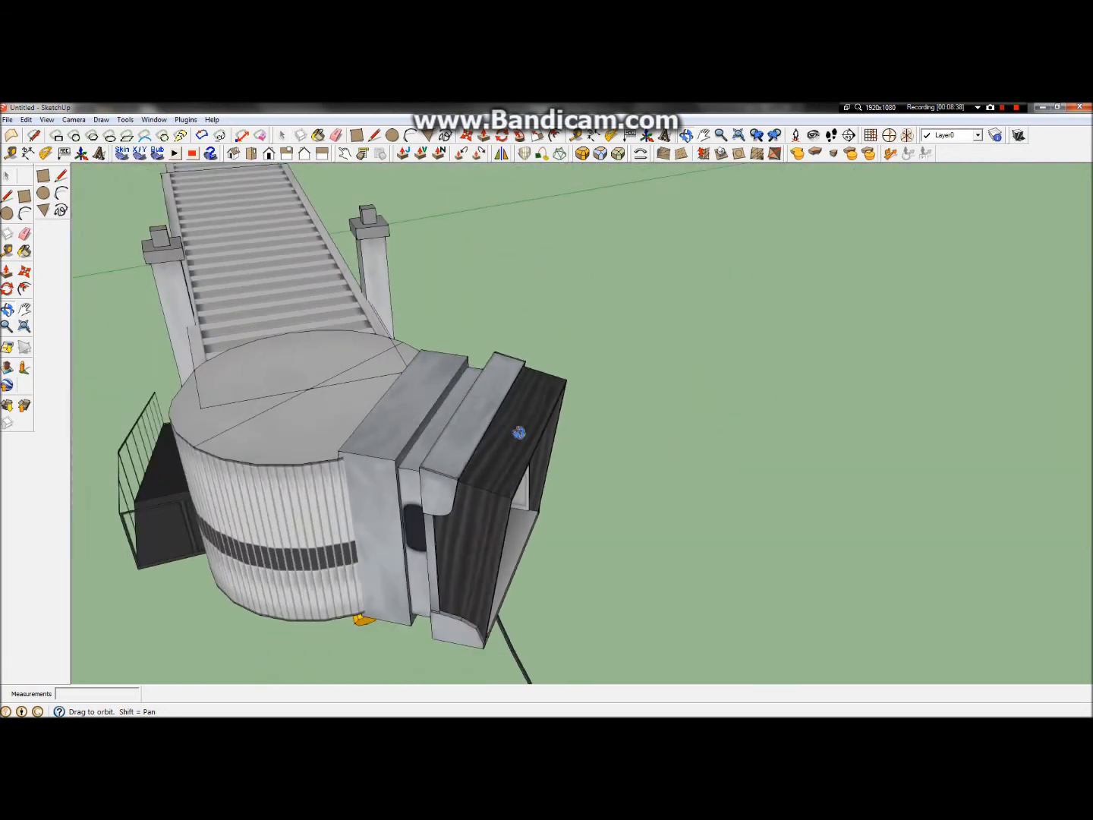
pyautogui.moveTo(567, 458); pyautogui.dragTo(617, 374)
pyautogui.scroll(7, 638, 315)
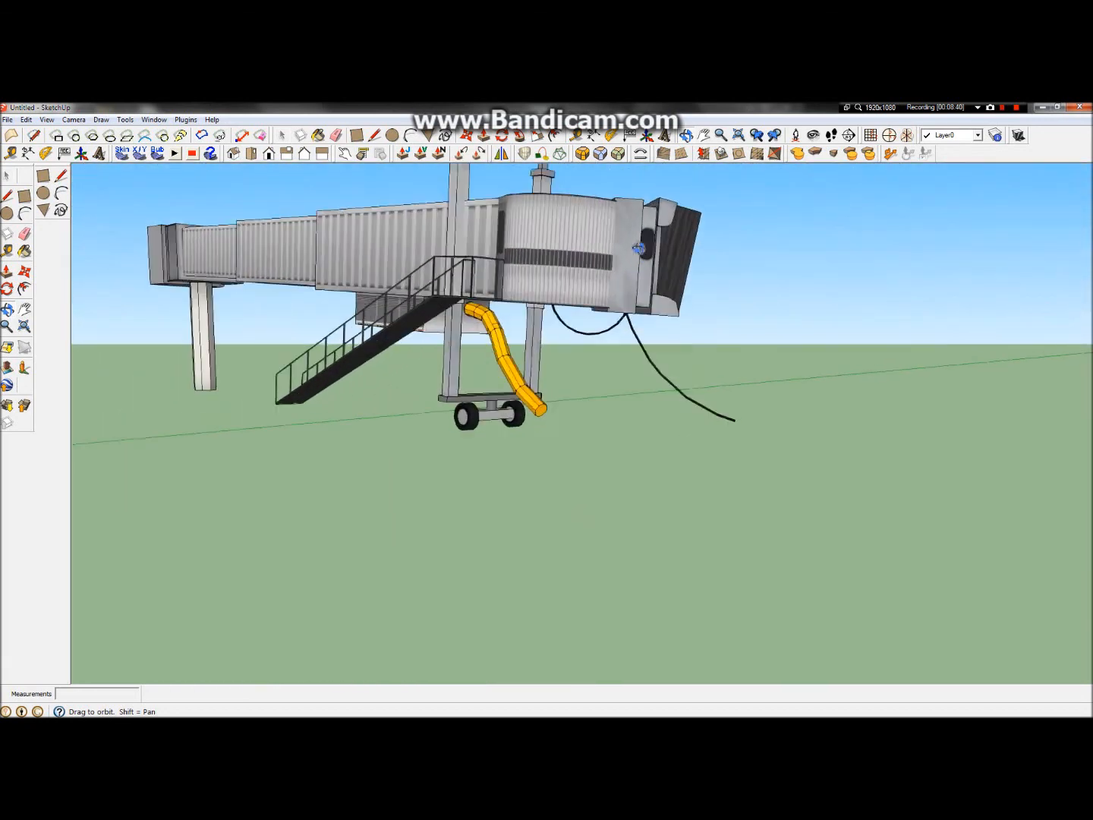
pyautogui.moveTo(634, 275); pyautogui.dragTo(695, 353)
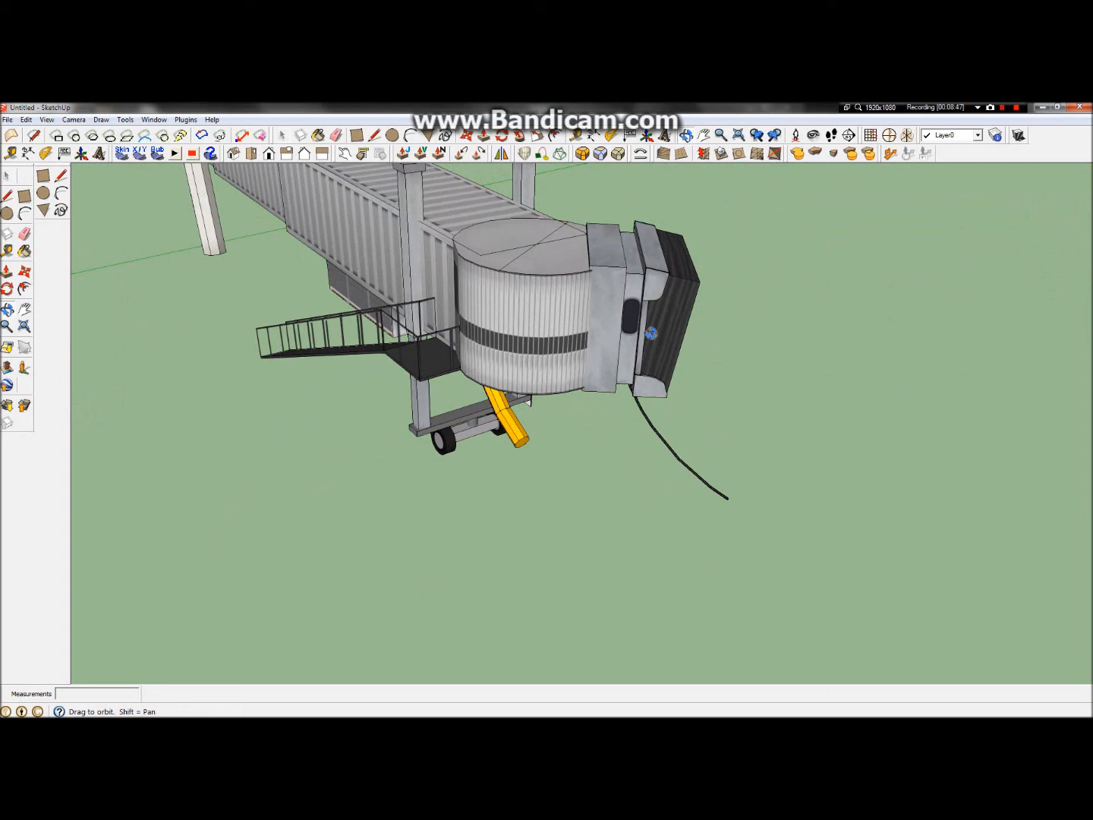
pyautogui.moveTo(643, 318); pyautogui.dragTo(864, 278)
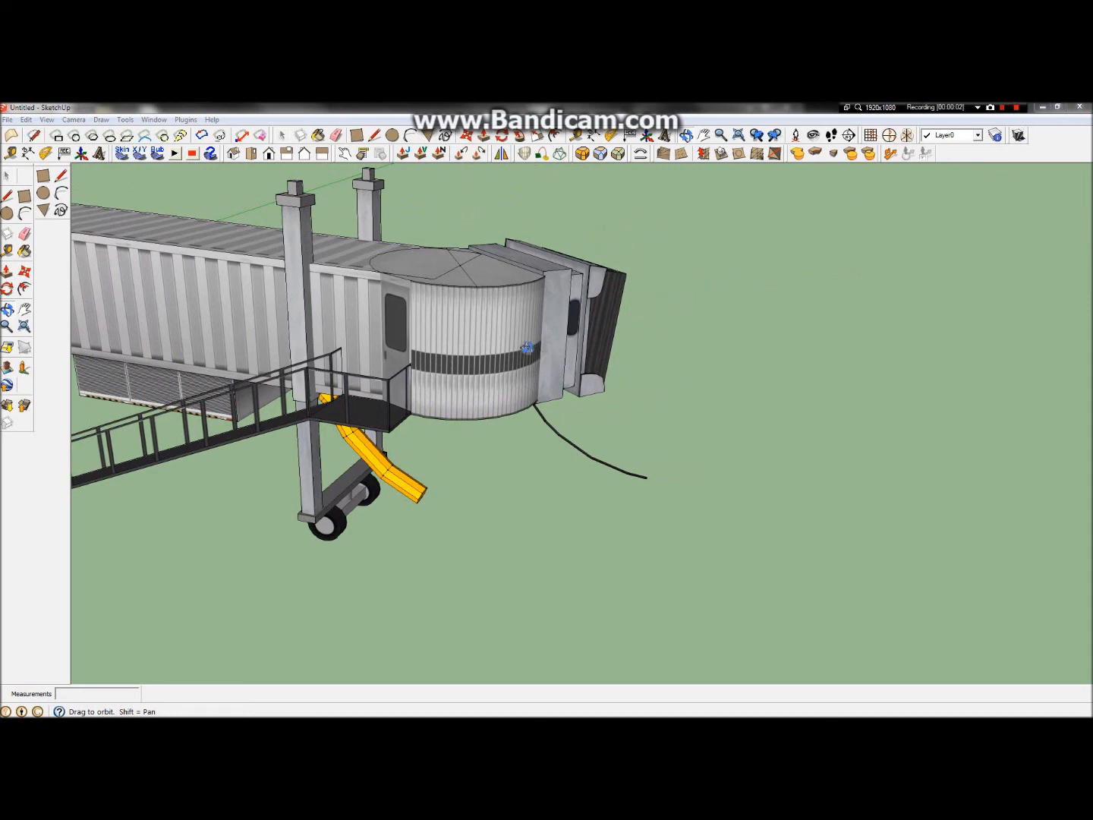
# Return to the plain tunnel model and switch to Google Earth's aerial view of the jet bridge
pyautogui.scroll(-4, 500, 373)
pyautogui.scroll(-6, 486, 373)
pyautogui.scroll(4, 207, 564)
pyautogui.scroll(5, 553, 545)
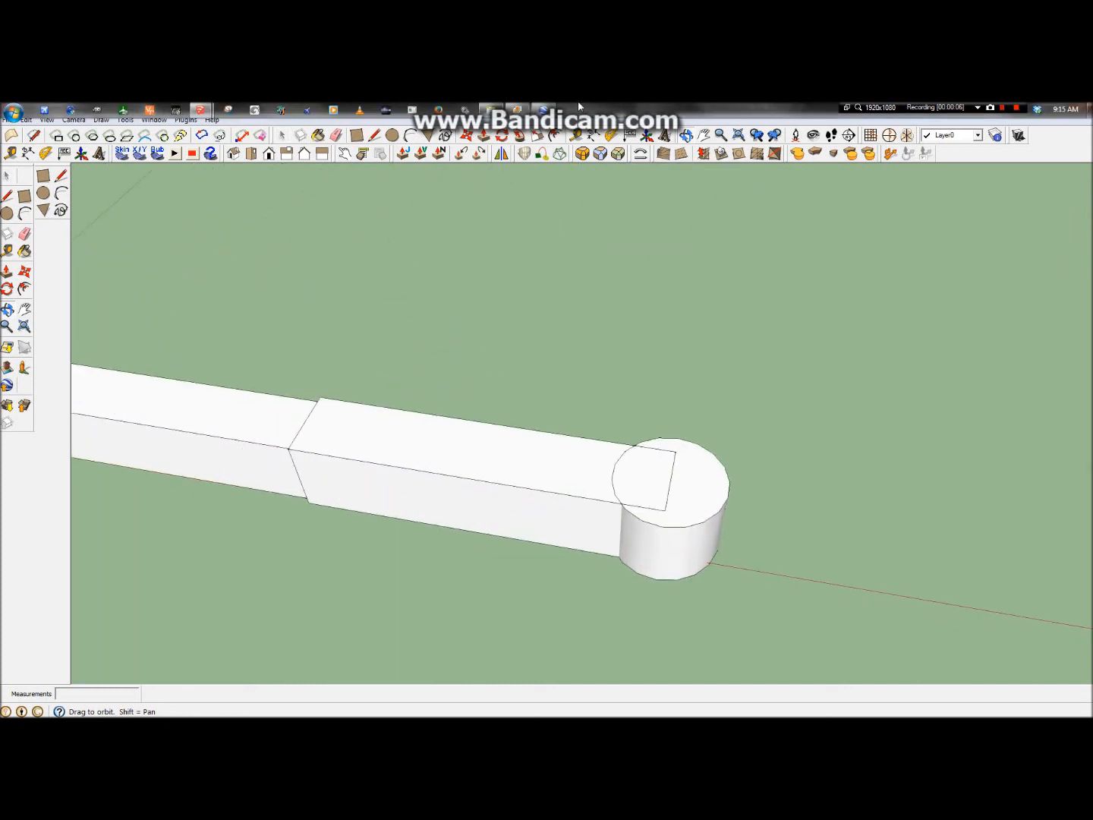
pyautogui.click(538, 111)
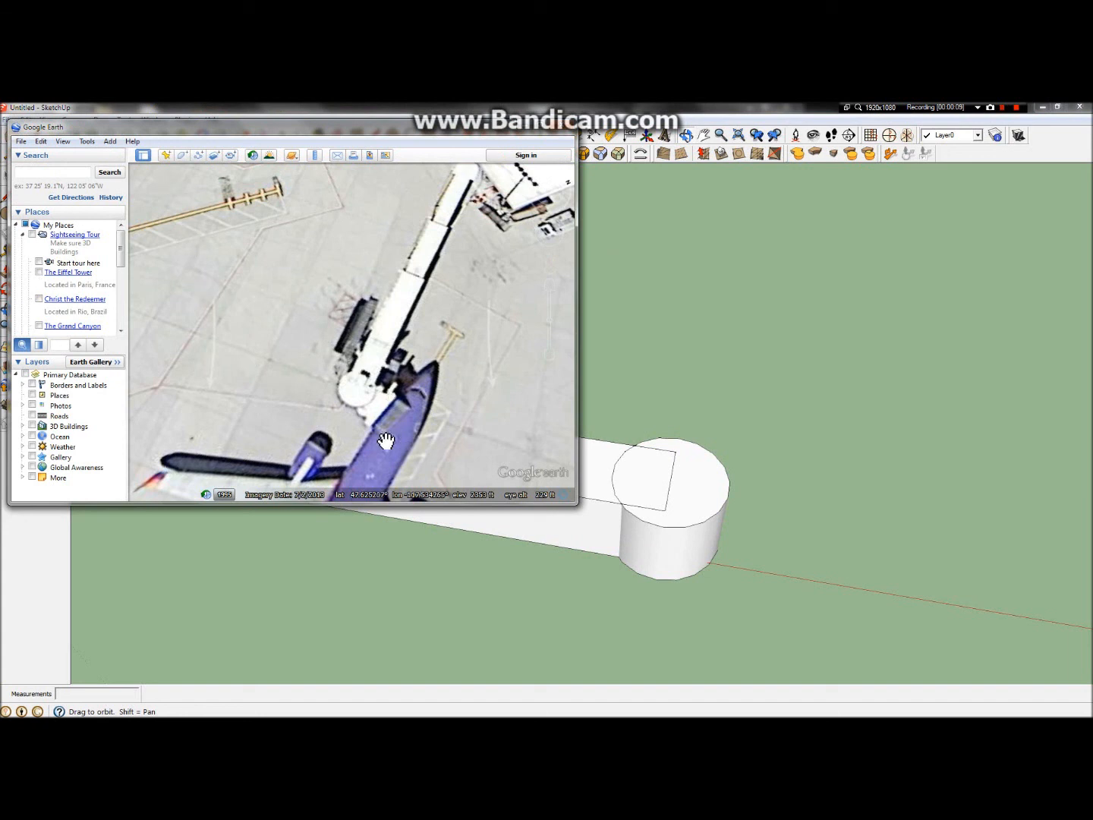
pyautogui.click(111, 140)
pyautogui.click(127, 189)
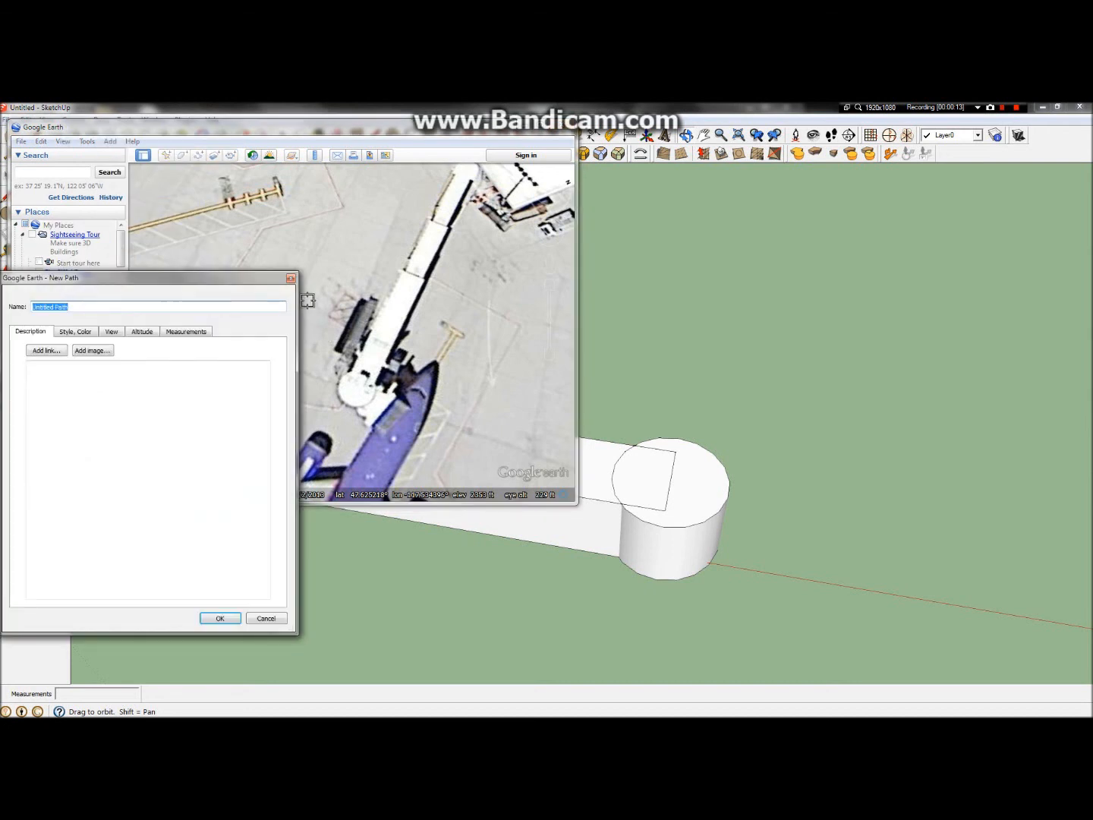
pyautogui.click(290, 279)
# Measure the jet bridge's cab end on the aerial image with the Ruler in metres, and return to SketchUp
pyautogui.click(110, 141)
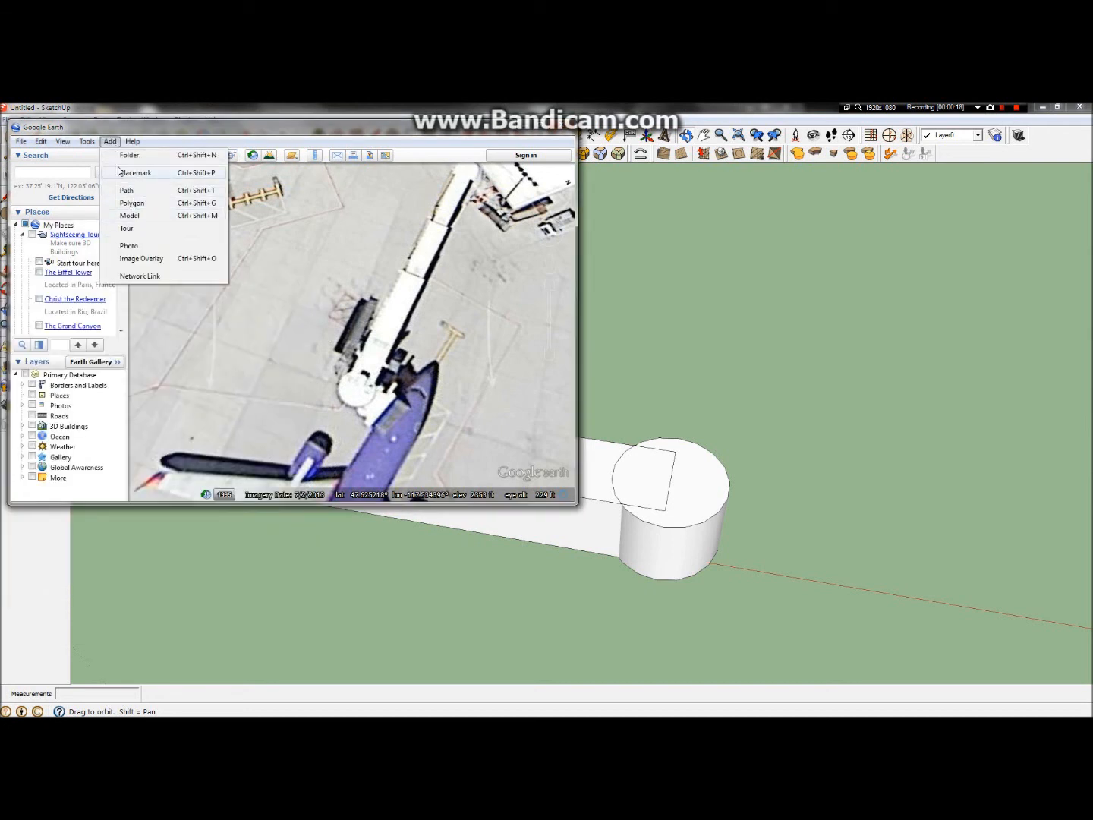
pyautogui.click(94, 155)
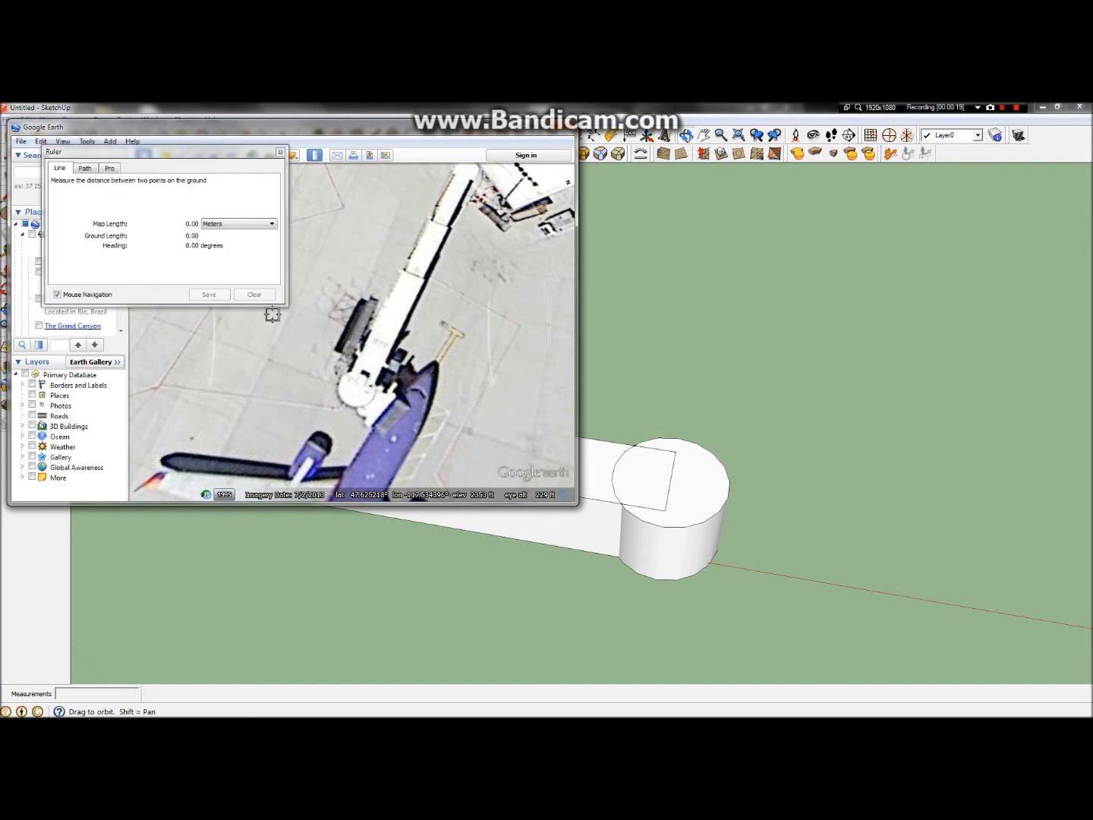
pyautogui.click(381, 393)
pyautogui.click(400, 190)
pyautogui.click(556, 127)
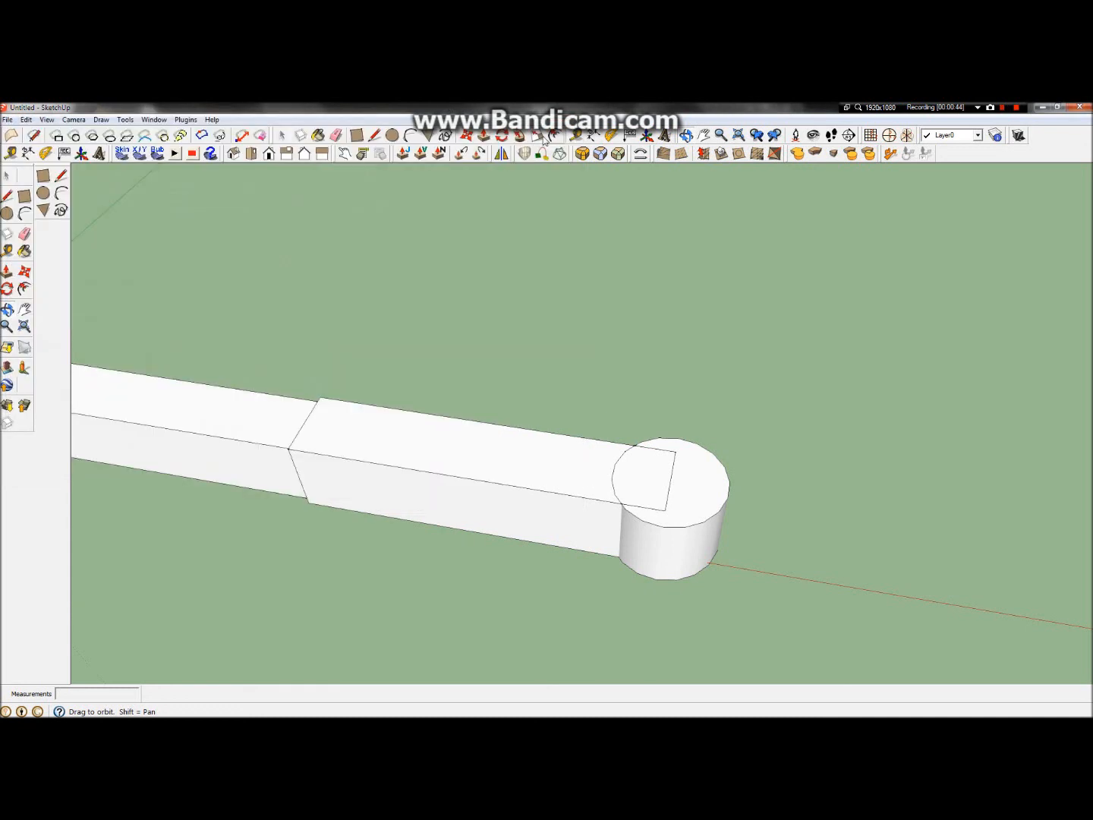
# Draw a line about 2.8 m long across the cylinder's top face, parallel to the third section's end edge
pyautogui.moveTo(651, 495)
pyautogui.mouseDown()
pyautogui.moveTo(448, 510)
pyautogui.moveTo(440, 575)
pyautogui.mouseUp()
pyautogui.scroll(-3, 443, 515)
pyautogui.scroll(6, 566, 566)
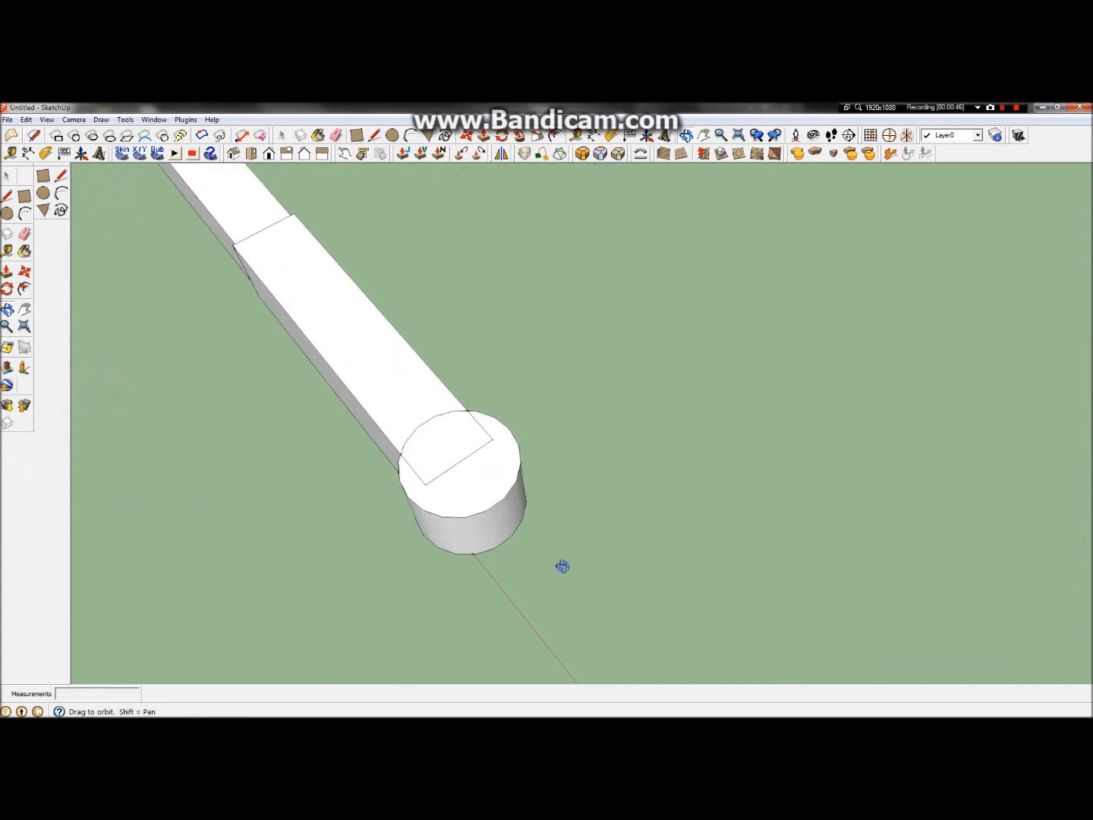
pyautogui.moveTo(473, 410); pyautogui.dragTo(591, 417)
pyautogui.scroll(3, 577, 529)
pyautogui.moveTo(578, 529); pyautogui.dragTo(573, 556)
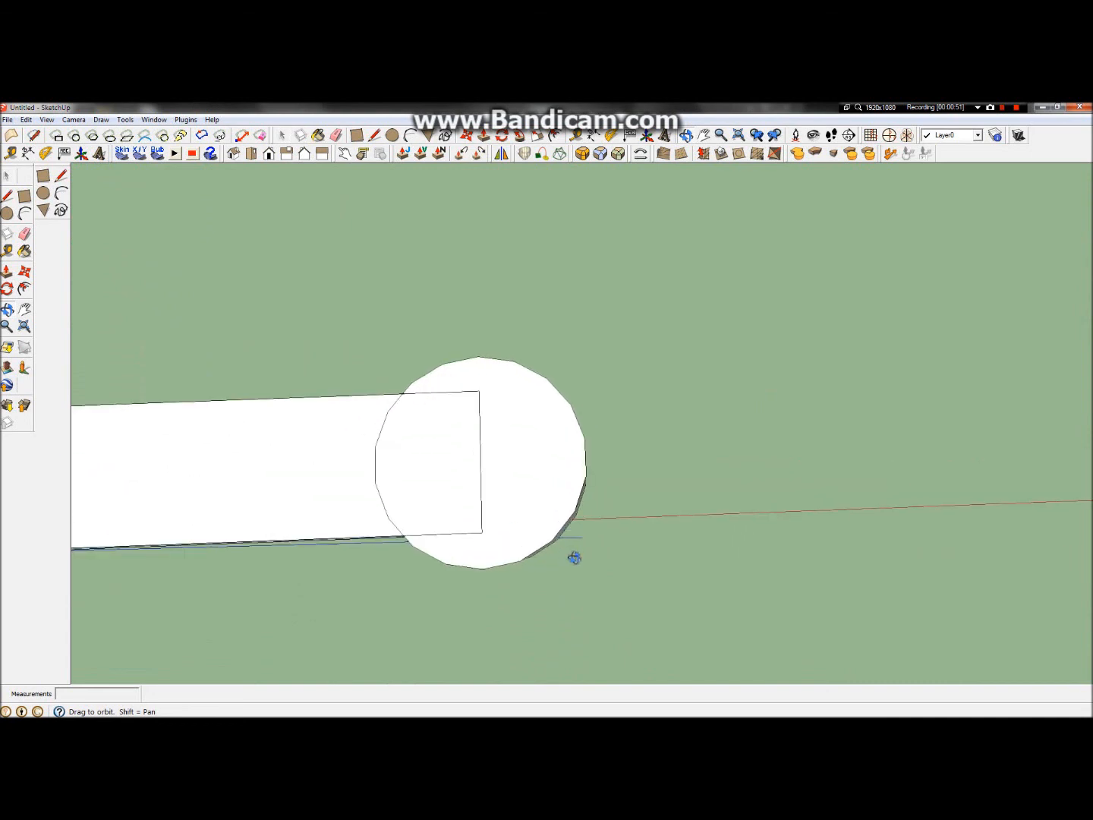
pyautogui.click(6, 195)
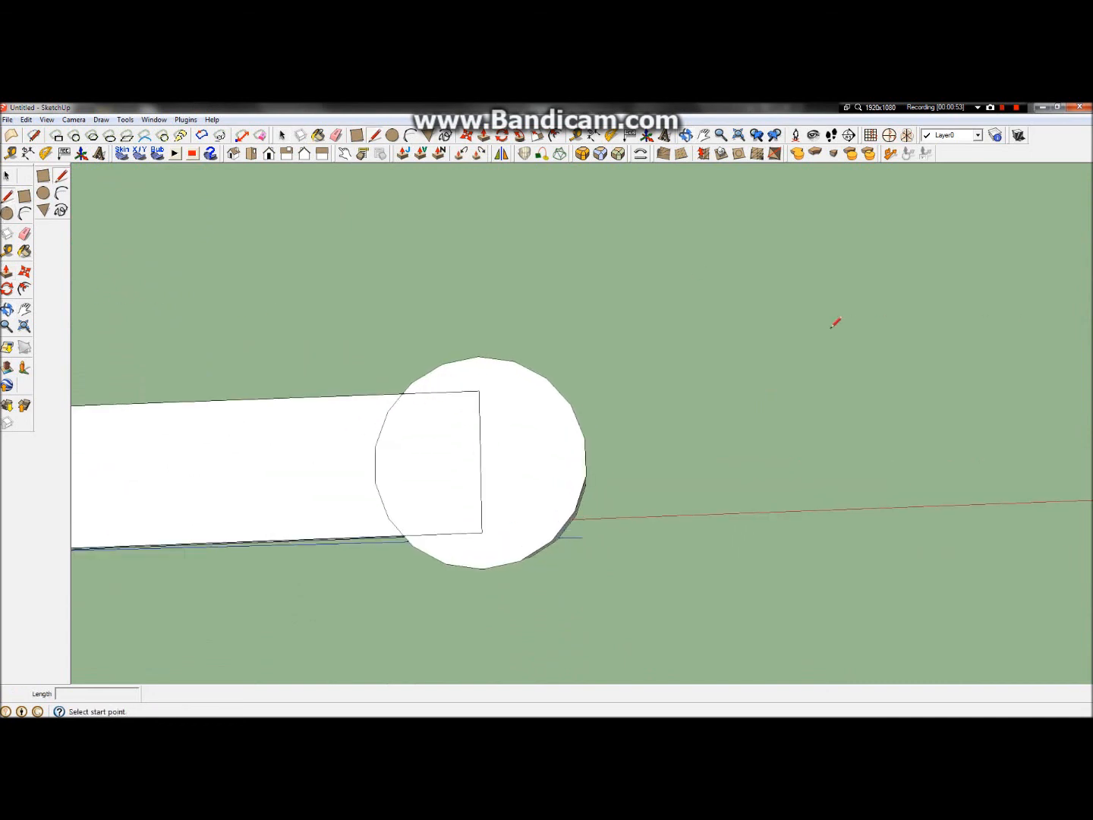
pyautogui.click(514, 362)
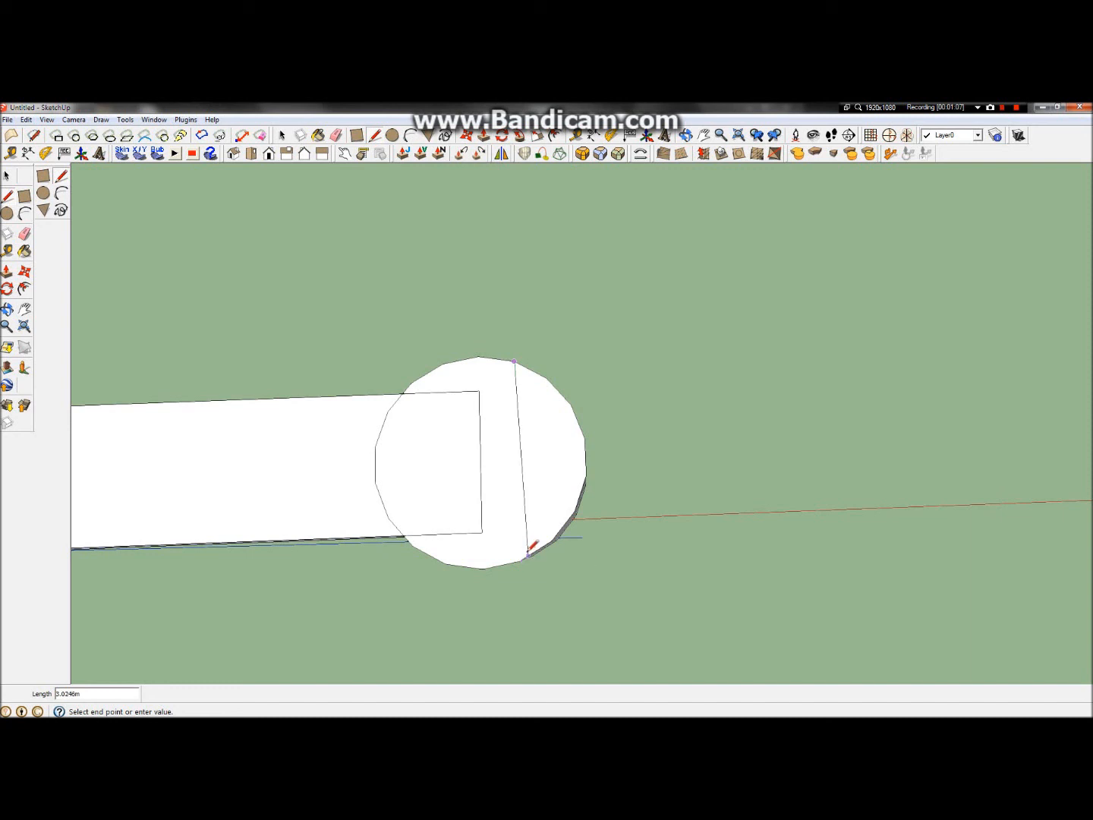
pyautogui.click(10, 198)
pyautogui.click(530, 370)
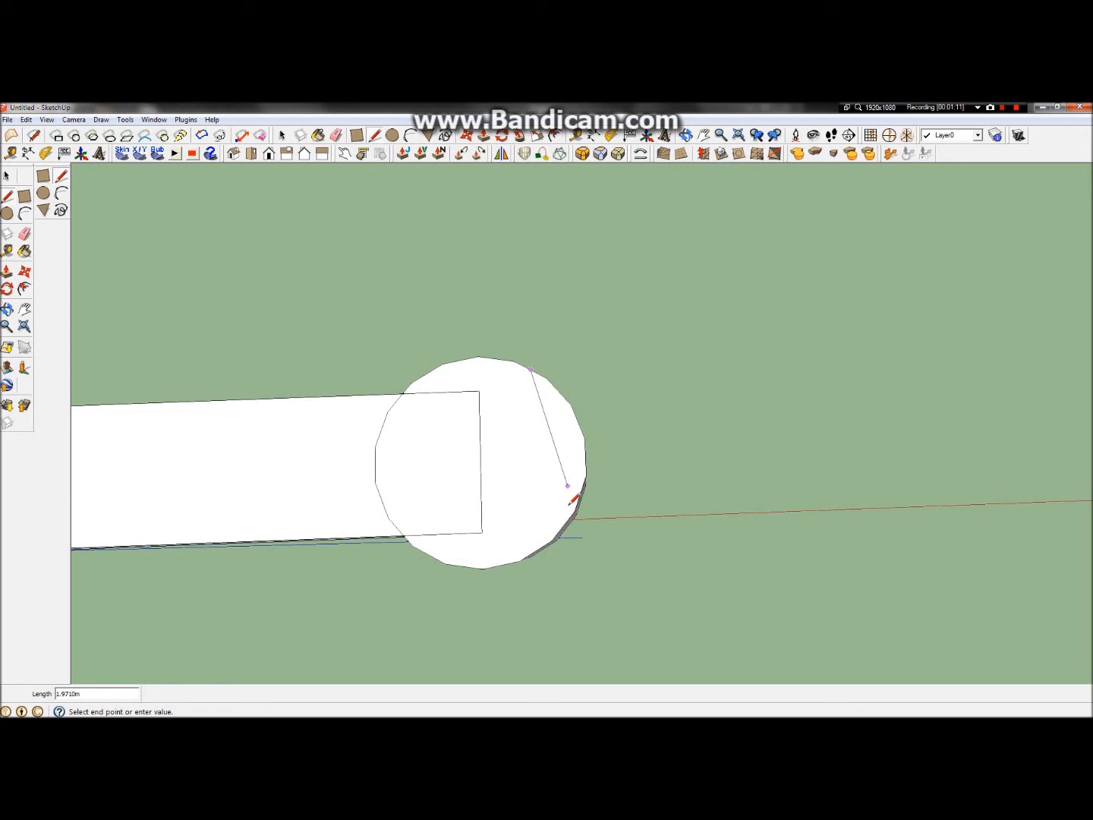
pyautogui.click(537, 550)
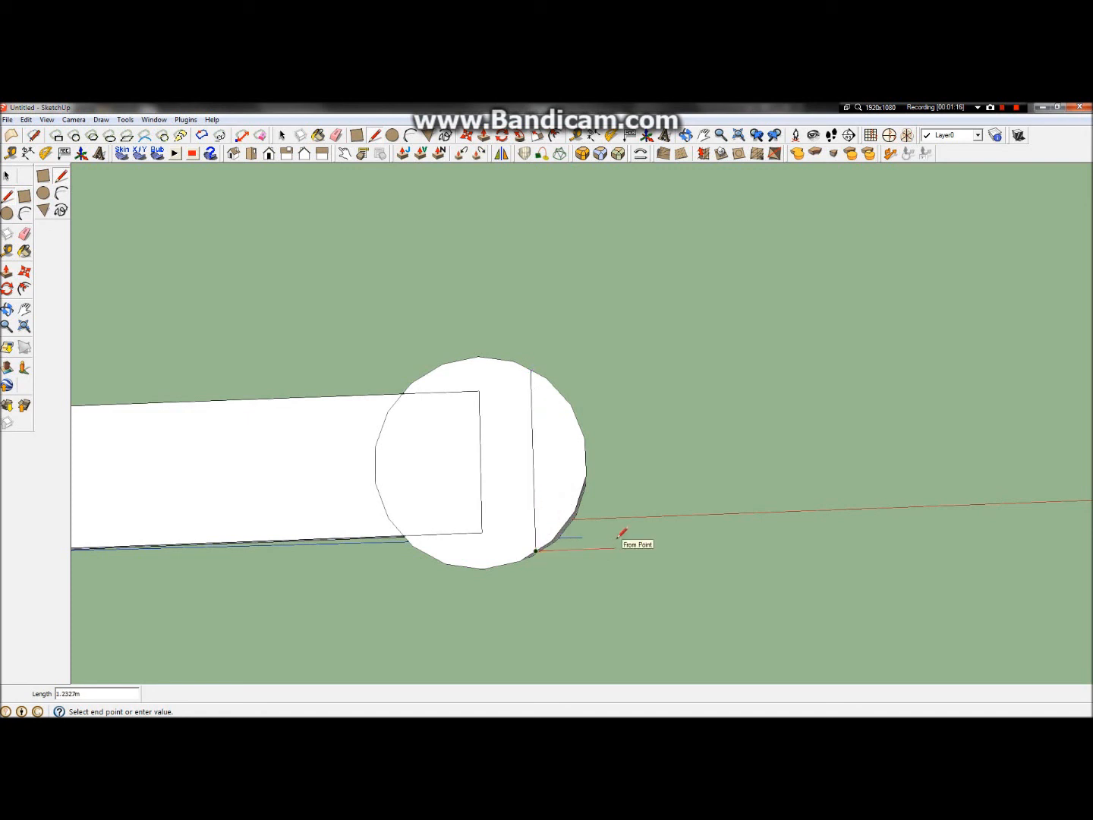
pyautogui.click(532, 368)
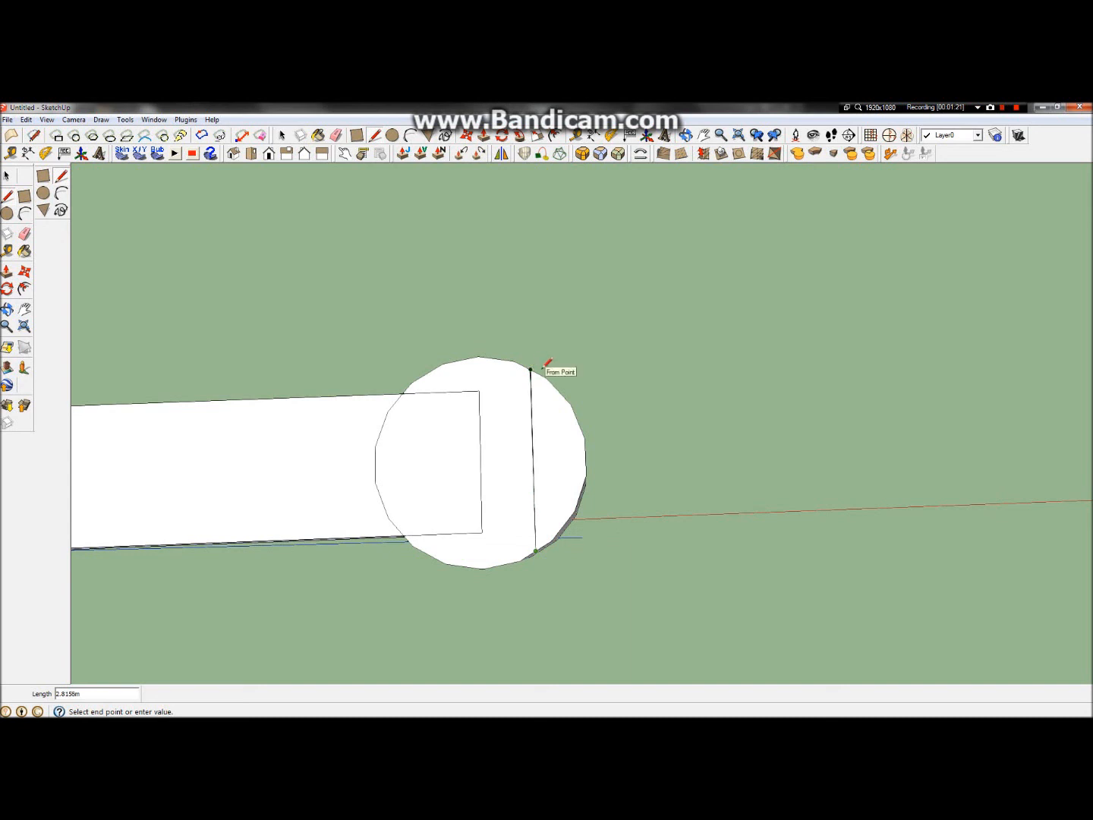
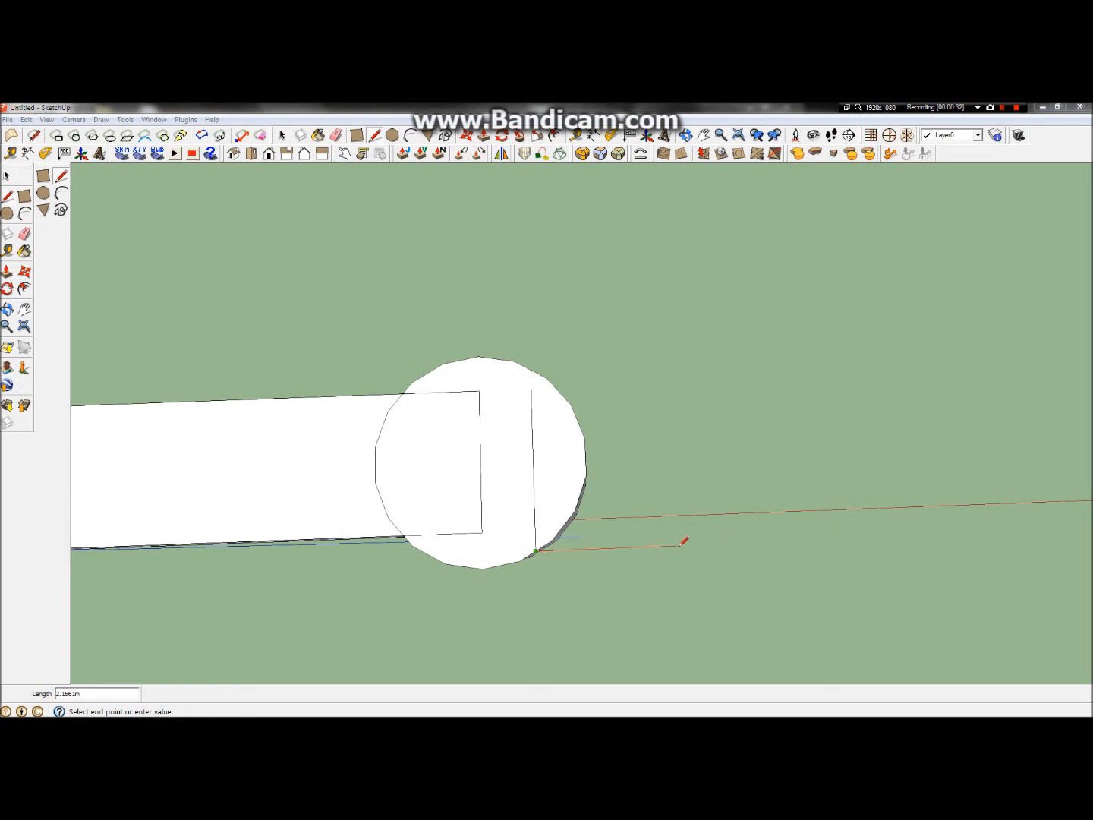
# Close a rectangle extending about 2.2 m outward from the line across the cylinder's top face, as wide as that line
pyautogui.click(679, 544)
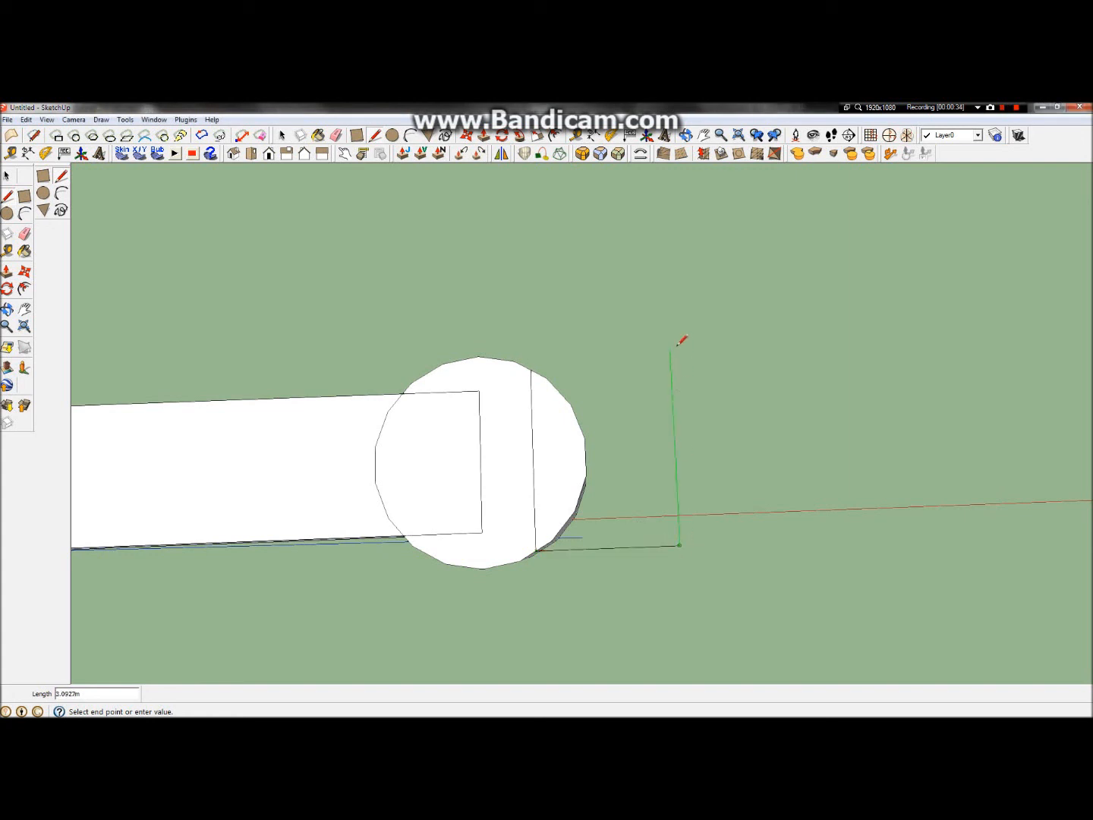
pyautogui.click(671, 365)
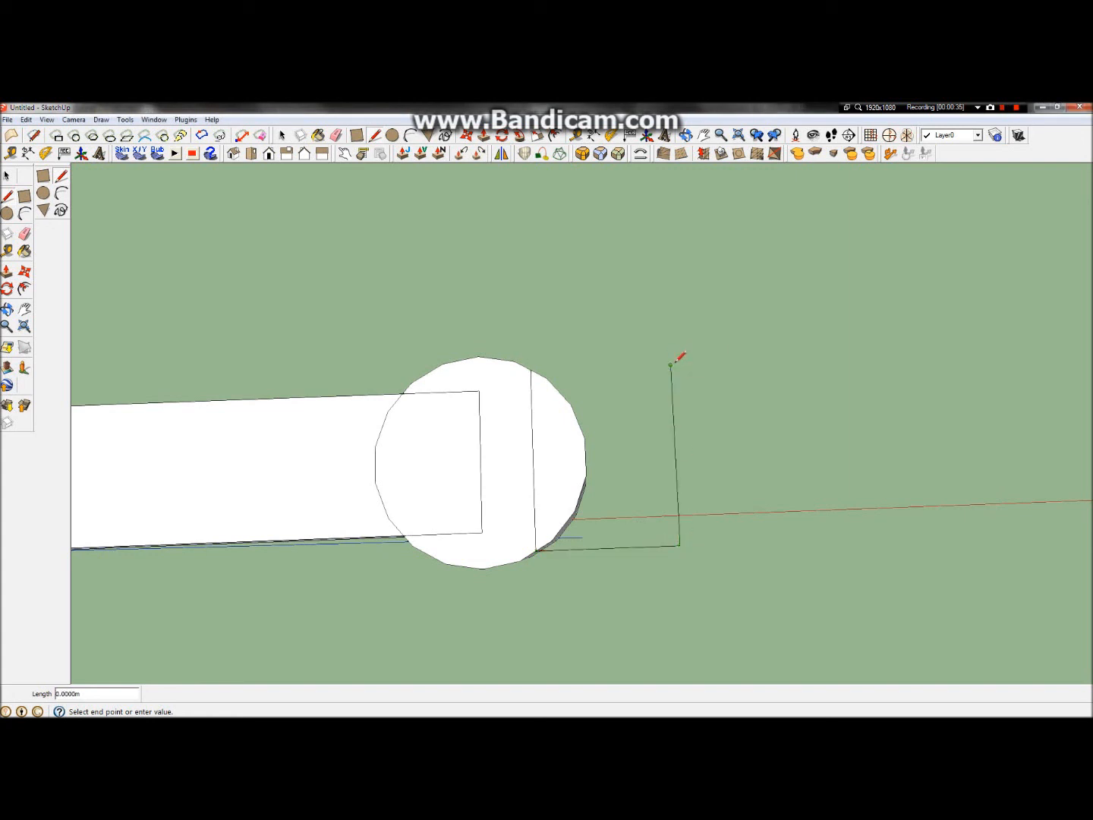
pyautogui.click(531, 369)
# Push/Pull the rectangle down 2.5 m, level with the cylinder's bottom face, to form the cab's front block
pyautogui.click(7, 309)
pyautogui.moveTo(551, 482); pyautogui.dragTo(524, 258)
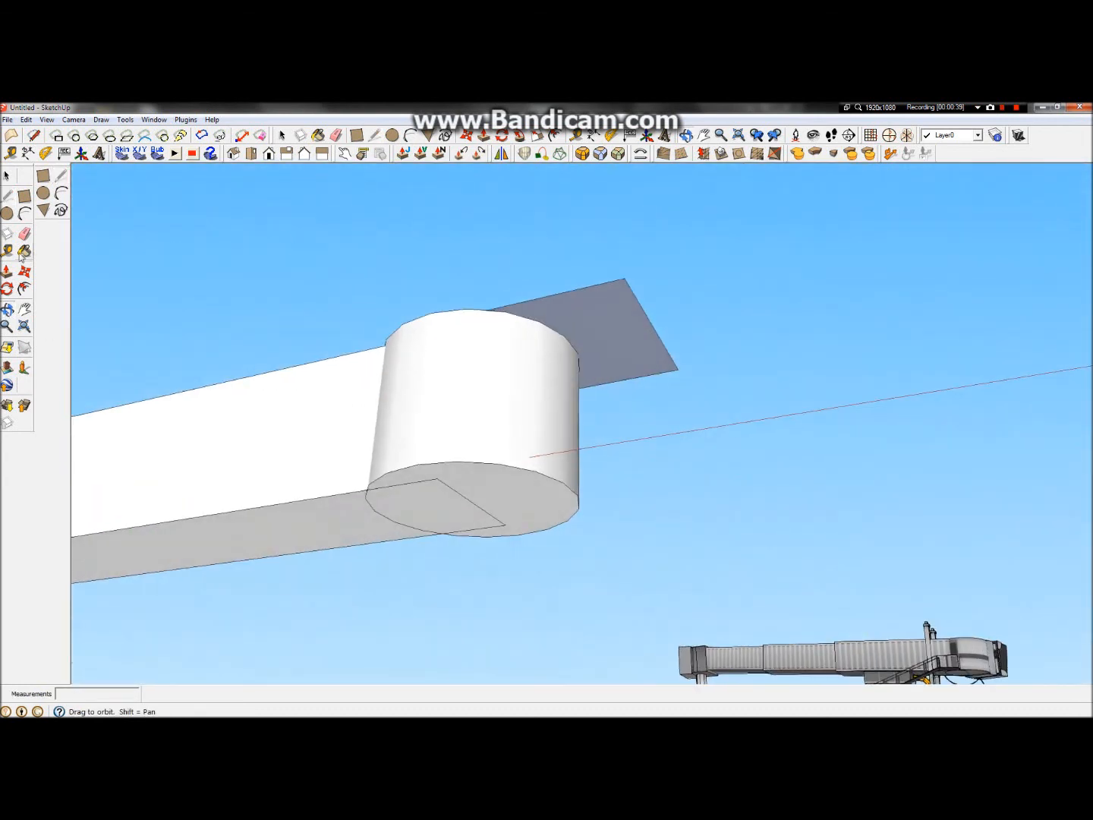
pyautogui.click(6, 271)
pyautogui.click(579, 354)
pyautogui.click(489, 485)
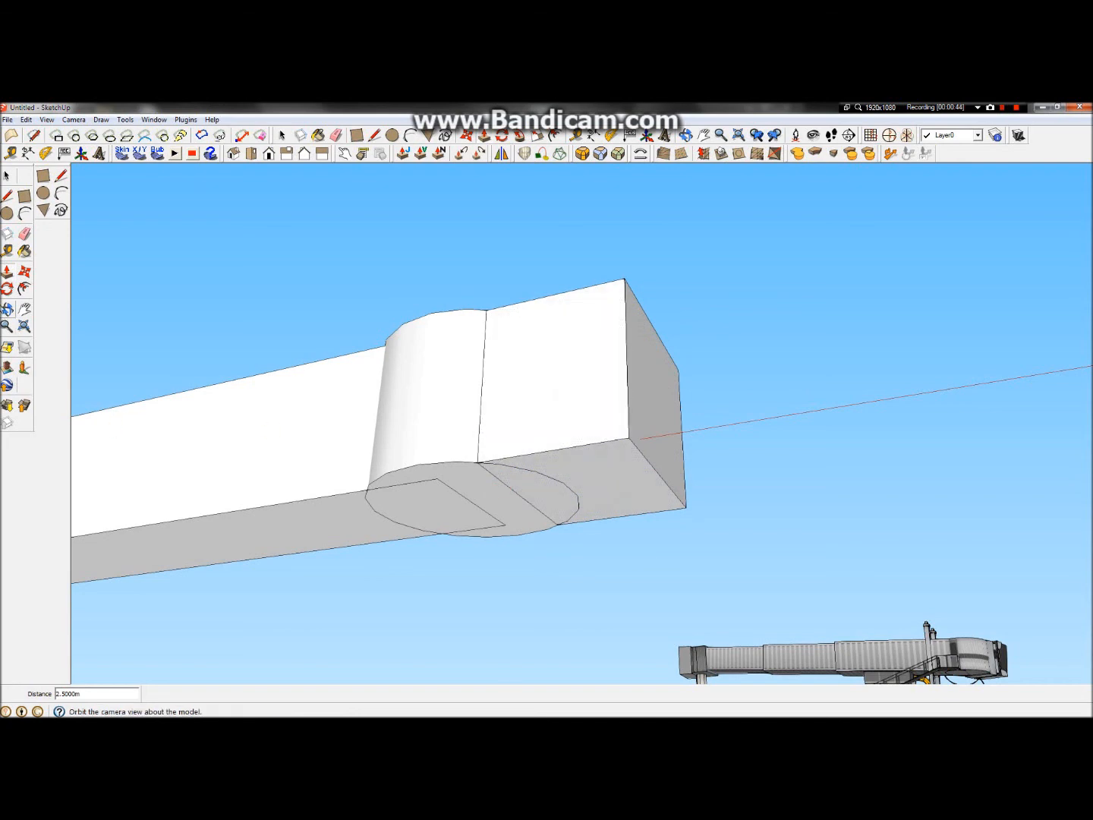
pyautogui.click(7, 310)
pyautogui.moveTo(417, 384); pyautogui.dragTo(574, 625)
pyautogui.scroll(3, 578, 454)
pyautogui.moveTo(579, 455); pyautogui.dragTo(328, 576)
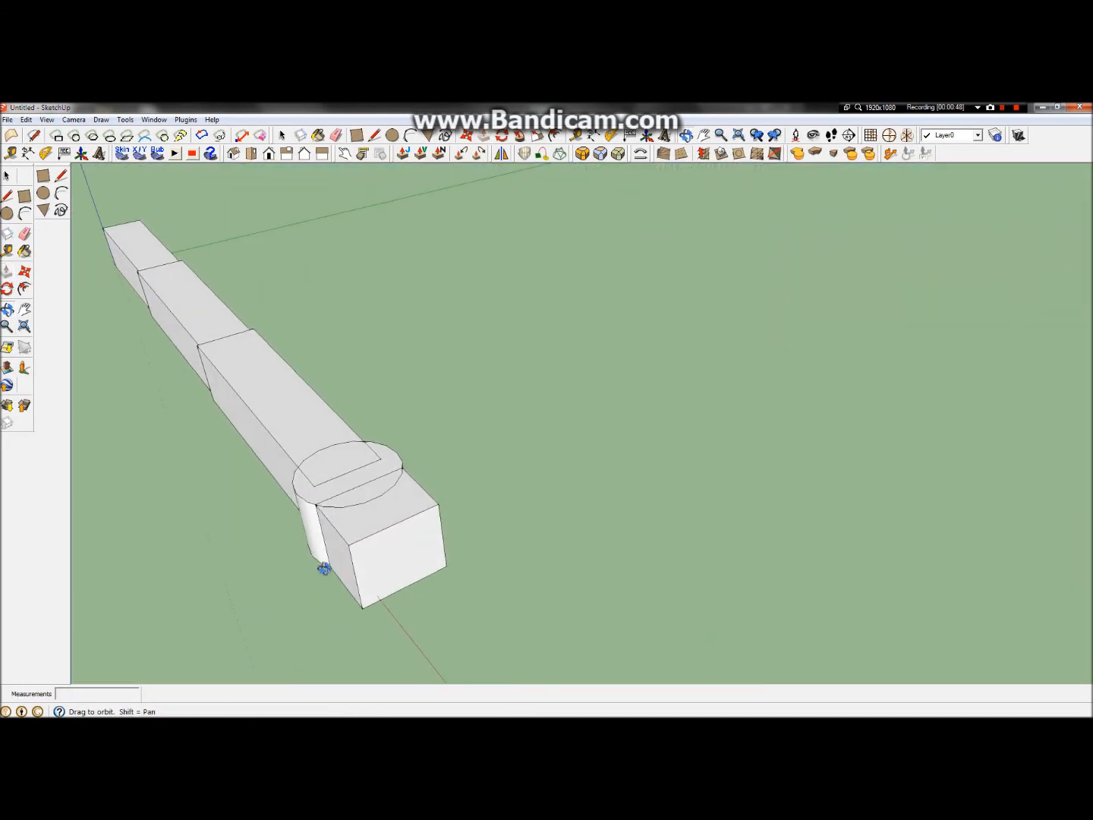
pyautogui.scroll(6, 315, 567)
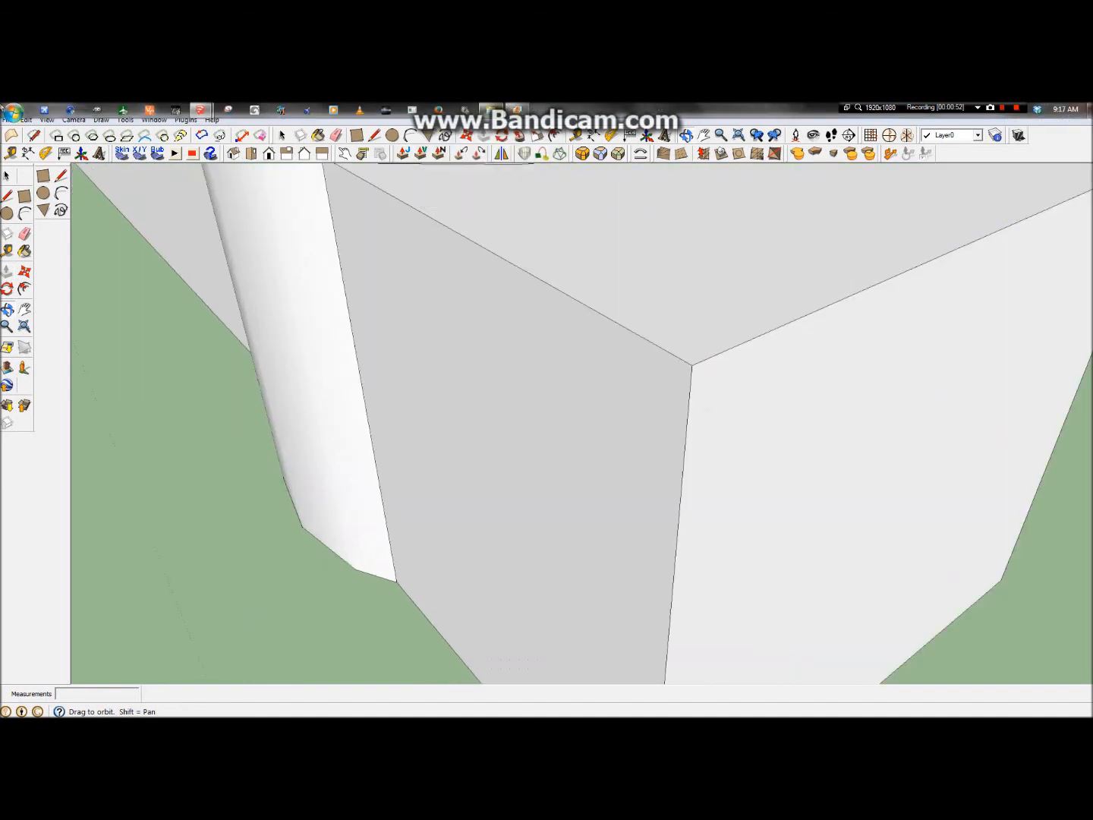
# Launch Google Earth to check the real jet bridge again
pyautogui.click(11, 112)
pyautogui.write('goo')
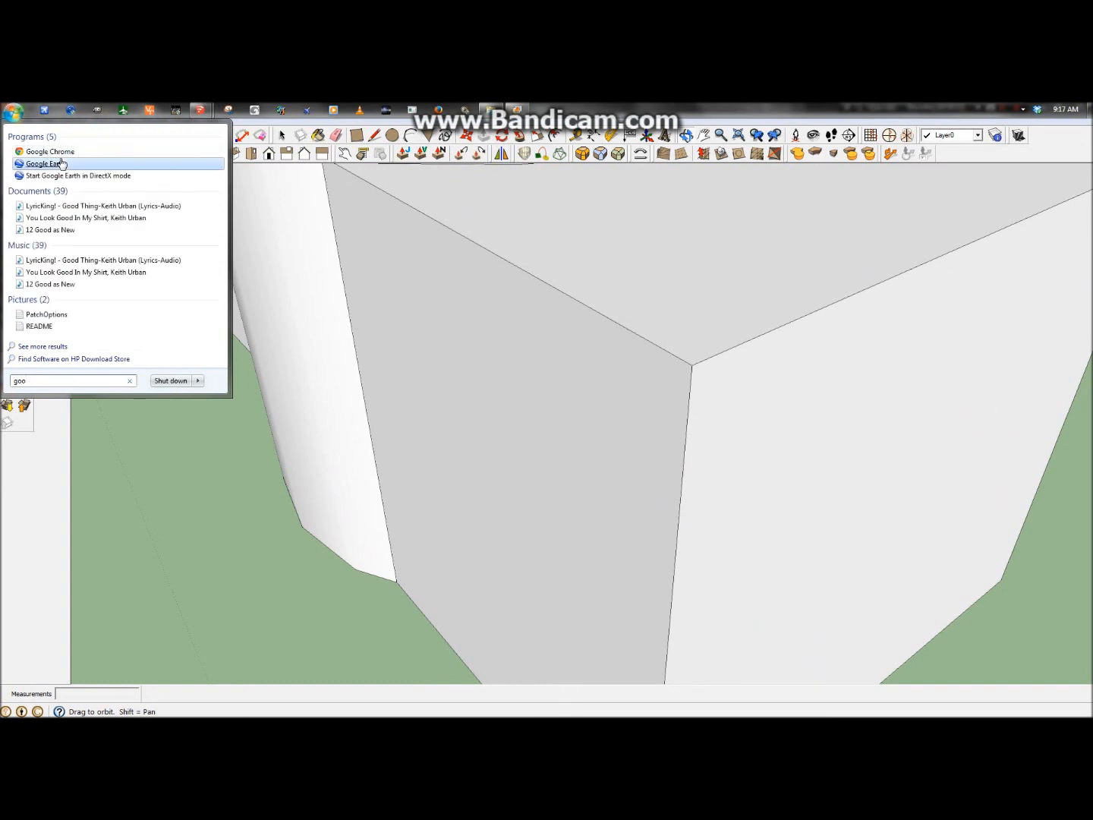
pyautogui.click(62, 164)
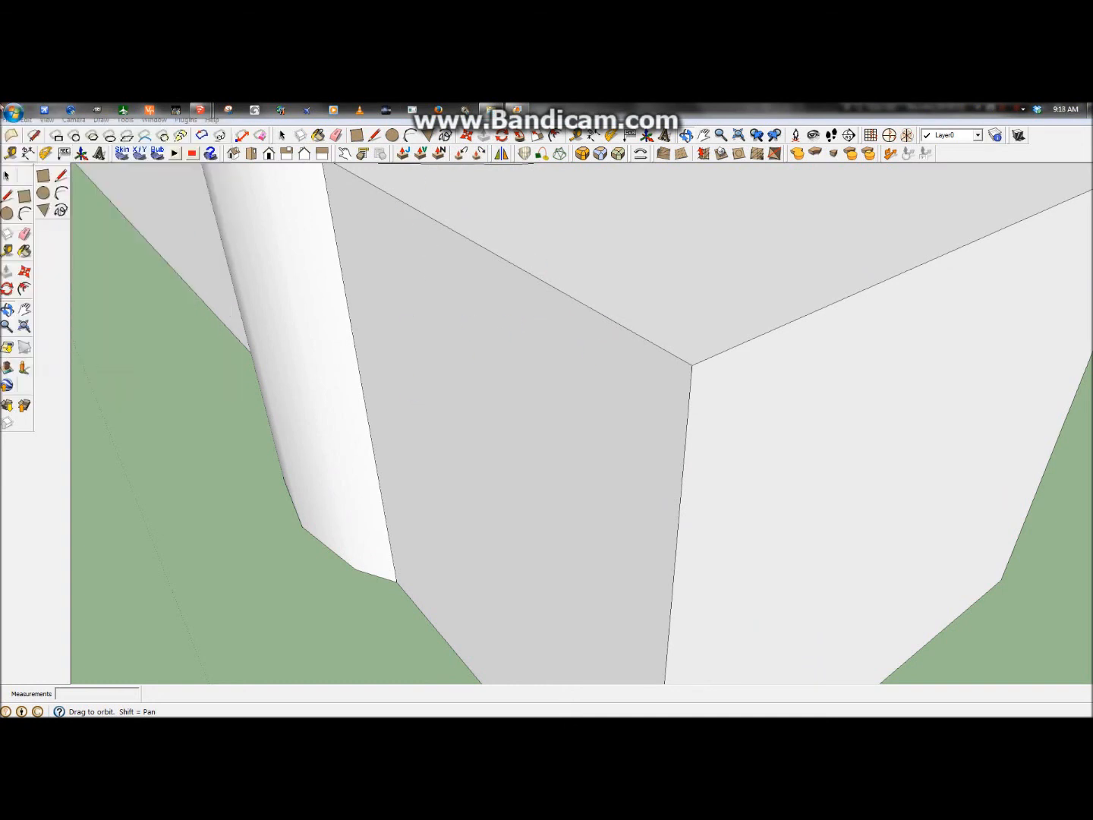
pyautogui.click(12, 113)
pyautogui.click(1022, 109)
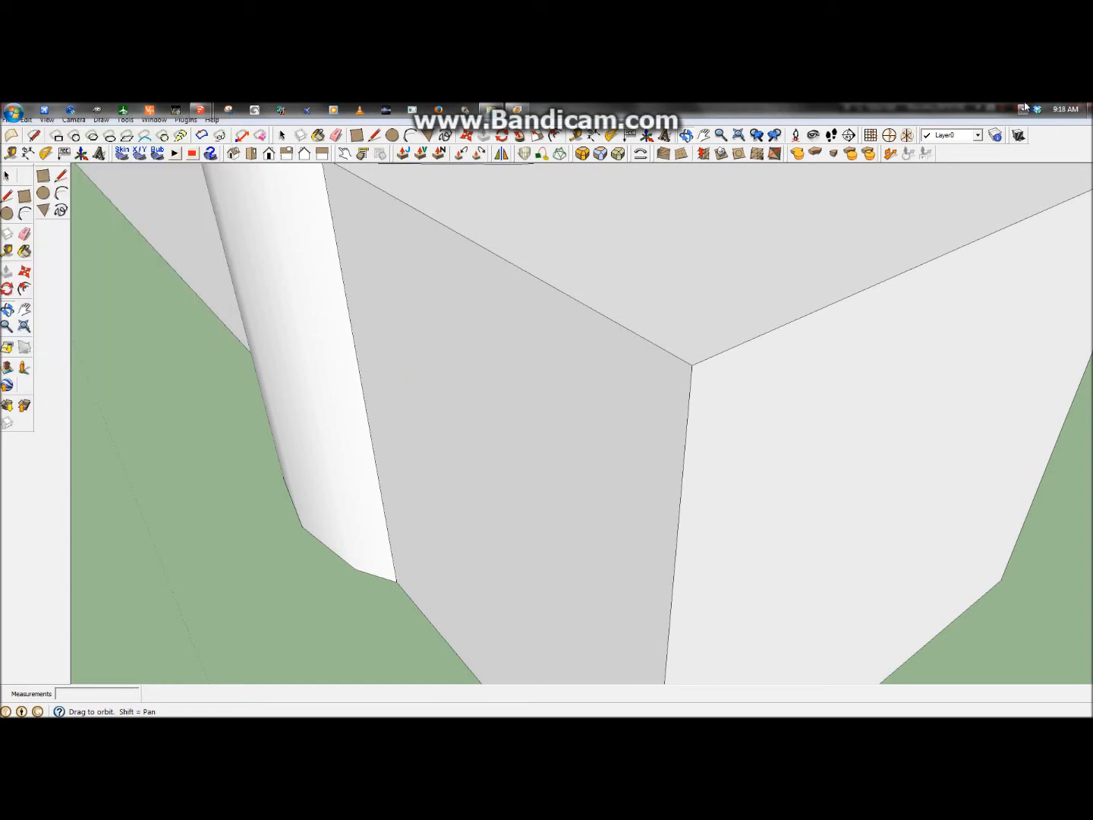
pyautogui.click(796, 260)
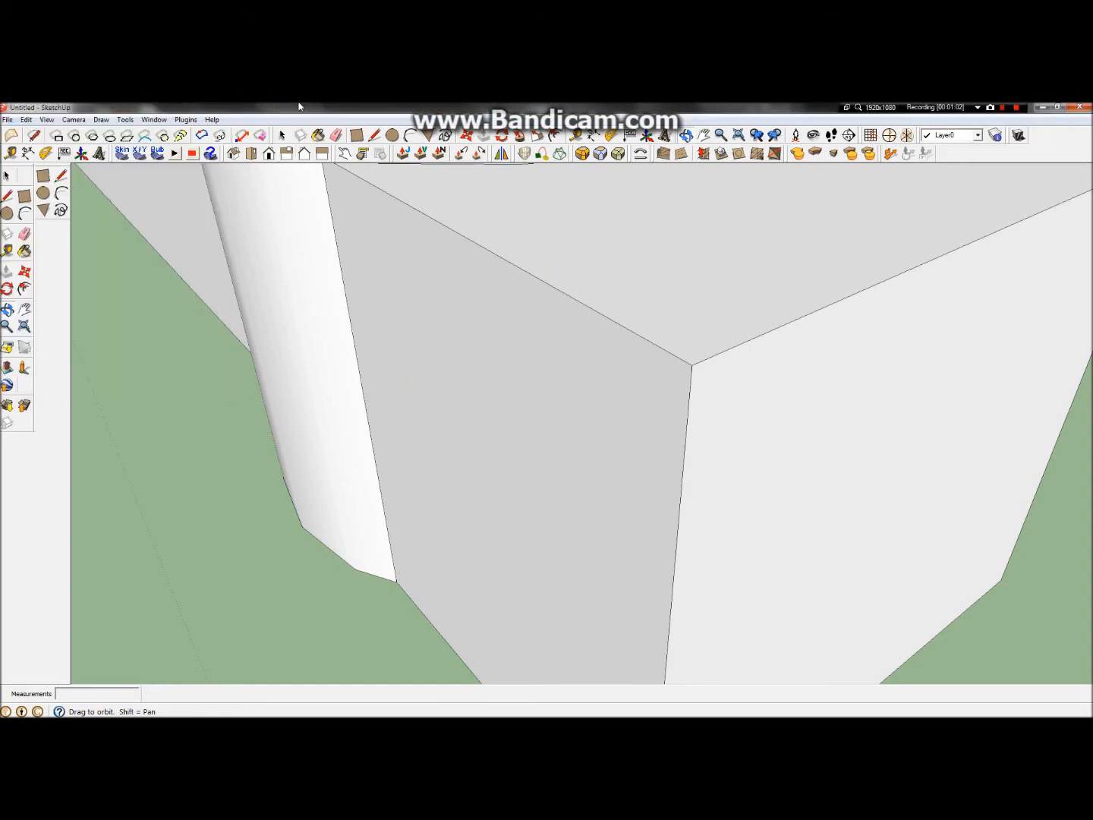
pyautogui.moveTo(191, 108)
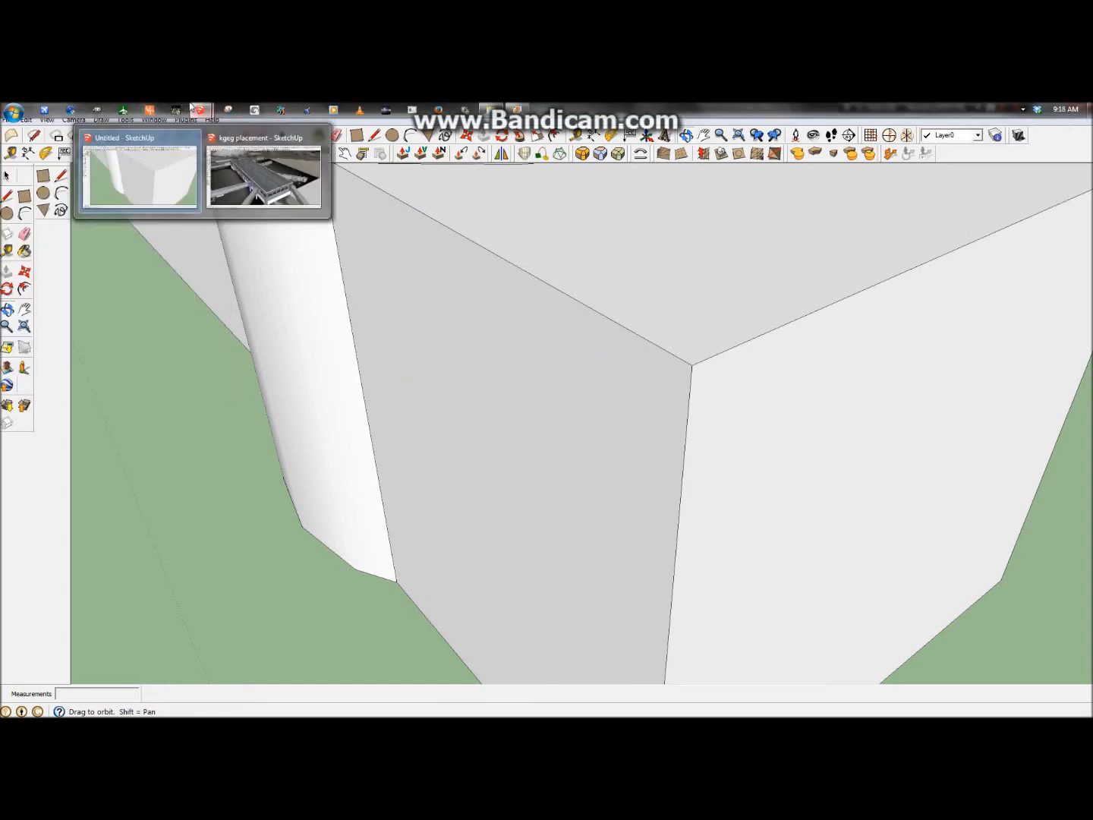
pyautogui.click(10, 110)
pyautogui.write('goo')
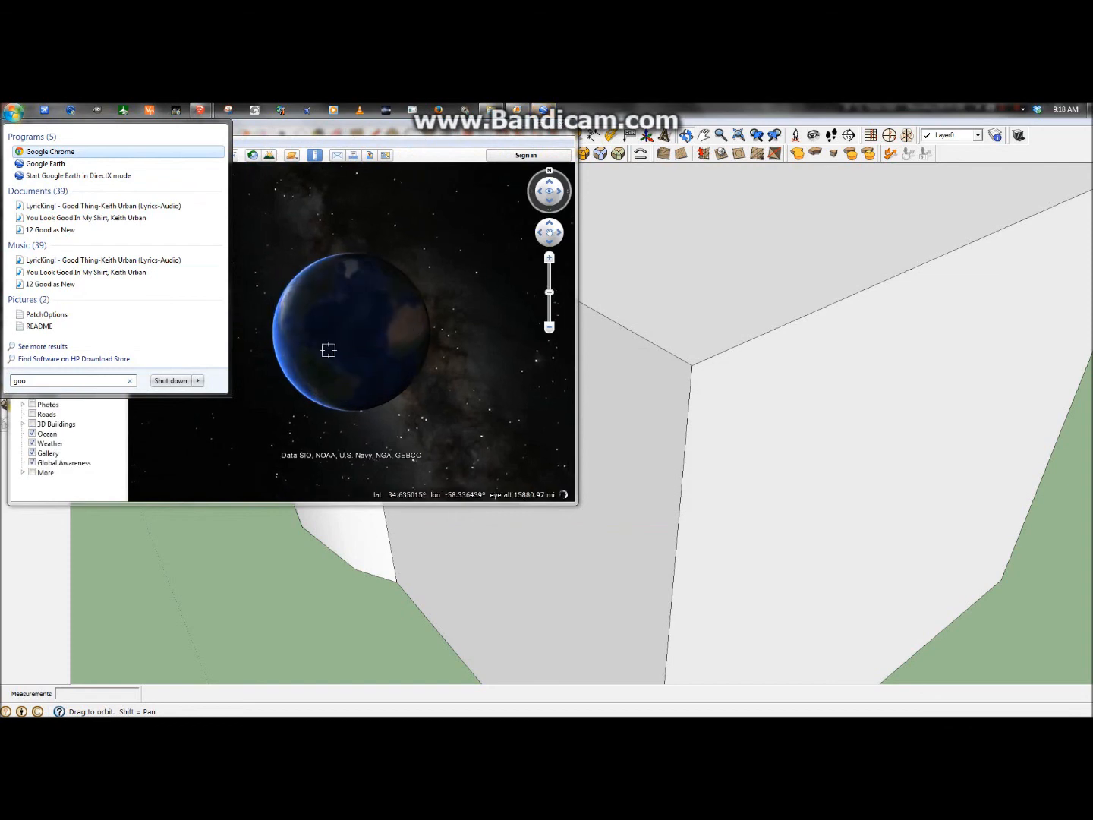
# Find the airport's jet bridge beside the parked plane and measure its cab end with the Ruler in metres
pyautogui.moveTo(341, 136); pyautogui.dragTo(361, 146)
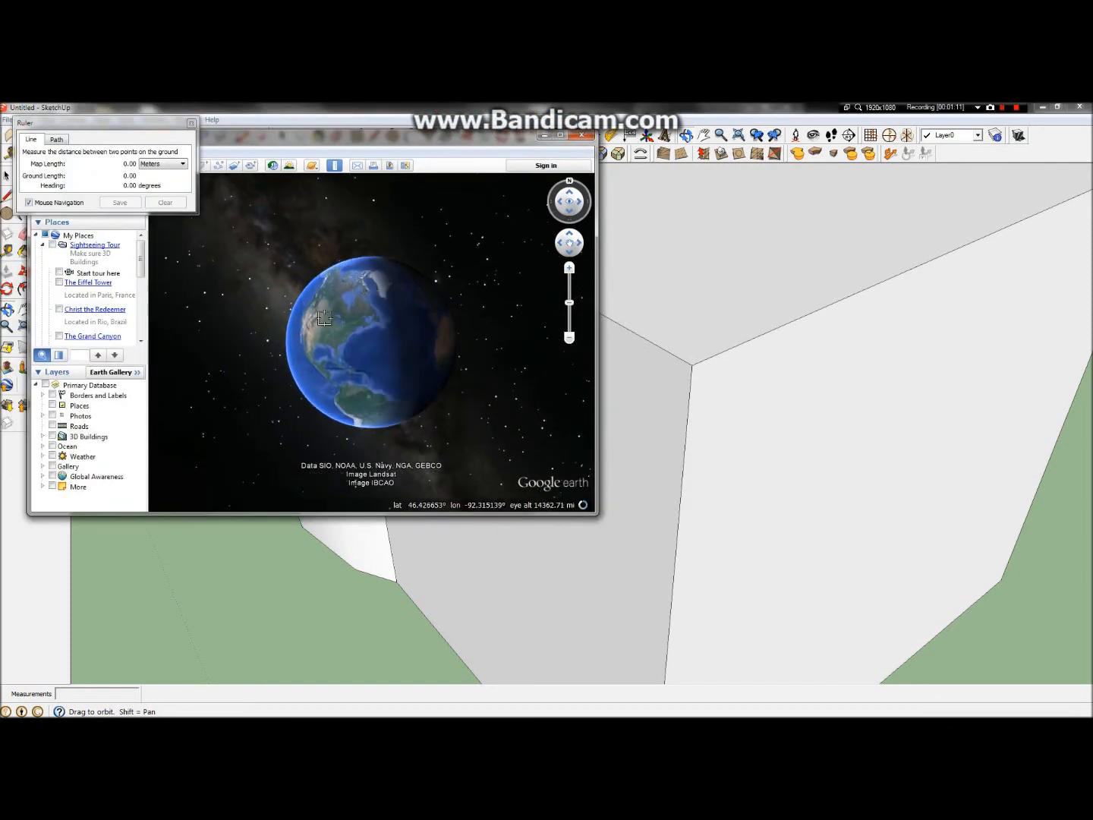
pyautogui.scroll(4, 312, 273)
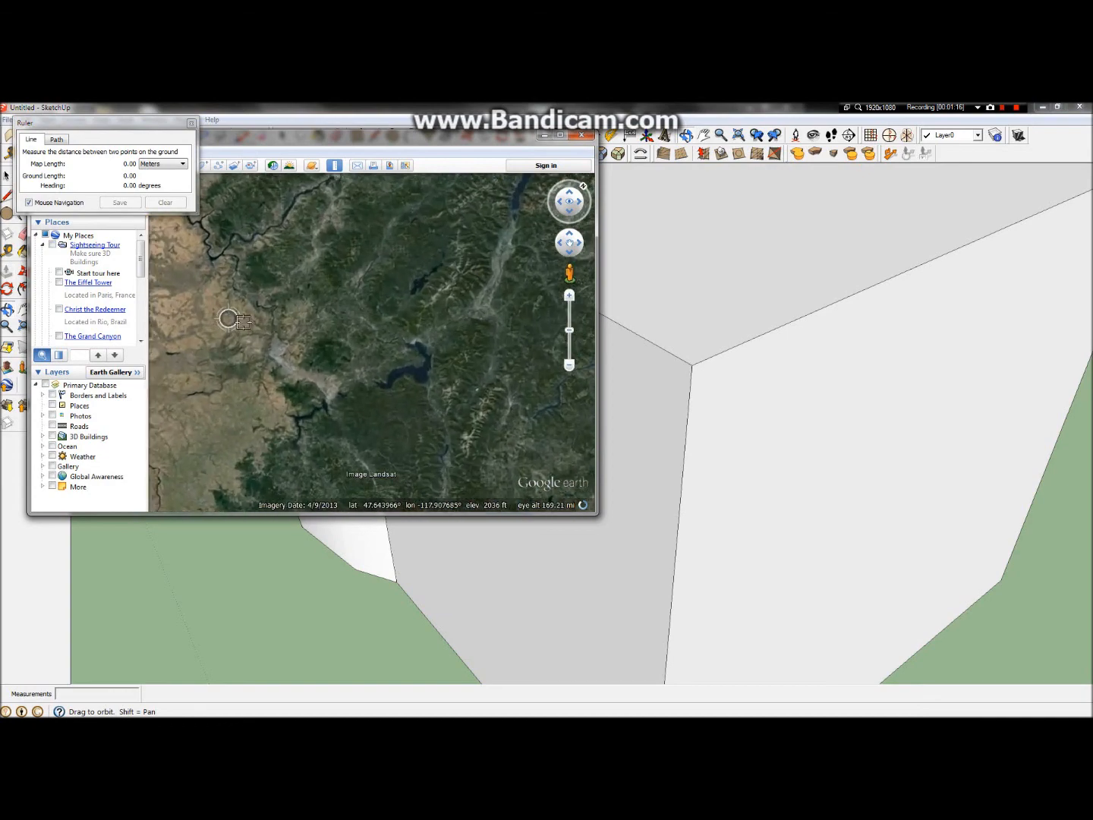
pyautogui.scroll(2, 283, 364)
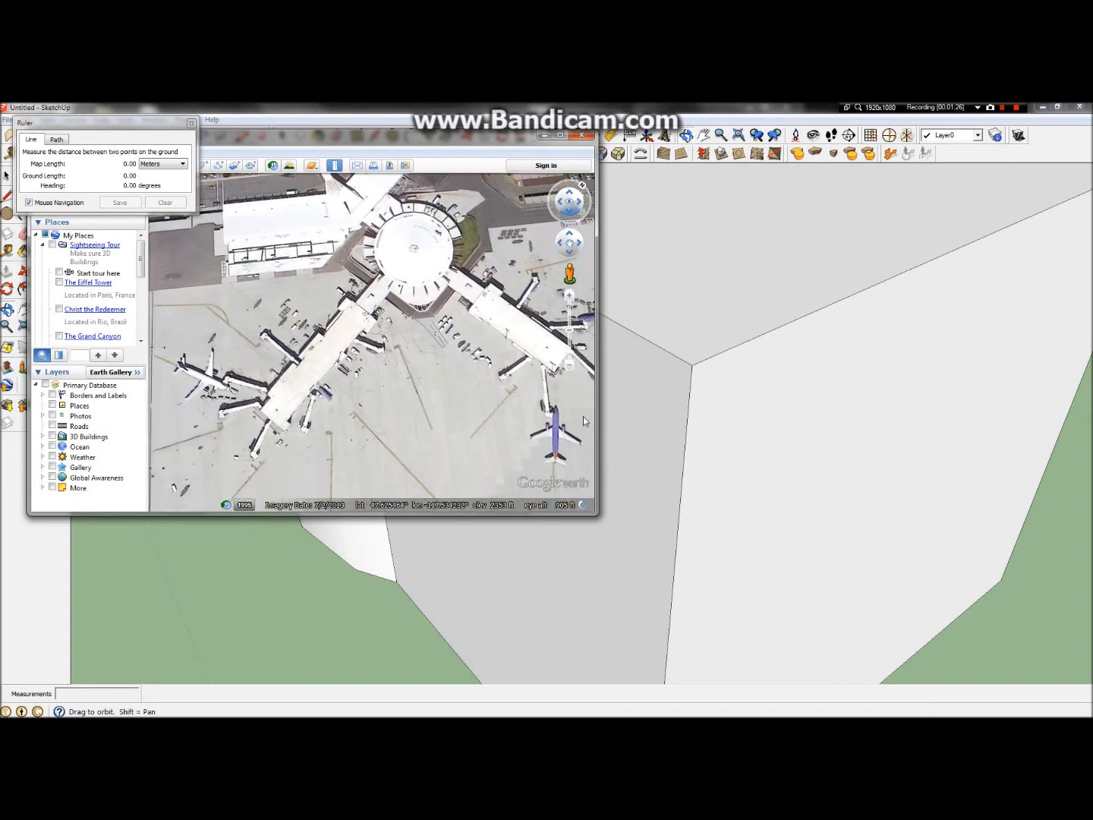
pyautogui.scroll(3, 568, 378)
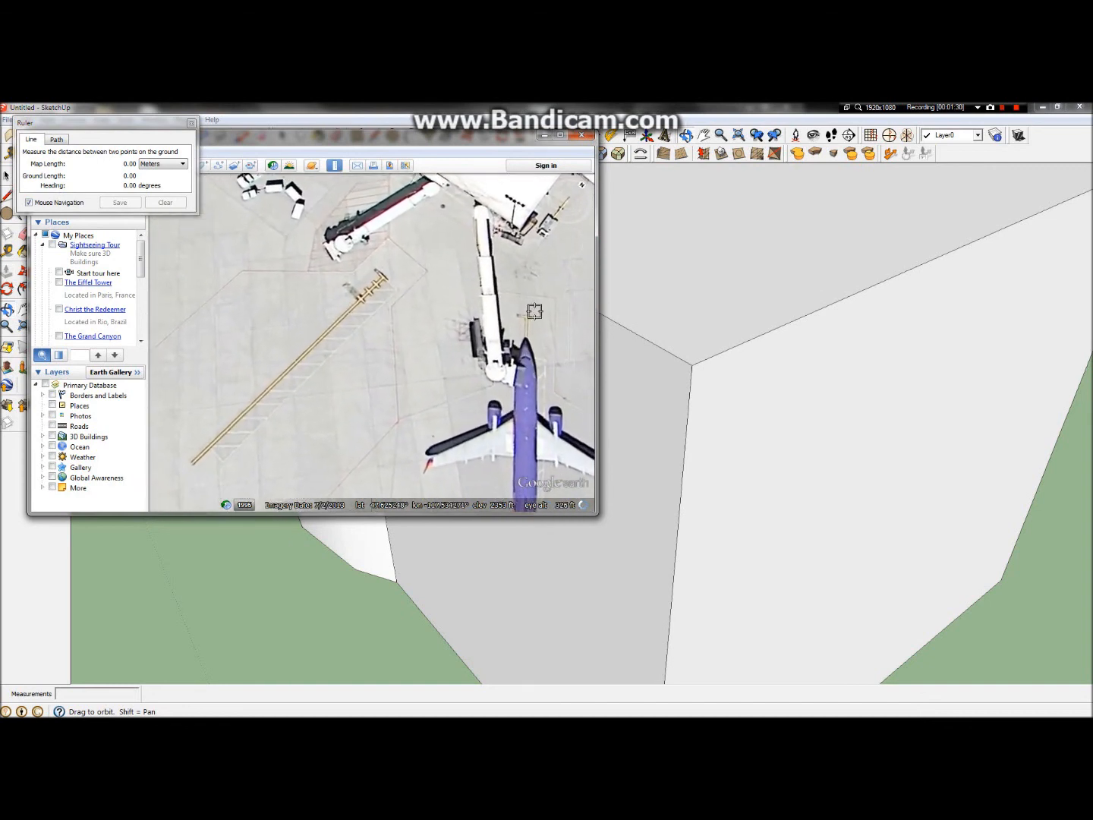
pyautogui.click(569, 252)
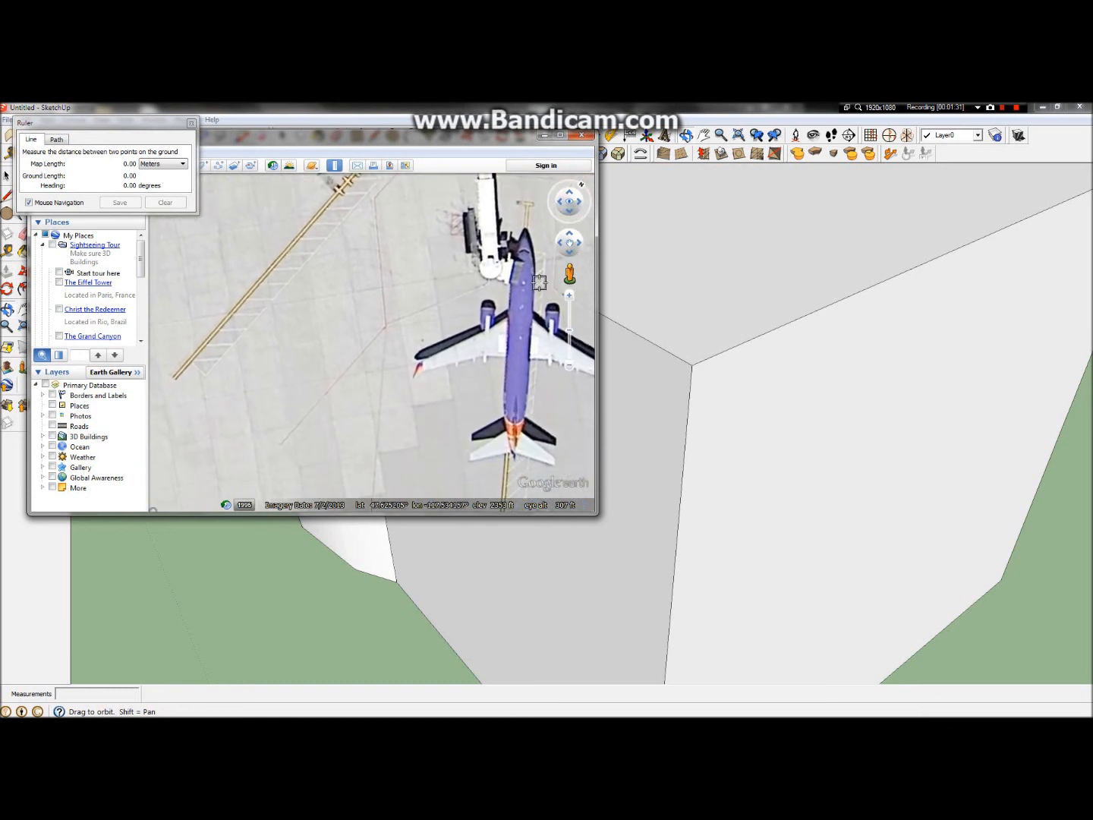
pyautogui.scroll(2, 544, 242)
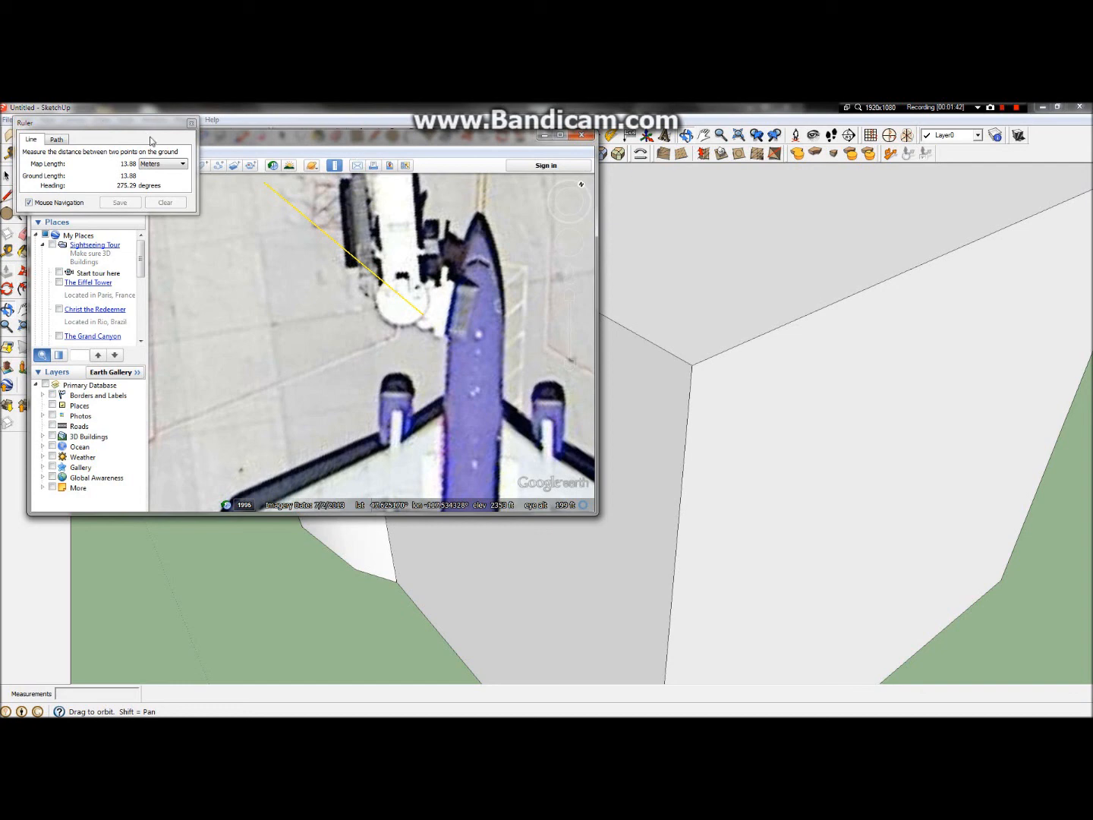
pyautogui.click(190, 125)
# In SketchUp, mark 1 m from the cylinder along the front block's top edge and push the end face back to that mark
pyautogui.moveTo(675, 368)
pyautogui.mouseDown()
pyautogui.moveTo(762, 387)
pyautogui.moveTo(838, 328)
pyautogui.mouseUp()
pyautogui.click(61, 175)
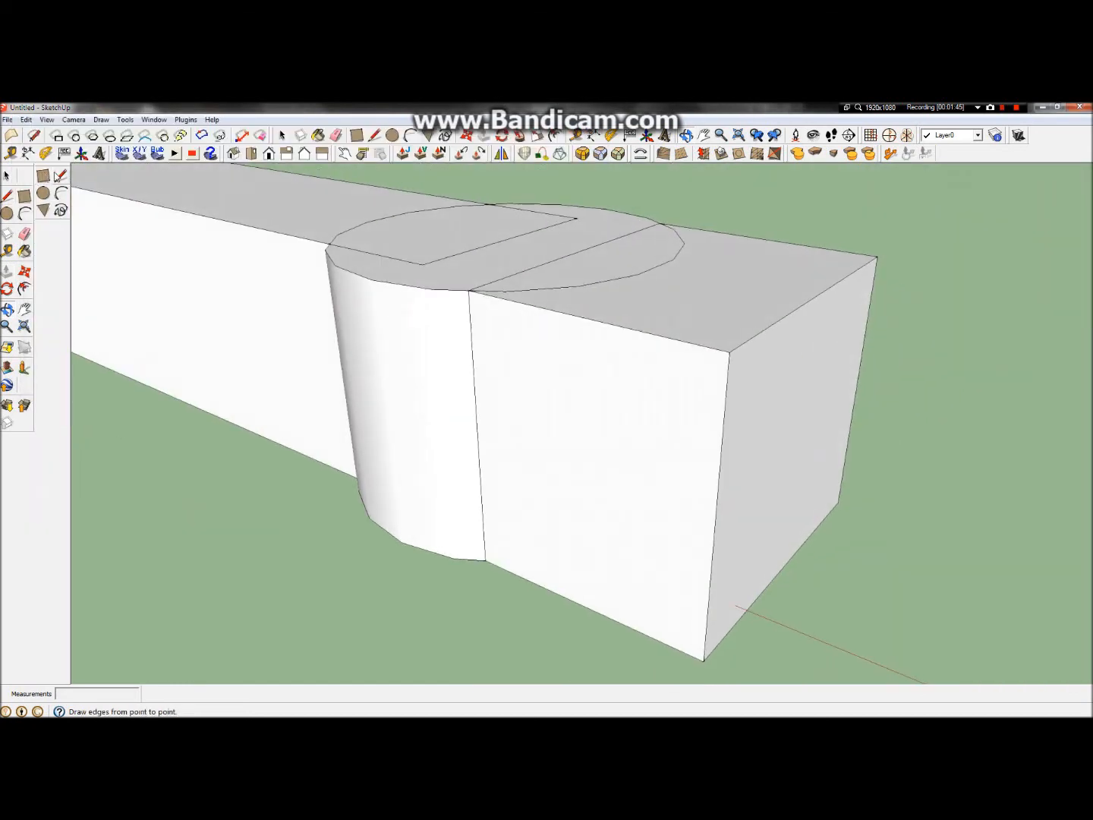
pyautogui.click(468, 290)
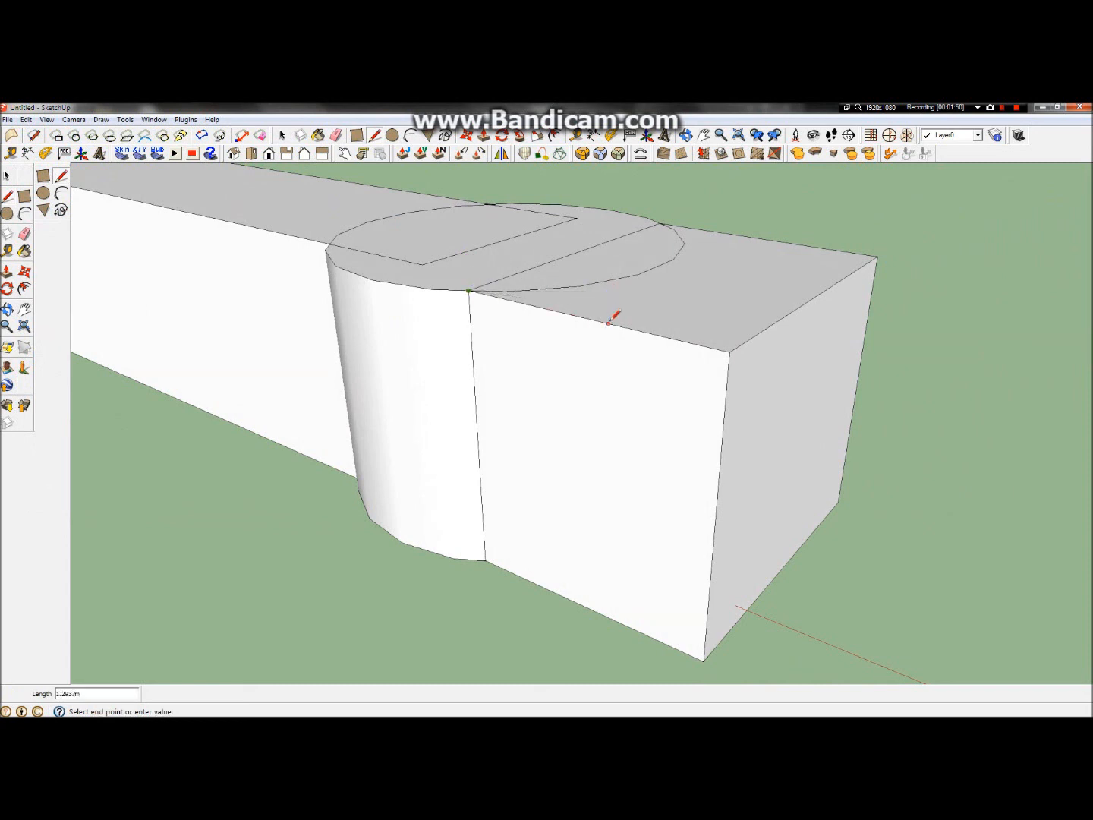
pyautogui.press('Escape')
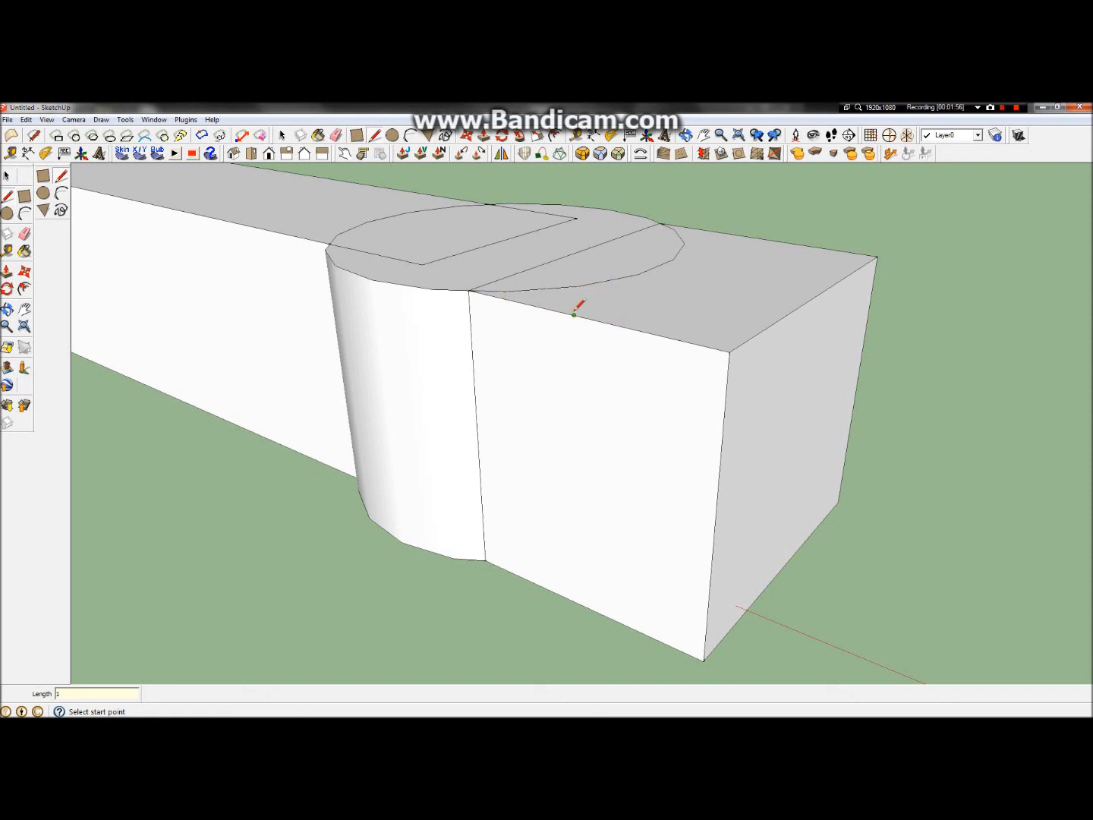
pyautogui.press('p')
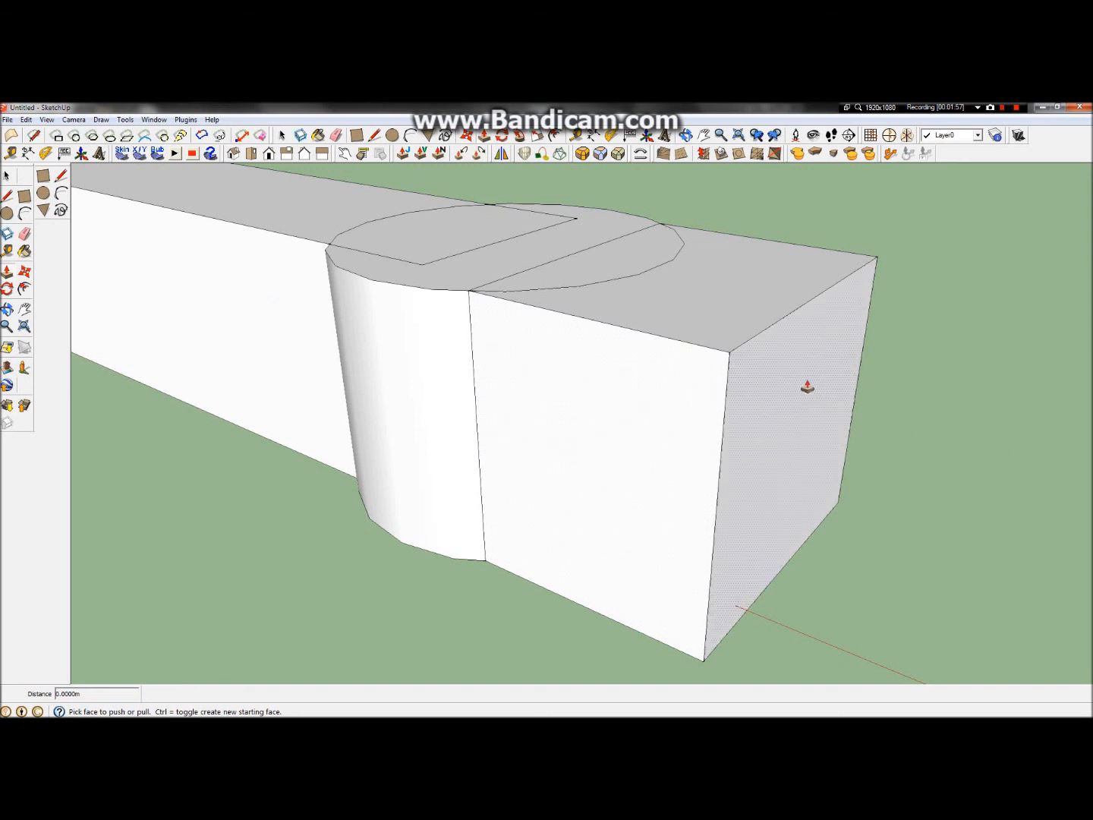
pyautogui.moveTo(768, 334); pyautogui.dragTo(568, 324)
# Try to push the block's end face about 0.11 m further towards the cylinder, and undo it
pyautogui.press('space')
pyautogui.click(550, 312)
pyautogui.scroll(5, 553, 315)
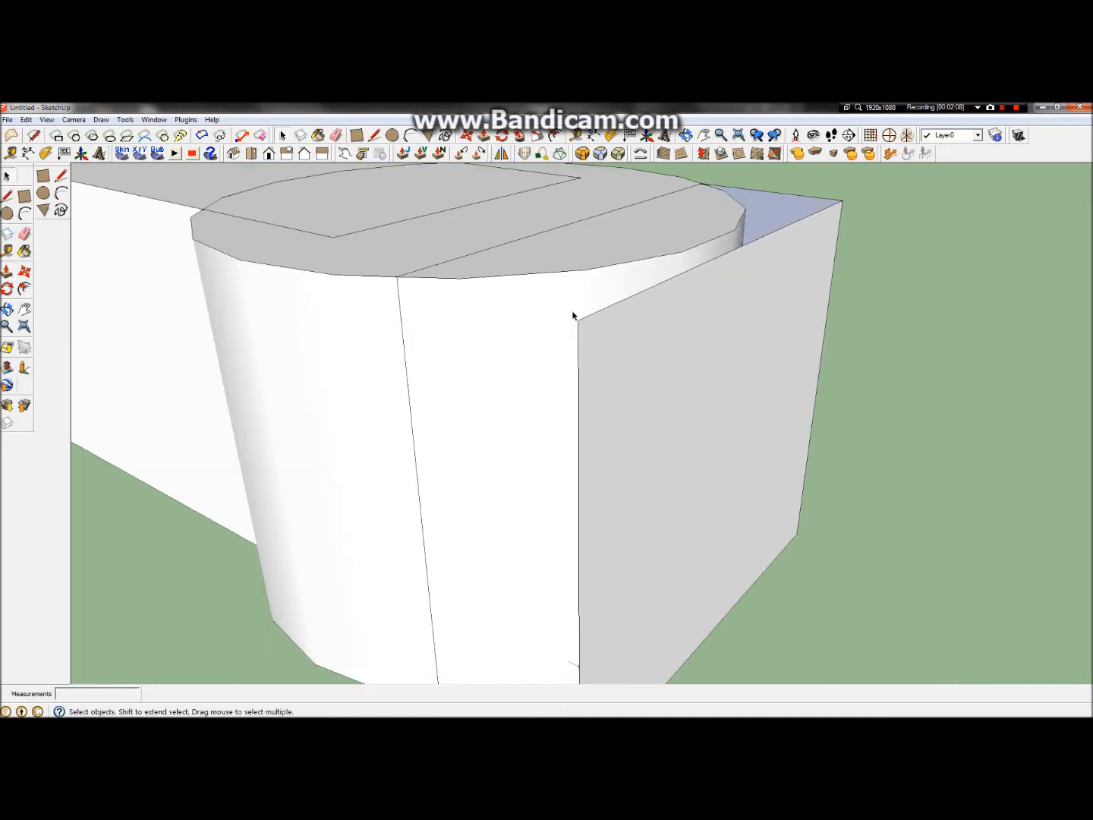
pyautogui.scroll(3, 618, 327)
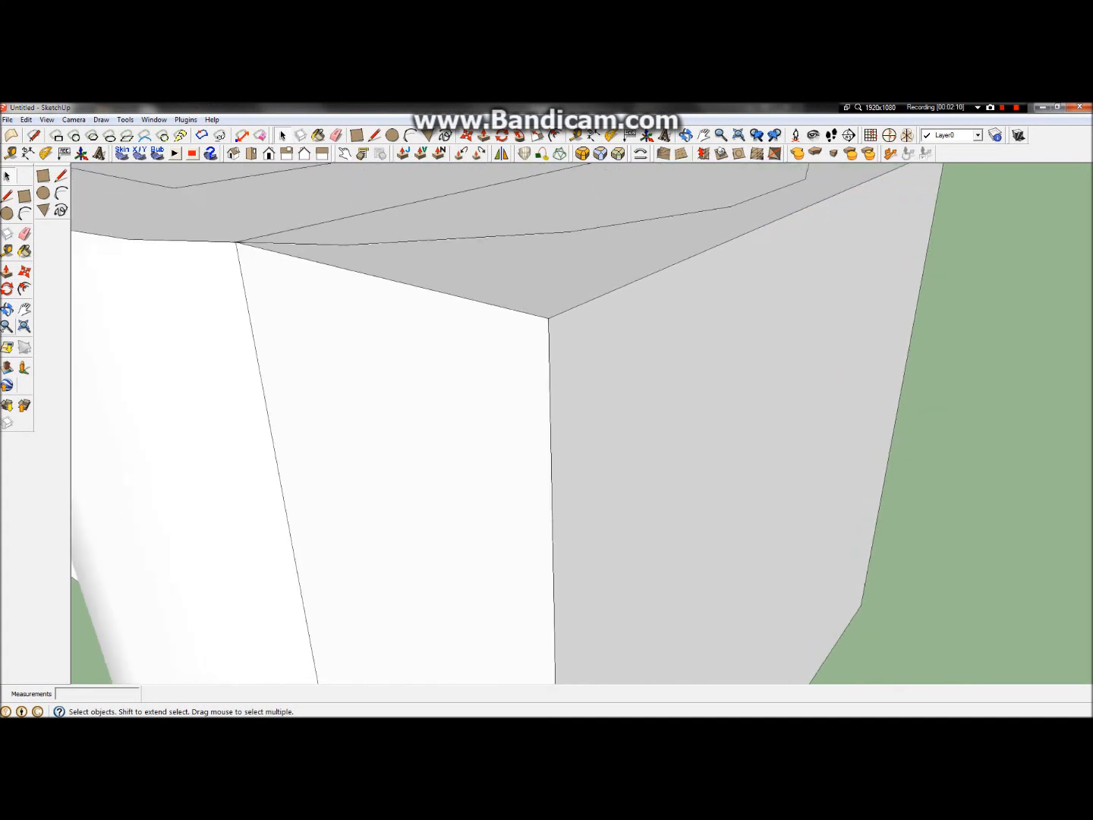
pyautogui.click(7, 272)
pyautogui.moveTo(654, 356); pyautogui.dragTo(614, 352)
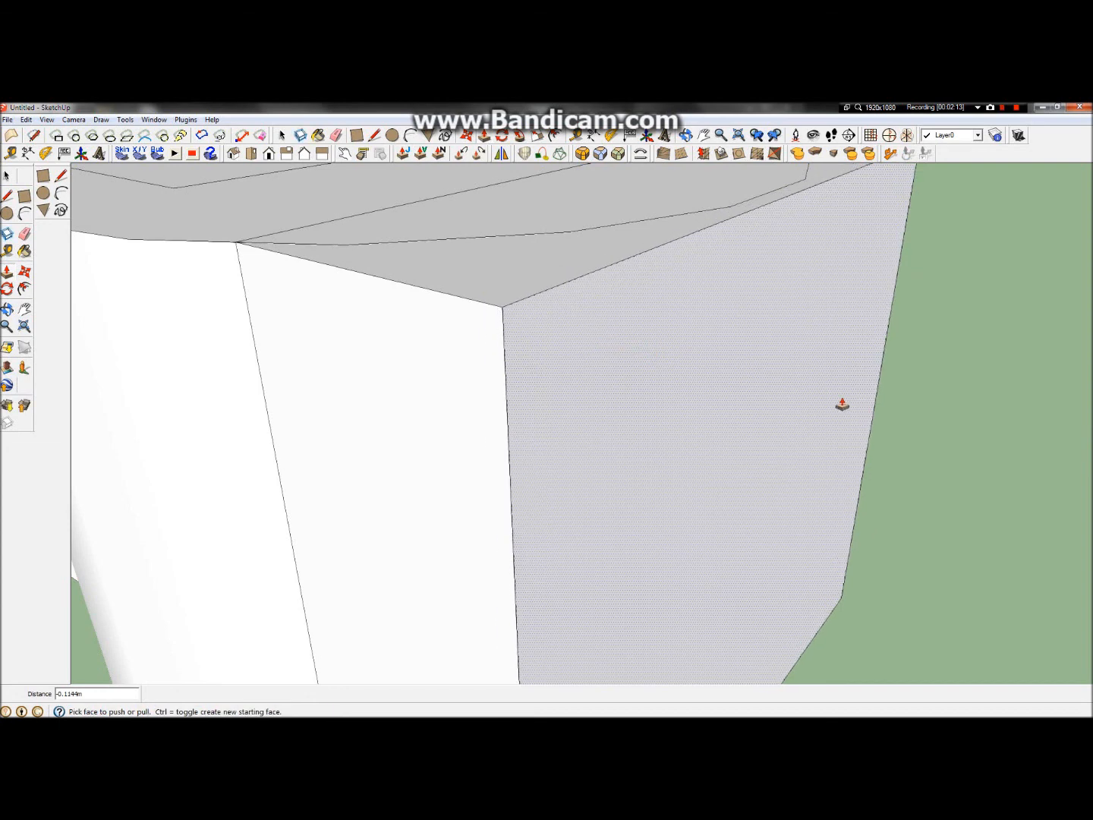
pyautogui.hotkey('ctrl', 'z')
pyautogui.scroll(-5, 497, 330)
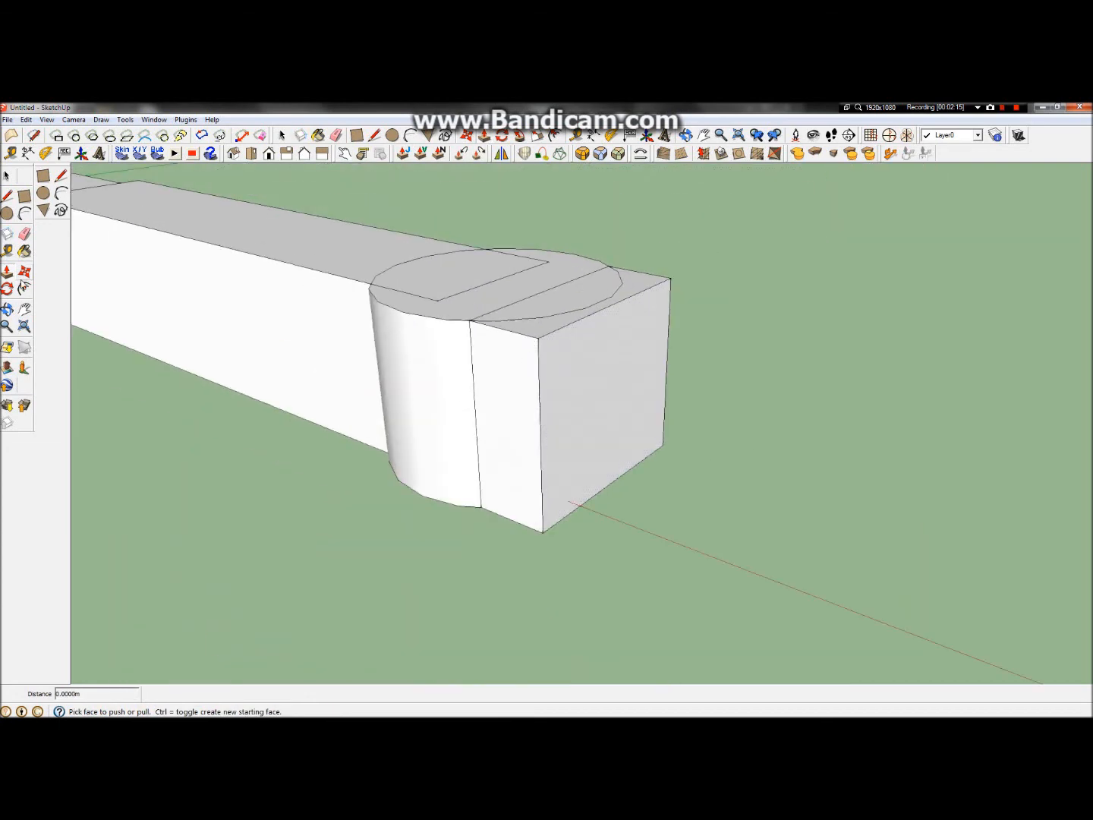
# Switch to Google Earth and measure the part in front of the jet bridge's round cab with the Ruler in metres
pyautogui.click(7, 309)
pyautogui.moveTo(452, 310); pyautogui.dragTo(157, 271)
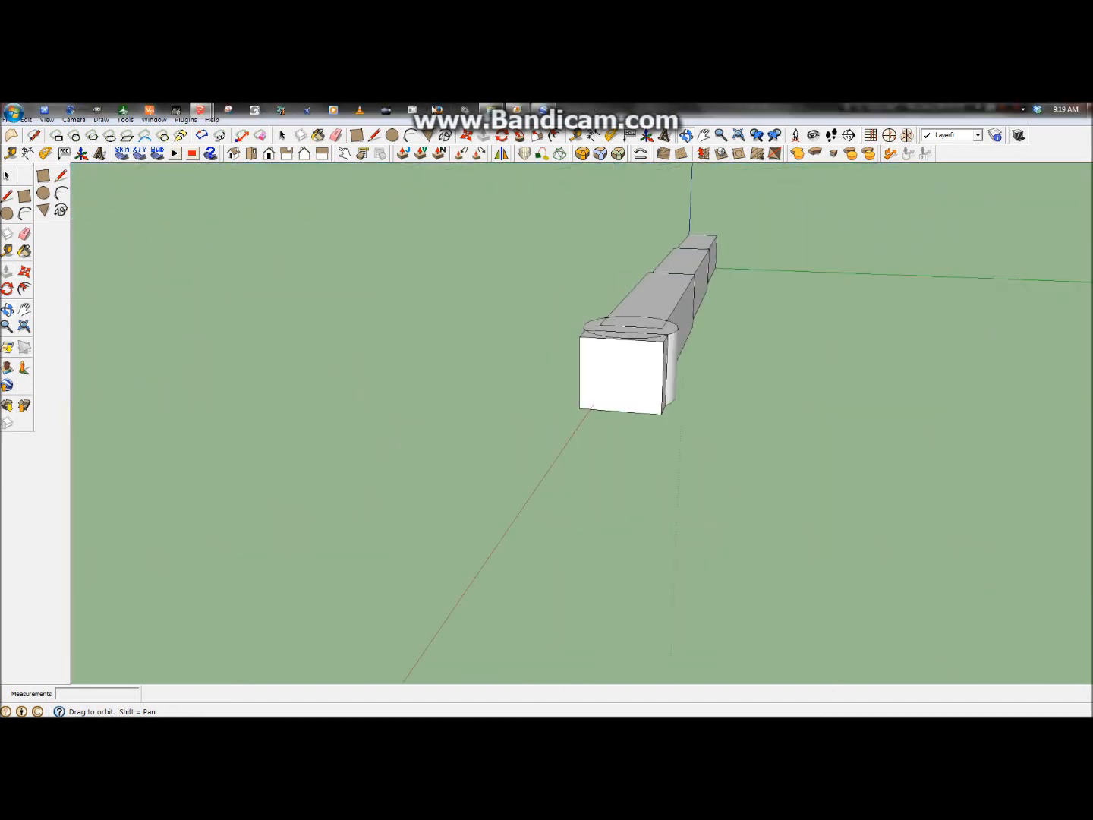
pyautogui.click(525, 172)
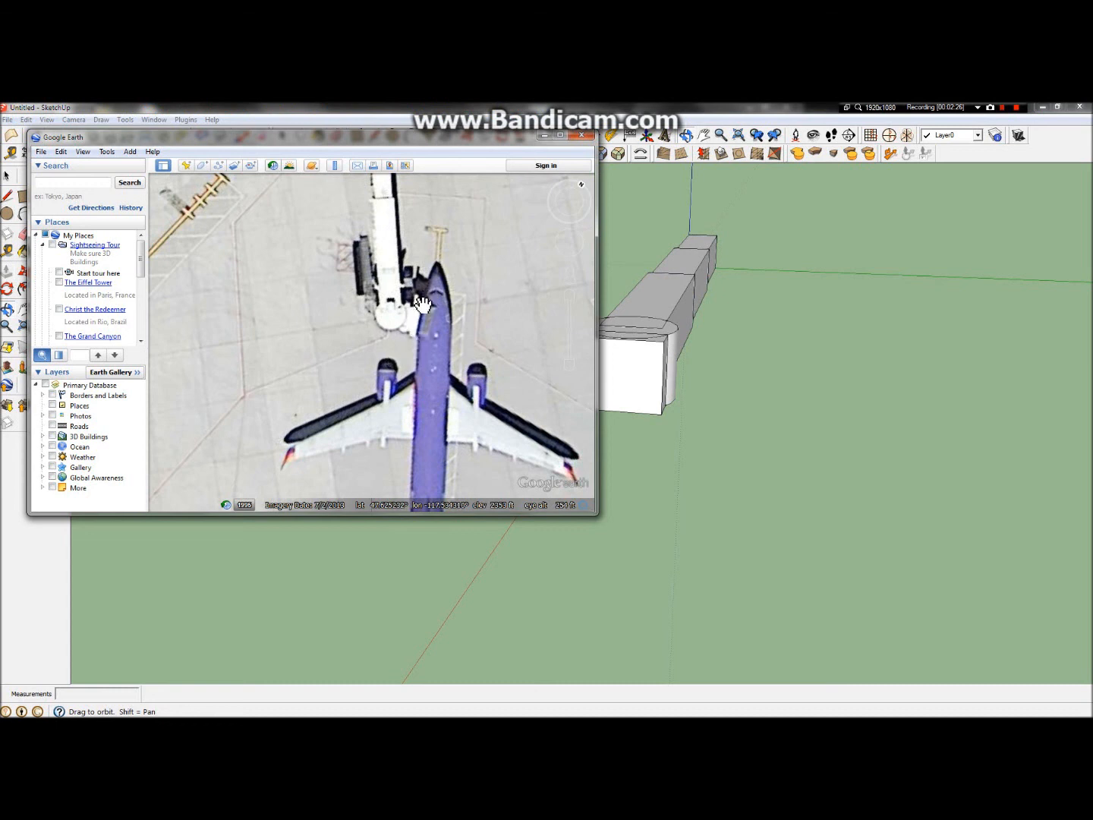
pyautogui.moveTo(426, 324); pyautogui.dragTo(420, 359)
pyautogui.scroll(1, 420, 361)
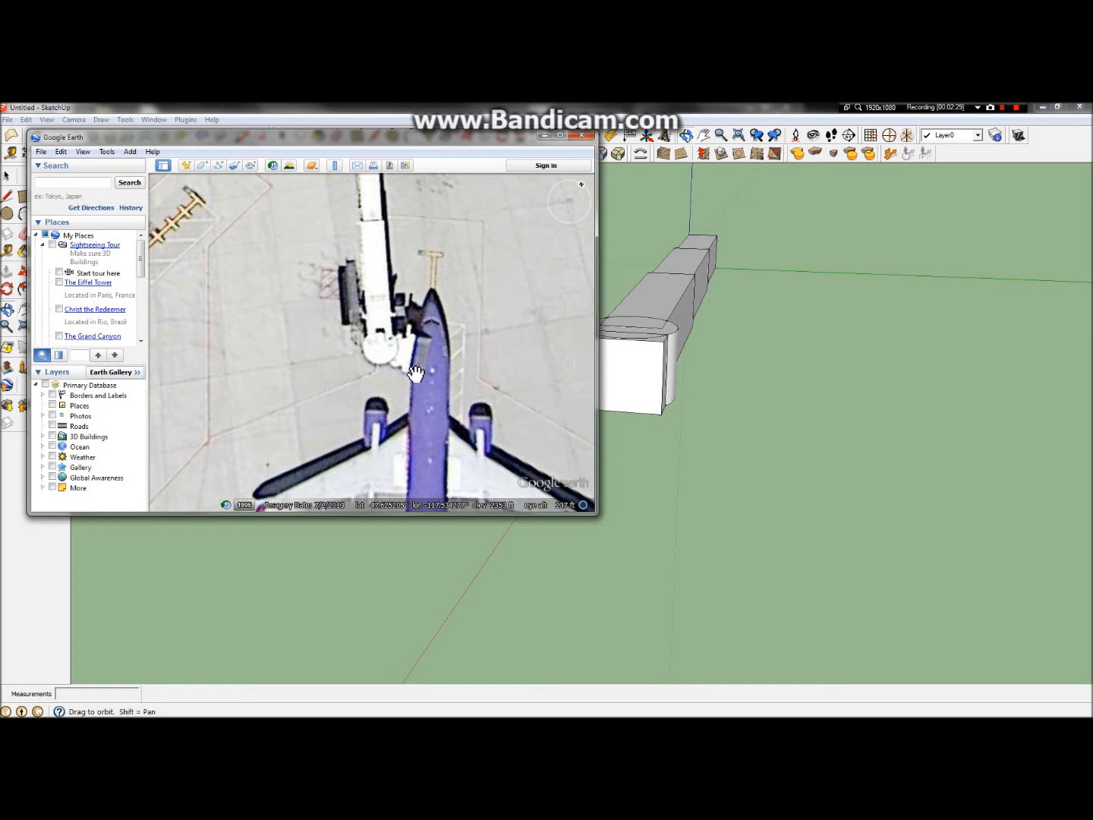
pyautogui.moveTo(567, 105)
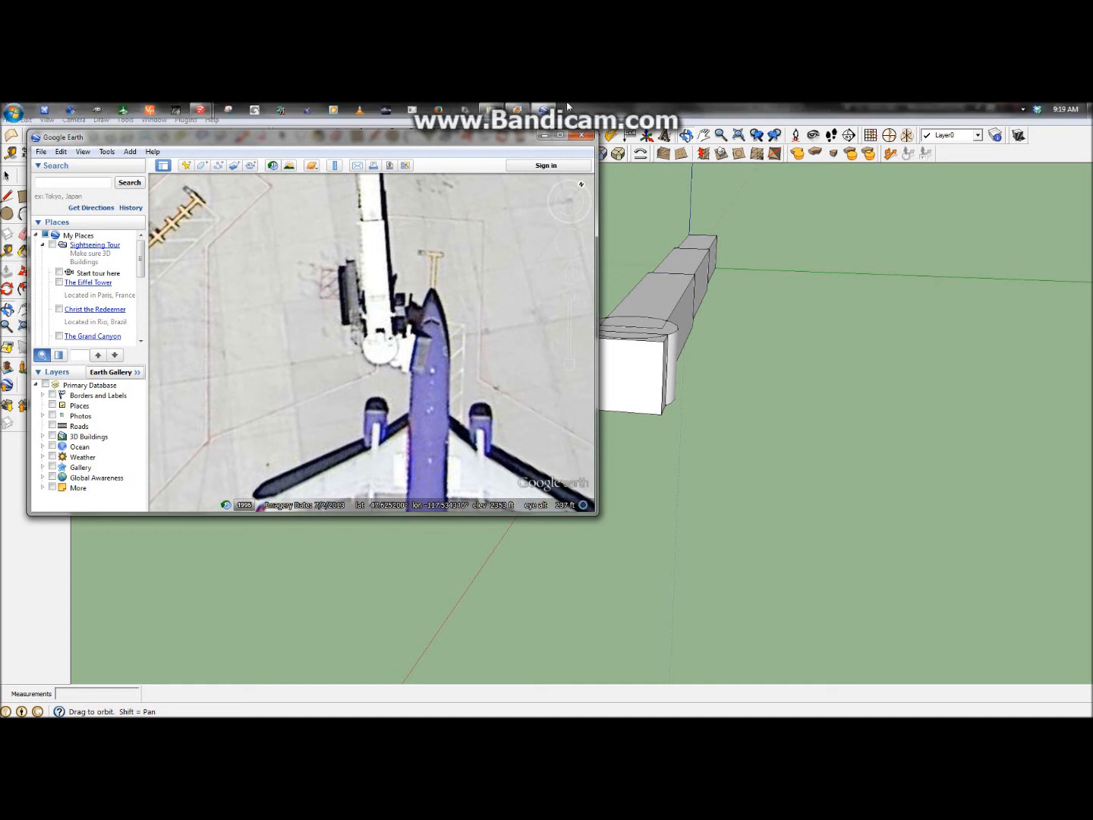
pyautogui.click(107, 152)
pyautogui.click(119, 164)
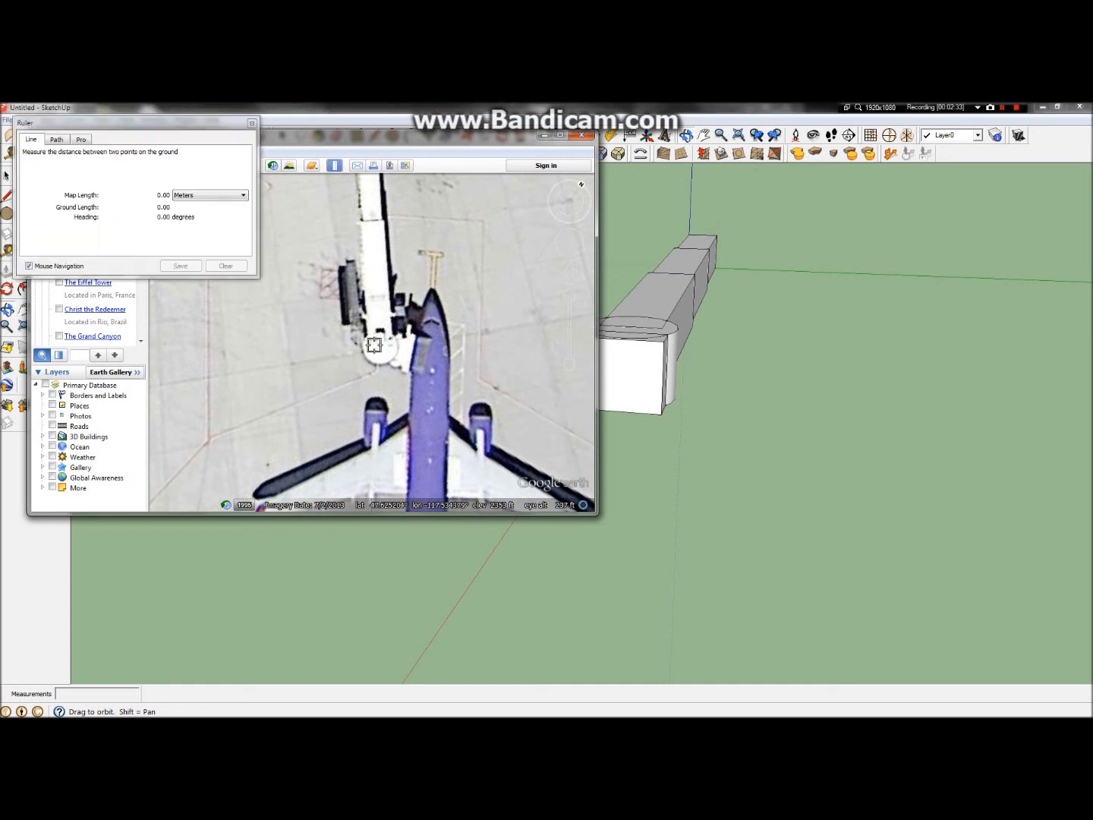
pyautogui.click(414, 334)
pyautogui.click(251, 126)
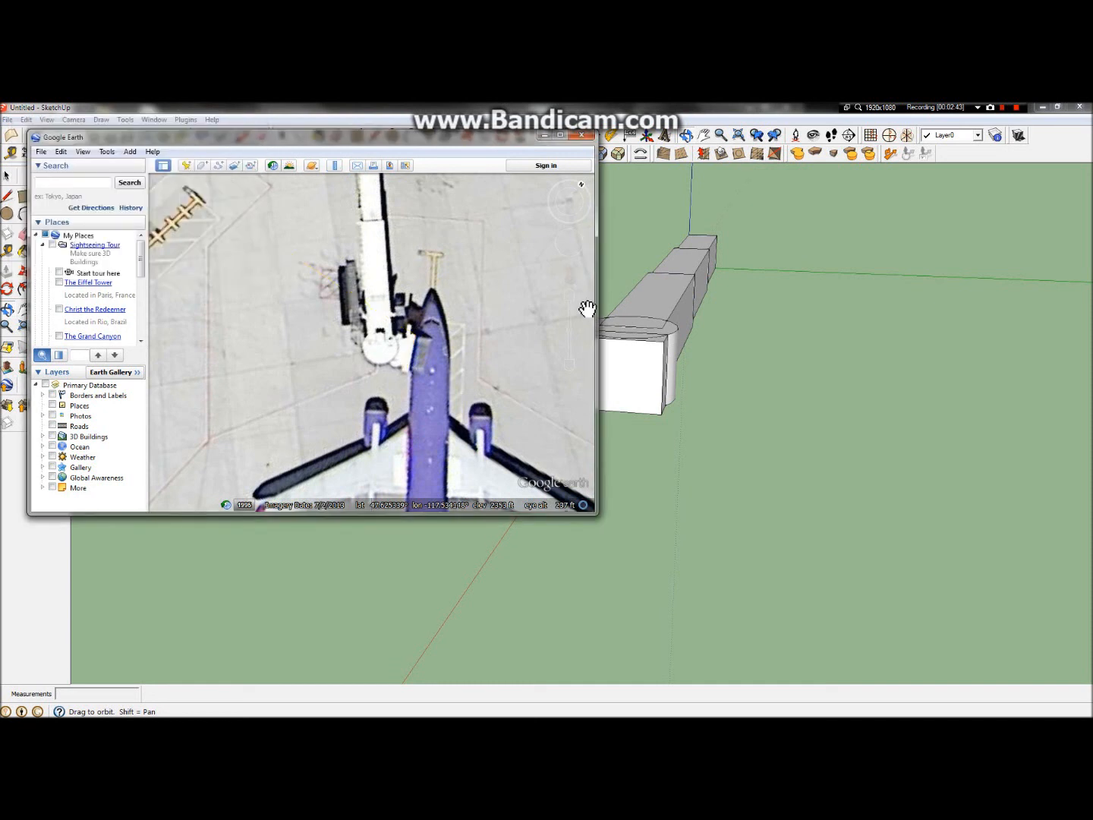
# In SketchUp, offset the outline of the front block's end face outward to form a larger surrounding border
pyautogui.moveTo(638, 334); pyautogui.dragTo(651, 380)
pyautogui.scroll(4, 637, 421)
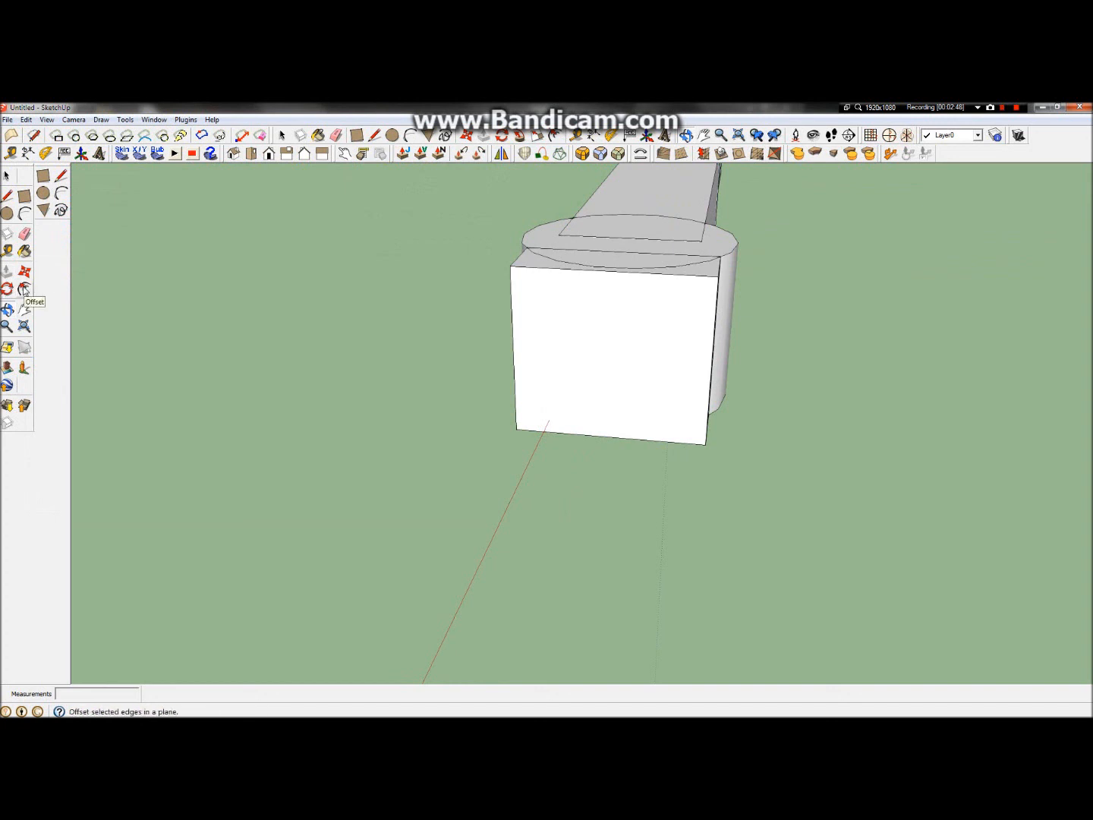
pyautogui.click(23, 290)
pyautogui.click(592, 307)
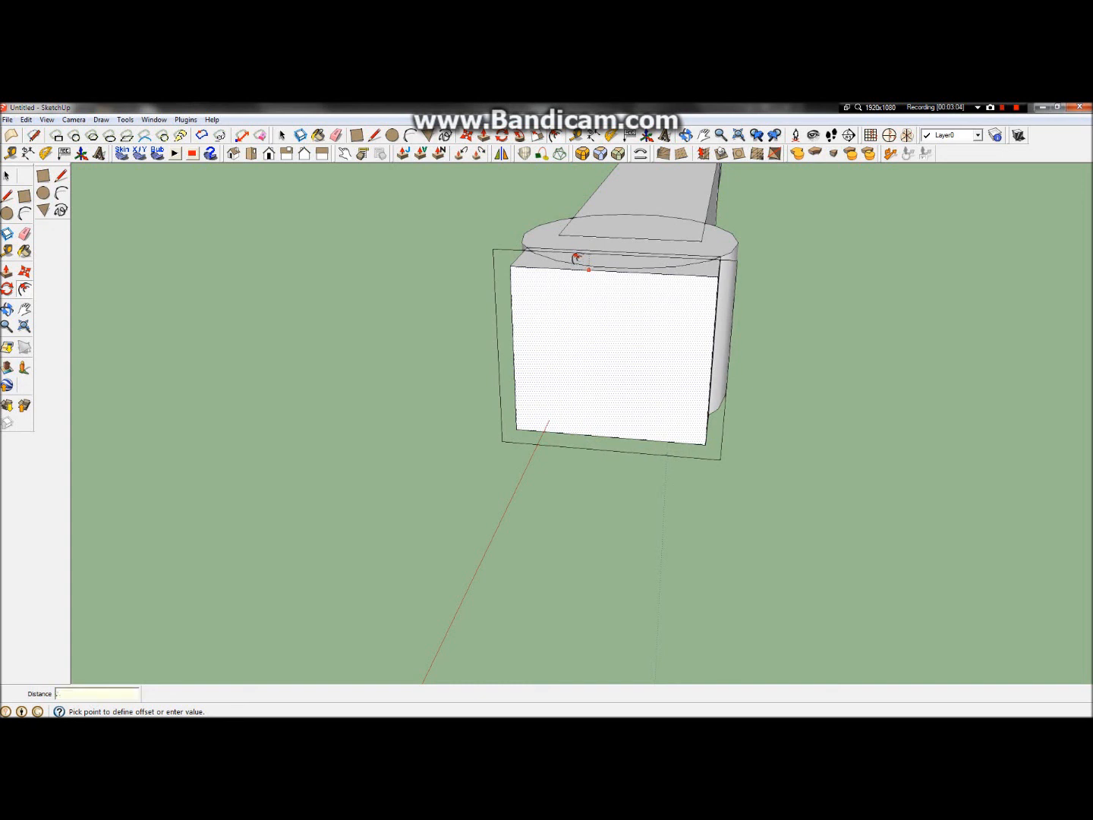
pyautogui.press('Return')
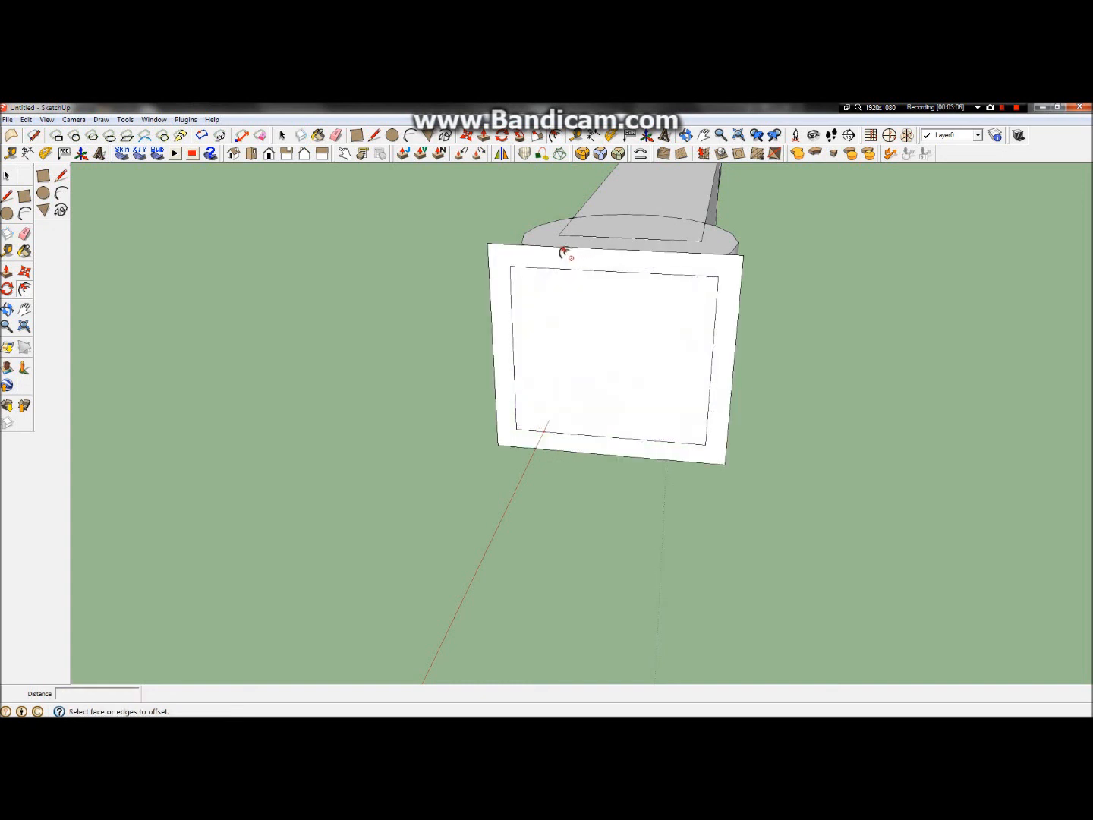
# Extrude the border around the front block's end face outward by 0.5 m into a raised frame
pyautogui.click(6, 309)
pyautogui.moveTo(713, 373); pyautogui.dragTo(1078, 410)
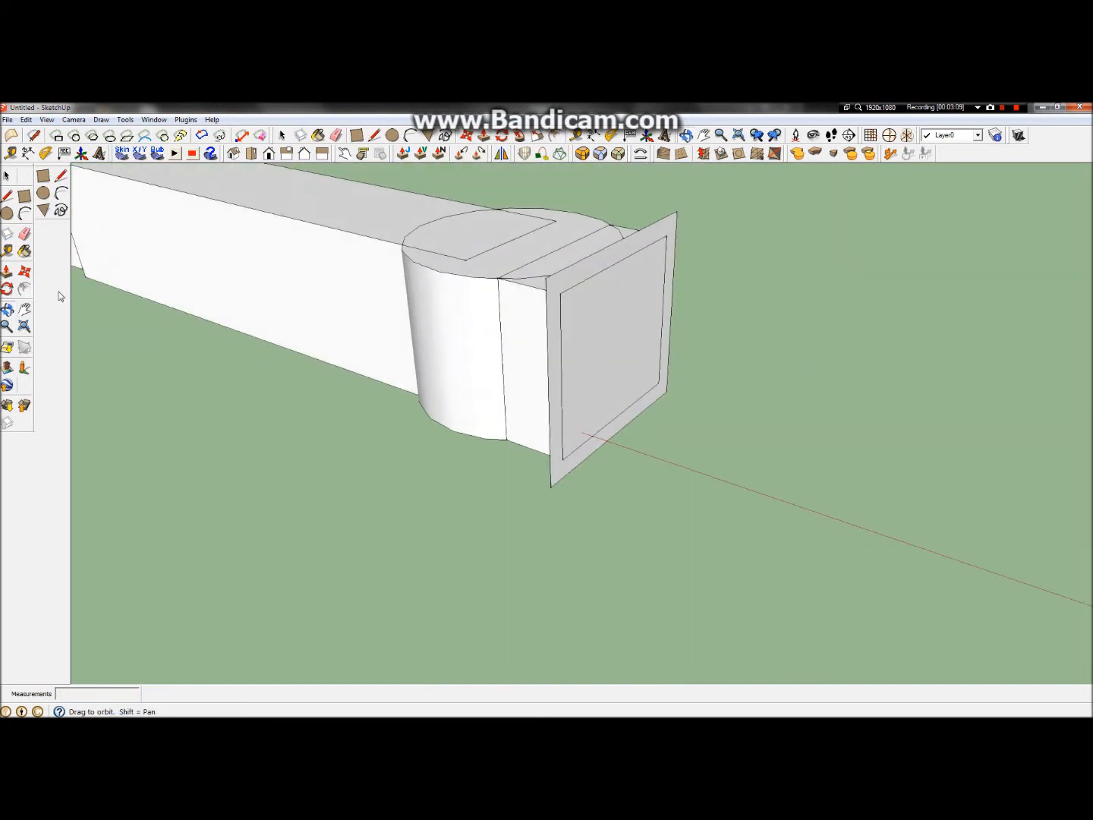
pyautogui.click(7, 271)
pyautogui.click(562, 406)
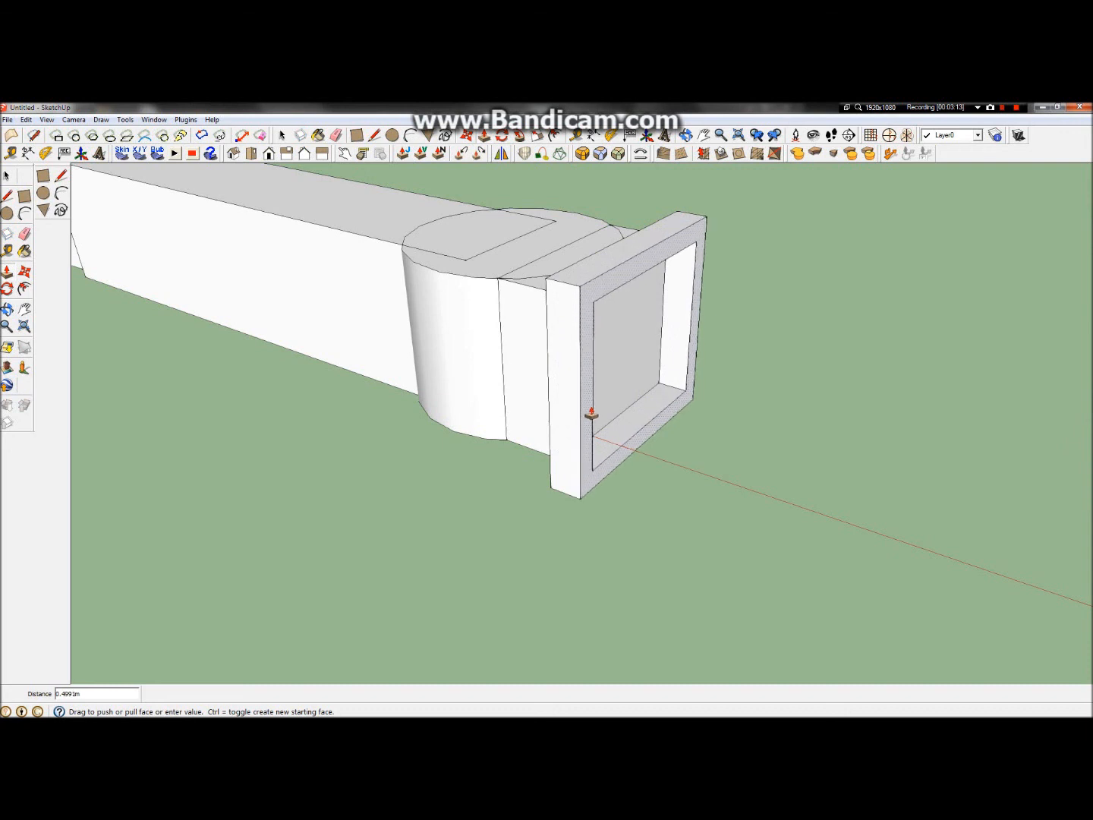
pyautogui.press('Return')
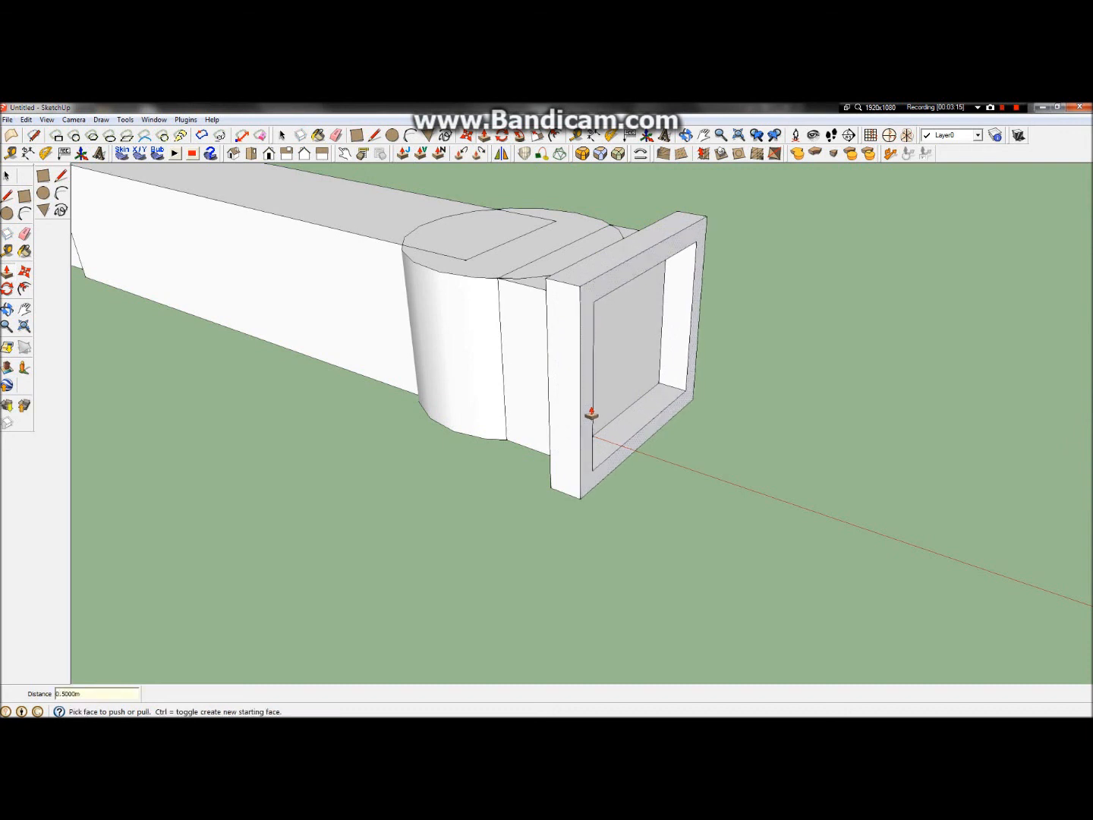
# Examine the cab's end frame and the whole jet bridge from several angles
pyautogui.scroll(-3, 604, 391)
pyautogui.scroll(6, 595, 302)
pyautogui.scroll(-2, 601, 351)
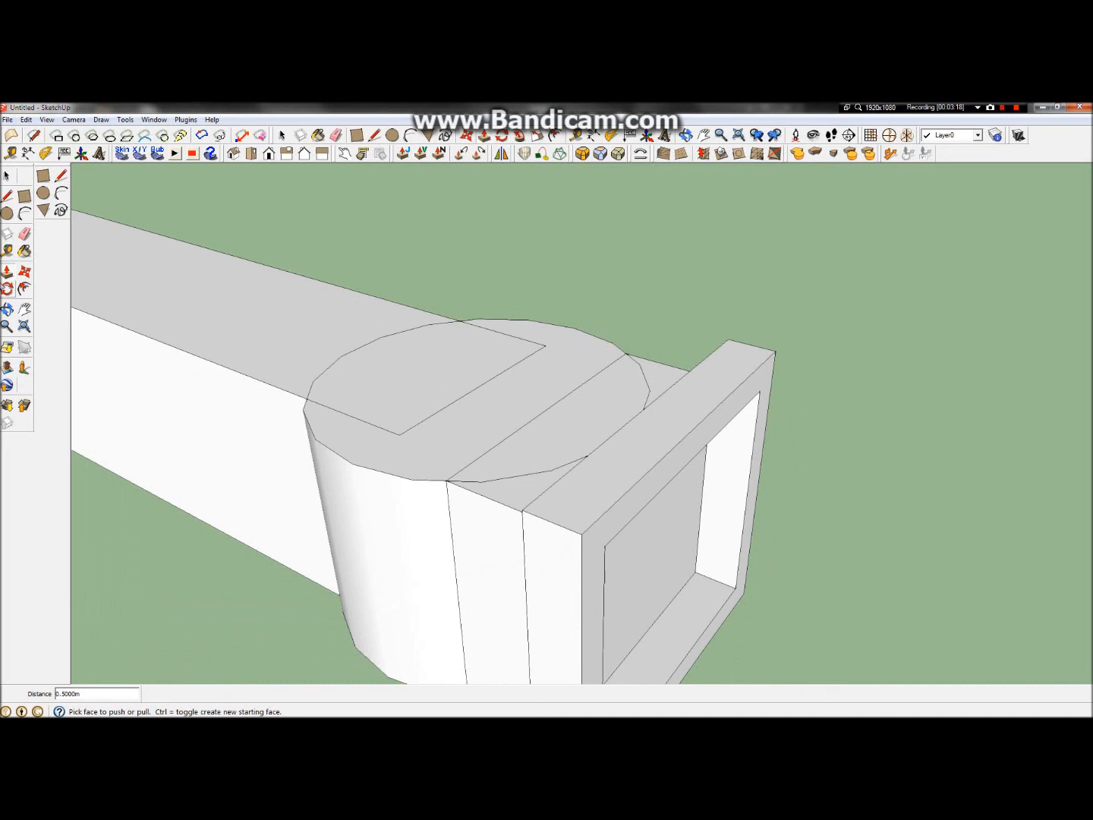
pyautogui.click(7, 309)
pyautogui.moveTo(428, 353); pyautogui.dragTo(468, 388)
pyautogui.moveTo(550, 338); pyautogui.dragTo(293, 402)
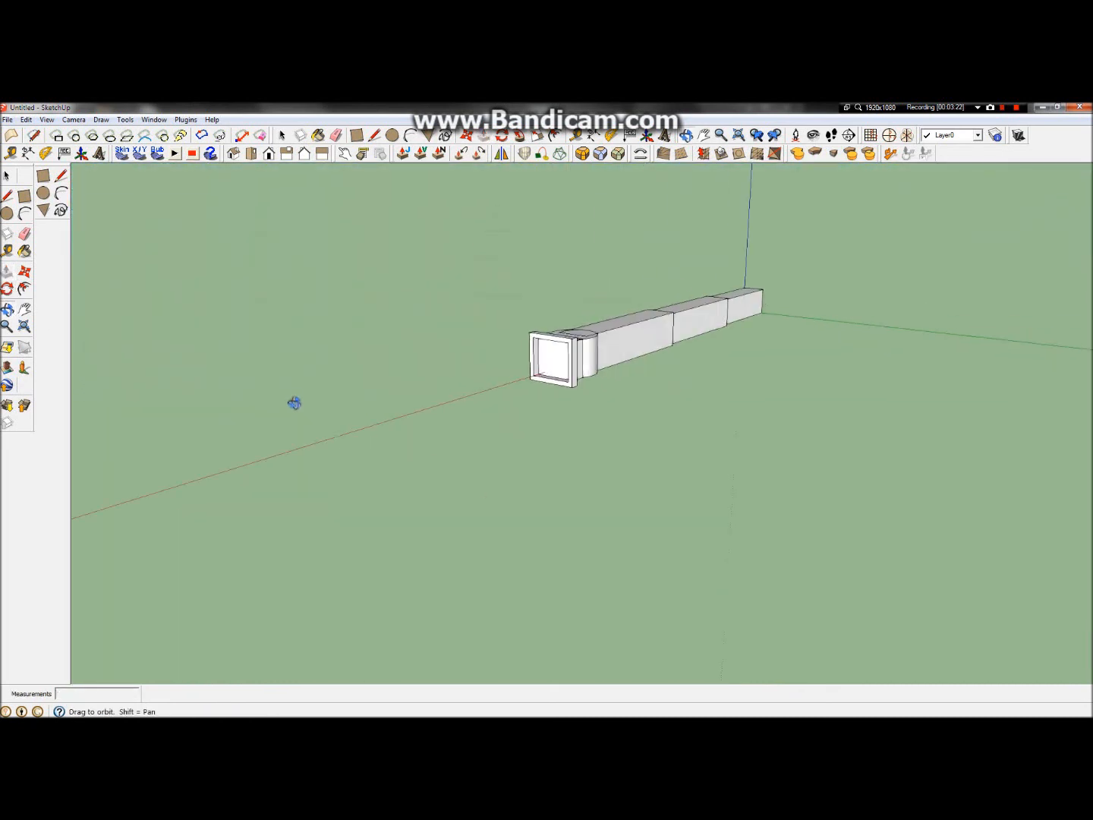
pyautogui.scroll(6, 521, 359)
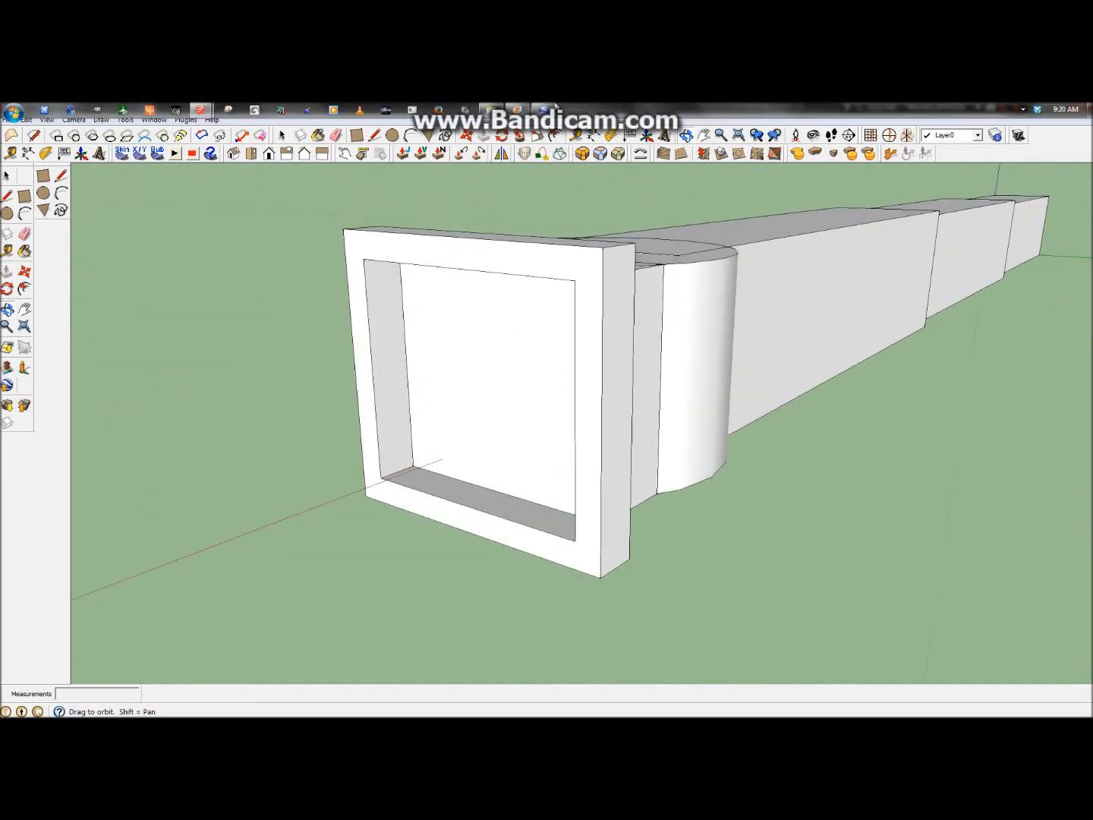
# Switch to Google Earth and find the round end where the airport's jet bridge meets the terminal
pyautogui.click(553, 107)
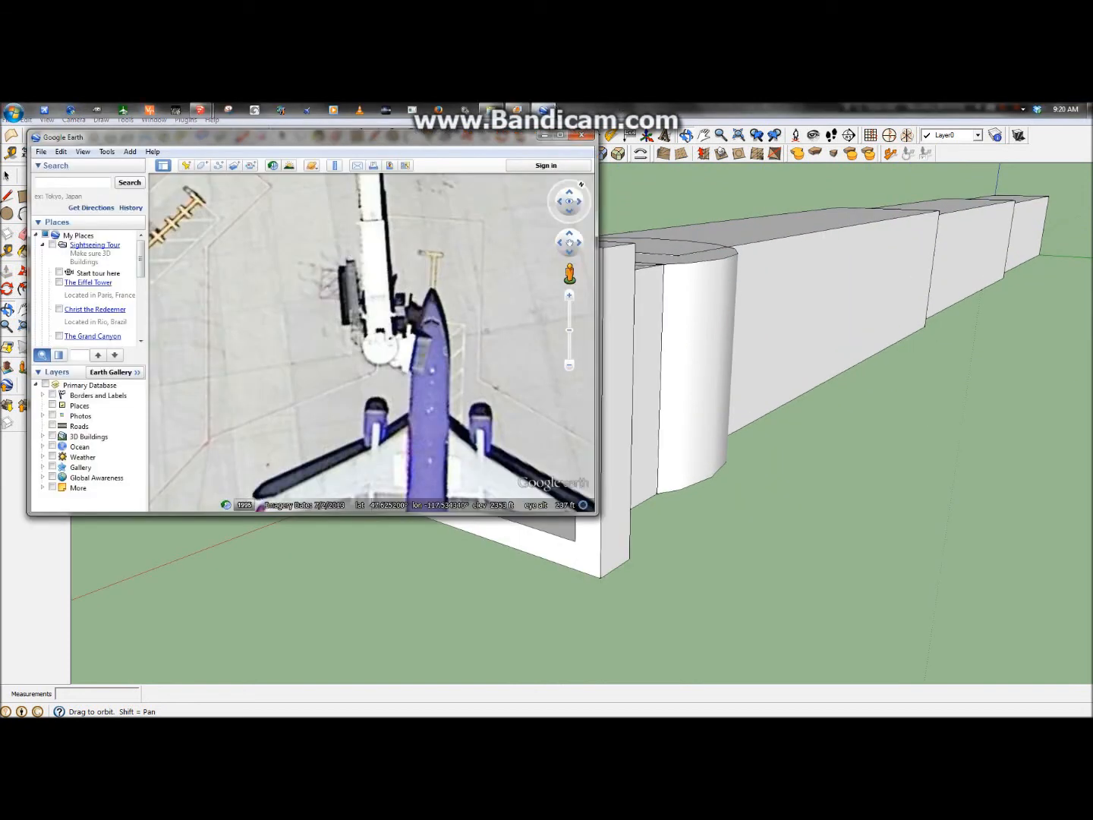
pyautogui.moveTo(448, 353); pyautogui.dragTo(447, 377)
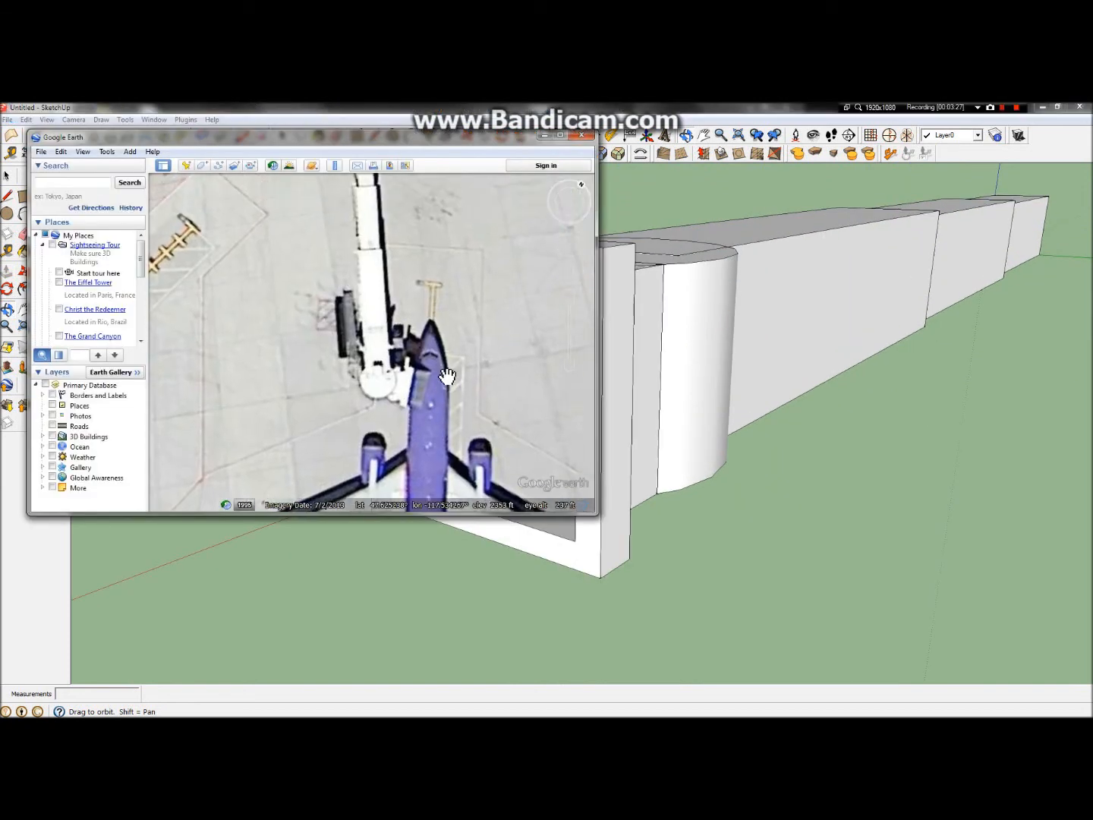
pyautogui.scroll(-3, 444, 369)
pyautogui.scroll(3, 362, 313)
pyautogui.scroll(2, 362, 314)
pyautogui.scroll(3, 354, 323)
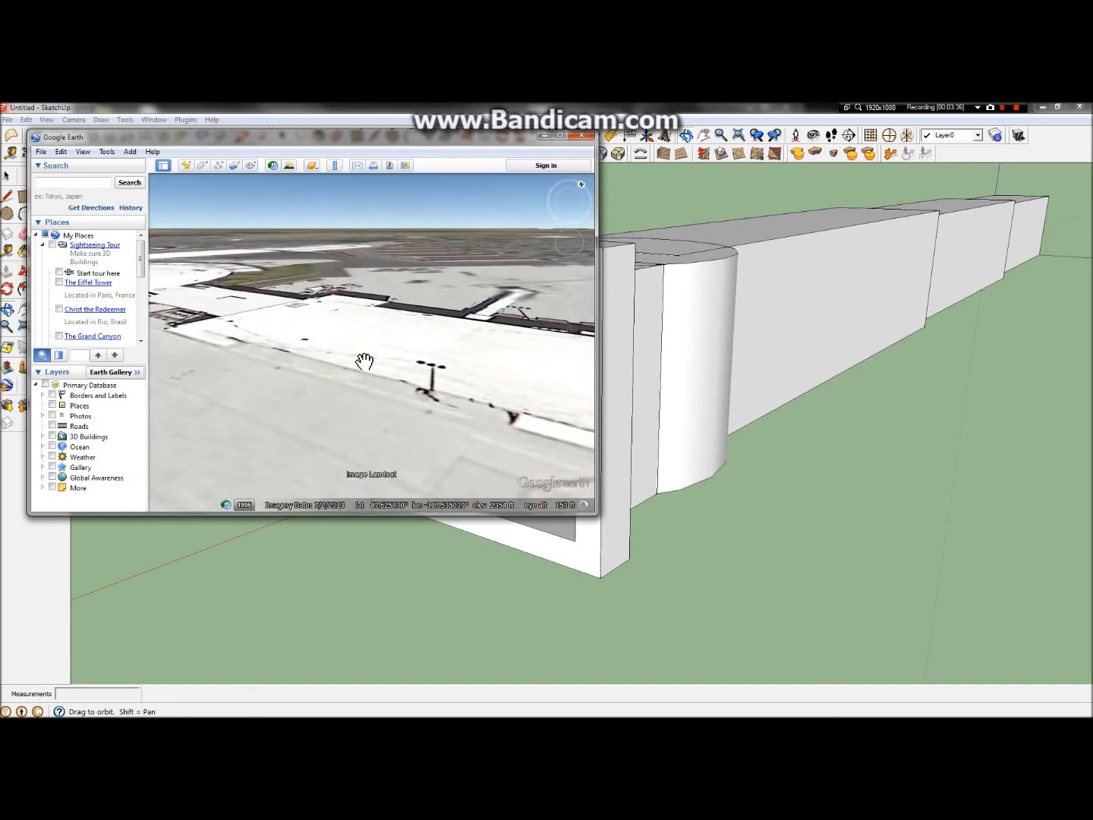
pyautogui.scroll(-2, 364, 361)
pyautogui.moveTo(577, 211); pyautogui.dragTo(559, 512)
pyautogui.moveTo(448, 289); pyautogui.dragTo(406, 449)
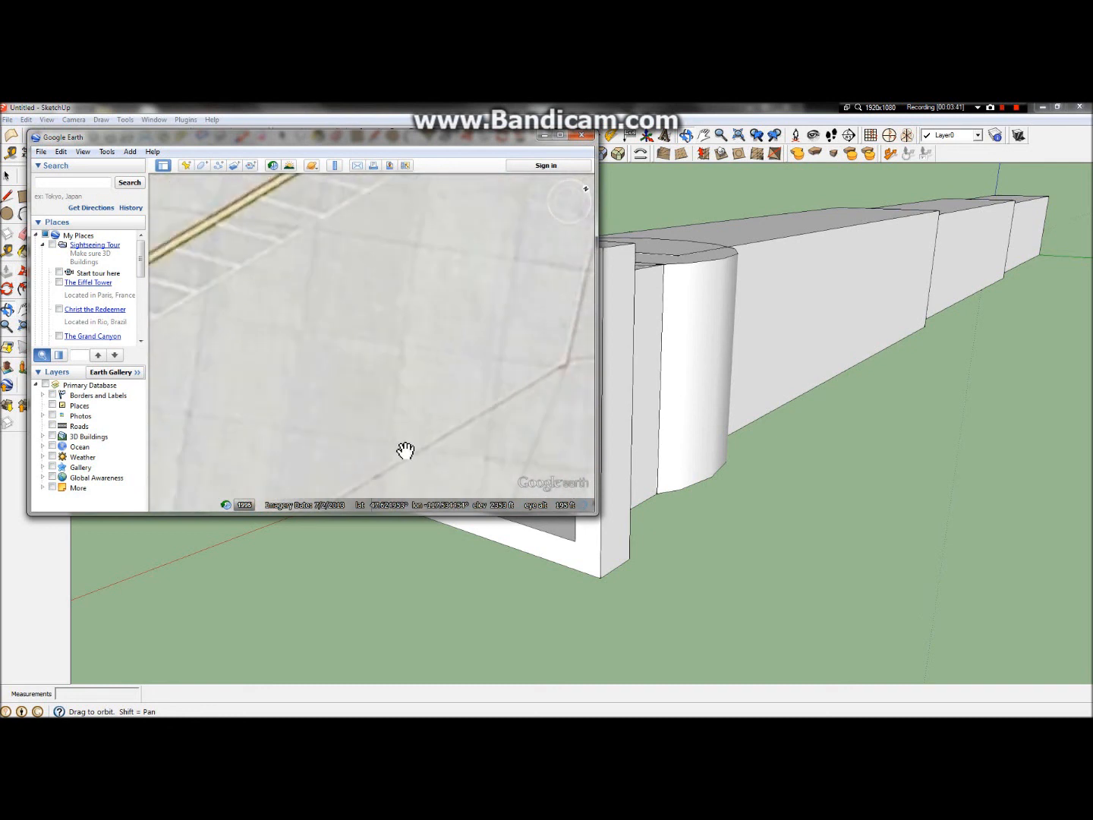
pyautogui.moveTo(422, 346); pyautogui.dragTo(346, 399)
pyautogui.moveTo(440, 247); pyautogui.dragTo(319, 296)
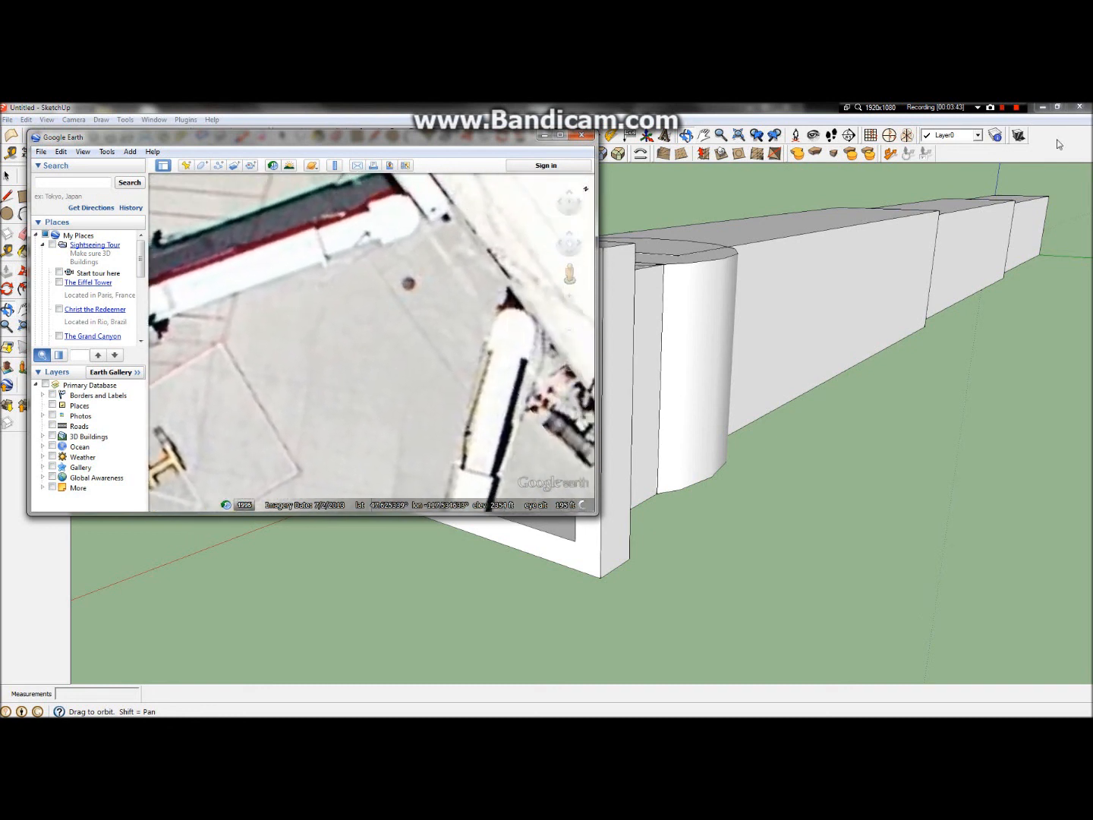
pyautogui.moveTo(229, 269)
pyautogui.mouseDown()
pyautogui.moveTo(685, 342)
pyautogui.moveTo(756, 319)
pyautogui.mouseUp()
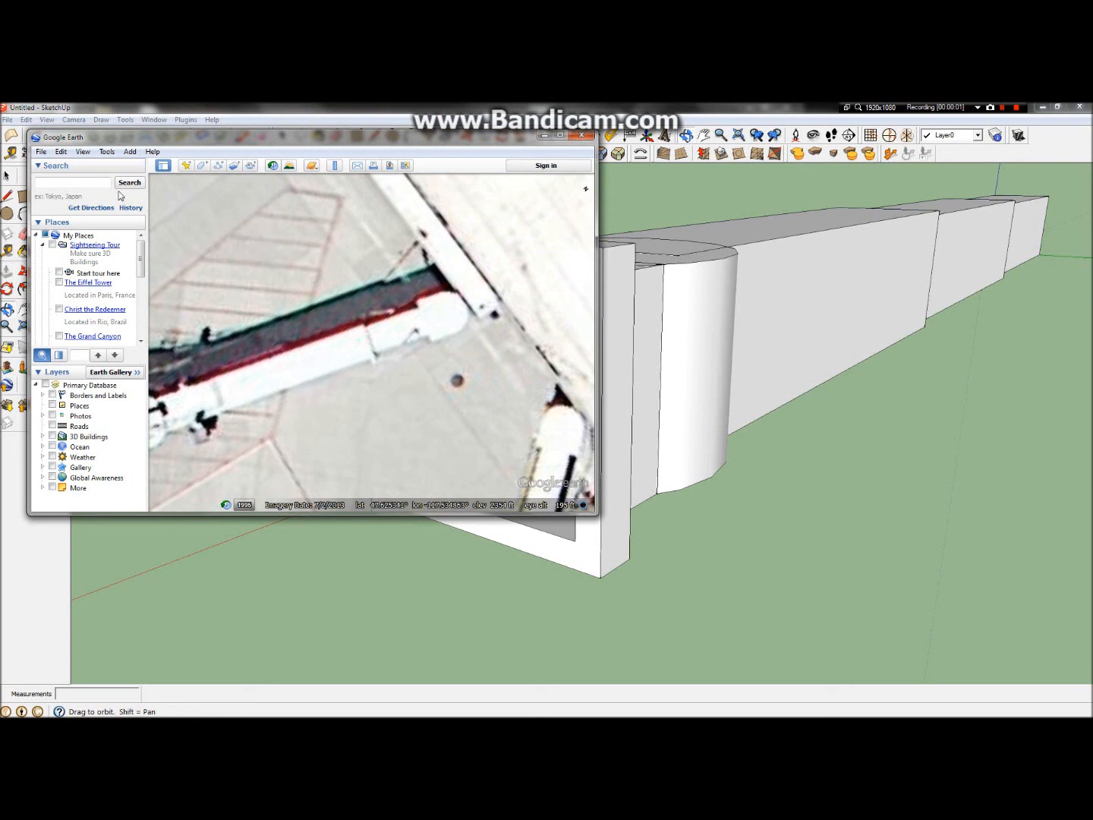
# Measure the jet bridge's round terminal end with the Ruler in metres
pyautogui.click(129, 152)
pyautogui.moveTo(105, 152)
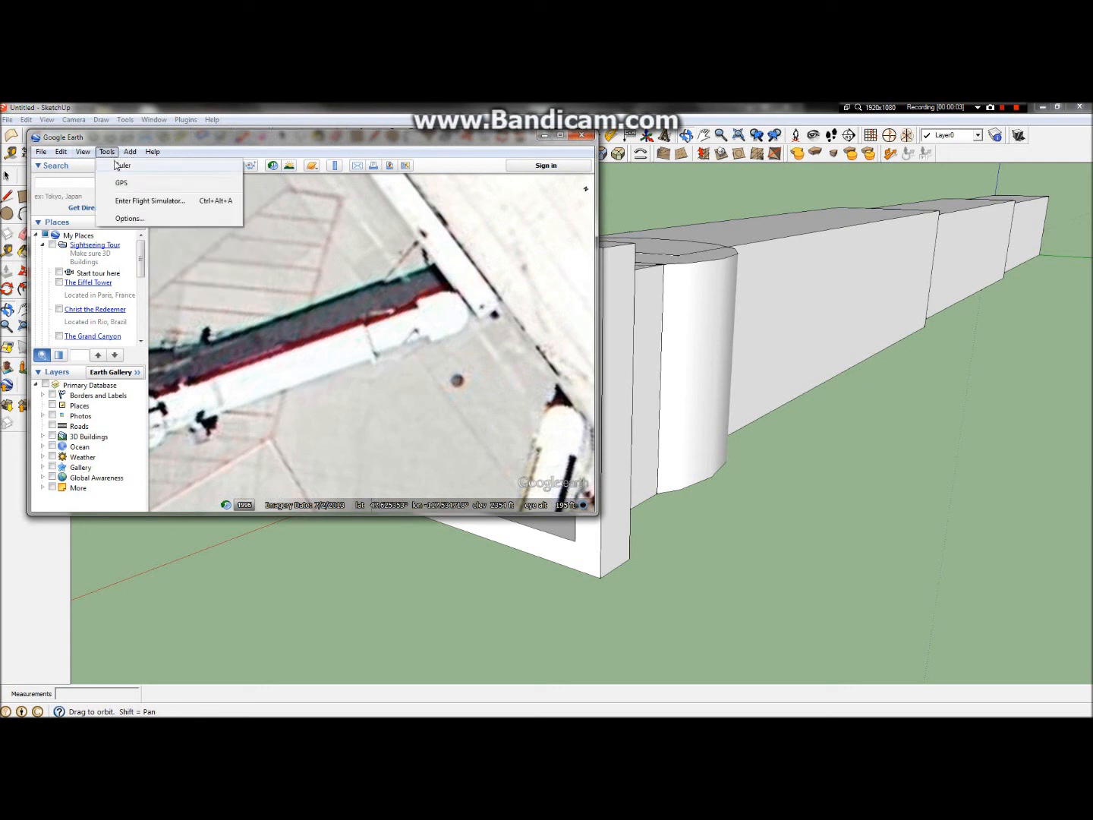
pyautogui.click(122, 166)
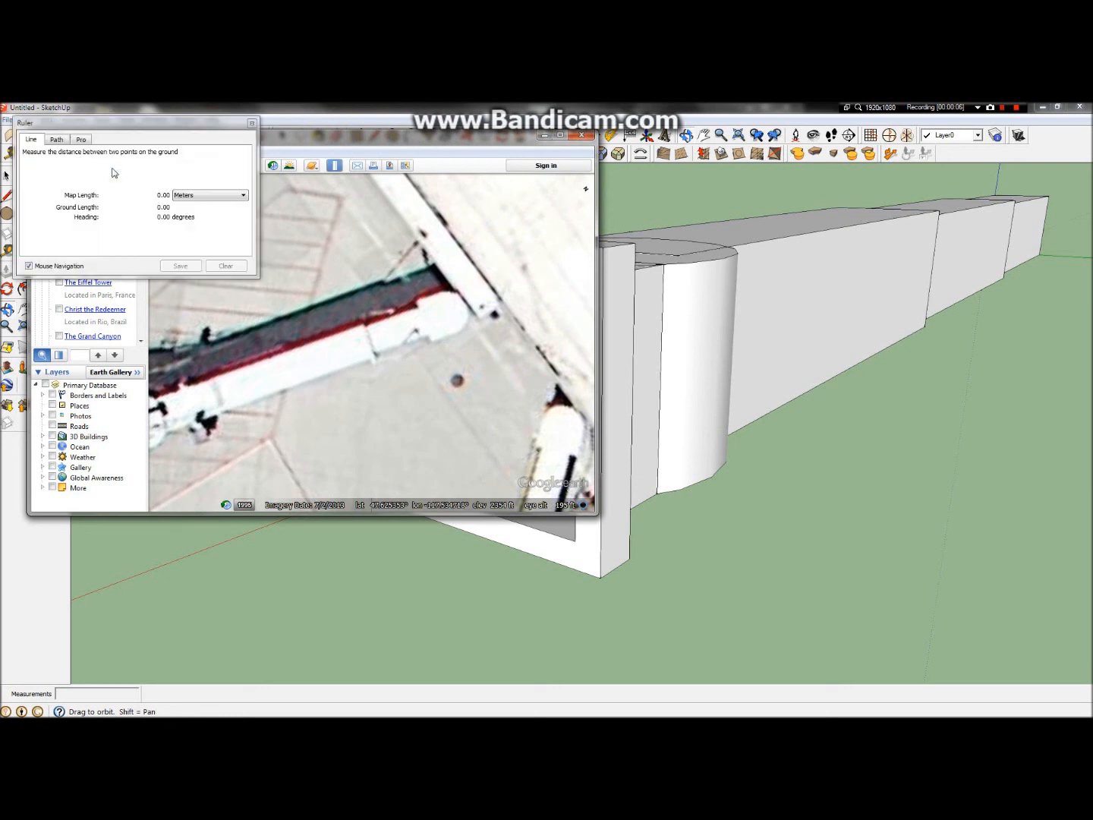
pyautogui.click(251, 123)
pyautogui.click(106, 153)
pyautogui.click(123, 166)
pyautogui.click(438, 291)
pyautogui.click(252, 123)
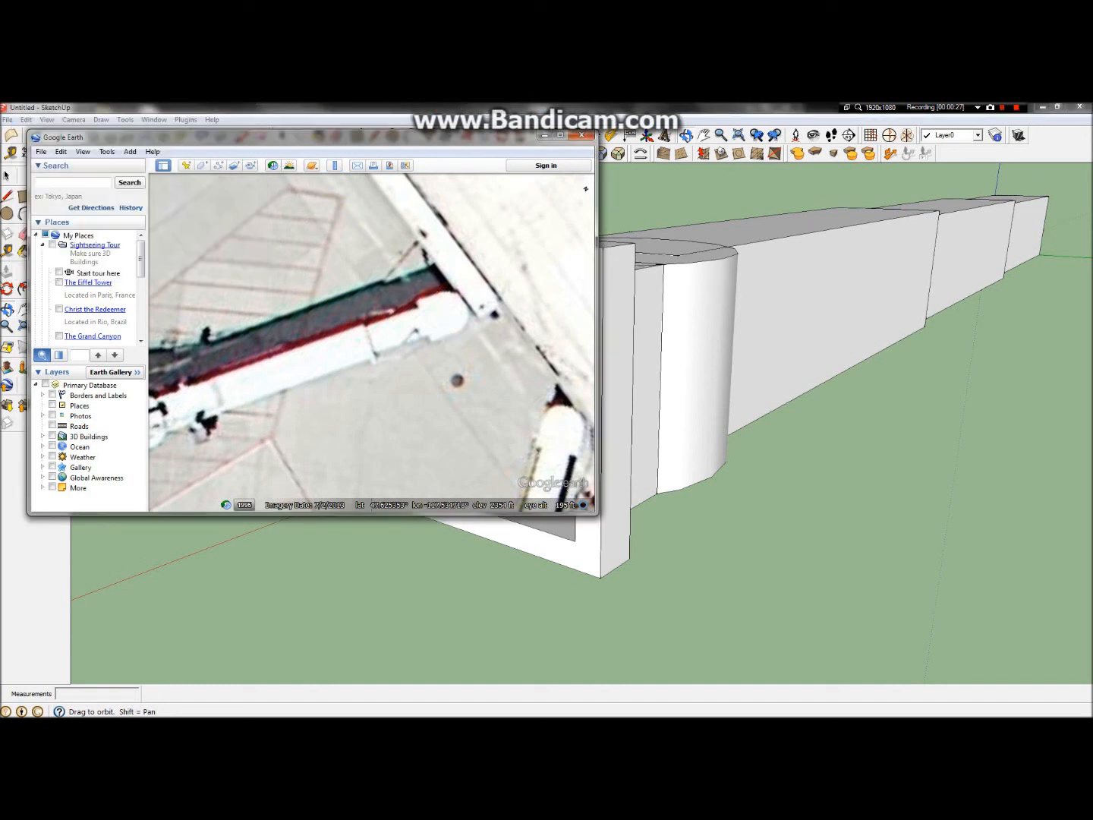
# In SketchUp, draw a horizontal circle centred on the midpoint of the narrowest tunnel section's outer end edge
pyautogui.moveTo(979, 428); pyautogui.dragTo(907, 388)
pyautogui.moveTo(748, 253)
pyautogui.mouseDown()
pyautogui.moveTo(742, 345)
pyautogui.moveTo(949, 325)
pyautogui.mouseUp()
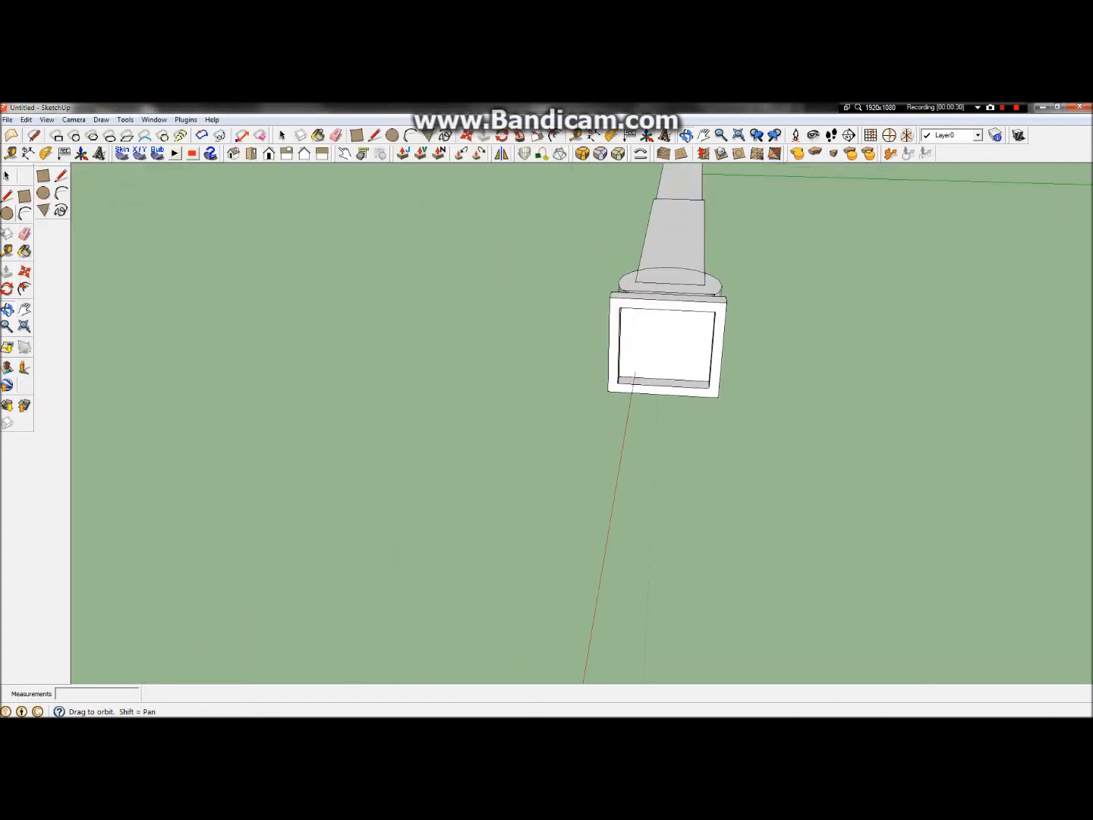
pyautogui.click(24, 310)
pyautogui.moveTo(691, 293); pyautogui.dragTo(686, 351)
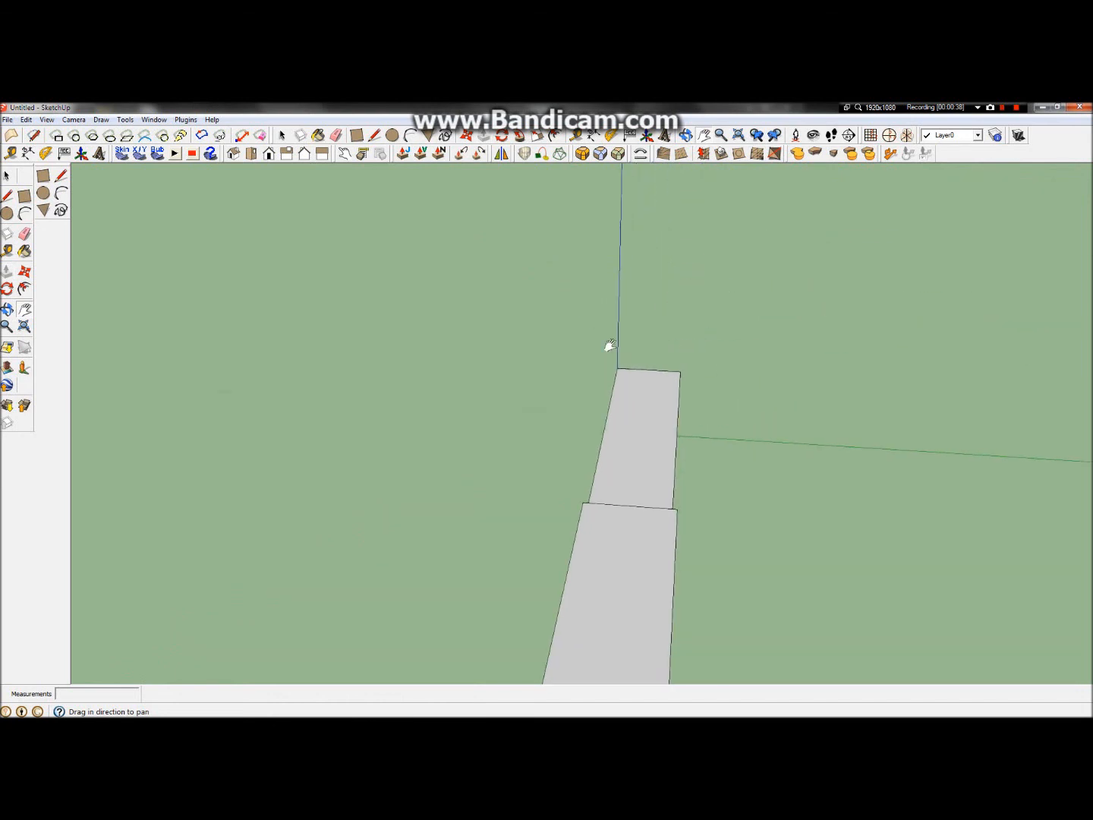
pyautogui.scroll(5, 637, 372)
pyautogui.press('o')
pyautogui.moveTo(769, 390); pyautogui.dragTo(523, 487)
pyautogui.click(43, 193)
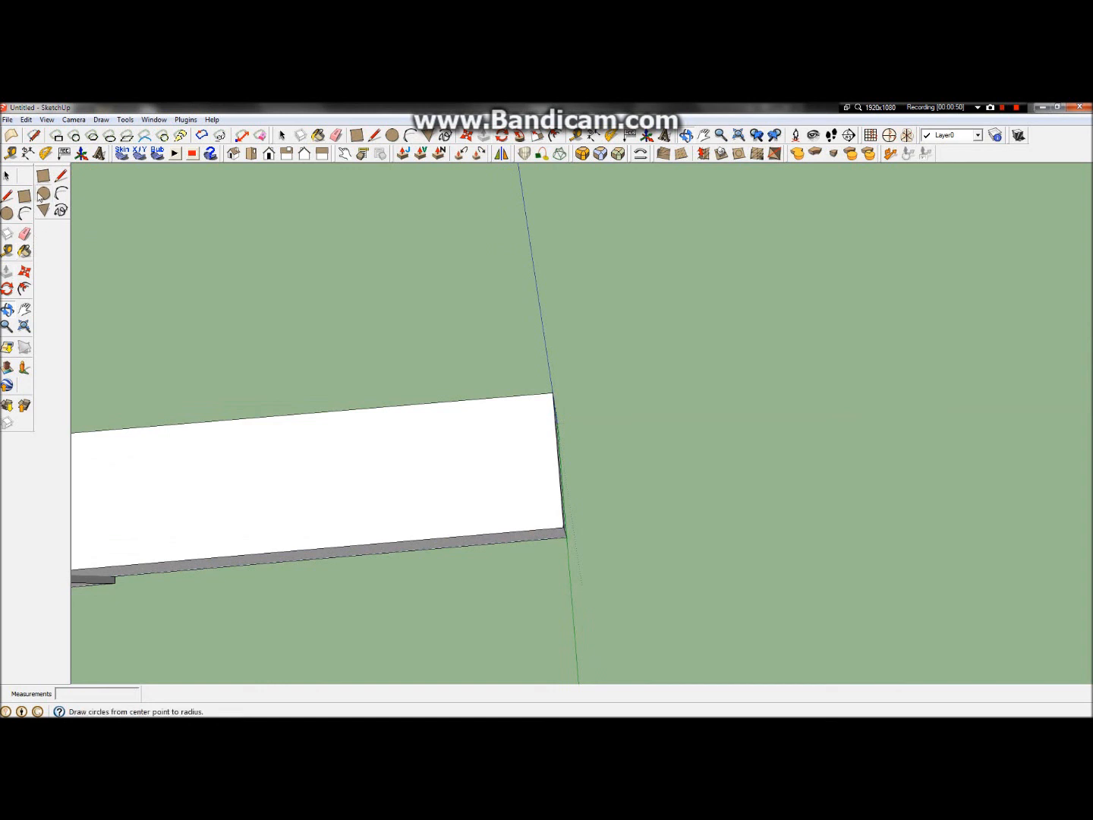
pyautogui.click(557, 459)
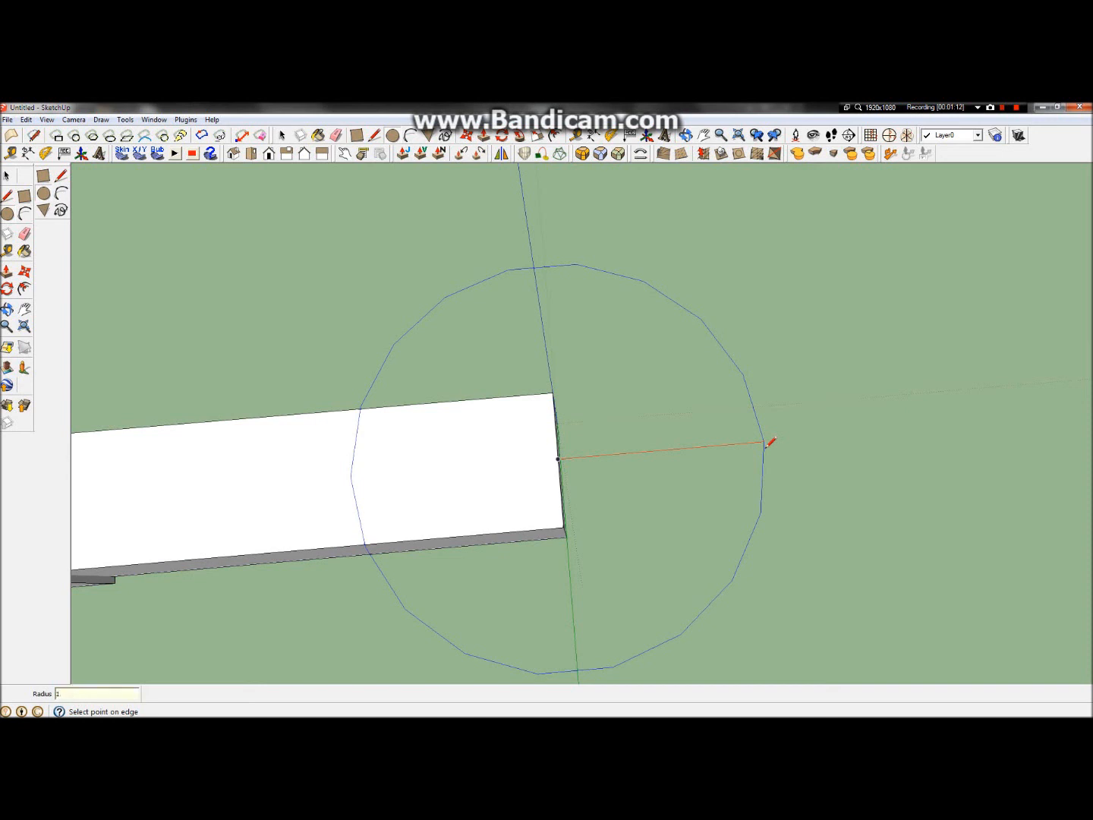
# Set the radius of the circle at the tunnel's end to 1.4 m and split it with a line just beyond the end edge
pyautogui.press('Return')
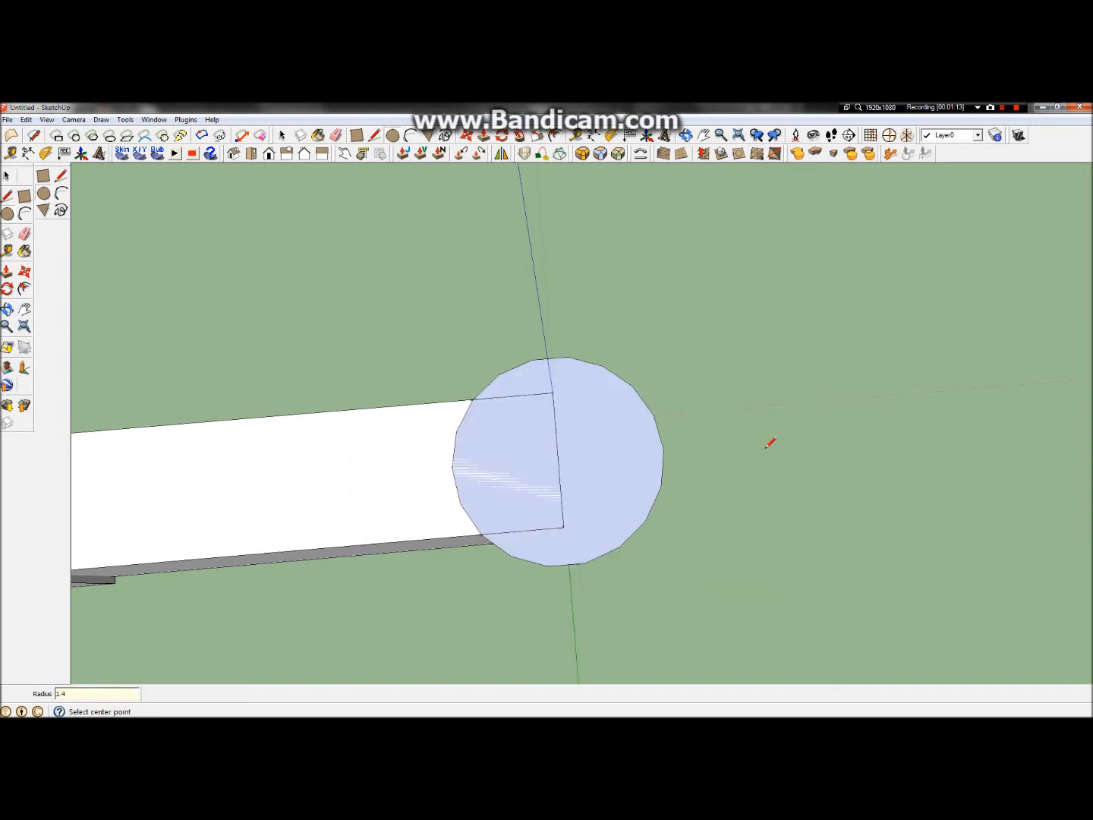
pyautogui.scroll(3, 501, 413)
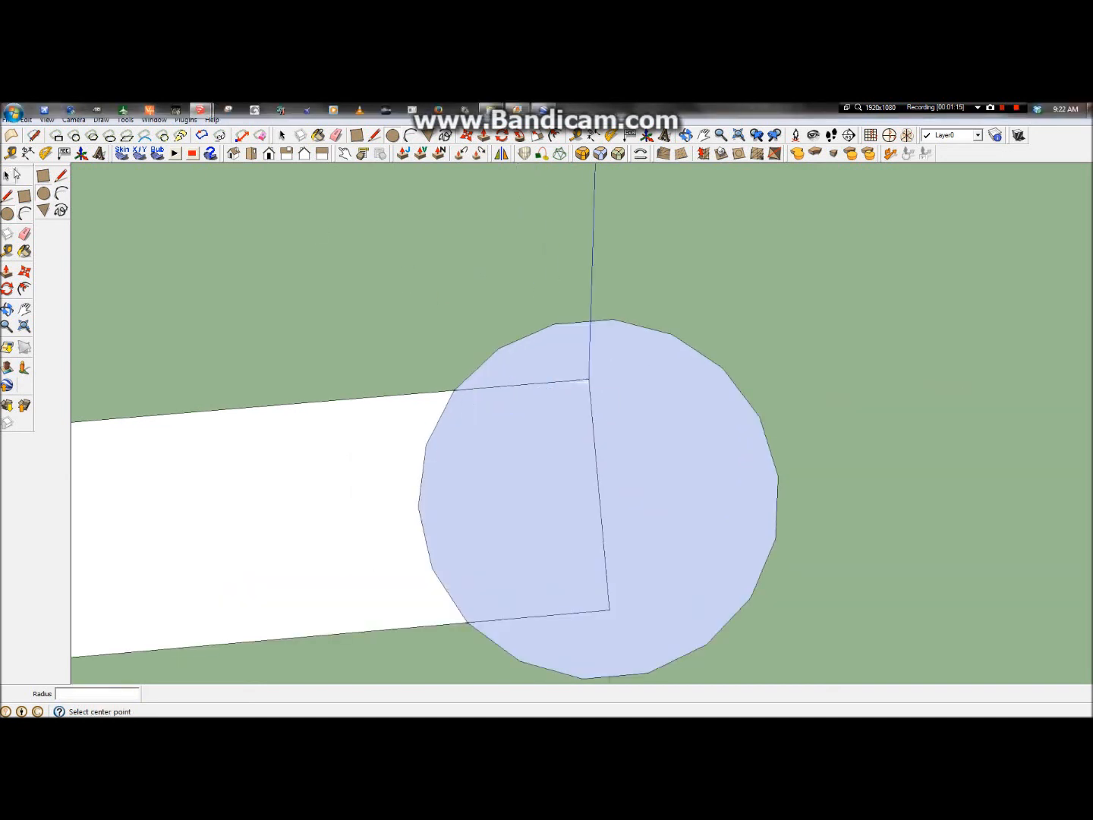
pyautogui.click(60, 175)
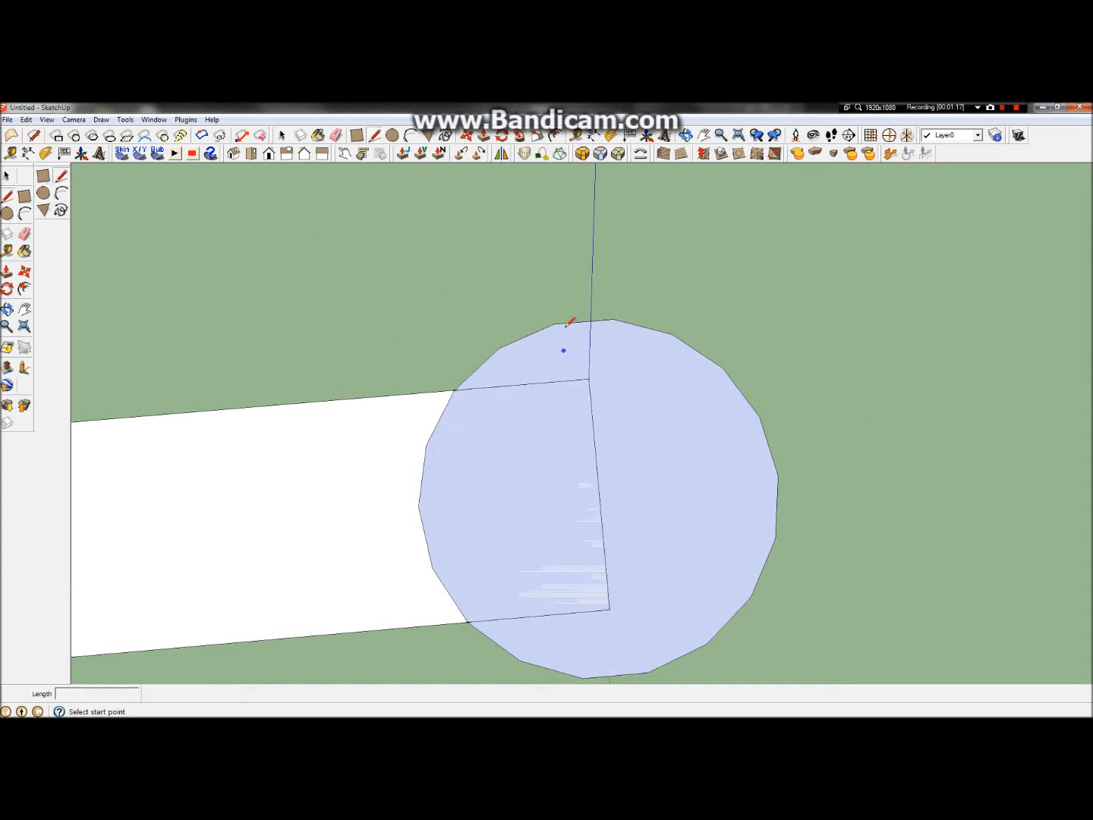
pyautogui.scroll(-2, 579, 495)
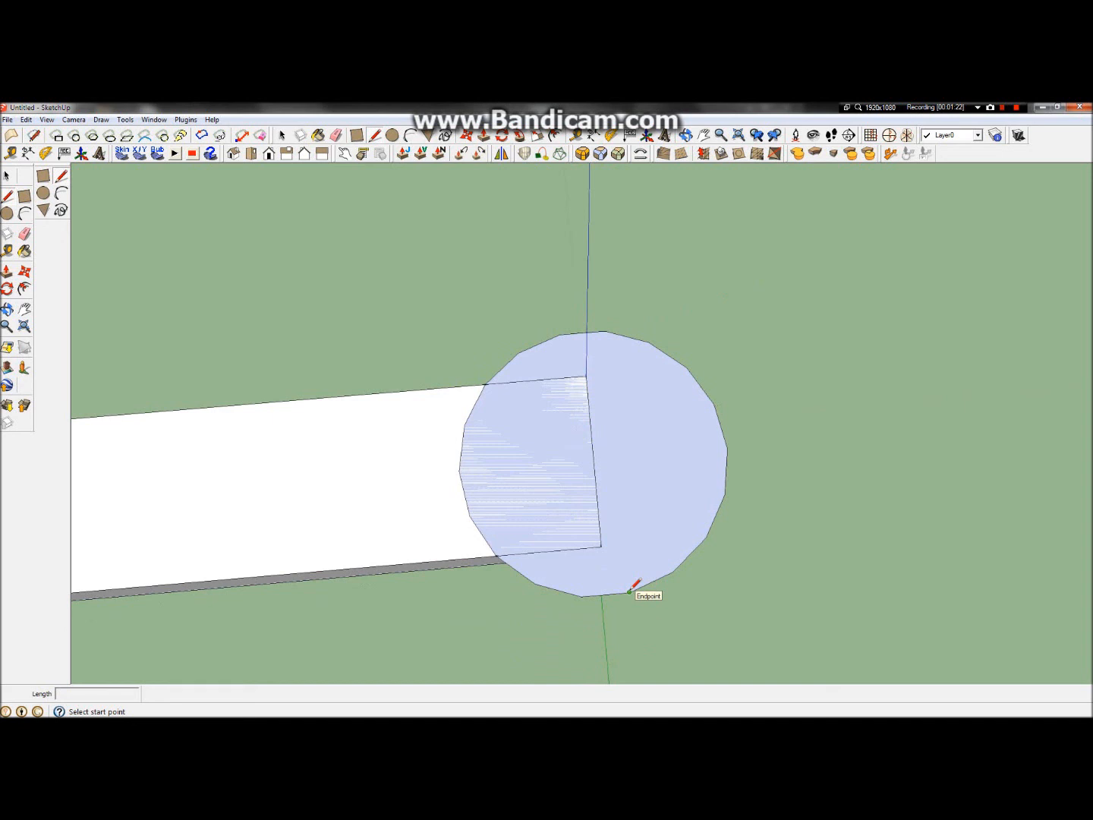
pyautogui.click(582, 597)
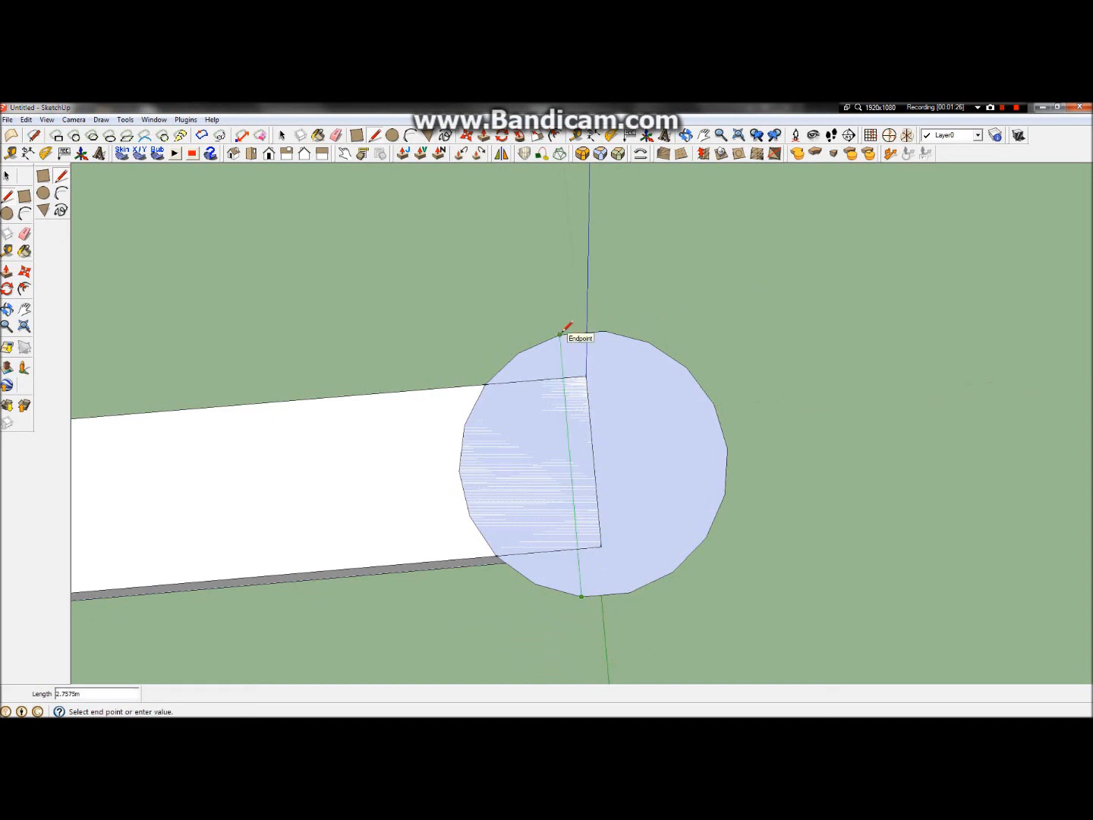
pyautogui.press('Escape')
pyautogui.click(605, 331)
pyautogui.click(630, 591)
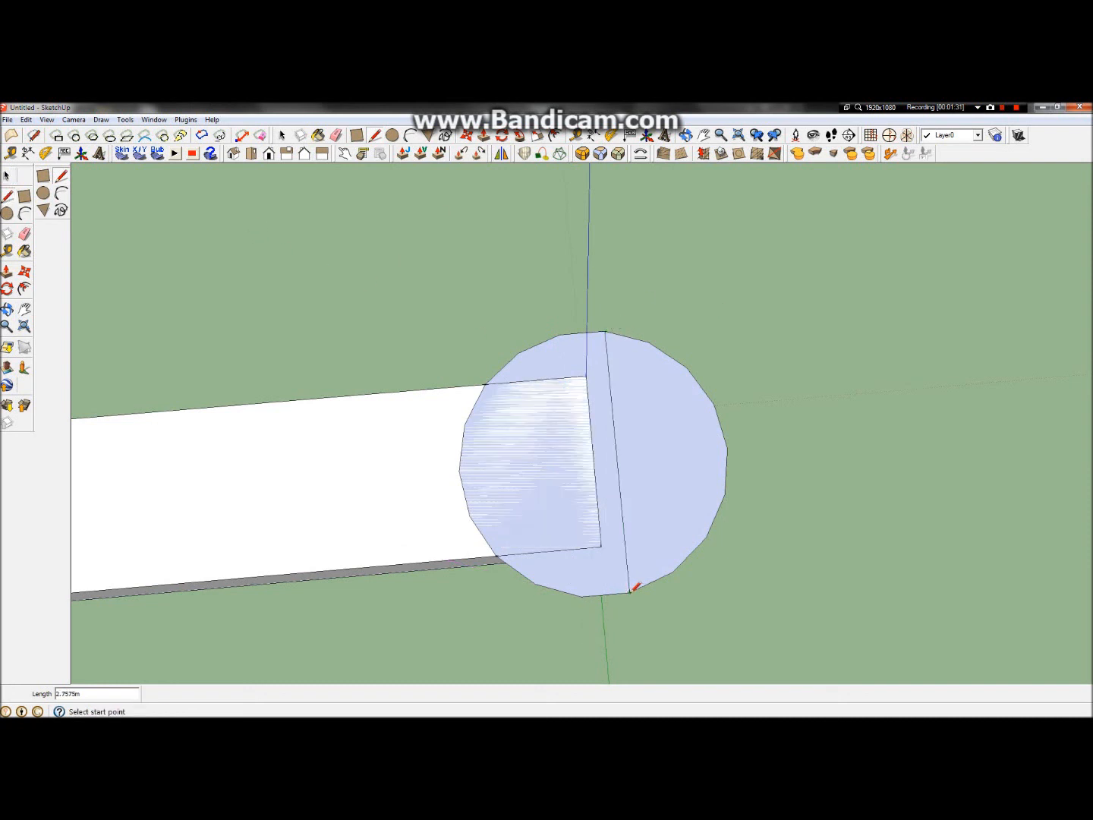
# Delete the larger part of the split circle that overlaps the tunnel, including its edges
pyautogui.click(6, 176)
pyautogui.doubleClick(521, 357)
pyautogui.press('Delete')
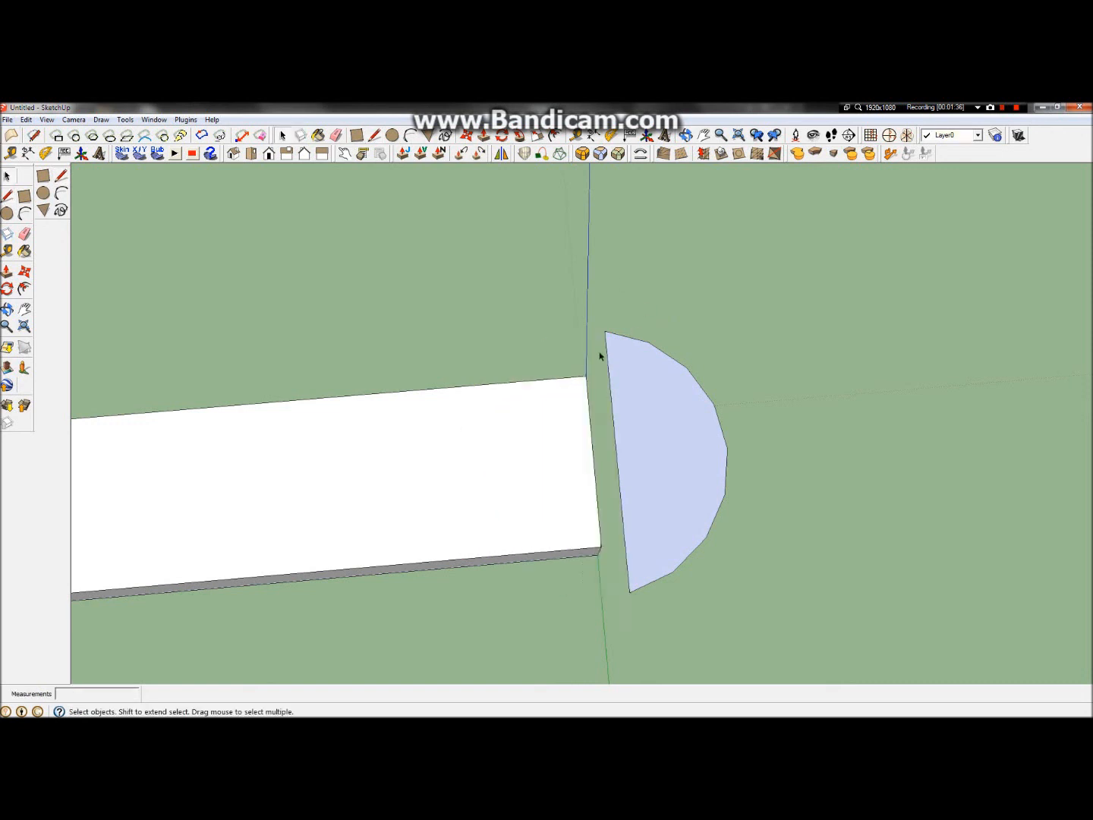
# Extrude the remaining half circle down level with the underside of the tunnel
pyautogui.scroll(2, 615, 427)
pyautogui.scroll(-4, 576, 399)
pyautogui.scroll(2, 532, 350)
pyautogui.click(7, 309)
pyautogui.moveTo(317, 425)
pyautogui.mouseDown()
pyautogui.moveTo(496, 557)
pyautogui.moveTo(463, 262)
pyautogui.mouseUp()
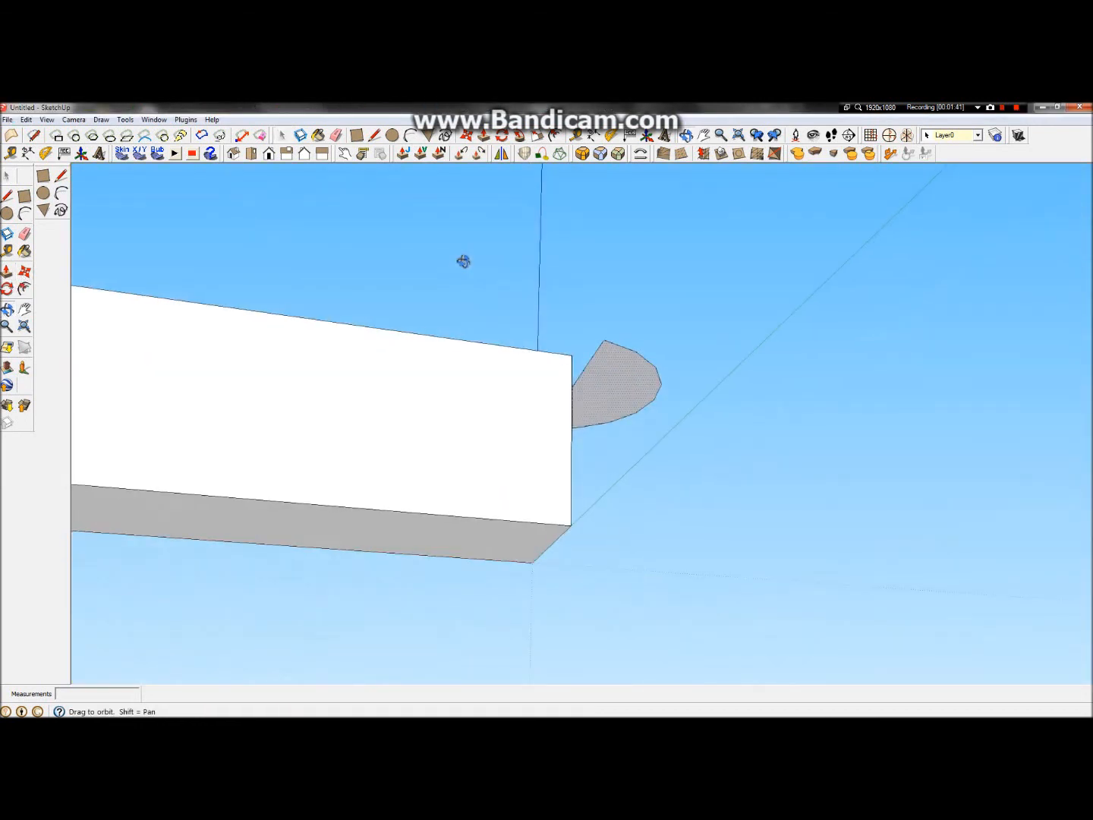
pyautogui.click(7, 271)
pyautogui.moveTo(600, 391); pyautogui.dragTo(787, 566)
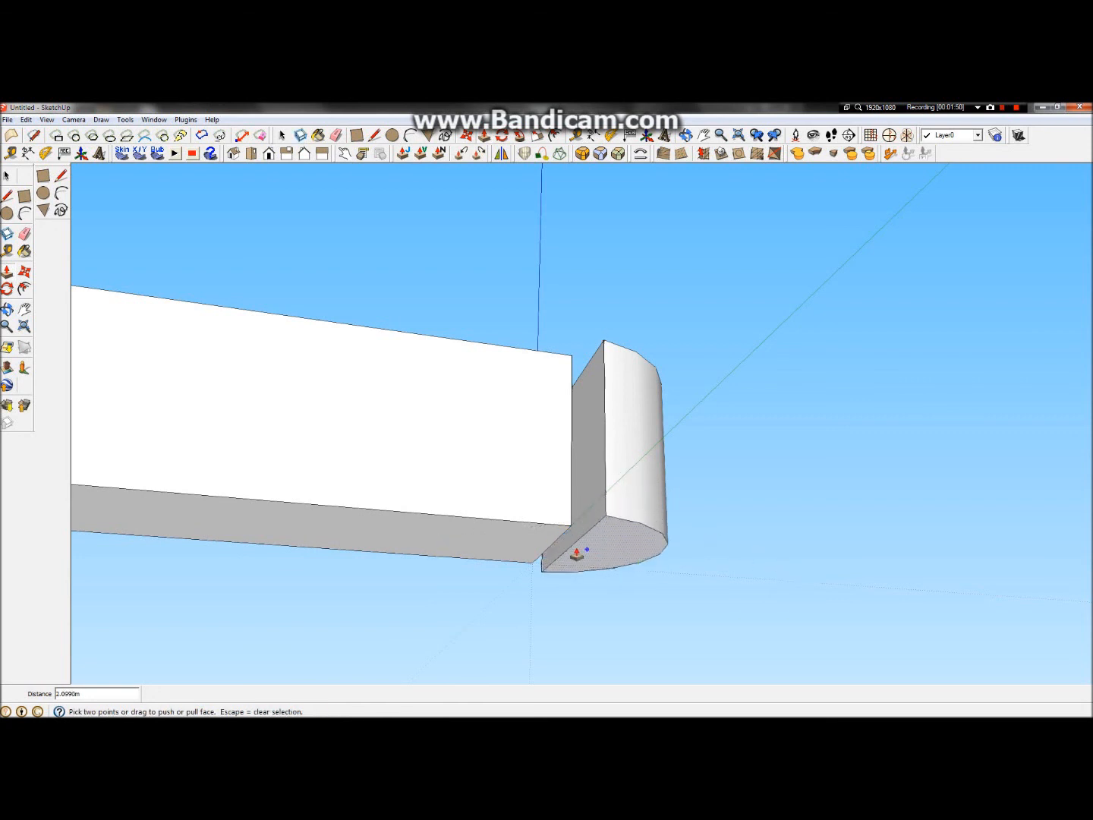
pyautogui.hotkey('ctrl', 'z')
pyautogui.moveTo(604, 372); pyautogui.dragTo(537, 535)
pyautogui.scroll(1, 300, 383)
pyautogui.click(7, 309)
pyautogui.moveTo(623, 470); pyautogui.dragTo(698, 632)
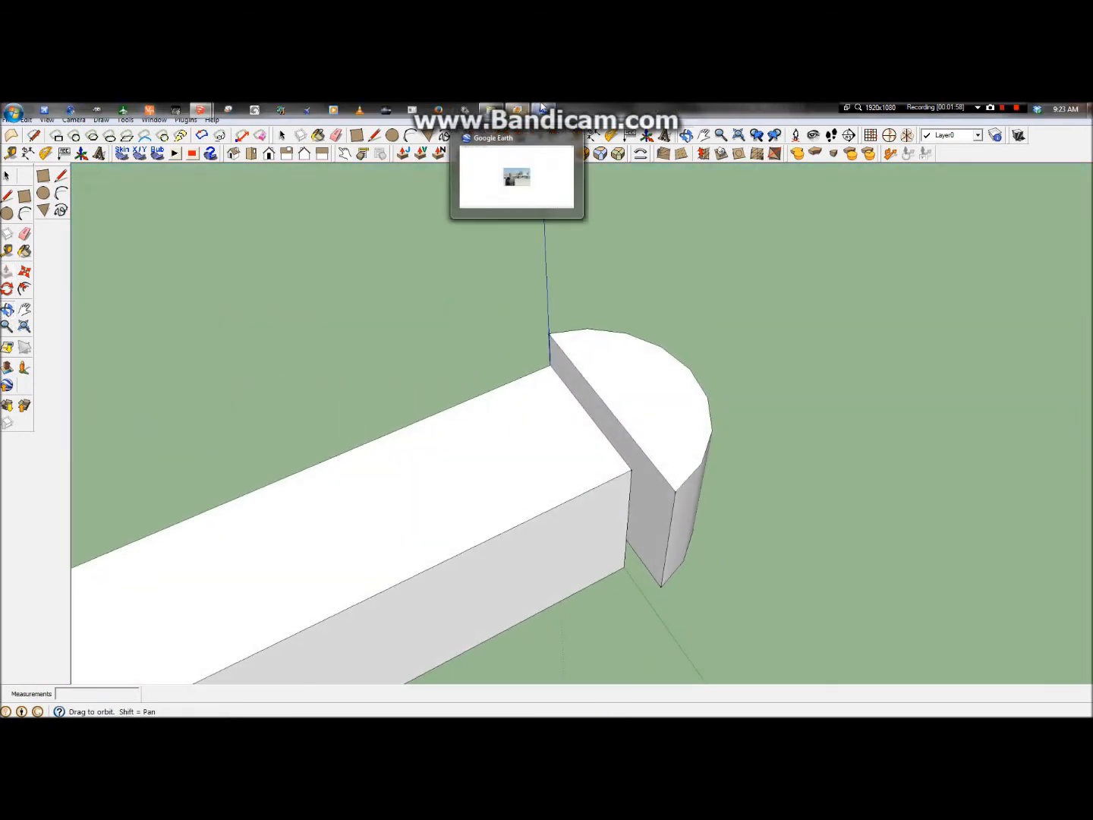
# Start a ruler measurement in metres at the jet bridge's rounded end in Google Earth, close the ruler and return to the SketchUp model
pyautogui.click(543, 110)
pyautogui.click(105, 151)
pyautogui.click(132, 180)
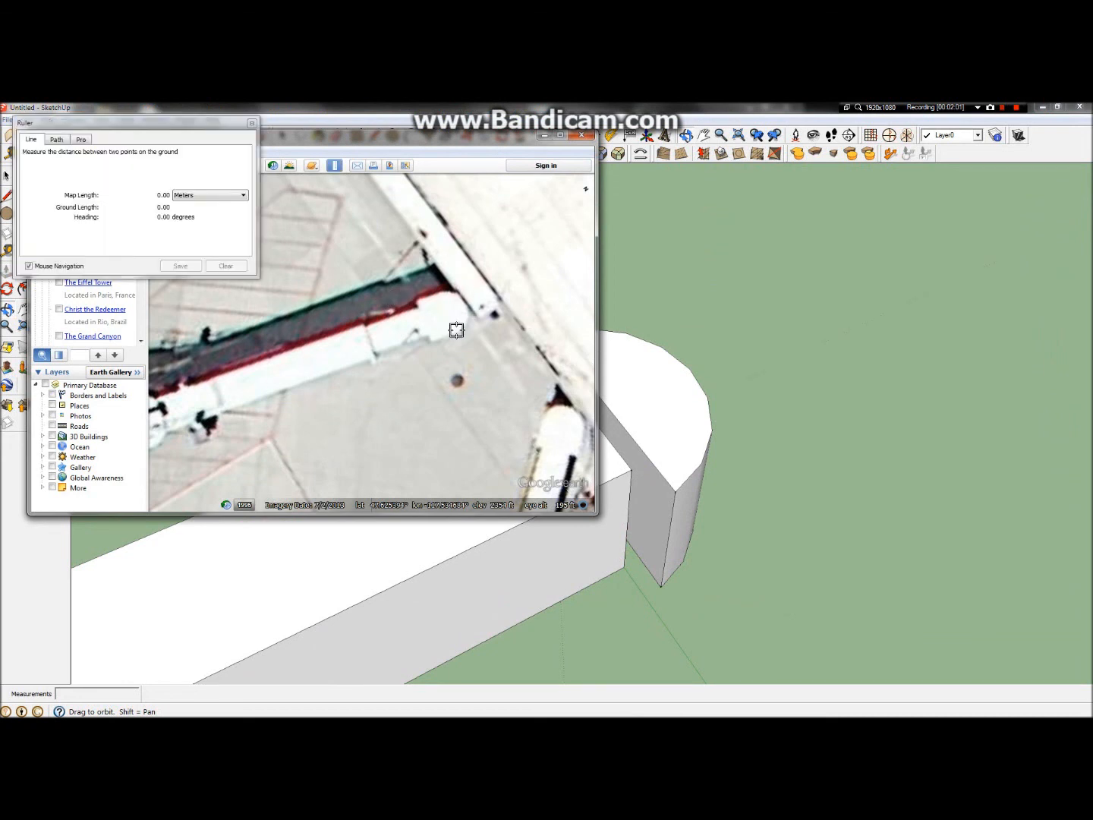
pyautogui.click(451, 333)
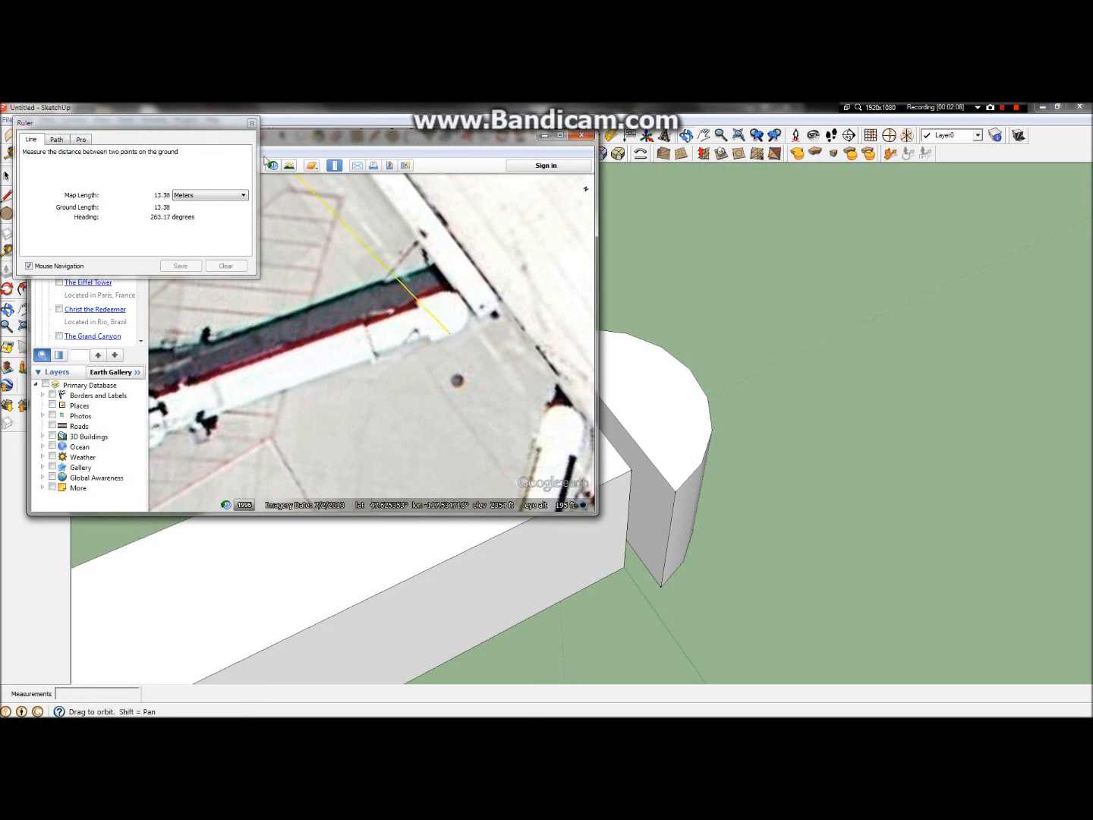
pyautogui.click(251, 122)
pyautogui.click(1052, 157)
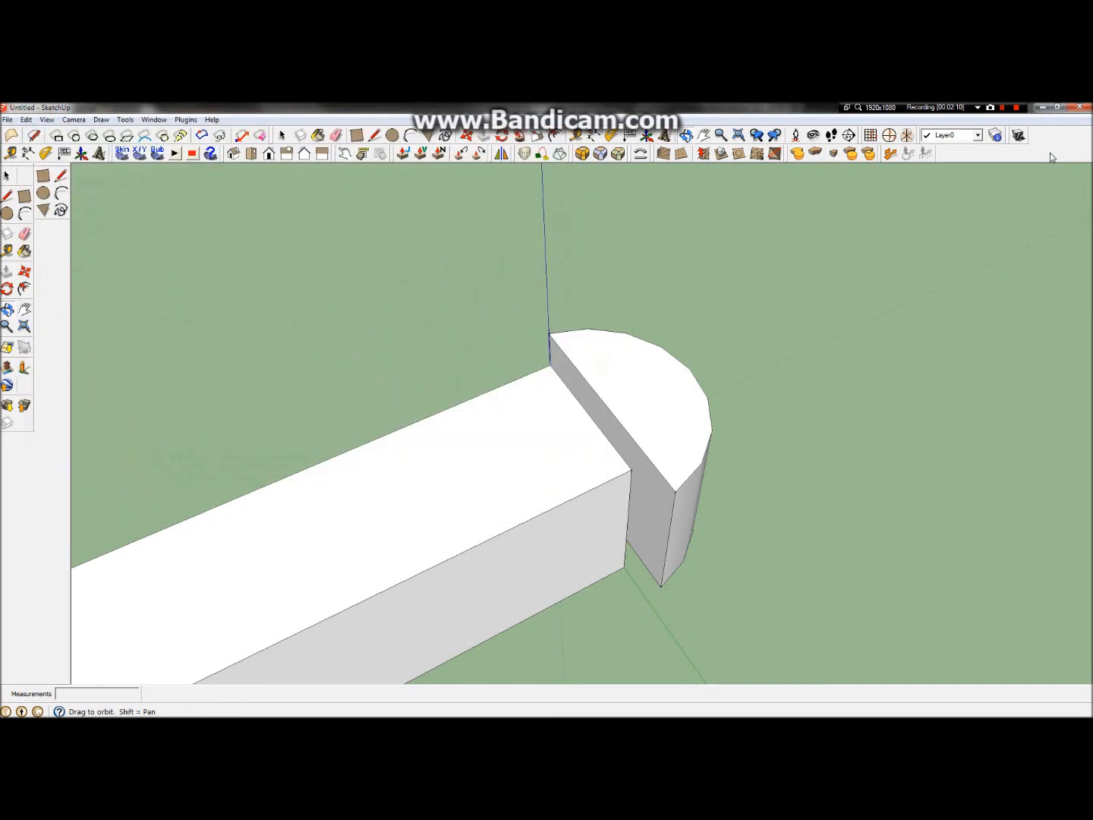
# Push/Pull the flat face of the half-round block 1.3 m back over the end of the tunnel
pyautogui.click(8, 270)
pyautogui.moveTo(635, 532); pyautogui.dragTo(547, 564)
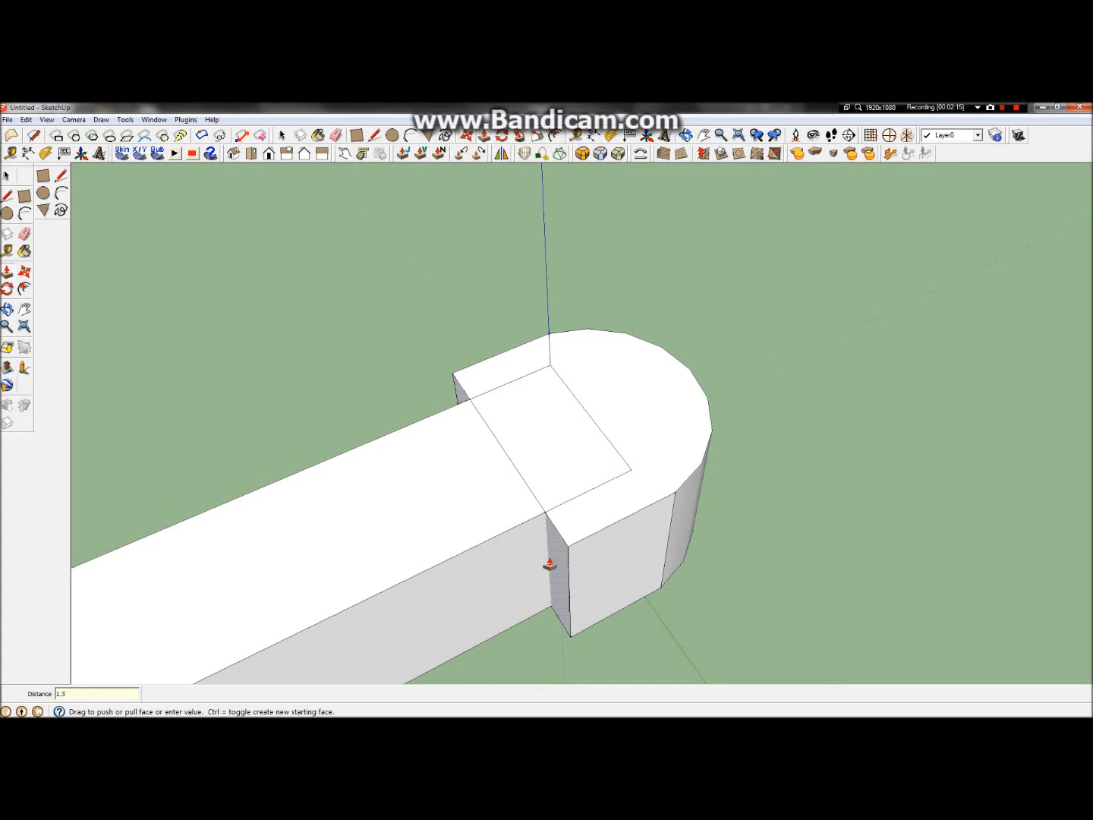
pyautogui.moveTo(551, 564); pyautogui.dragTo(551, 564)
pyautogui.scroll(2, 557, 439)
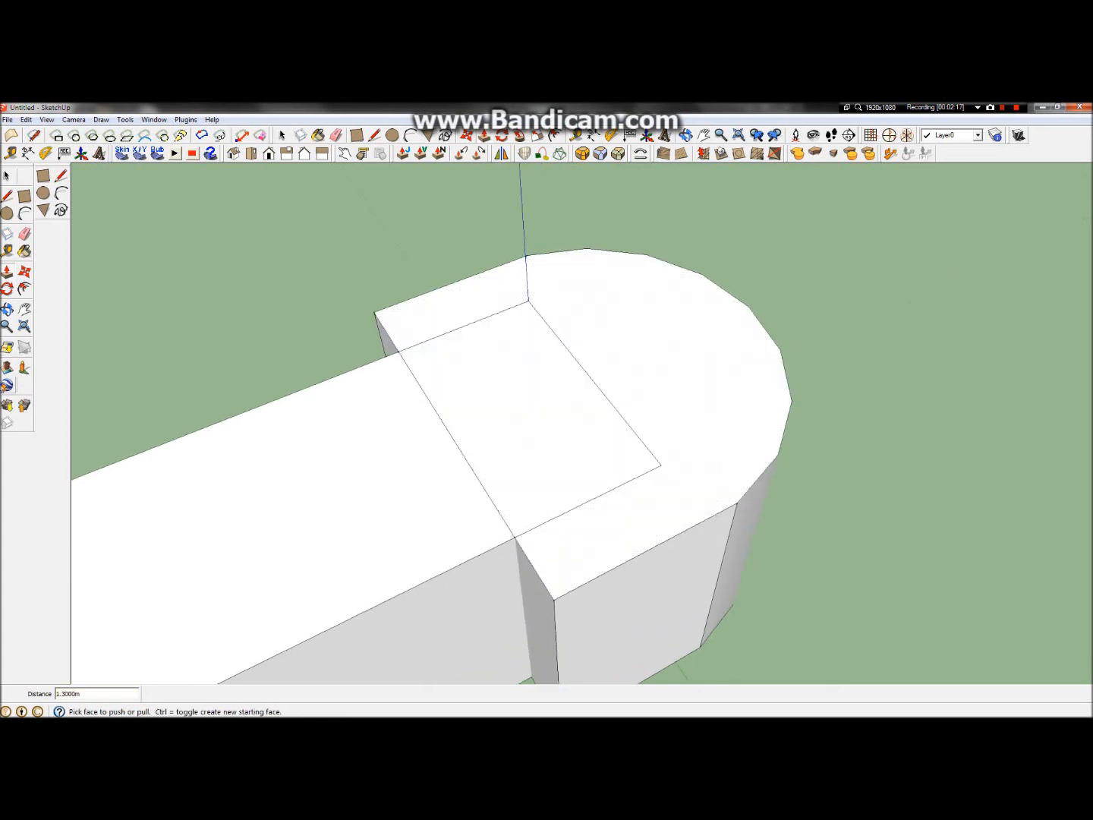
# Turn the whole rounded end block into a component named Rotate_2
pyautogui.click(7, 307)
pyautogui.click(6, 177)
pyautogui.tripleClick(577, 325)
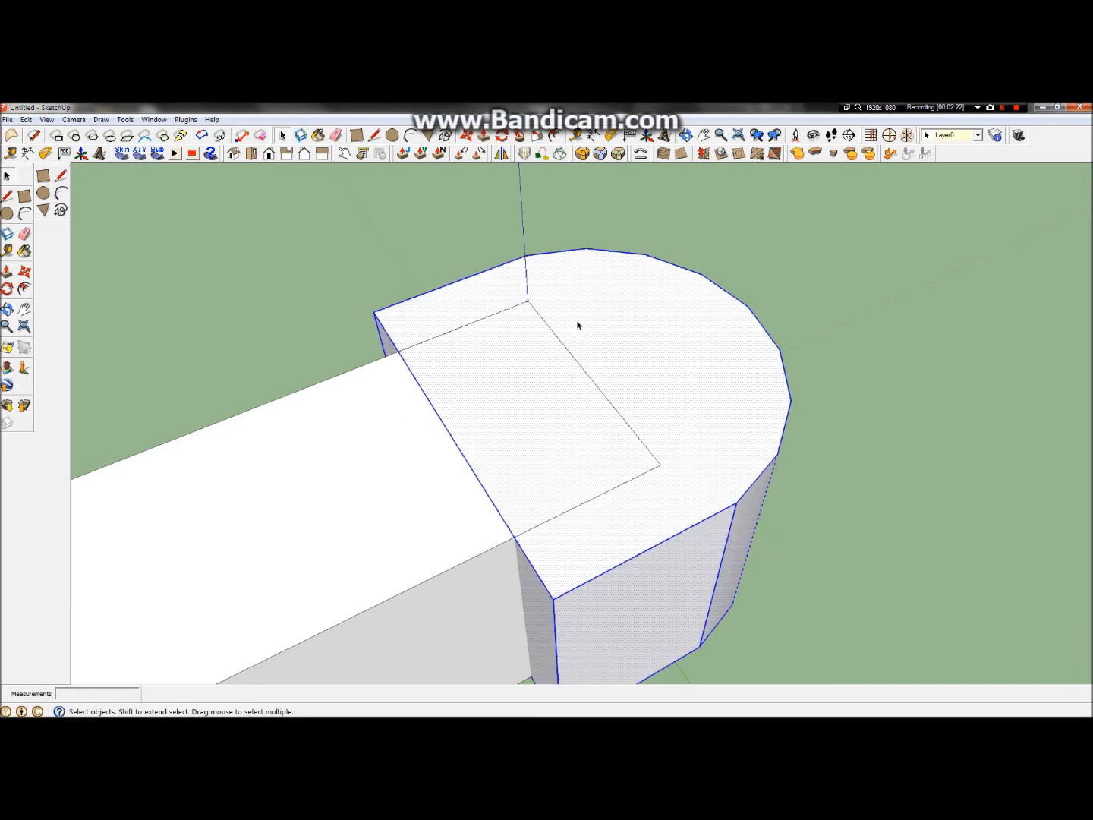
pyautogui.rightClick(578, 324)
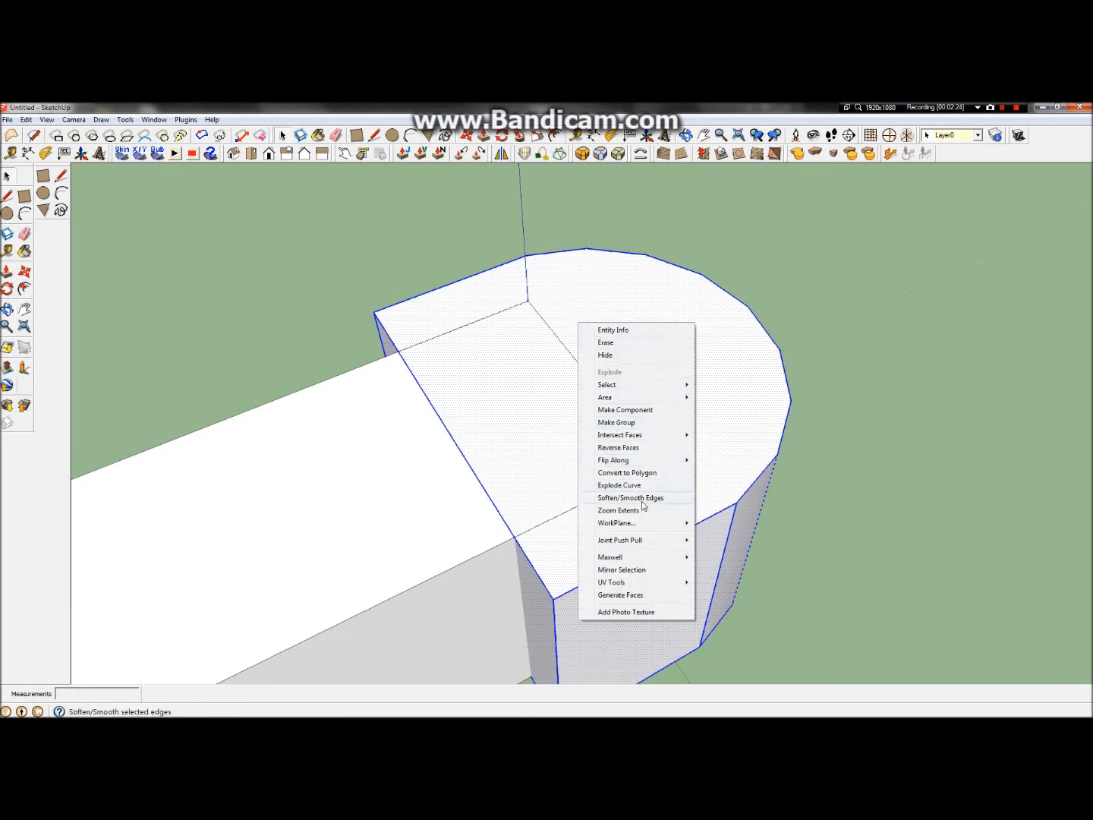
pyautogui.click(645, 410)
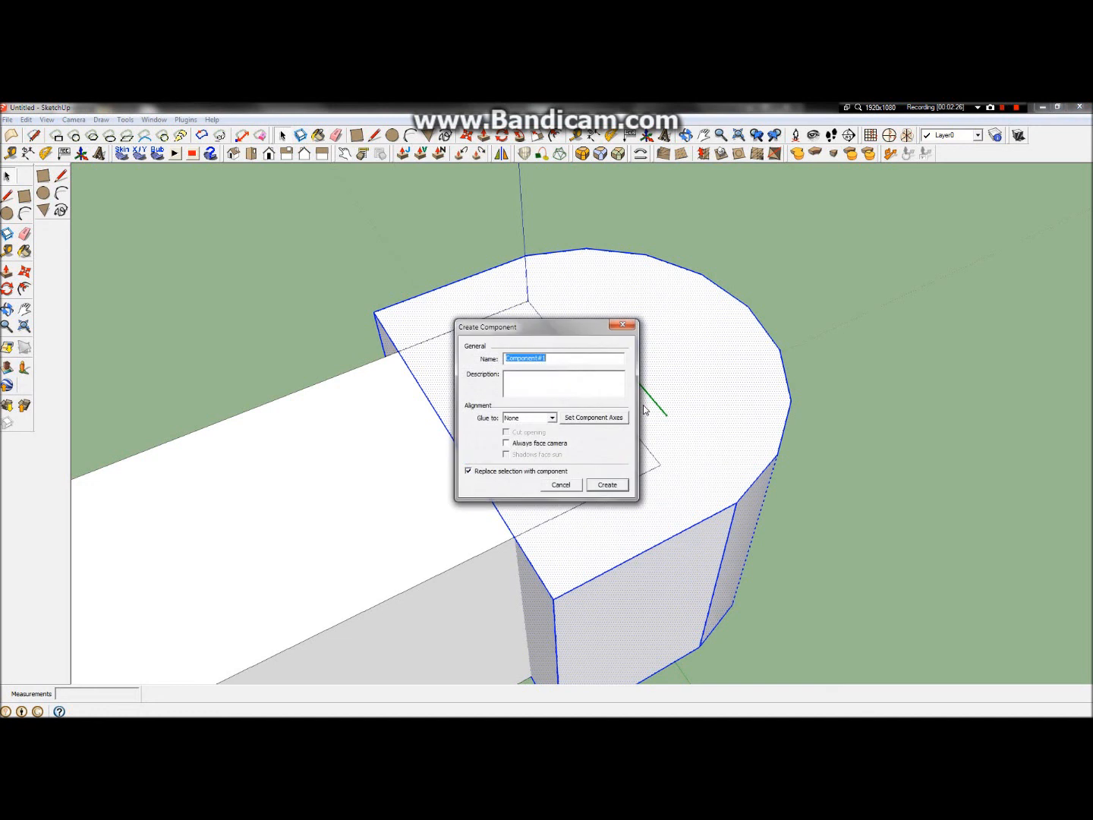
pyautogui.write('Rotate_2')
pyautogui.click(607, 485)
# Open the edge softening settings for the Rotate_2 component, close them and deselect the component
pyautogui.scroll(-5, 593, 413)
pyautogui.rightClick(640, 480)
pyautogui.rightClick(588, 469)
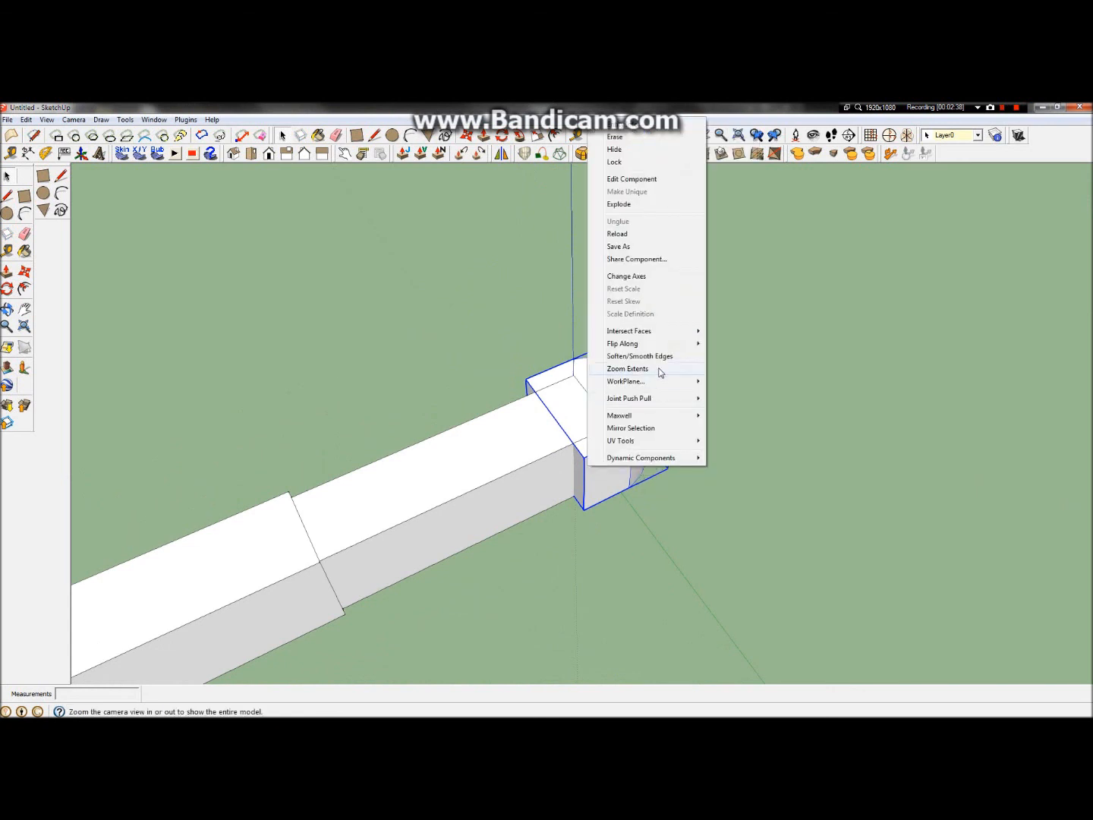
pyautogui.click(659, 357)
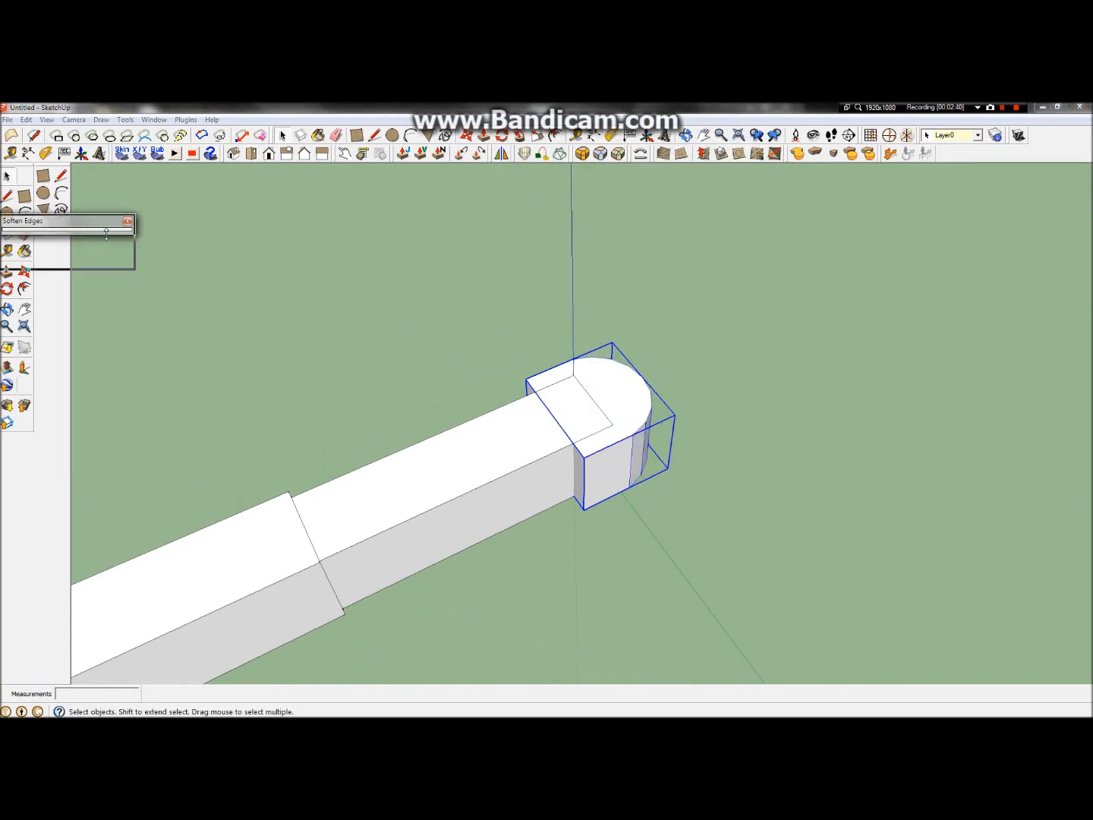
pyautogui.moveTo(9, 263)
pyautogui.mouseDown()
pyautogui.moveTo(50, 261)
pyautogui.moveTo(0, 277)
pyautogui.mouseUp()
pyautogui.click(126, 221)
pyautogui.click(424, 353)
# Compare the new tunnel model with the detailed reference jet bridge, checking its supports, wheels and cab
pyautogui.click(7, 308)
pyautogui.moveTo(501, 466); pyautogui.dragTo(548, 472)
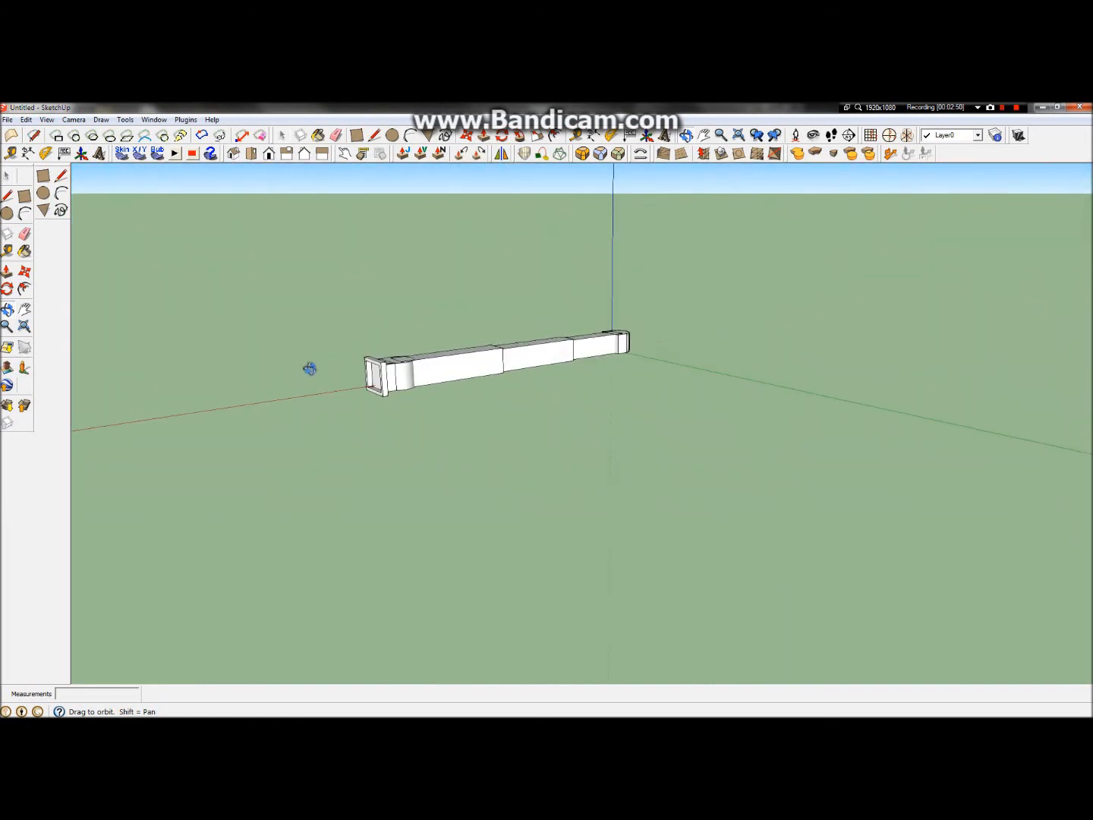
pyautogui.scroll(-3, 321, 351)
pyautogui.scroll(5, 581, 456)
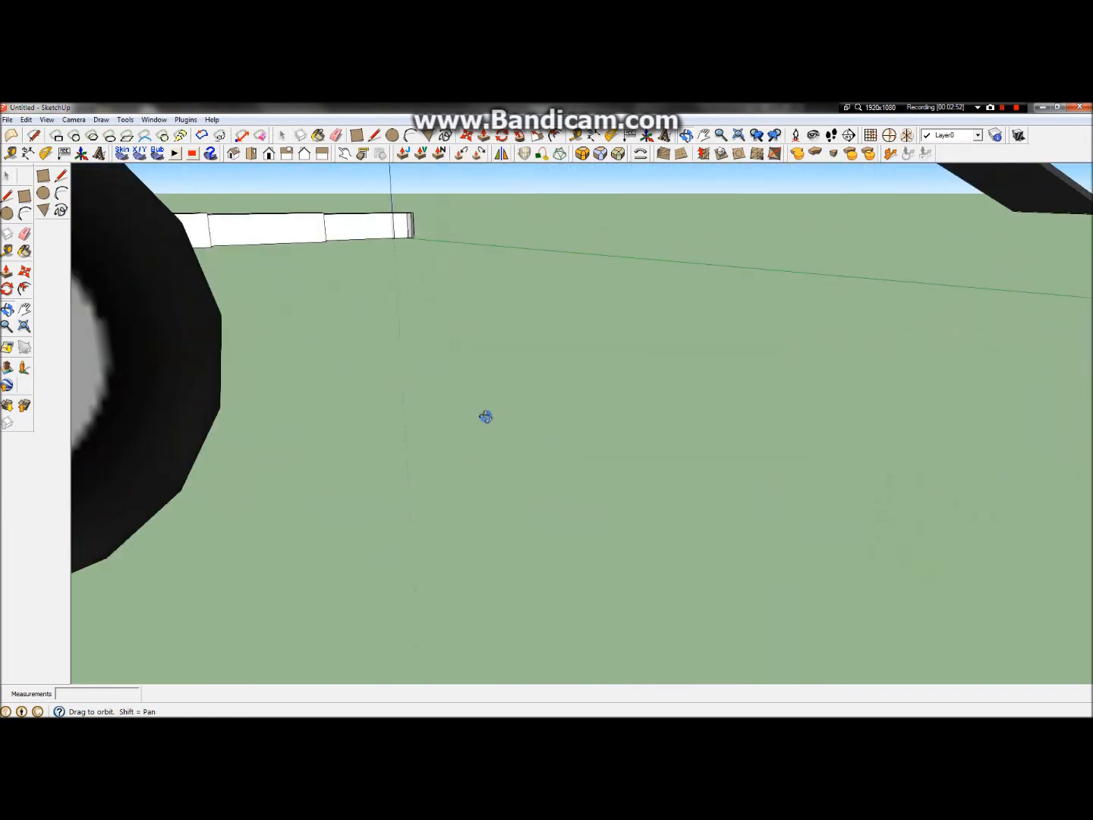
pyautogui.scroll(-4, 486, 417)
pyautogui.moveTo(455, 197); pyautogui.dragTo(456, 298)
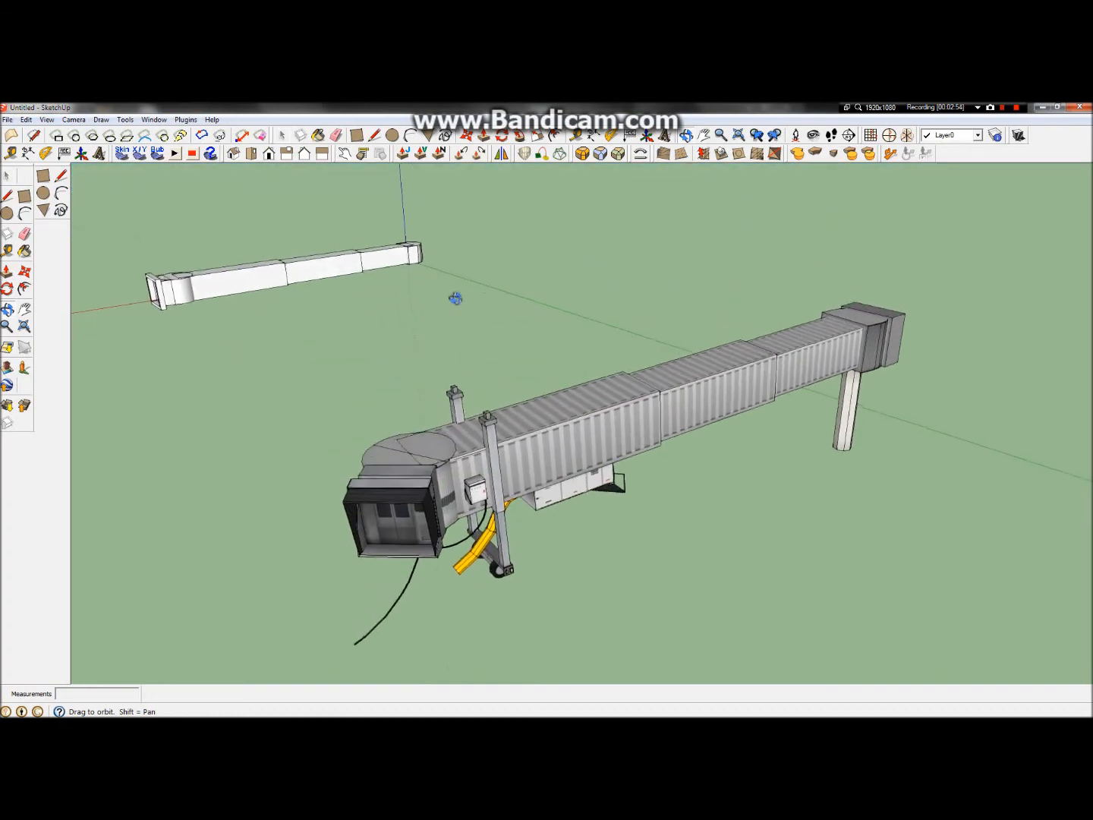
pyautogui.scroll(-2, 463, 303)
pyautogui.scroll(3, 486, 414)
pyautogui.scroll(5, 508, 449)
pyautogui.moveTo(516, 441); pyautogui.dragTo(486, 424)
pyautogui.scroll(-10, 643, 360)
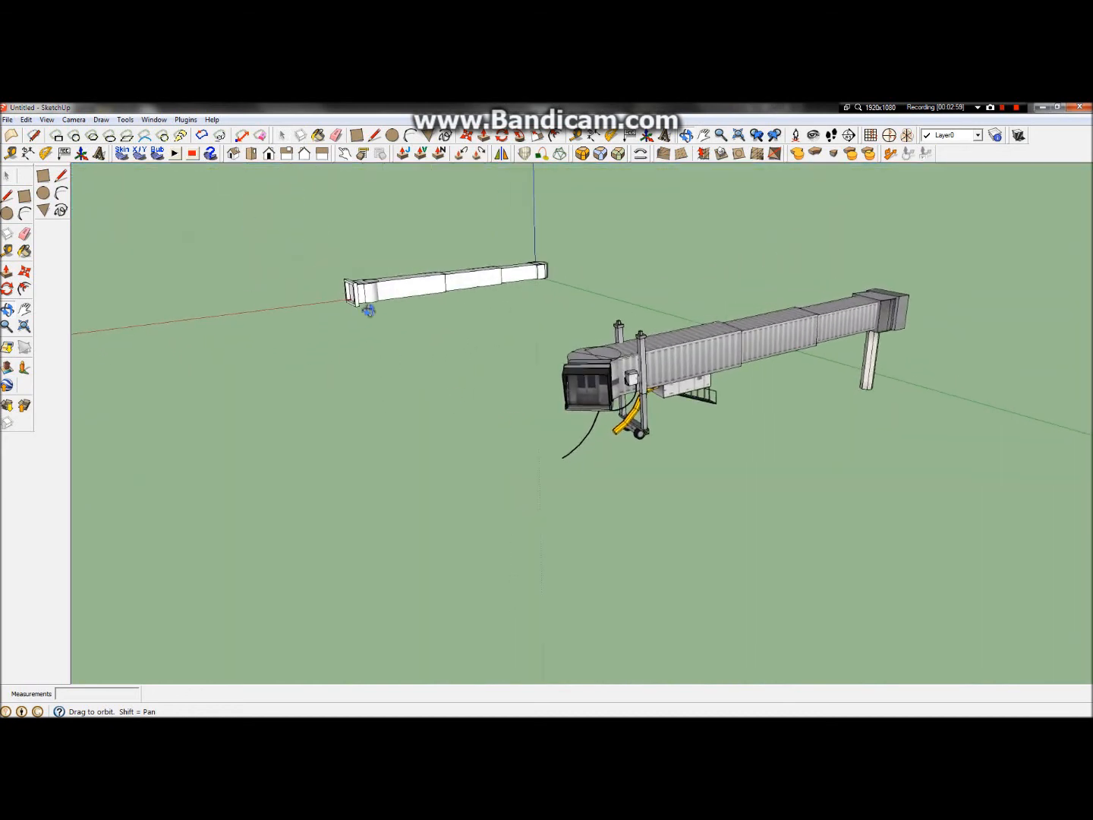
pyautogui.scroll(4, 366, 265)
# Switch to Photo Gallery and browse the reference photos for close views of a jet bridge's cab, hoses and supports
pyautogui.moveTo(548, 107)
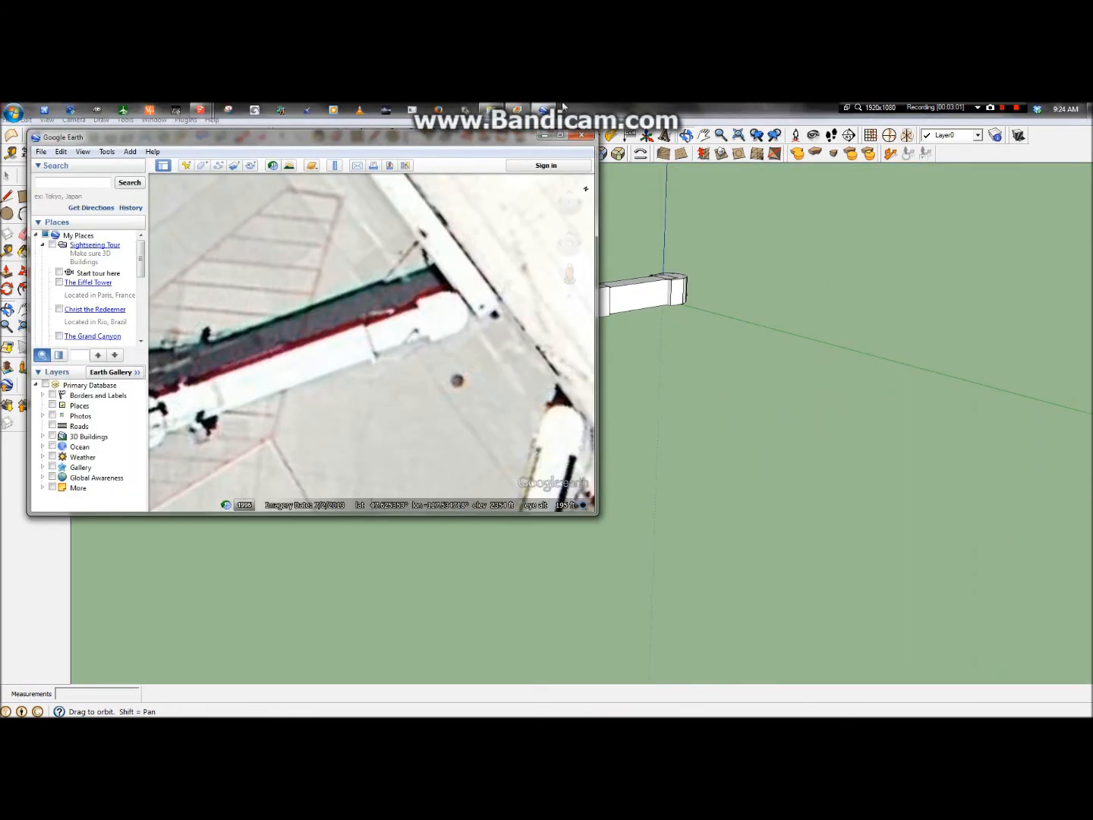
pyautogui.click(516, 109)
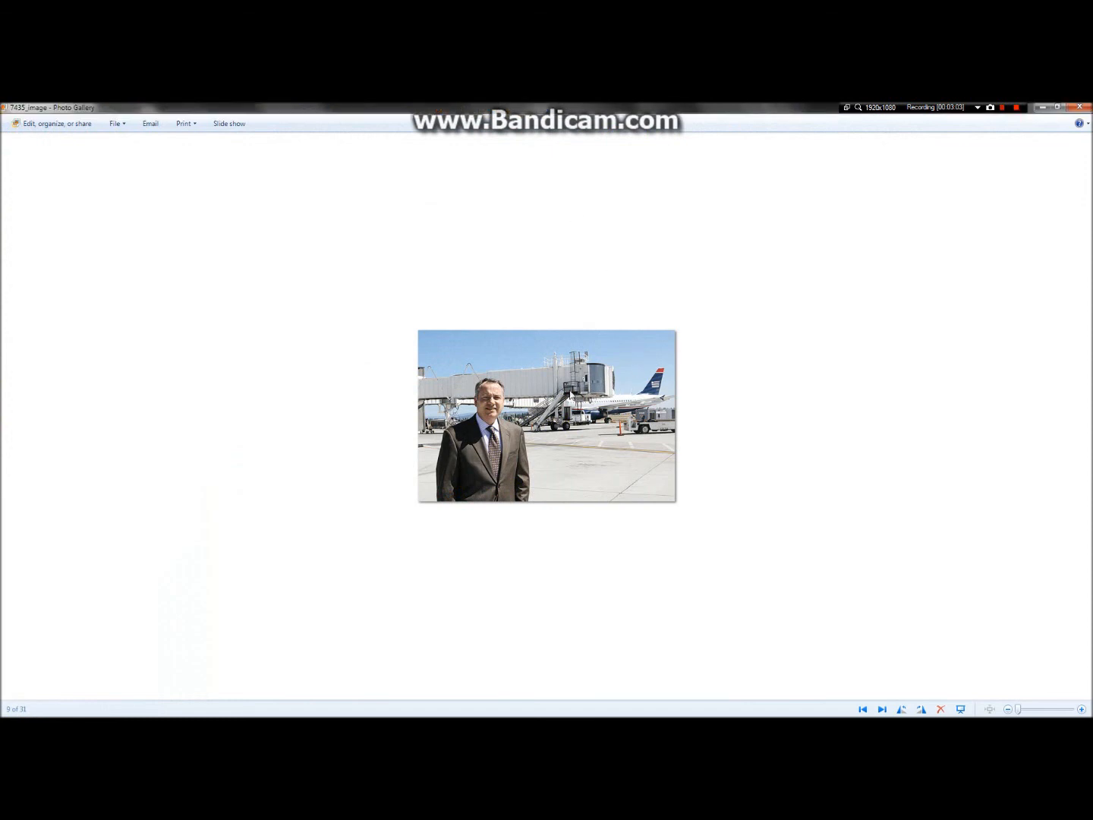
pyautogui.scroll(3, 579, 391)
pyautogui.scroll(-3, 630, 402)
pyautogui.press('Right')
pyautogui.press('Left')
pyautogui.press('Left')
pyautogui.press('Left')
pyautogui.press('Left')
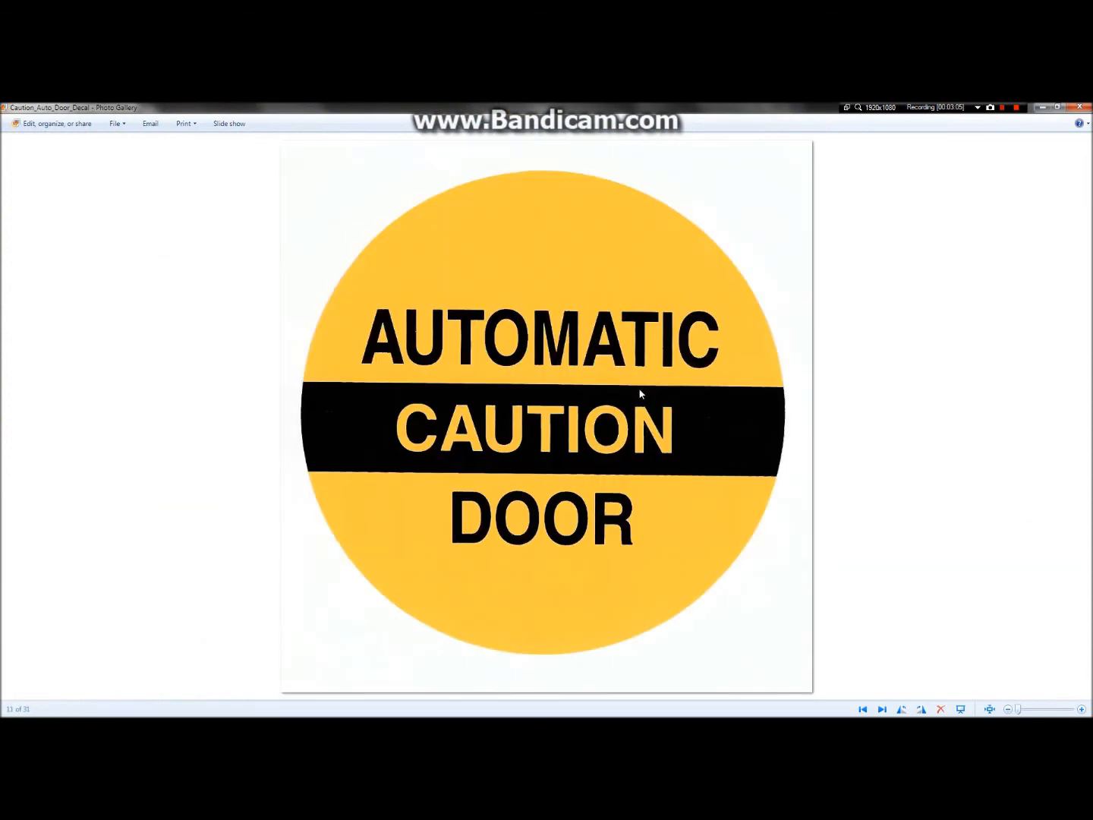
pyautogui.press('Left')
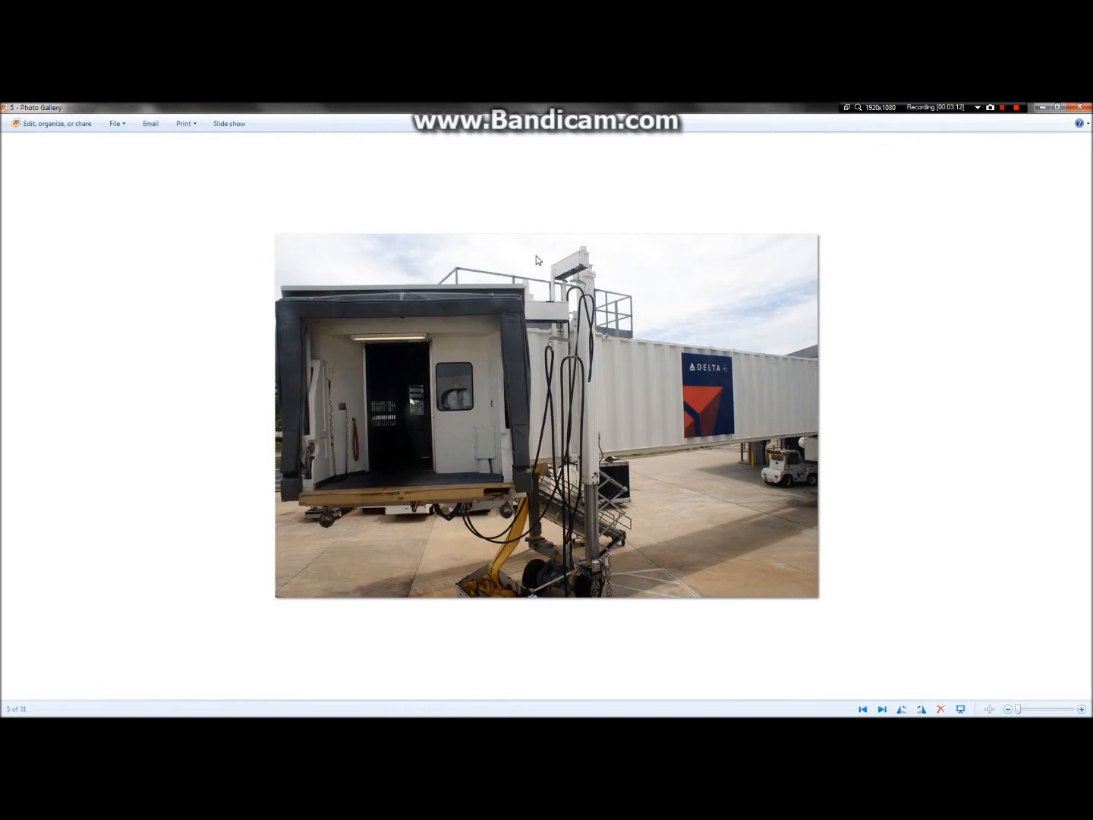
pyautogui.press('Left')
pyautogui.press('Right')
pyautogui.press('Left')
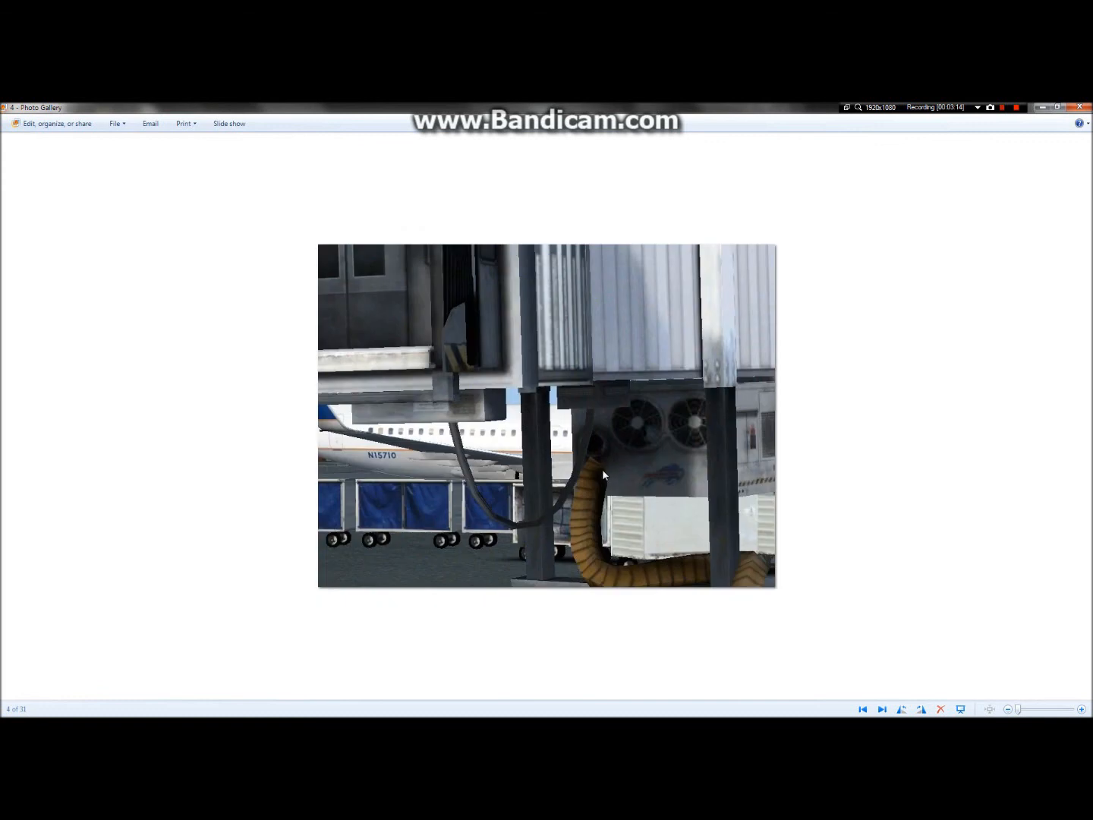
pyautogui.press('Right')
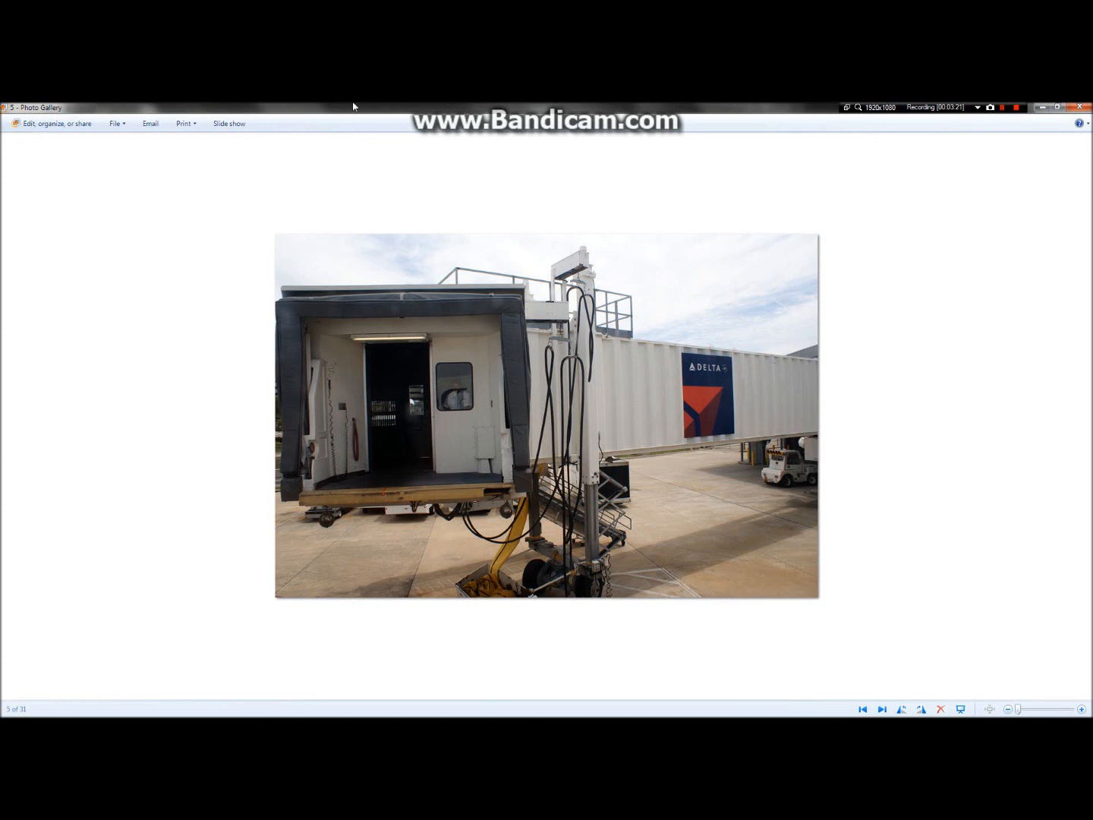
# Compare the Delta jet bridge photo, the Google Earth aerial view and the tunnel in the Untitled SketchUp model
pyautogui.moveTo(352, 106)
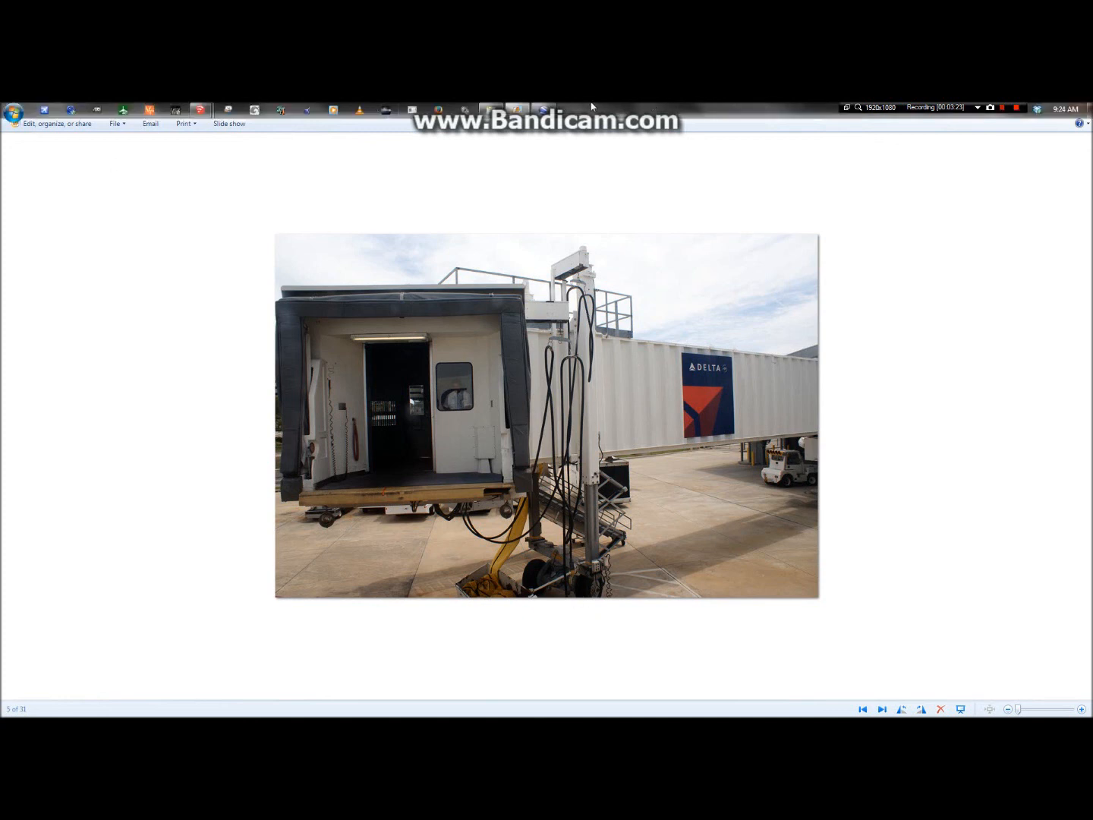
pyautogui.click(541, 111)
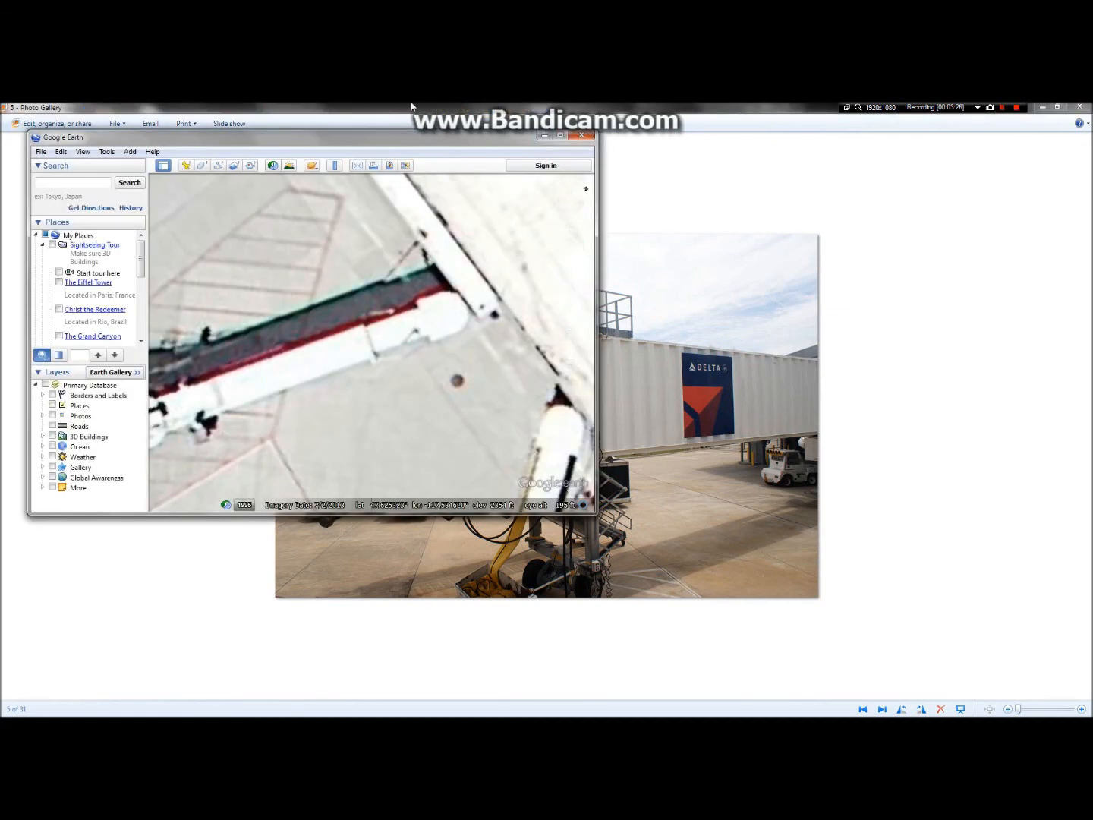
pyautogui.click(498, 107)
pyautogui.click(517, 109)
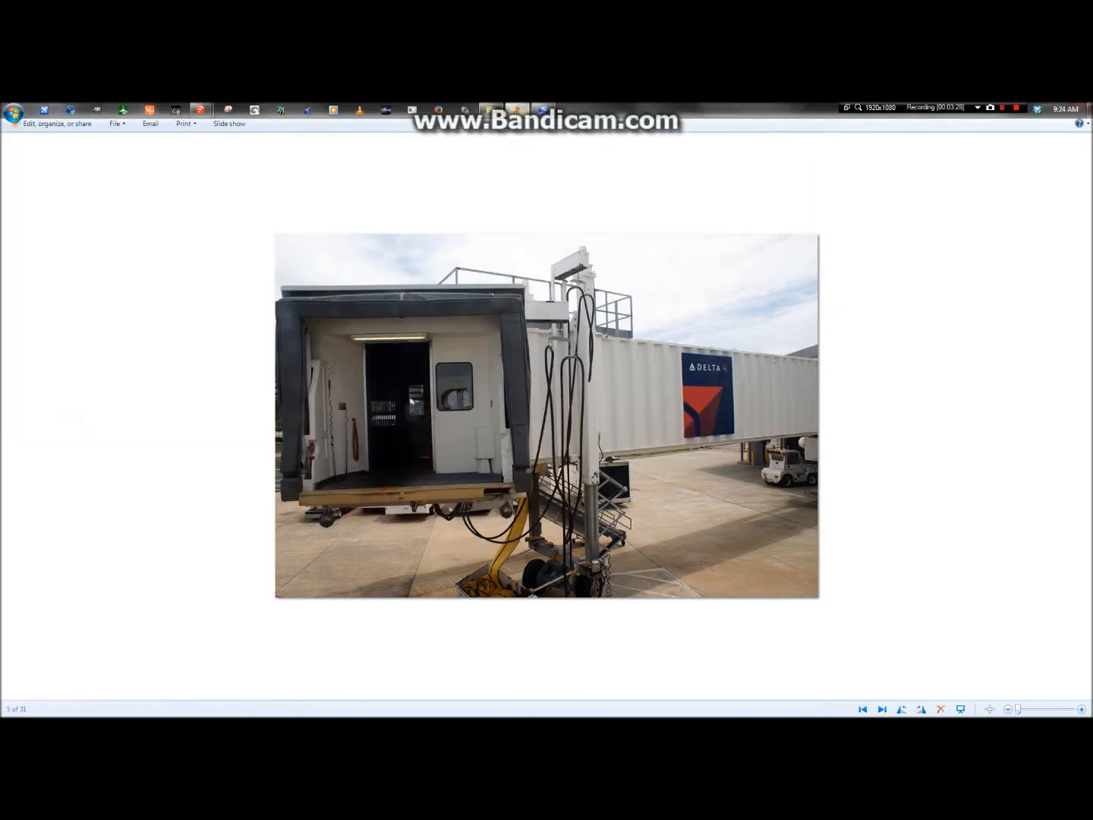
pyautogui.moveTo(521, 107)
pyautogui.moveTo(201, 110)
pyautogui.click(153, 154)
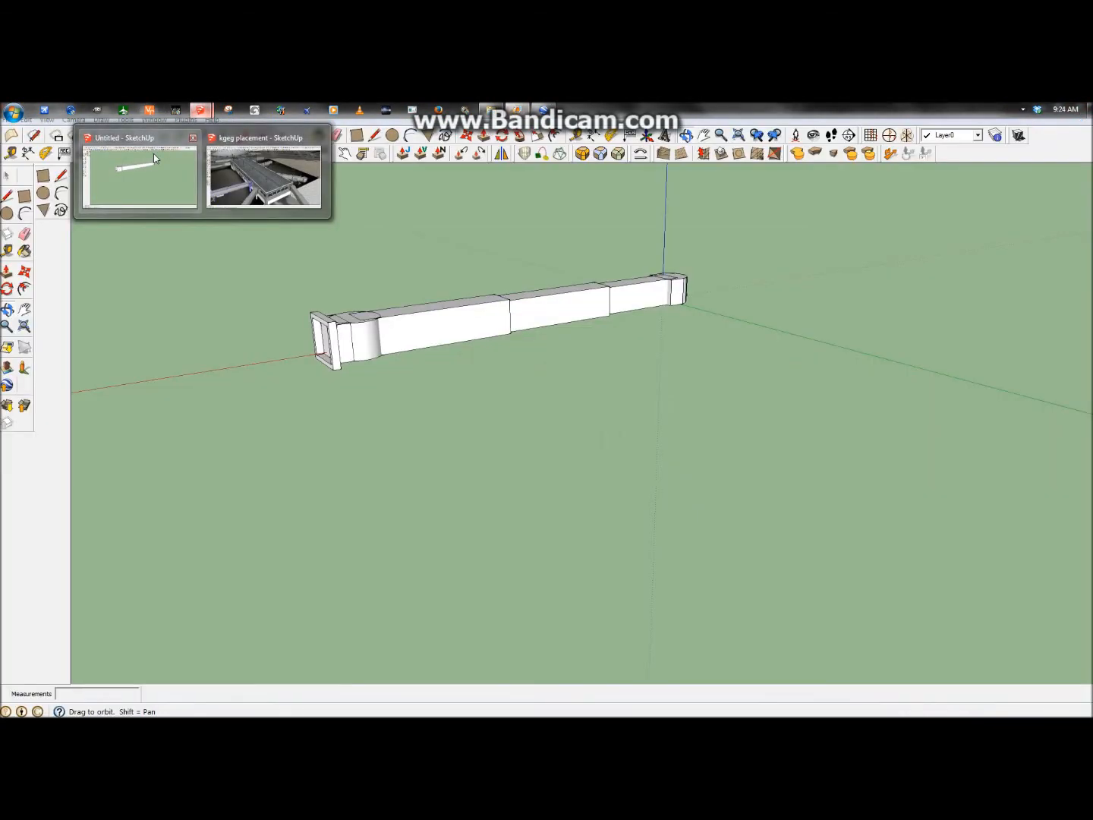
pyautogui.click(552, 104)
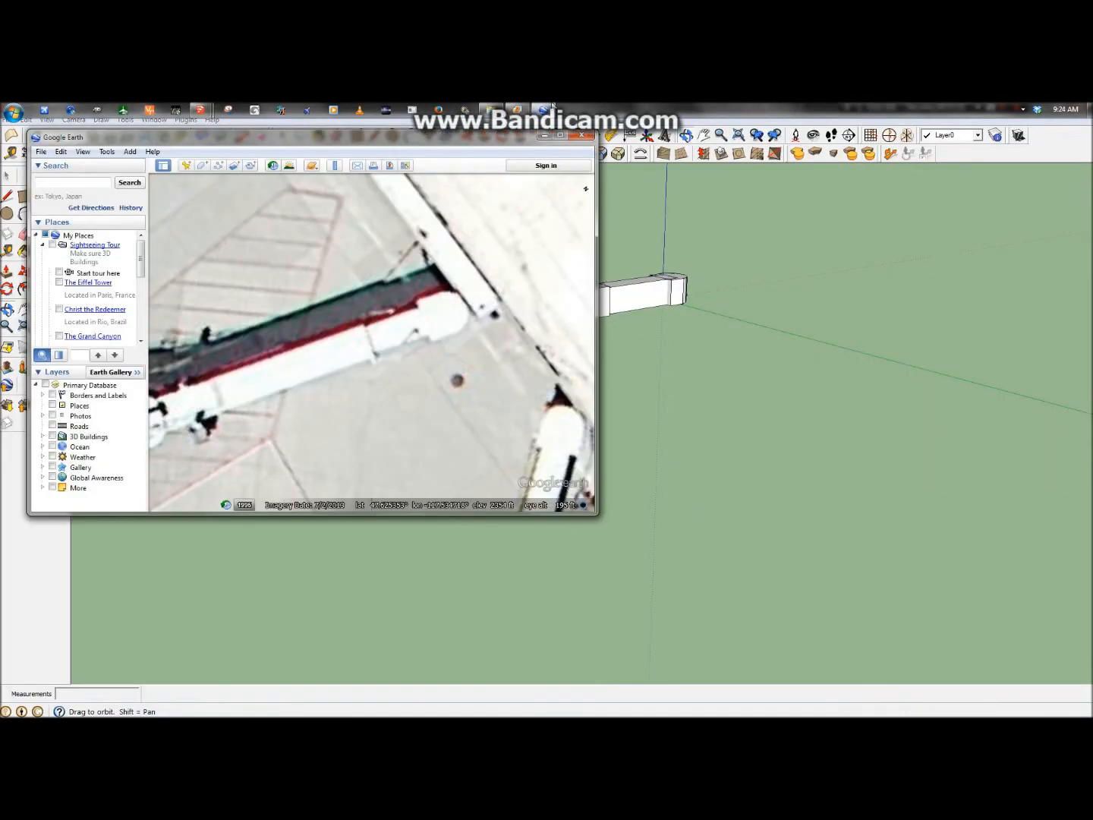
# Review the Delta jet bridge photo against the Google Earth aerial view and return to the Untitled SketchUp model
pyautogui.click(492, 110)
pyautogui.click(517, 109)
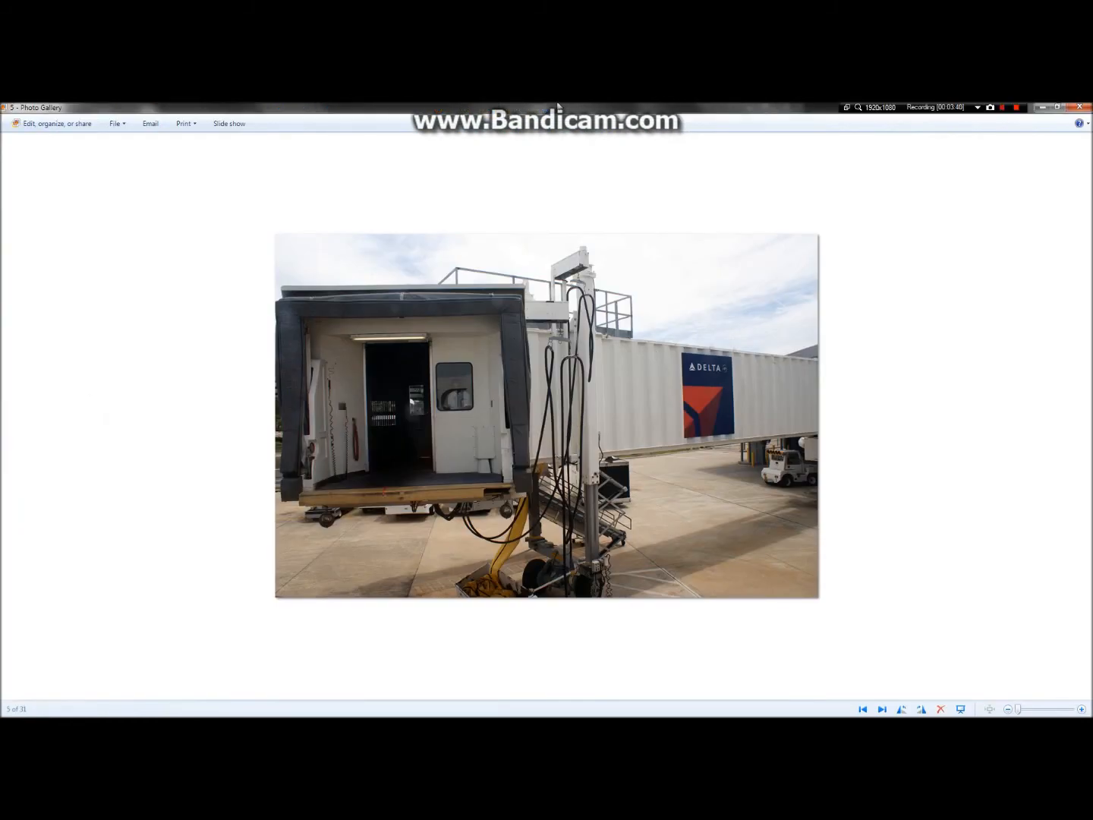
pyautogui.click(543, 108)
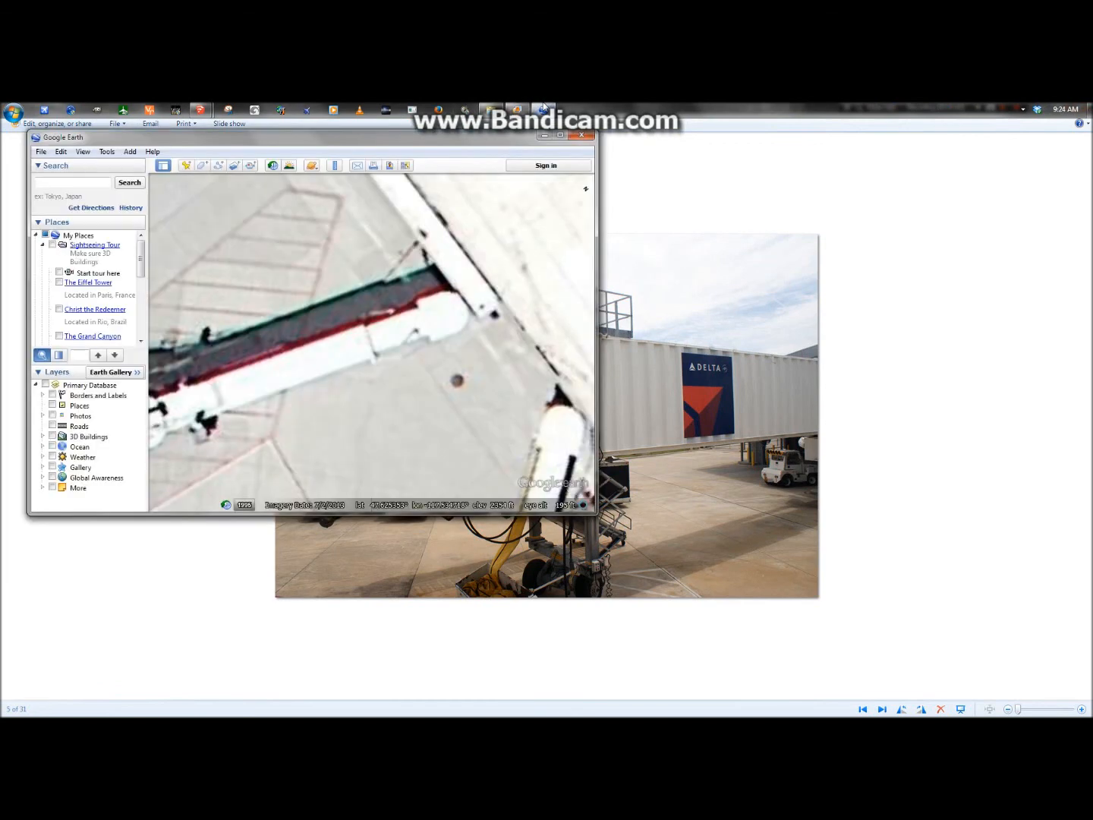
pyautogui.moveTo(200, 109)
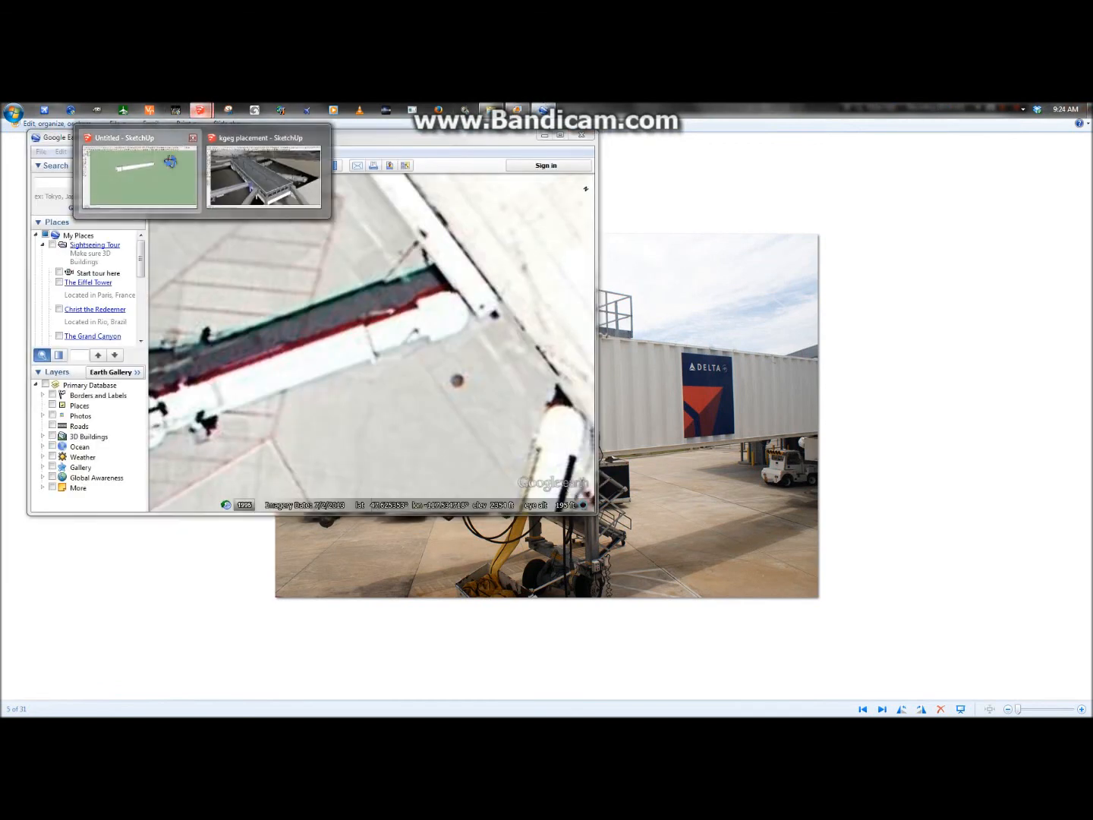
pyautogui.click(170, 160)
pyautogui.moveTo(427, 324); pyautogui.dragTo(522, 276)
pyautogui.scroll(7, 390, 308)
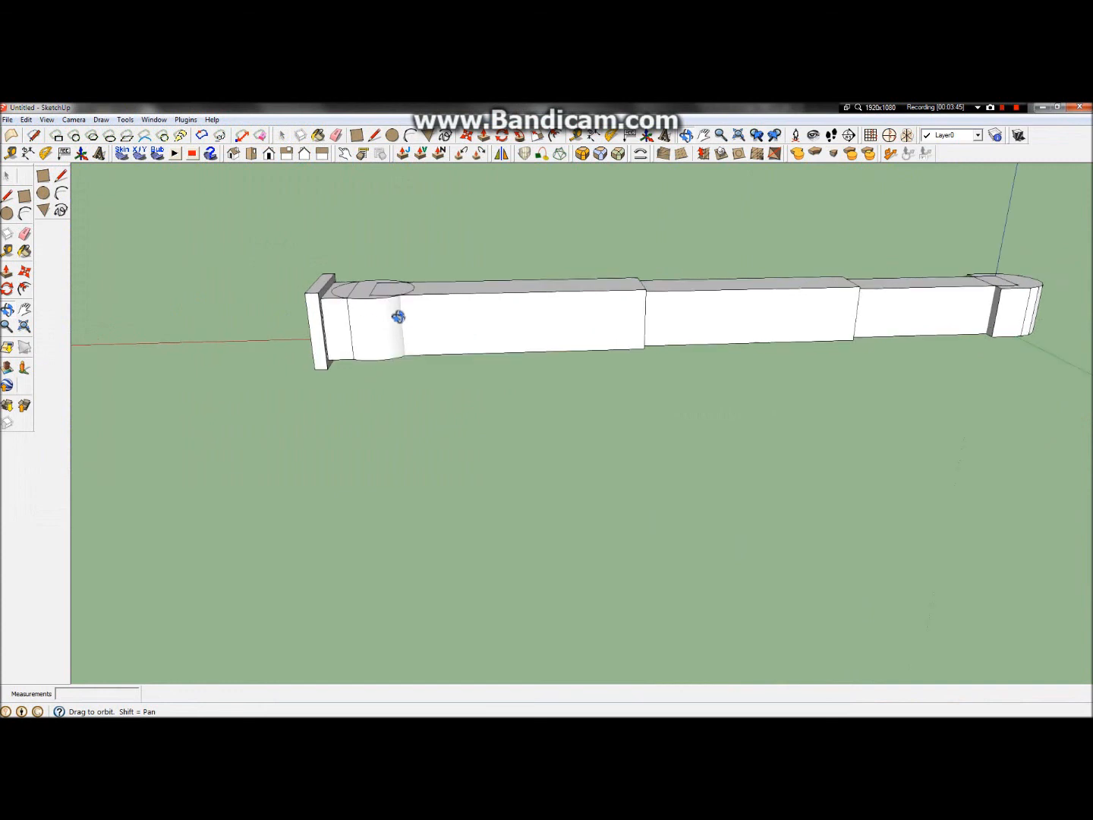
# Set the edge softening of the rounded end component to a 0.0 degree angle between normals and deselect it
pyautogui.click(5, 176)
pyautogui.click(312, 308)
pyautogui.doubleClick(318, 309)
pyautogui.click(464, 478)
pyautogui.click(344, 364)
pyautogui.rightClick(344, 363)
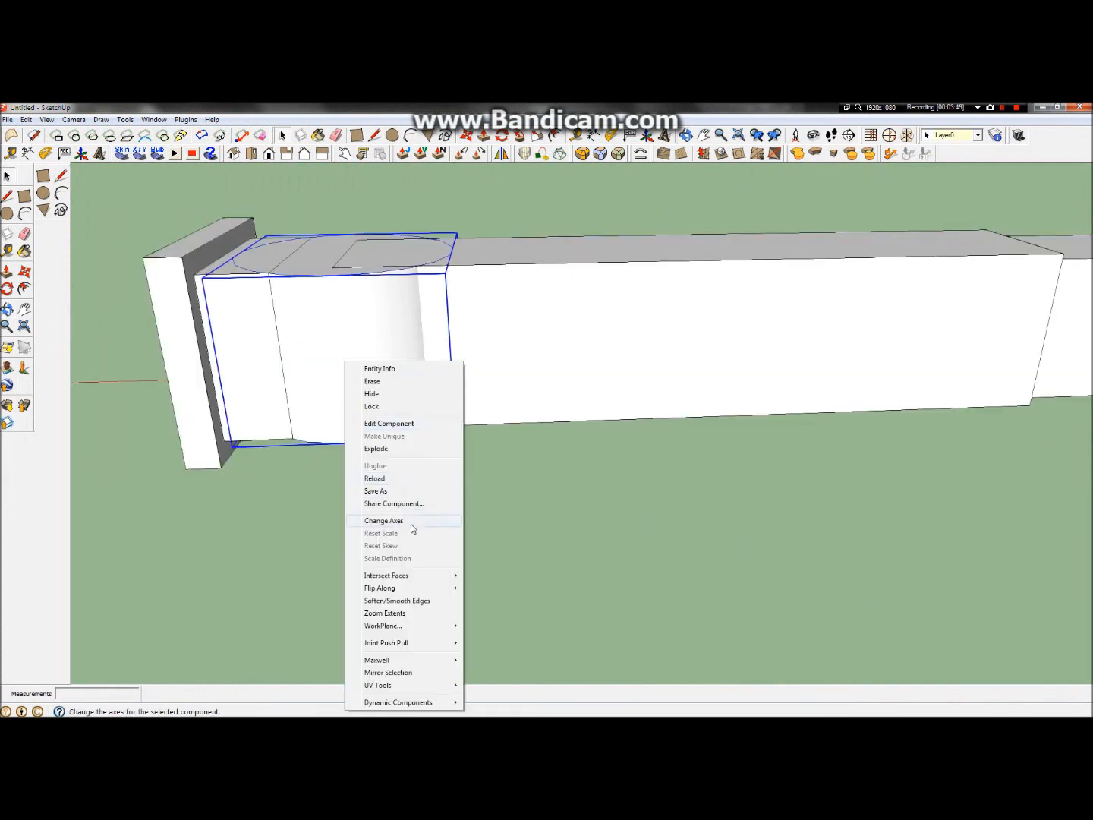
pyautogui.click(396, 600)
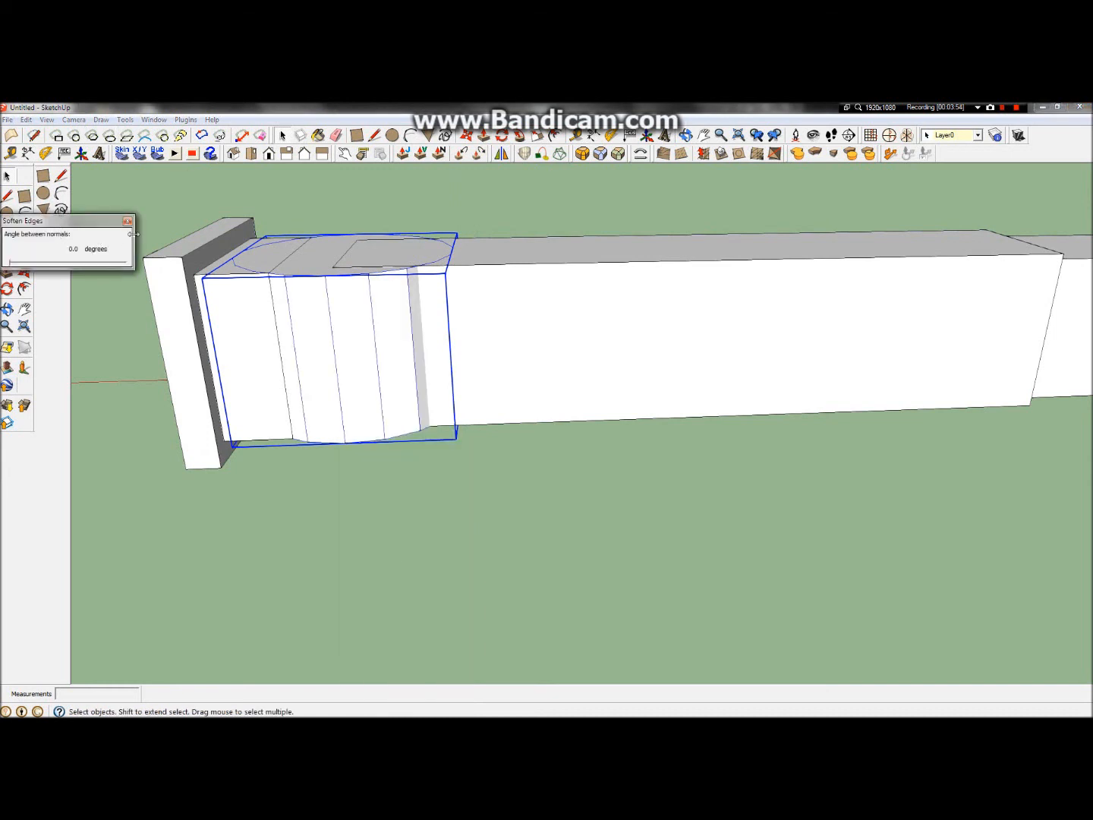
pyautogui.click(127, 222)
pyautogui.click(229, 312)
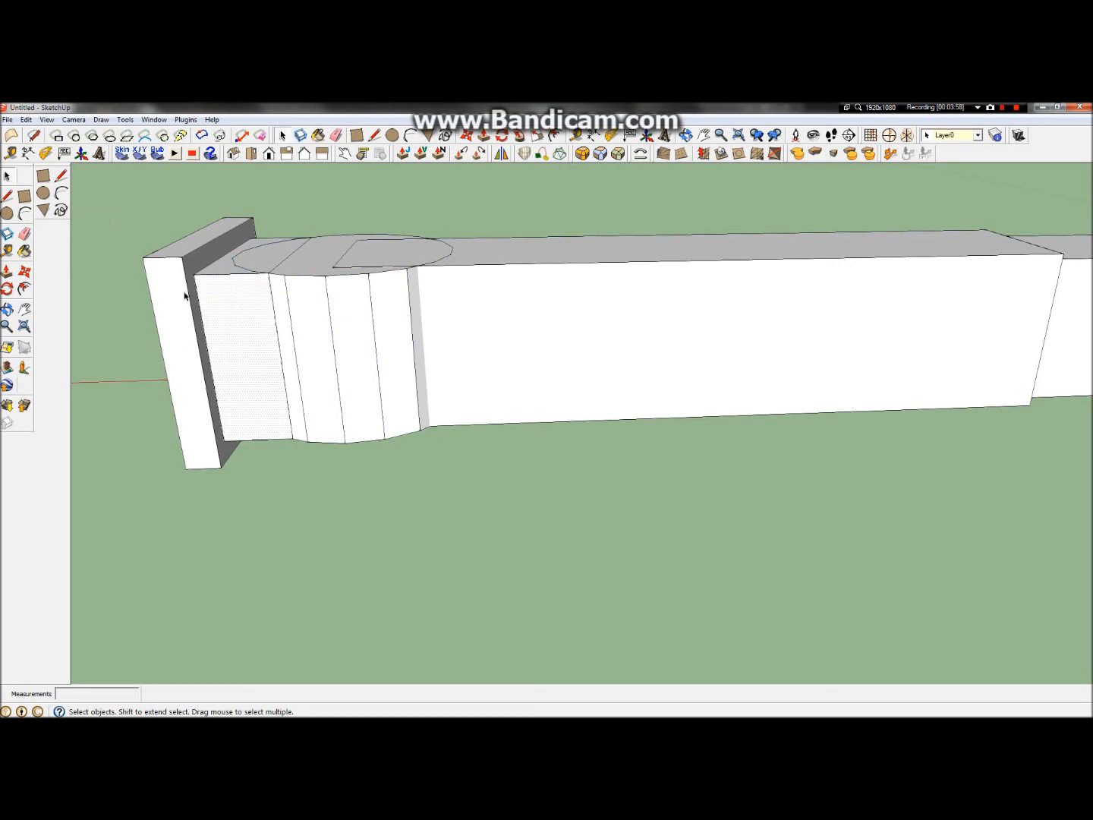
pyautogui.click(386, 505)
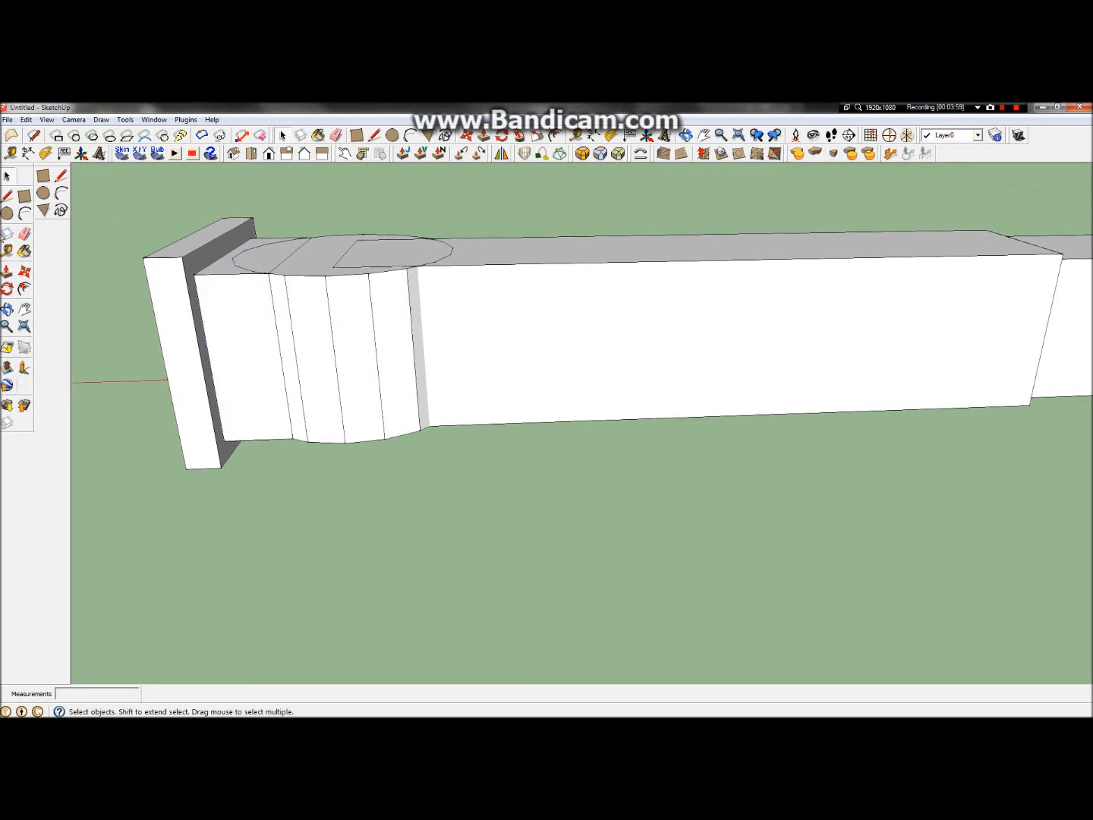
# Draw a line 1.3 m along the tunnel's upper edge from the rounded end and down to its lower edge
pyautogui.click(8, 195)
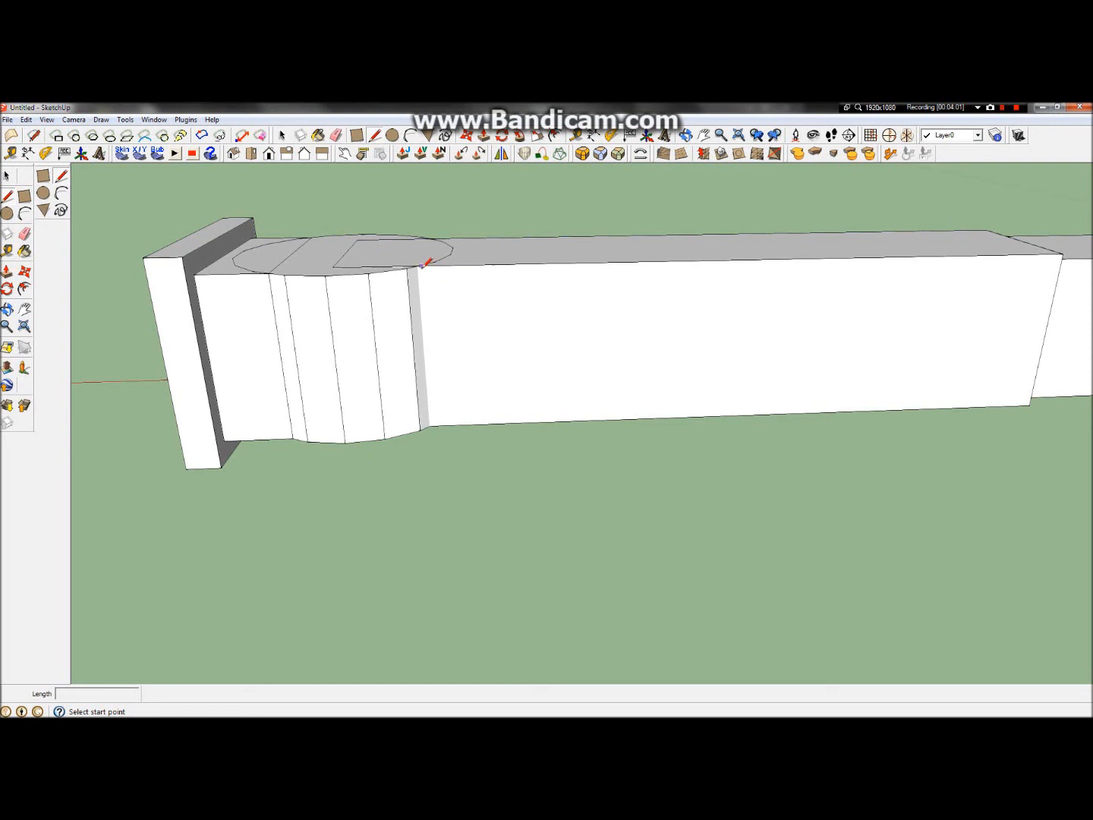
pyautogui.click(418, 265)
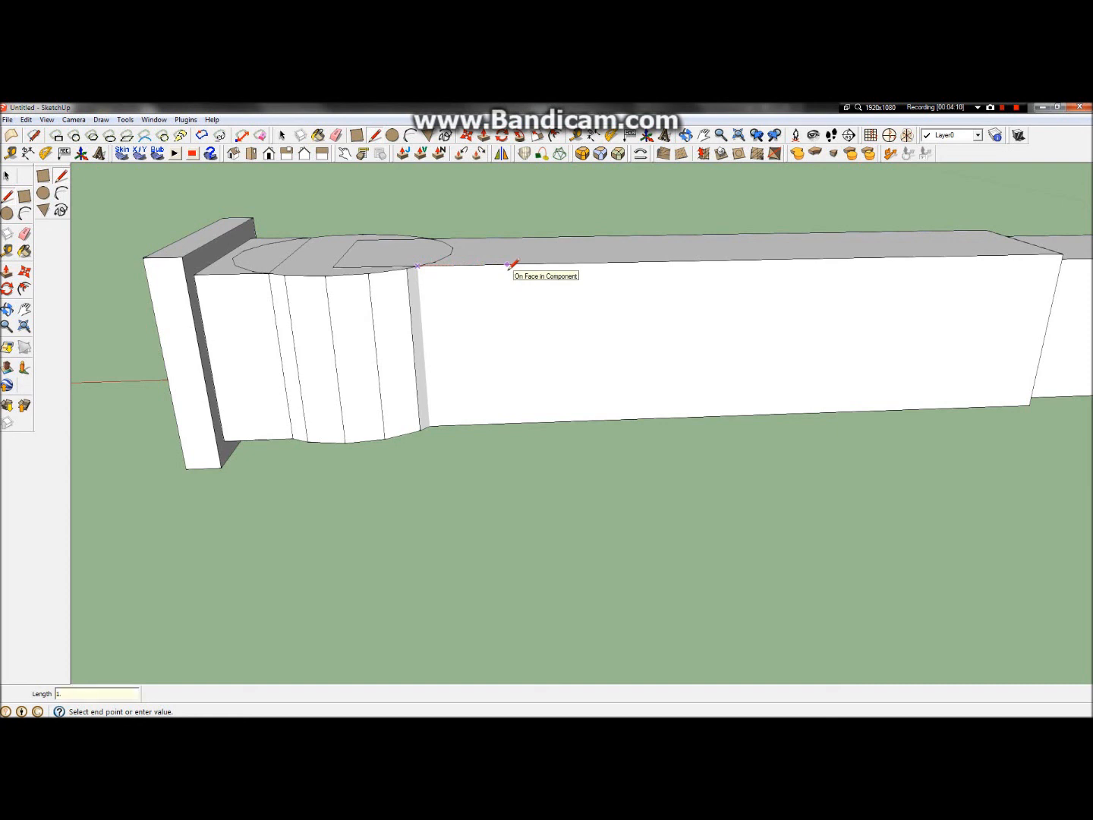
pyautogui.write('1.3')
pyautogui.press('Return')
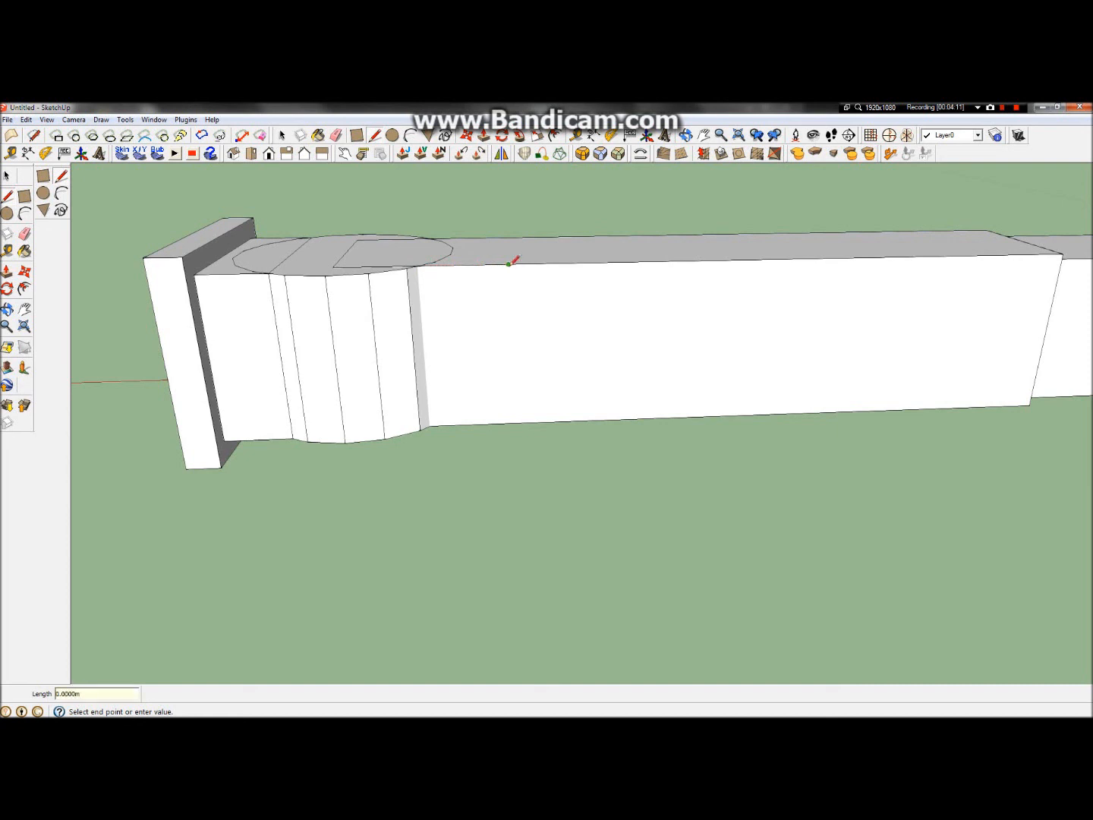
pyautogui.click(513, 422)
# Check the Google Earth view and the Delta photo for the lift column's position, and end the line chain
pyautogui.click(544, 110)
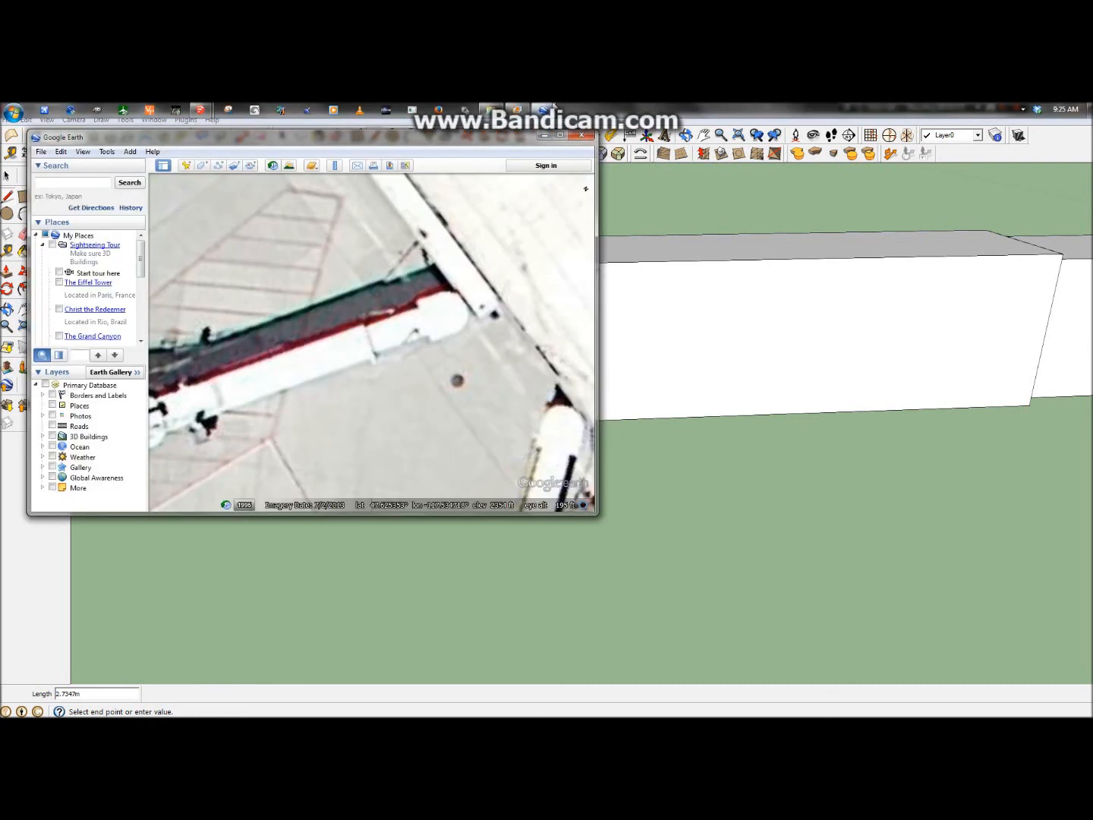
pyautogui.click(517, 109)
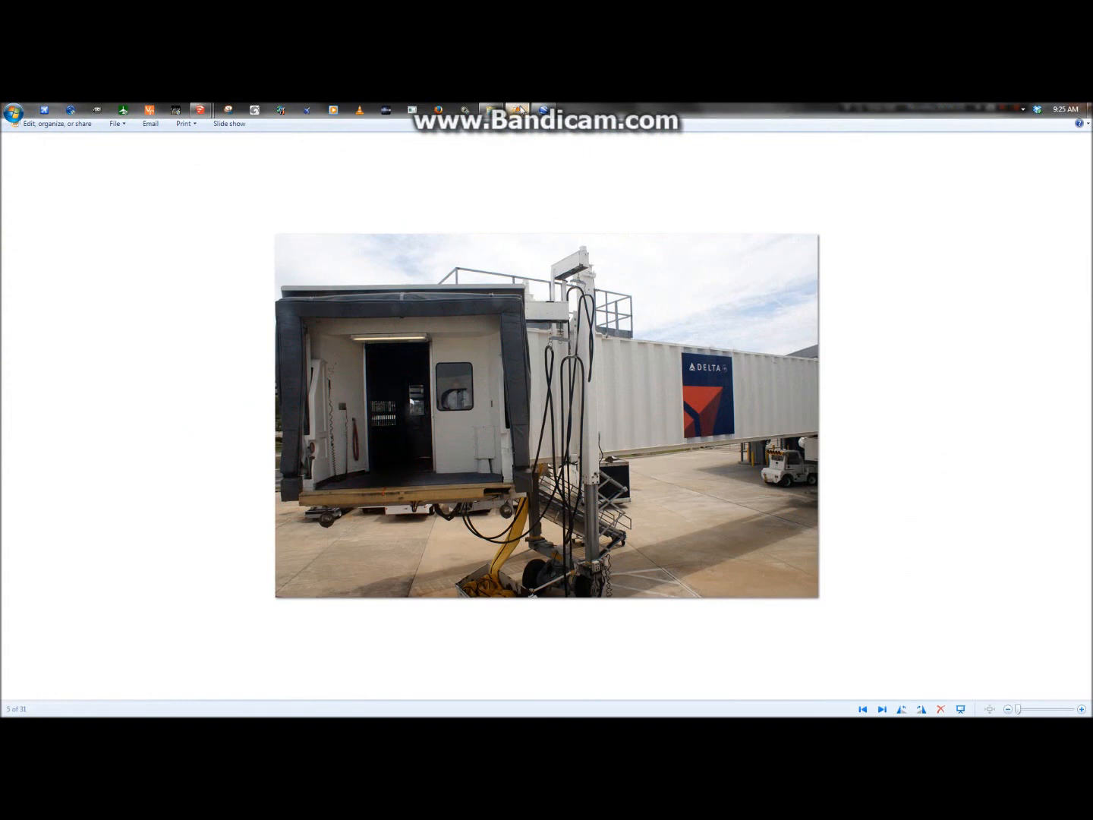
pyautogui.click(521, 110)
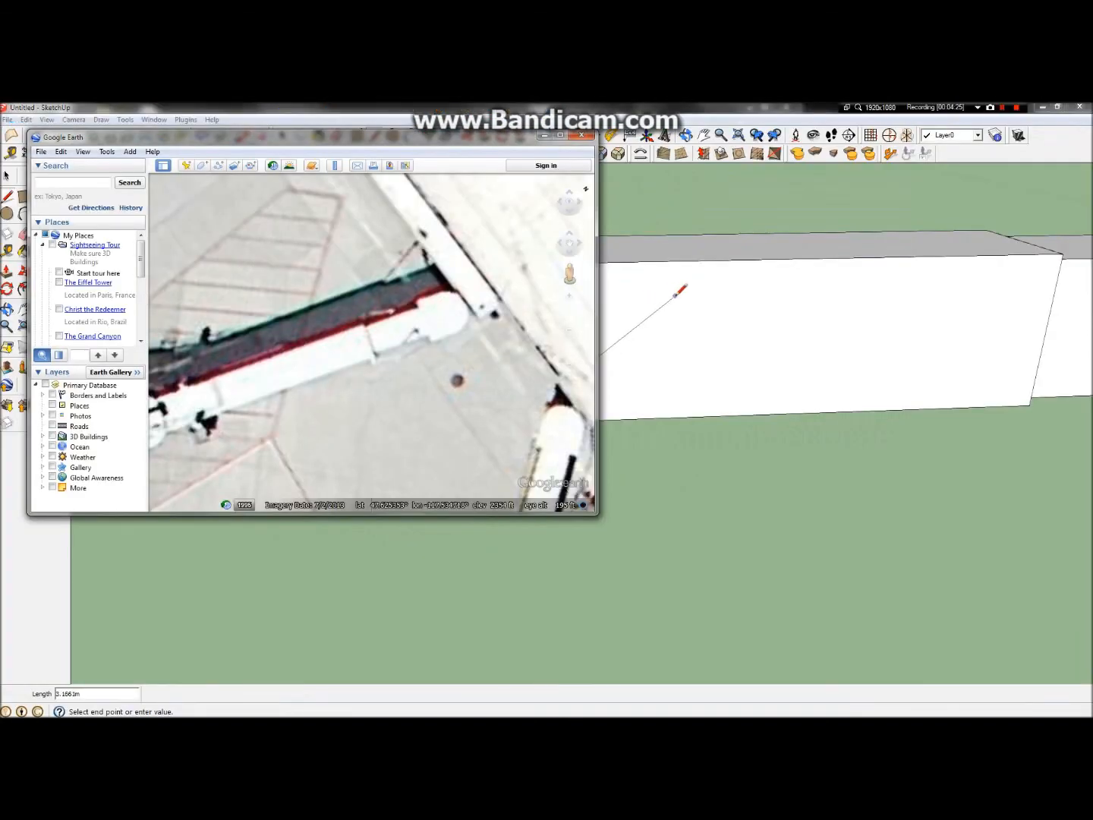
pyautogui.click(674, 296)
pyautogui.press('Escape')
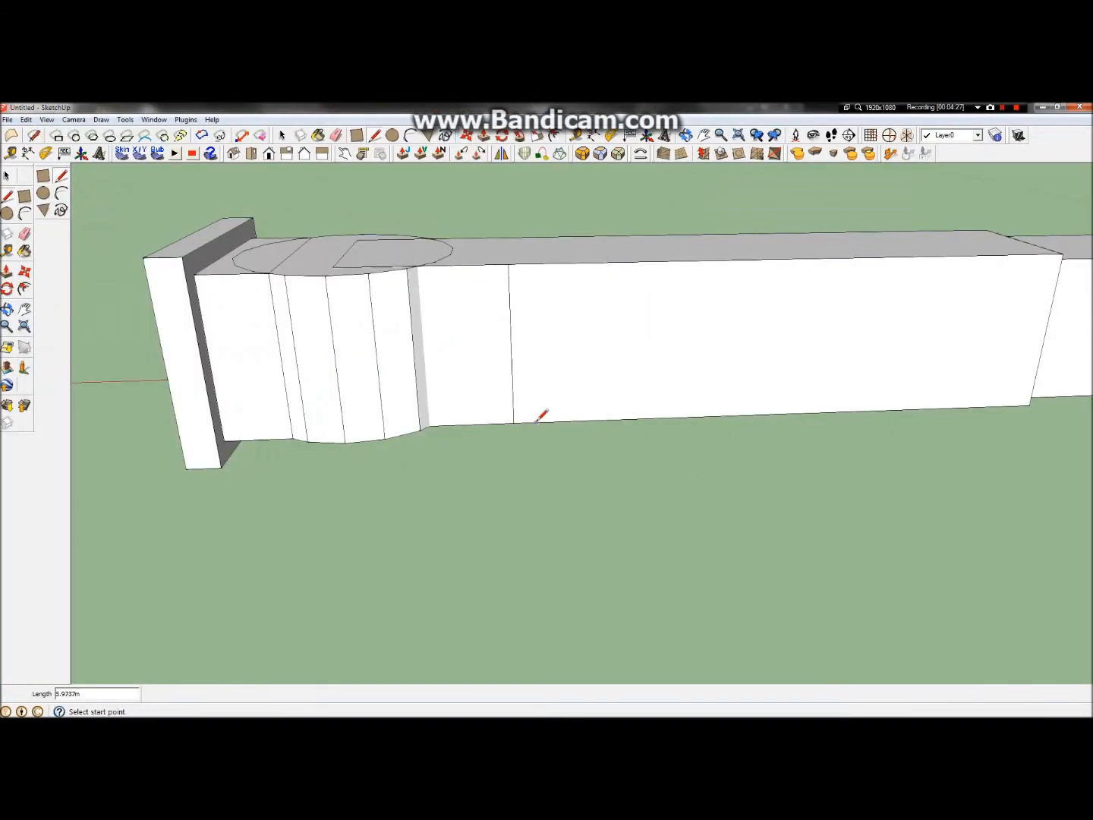
# Complete a vertical strip about 0.4 m wide and 2.5 m high on the tunnel side, beside the vertical line
pyautogui.click(513, 422)
pyautogui.scroll(-4, 550, 417)
pyautogui.scroll(5, 546, 417)
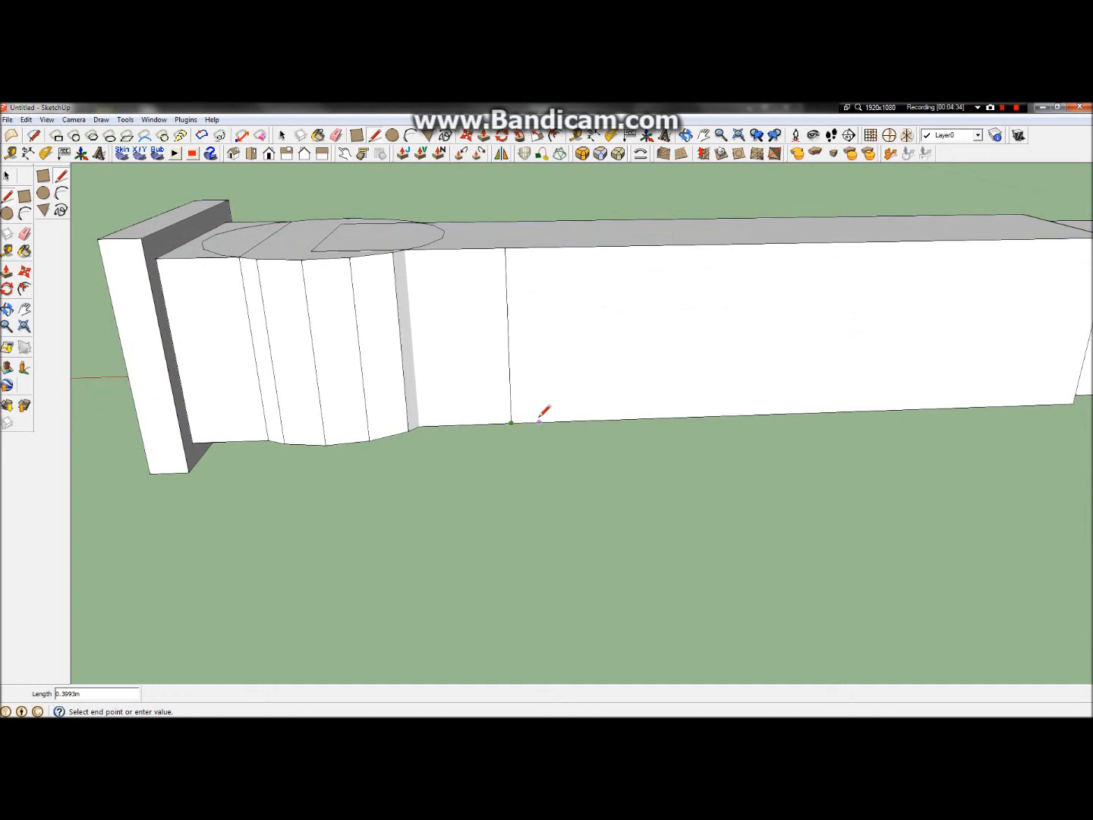
pyautogui.click(537, 421)
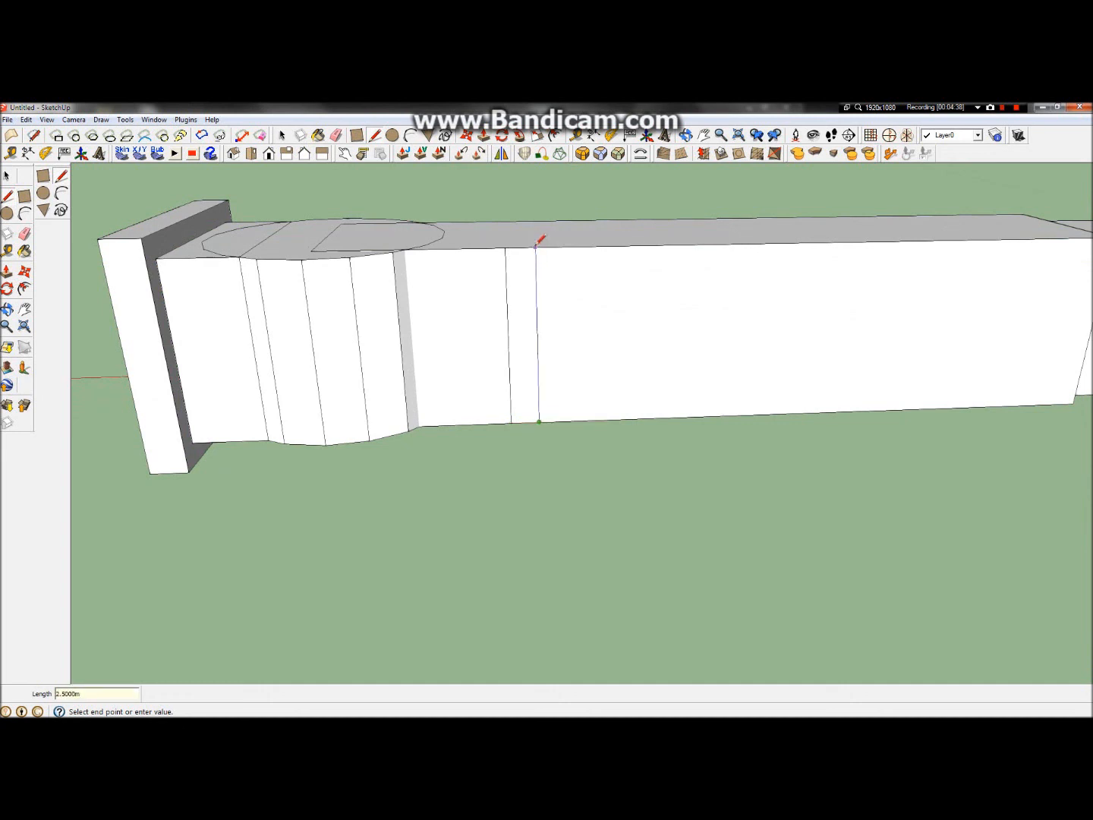
pyautogui.scroll(-3, 537, 247)
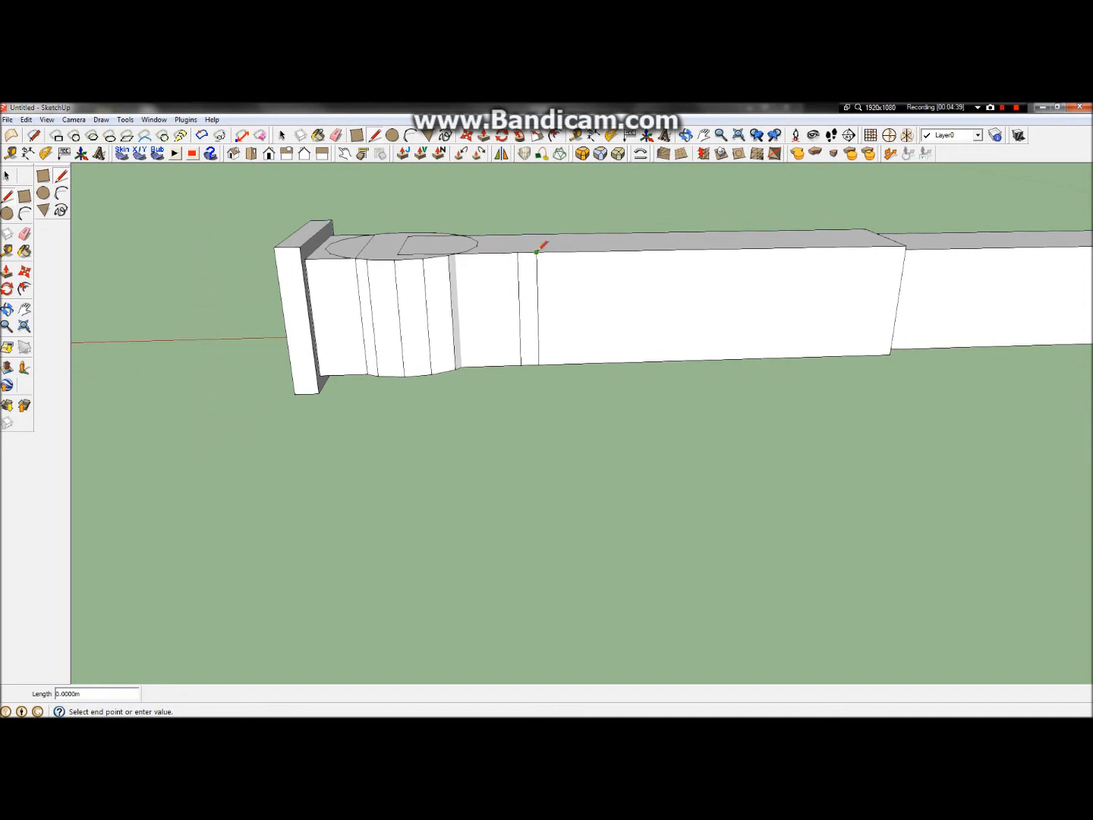
pyautogui.click(518, 252)
pyautogui.click(6, 175)
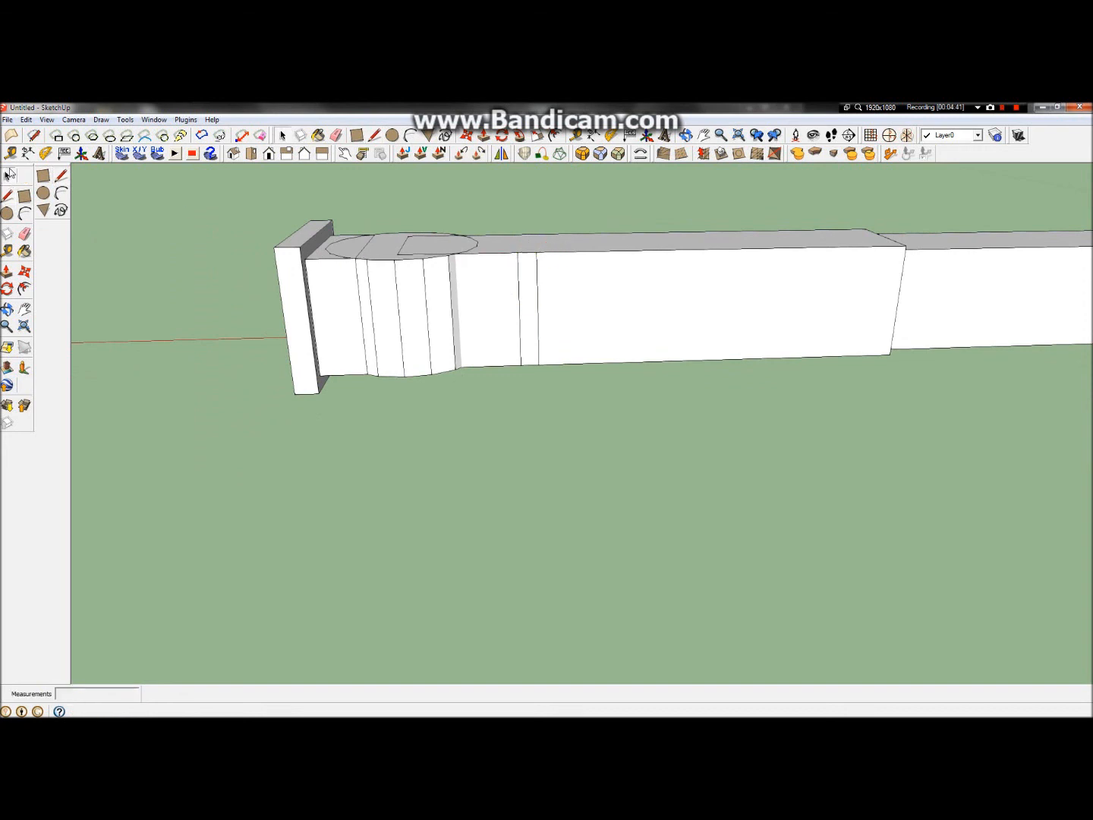
pyautogui.scroll(4, 535, 272)
pyautogui.doubleClick(432, 211)
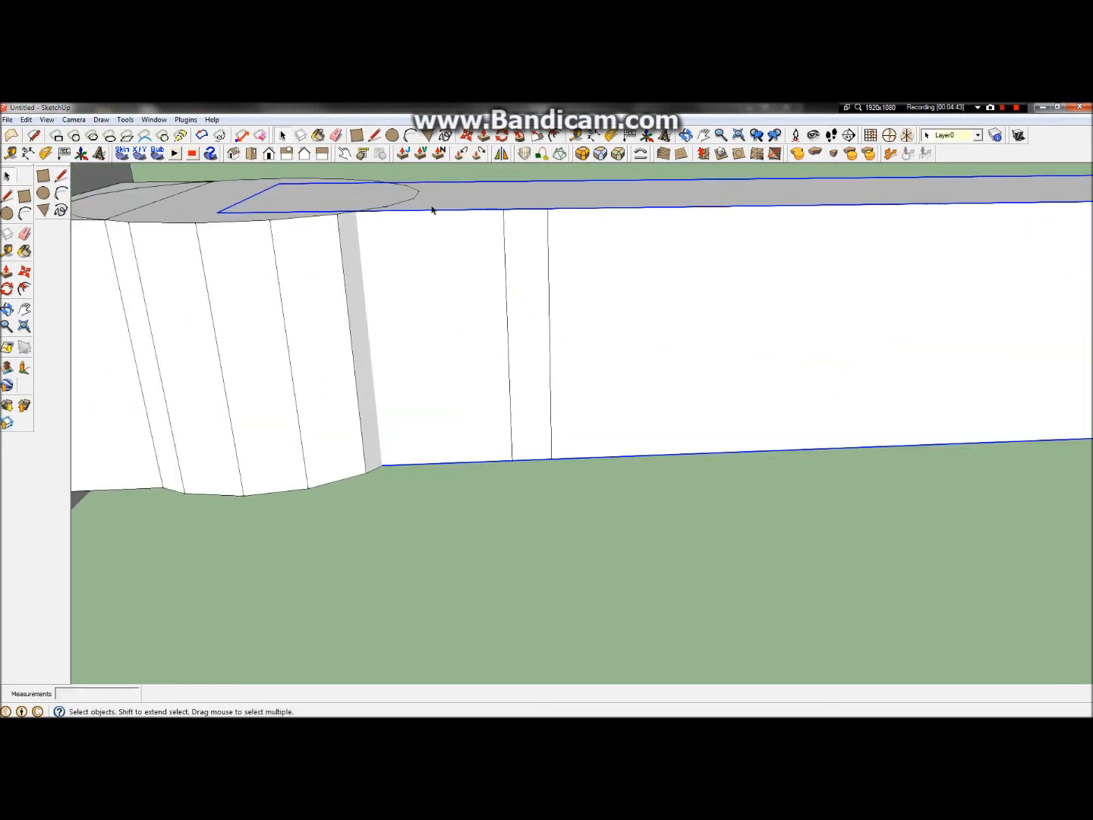
pyautogui.click(429, 211)
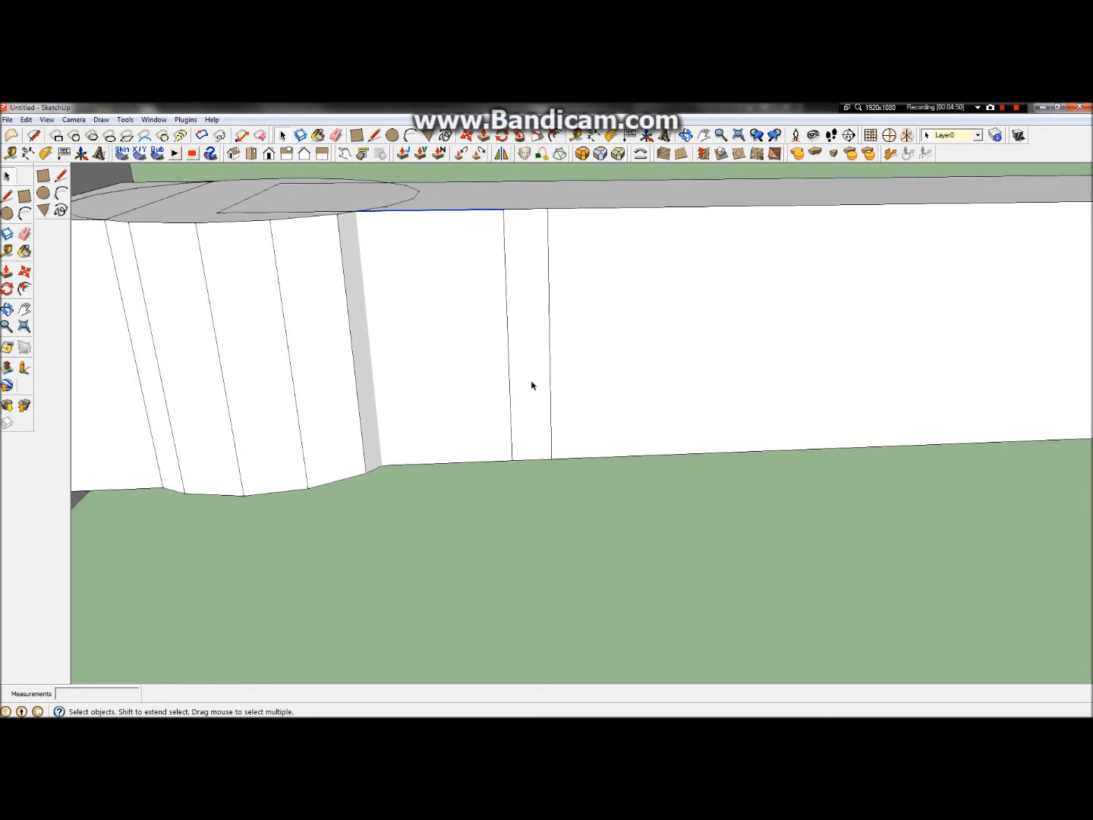
pyautogui.press('Escape')
# Push/Pull the narrow strip outward from the tunnel side to form a support column
pyautogui.click(7, 309)
pyautogui.moveTo(391, 305); pyautogui.dragTo(645, 489)
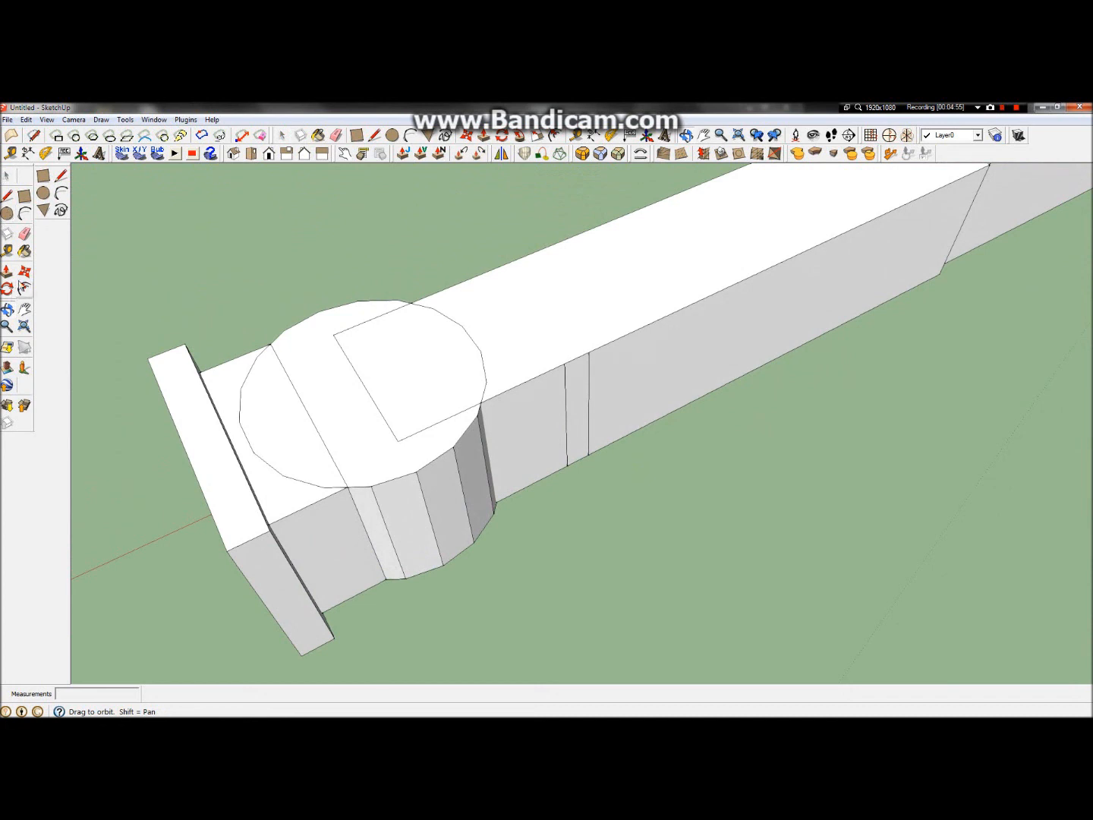
pyautogui.click(7, 270)
pyautogui.moveTo(585, 400); pyautogui.dragTo(599, 423)
pyautogui.write('.')
pyautogui.press('Return')
# Raise the column's top face by 1 m above the tunnel roof
pyautogui.moveTo(586, 366); pyautogui.dragTo(591, 314)
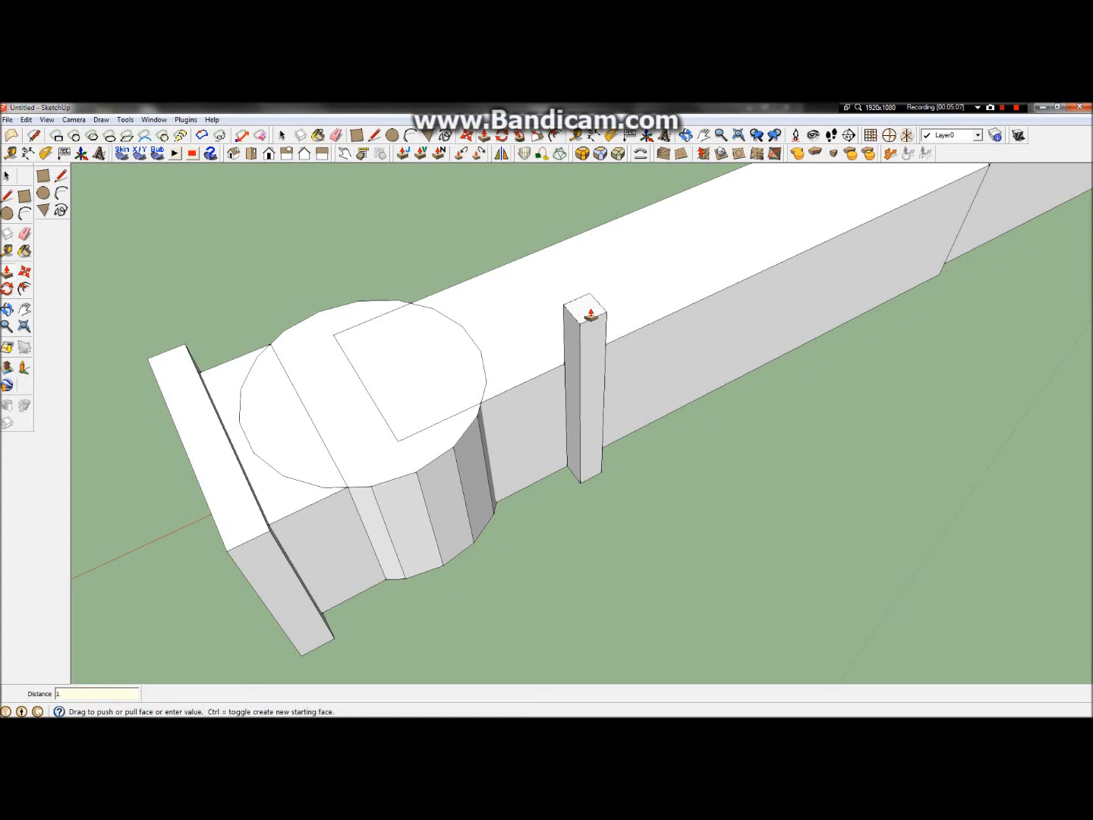
pyautogui.write('1')
pyautogui.press('Return')
# Compare the raised column with the Google Earth view and the lift post in the Delta photo
pyautogui.click(543, 109)
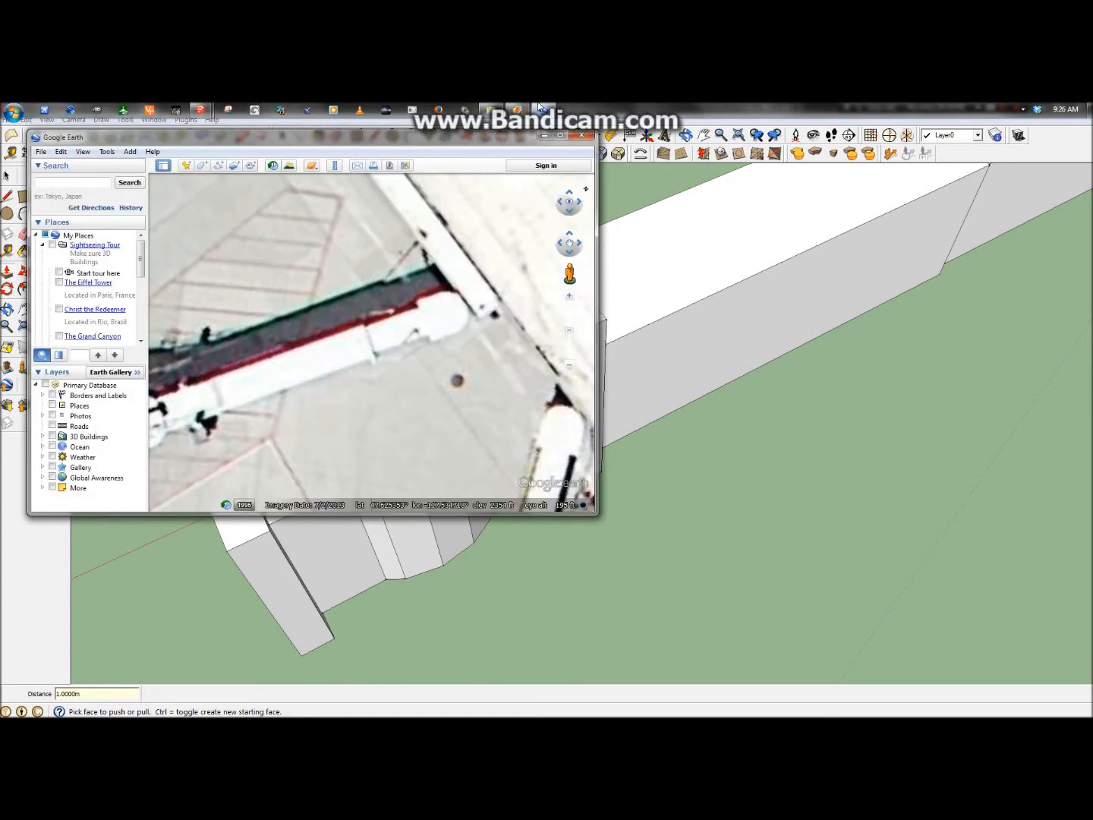
pyautogui.click(517, 108)
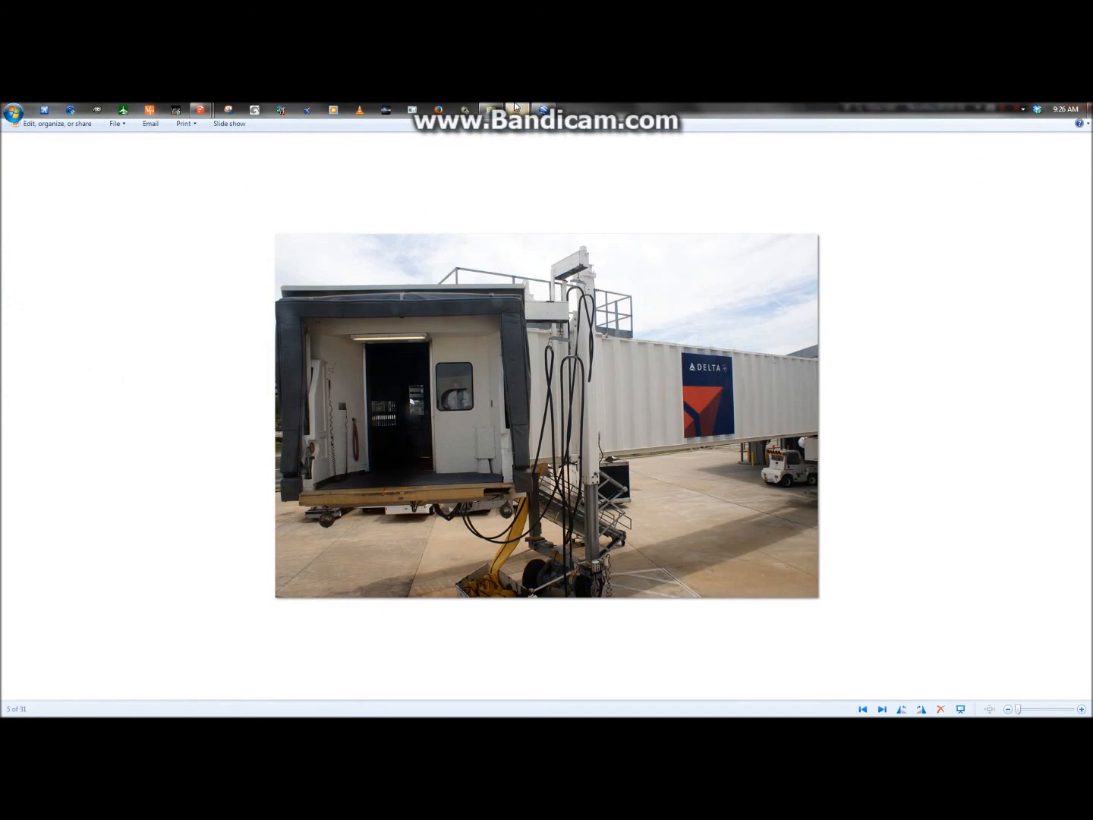
pyautogui.click(516, 107)
# Slim the column by pushing in its side face away from the rounded end and its outer face by 0.1 m
pyautogui.moveTo(557, 307)
pyautogui.mouseDown(button='middle')
pyautogui.moveTo(567, 296)
pyautogui.moveTo(590, 321)
pyautogui.moveTo(524, 378)
pyautogui.moveTo(579, 373)
pyautogui.moveTo(208, 660)
pyautogui.moveTo(403, 542)
pyautogui.moveTo(582, 410)
pyautogui.mouseUp(button='middle')
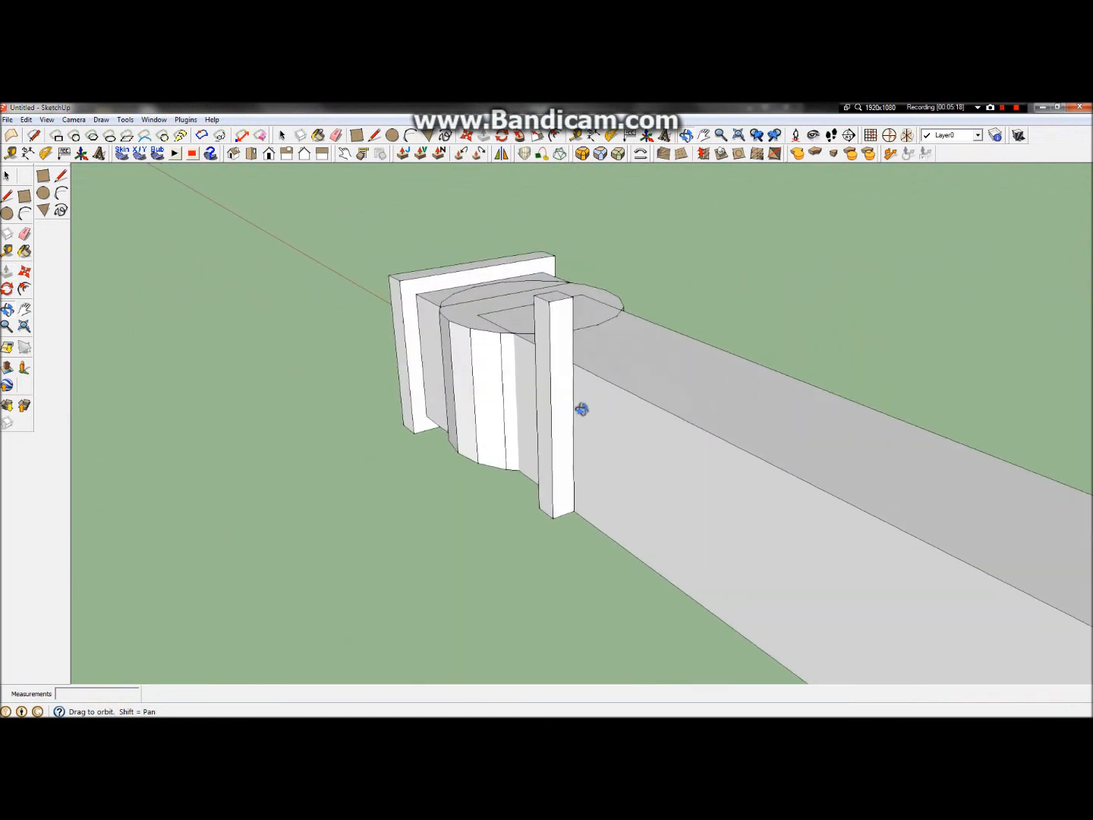
pyautogui.click(8, 270)
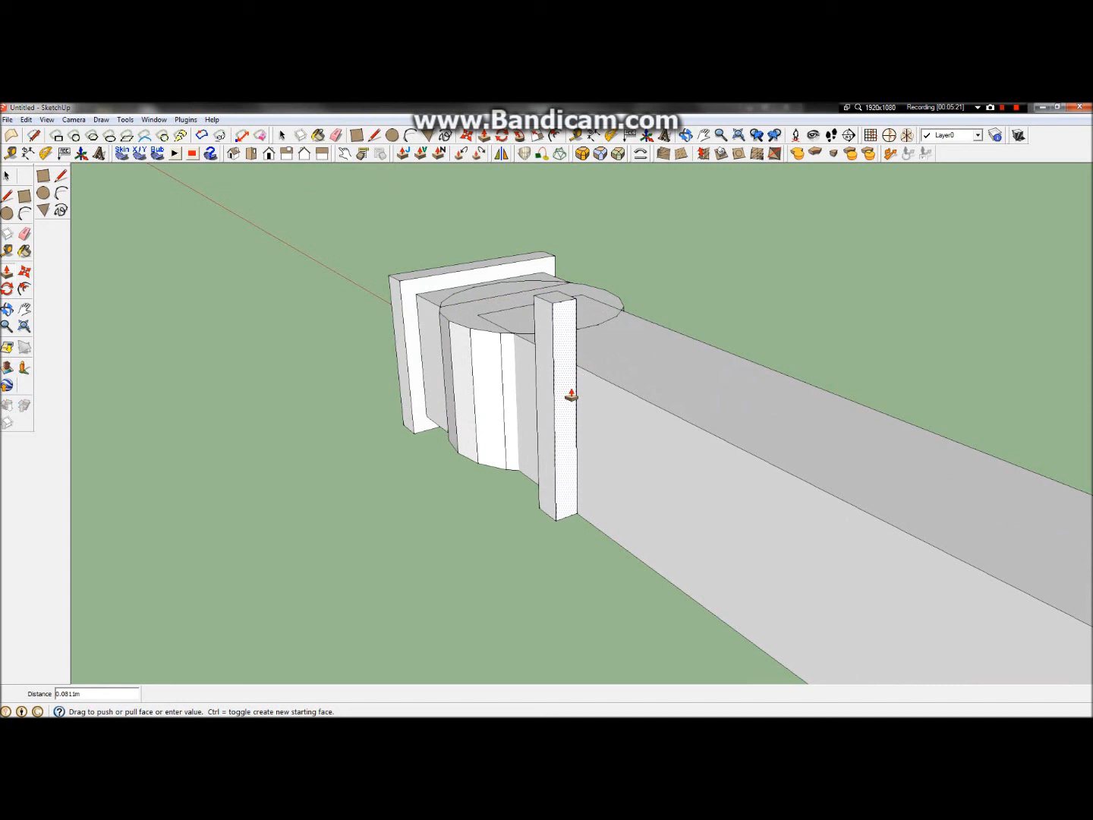
pyautogui.click(570, 393)
pyautogui.click(555, 397)
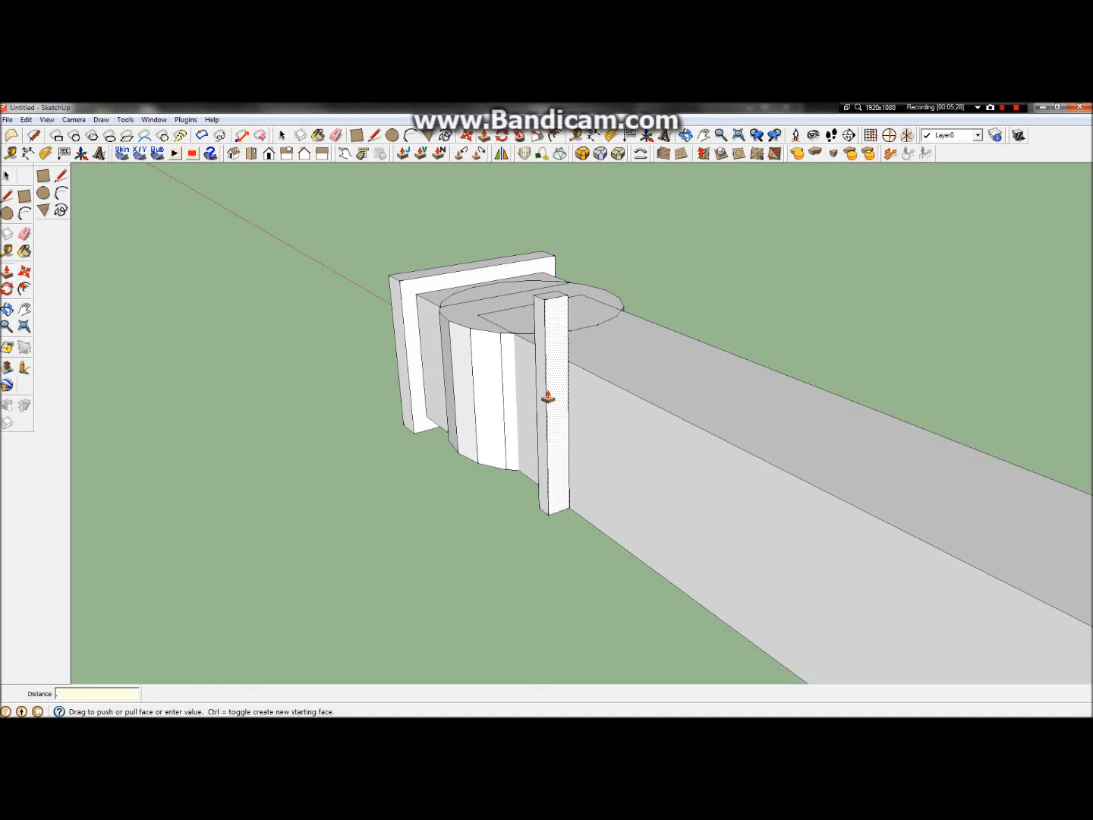
pyautogui.press('Return')
pyautogui.scroll(2, 543, 395)
pyautogui.click(540, 353)
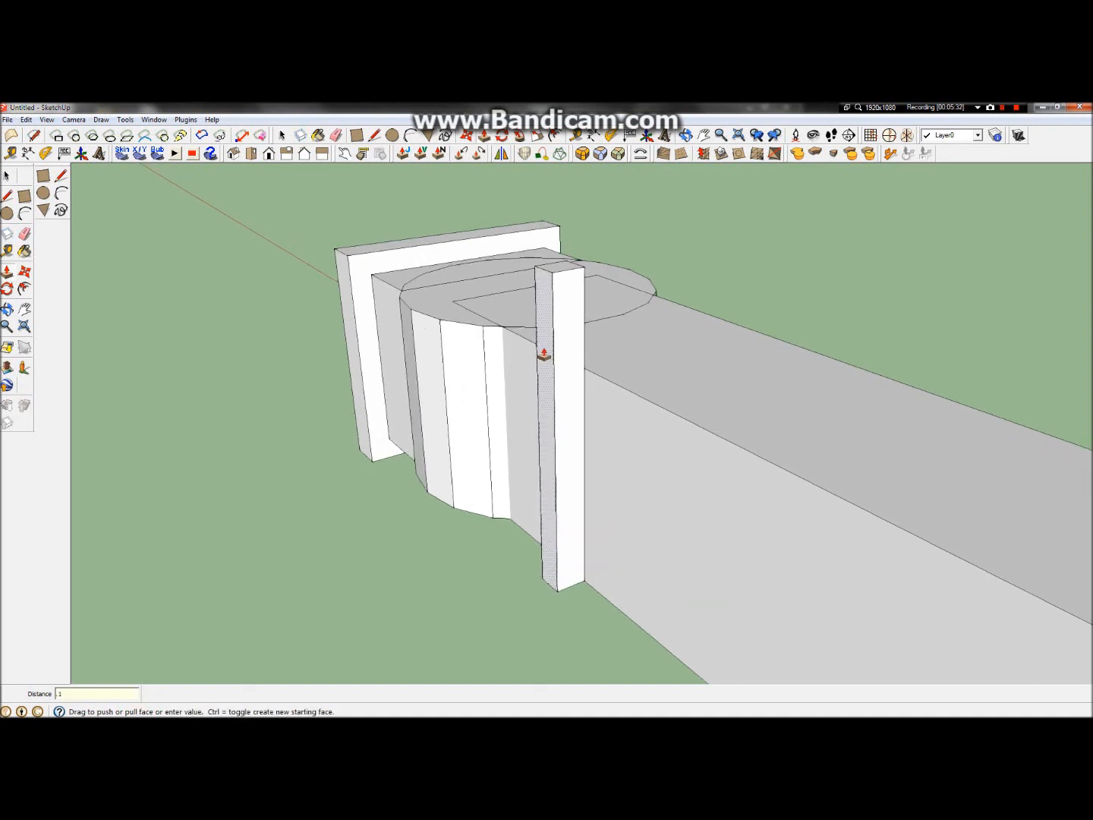
pyautogui.press('Return')
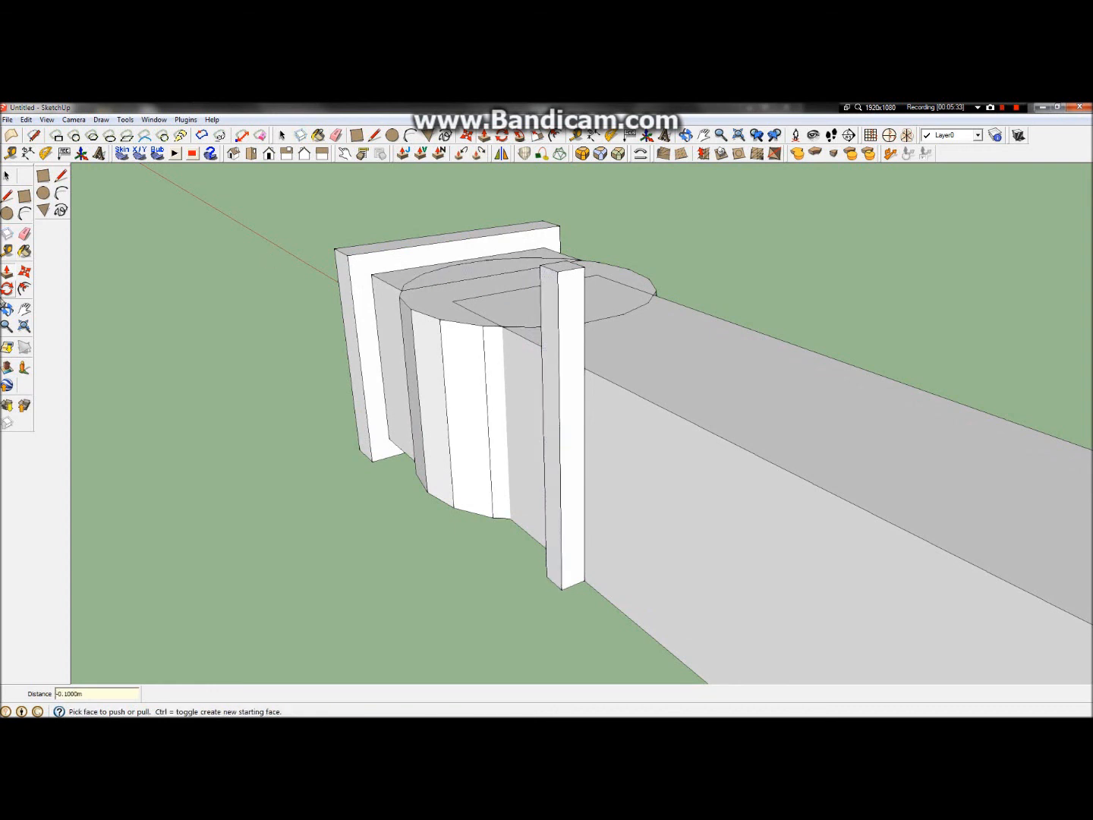
# Offset the column's top face outward by 0.05 m to create a rim around it
pyautogui.click(6, 310)
pyautogui.moveTo(486, 364); pyautogui.dragTo(862, 440)
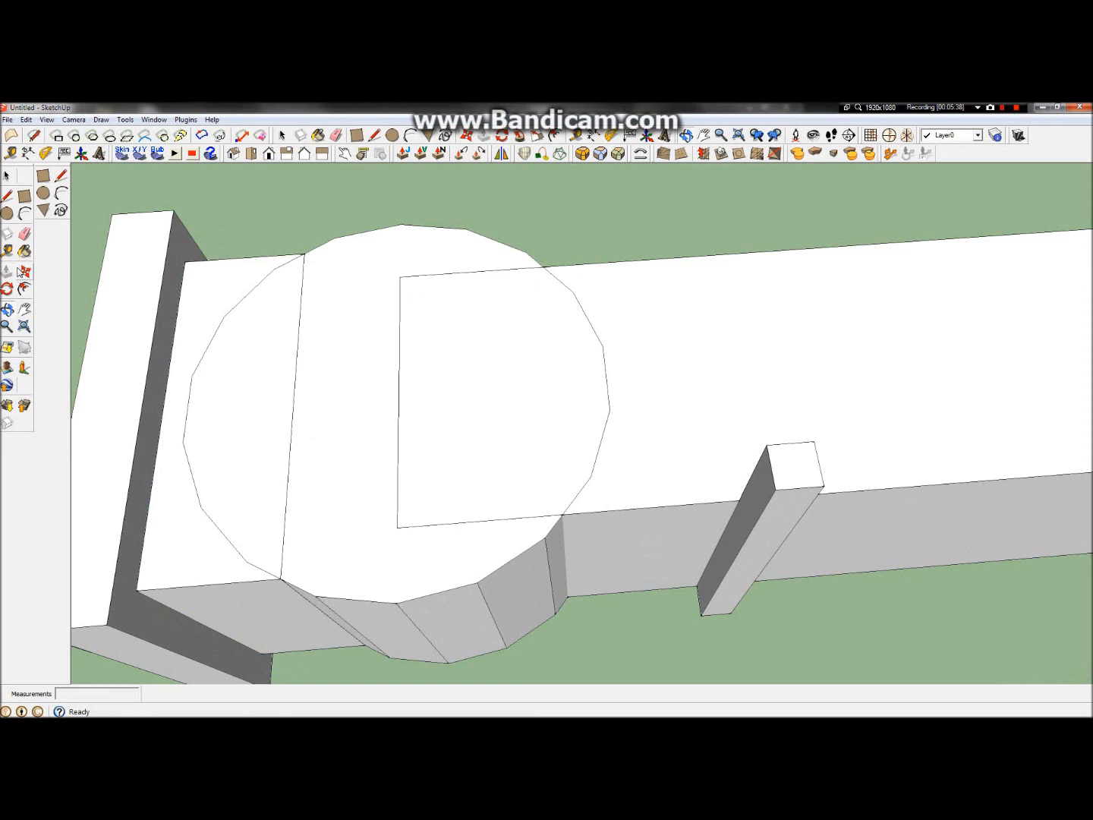
pyautogui.click(24, 290)
pyautogui.click(820, 477)
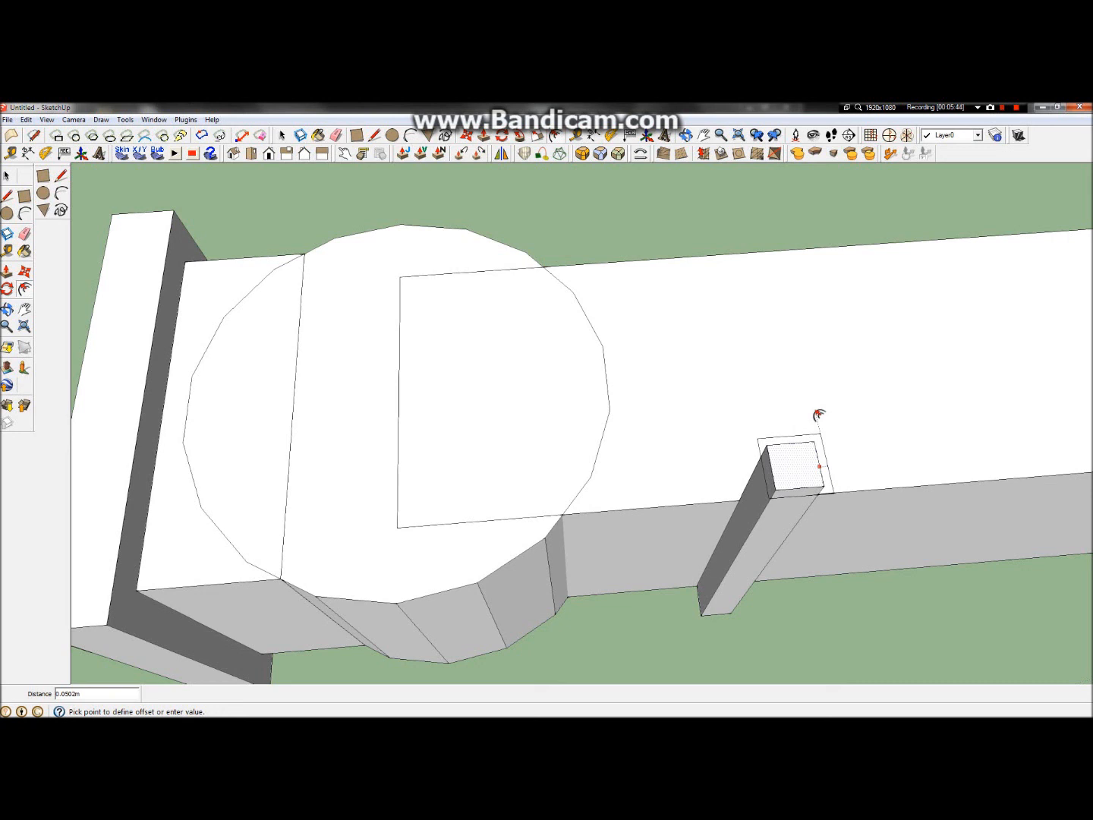
pyautogui.write('.05')
pyautogui.press('Return')
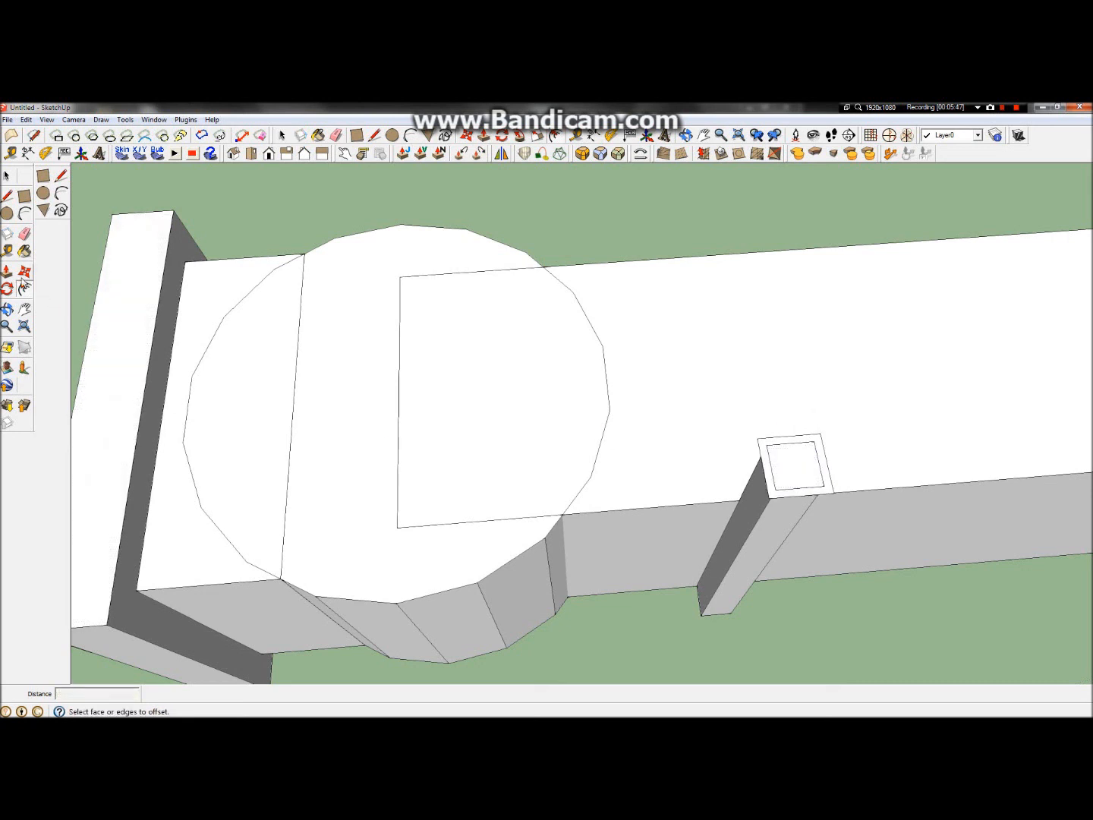
# Raise the rim on the column's top by 0.1 m and pull the recessed inner square up flush with it
pyautogui.click(8, 271)
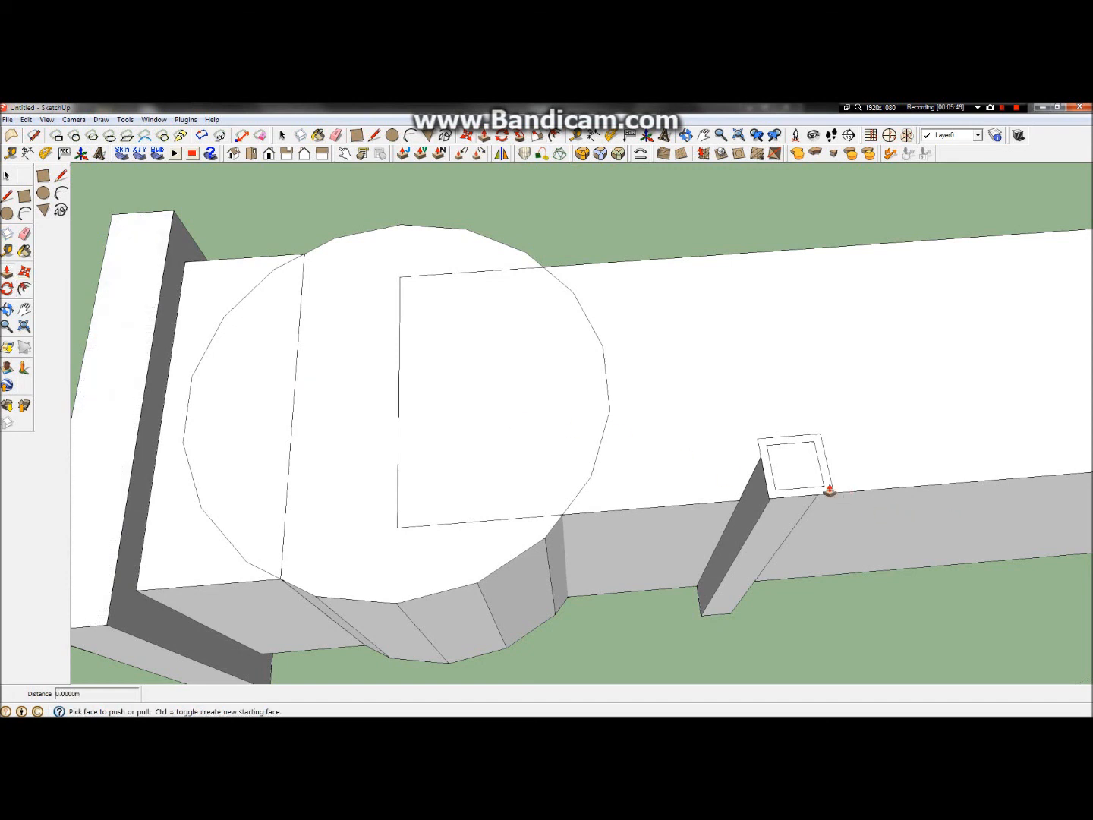
pyautogui.scroll(3, 829, 490)
pyautogui.click(728, 508)
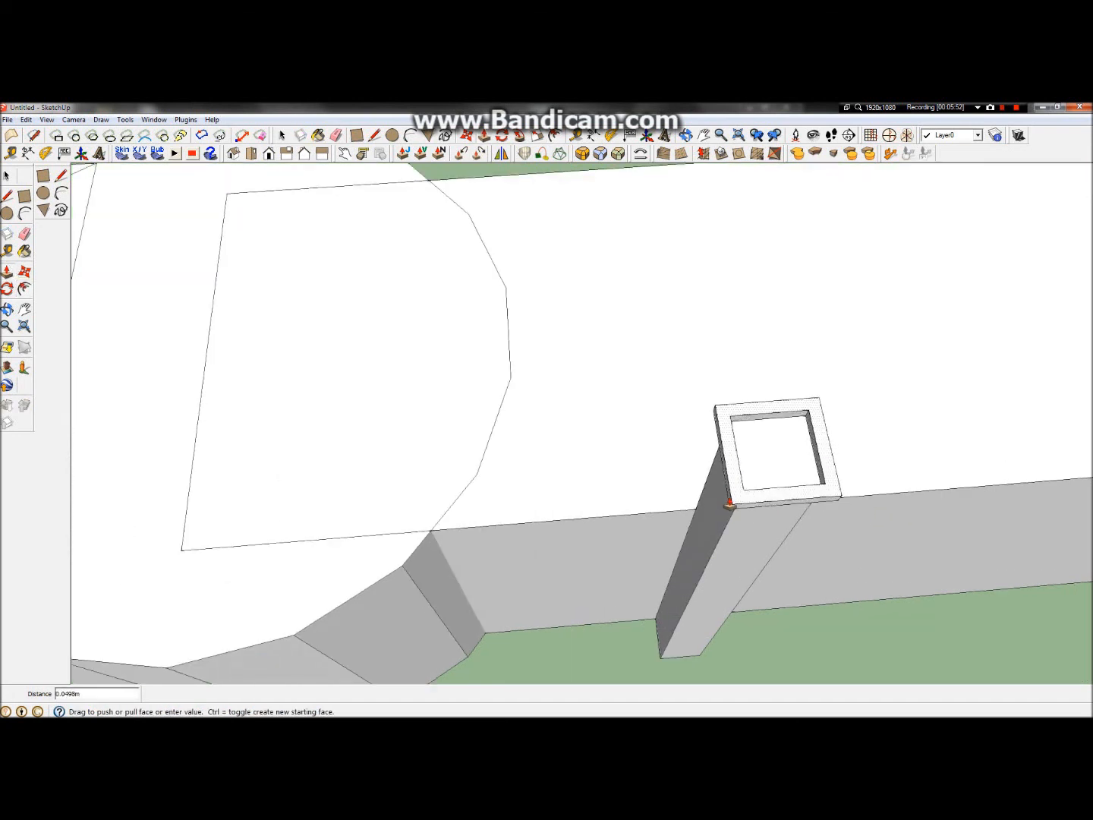
pyautogui.write('.1')
pyautogui.press('Return')
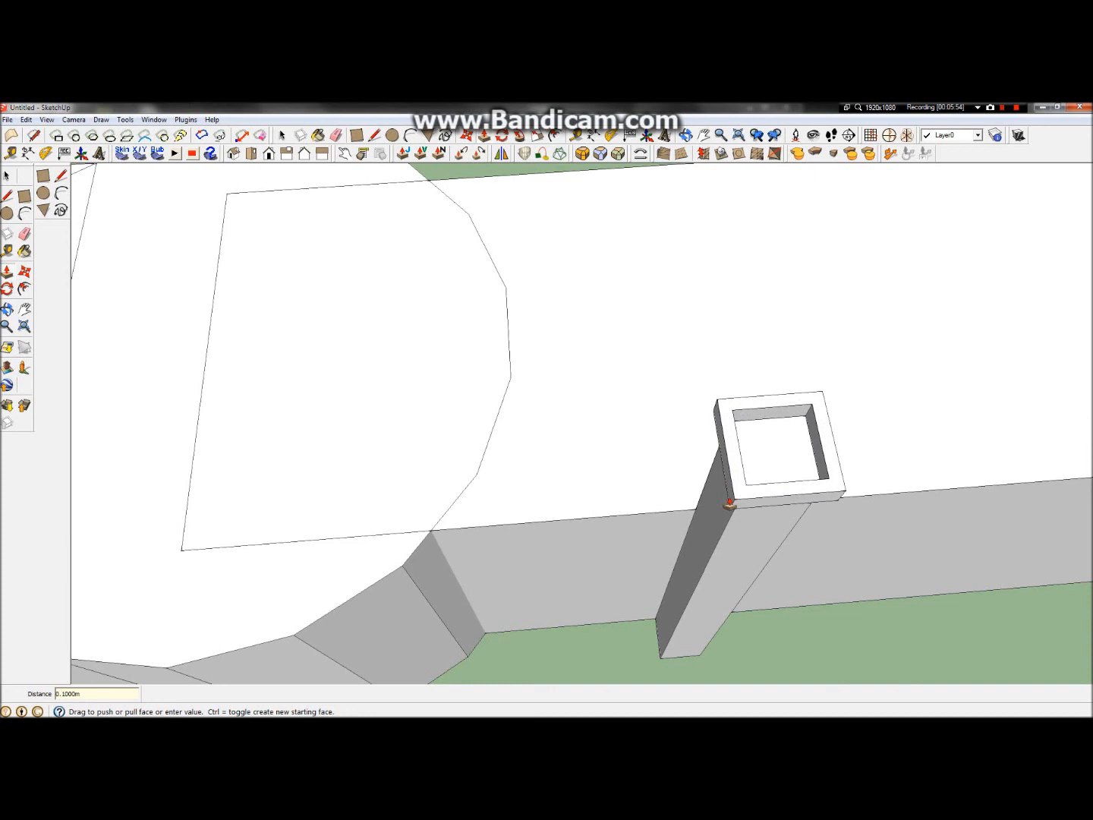
pyautogui.scroll(2, 781, 488)
pyautogui.click(730, 421)
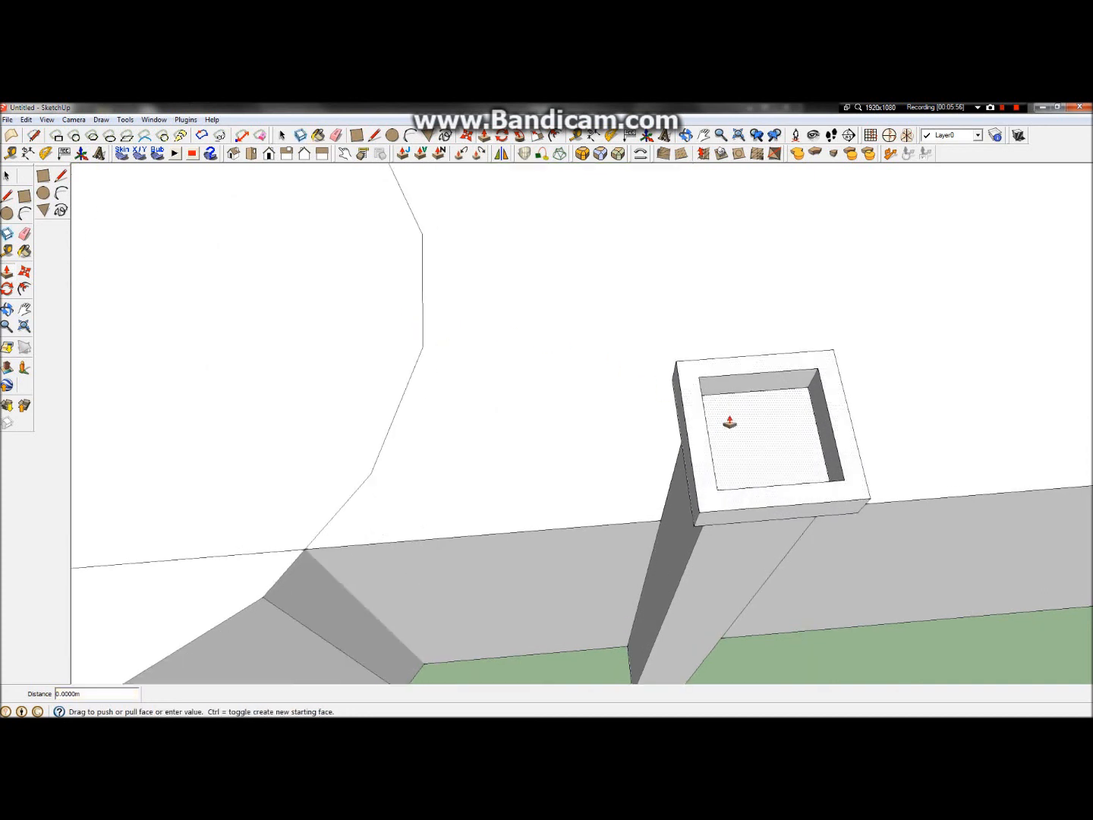
pyautogui.press('Escape')
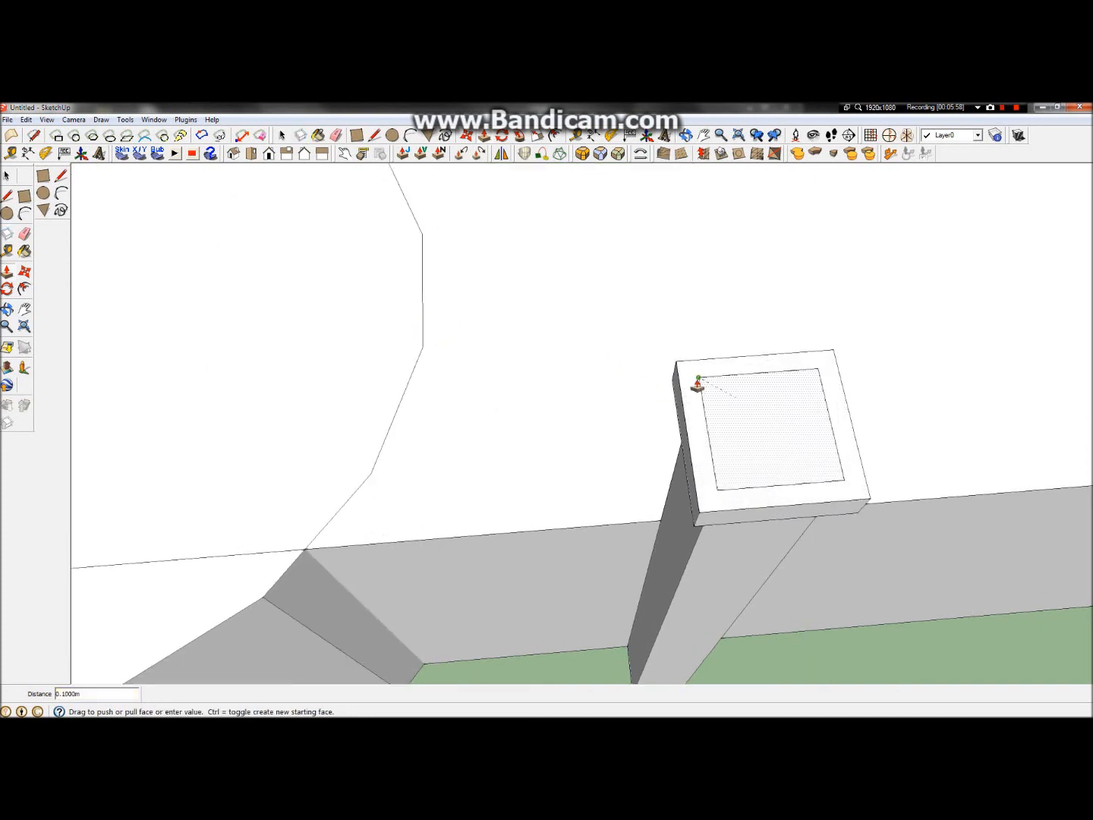
# Examine the capped column and the tunnel's rounded end from several sides
pyautogui.click(7, 309)
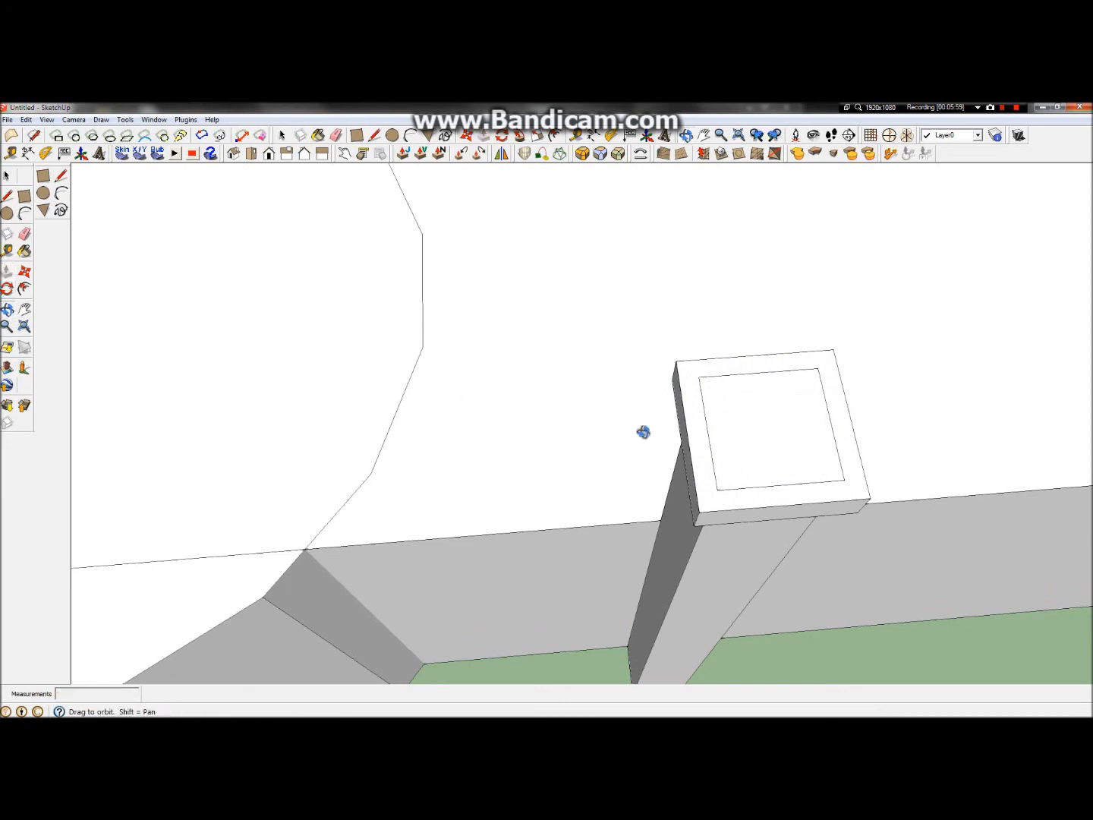
pyautogui.moveTo(788, 471); pyautogui.dragTo(646, 502)
pyautogui.moveTo(646, 502); pyautogui.dragTo(383, 712, button='middle')
pyautogui.moveTo(545, 595); pyautogui.dragTo(331, 647)
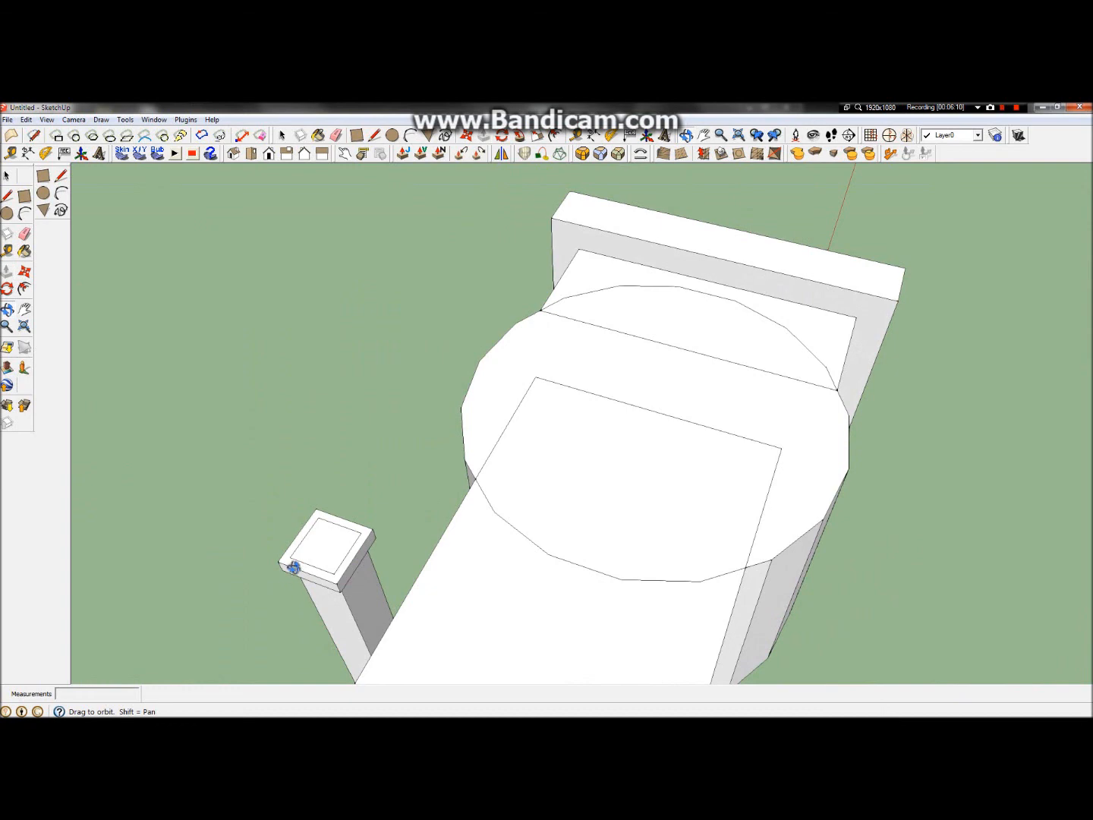
pyautogui.scroll(3, 299, 561)
pyautogui.moveTo(300, 561); pyautogui.dragTo(622, 345)
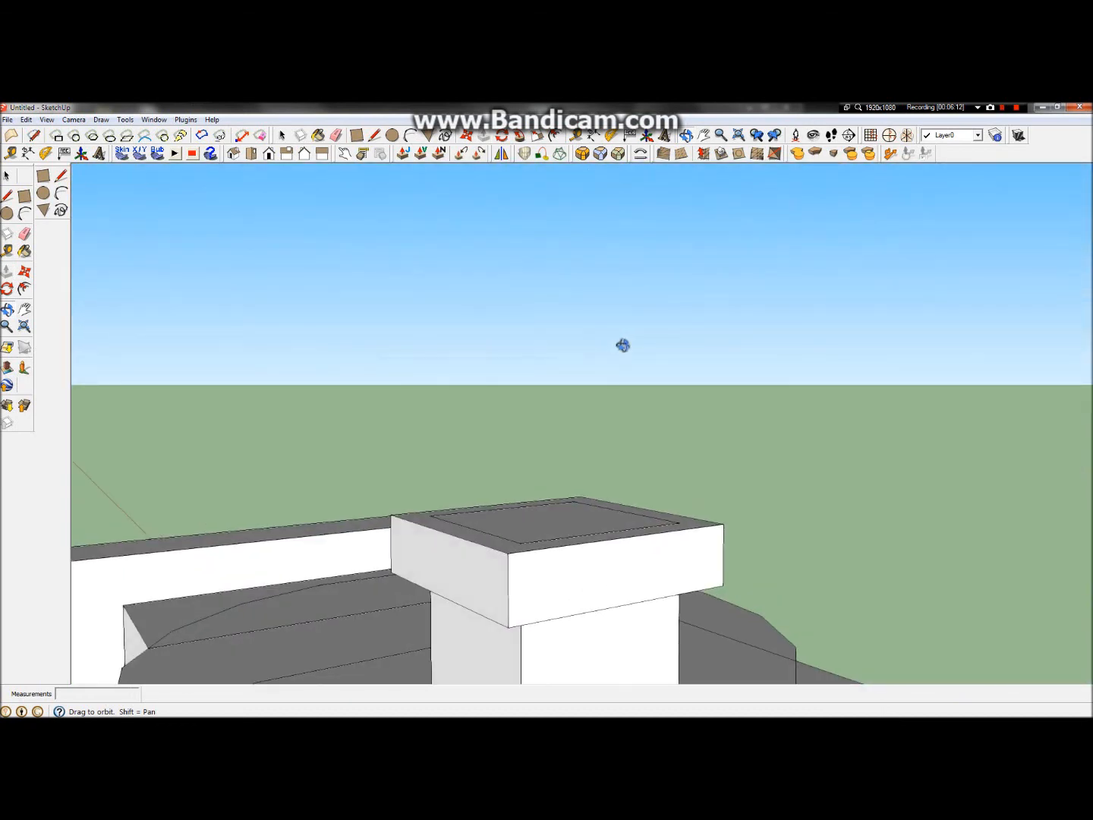
pyautogui.moveTo(558, 573); pyautogui.dragTo(576, 652)
pyautogui.scroll(6, 576, 652)
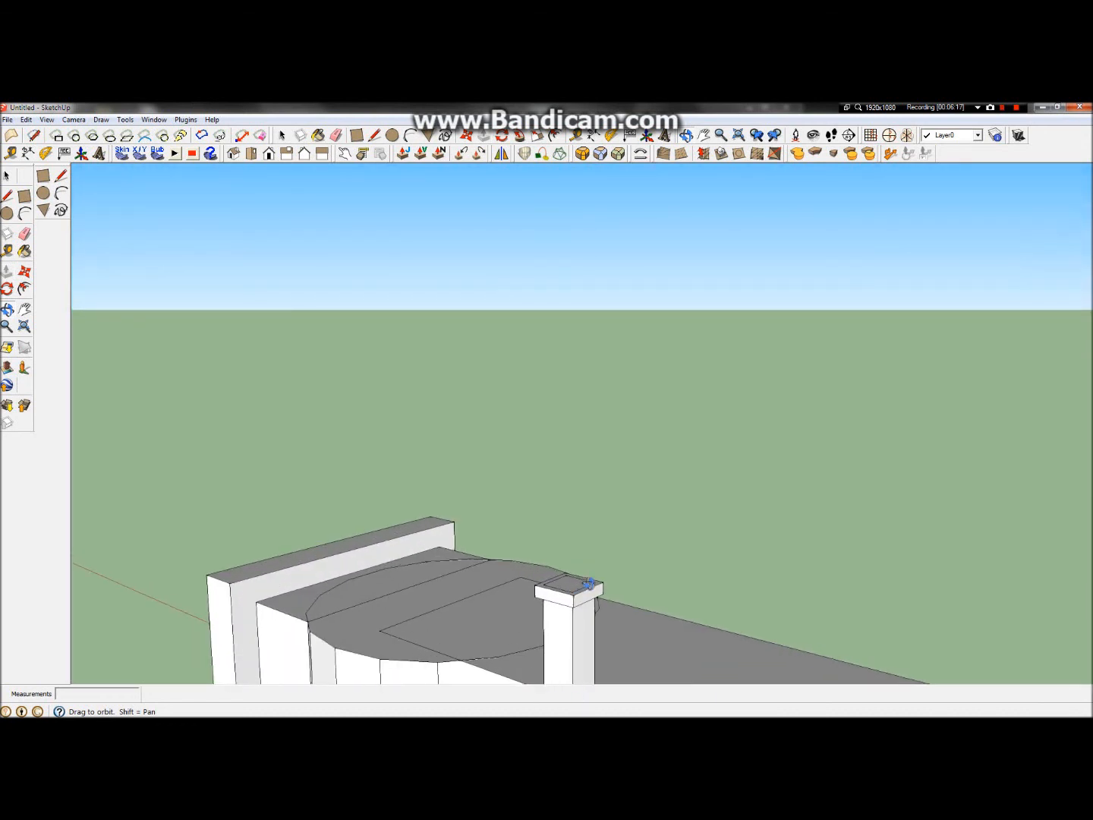
pyautogui.moveTo(576, 595); pyautogui.dragTo(489, 629)
pyautogui.scroll(-4, 489, 630)
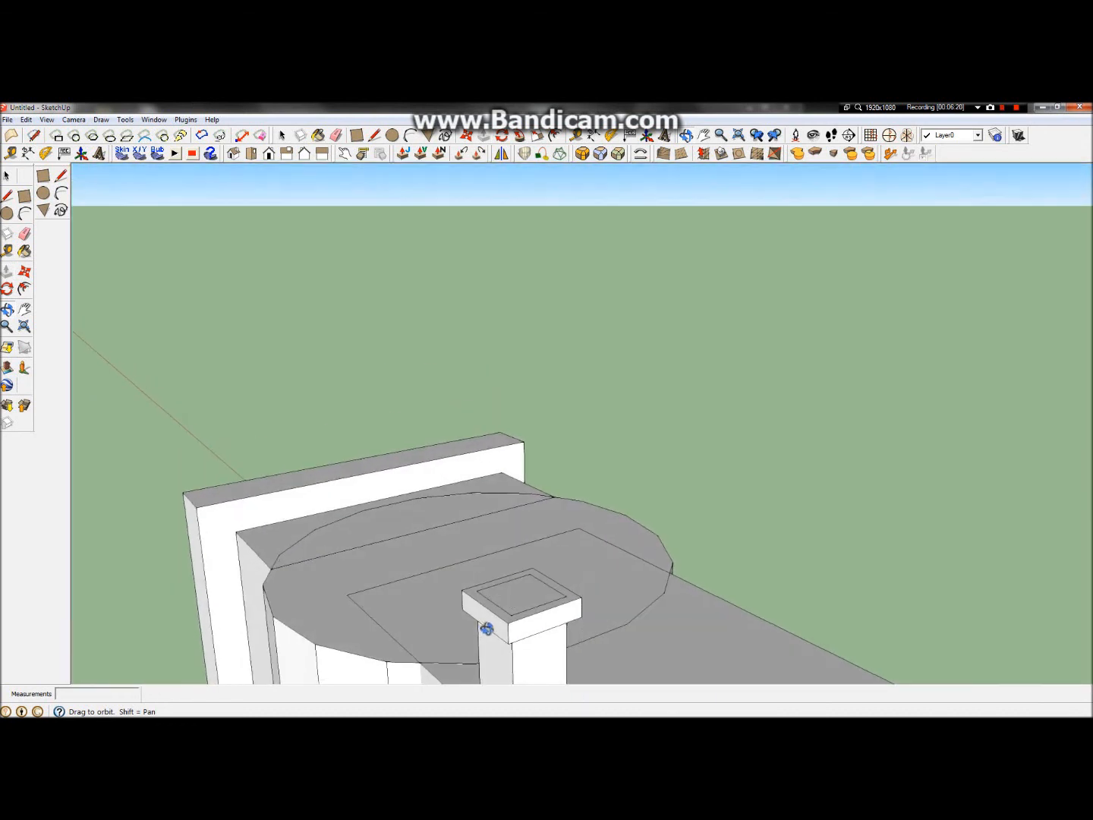
# Compare the column's cap with the lift post in the Delta photo and the Google Earth view, and return to SketchUp
pyautogui.moveTo(570, 104)
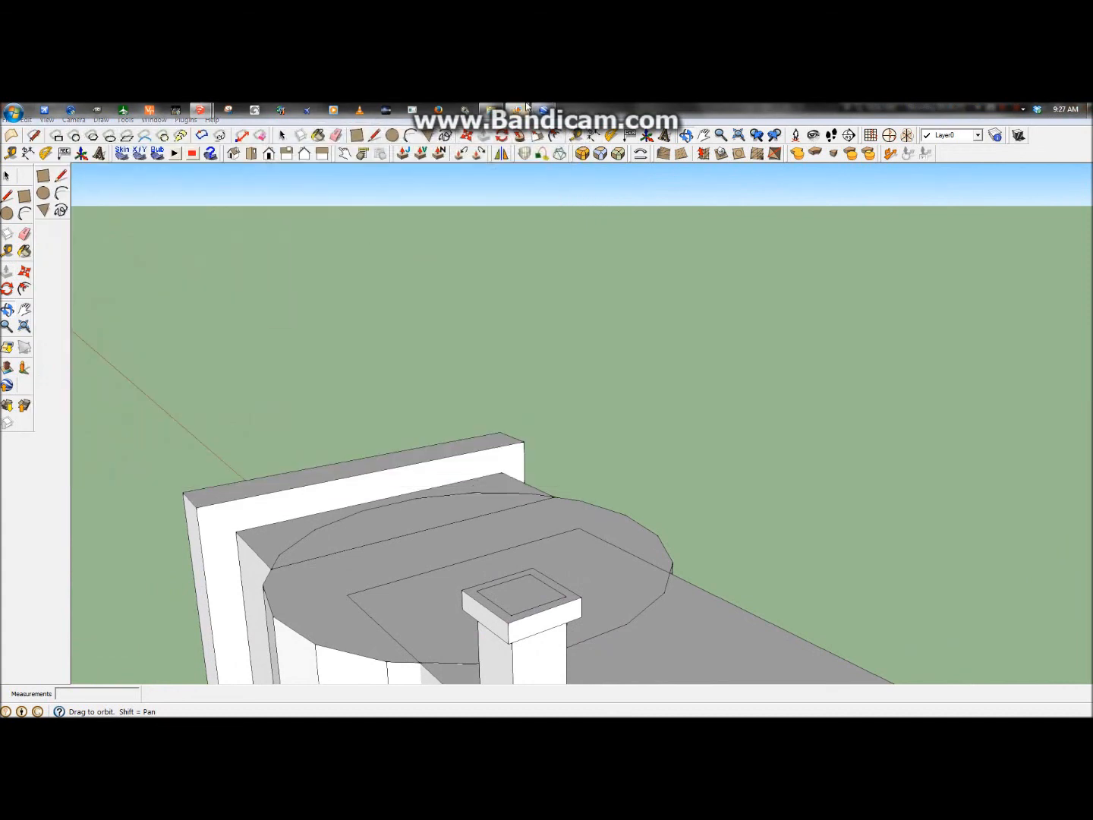
pyautogui.click(526, 107)
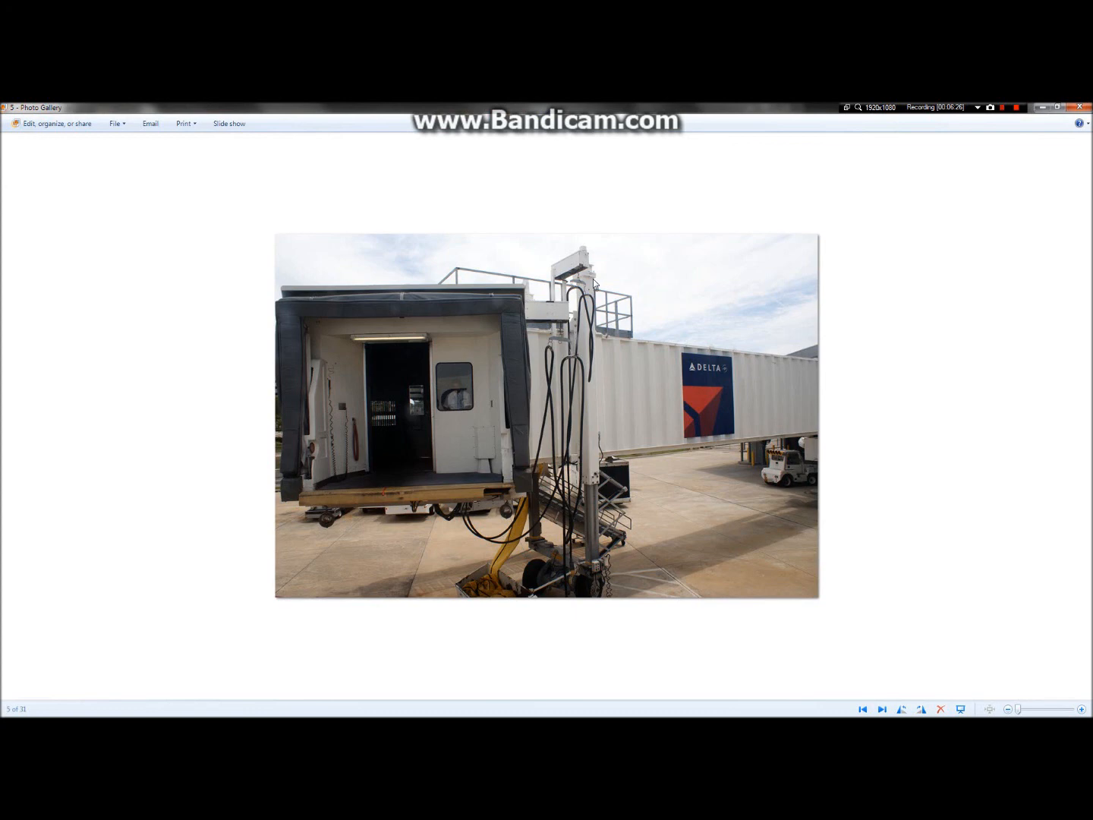
pyautogui.moveTo(551, 106)
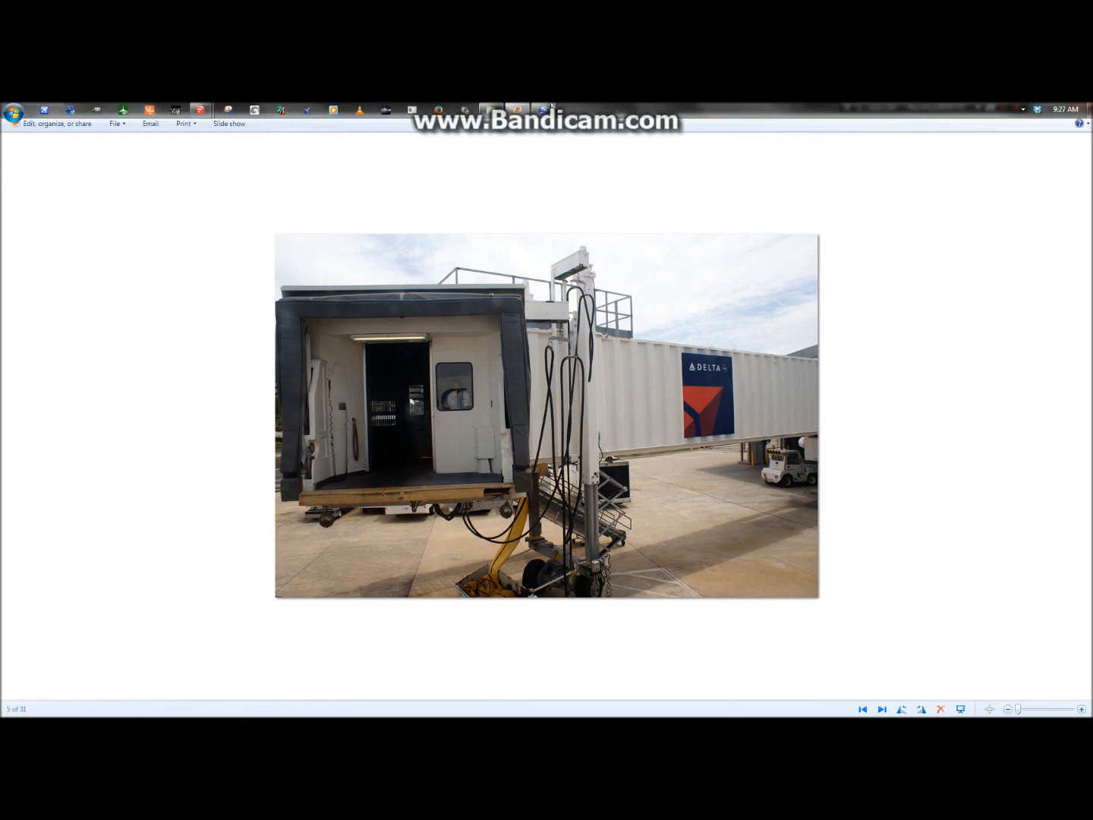
pyautogui.click(564, 195)
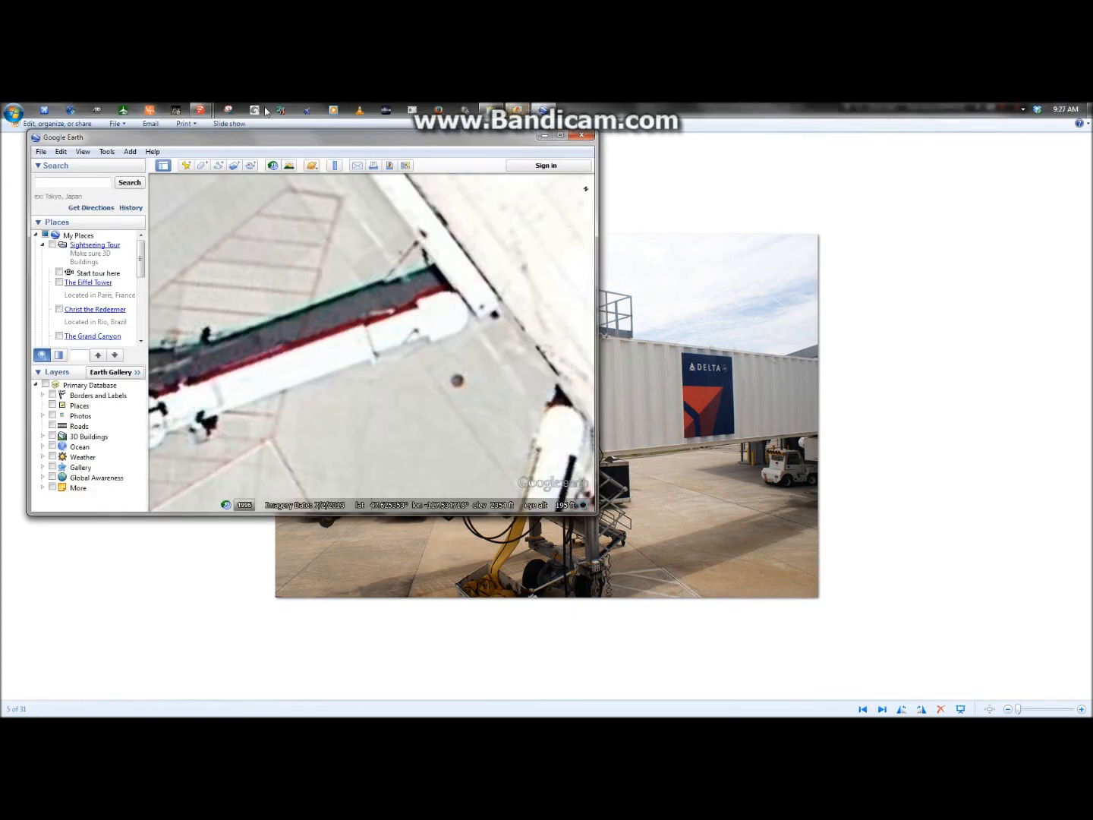
pyautogui.moveTo(220, 111)
pyautogui.click(170, 167)
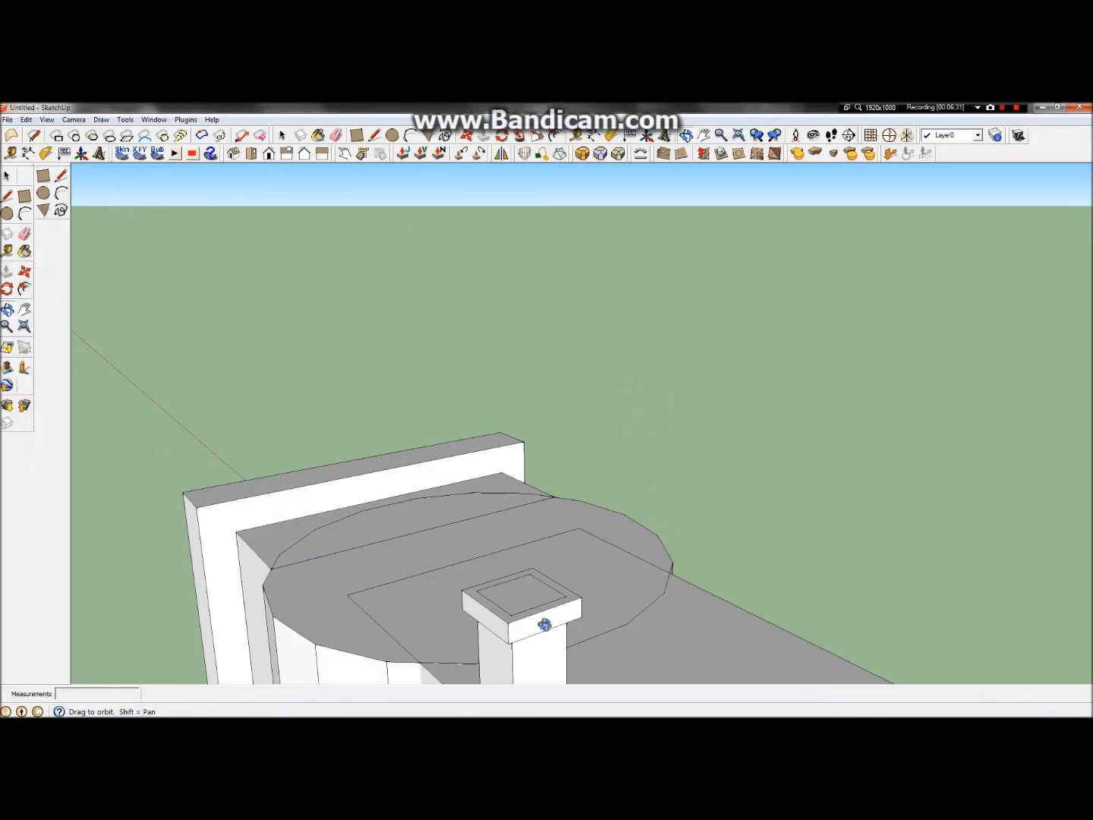
# Extrude the inner square on the column's cap upward by 0.2 m
pyautogui.moveTo(530, 616); pyautogui.dragTo(510, 603)
pyautogui.click(7, 270)
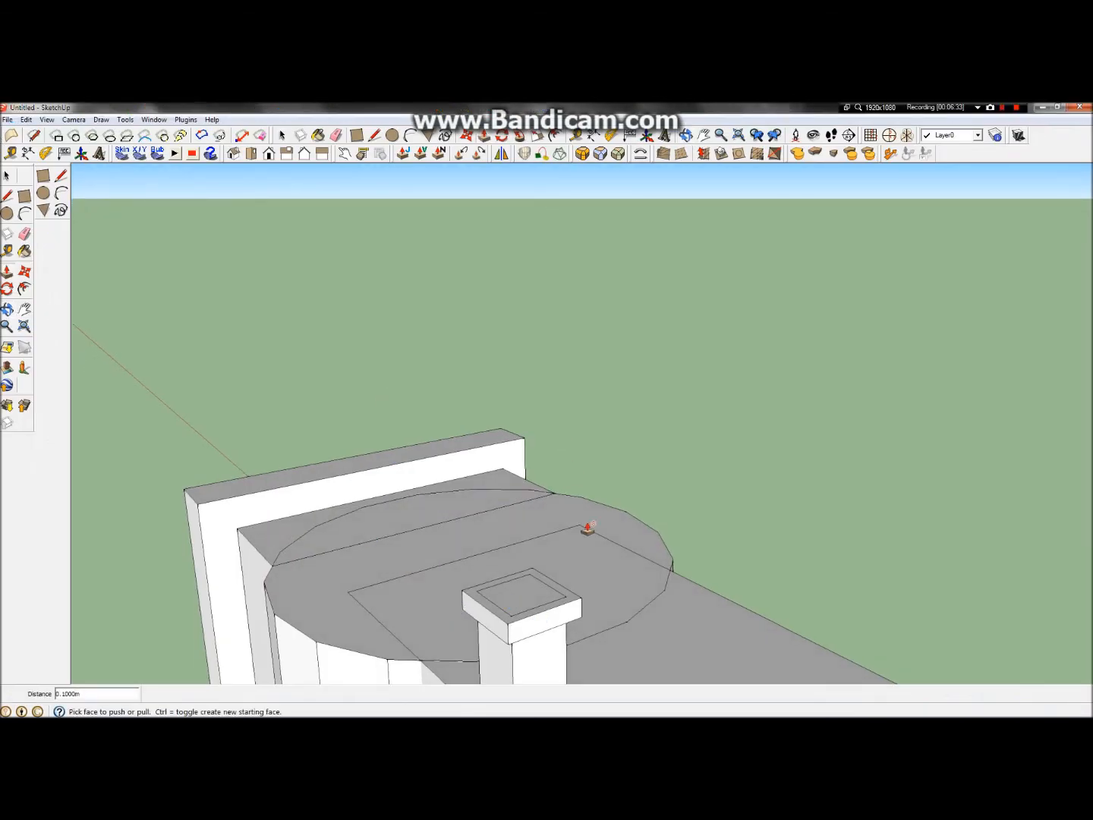
pyautogui.click(522, 592)
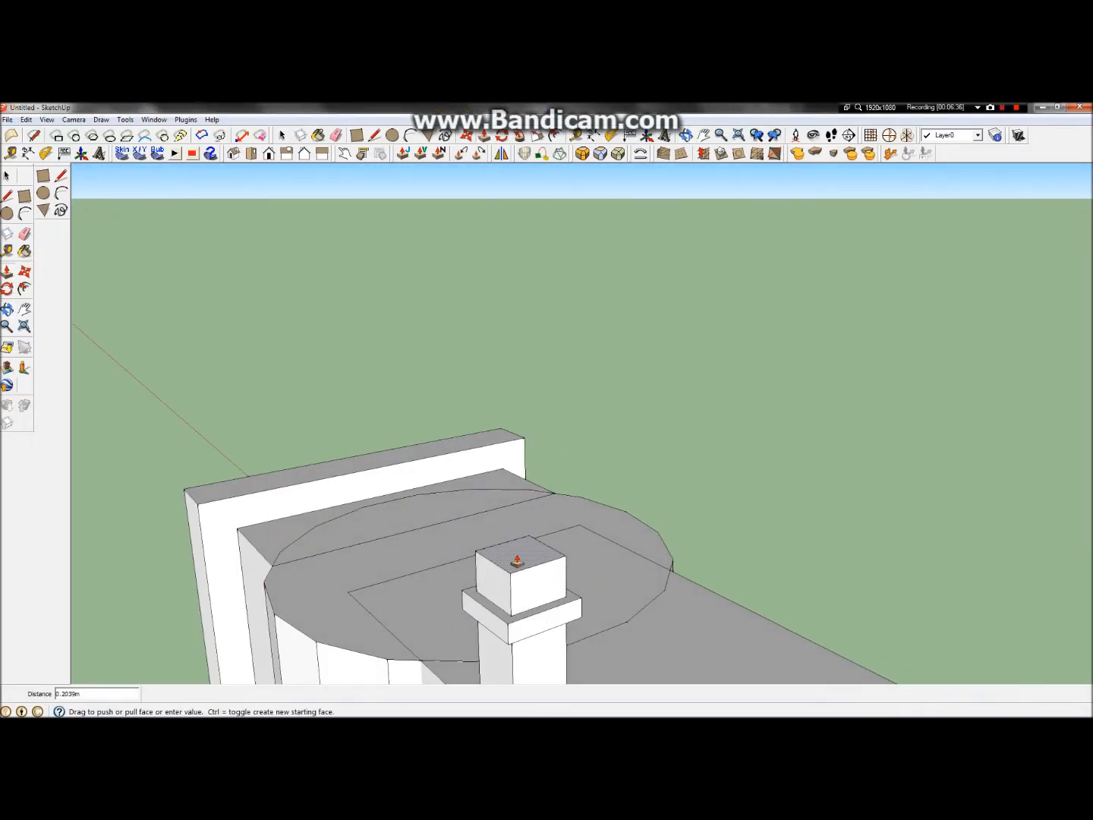
pyautogui.write('.2')
pyautogui.press('Return')
# Draw a diagonal across the top of the raised block and a six-sided circle centred on the diagonal's midpoint
pyautogui.scroll(2, 524, 570)
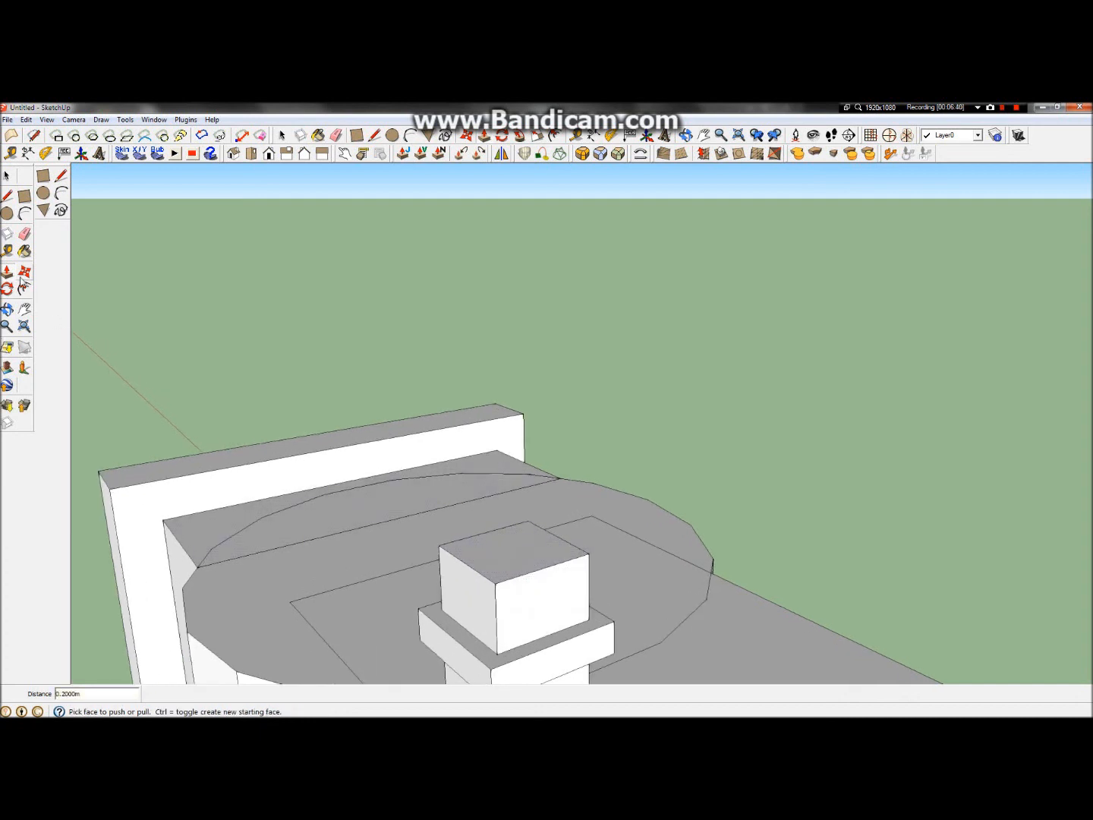
pyautogui.click(7, 195)
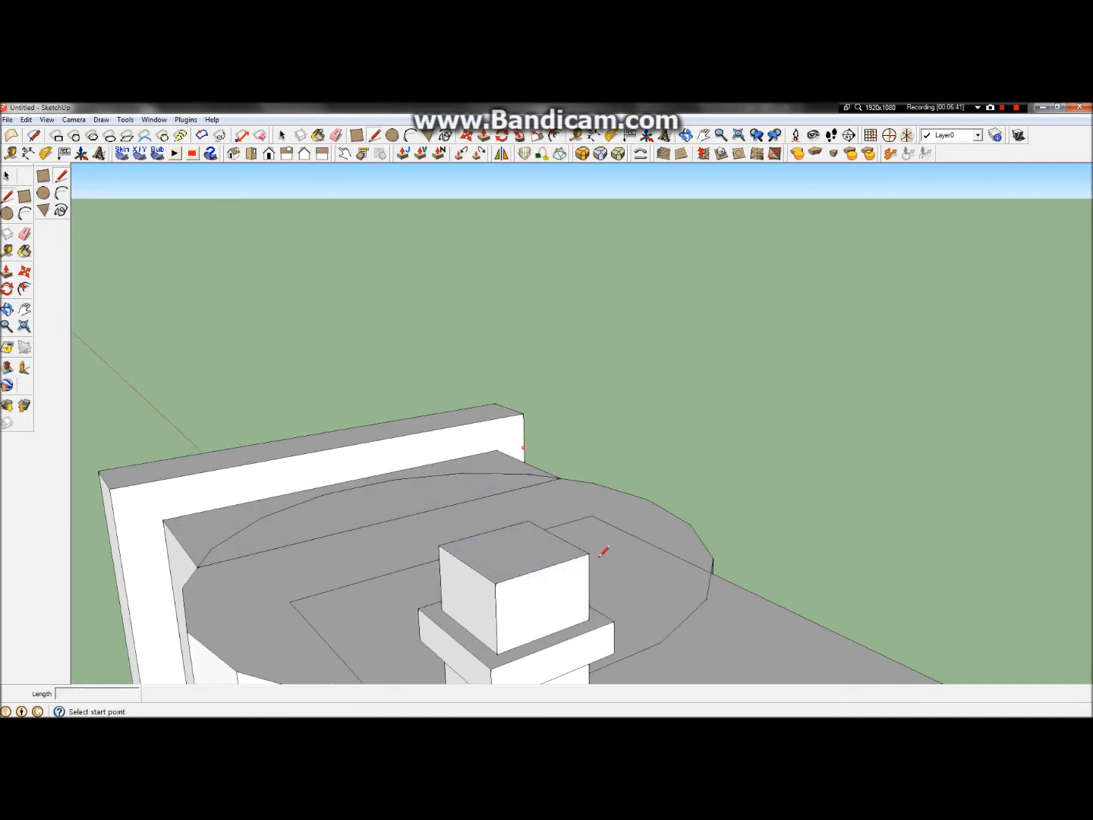
pyautogui.click(495, 584)
pyautogui.click(530, 521)
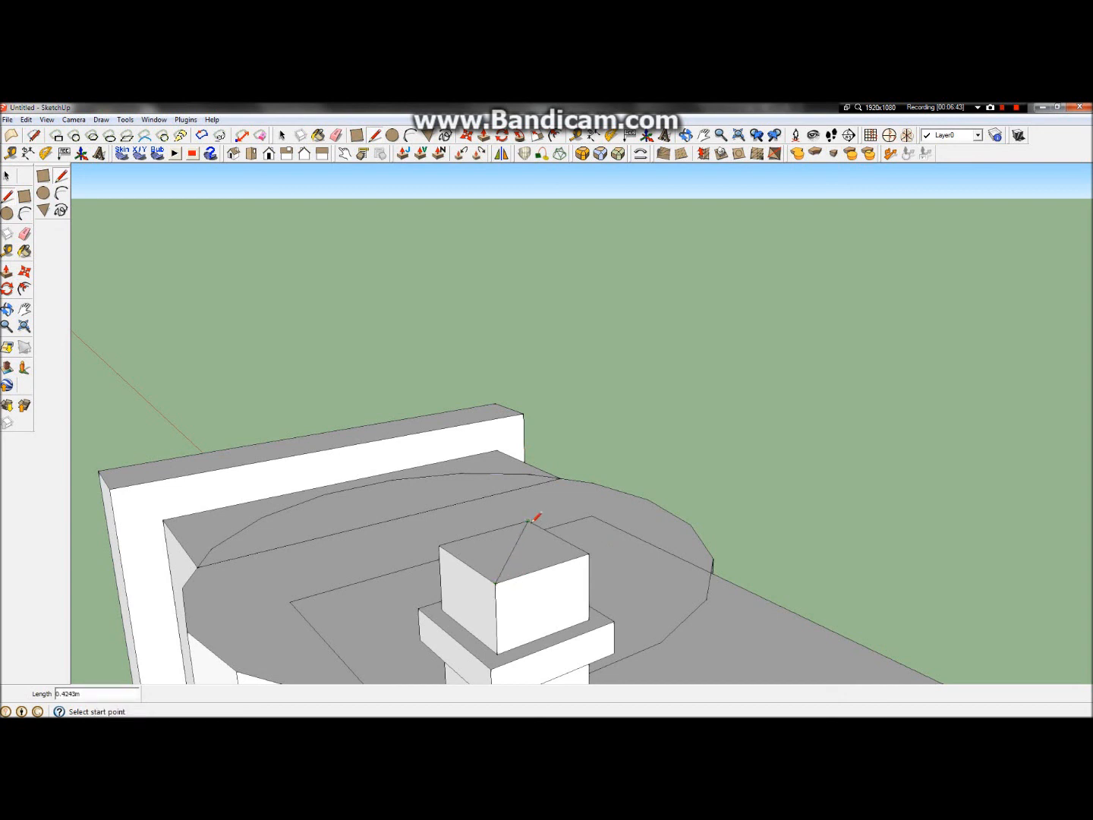
pyautogui.click(44, 194)
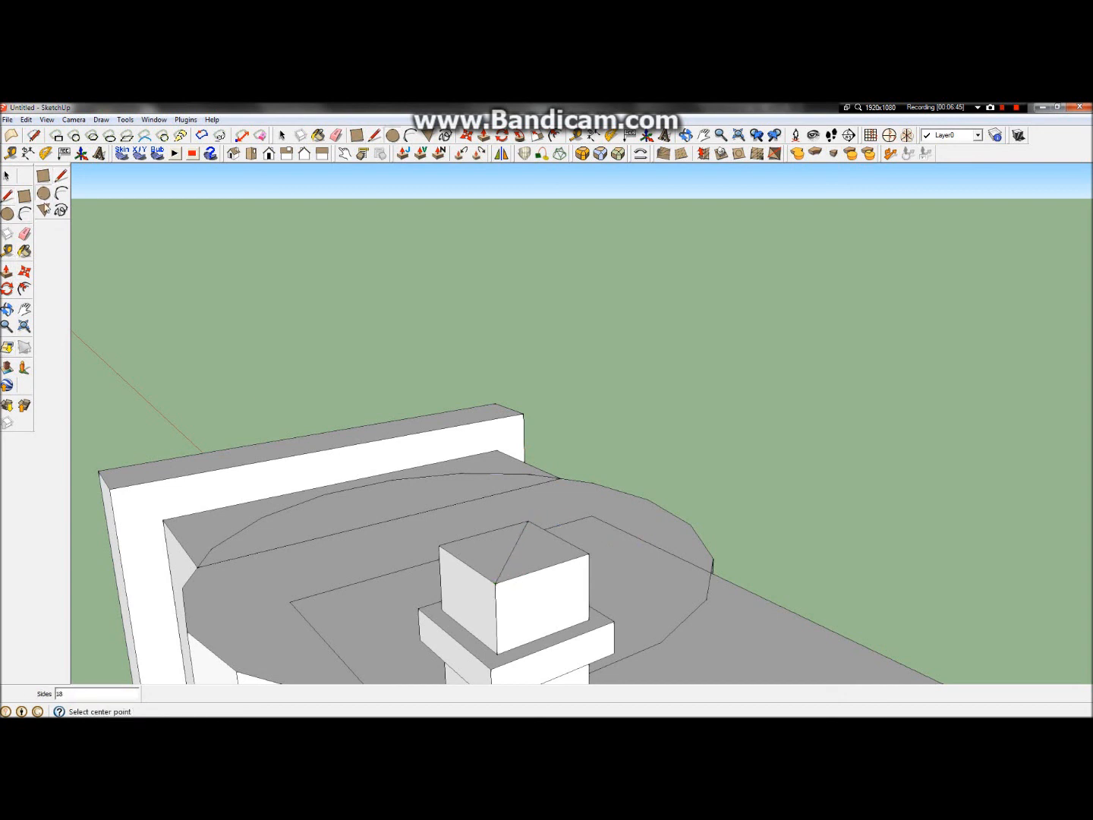
pyautogui.click(513, 548)
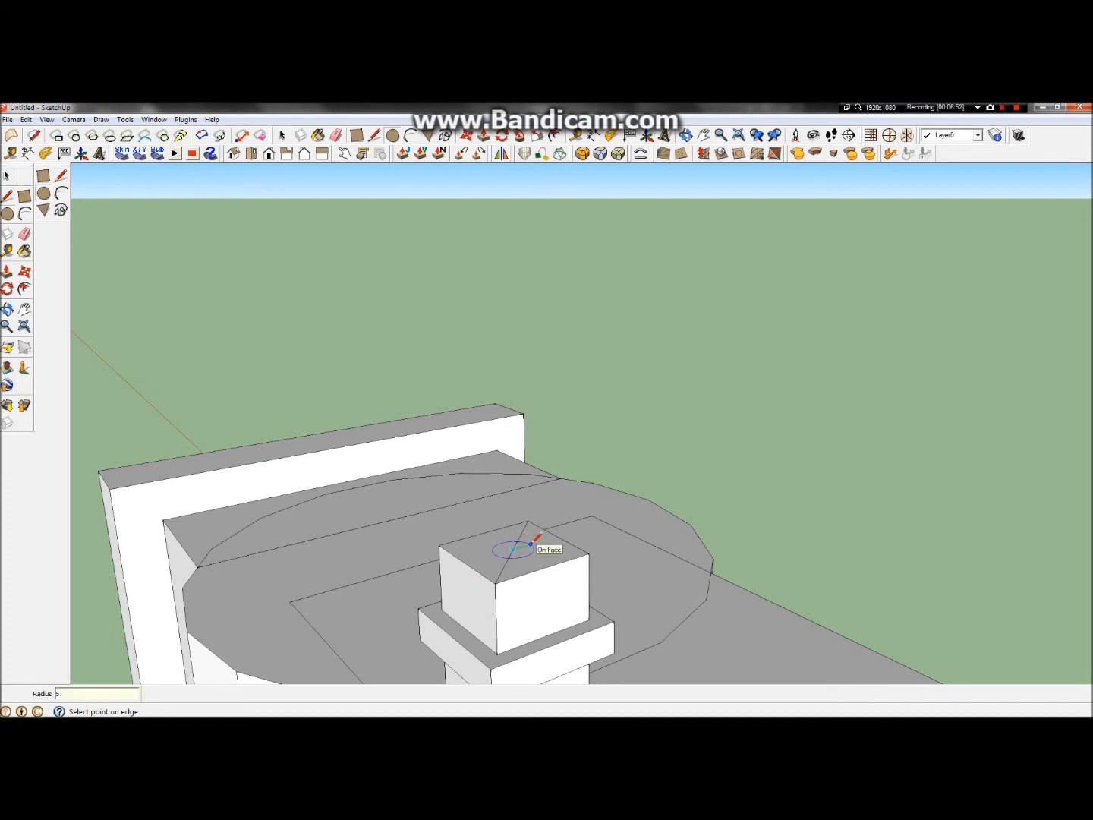
pyautogui.press('Return')
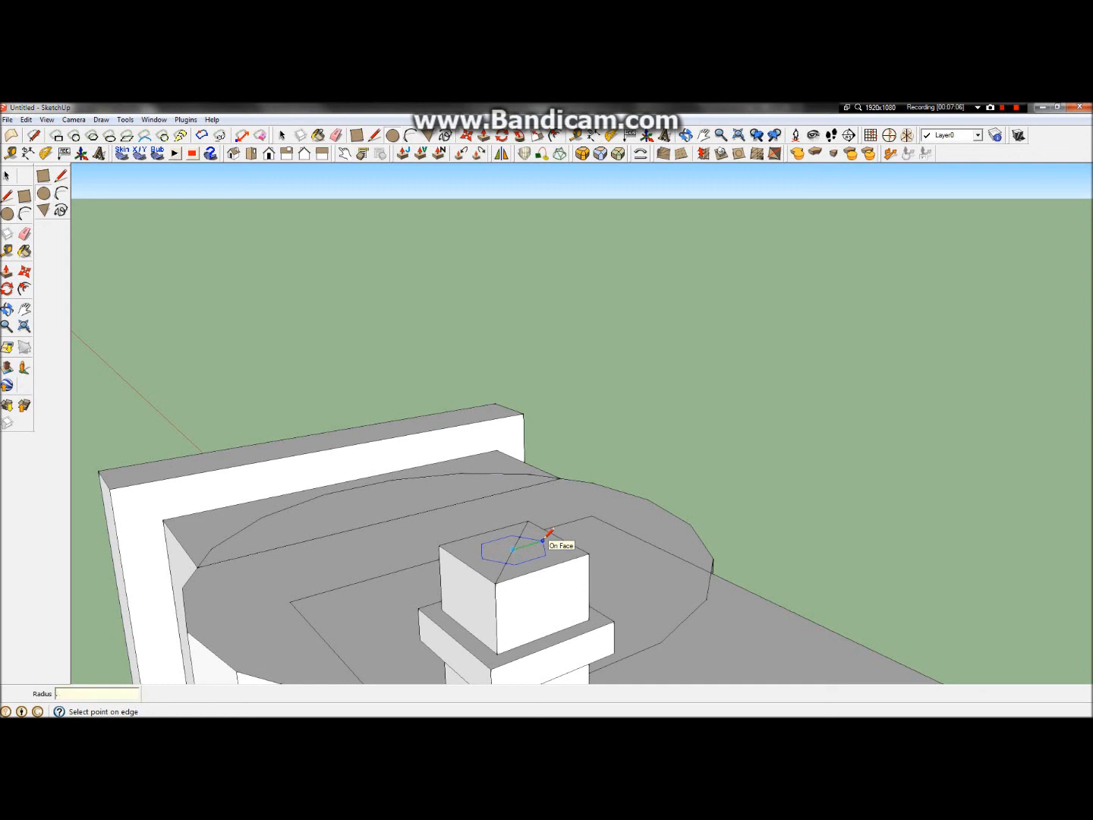
pyautogui.click(548, 534)
# Delete the diagonal's segments inside and outside the six-sided circle on the block's top
pyautogui.click(7, 176)
pyautogui.press('e')
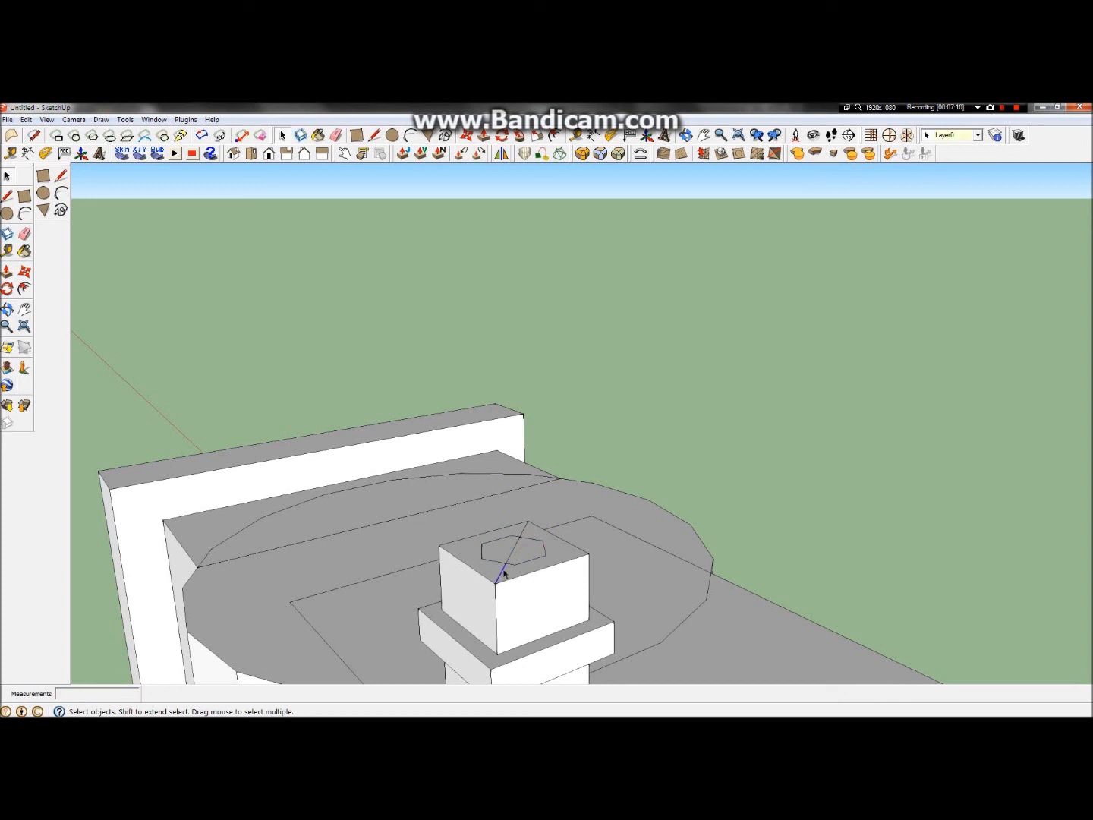
pyautogui.click(498, 573)
pyautogui.click(512, 550)
pyautogui.press('Delete')
pyautogui.click(523, 529)
pyautogui.press('Delete')
# Extrude the six-sided face upward by 0.4 m to form a post on the block
pyautogui.click(7, 269)
pyautogui.moveTo(515, 549); pyautogui.dragTo(516, 393)
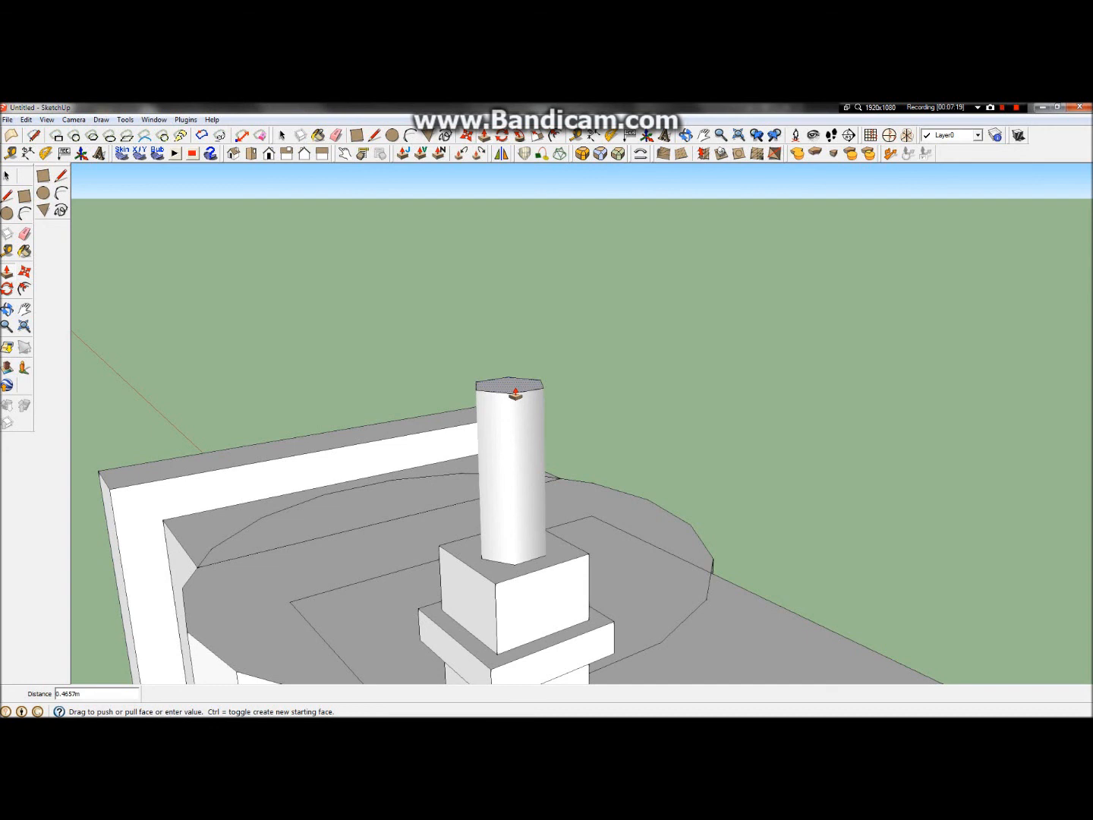
pyautogui.scroll(-2, 515, 393)
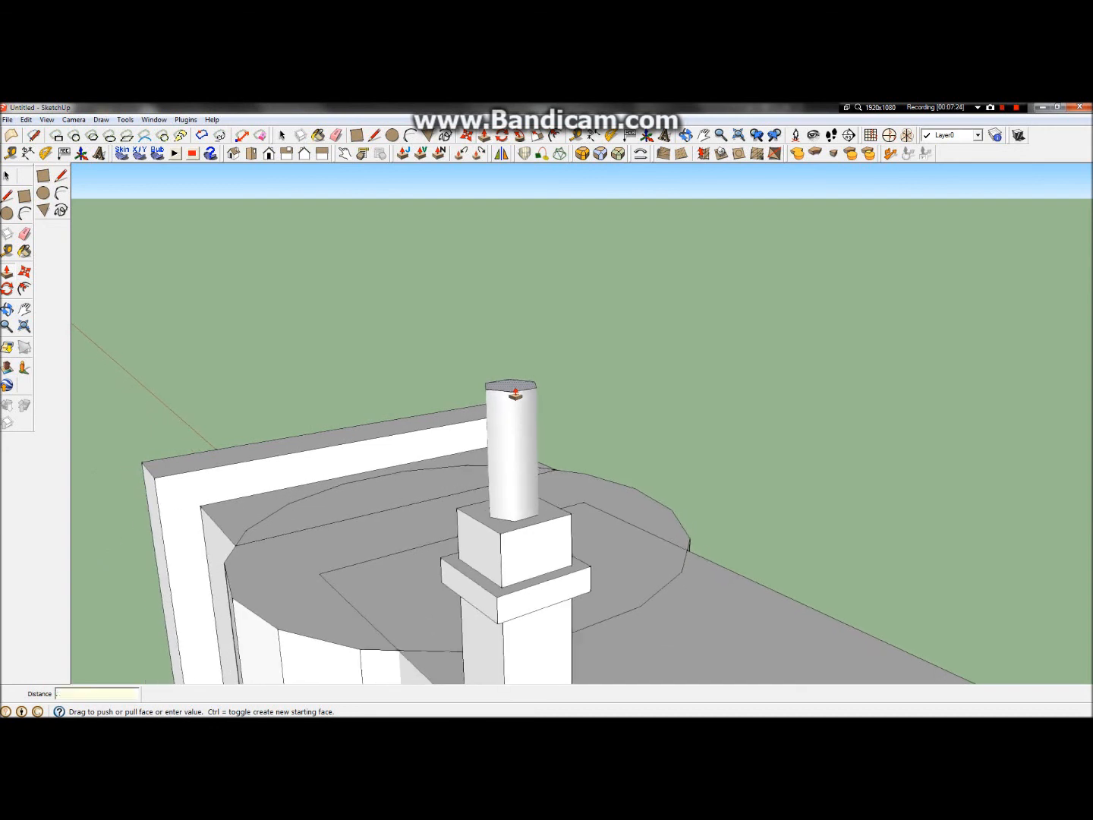
pyautogui.press('Return')
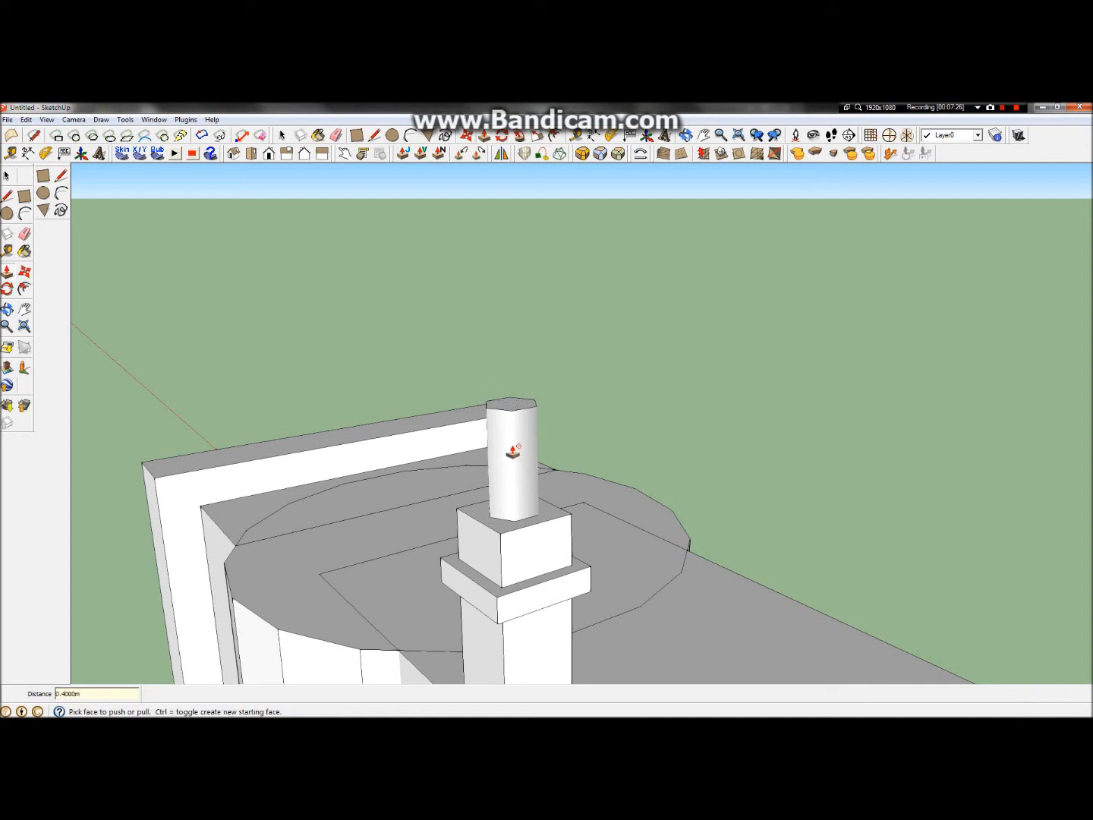
# Make the six-sided post a component named Support_Piece_1
pyautogui.scroll(2, 515, 454)
pyautogui.click(7, 176)
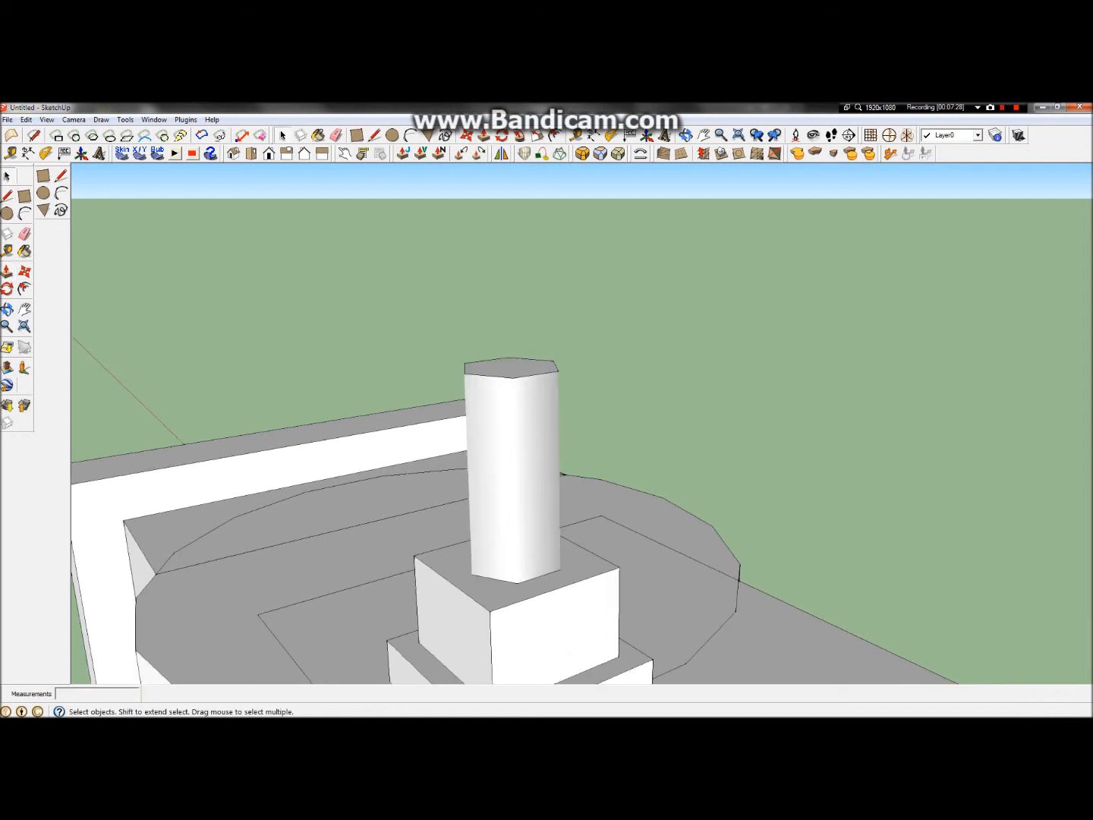
pyautogui.click(7, 309)
pyautogui.moveTo(282, 392); pyautogui.dragTo(474, 365)
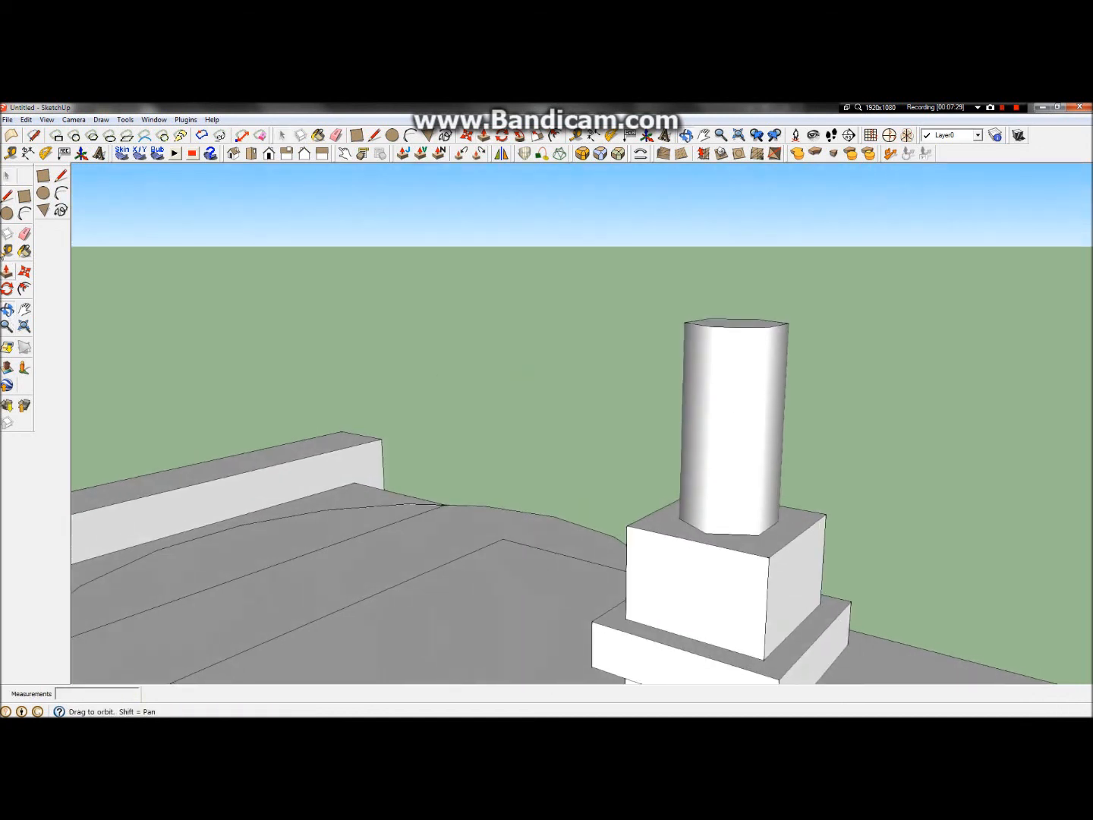
pyautogui.click(7, 175)
pyautogui.moveTo(504, 313); pyautogui.dragTo(521, 321)
pyautogui.rightClick(742, 426)
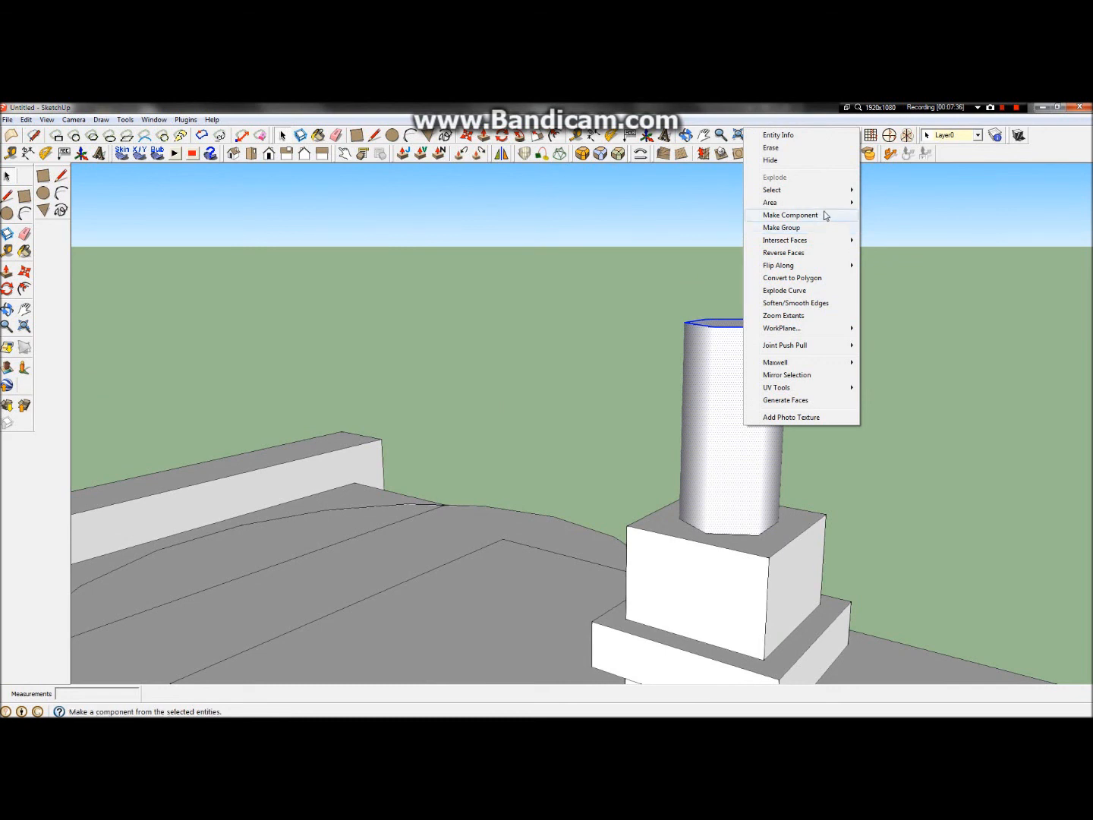
pyautogui.click(827, 217)
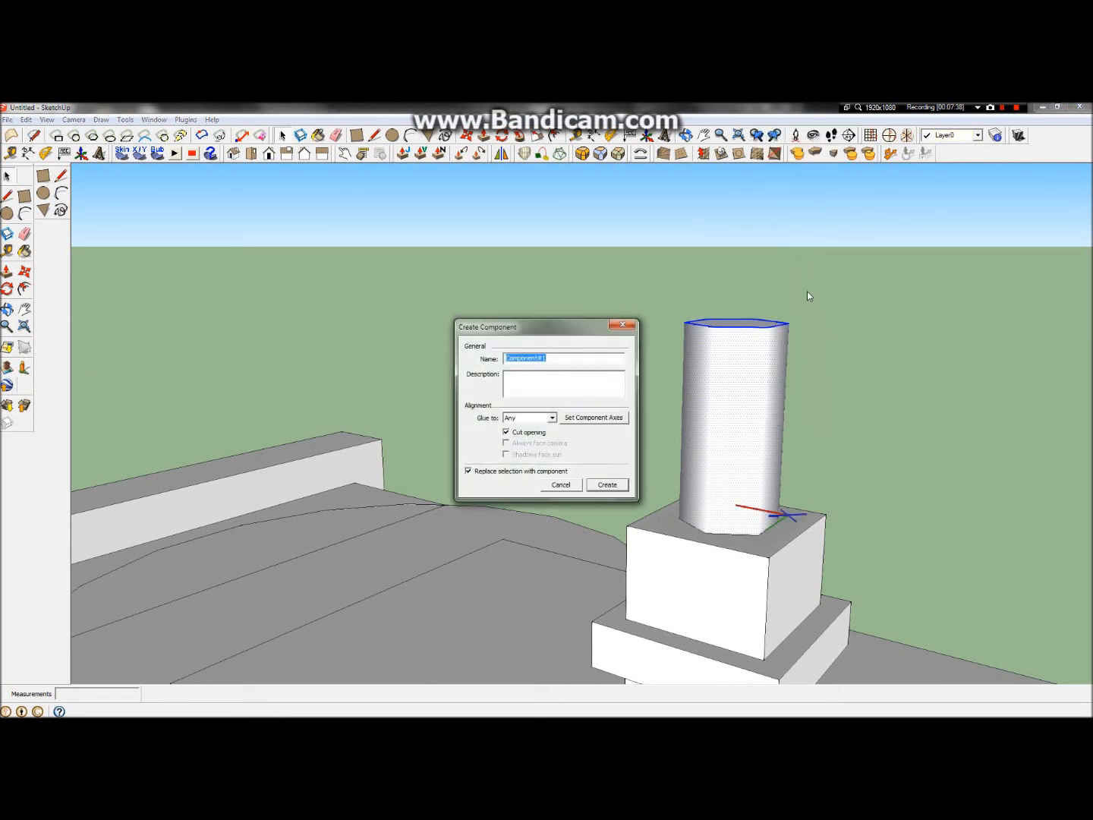
pyautogui.write('Support_Piece_1')
pyautogui.click(608, 485)
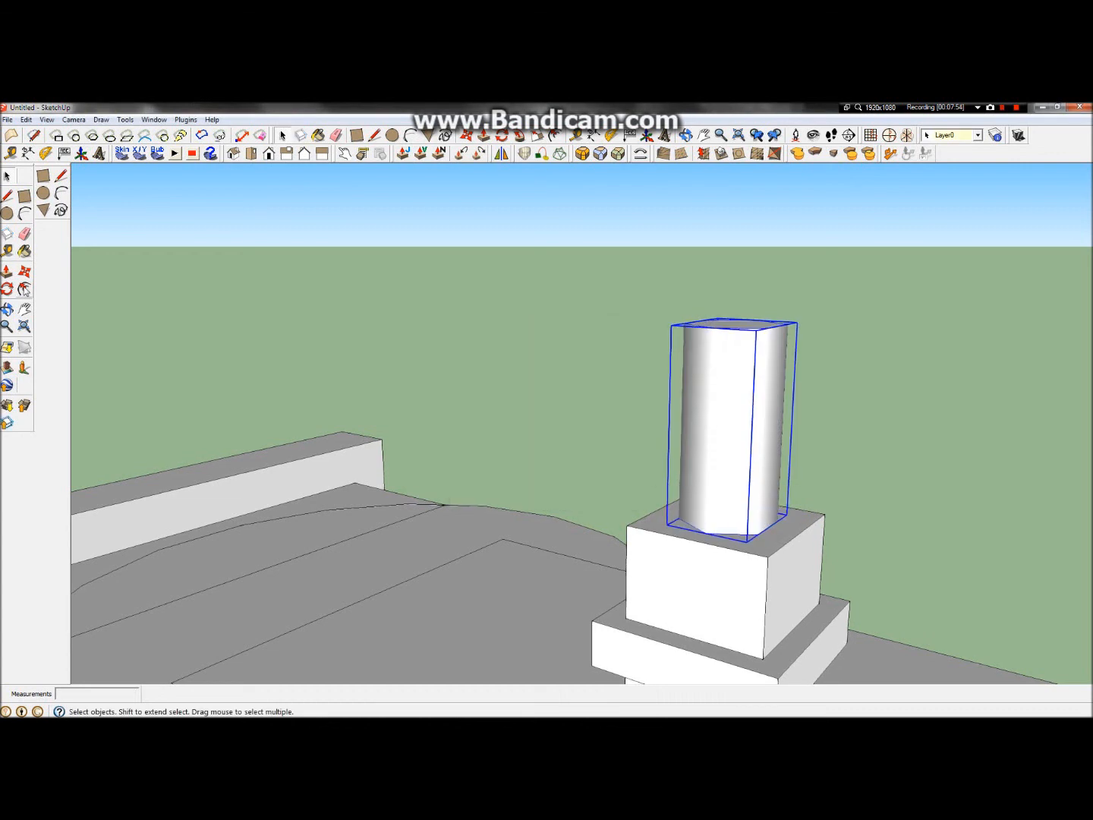
# Set the soften edges angle of the six-sided post component to 0 degrees
pyautogui.rightClick(741, 353)
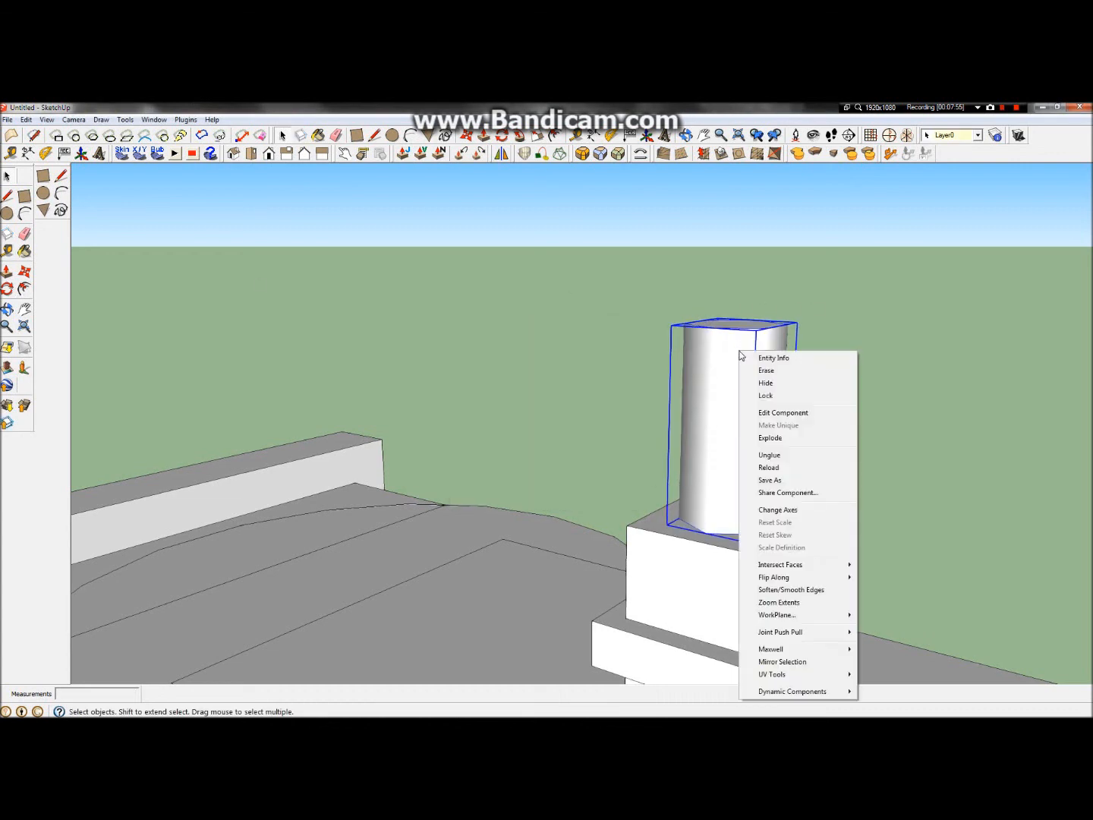
pyautogui.click(816, 596)
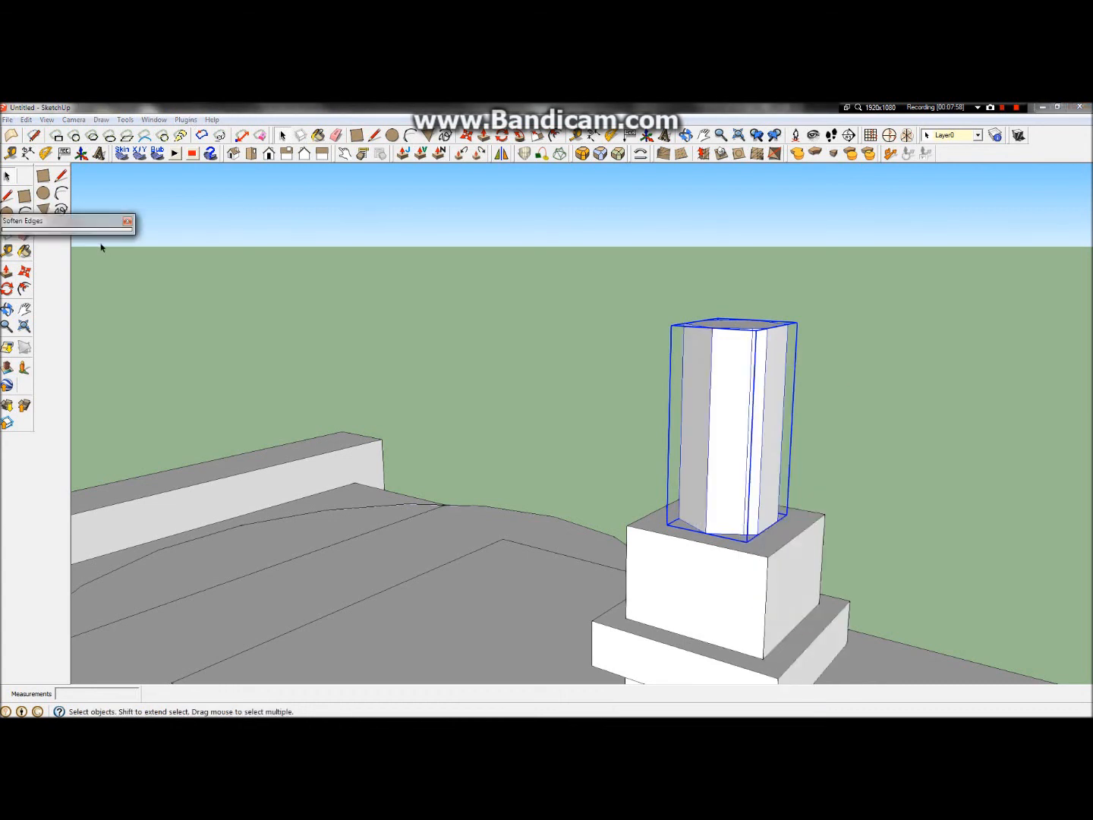
pyautogui.moveTo(86, 233); pyautogui.dragTo(96, 304)
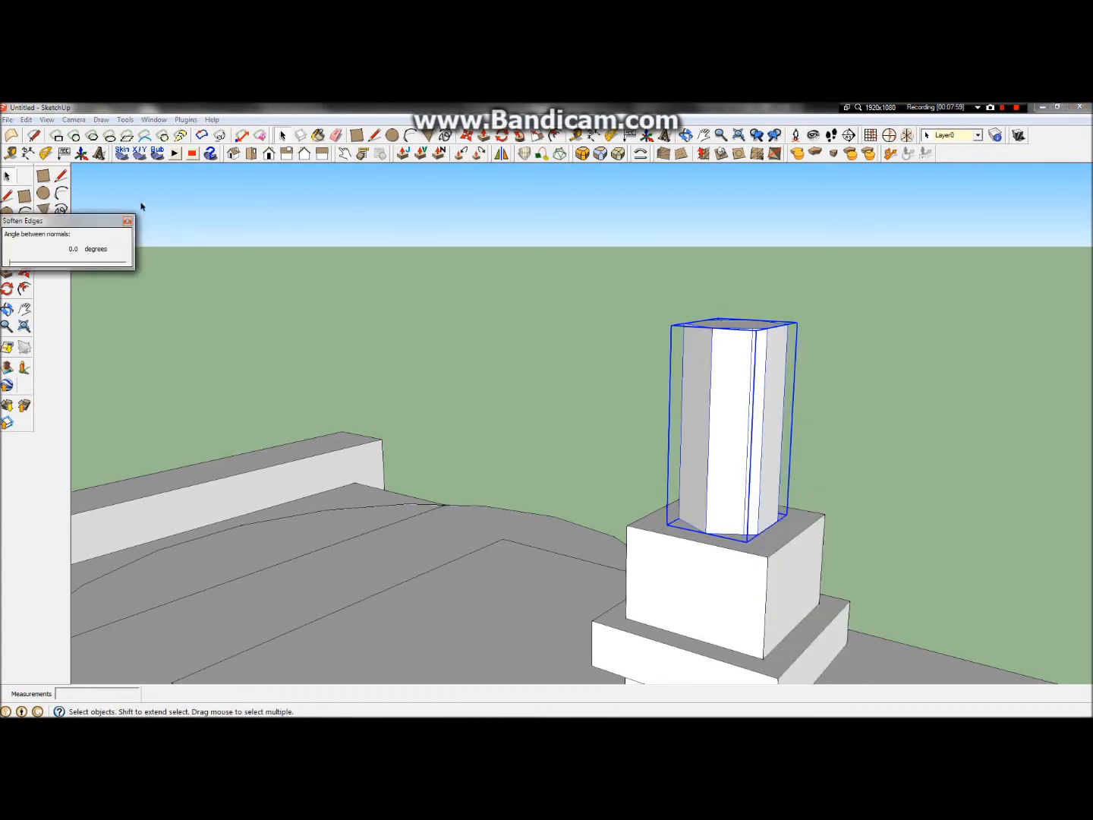
pyautogui.click(126, 221)
pyautogui.click(455, 285)
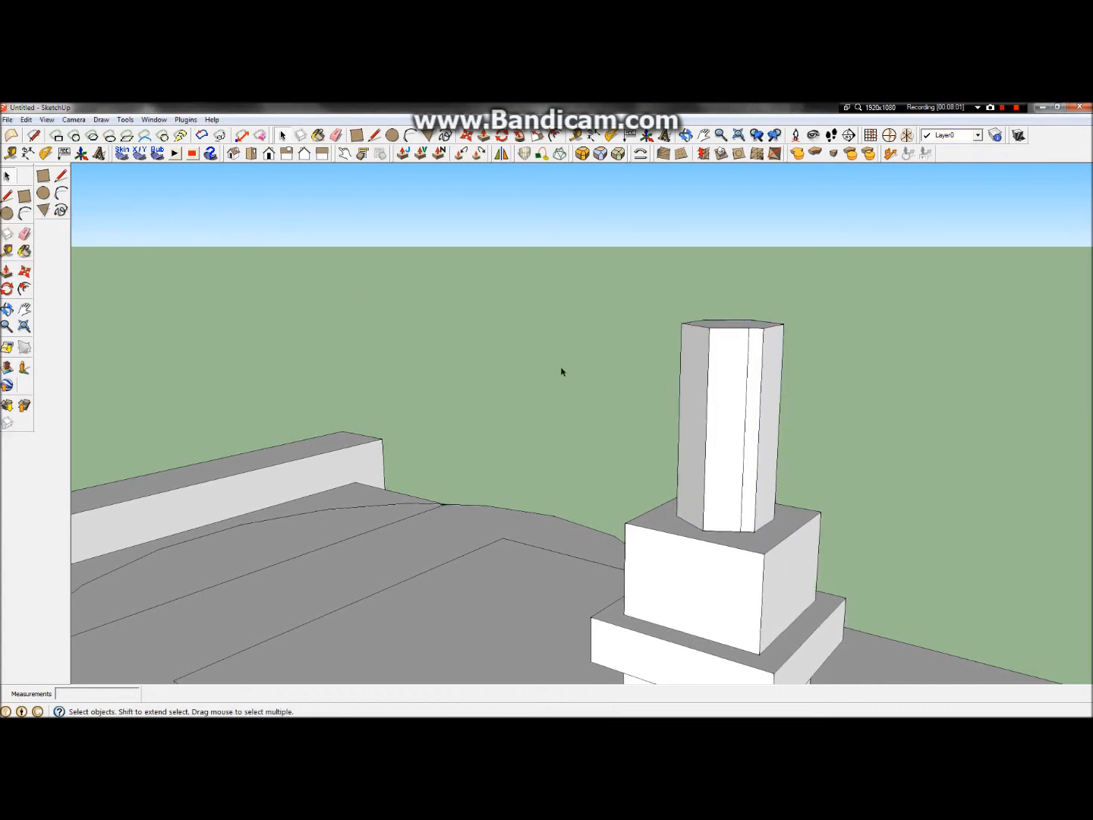
# Make the lift column with its cap and top block, leaving out the six-sided post, a component named Support_Piece_2
pyautogui.click(7, 310)
pyautogui.moveTo(721, 503); pyautogui.dragTo(683, 362)
pyautogui.click(7, 176)
pyautogui.moveTo(839, 290); pyautogui.dragTo(540, 210)
pyautogui.click(622, 233)
pyautogui.moveTo(678, 177); pyautogui.dragTo(676, 486, button='middle')
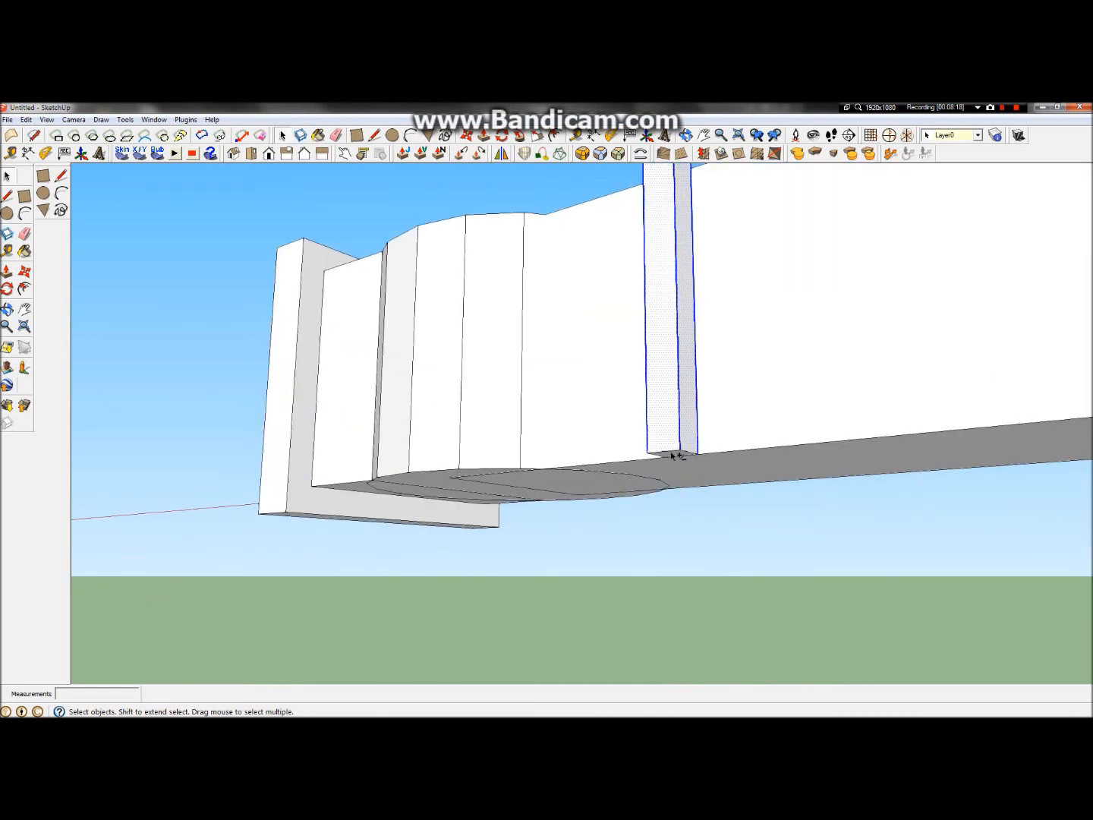
pyautogui.keyDown('shift'); pyautogui.tripleClick(674, 456); pyautogui.keyUp('shift')
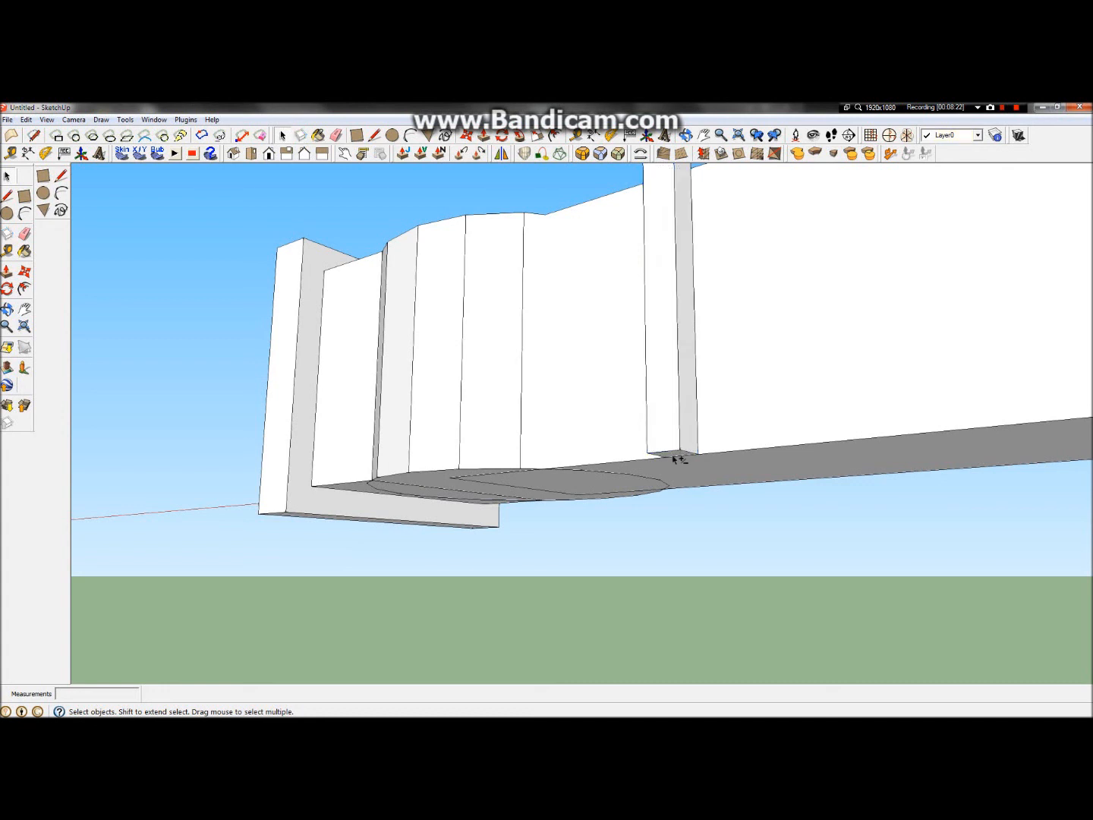
pyautogui.click(678, 458)
pyautogui.scroll(-3, 675, 456)
pyautogui.moveTo(715, 286); pyautogui.dragTo(633, 248)
pyautogui.scroll(4, 670, 235)
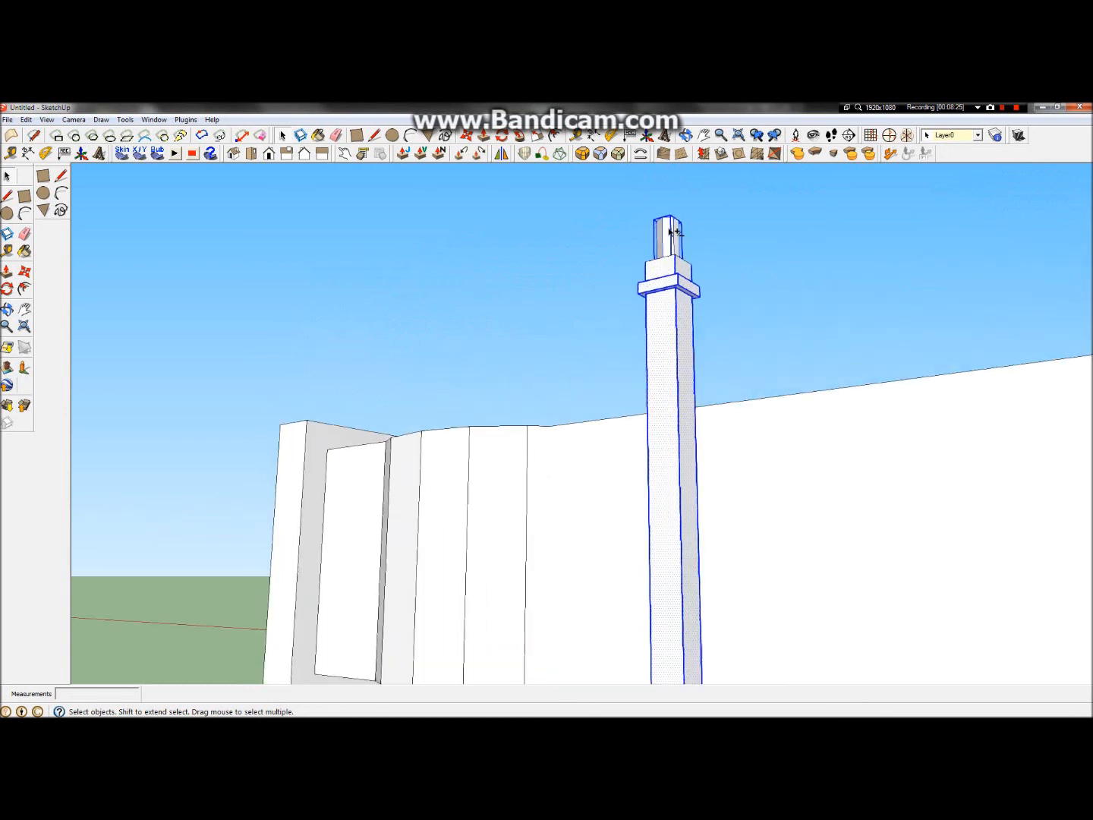
pyautogui.rightClick(666, 320)
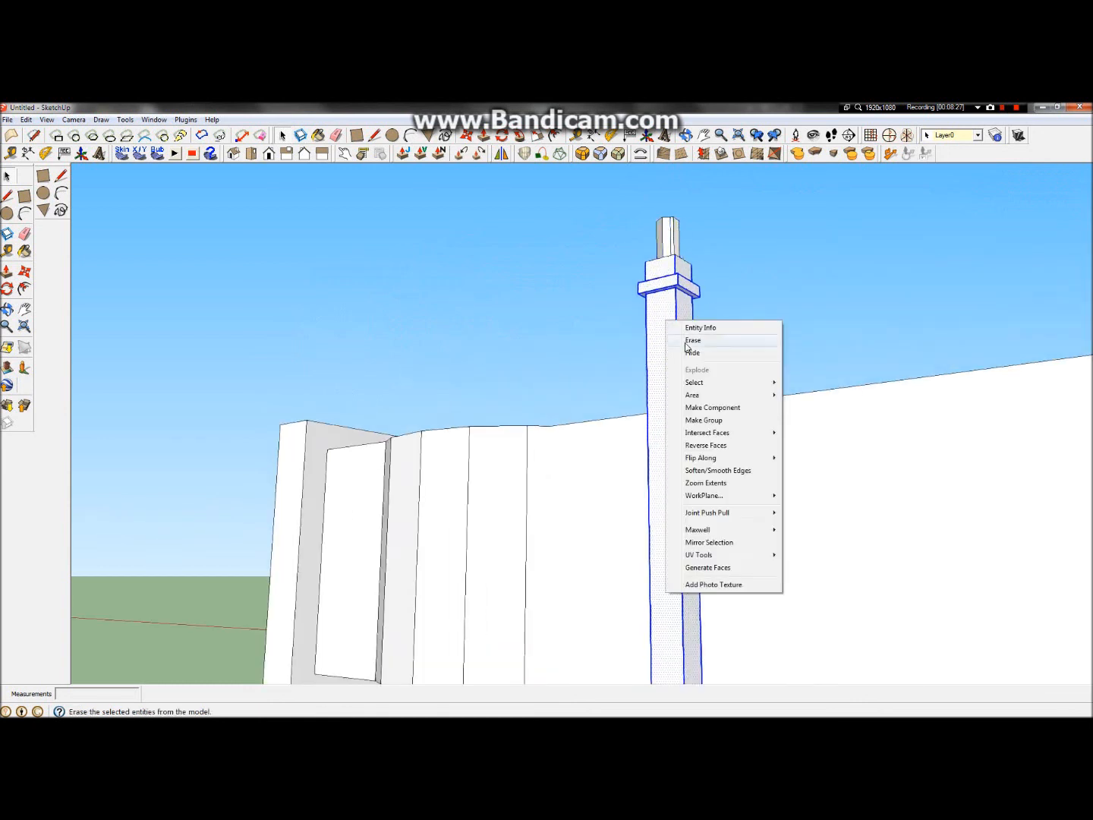
pyautogui.moveTo(666, 355); pyautogui.dragTo(698, 520, button='middle')
pyautogui.scroll(4, 681, 448)
pyautogui.moveTo(680, 449); pyautogui.dragTo(649, 358, button='middle')
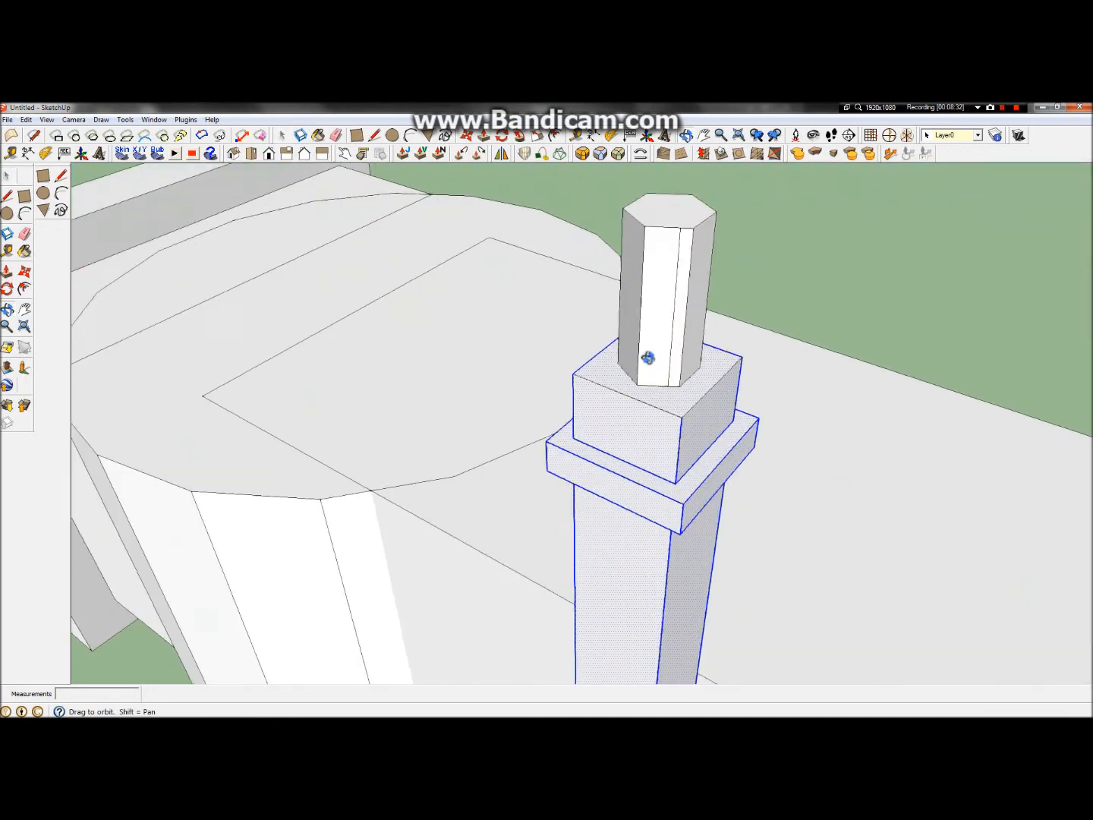
pyautogui.scroll(1, 648, 359)
pyautogui.click(6, 177)
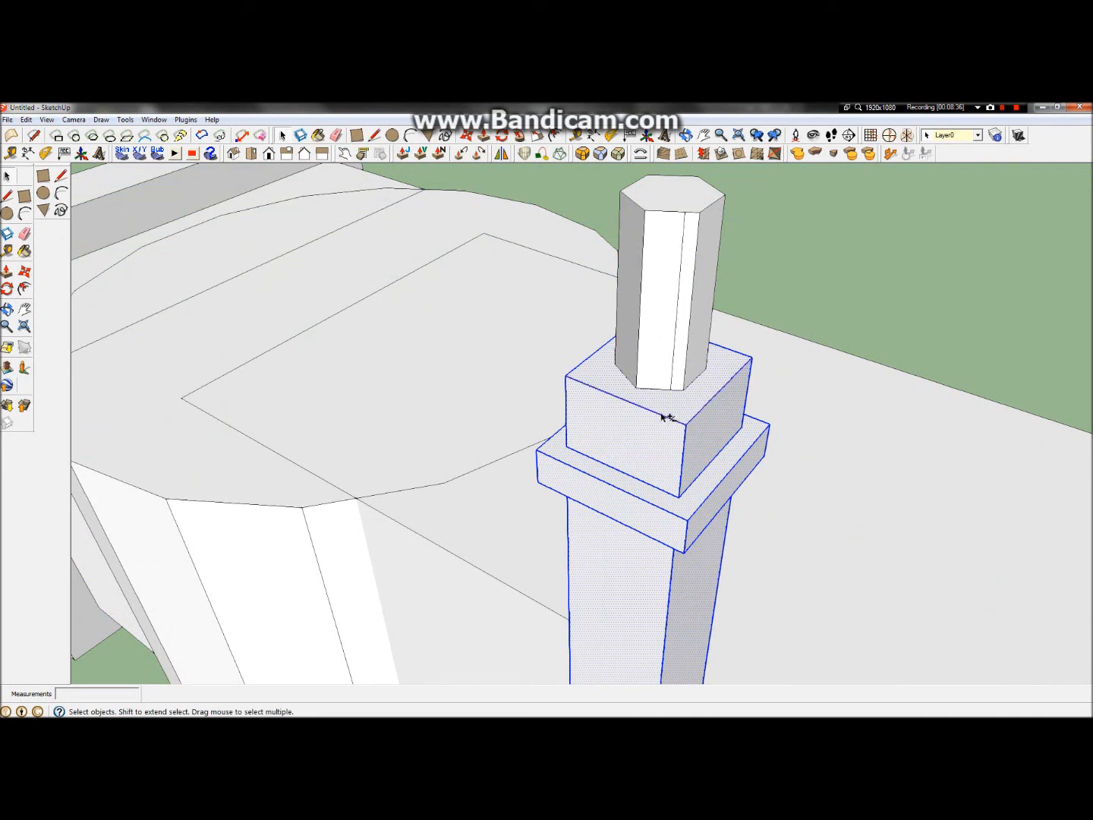
pyautogui.rightClick(661, 416)
pyautogui.click(721, 500)
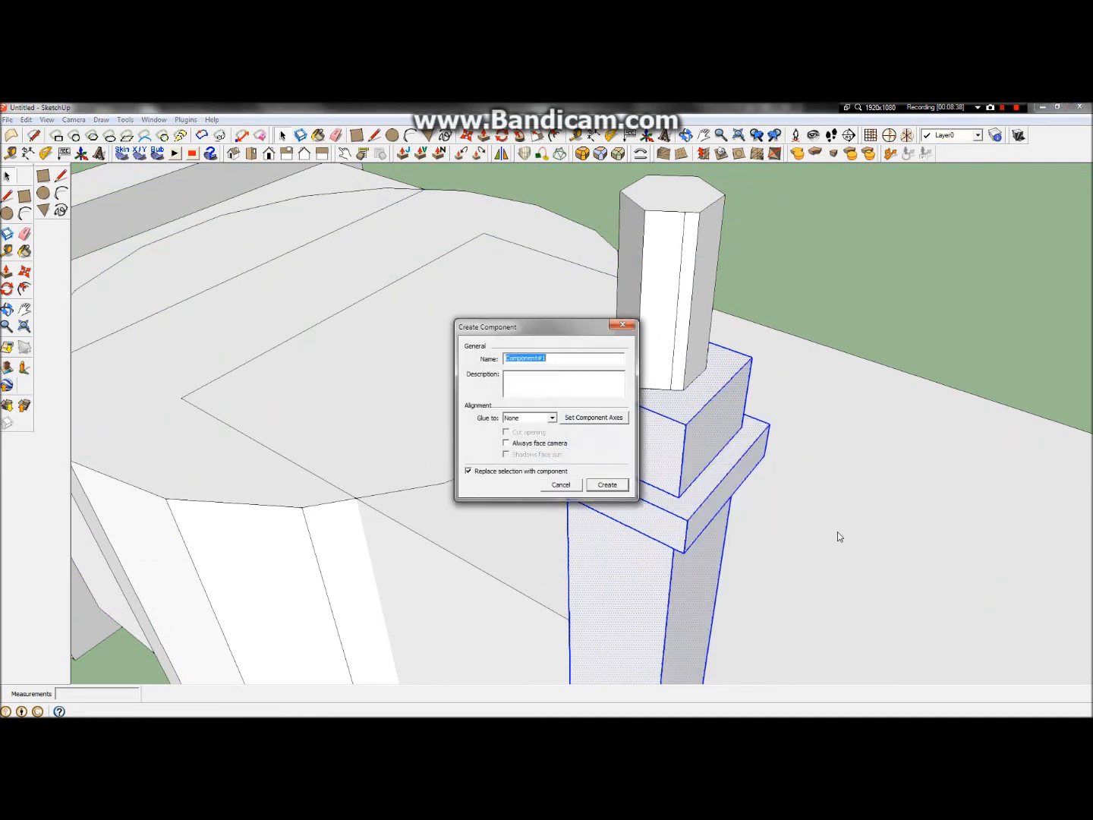
pyautogui.write('Support_Piece_2')
pyautogui.click(607, 485)
pyautogui.scroll(-5, 720, 365)
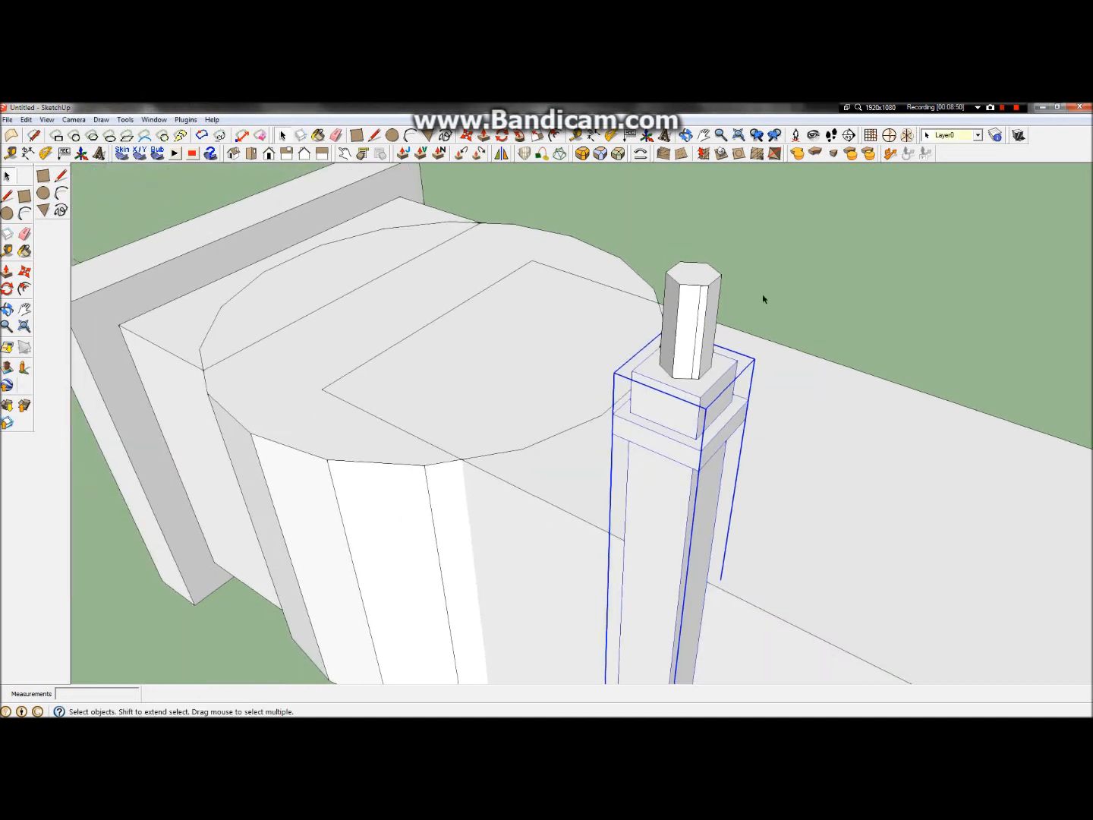
pyautogui.click(871, 295)
# Examine the lower end of the lift column in the Photo Gallery reference photo, and return to the SketchUp model
pyautogui.scroll(-2, 722, 366)
pyautogui.scroll(-4, 797, 398)
pyautogui.scroll(2, 763, 523)
pyautogui.scroll(1, 771, 523)
pyautogui.moveTo(604, 106)
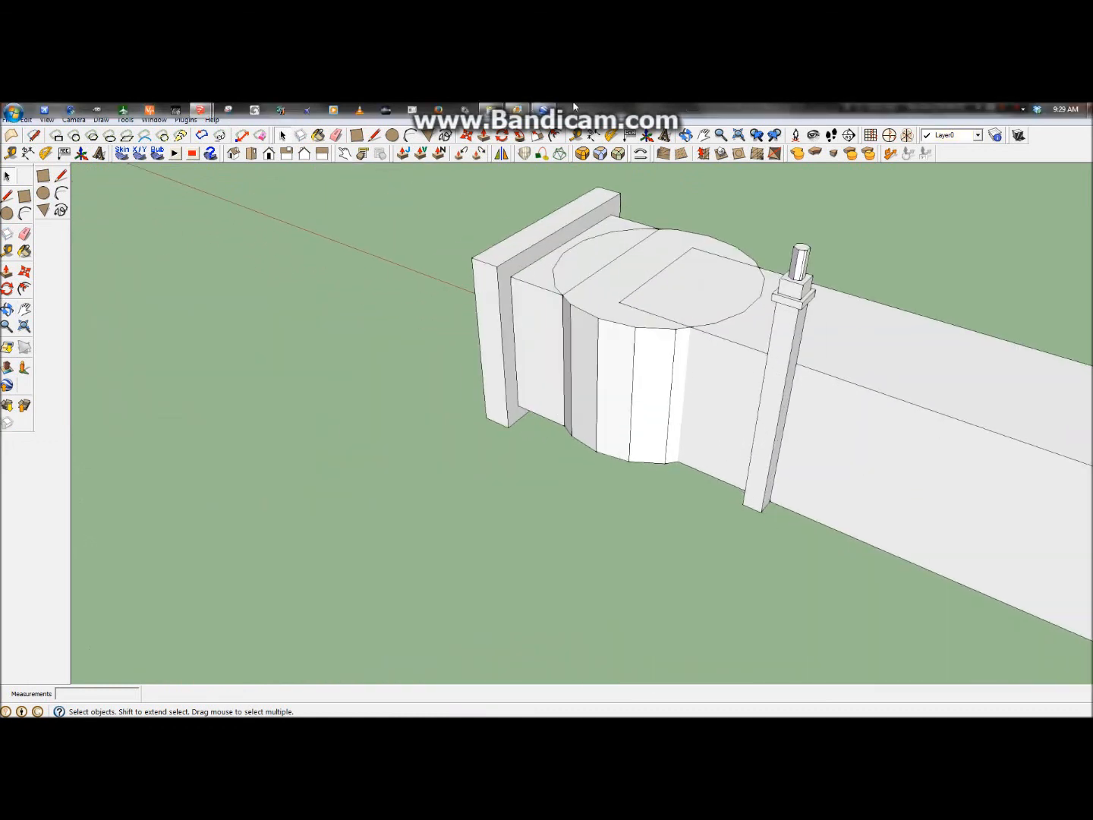
pyautogui.click(509, 109)
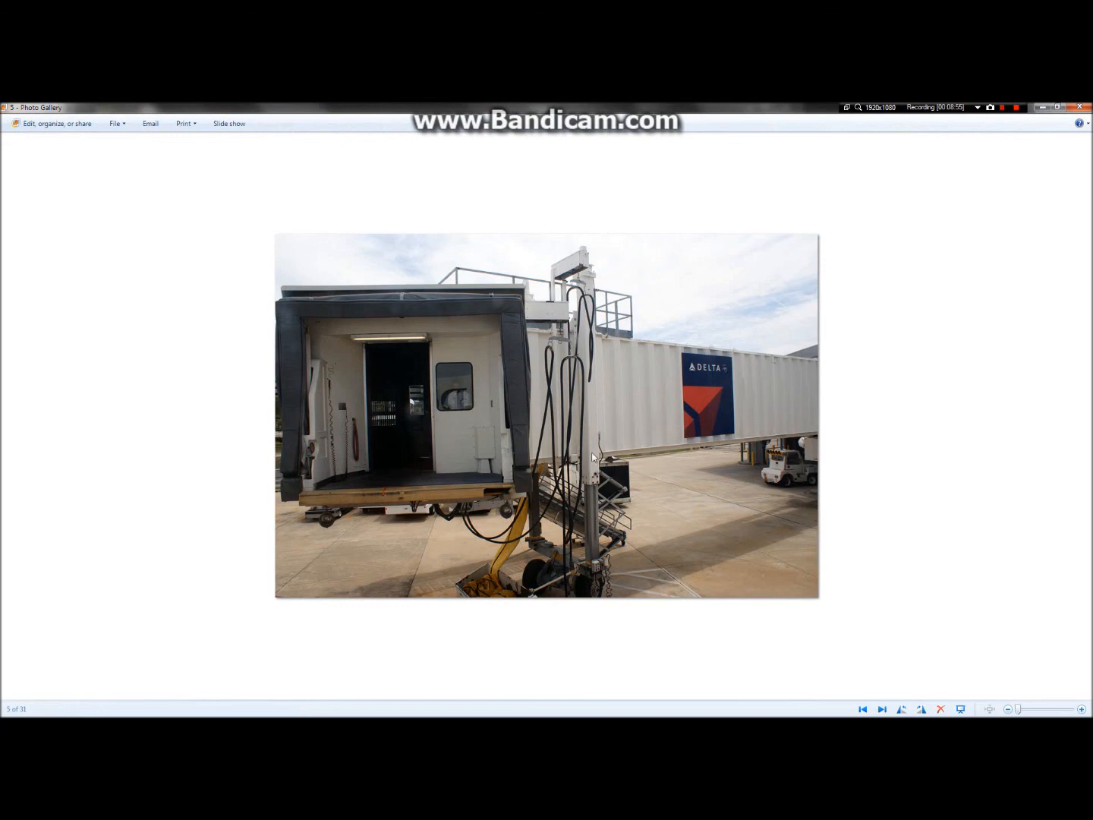
pyautogui.moveTo(539, 107)
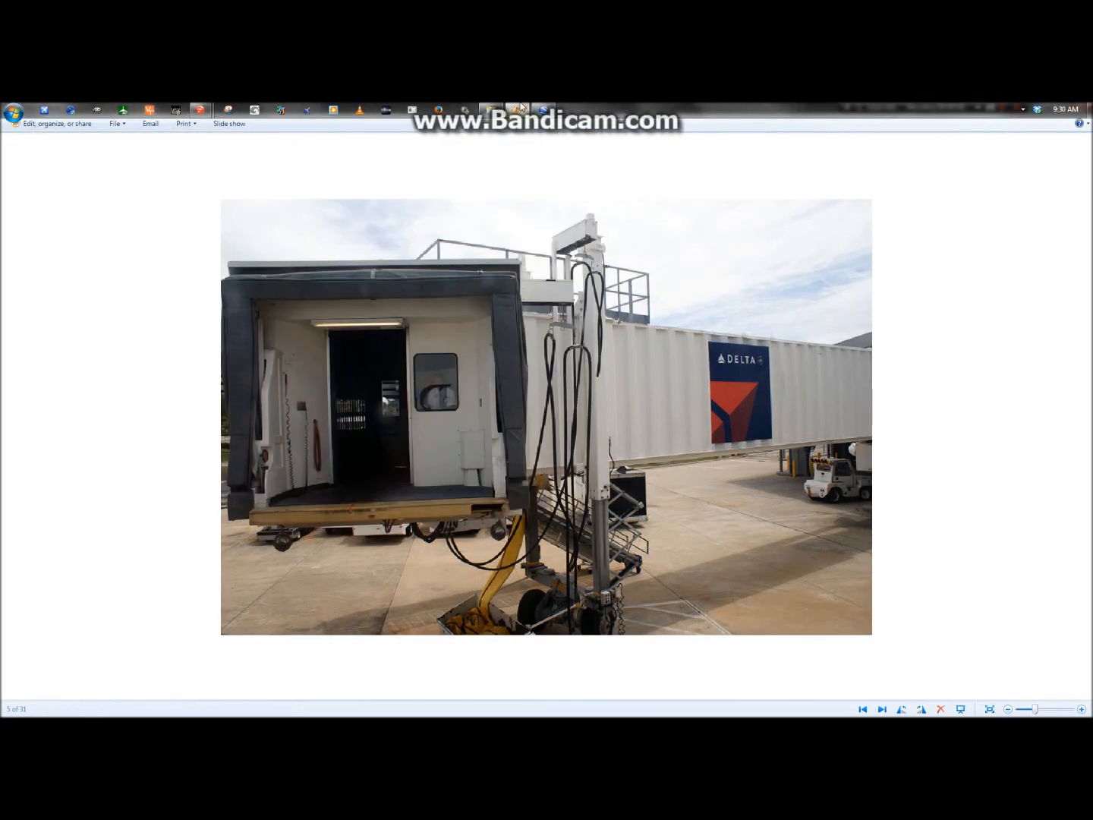
pyautogui.moveTo(202, 109)
pyautogui.click(137, 174)
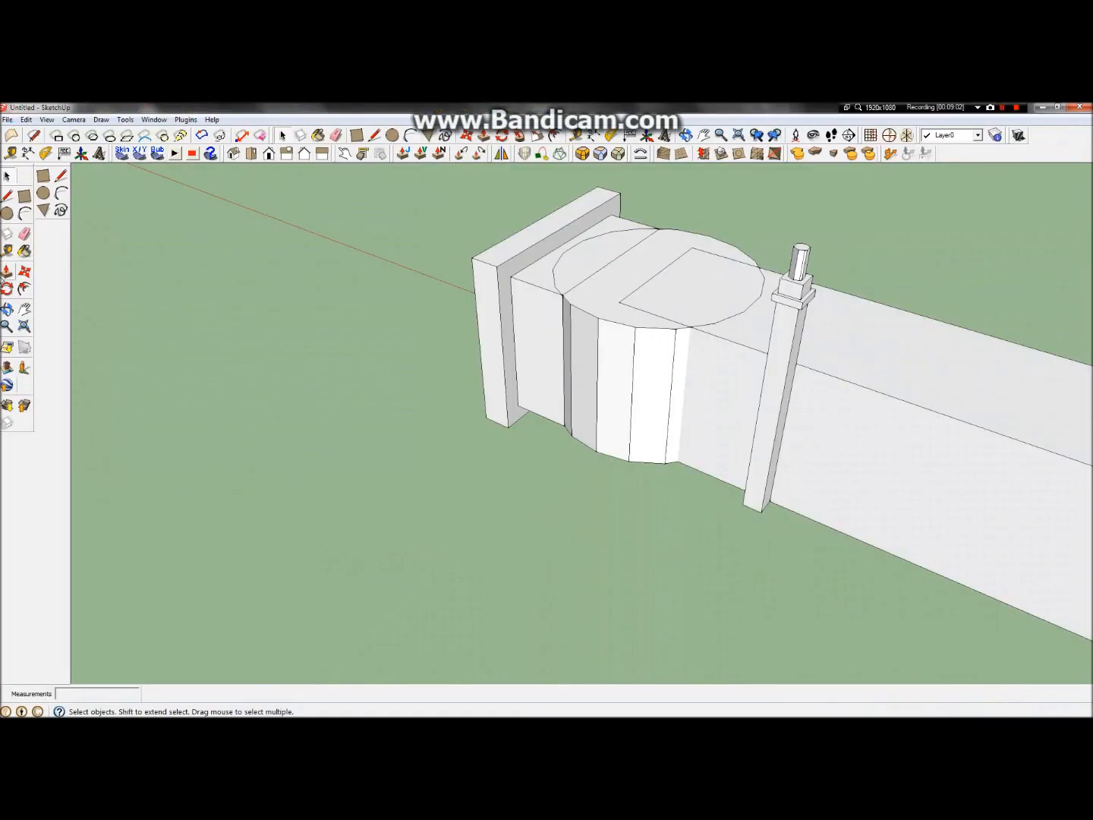
# Open the lift column component for editing and extrude its bottom face downward by 0.5 m
pyautogui.click(7, 310)
pyautogui.moveTo(824, 368); pyautogui.dragTo(710, 308)
pyautogui.click(7, 177)
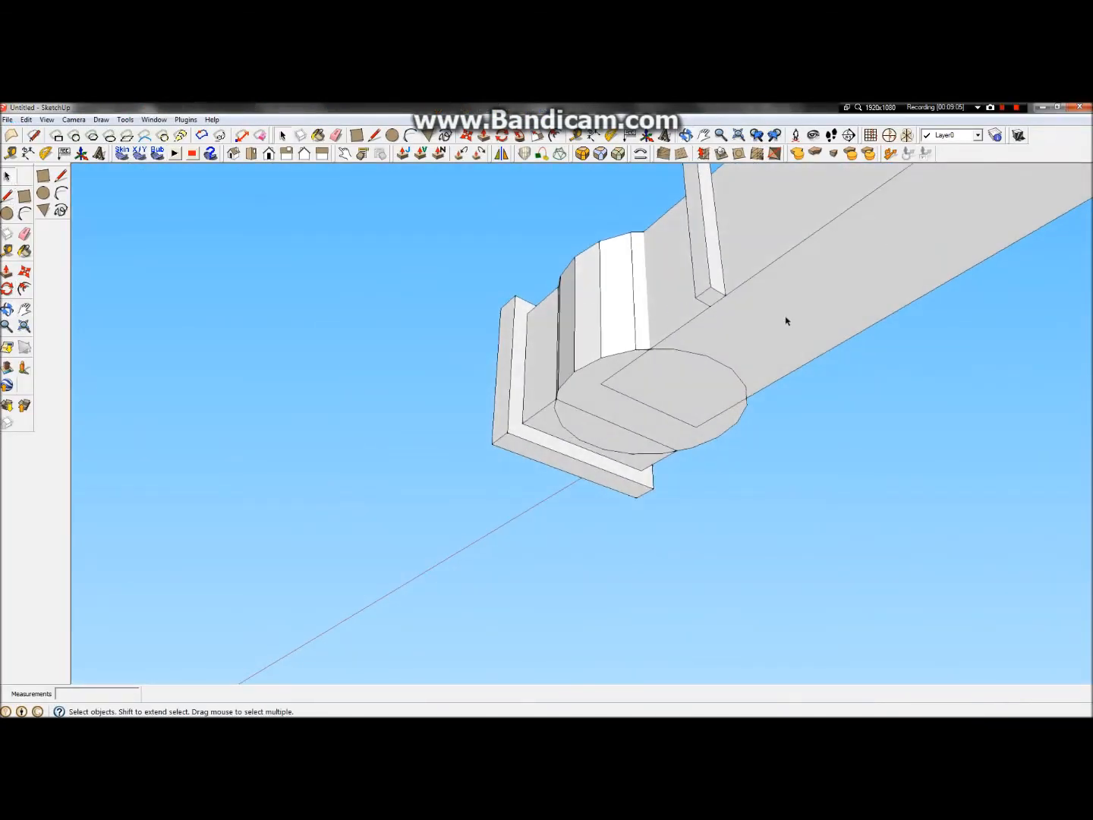
pyautogui.doubleClick(720, 284)
pyautogui.click(6, 271)
pyautogui.click(714, 302)
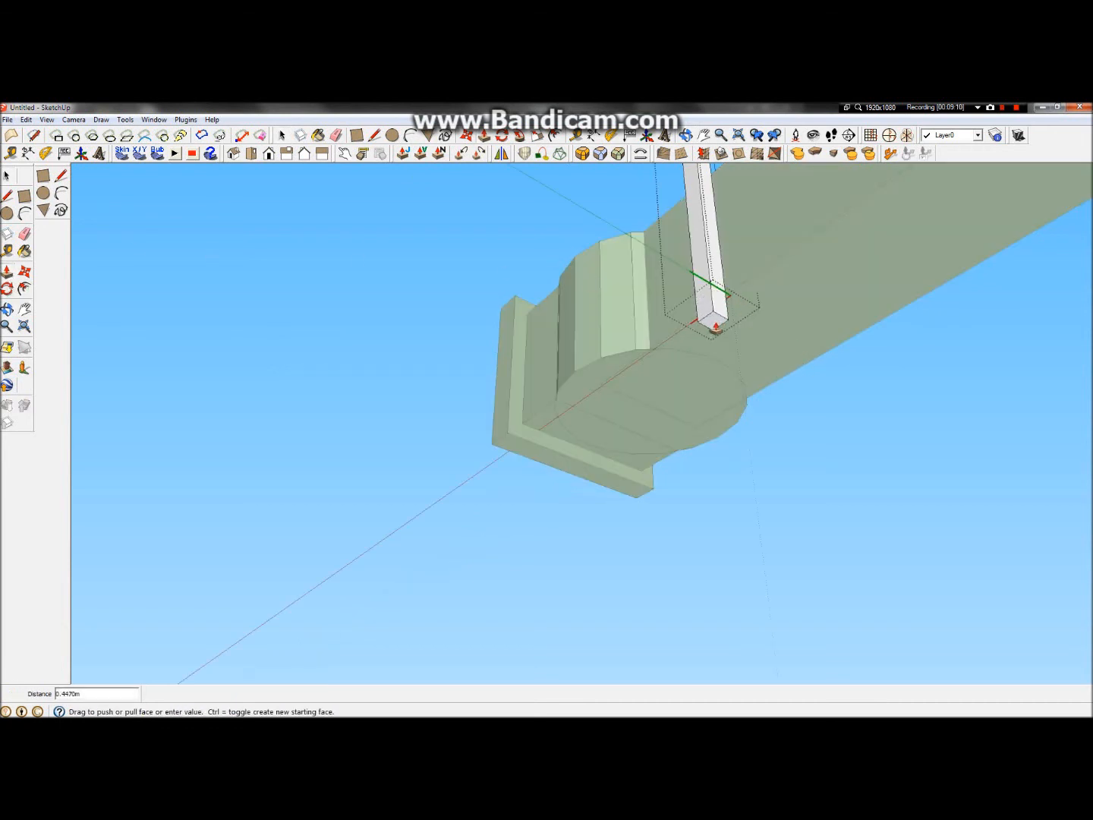
pyautogui.write('0.5')
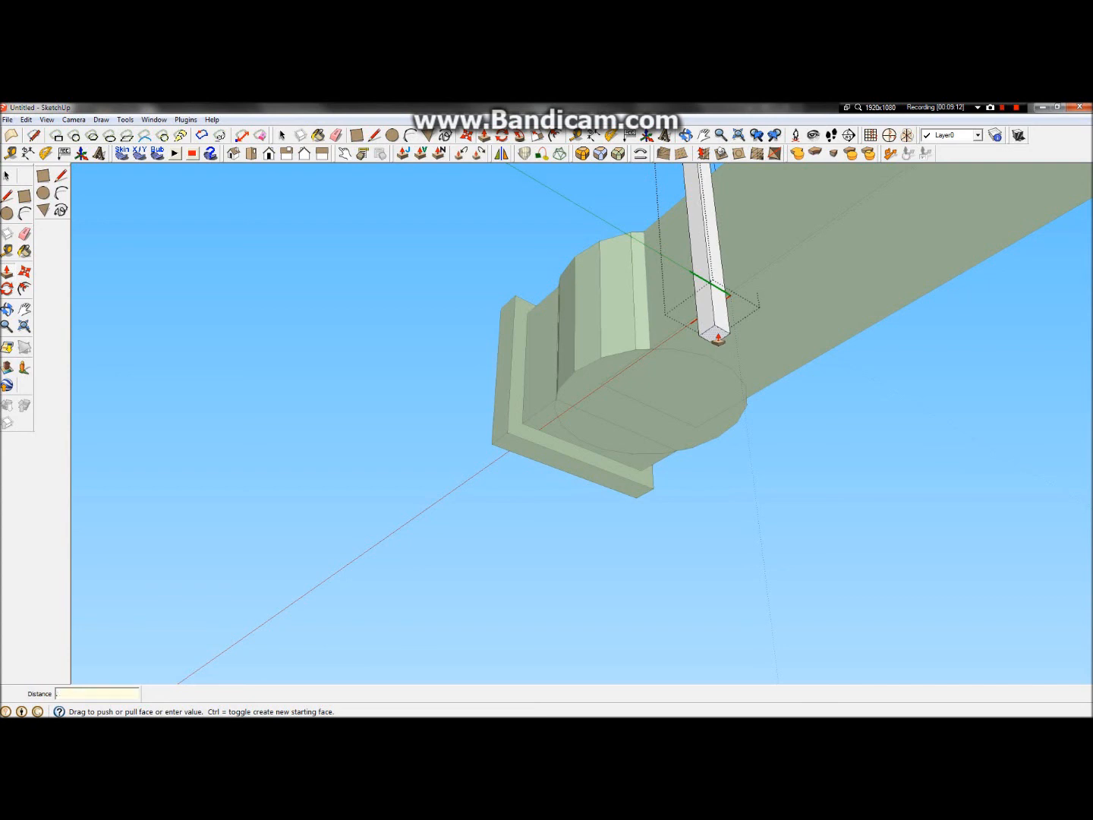
pyautogui.press('Return')
pyautogui.scroll(4, 631, 274)
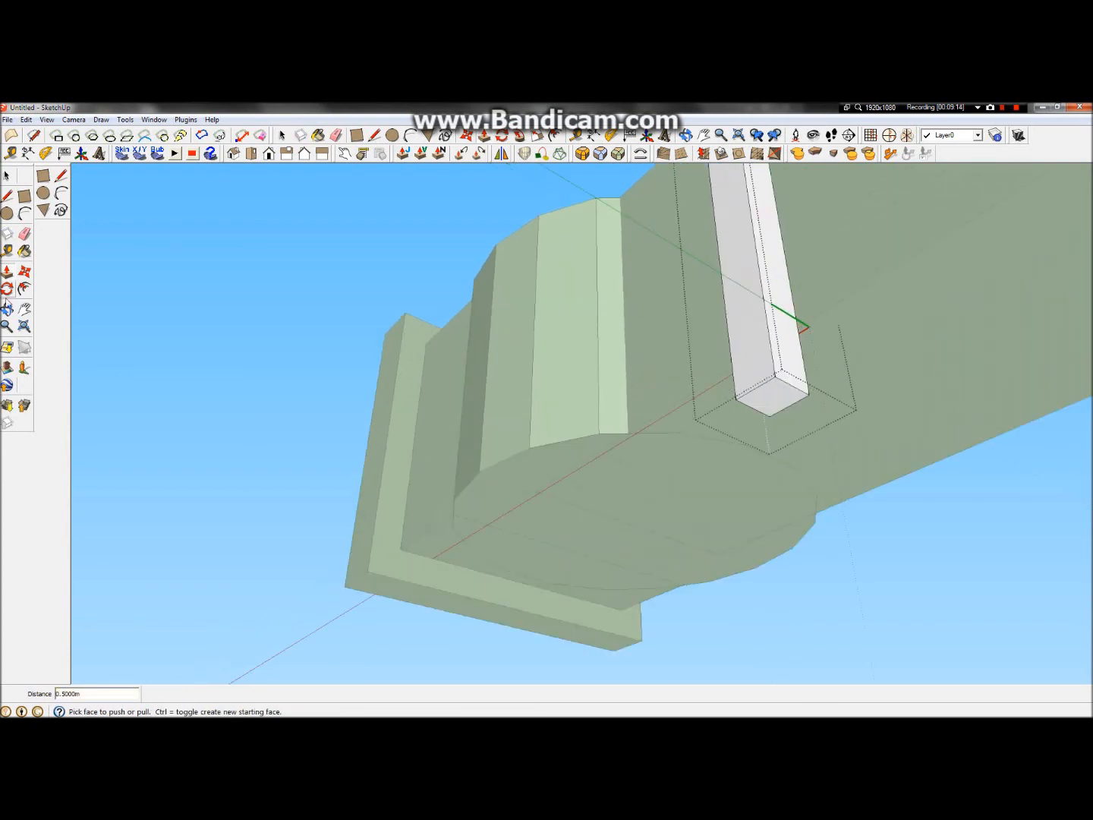
# Extend the lift column's bottom face downward by a further 0.1 m
pyautogui.click(7, 309)
pyautogui.moveTo(611, 356); pyautogui.dragTo(646, 301)
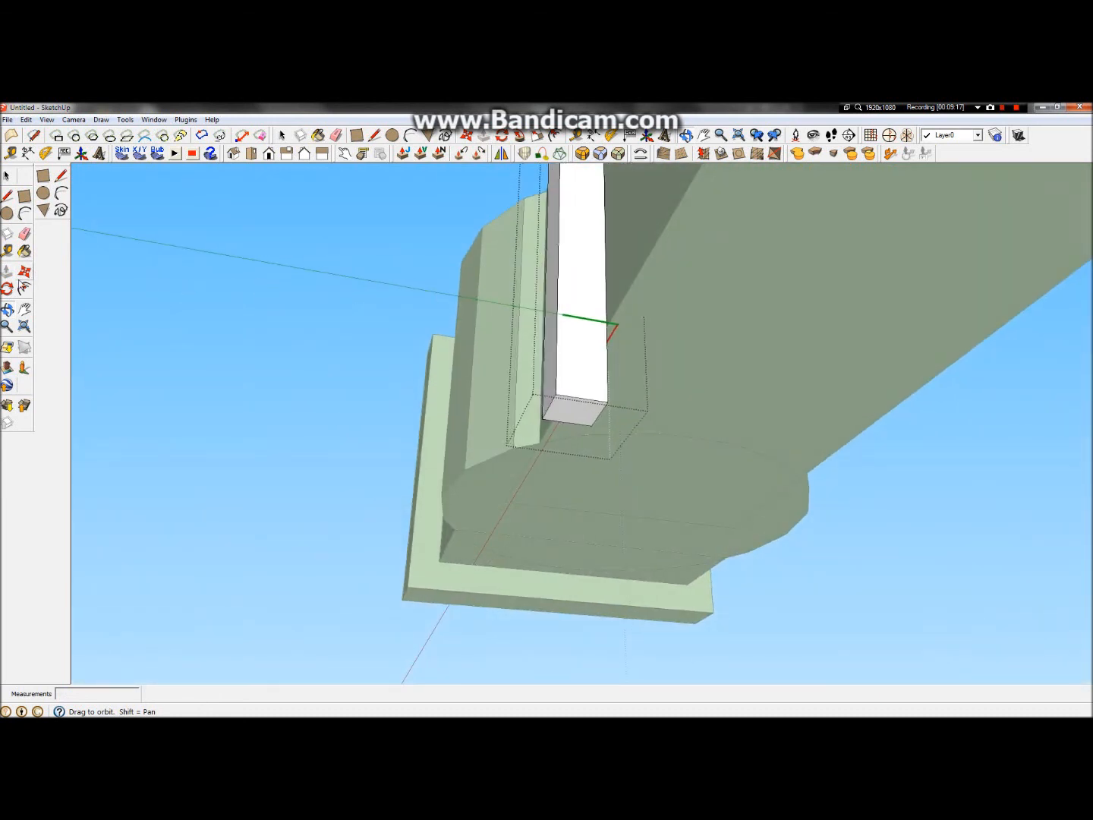
pyautogui.click(7, 270)
pyautogui.click(574, 417)
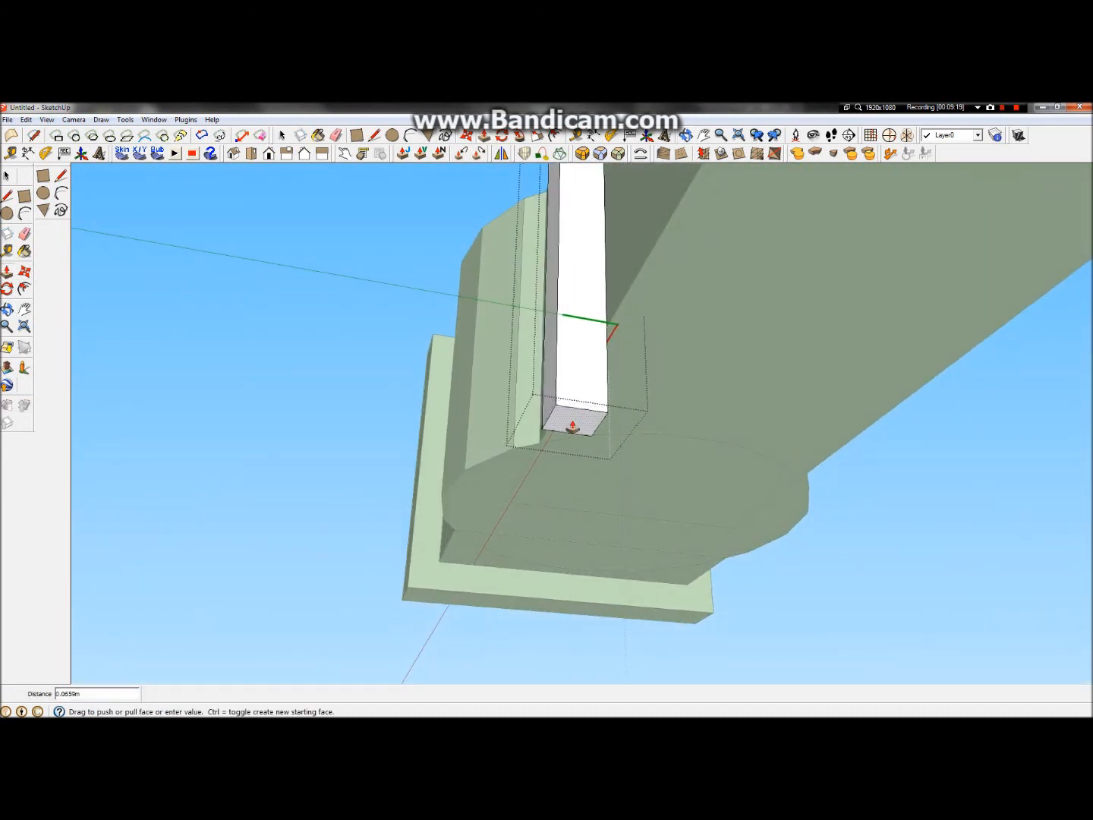
pyautogui.write('.1')
pyautogui.press('Return')
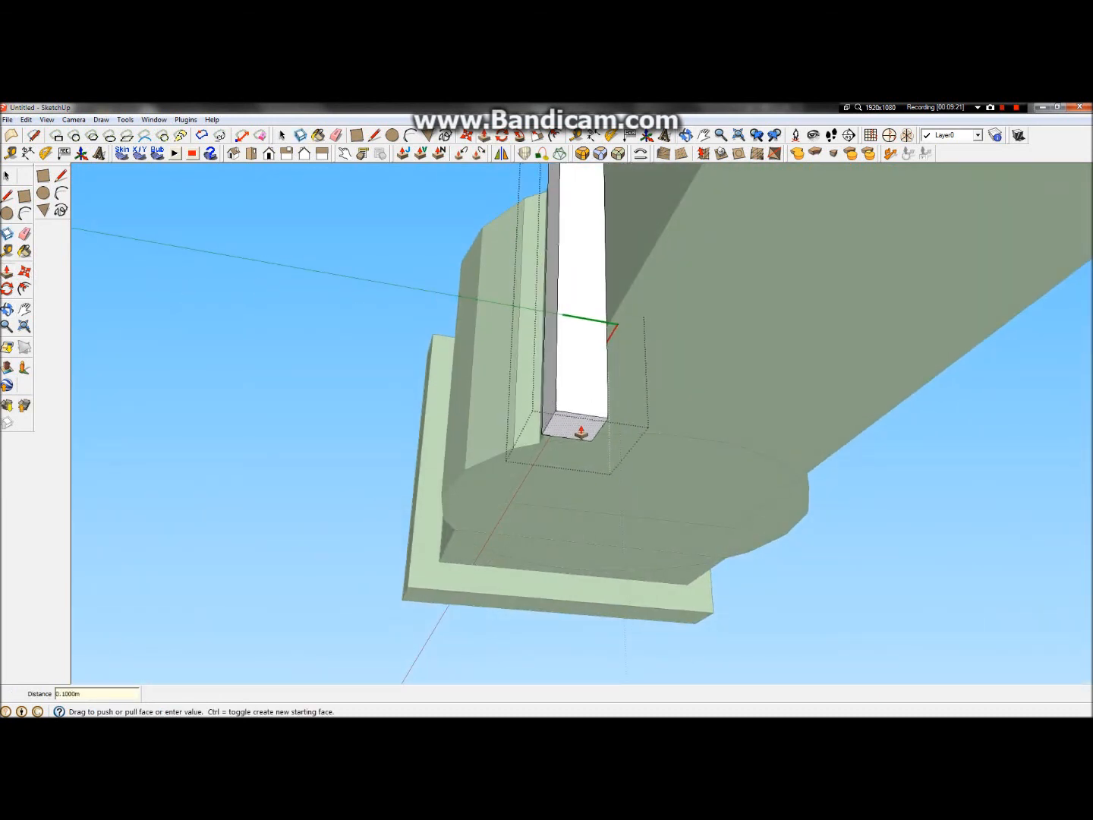
# Compare the lengthened lift column with the reference photo and finish editing the column component
pyautogui.click(7, 310)
pyautogui.moveTo(530, 342); pyautogui.dragTo(762, 106)
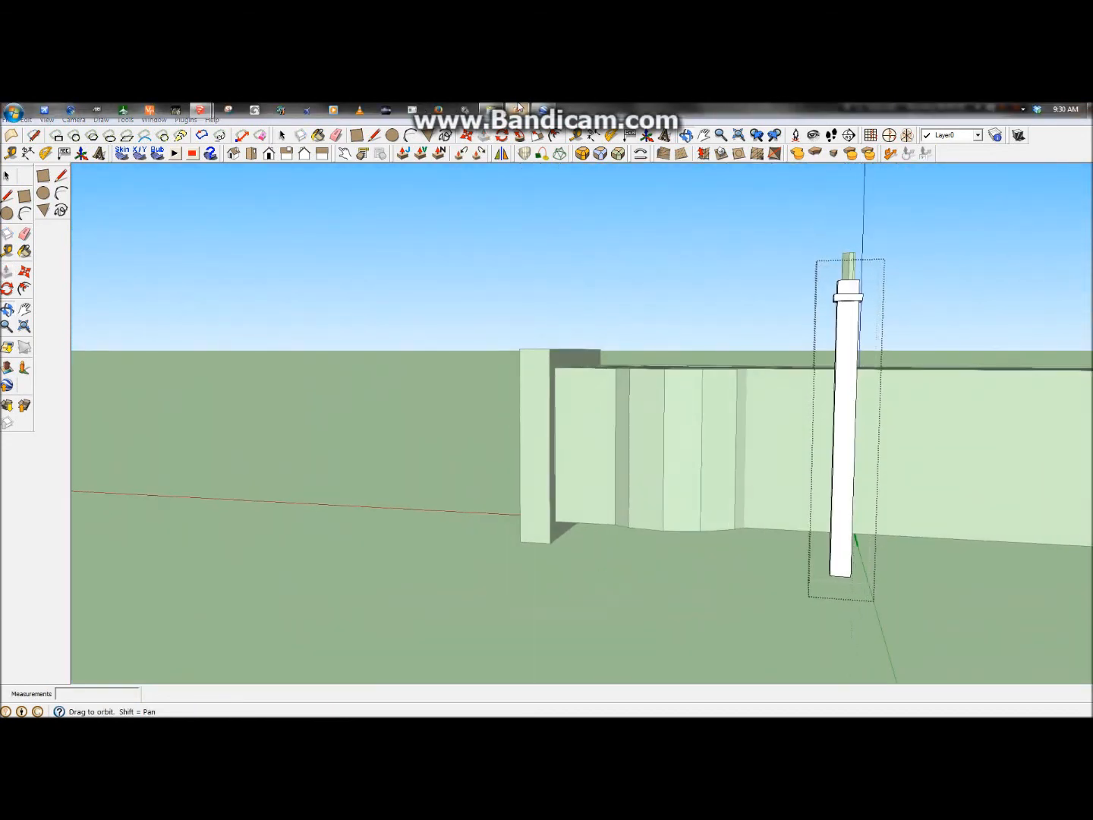
pyautogui.click(518, 109)
pyautogui.click(518, 109)
pyautogui.moveTo(846, 486)
pyautogui.mouseDown()
pyautogui.moveTo(631, 451)
pyautogui.moveTo(202, 298)
pyautogui.mouseUp()
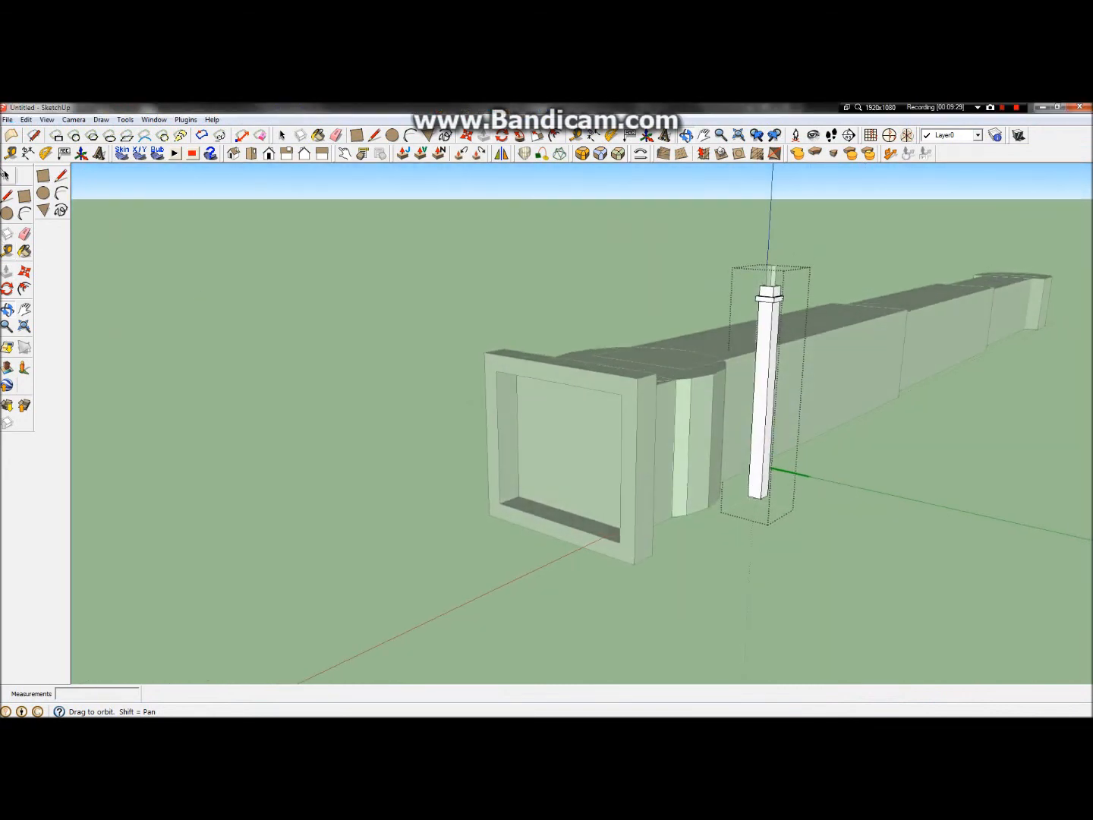
pyautogui.click(6, 174)
pyautogui.click(367, 277)
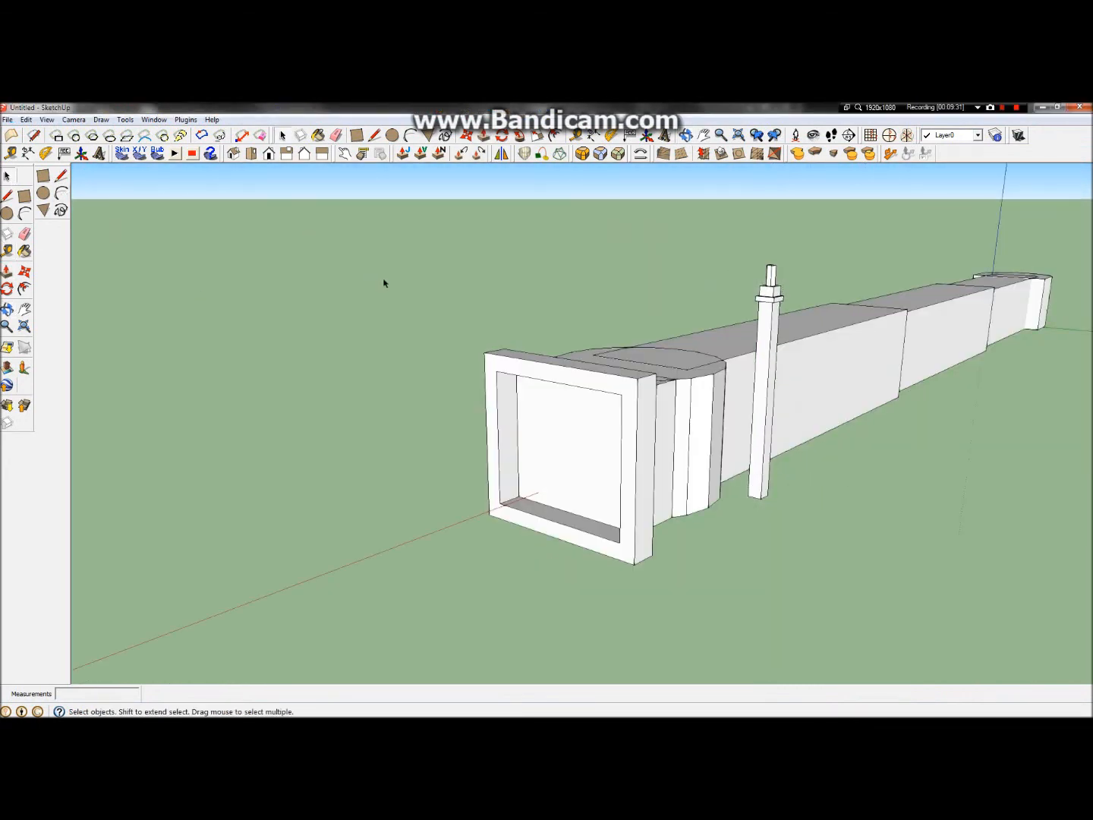
# Inspect the lift column's length and position beside the jet bridge tunnel from the front and from above
pyautogui.scroll(-4, 829, 464)
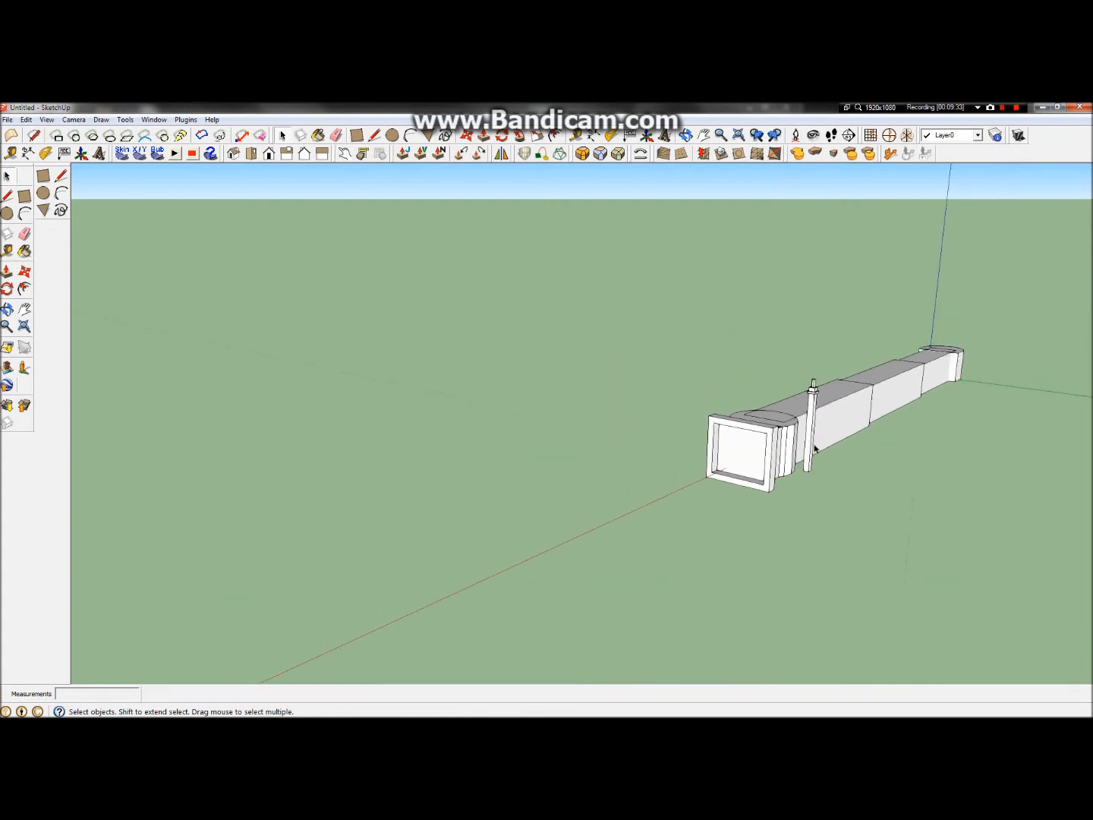
pyautogui.scroll(6, 830, 447)
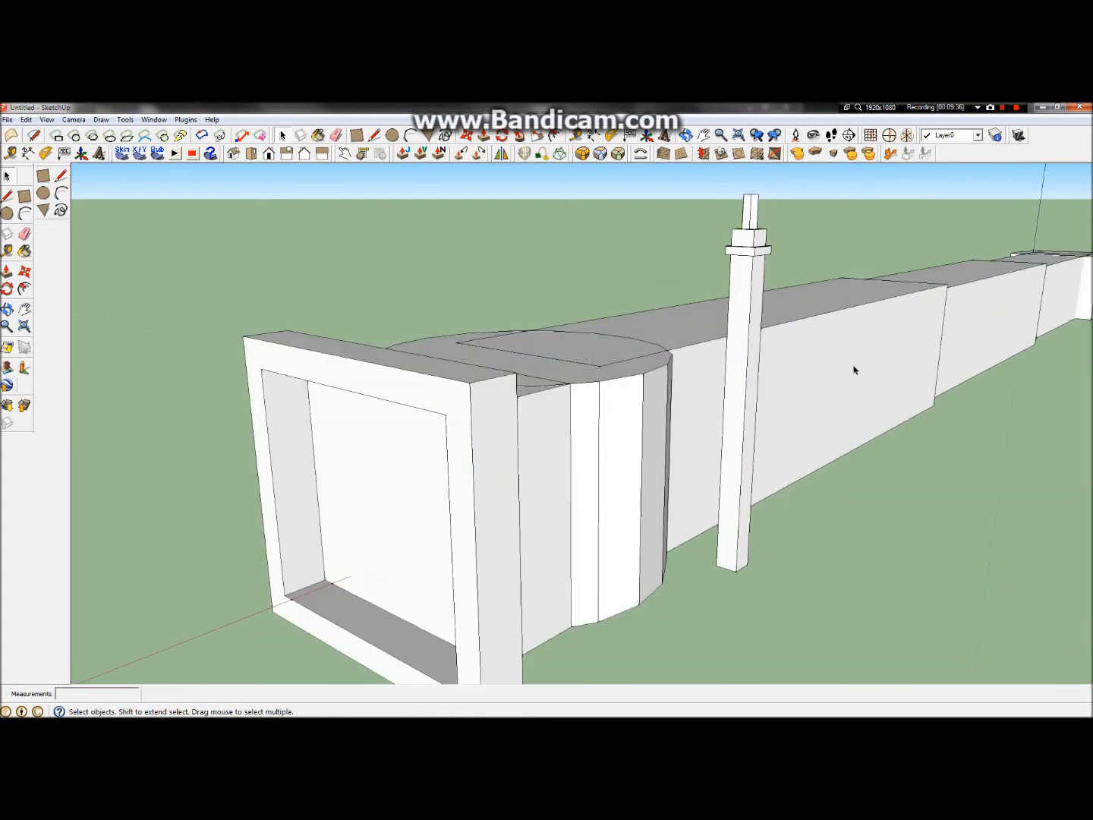
pyautogui.scroll(1, 331, 334)
pyautogui.scroll(-5, 651, 342)
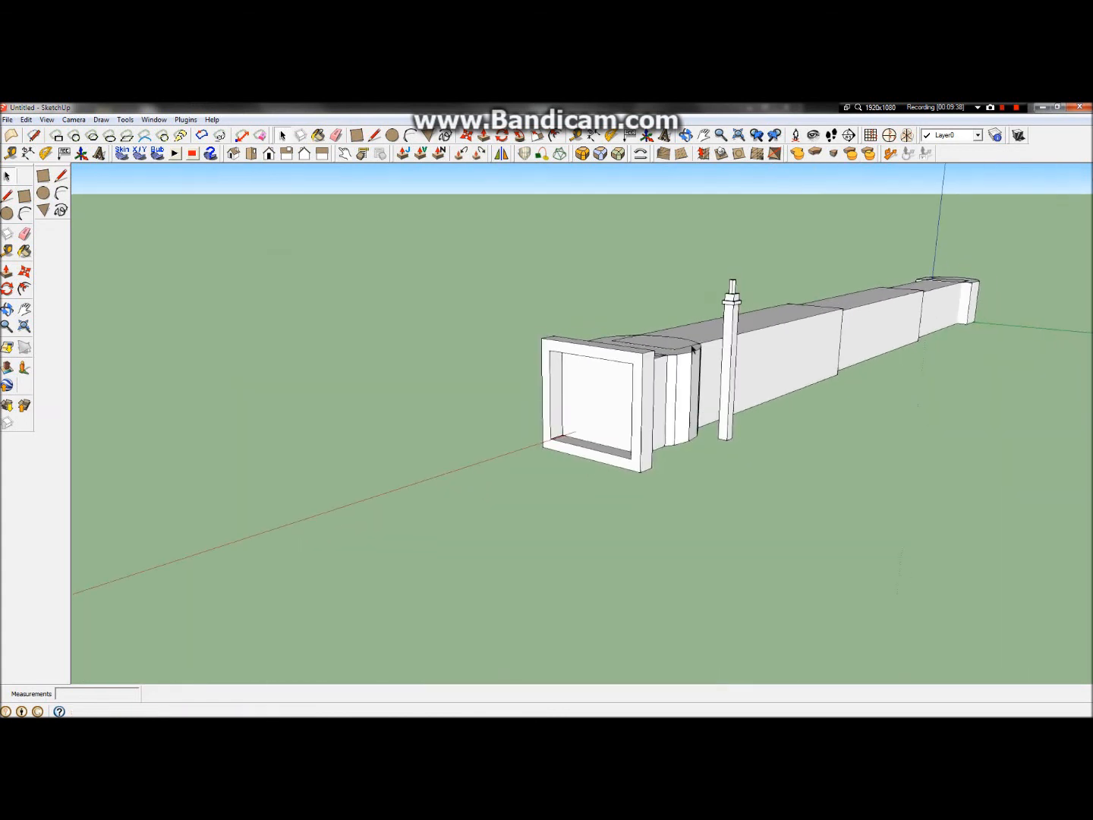
pyautogui.click(7, 309)
pyautogui.moveTo(538, 371); pyautogui.dragTo(822, 523)
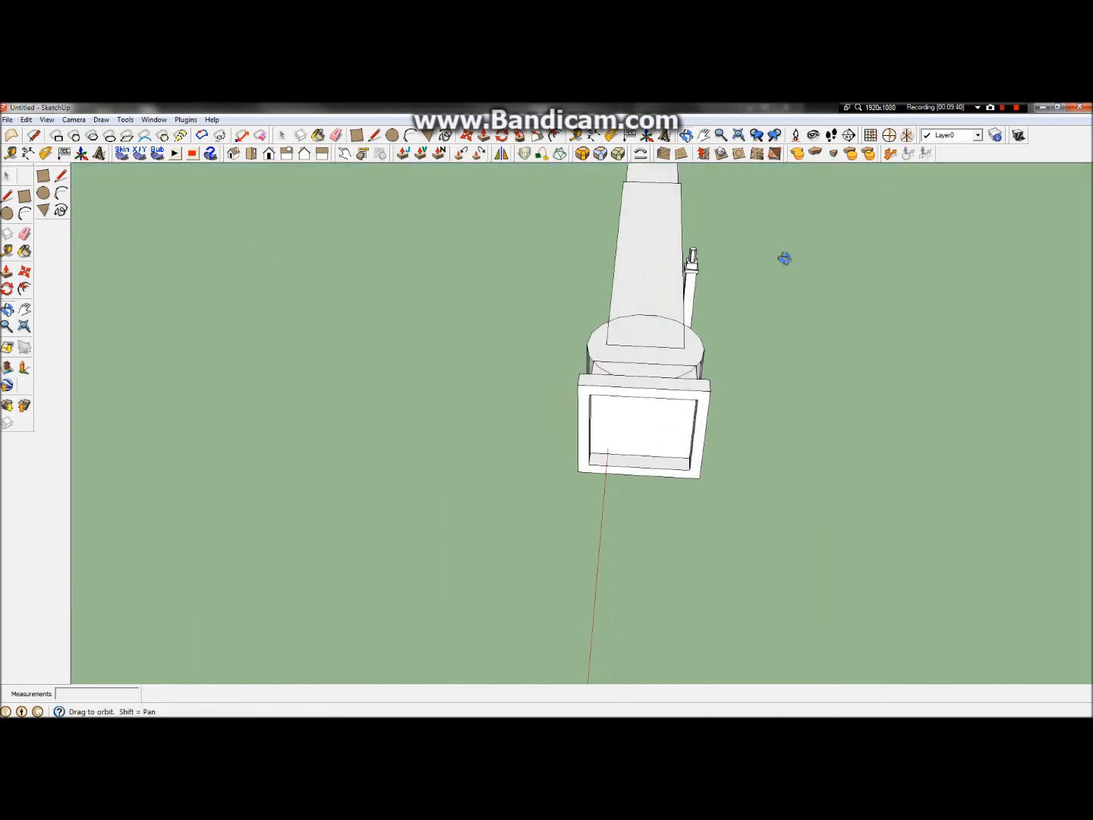
pyautogui.scroll(3, 786, 259)
pyautogui.moveTo(530, 287); pyautogui.dragTo(591, 241)
pyautogui.moveTo(722, 154); pyautogui.dragTo(820, 454)
pyautogui.scroll(5, 435, 318)
pyautogui.moveTo(646, 245); pyautogui.dragTo(940, 237)
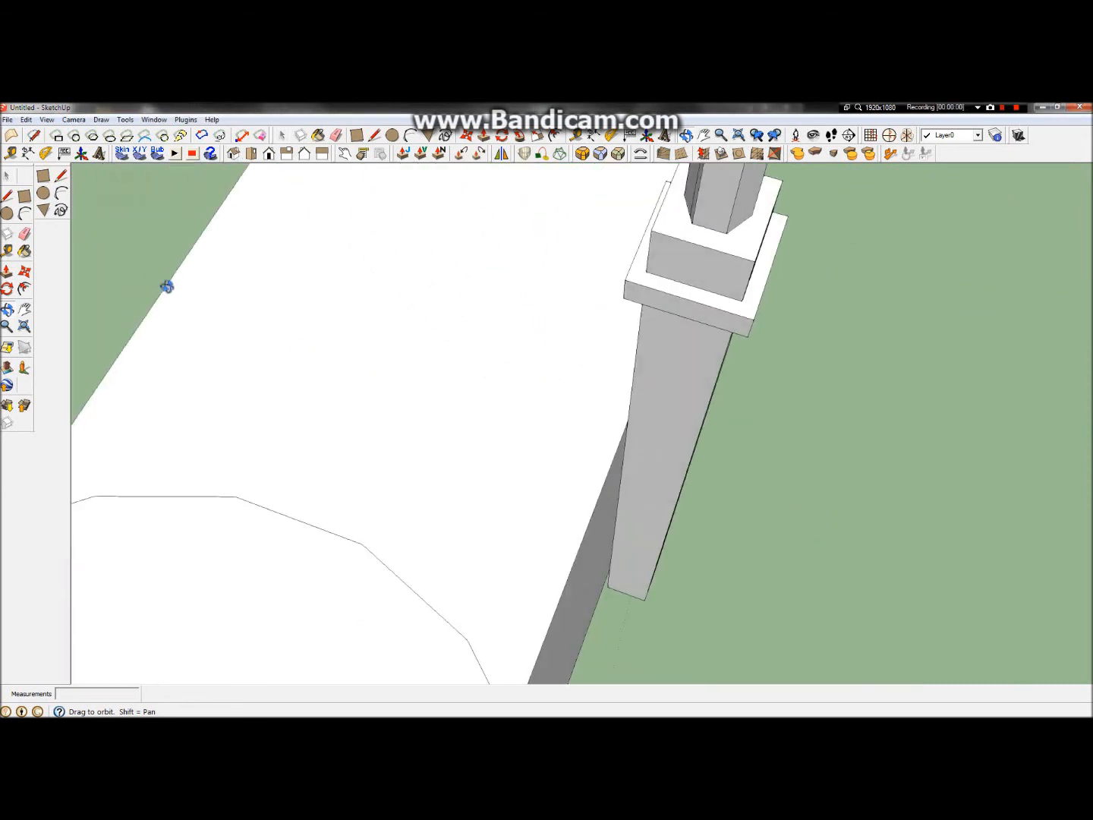
pyautogui.moveTo(167, 288); pyautogui.dragTo(474, 387)
pyautogui.scroll(-4, 473, 387)
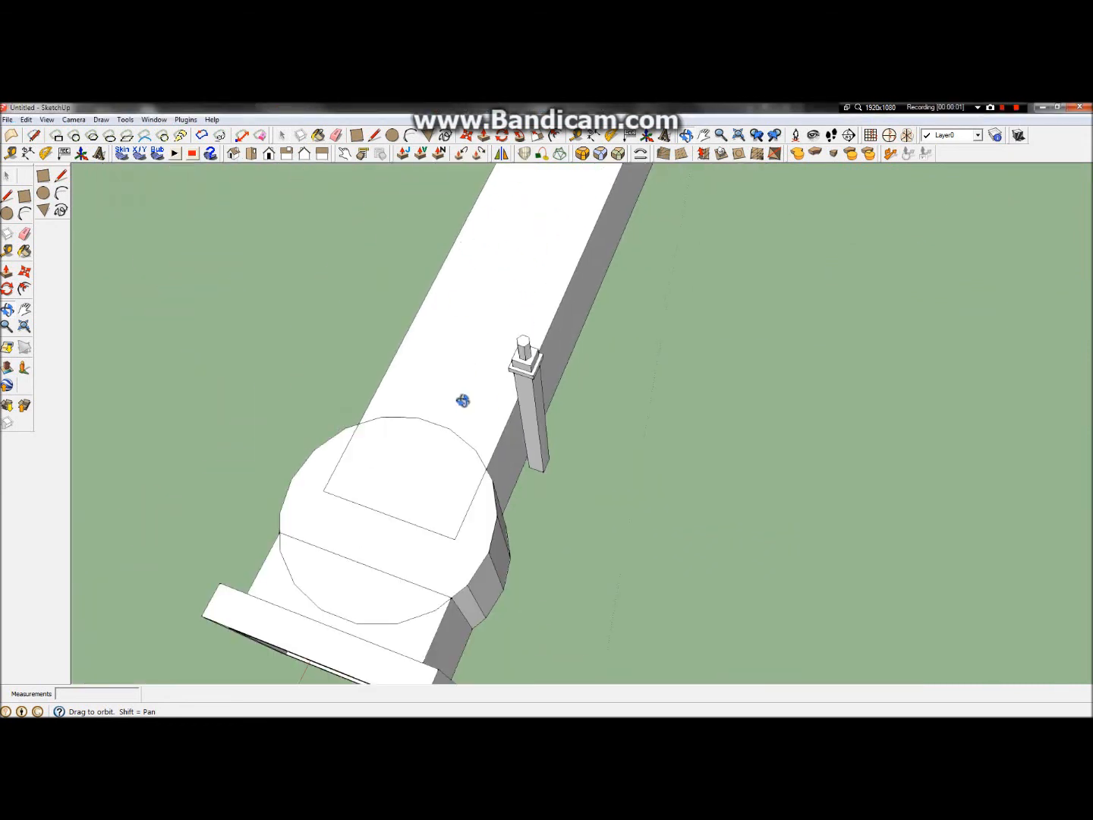
# Open the six-sided post component, delete the stray vertical edge on its side face, and finish editing the component
pyautogui.scroll(4, 548, 332)
pyautogui.moveTo(547, 333); pyautogui.dragTo(729, 291)
pyautogui.click(7, 176)
pyautogui.click(488, 377)
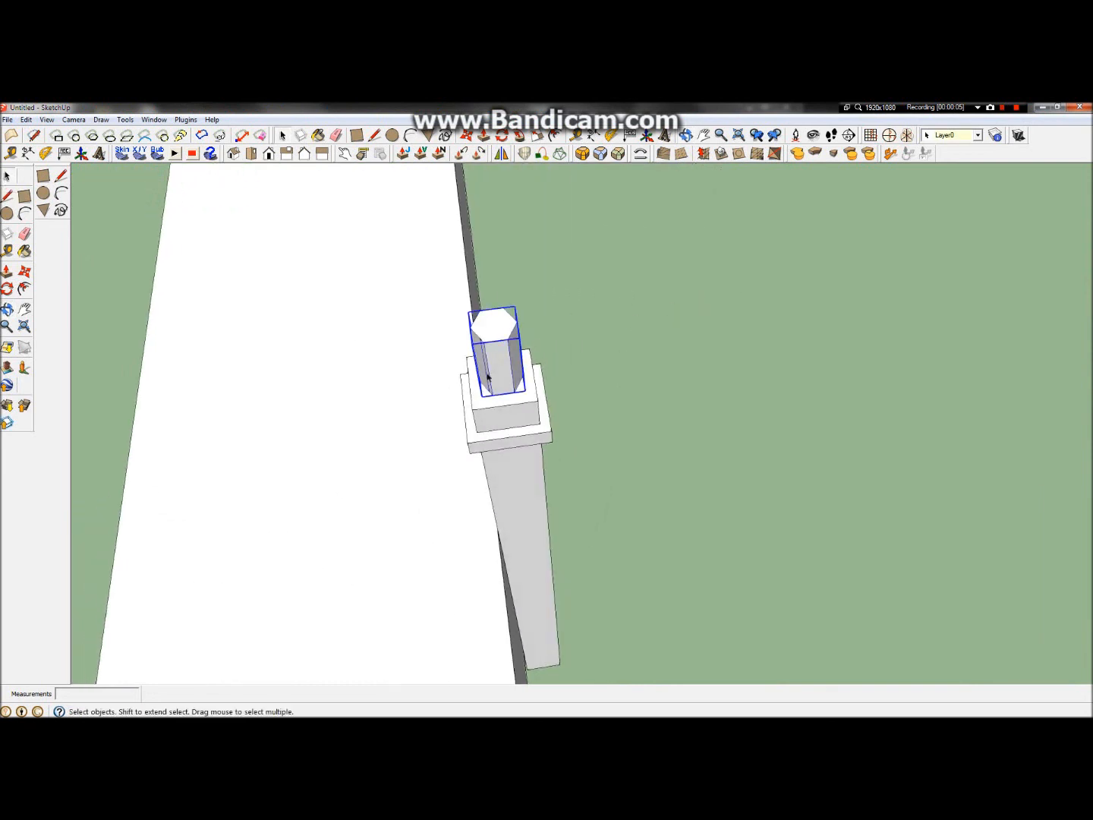
pyautogui.doubleClick(486, 376)
pyautogui.tripleClick(486, 376)
pyautogui.scroll(5, 480, 372)
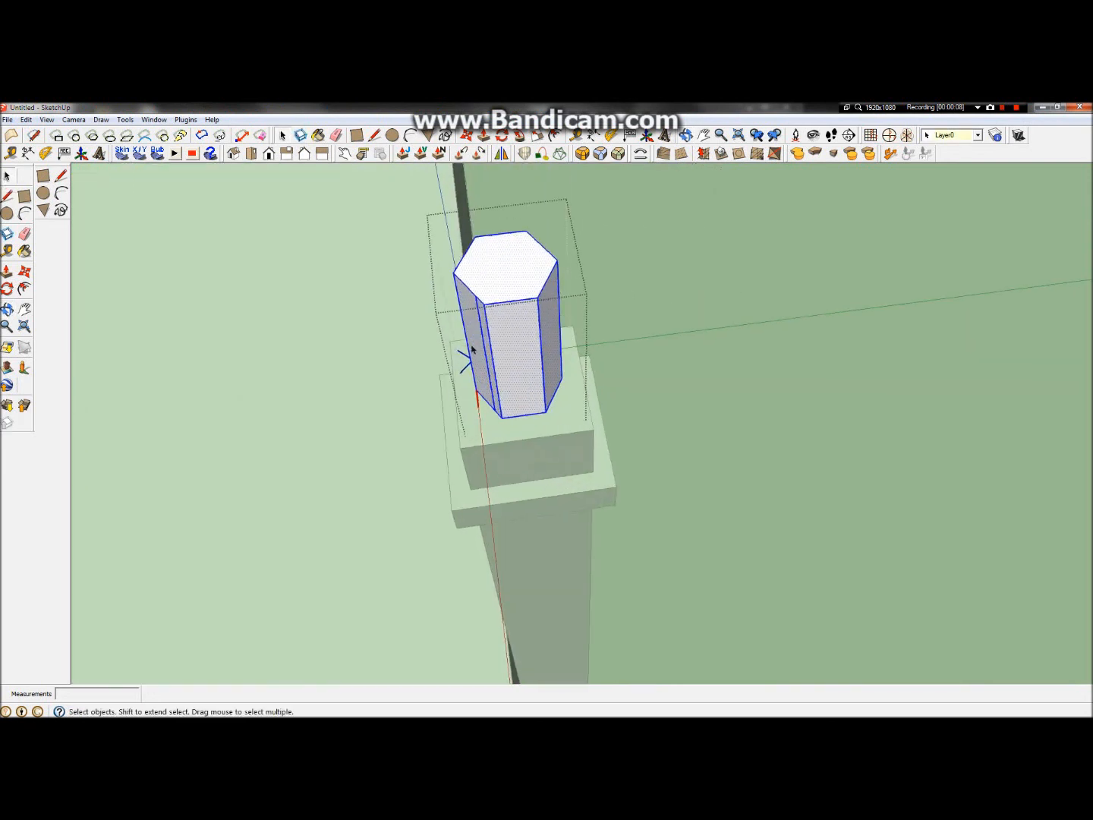
pyautogui.click(475, 274)
pyautogui.click(495, 302)
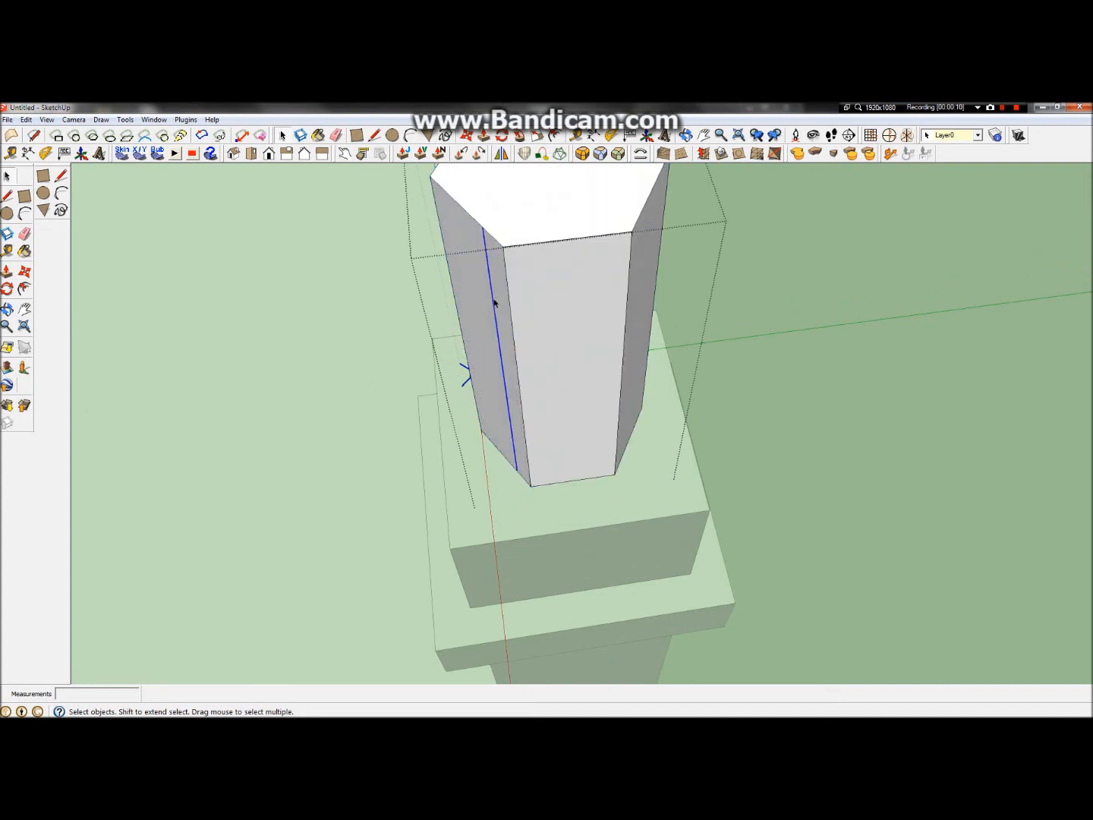
pyautogui.press('Delete')
pyautogui.scroll(-5, 486, 319)
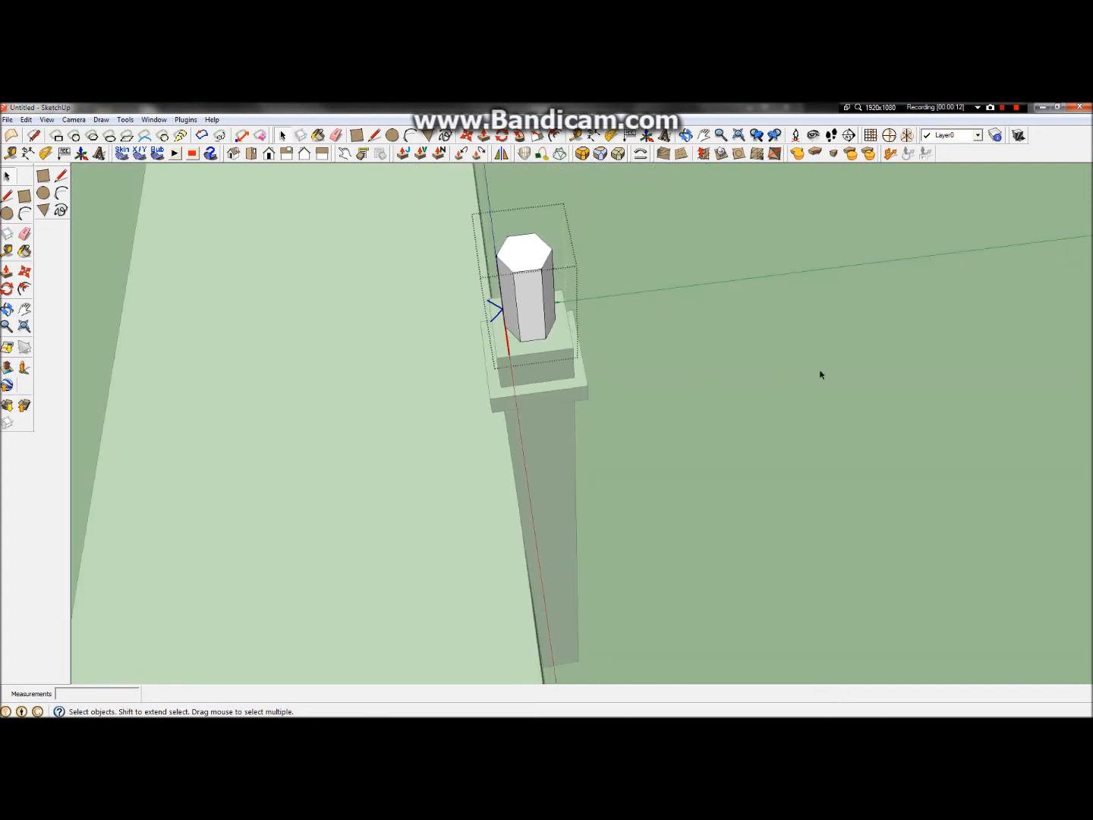
pyautogui.click(820, 373)
# Inspect the six-sided post's base outline from beneath, inside the hollow lift column
pyautogui.scroll(-3, 585, 330)
pyautogui.click(6, 310)
pyautogui.moveTo(425, 464); pyautogui.dragTo(487, 293)
pyautogui.scroll(6, 558, 289)
pyautogui.scroll(8, 556, 296)
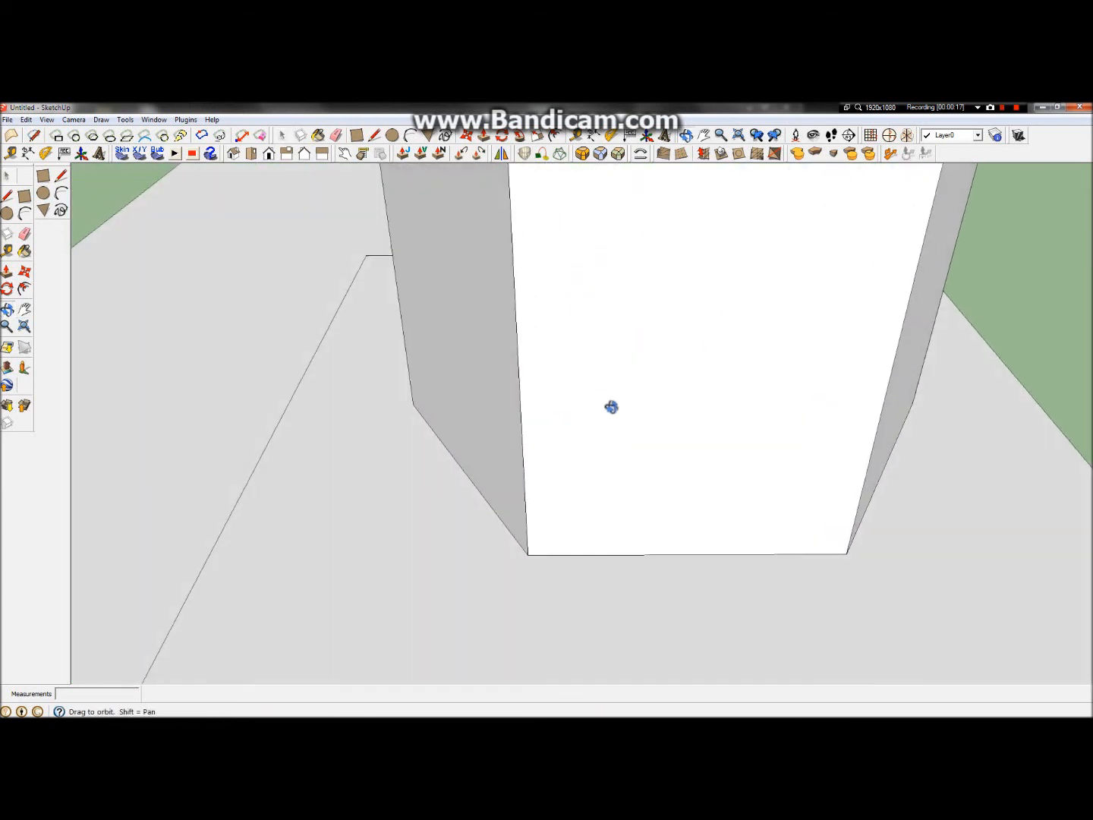
pyautogui.moveTo(611, 406); pyautogui.dragTo(763, 106)
pyautogui.scroll(3, 633, 242)
pyautogui.click(7, 174)
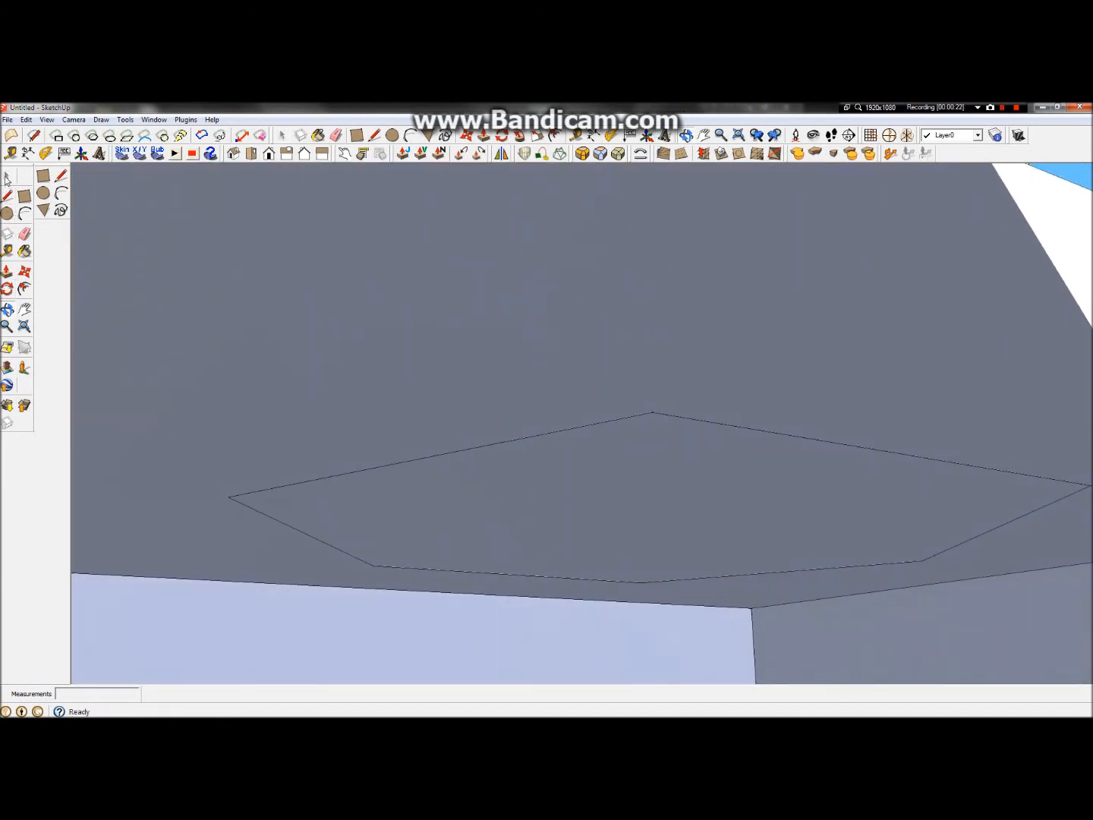
pyautogui.doubleClick(580, 498)
pyautogui.click(583, 478)
pyautogui.scroll(-2, 581, 449)
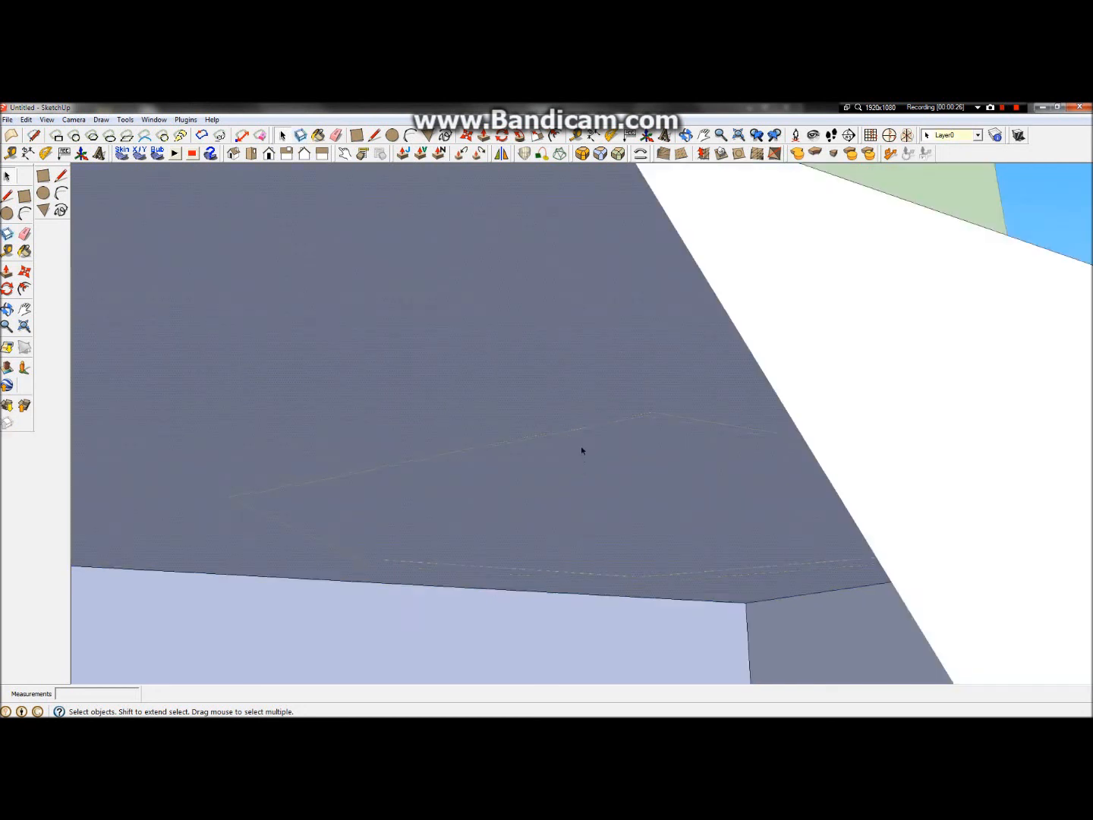
pyautogui.scroll(2, 577, 457)
pyautogui.scroll(1, 575, 456)
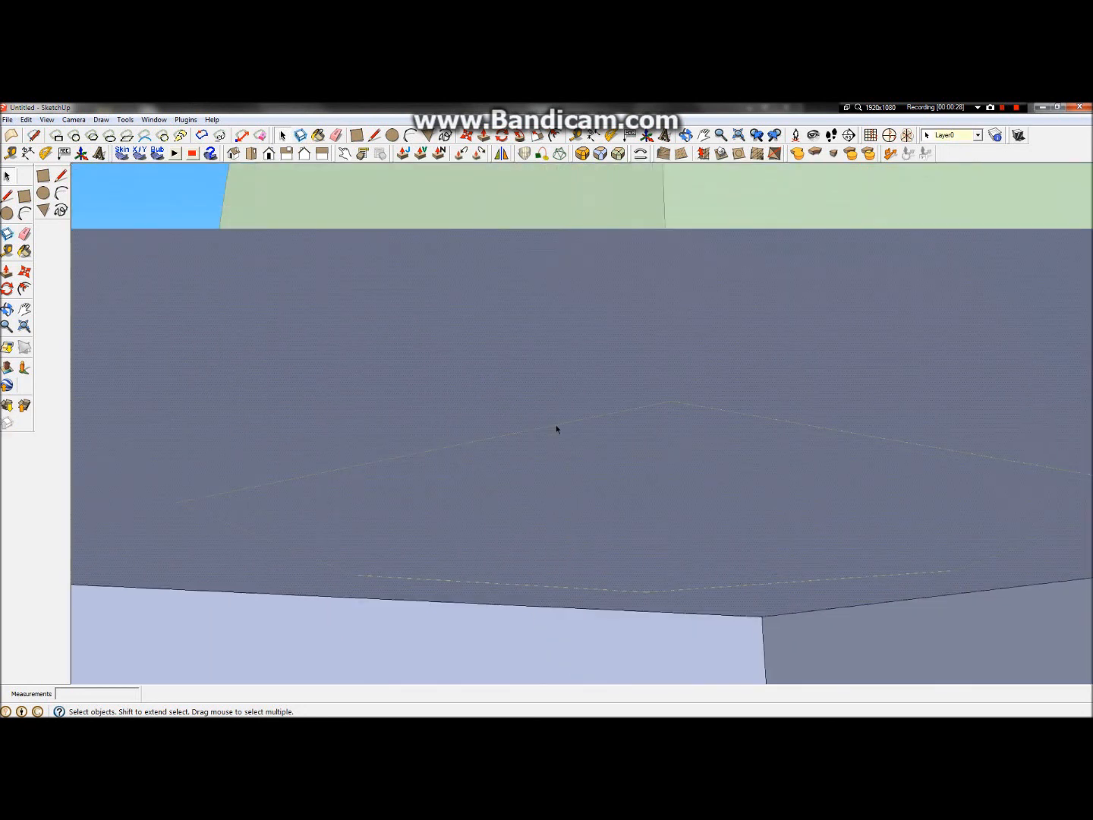
pyautogui.scroll(1, 557, 426)
pyautogui.click(556, 426)
pyautogui.scroll(-2, 554, 425)
pyautogui.scroll(-3, 555, 429)
pyautogui.scroll(1, 626, 513)
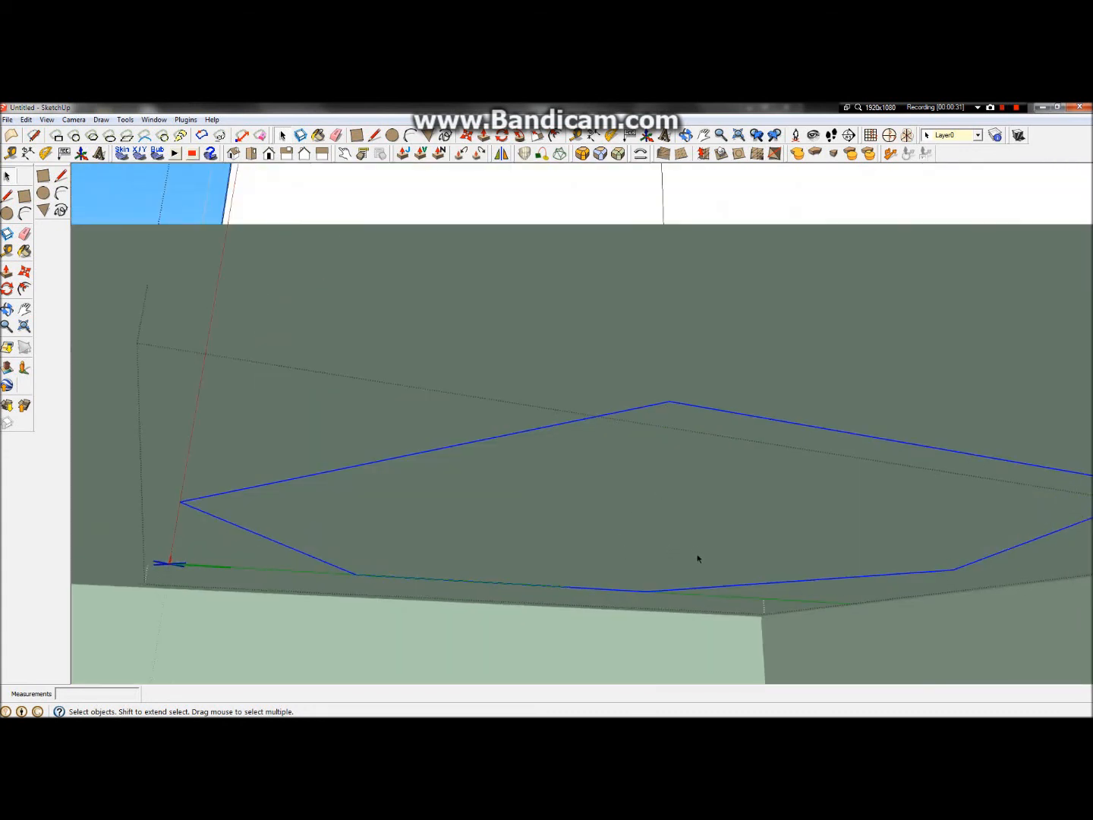
pyautogui.scroll(-5, 694, 546)
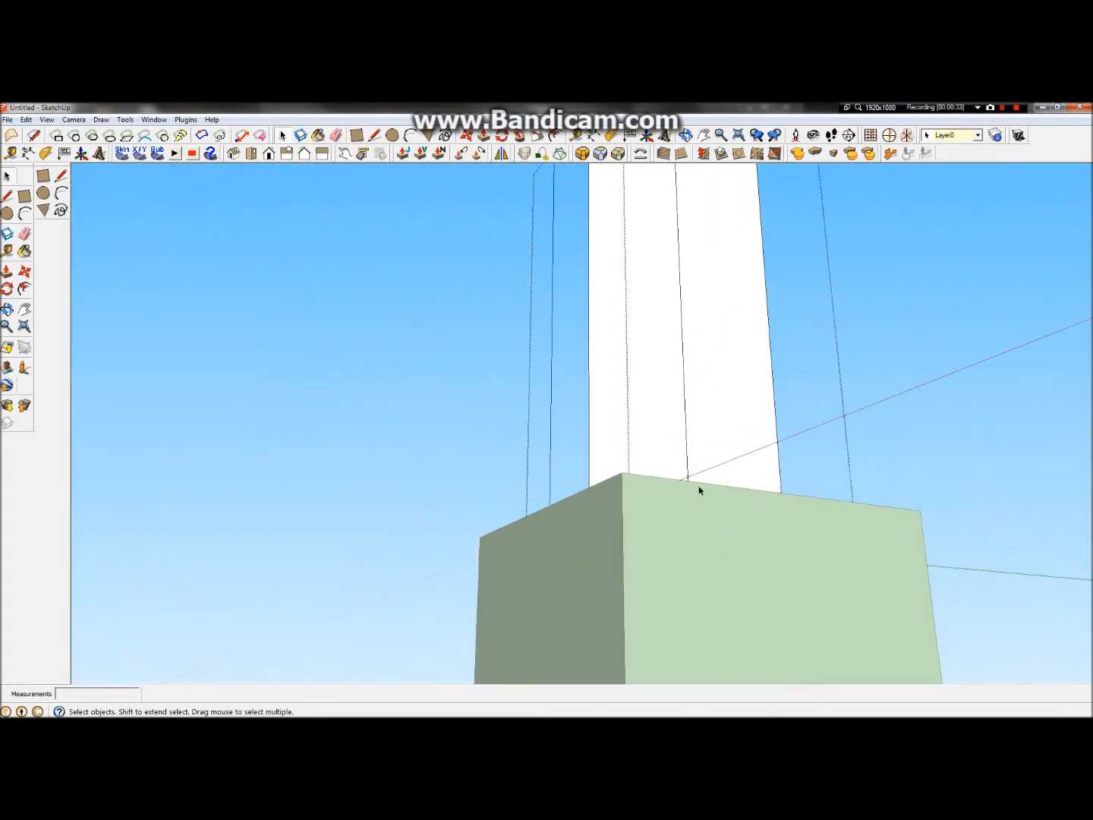
pyautogui.scroll(-2, 700, 490)
pyautogui.scroll(6, 648, 647)
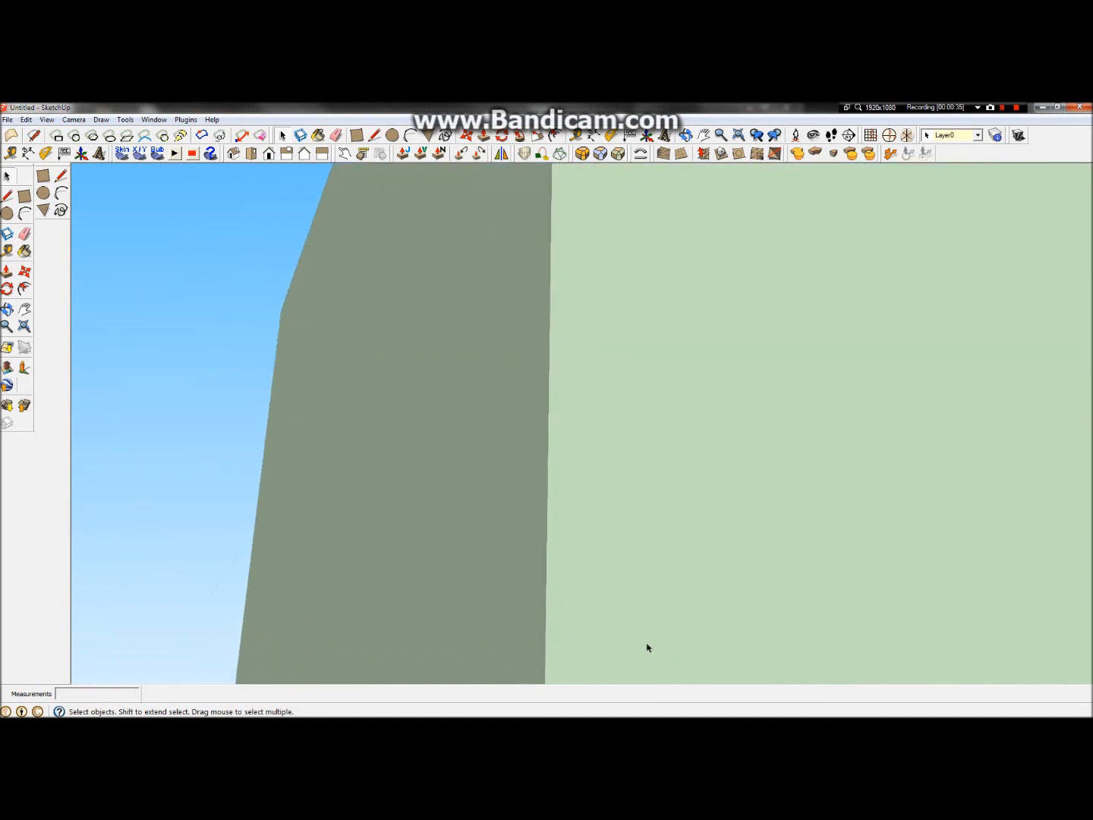
pyautogui.scroll(4, 659, 509)
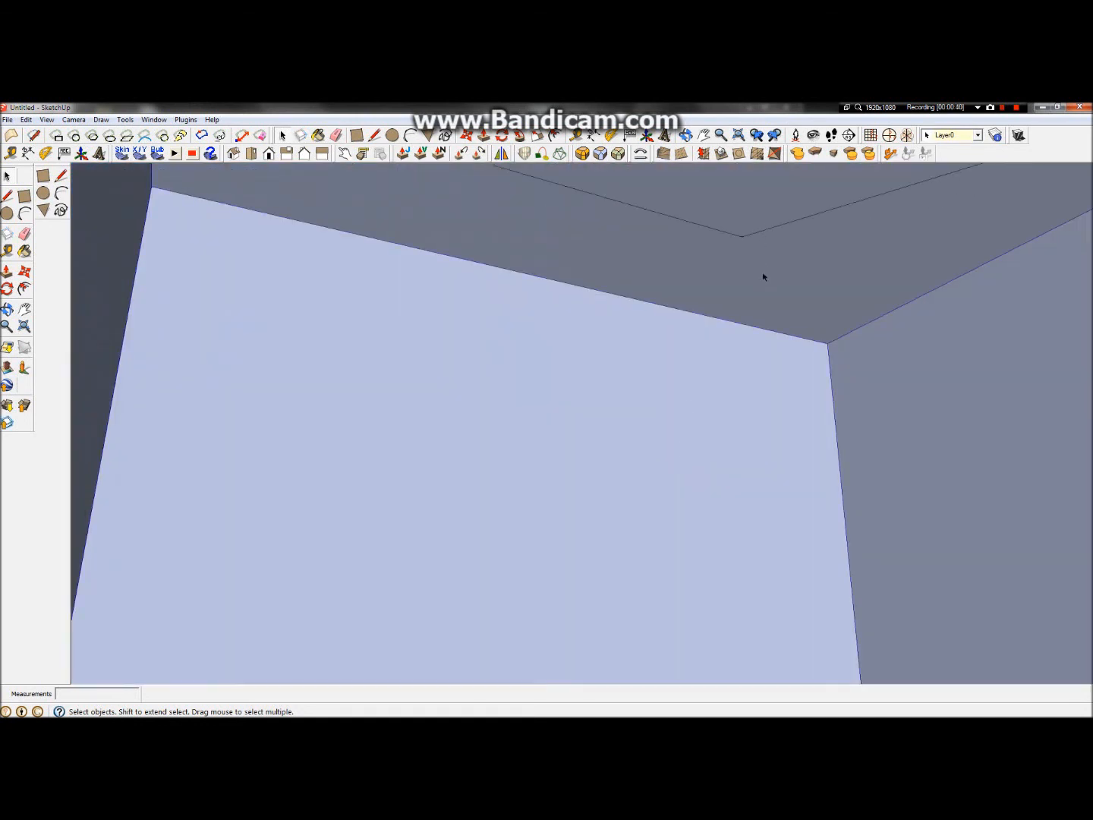
# Hide the six-sided post to examine the inside of the lift column's top, and undo the hiding
pyautogui.click(761, 235)
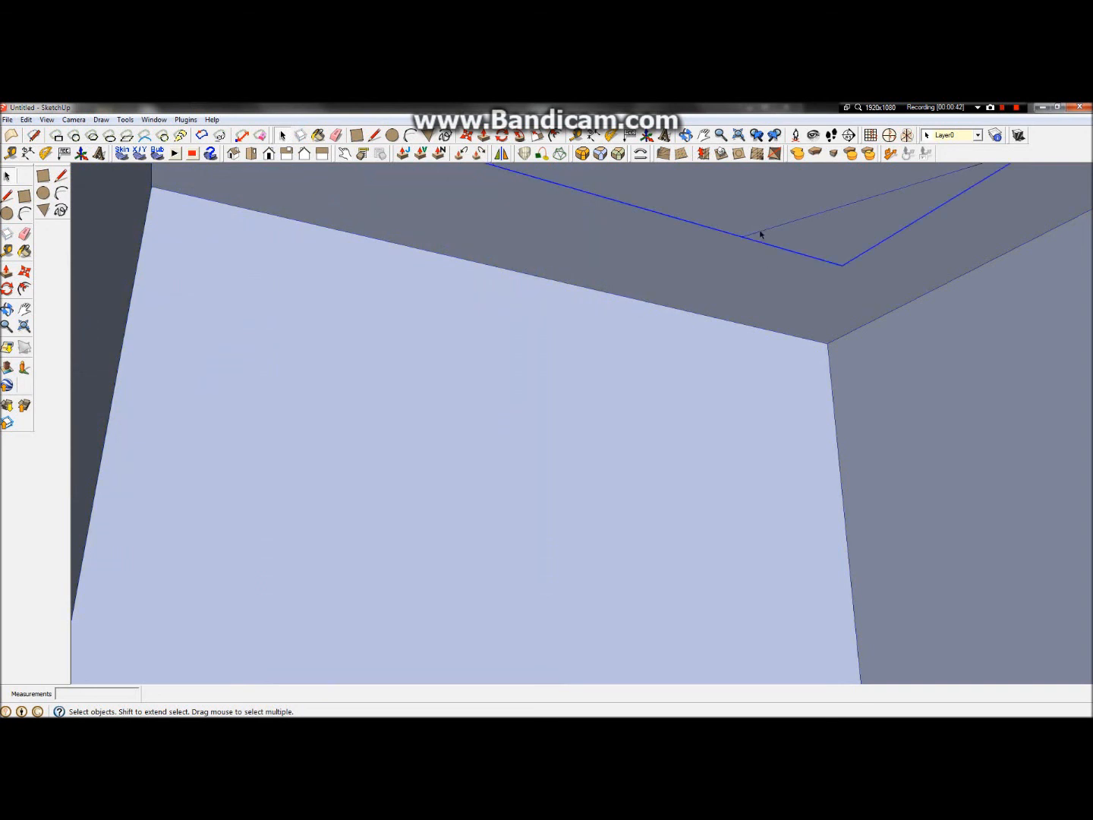
pyautogui.scroll(-3, 761, 235)
pyautogui.scroll(2, 762, 235)
pyautogui.rightClick(769, 230)
pyautogui.click(792, 259)
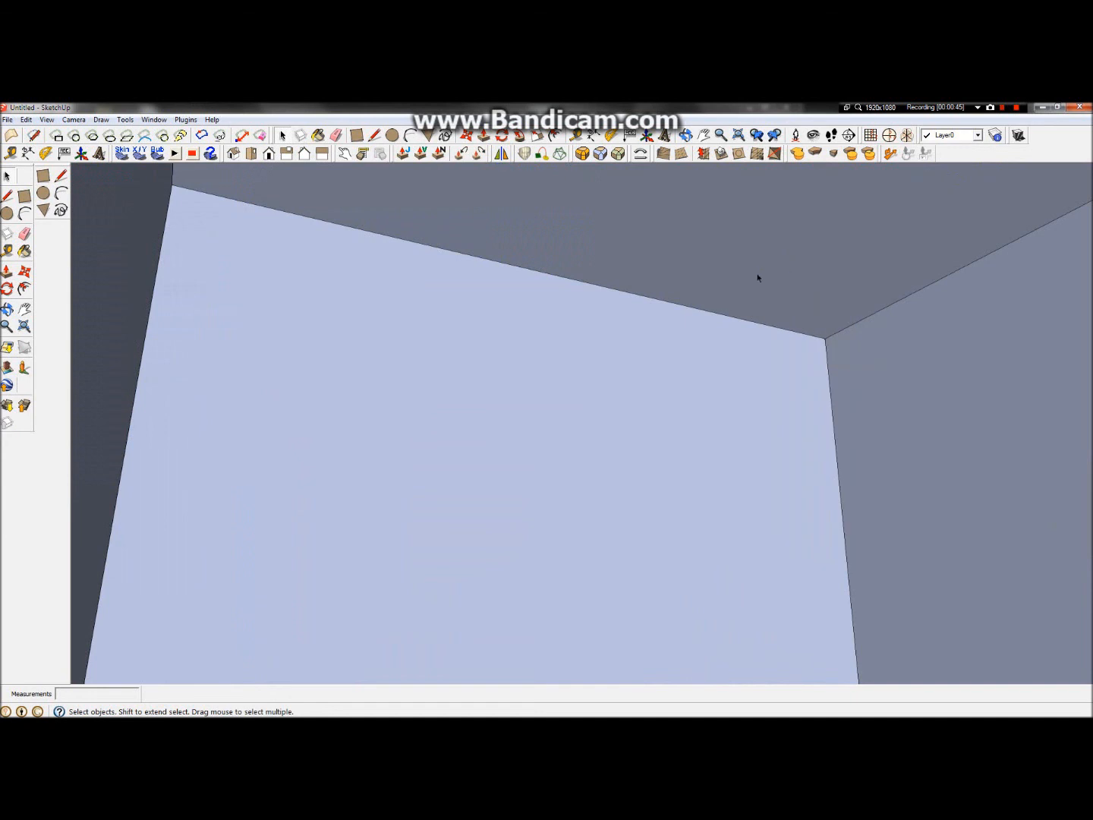
pyautogui.scroll(-2, 695, 304)
pyautogui.scroll(3, 749, 175)
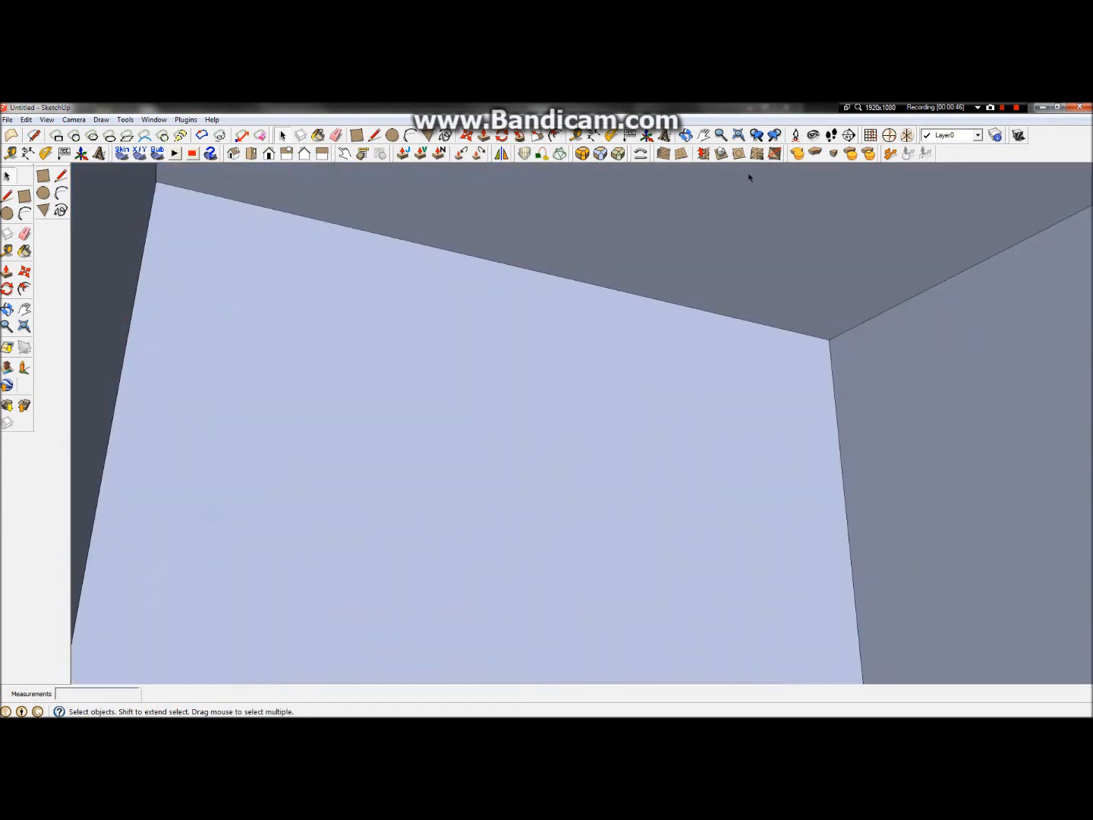
pyautogui.click(9, 309)
pyautogui.moveTo(671, 300); pyautogui.dragTo(763, 246)
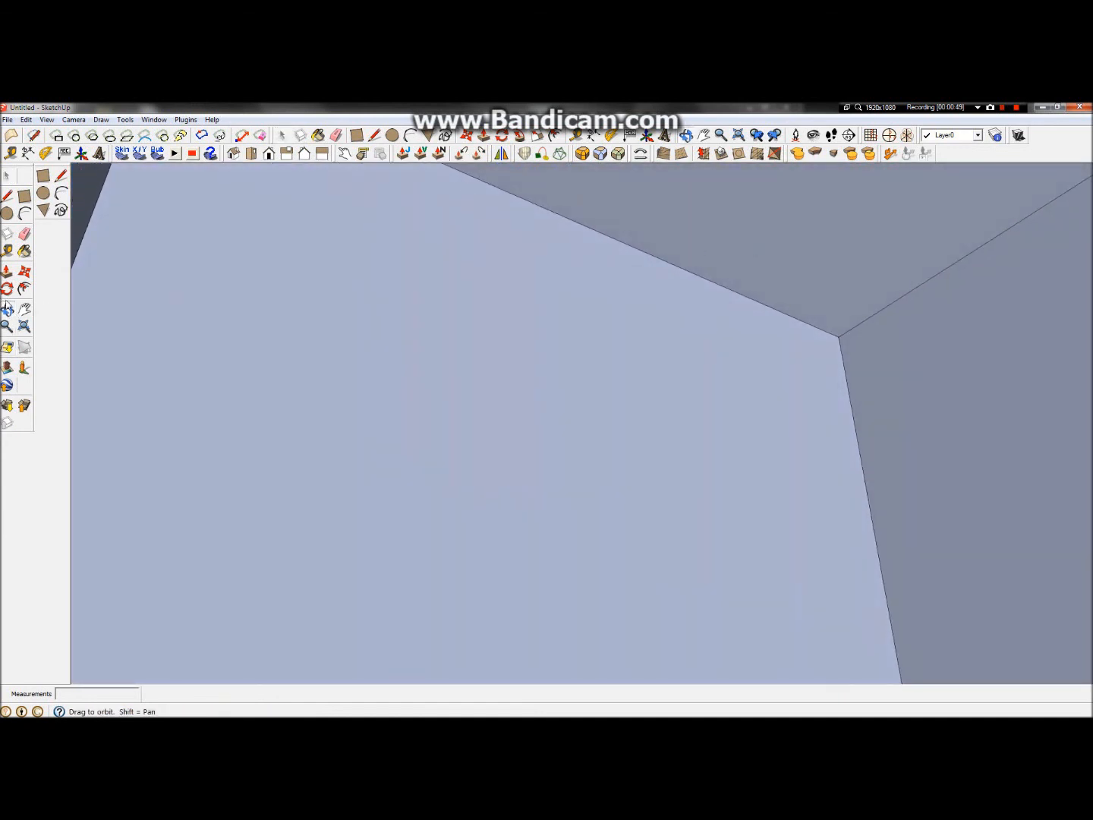
pyautogui.click(24, 309)
pyautogui.moveTo(631, 323)
pyautogui.mouseDown()
pyautogui.moveTo(555, 504)
pyautogui.moveTo(547, 577)
pyautogui.mouseUp()
pyautogui.moveTo(724, 385)
pyautogui.mouseDown()
pyautogui.moveTo(754, 434)
pyautogui.moveTo(611, 528)
pyautogui.mouseUp()
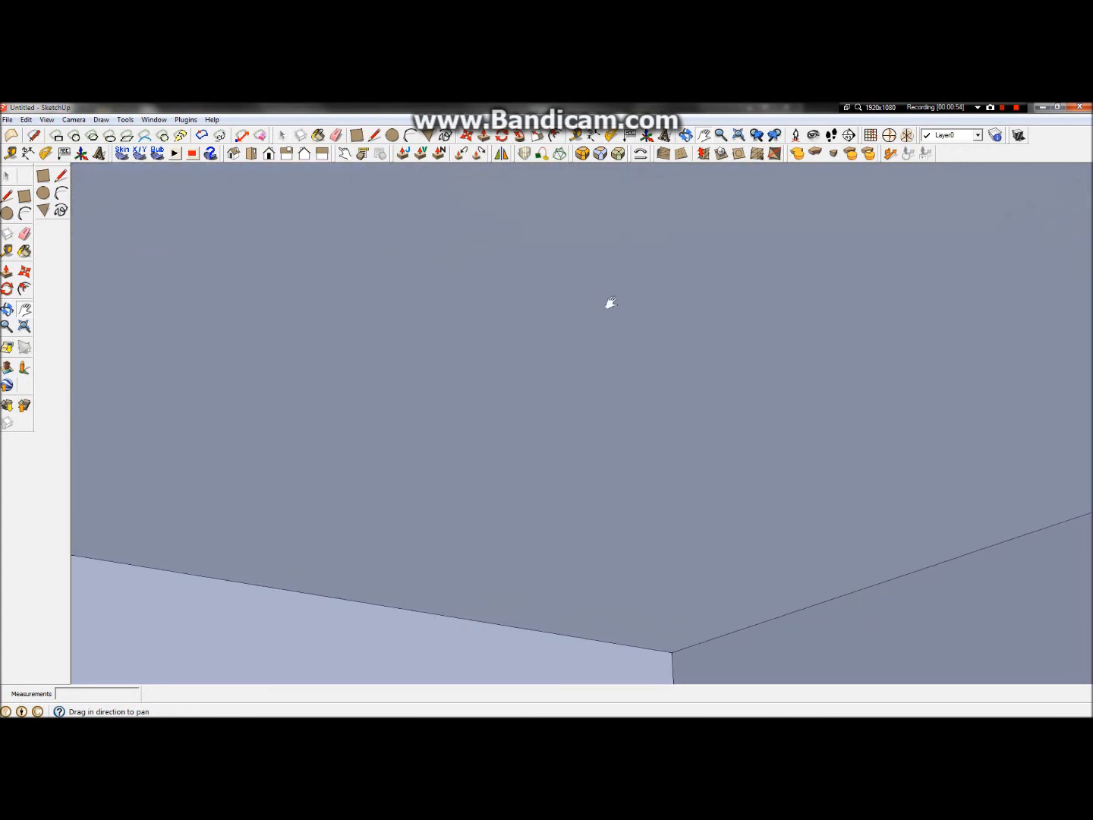
pyautogui.scroll(-10, 444, 358)
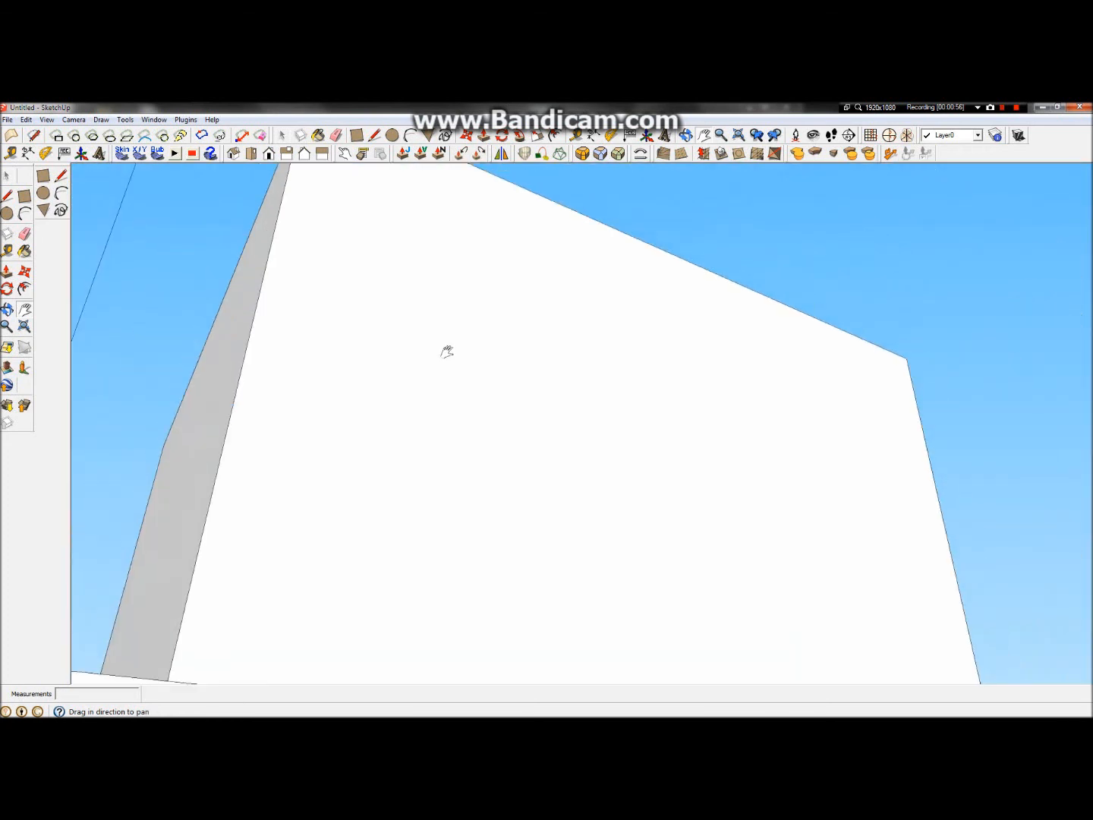
pyautogui.click(31, 121)
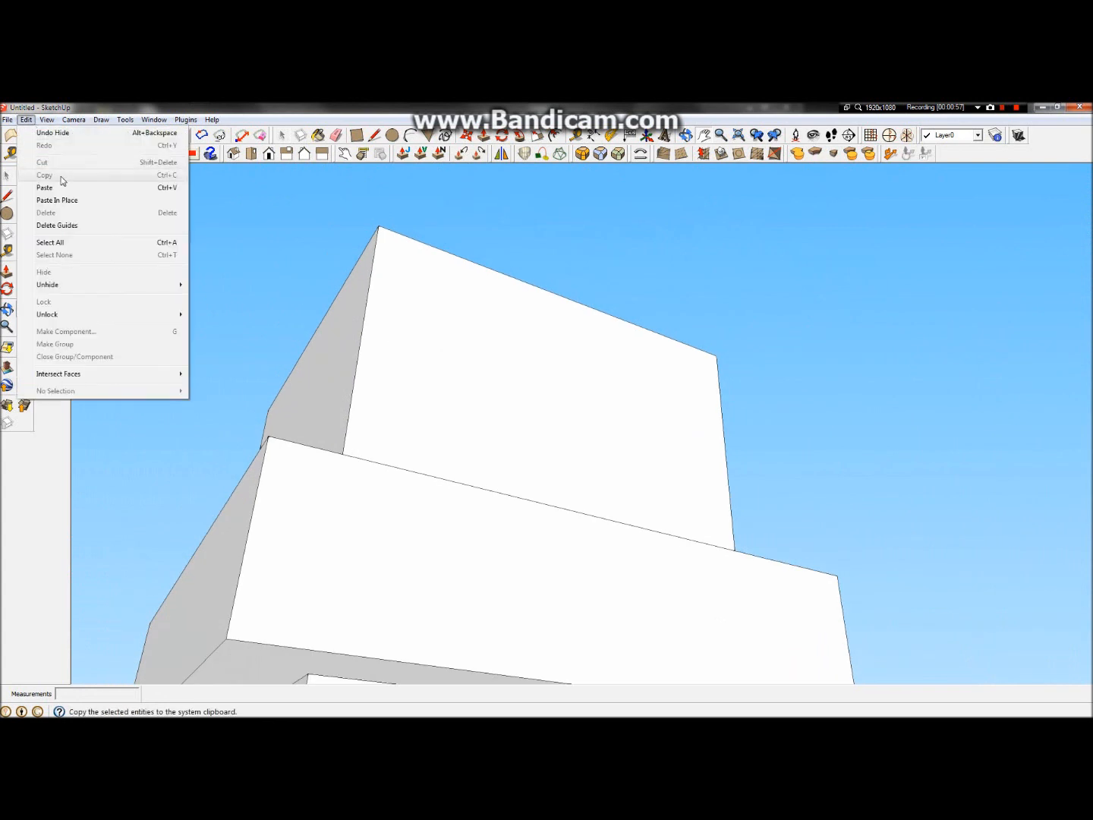
pyautogui.click(57, 137)
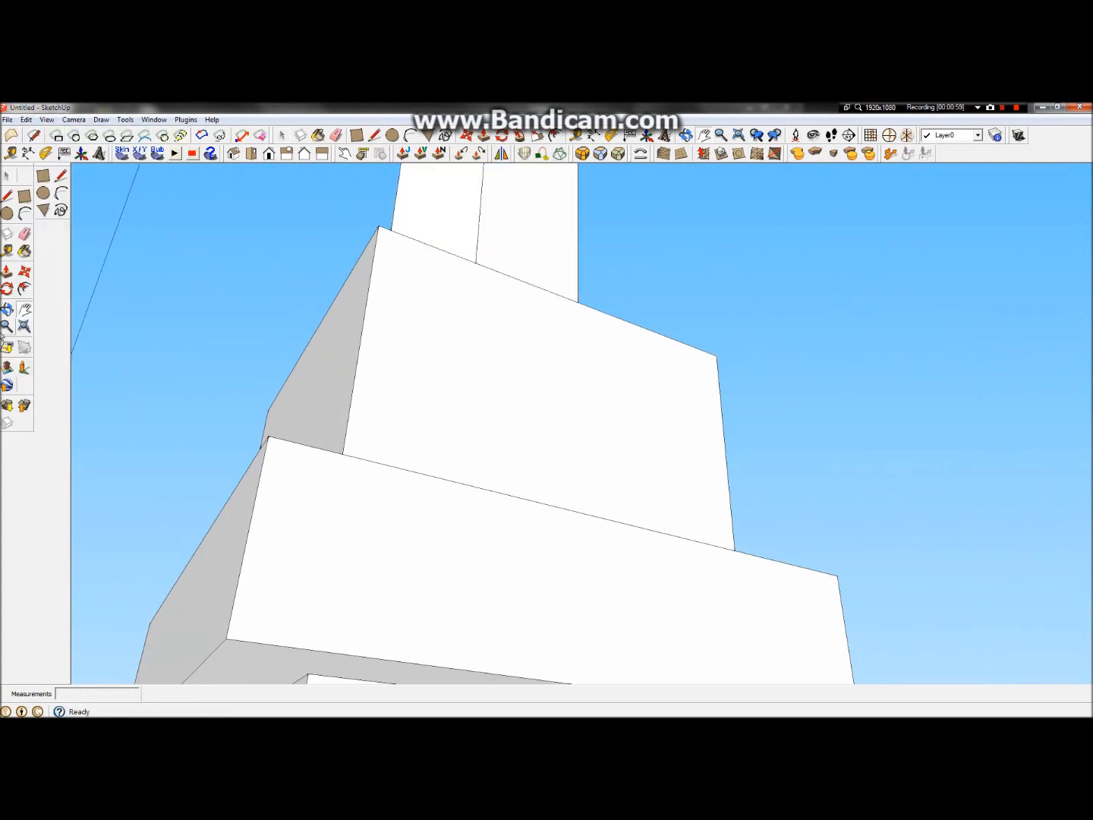
# Open the lift column component for editing and offset its bottom face's outline inward to form a narrow border
pyautogui.click(7, 310)
pyautogui.moveTo(444, 354); pyautogui.dragTo(520, 381)
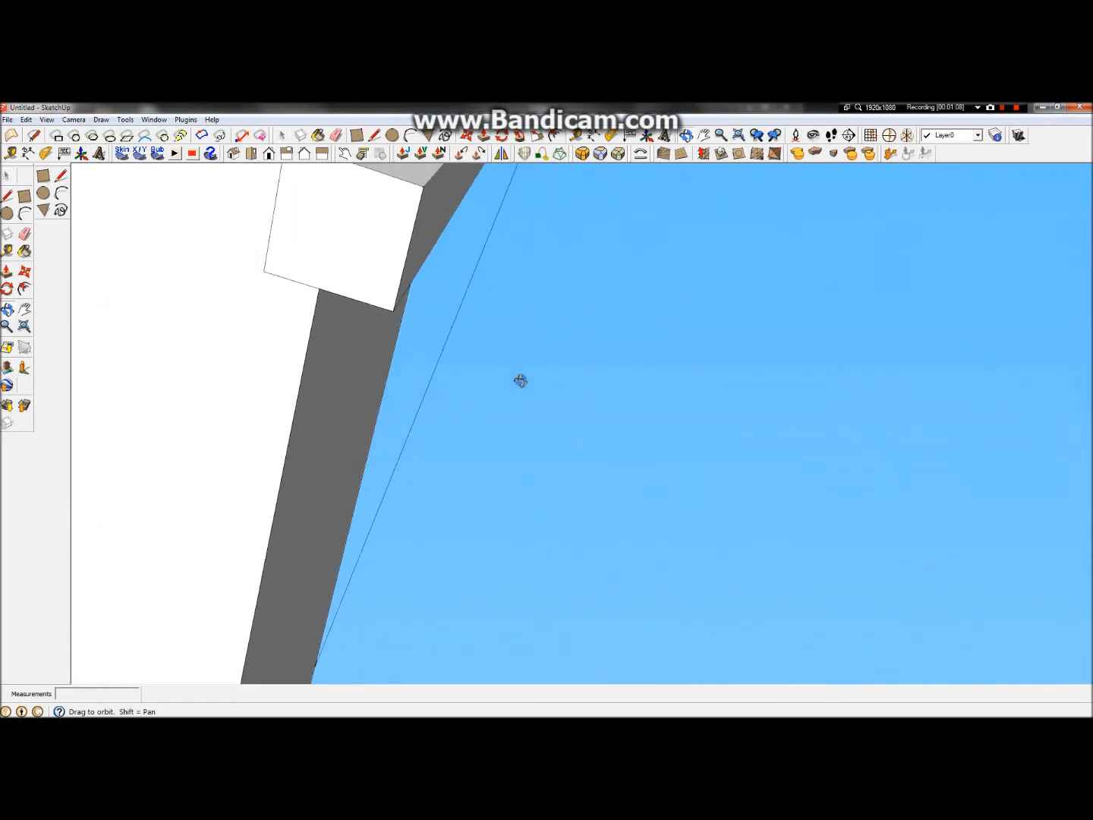
pyautogui.moveTo(124, 314); pyautogui.dragTo(408, 242)
pyautogui.click(24, 288)
pyautogui.scroll(4, 428, 284)
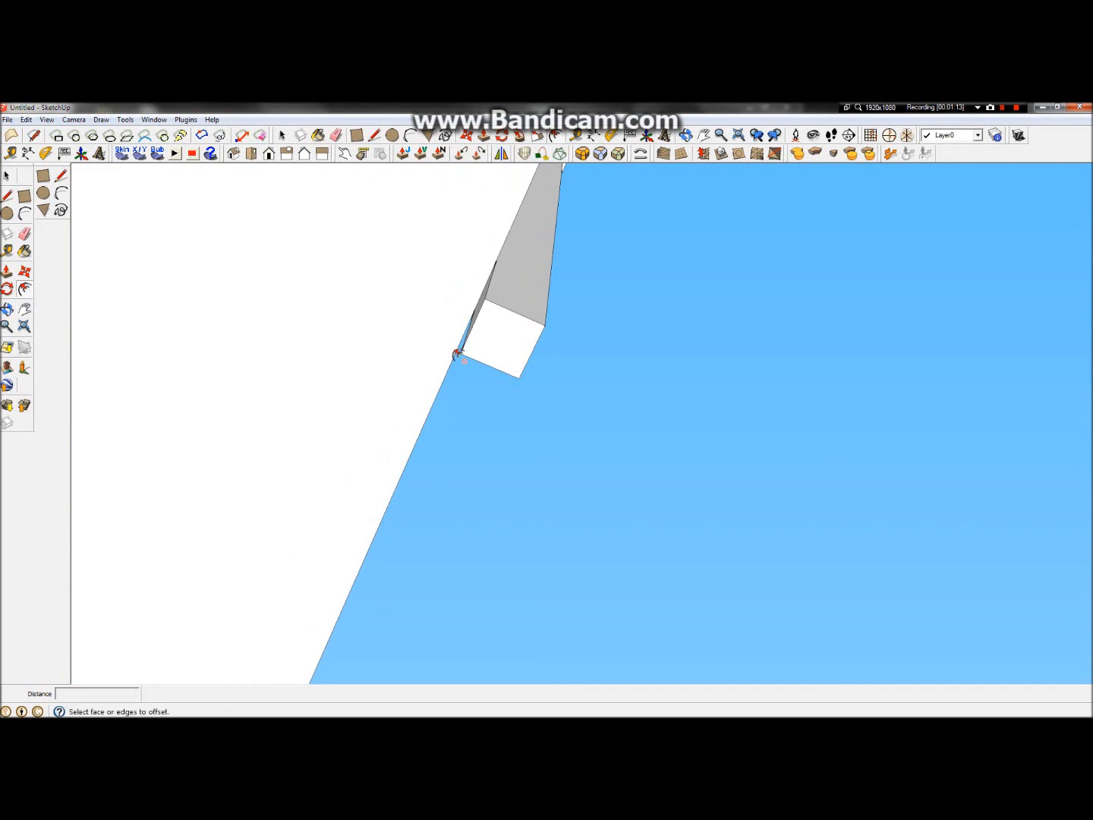
pyautogui.click(6, 175)
pyautogui.doubleClick(520, 322)
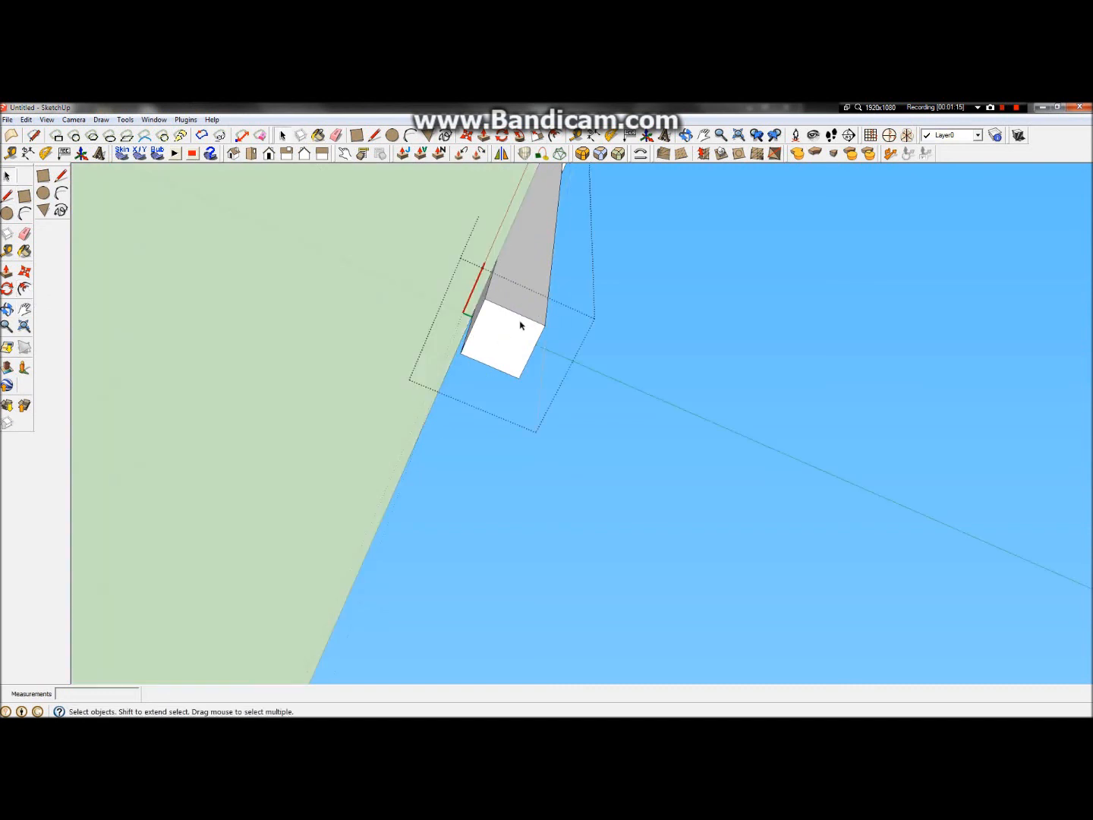
pyautogui.scroll(1, 456, 318)
pyautogui.click(24, 289)
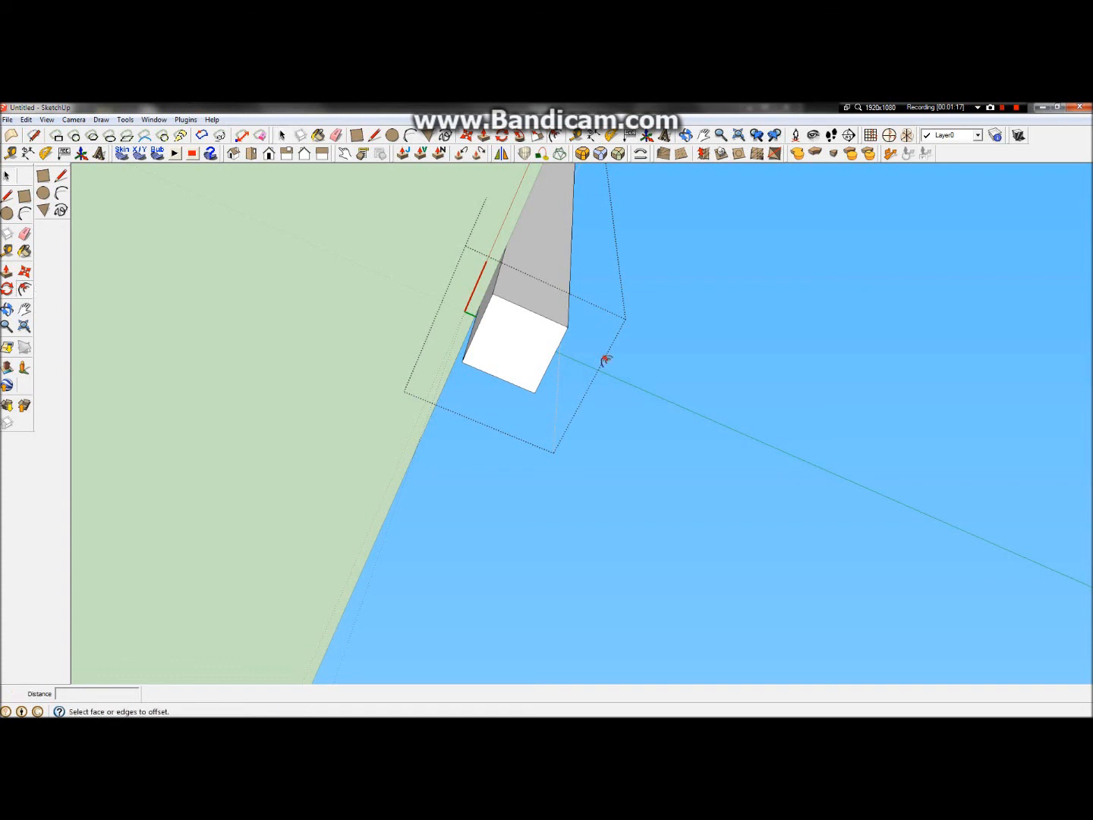
pyautogui.click(518, 338)
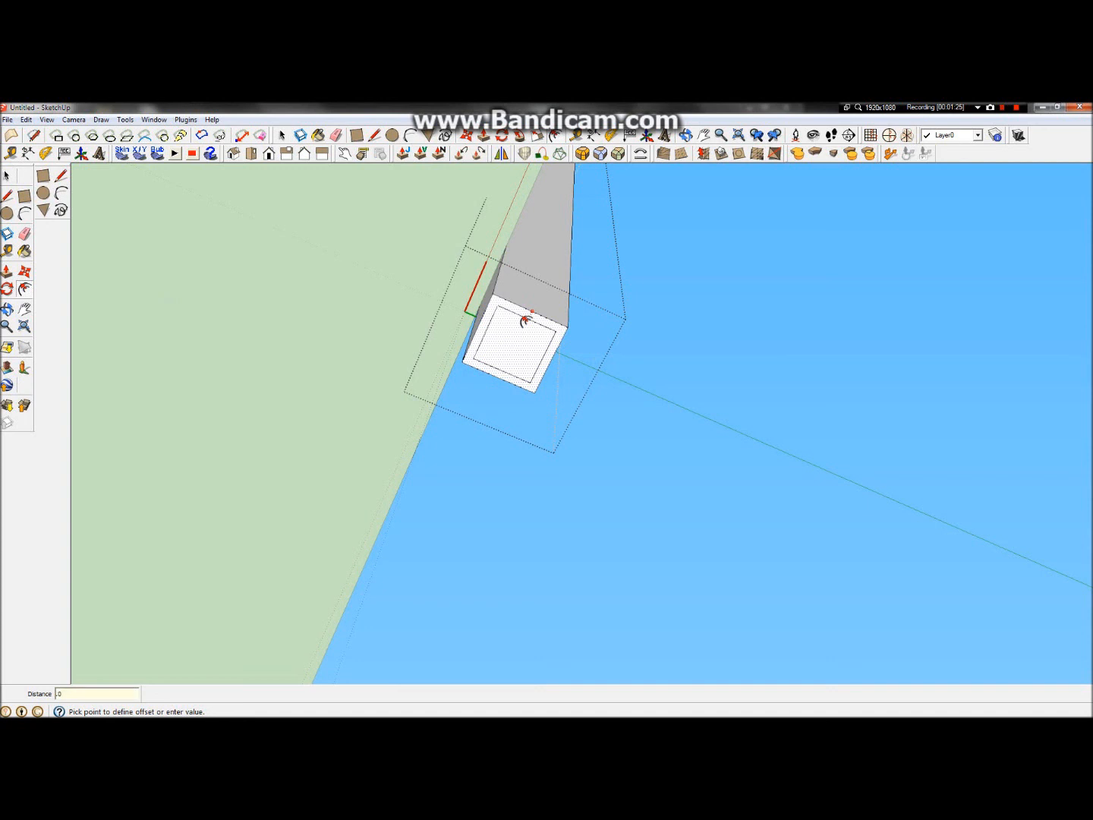
pyautogui.press('Return')
pyautogui.scroll(2, 523, 357)
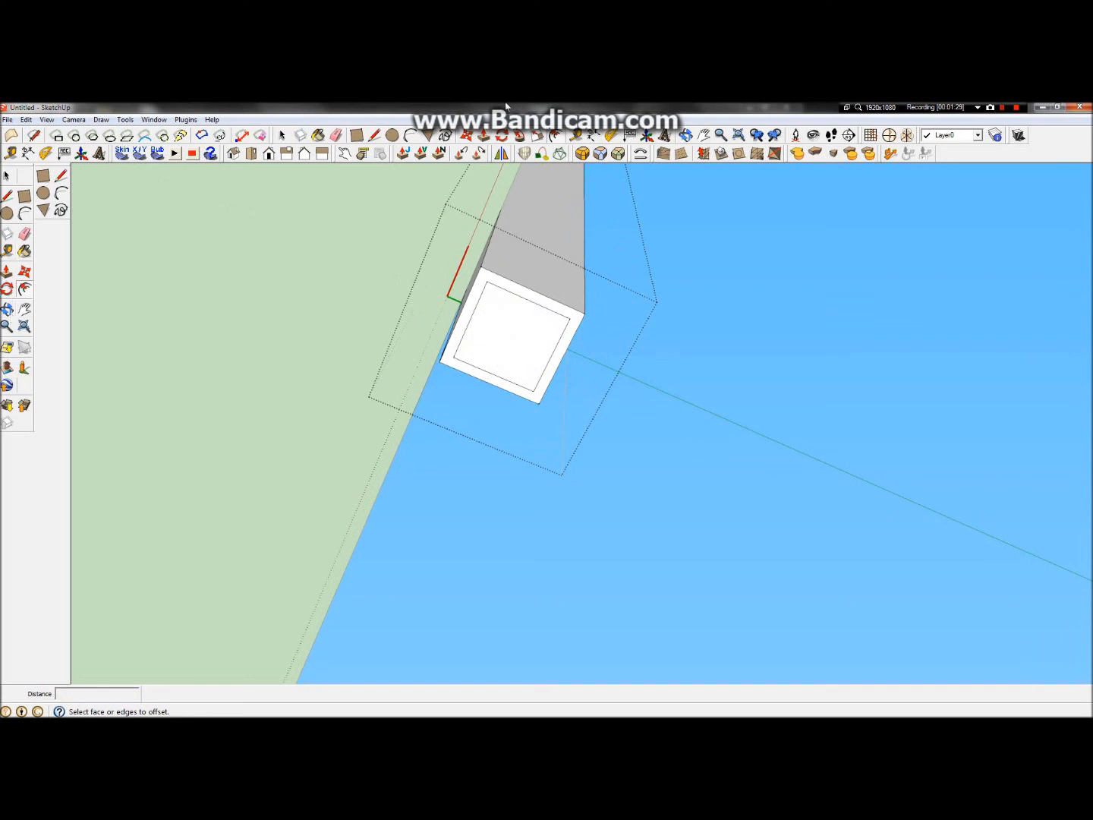
# Switch to the jet bridge reference photo to check the lift column's lower end, and return to the SketchUp model
pyautogui.hotkey('alt', 'Tab')
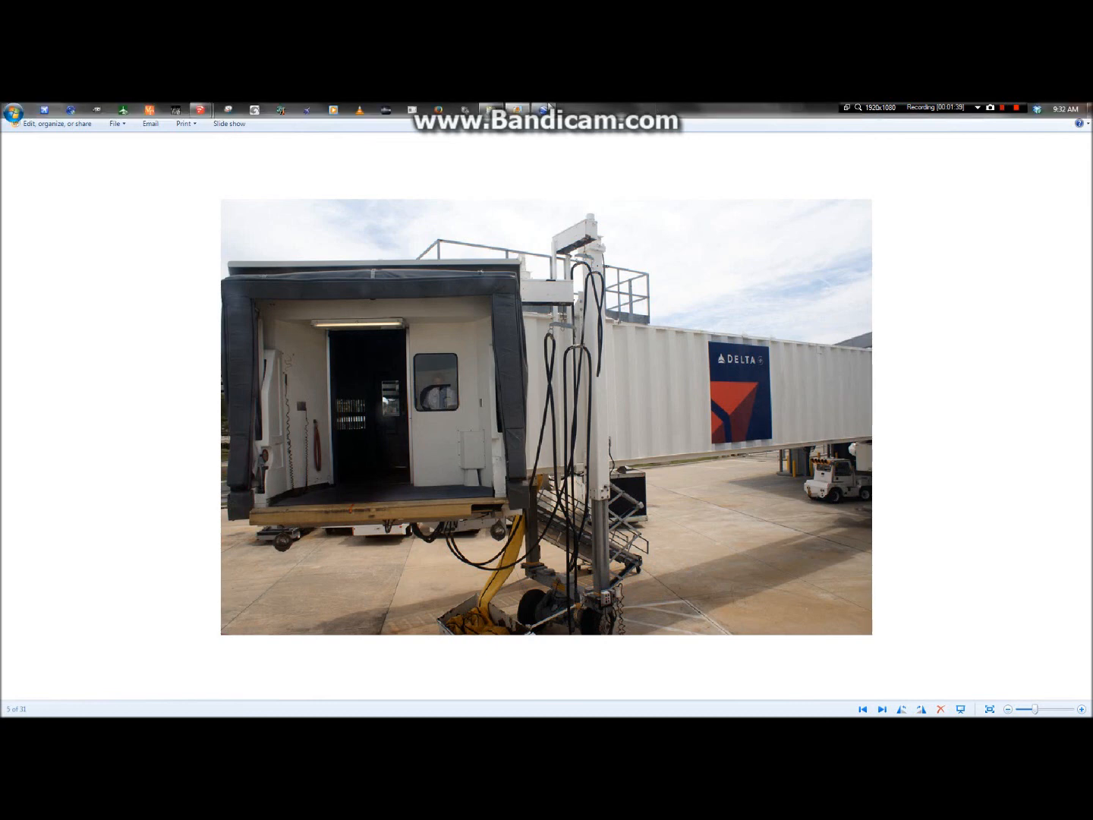
pyautogui.moveTo(200, 110)
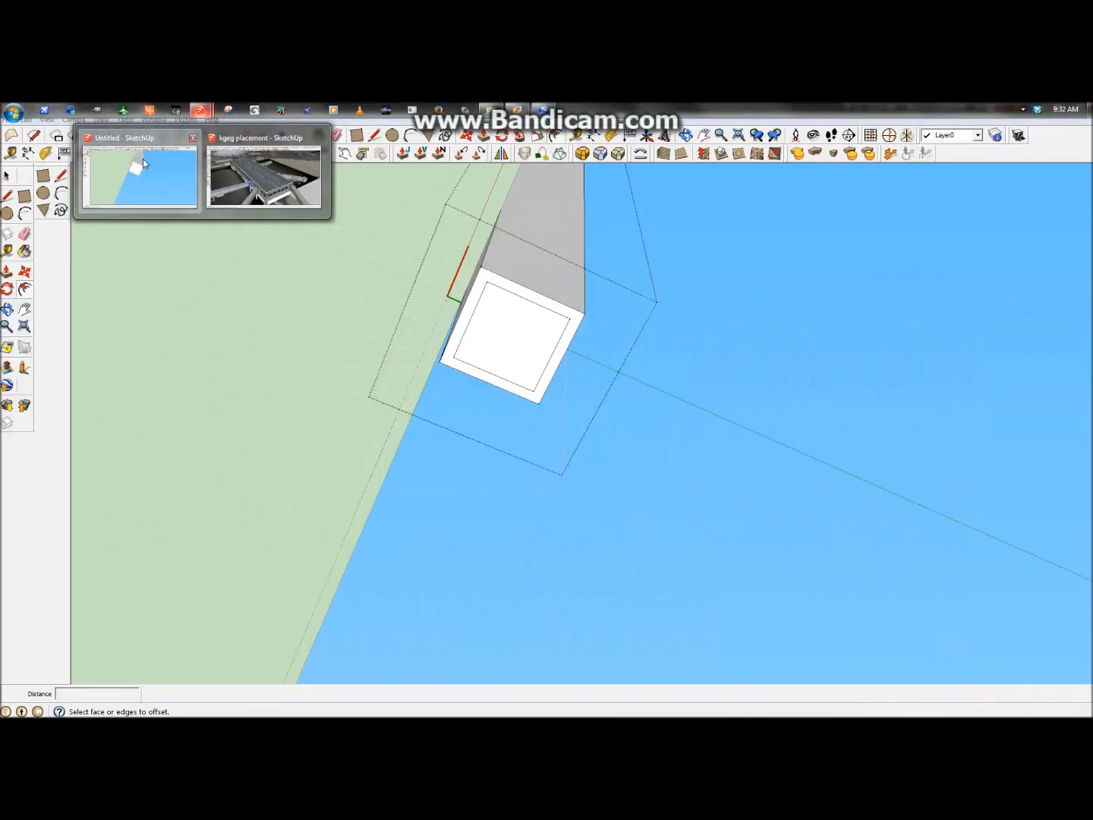
pyautogui.click(143, 159)
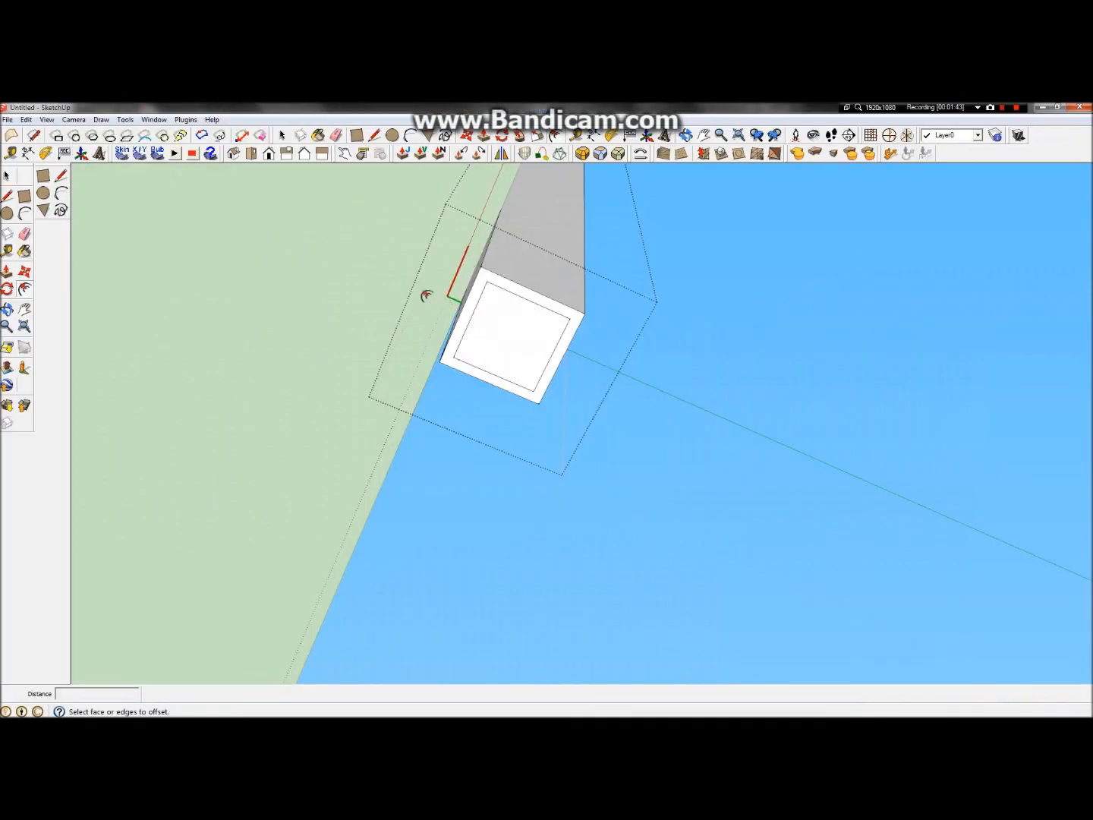
# Delete the inset outline from the lift column's bottom face and finish editing the column component
pyautogui.click(7, 309)
pyautogui.moveTo(307, 346); pyautogui.dragTo(99, 591)
pyautogui.moveTo(227, 433); pyautogui.dragTo(97, 293)
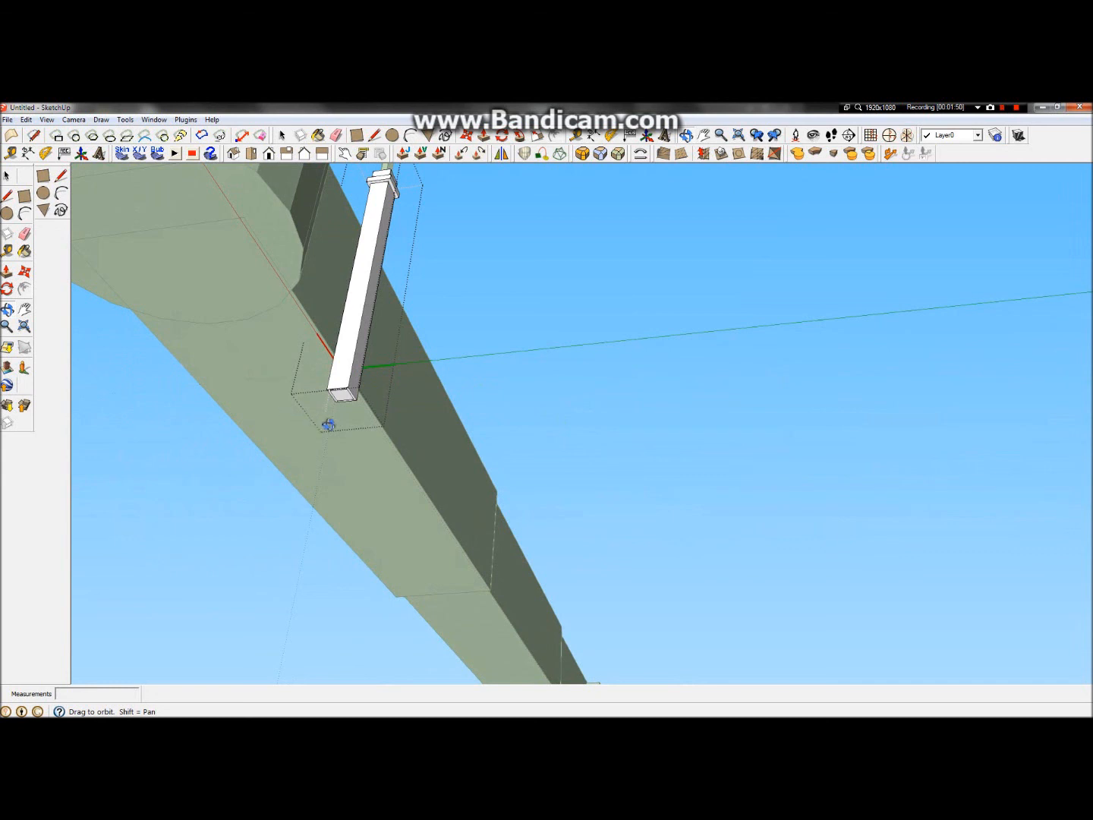
pyautogui.scroll(2, 327, 422)
pyautogui.click(7, 175)
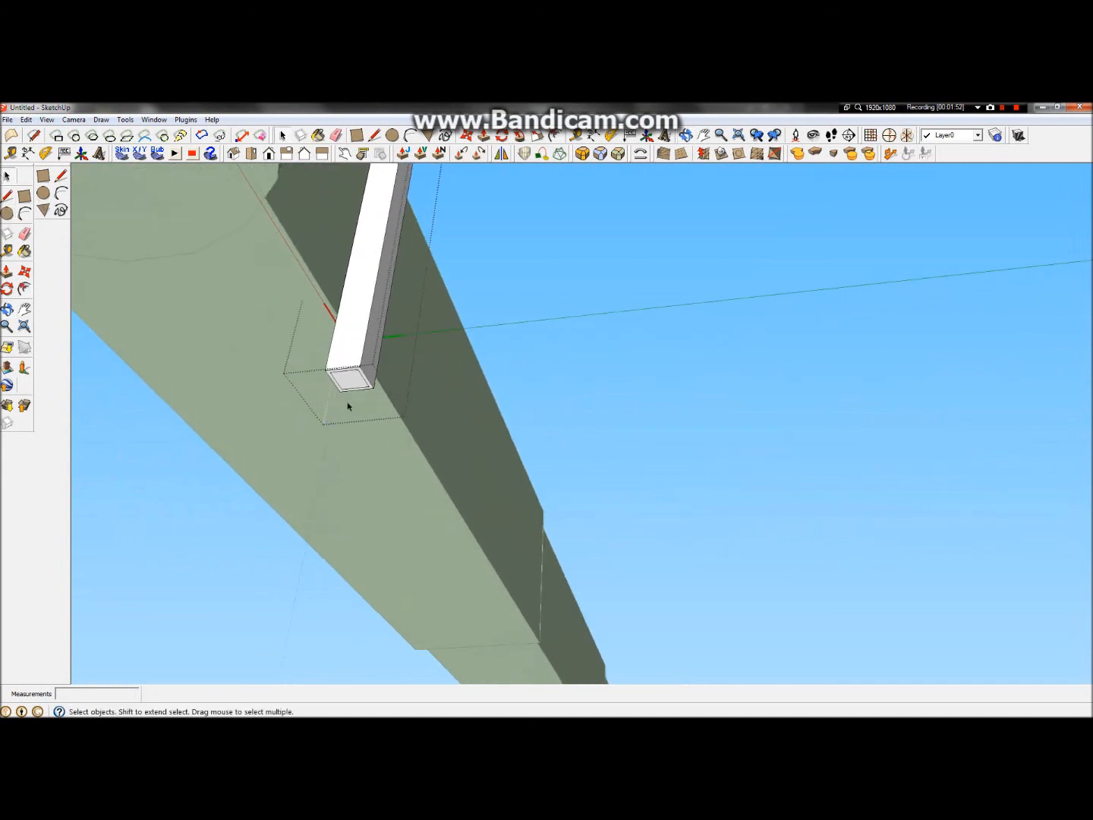
pyautogui.click(357, 381)
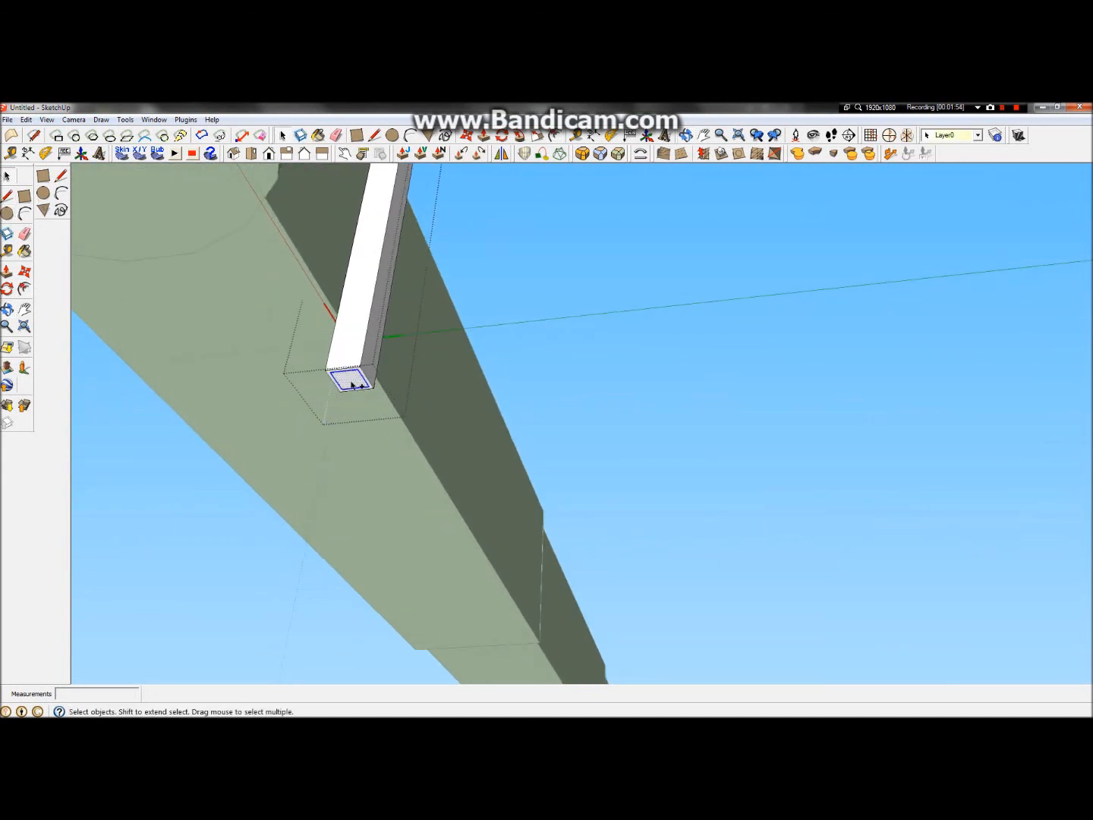
pyautogui.click(564, 372)
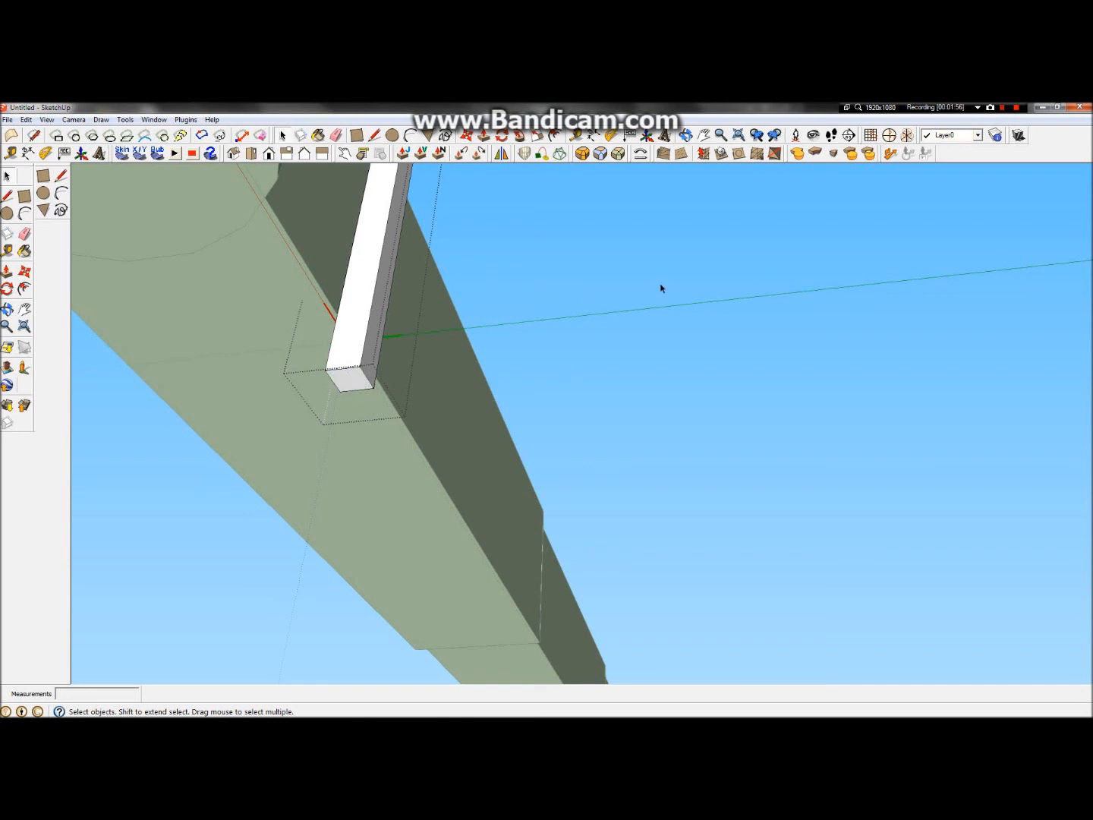
pyautogui.click(713, 372)
pyautogui.click(342, 356)
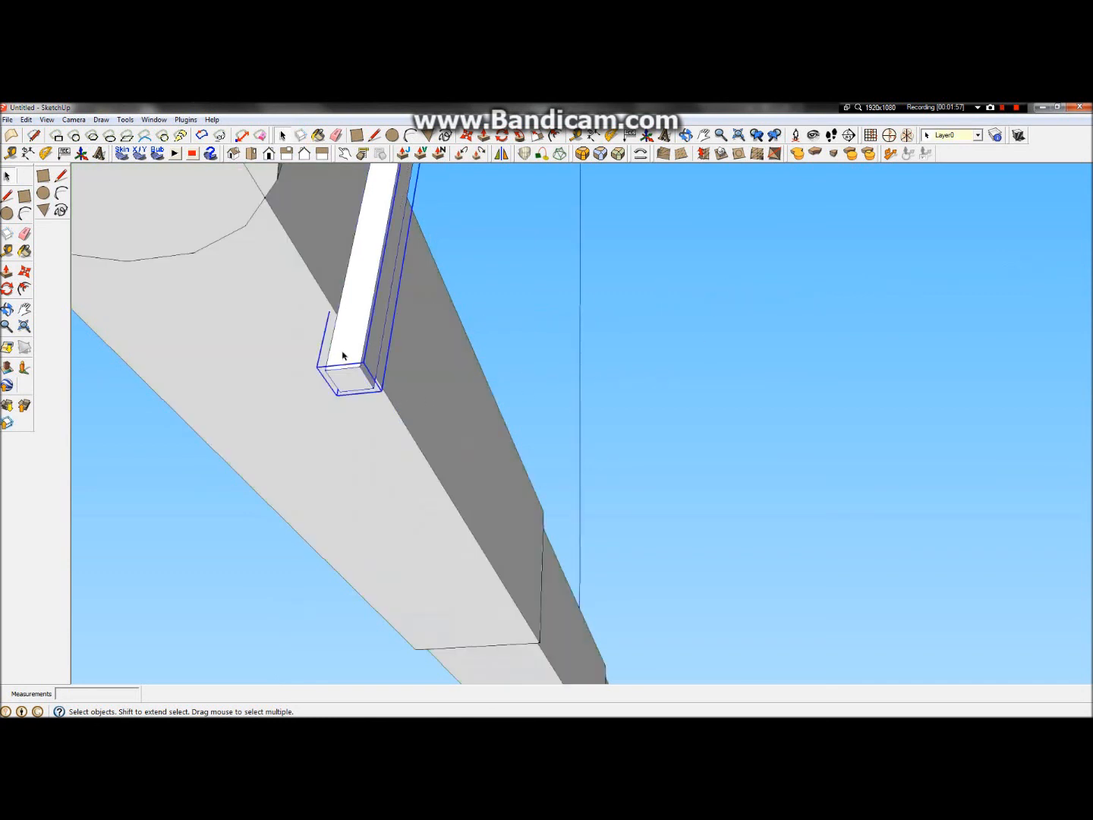
pyautogui.click(797, 390)
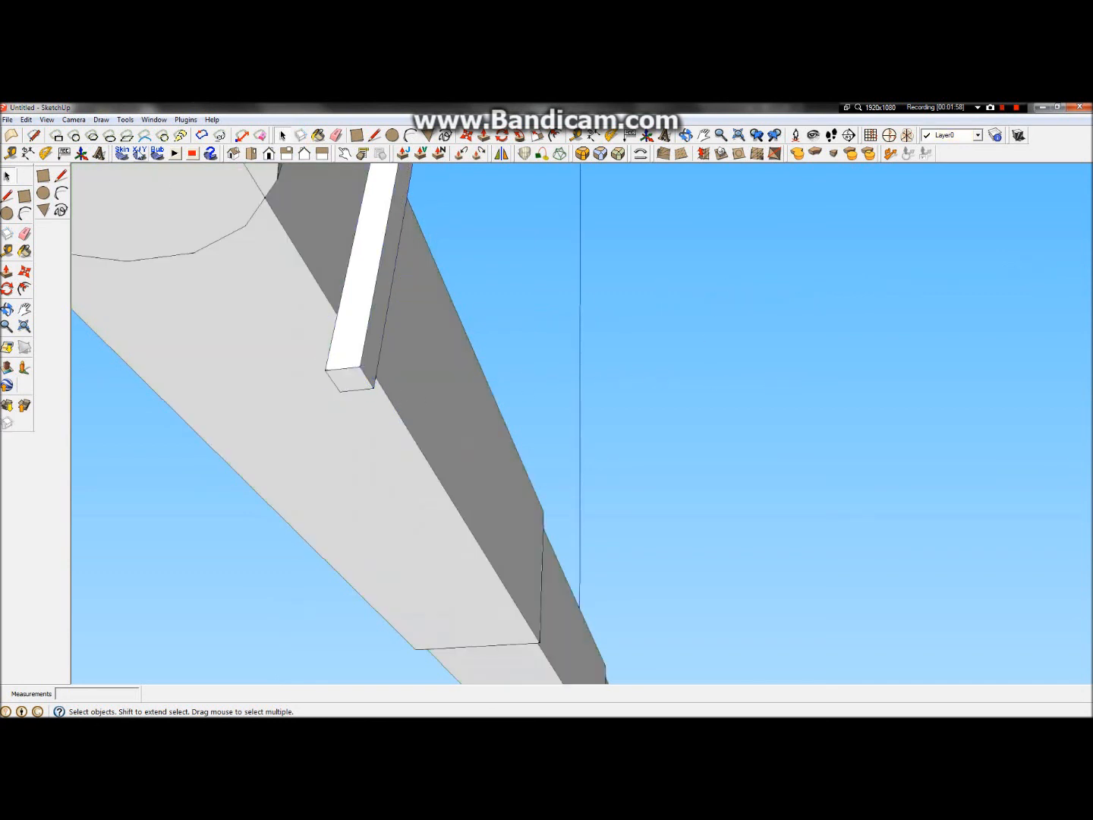
# Paste the inset outline in place on the lift column's bottom face, outside the column component, and deselect it
pyautogui.click(26, 119)
pyautogui.click(69, 199)
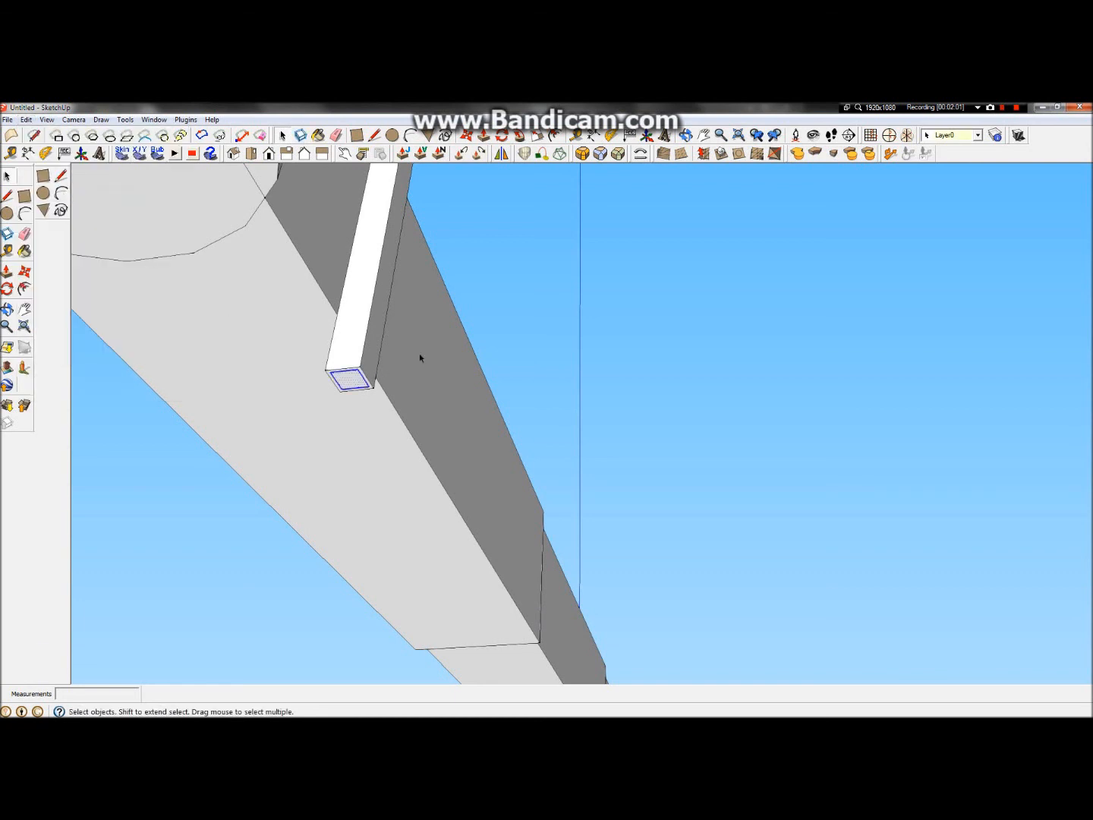
pyautogui.scroll(2, 333, 412)
pyautogui.scroll(-4, 386, 371)
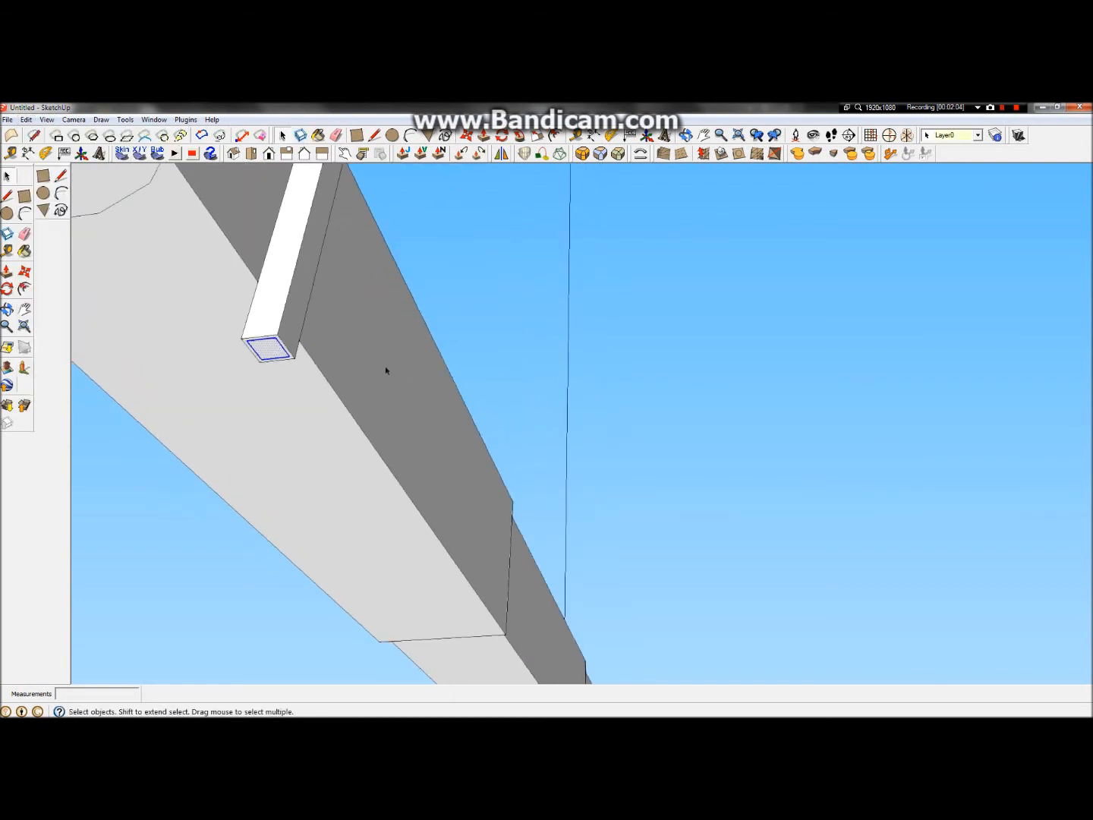
pyautogui.scroll(4, 276, 354)
pyautogui.click(607, 274)
pyautogui.click(414, 346)
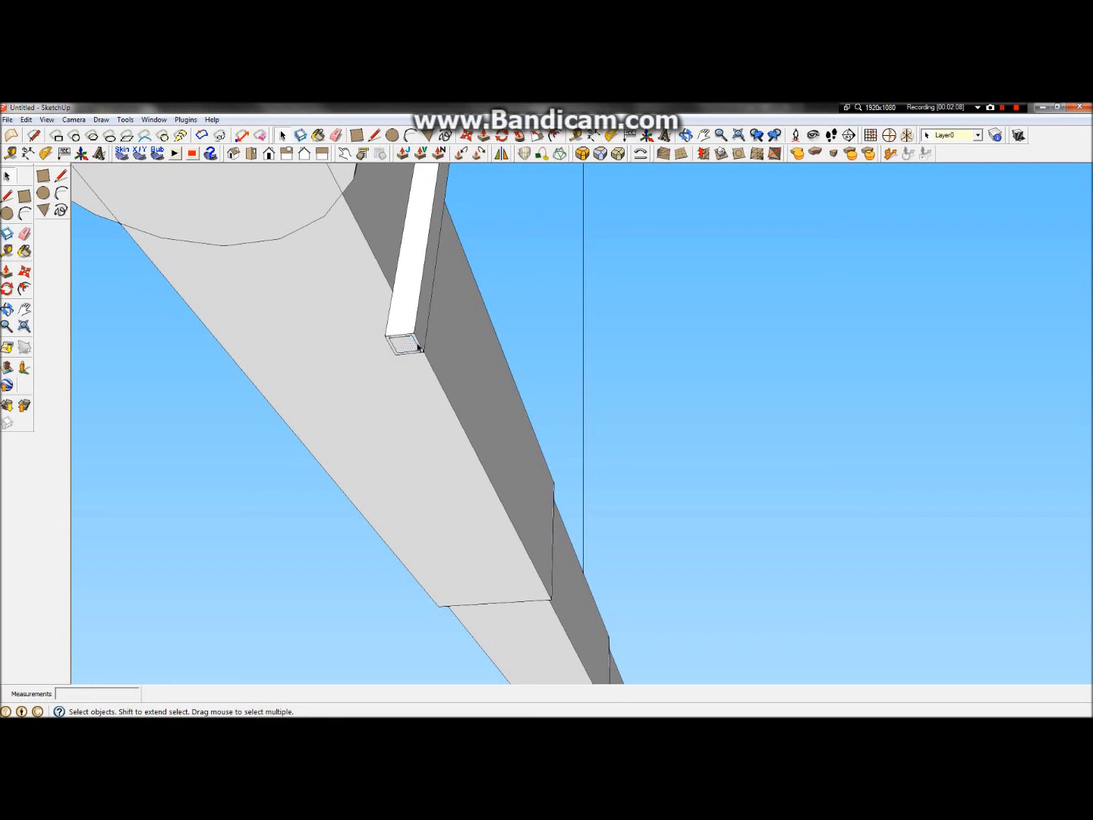
pyautogui.click(532, 333)
# Extrude the inset face at the lift column's lower end 1.5 m downward to form a lower post
pyautogui.click(7, 271)
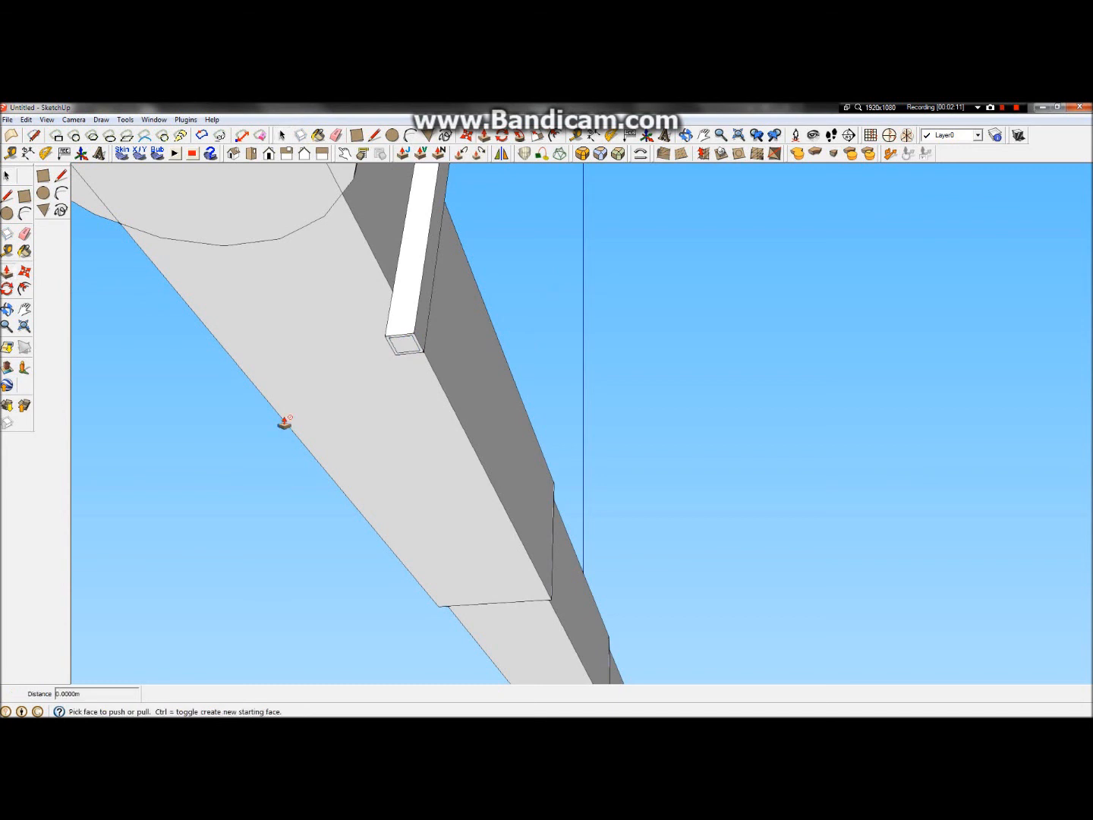
pyautogui.click(403, 348)
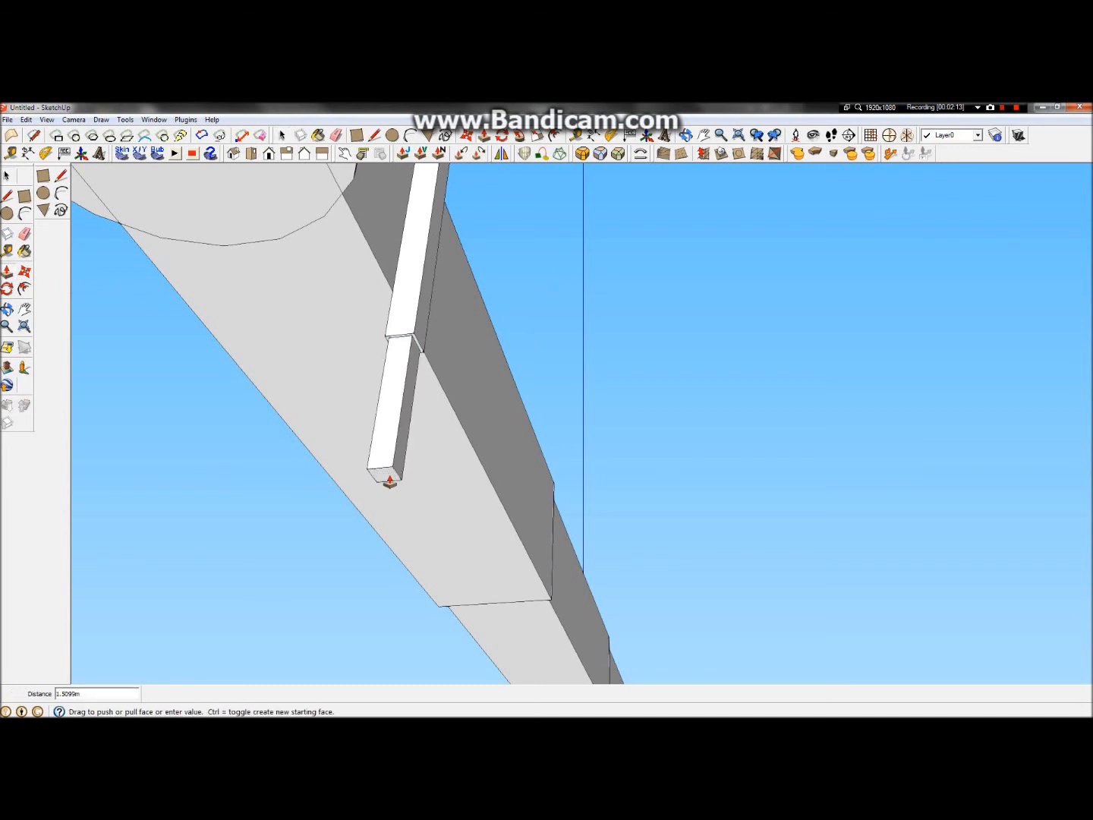
pyautogui.write('1.5')
pyautogui.press('Return')
pyautogui.click(1014, 111)
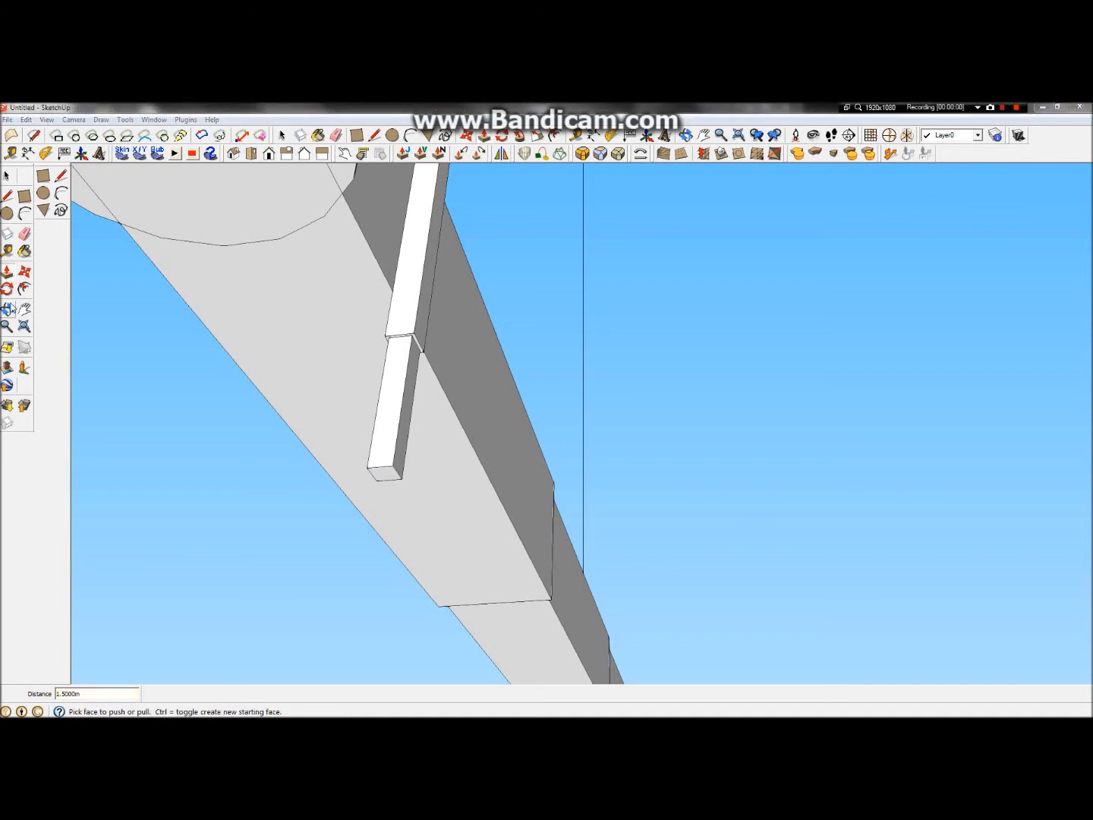
# Extend the lower post a further 0.5 m downward from its bottom face
pyautogui.click(8, 309)
pyautogui.moveTo(365, 293); pyautogui.dragTo(357, 428)
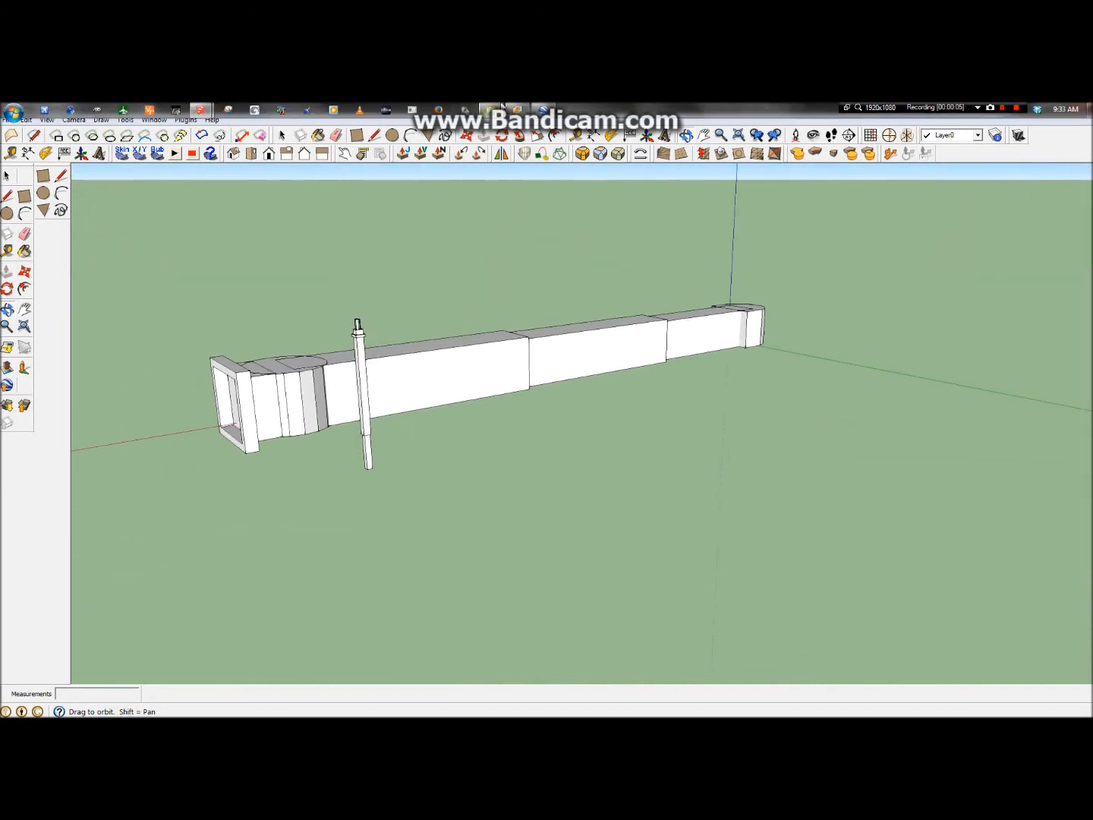
pyautogui.moveTo(518, 107)
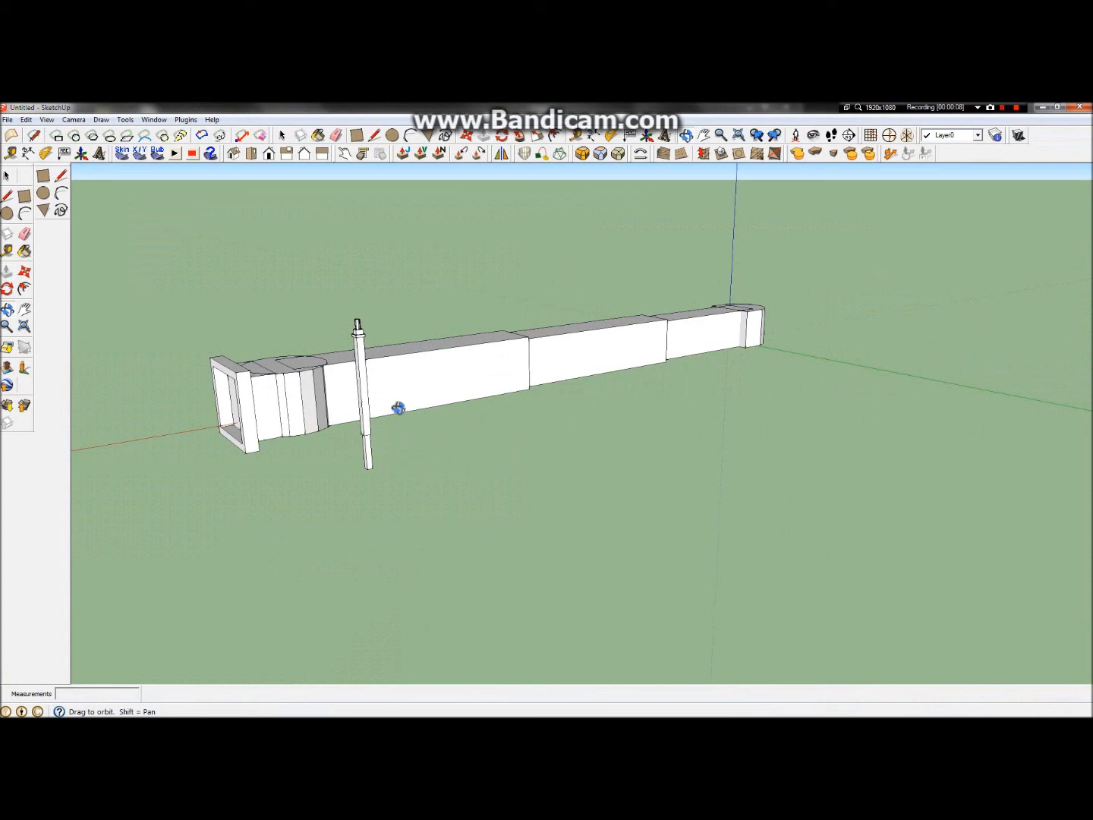
pyautogui.moveTo(397, 408); pyautogui.dragTo(361, 447)
pyautogui.scroll(6, 361, 455)
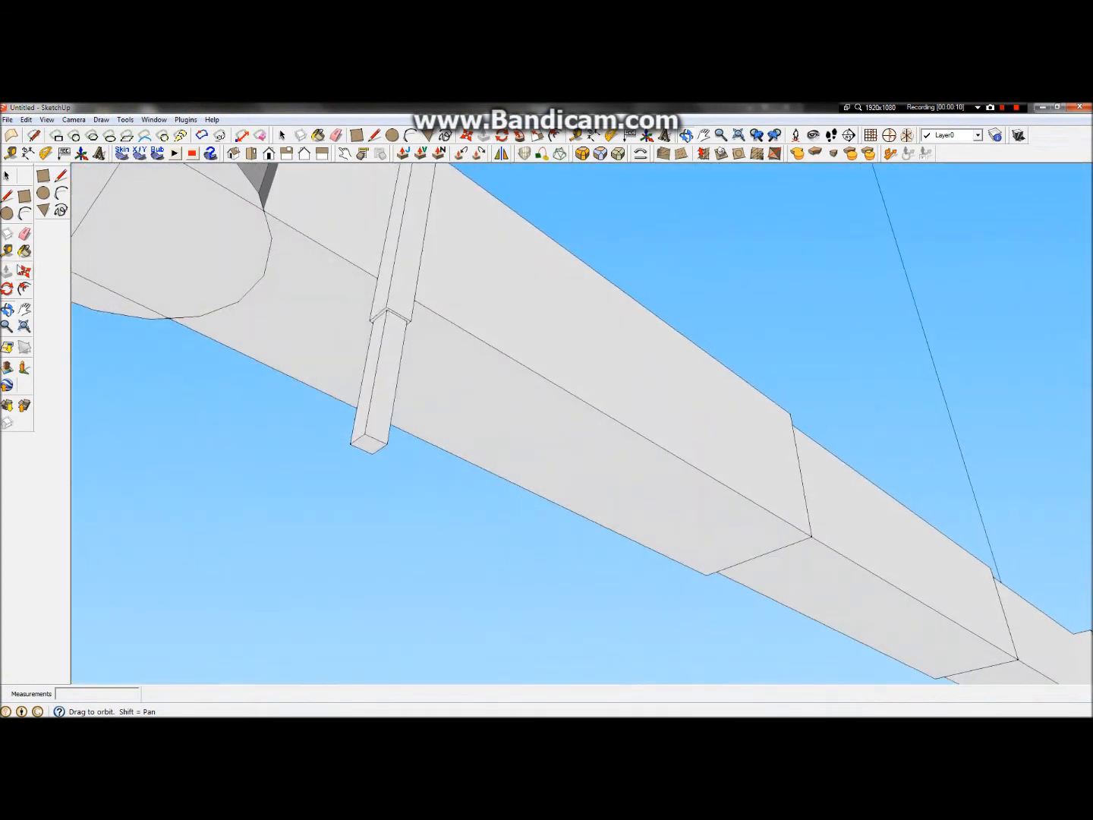
pyautogui.click(8, 270)
pyautogui.moveTo(369, 455); pyautogui.dragTo(372, 506)
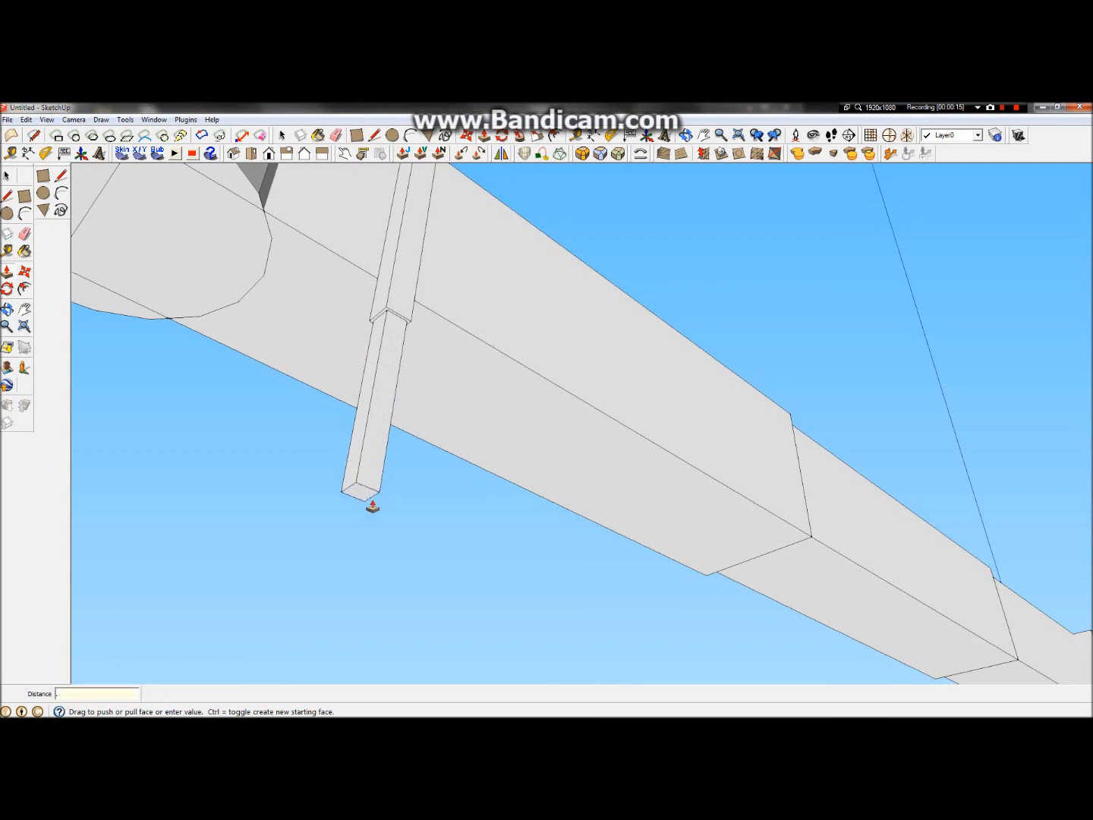
pyautogui.write('.5')
pyautogui.press('Return')
pyautogui.scroll(1, 409, 362)
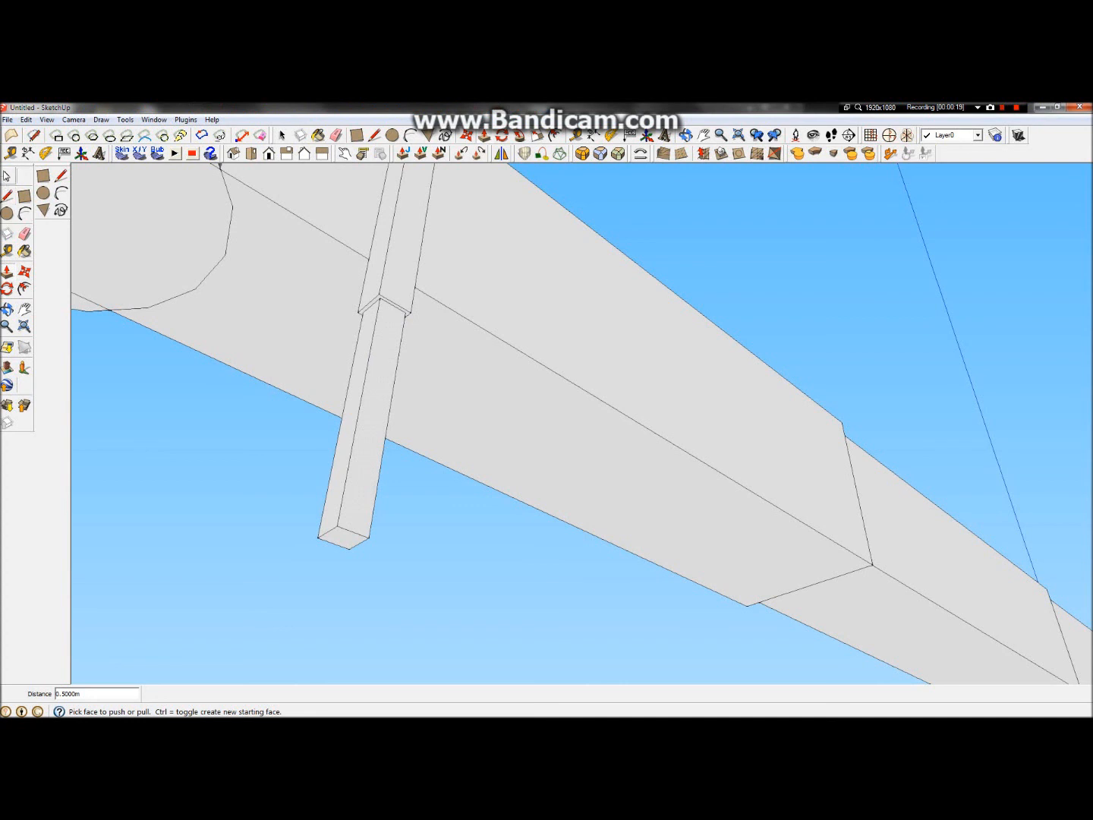
# Select the whole lower post beneath the lift column and make it a component
pyautogui.click(6, 174)
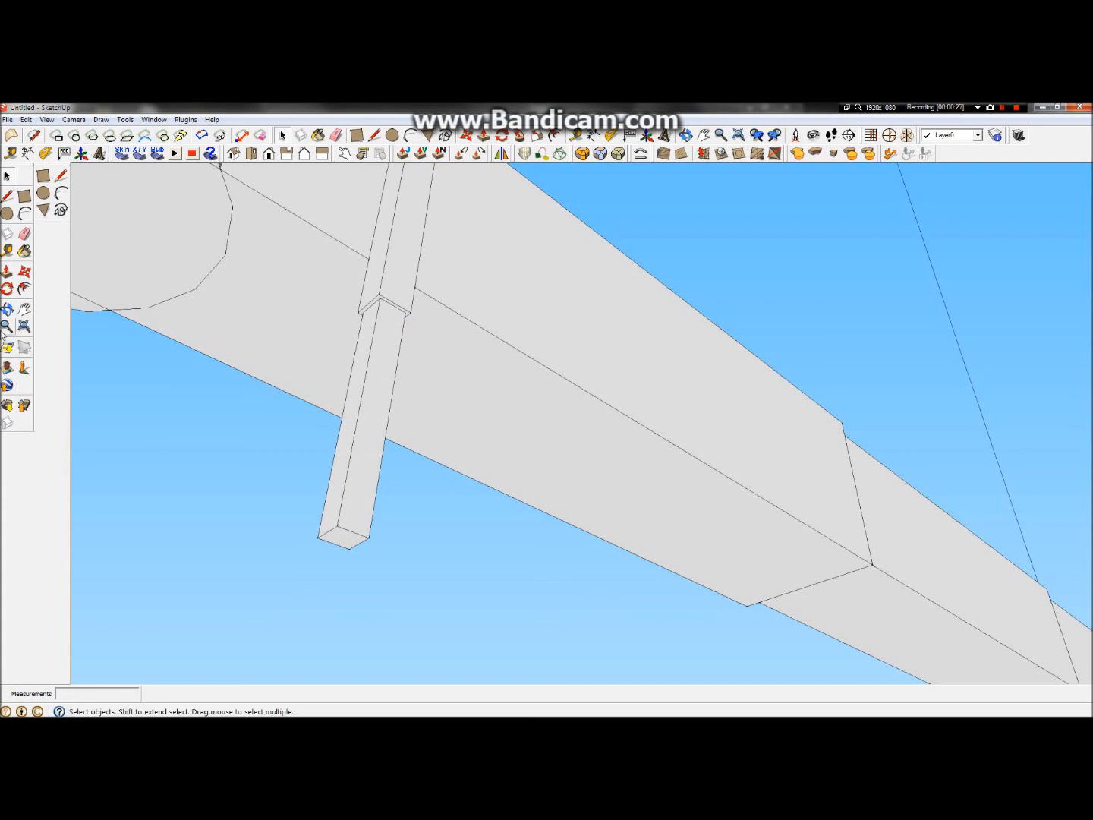
pyautogui.click(7, 309)
pyautogui.moveTo(334, 342); pyautogui.dragTo(464, 405)
pyautogui.scroll(2, 416, 516)
pyautogui.moveTo(413, 490); pyautogui.dragTo(139, 617)
pyautogui.scroll(5, 555, 440)
pyautogui.moveTo(556, 503); pyautogui.dragTo(348, 323)
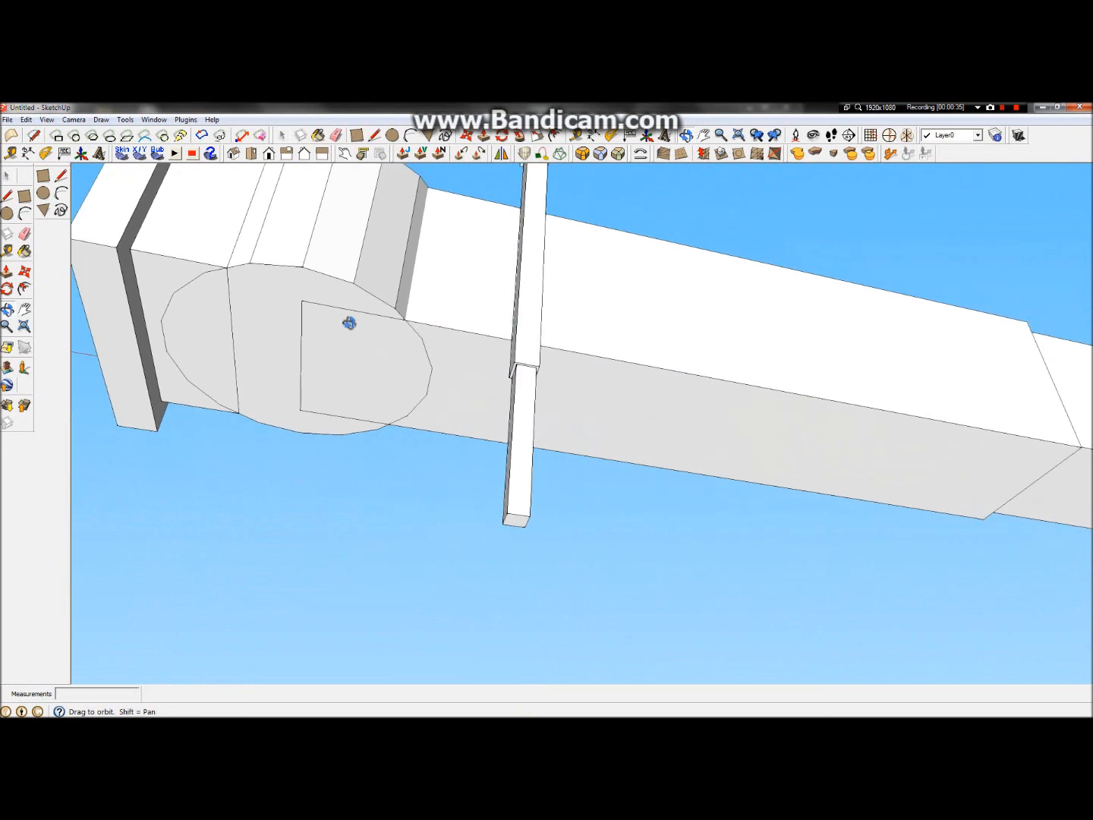
pyautogui.click(7, 176)
pyautogui.tripleClick(523, 448)
pyautogui.rightClick(522, 492)
pyautogui.click(577, 308)
pyautogui.write('S')
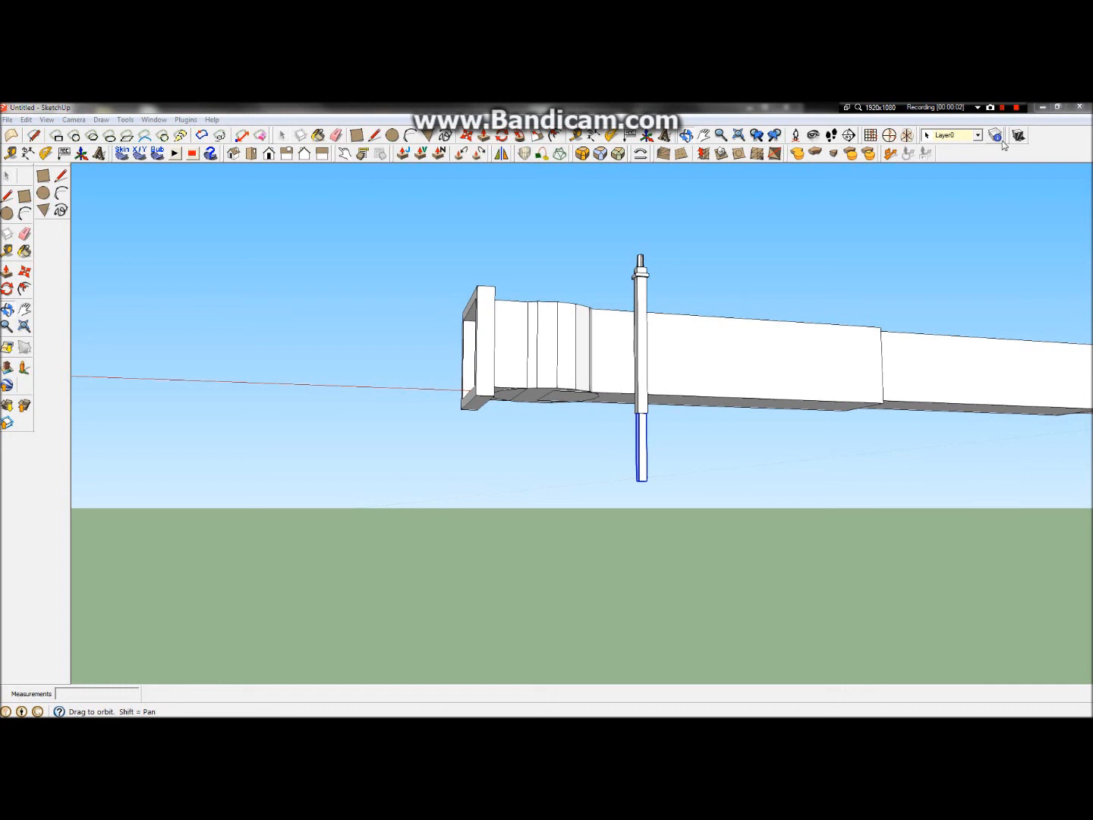
pyautogui.moveTo(542, 338); pyautogui.dragTo(637, 342)
pyautogui.scroll(1, 725, 481)
pyautogui.scroll(3, 639, 473)
pyautogui.moveTo(643, 422); pyautogui.dragTo(697, 571)
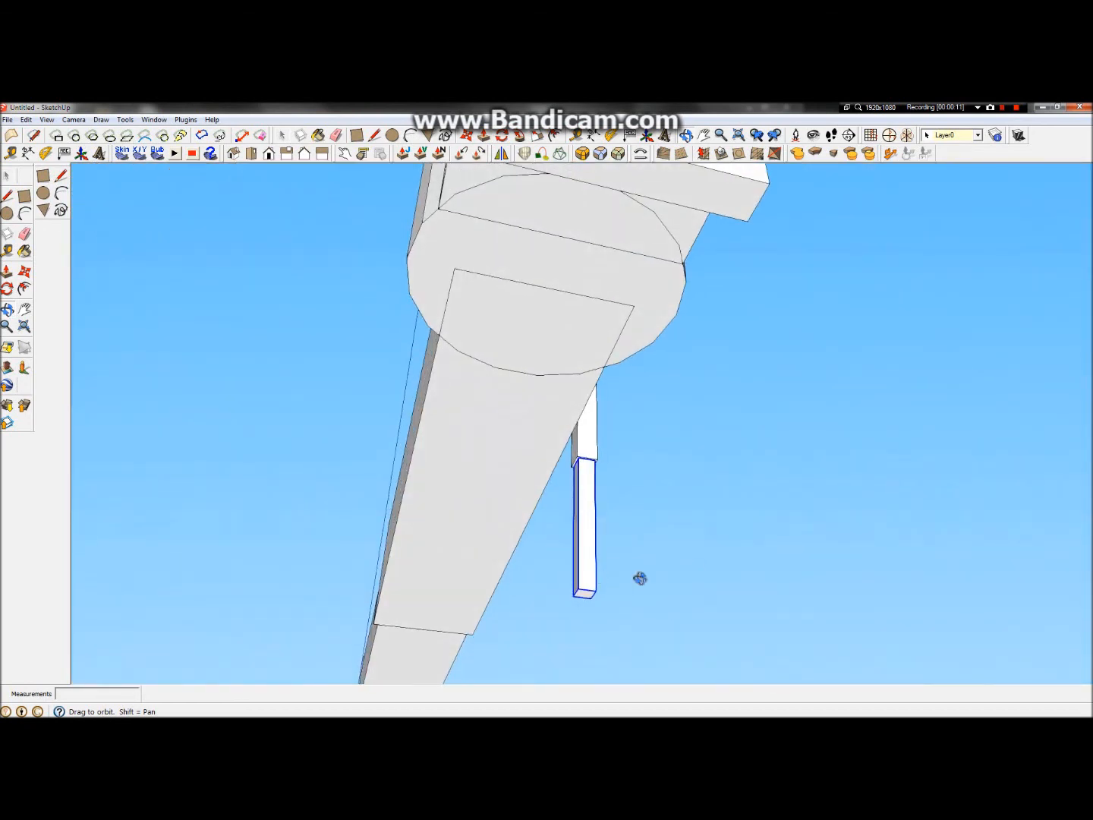
pyautogui.moveTo(594, 599); pyautogui.dragTo(685, 601)
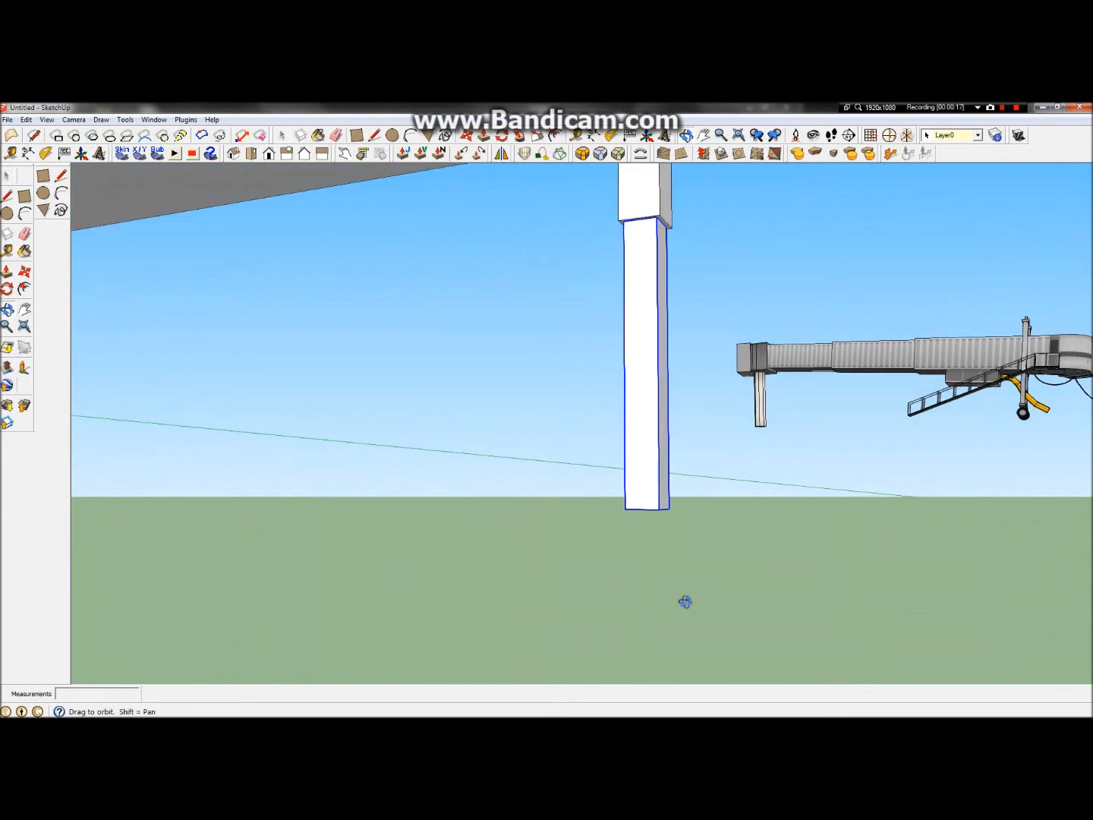
pyautogui.click(24, 196)
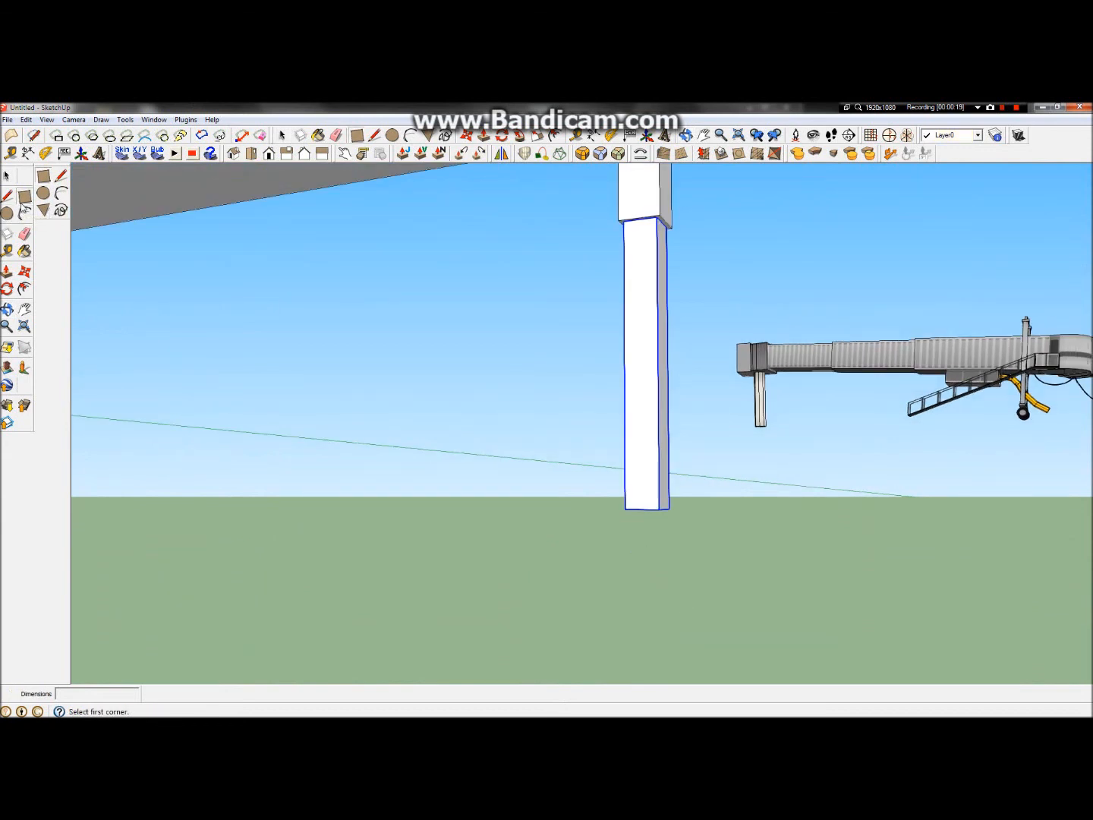
pyautogui.click(659, 508)
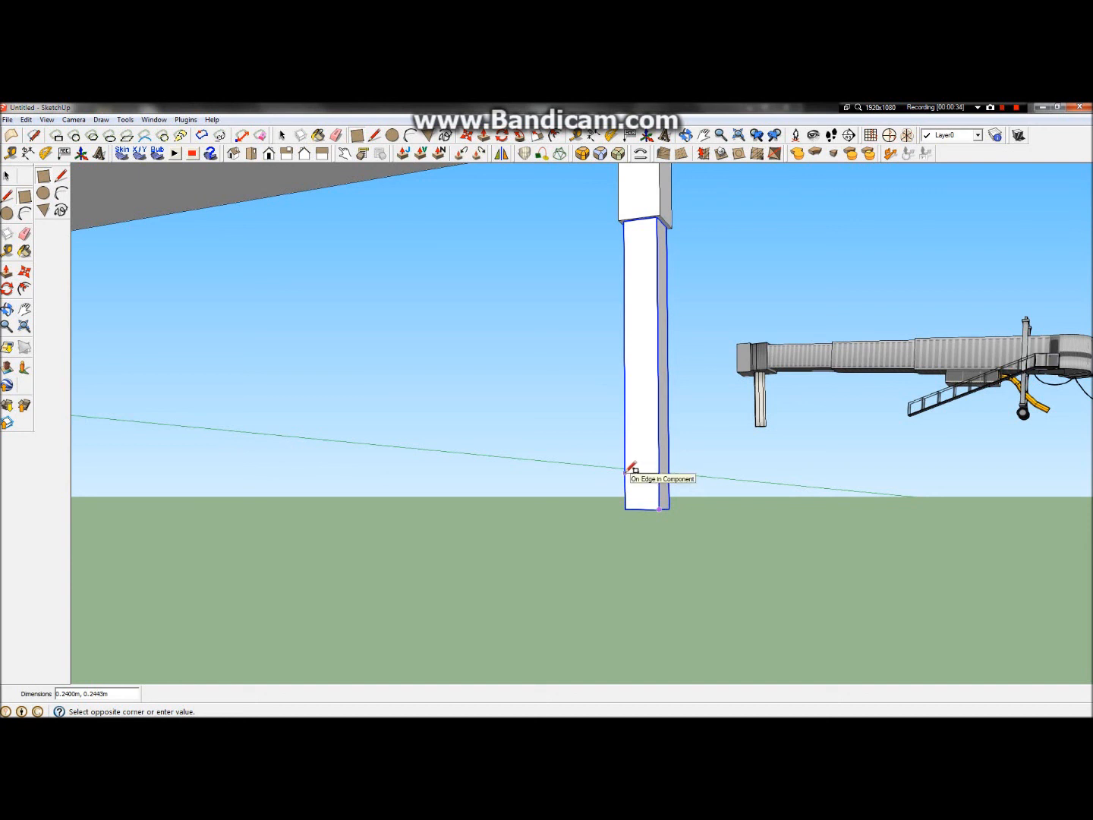
pyautogui.click(73, 196)
# Draw a square outline about 0.24 m wide with the Line tool on the lower end of the lower post's inward side
pyautogui.click(57, 180)
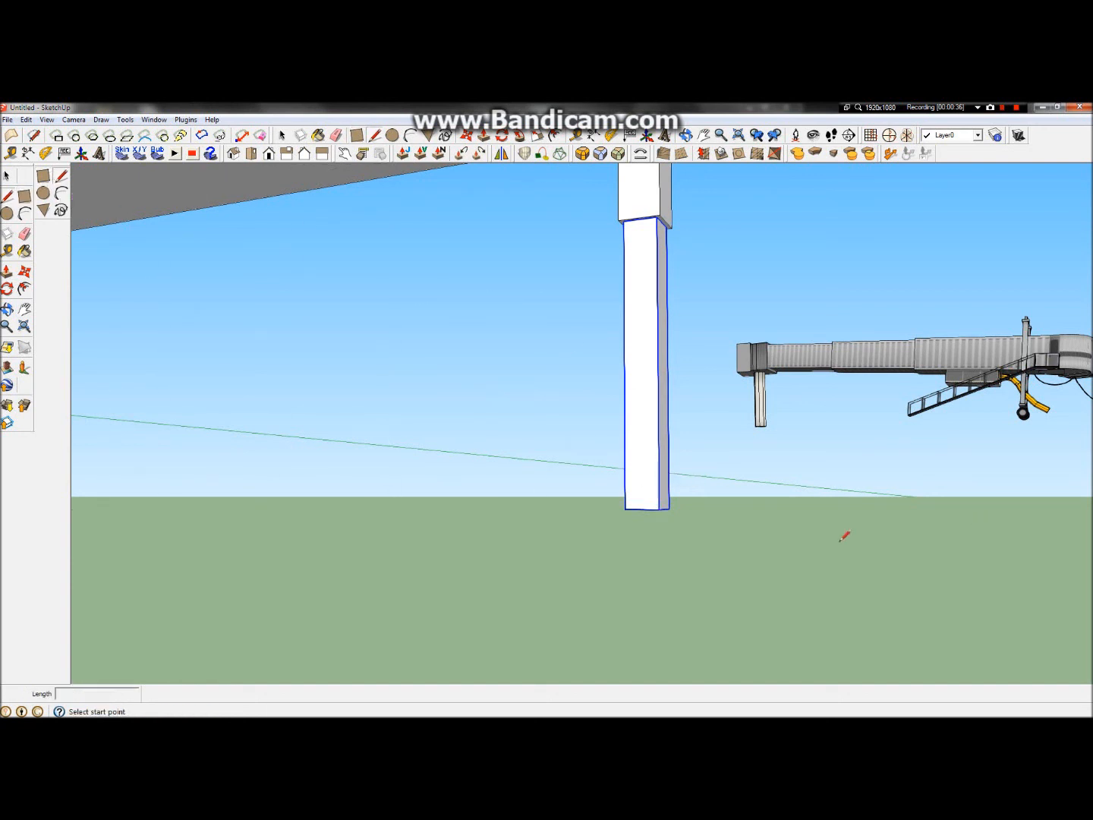
pyautogui.click(659, 507)
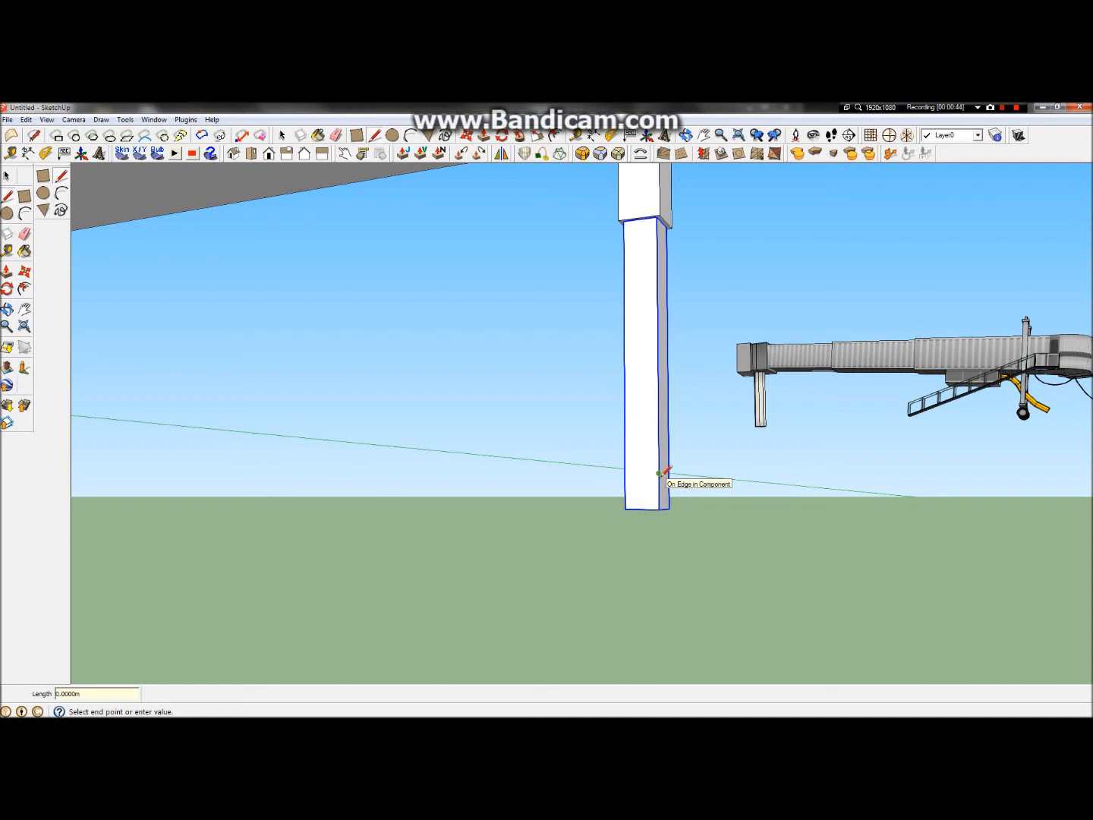
pyautogui.click(625, 473)
pyautogui.press('Escape')
pyautogui.scroll(-2, 670, 434)
pyautogui.scroll(-1, 673, 431)
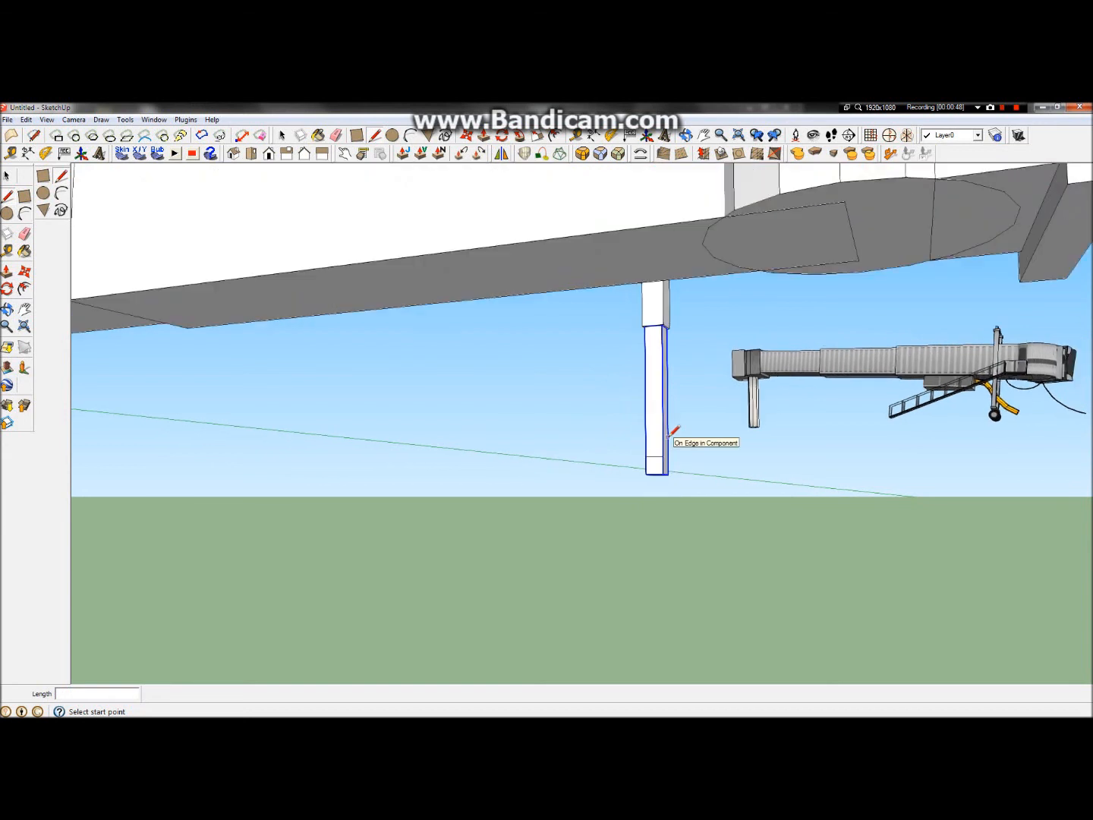
# Extrude the square horizontally from the lower post beneath the tunnel to the tunnel's opposite lower edge, forming a crossbeam
pyautogui.click(10, 271)
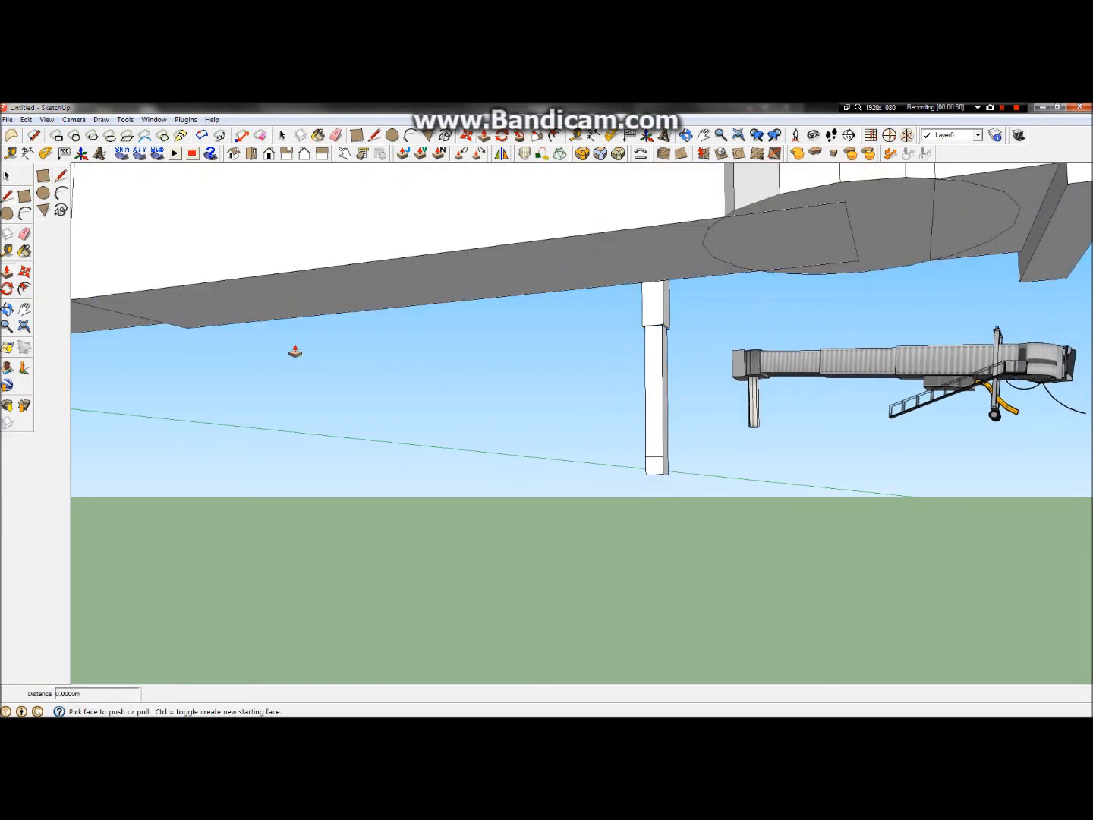
pyautogui.click(654, 466)
pyautogui.click(581, 228)
pyautogui.click(7, 309)
pyautogui.moveTo(644, 455); pyautogui.dragTo(611, 492)
pyautogui.scroll(-5, 611, 492)
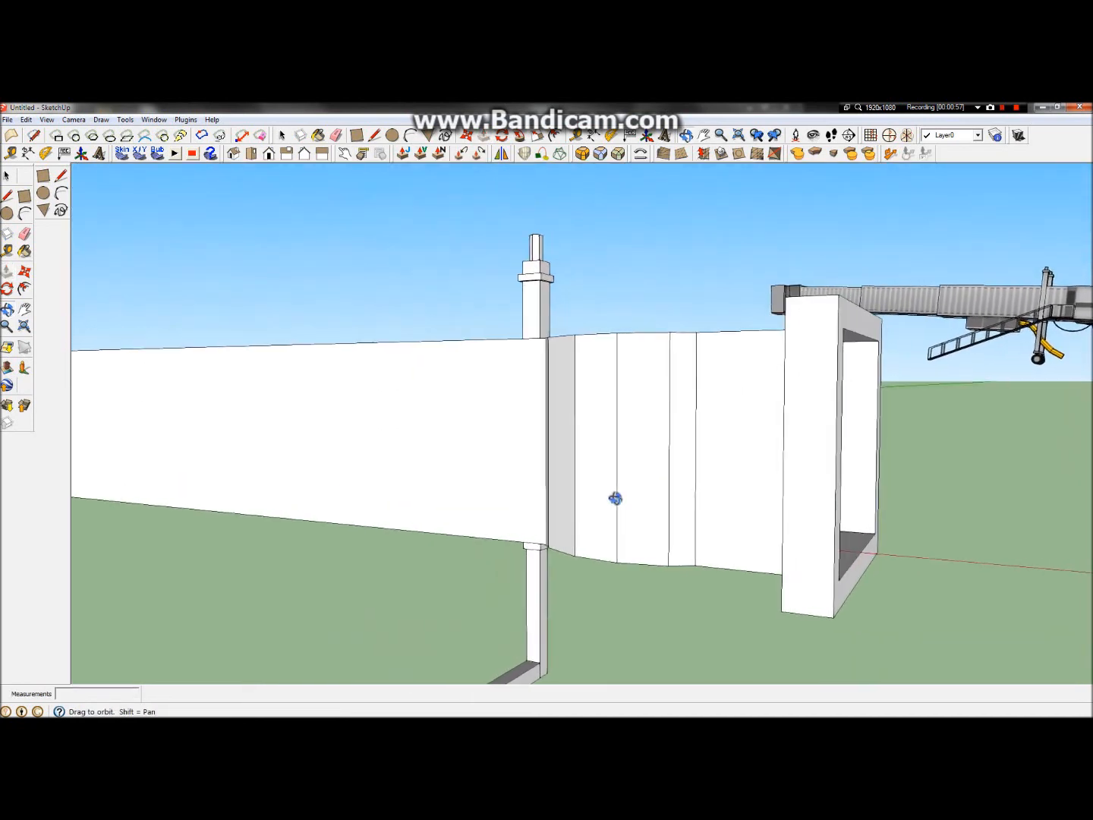
# Switch to the jet bridge reference photo to check the lift column's base, and return to the SketchUp model
pyautogui.moveTo(570, 106)
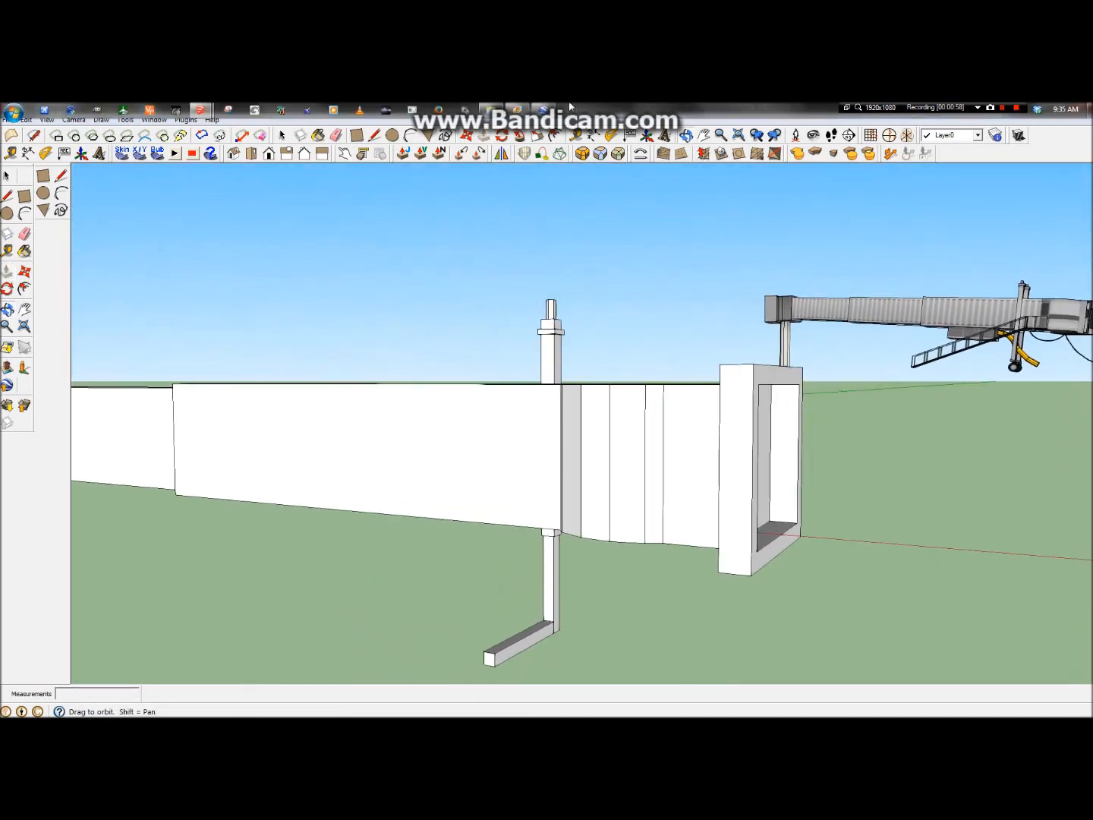
pyautogui.click(517, 110)
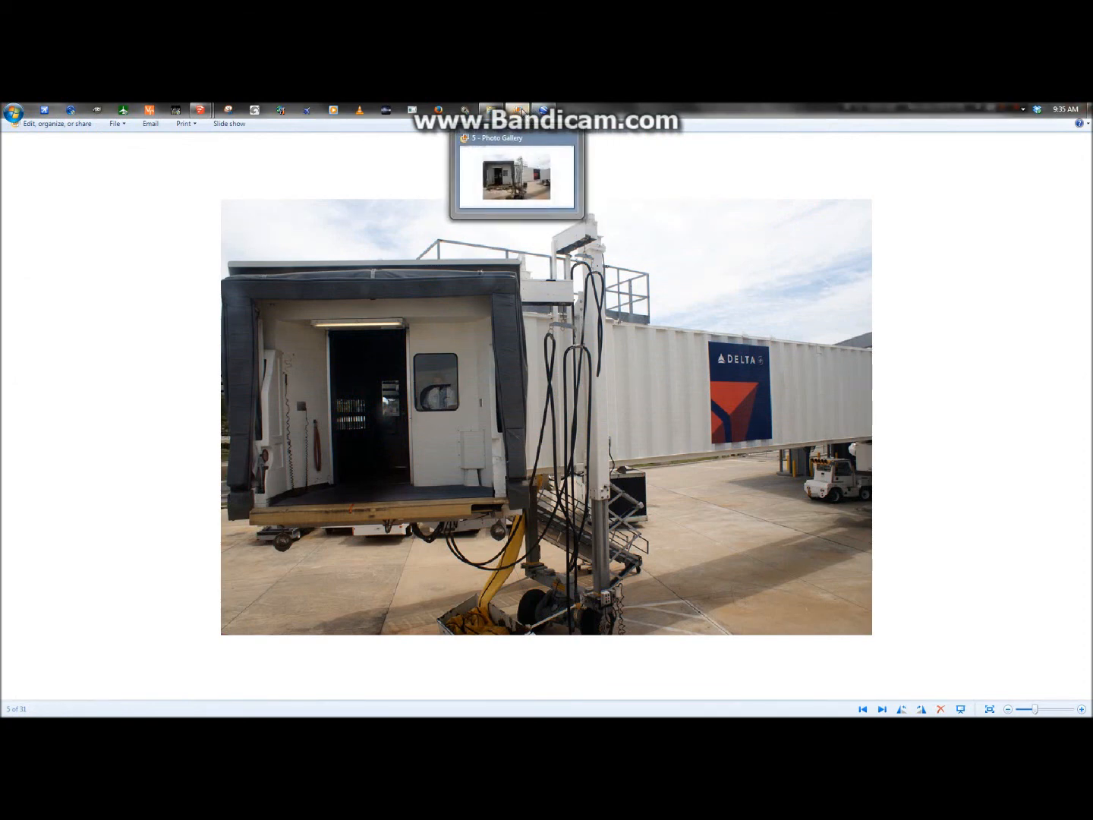
pyautogui.click(517, 110)
# Combine the lower post, the lift column and the six-sided top post into one component named Support_Beam
pyautogui.moveTo(524, 665); pyautogui.dragTo(149, 424)
pyautogui.moveTo(557, 430); pyautogui.dragTo(596, 493)
pyautogui.scroll(-3, 592, 488)
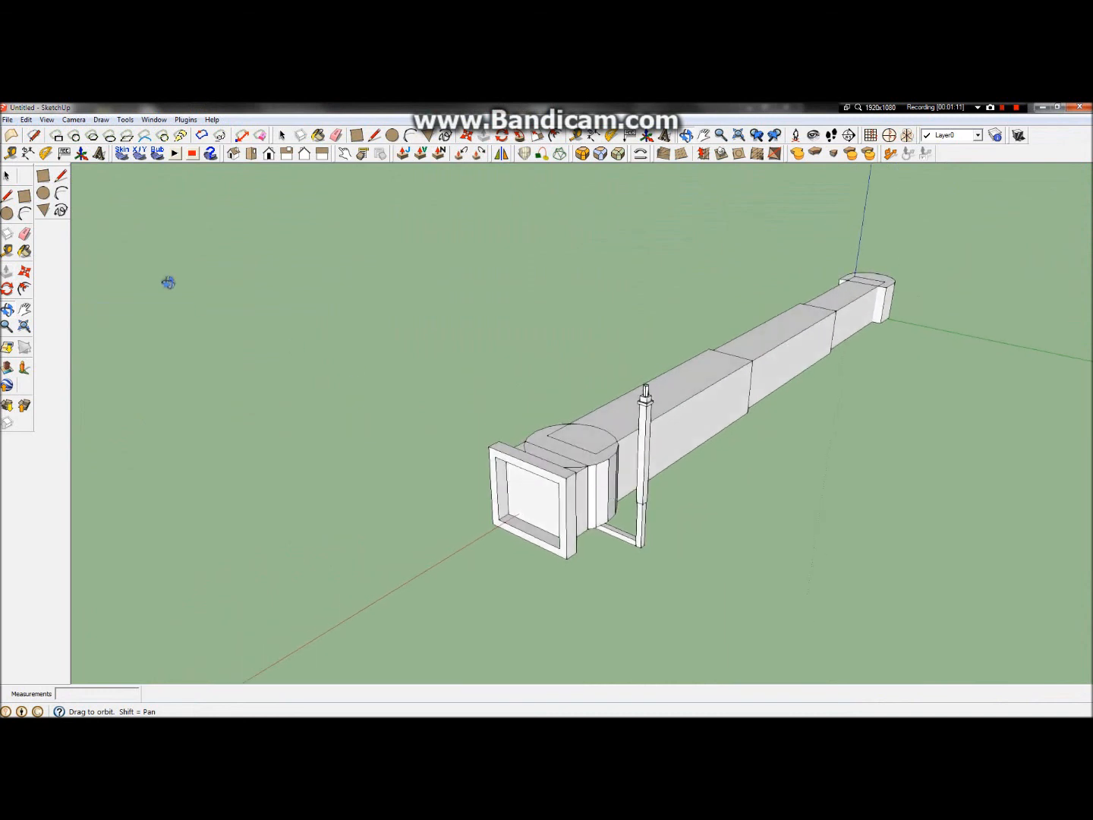
pyautogui.click(9, 175)
pyautogui.click(639, 518)
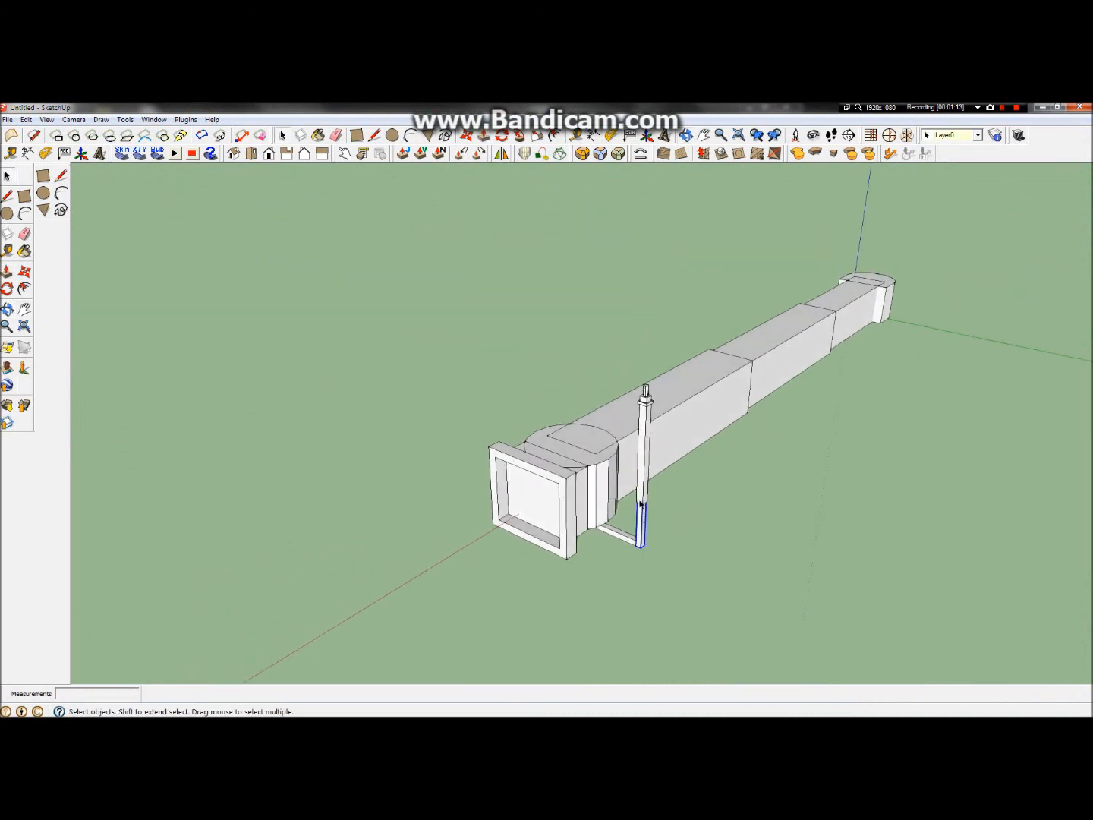
pyautogui.keyDown('shift'); pyautogui.click(649, 456); pyautogui.keyUp('shift')
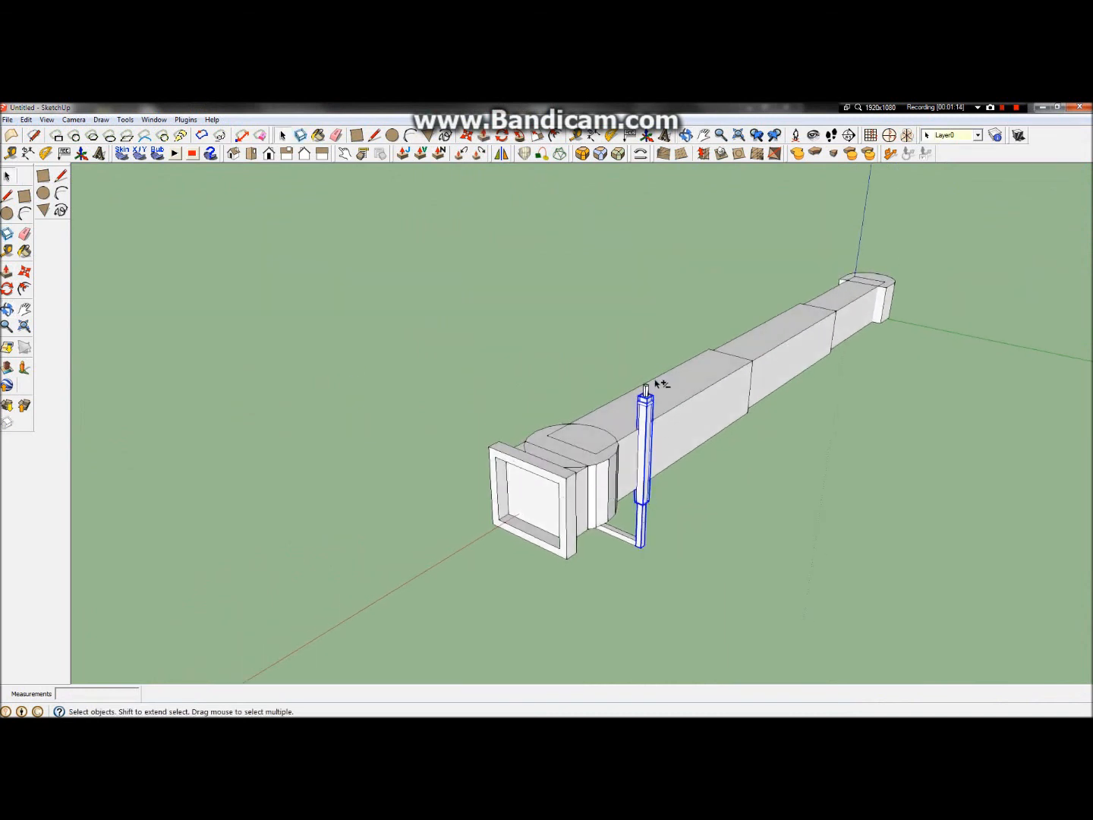
pyautogui.scroll(3, 646, 392)
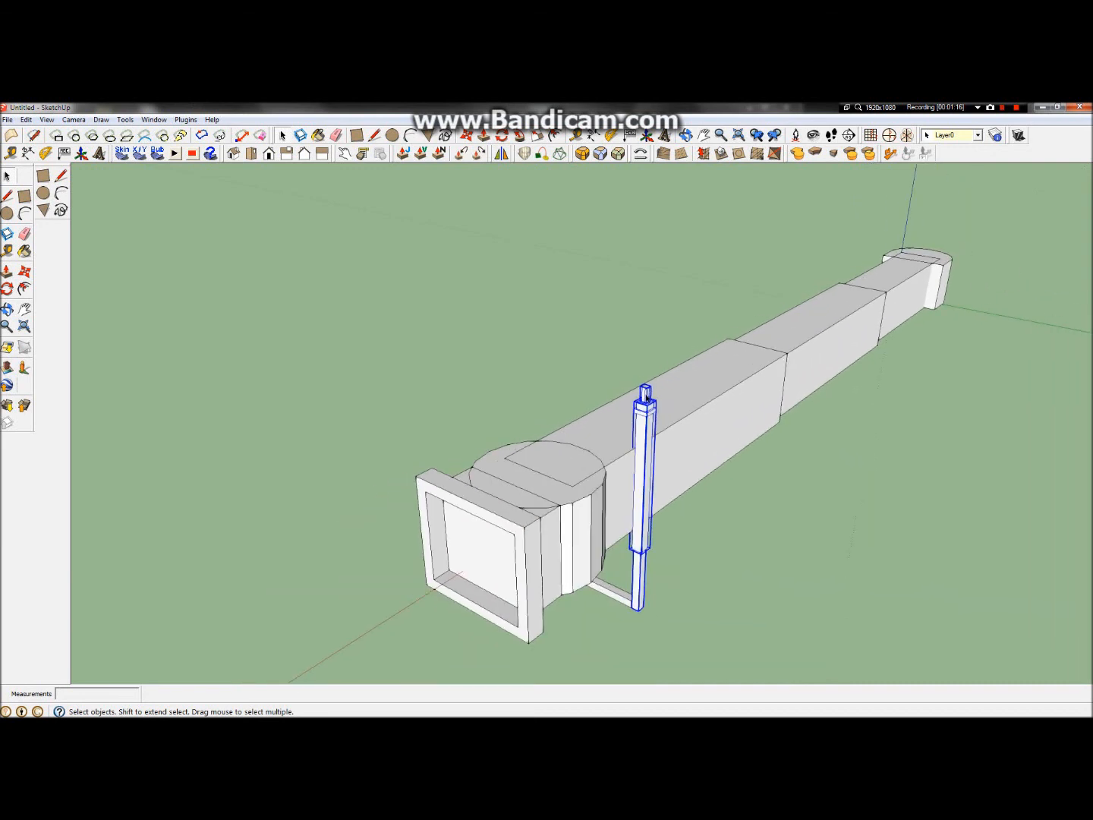
pyautogui.rightClick(644, 484)
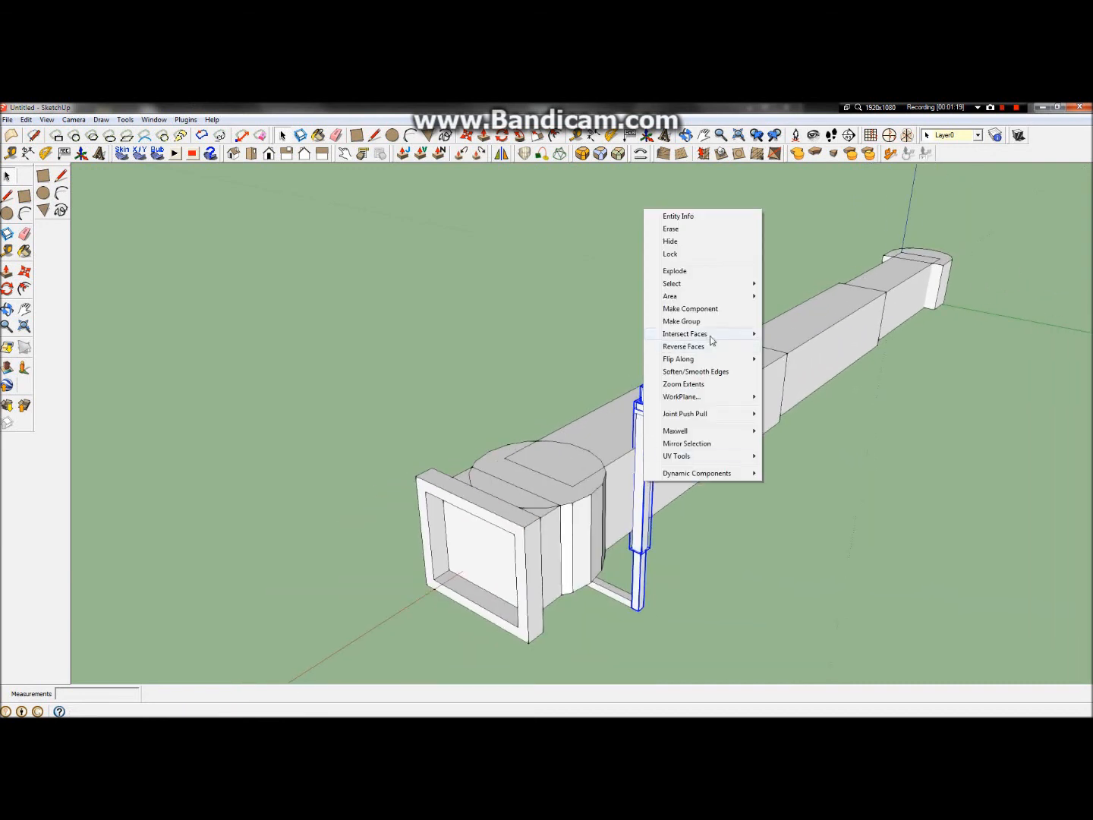
pyautogui.click(726, 313)
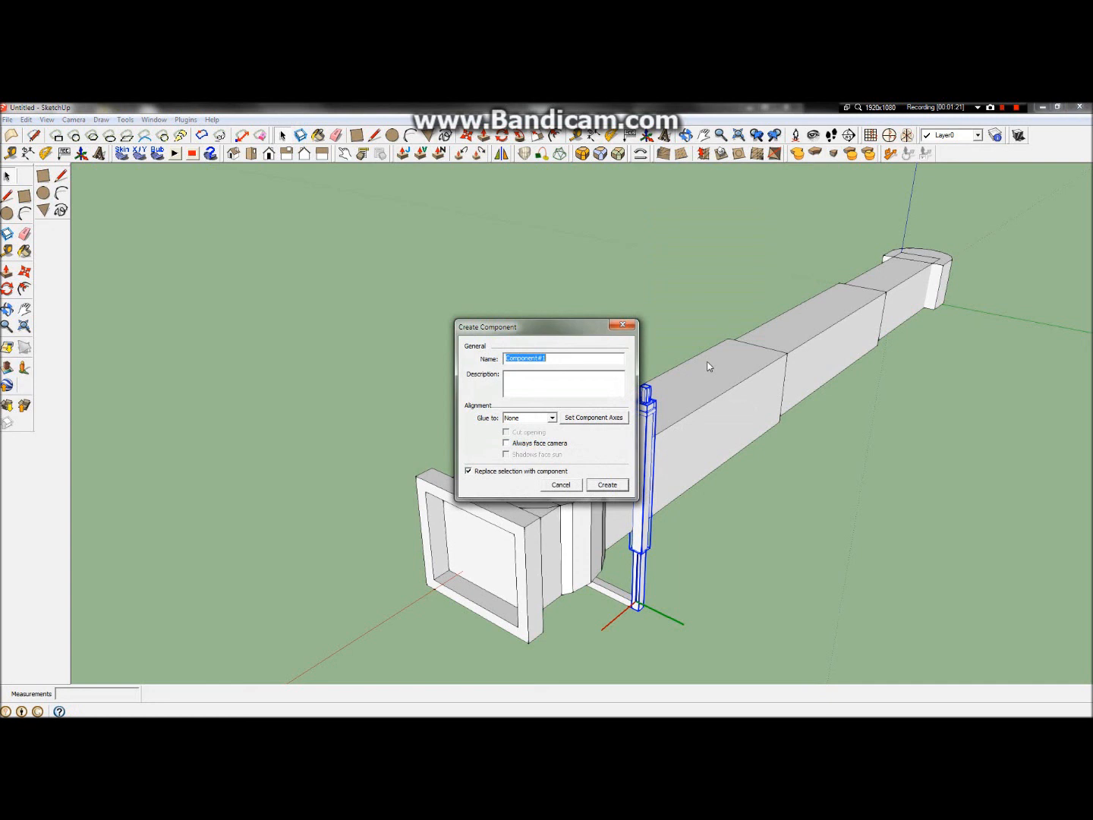
pyautogui.write('Support_Beam')
pyautogui.click(607, 485)
# Copy the Support_Beam component across to the free end of the crossbeam on the tunnel's opposite side, and clear the selection
pyautogui.moveTo(546, 467); pyautogui.dragTo(741, 280, button='middle')
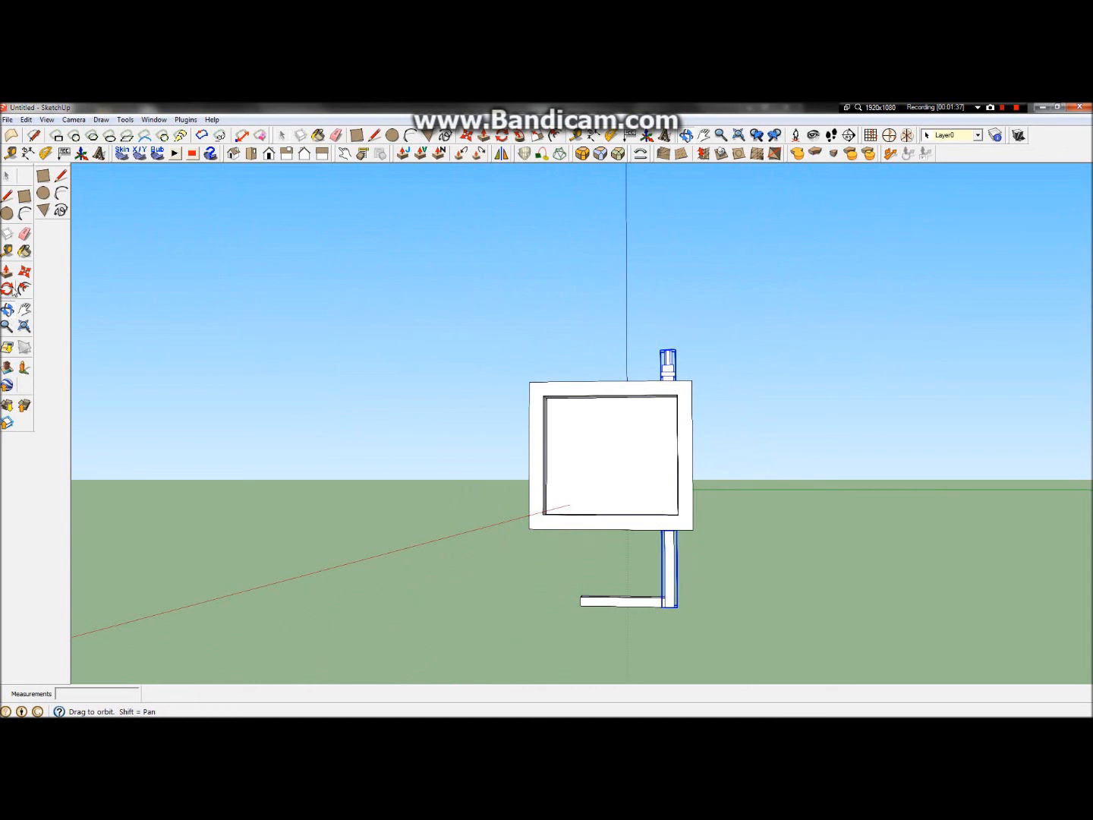
pyautogui.click(23, 271)
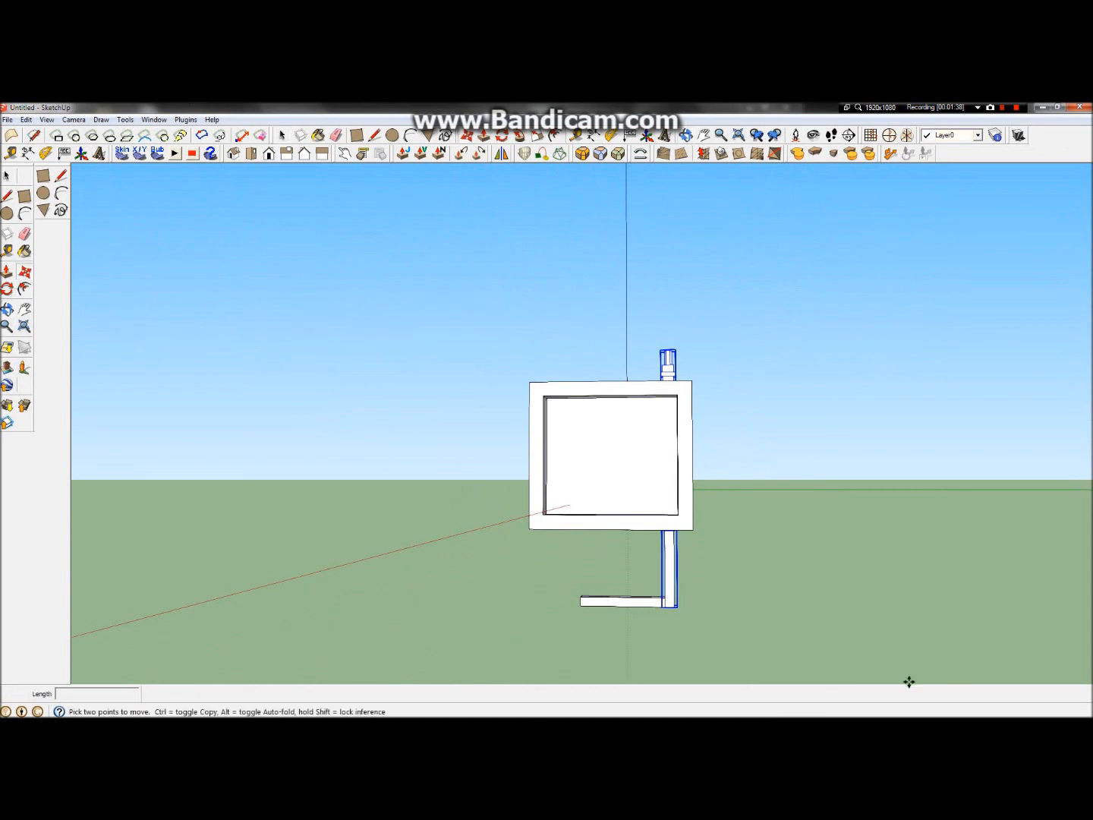
pyautogui.press('ctrl')
pyautogui.click(675, 605)
pyautogui.click(583, 603)
pyautogui.scroll(1, 580, 604)
pyautogui.scroll(-1, 448, 447)
pyautogui.press('space')
pyautogui.click(248, 281)
# Examine the crossbeam and its joints with both support columns from beneath the tunnel
pyautogui.press('o')
pyautogui.moveTo(217, 315); pyautogui.dragTo(630, 471)
pyautogui.scroll(-4, 446, 475)
pyautogui.scroll(4, 477, 515)
pyautogui.scroll(8, 515, 501)
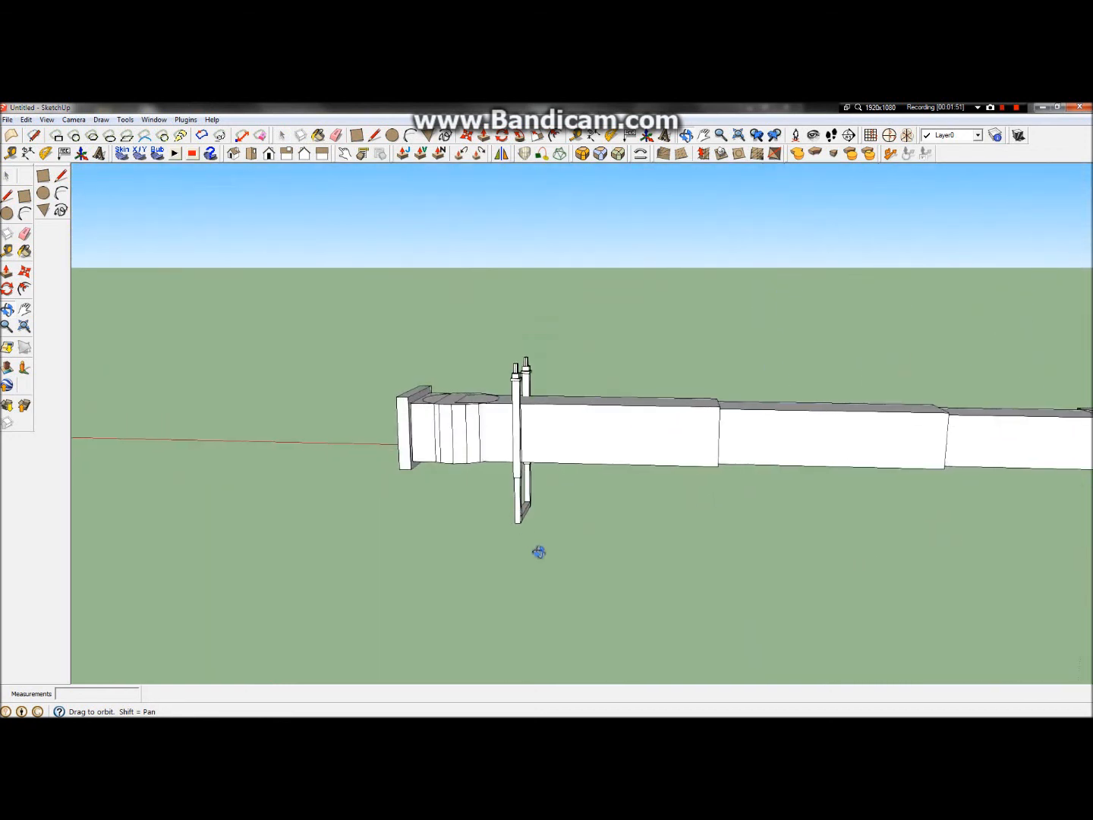
pyautogui.moveTo(539, 536); pyautogui.dragTo(691, 359)
pyautogui.moveTo(565, 461); pyautogui.dragTo(778, 296)
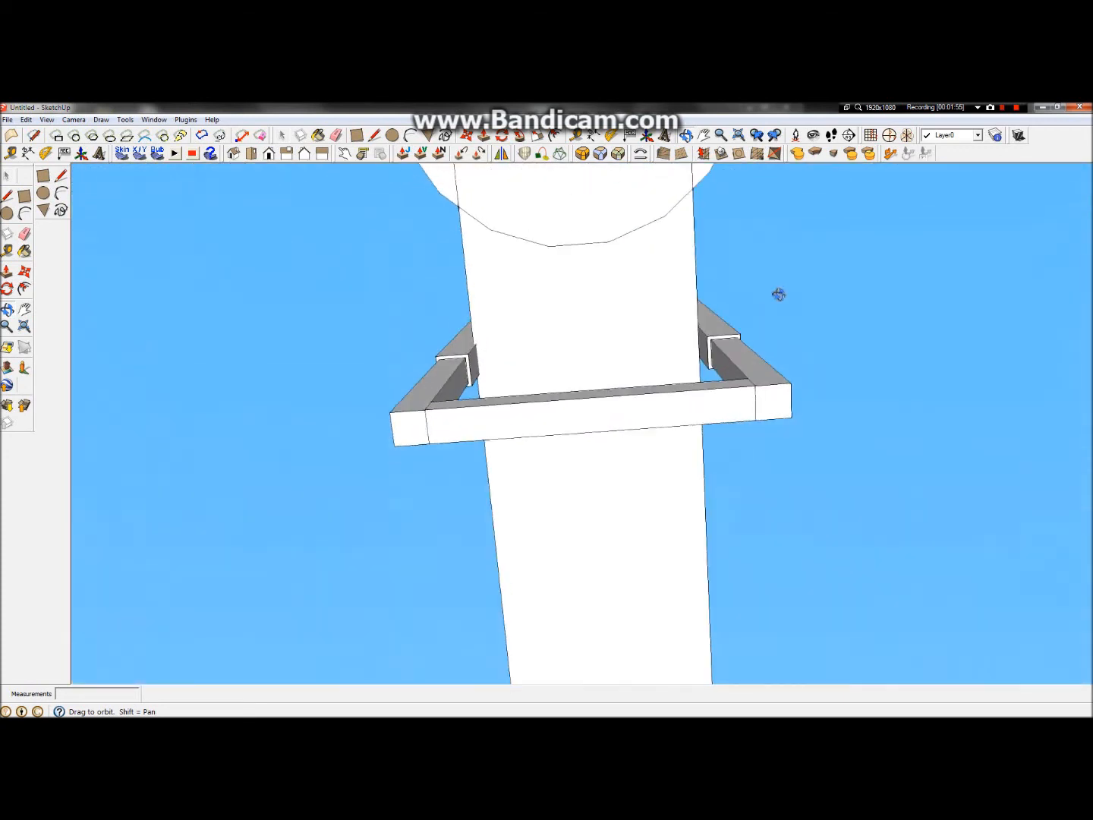
# Switch to the jet bridge reference photo to check what sits beneath the lift columns, and return to the SketchUp model
pyautogui.click(542, 108)
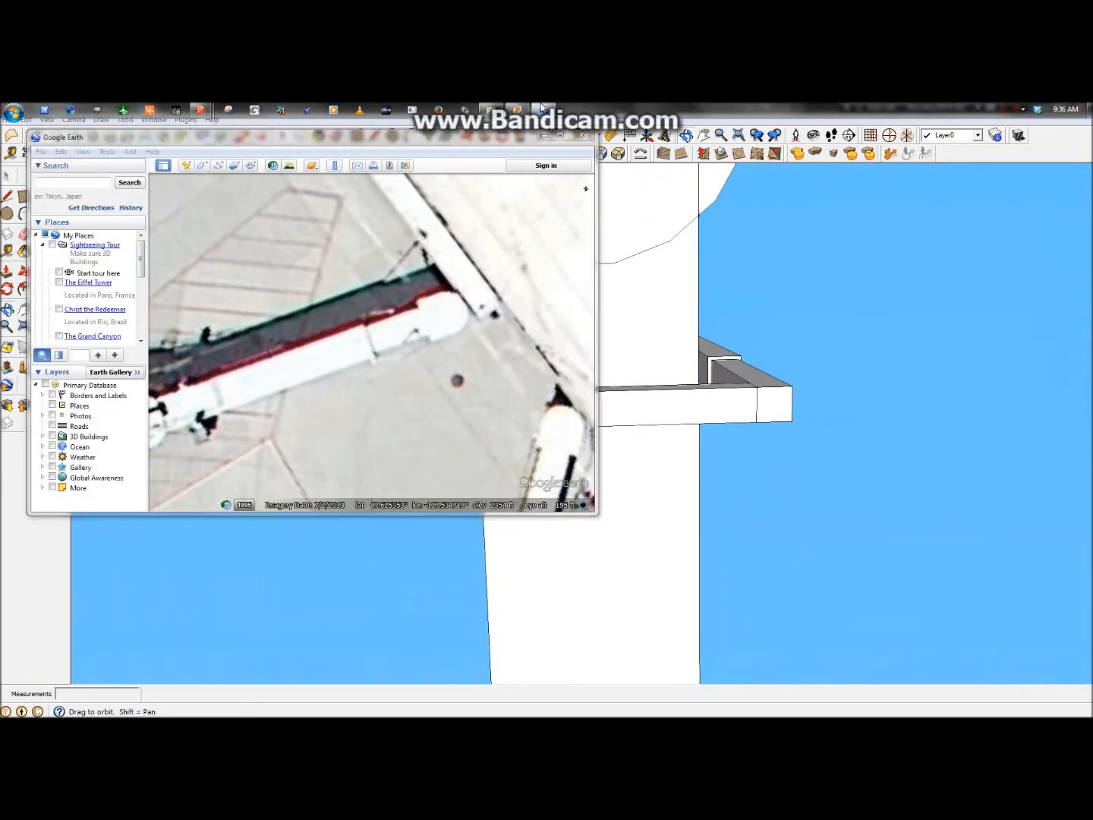
pyautogui.click(543, 107)
pyautogui.click(525, 107)
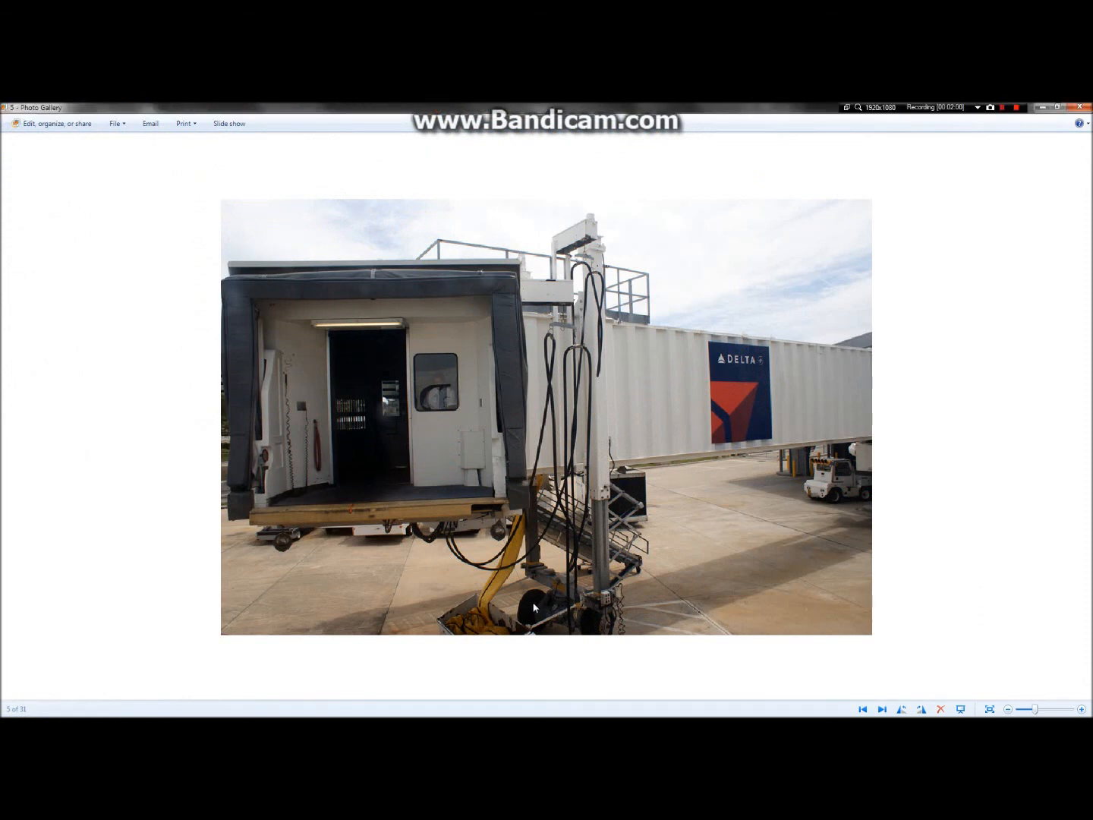
pyautogui.moveTo(665, 106)
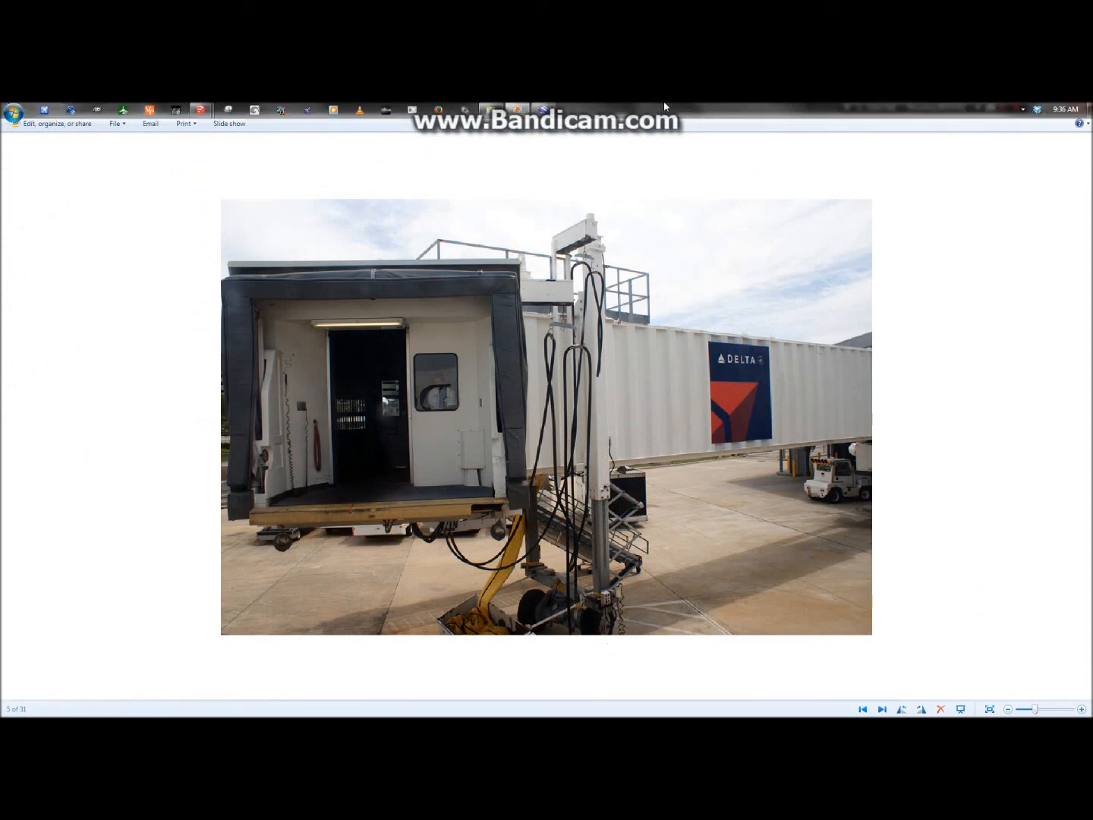
pyautogui.click(543, 108)
pyautogui.click(542, 107)
pyautogui.moveTo(199, 110)
pyautogui.click(252, 208)
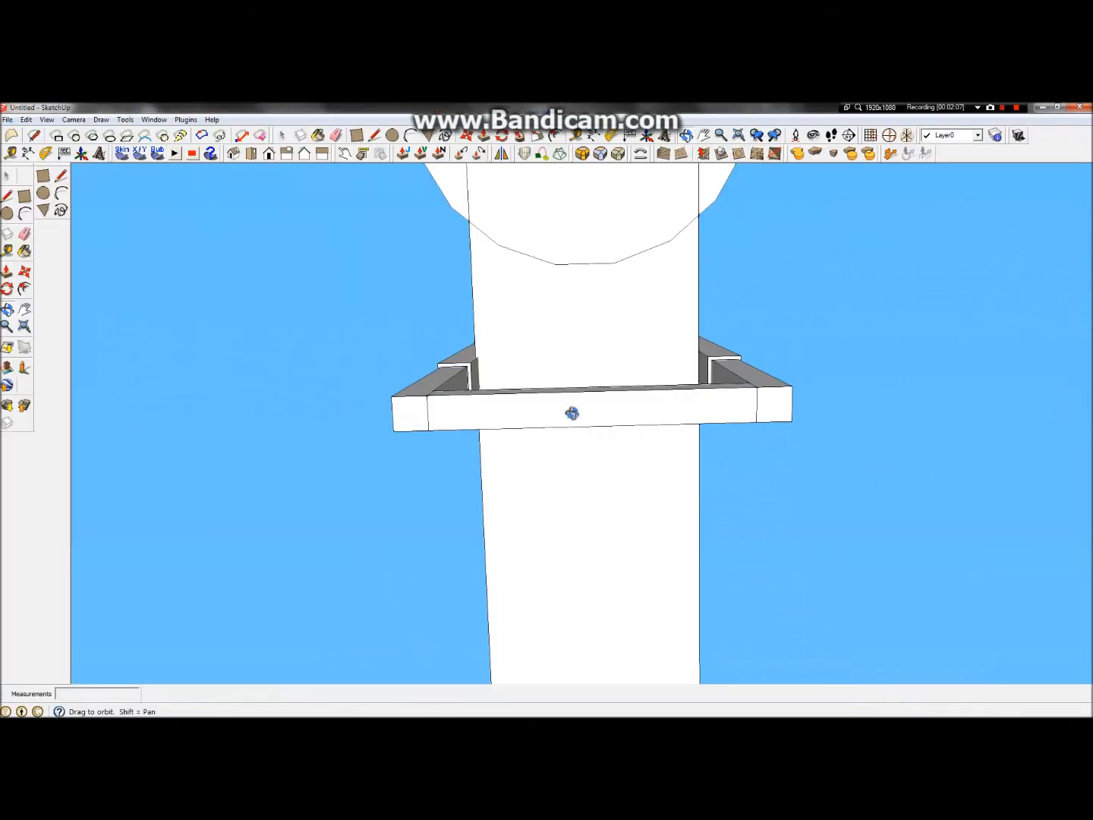
# Turn the crossbeam between the two support columns into a component named Support_Piece_4
pyautogui.moveTo(571, 414); pyautogui.dragTo(570, 448)
pyautogui.click(8, 195)
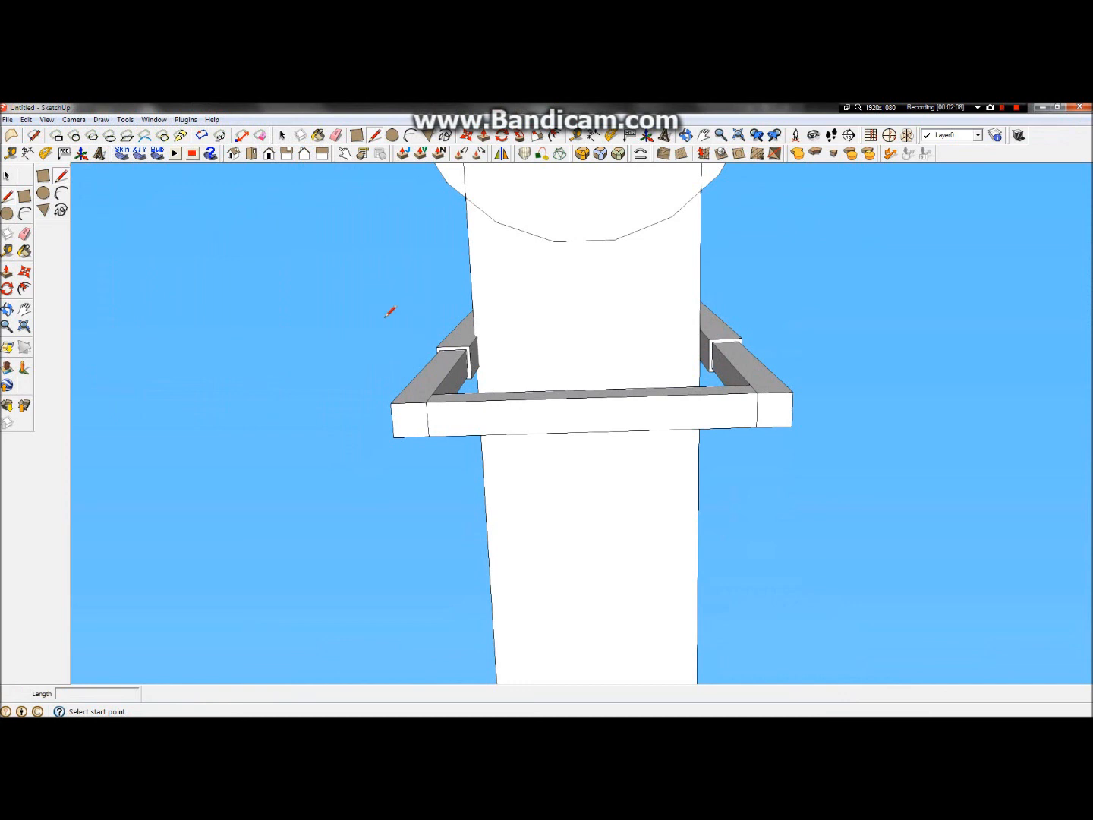
pyautogui.click(6, 175)
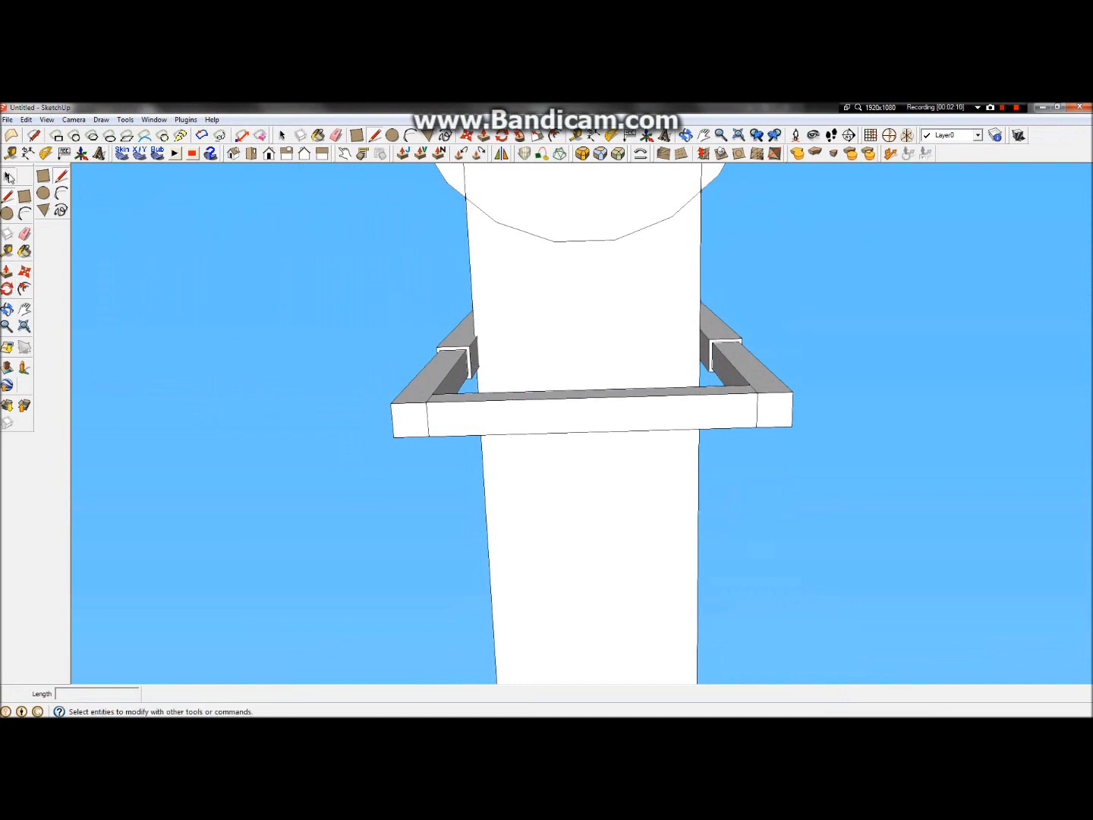
pyautogui.click(596, 417)
pyautogui.doubleClick(596, 417)
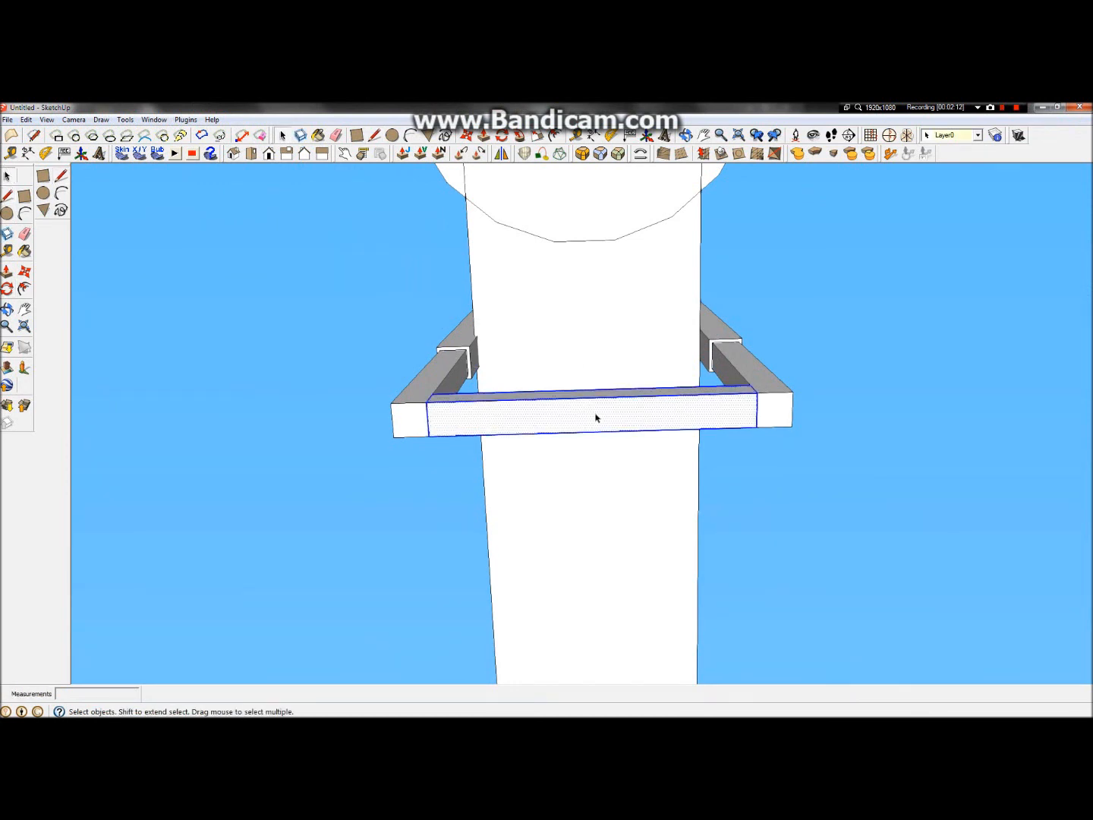
pyautogui.rightClick(598, 414)
pyautogui.click(644, 502)
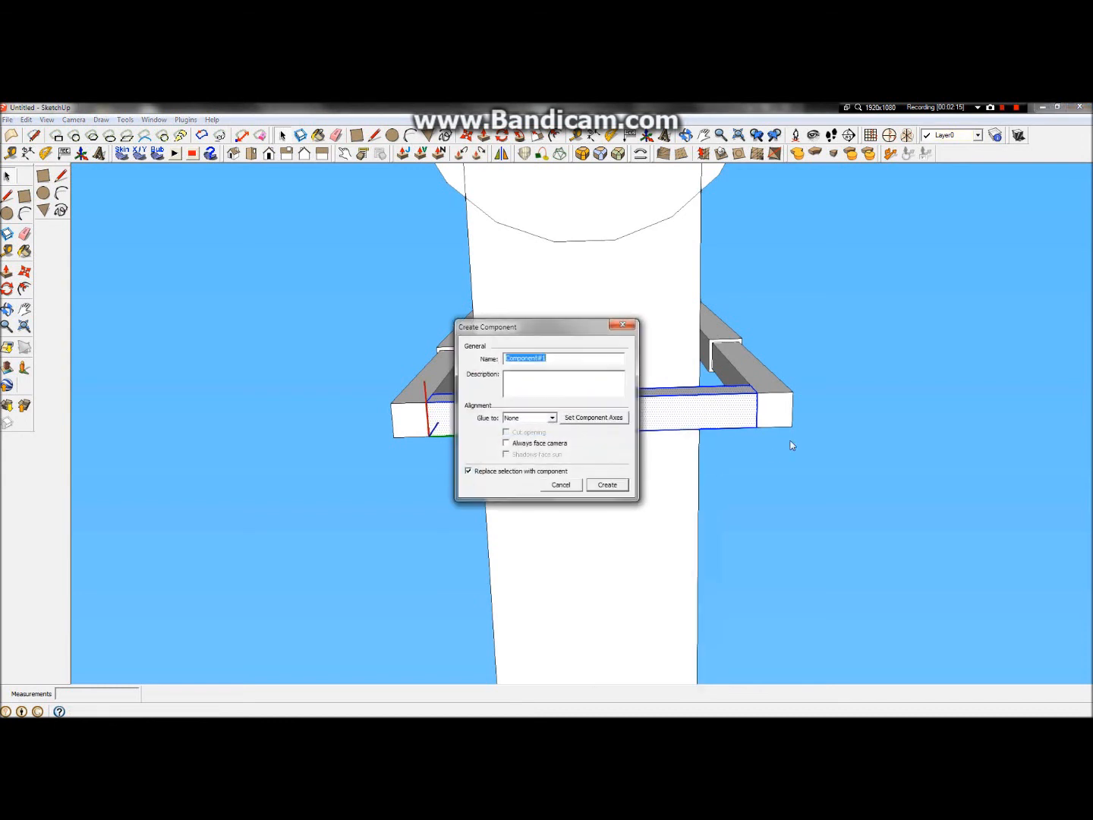
pyautogui.write('s')
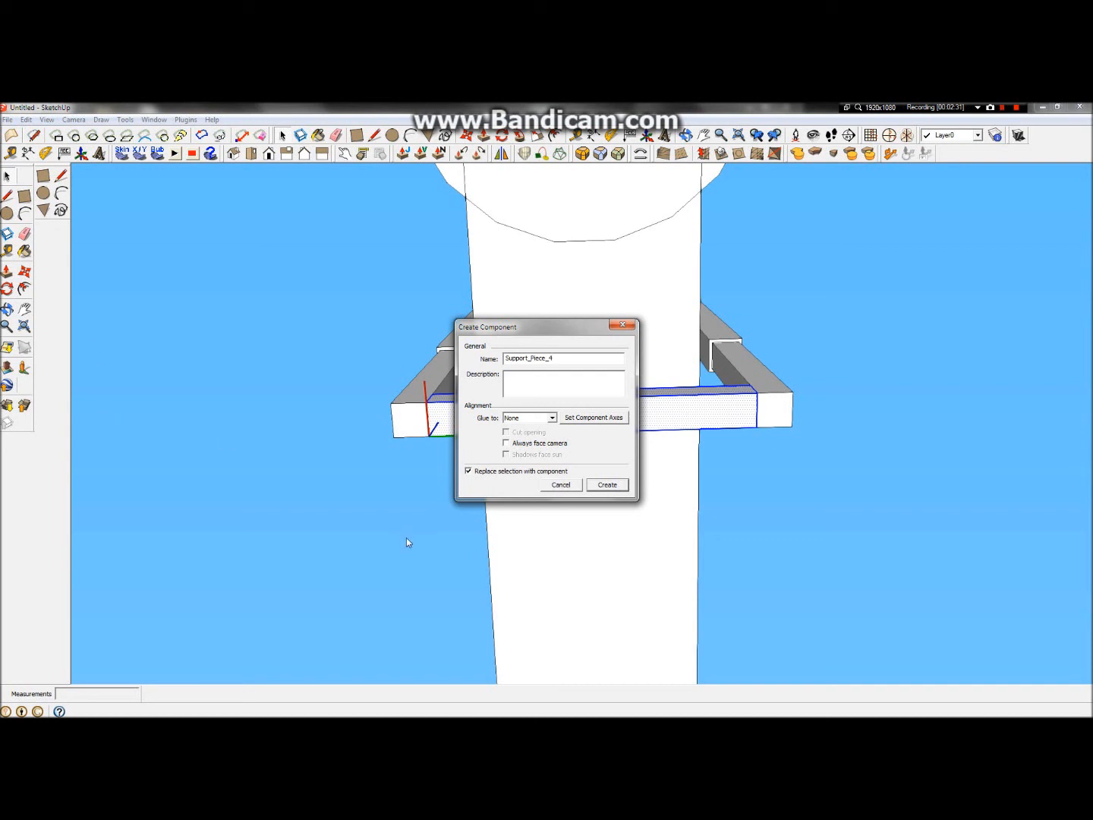
pyautogui.click(607, 485)
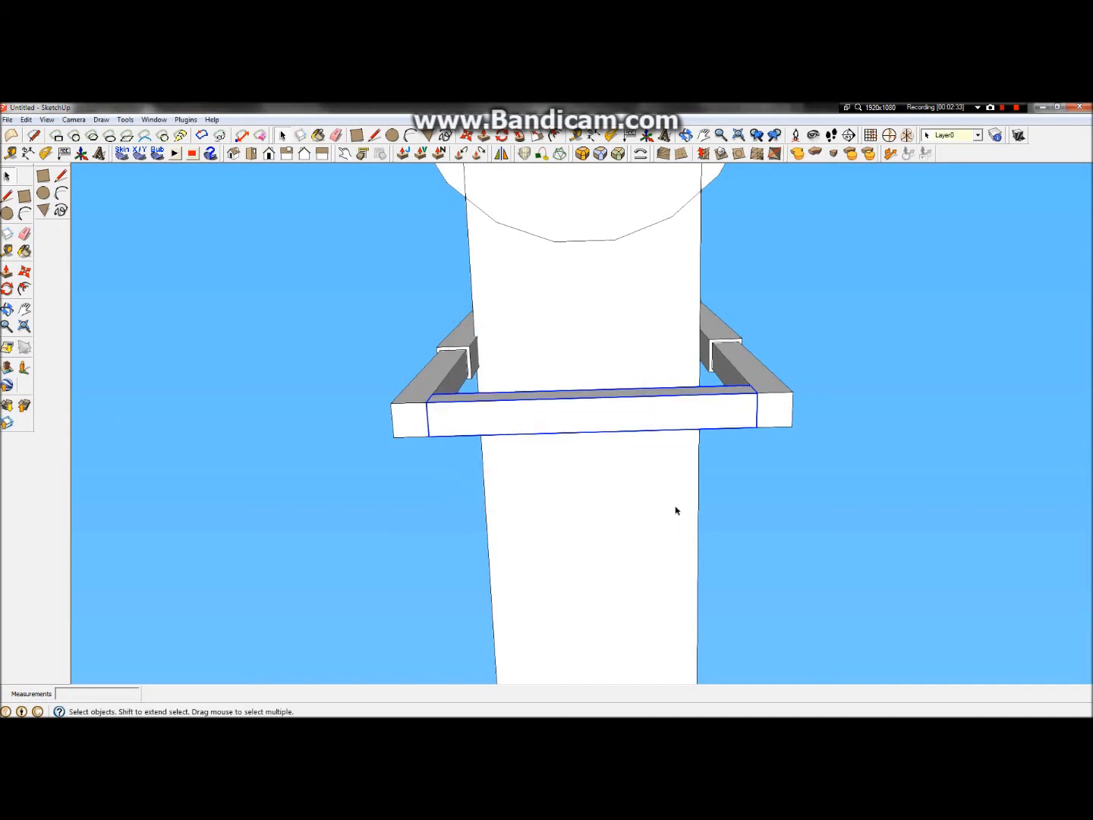
pyautogui.scroll(-3, 675, 511)
pyautogui.scroll(-2, 683, 414)
pyautogui.scroll(3, 621, 406)
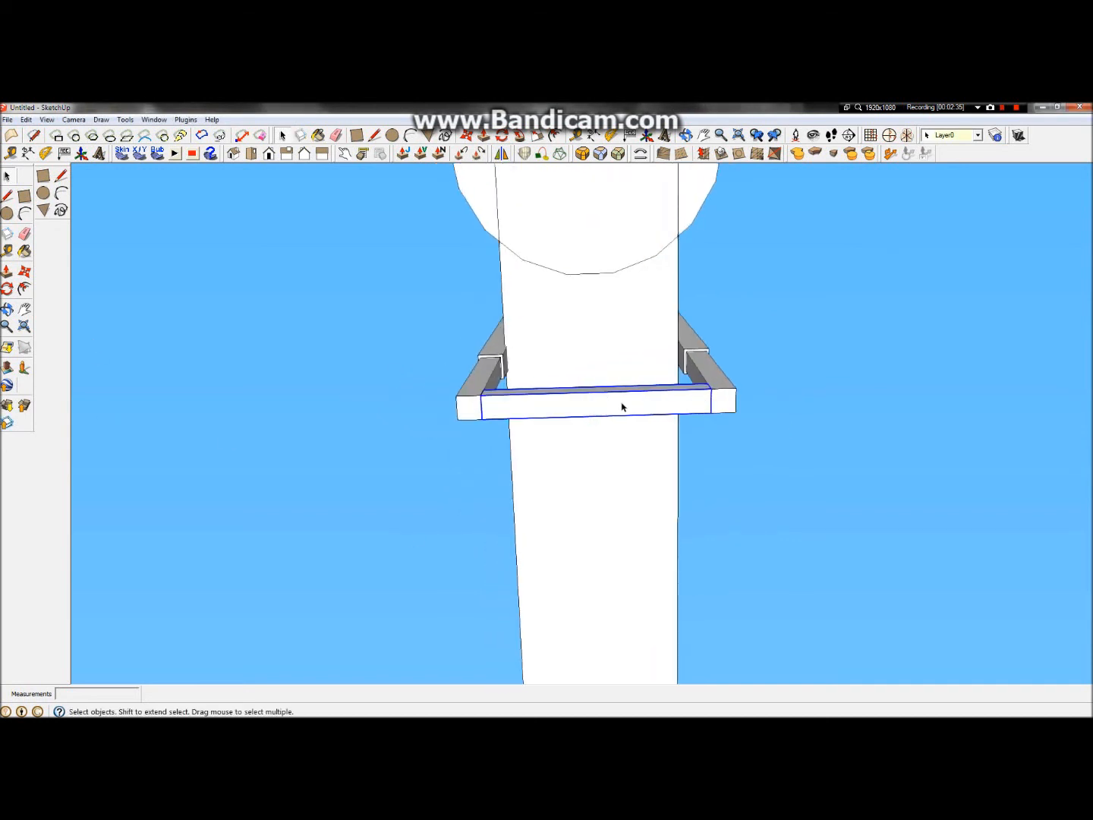
pyautogui.scroll(2, 620, 406)
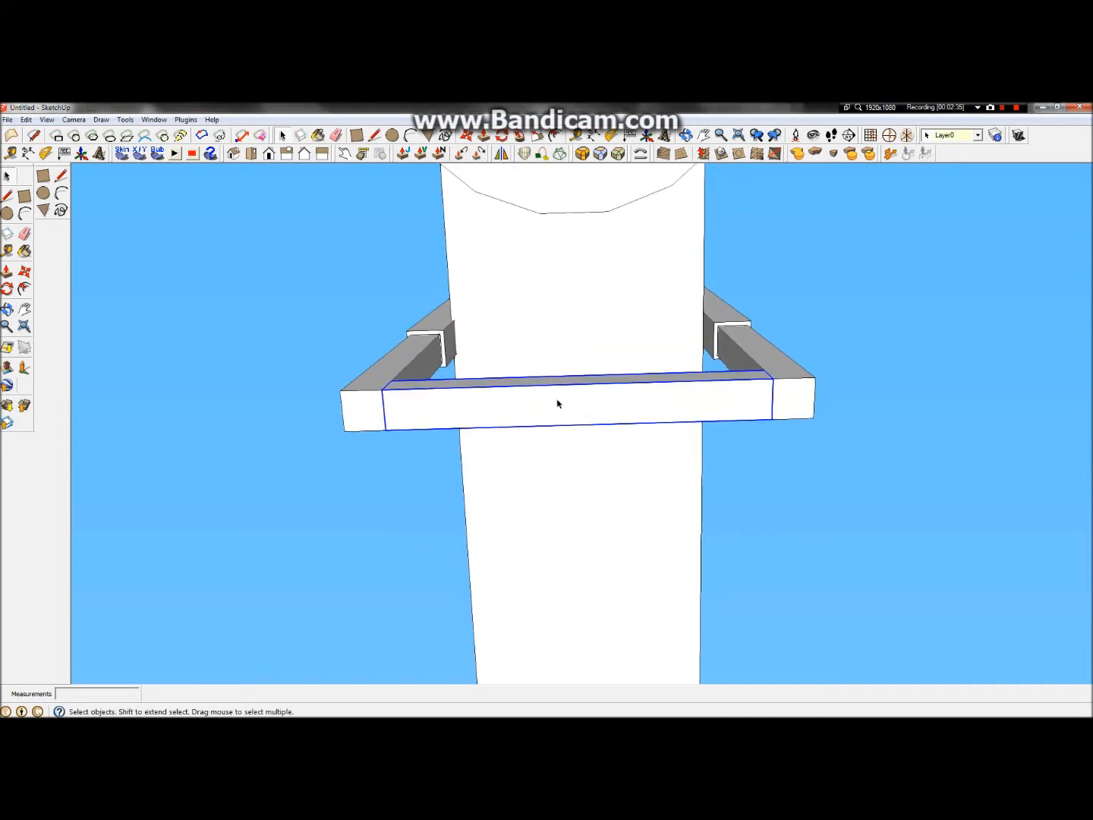
pyautogui.click(10, 199)
pyautogui.click(152, 256)
pyautogui.click(157, 297)
pyautogui.hotkey('ctrl', 'z')
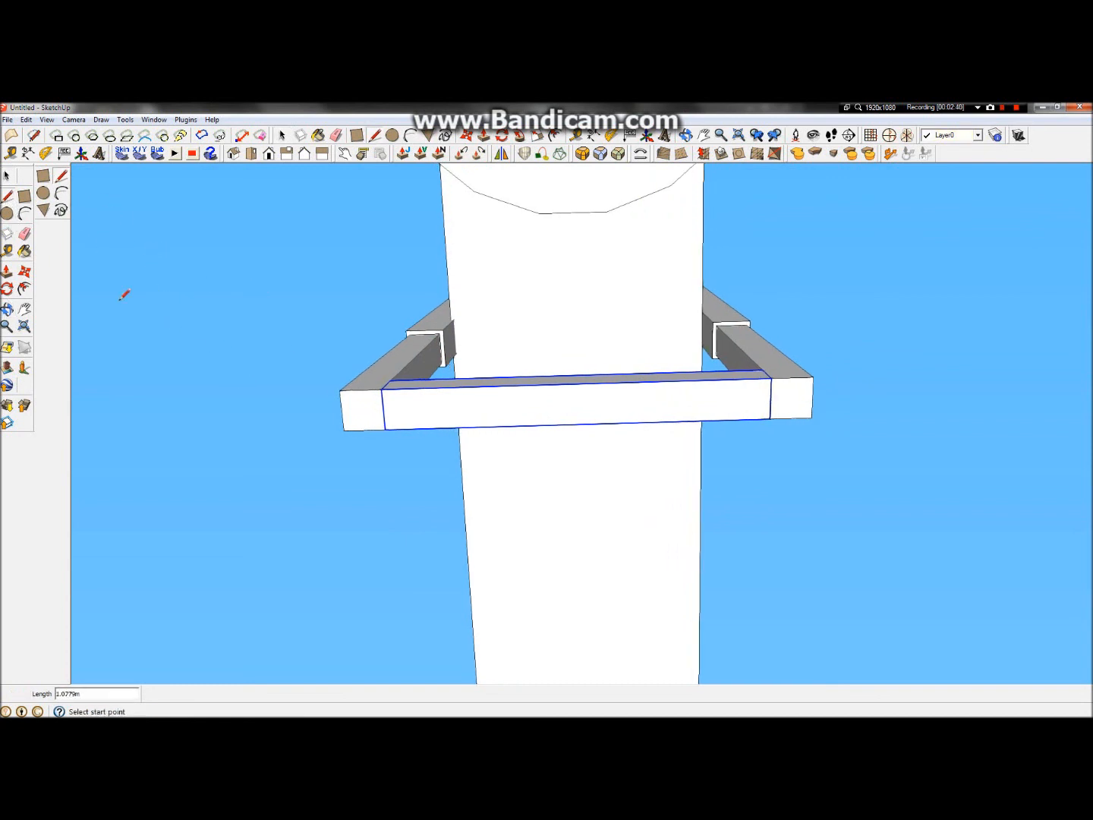
# Clear the selection and draw a line straight across the crossbeam's underside at its midpoint
pyautogui.click(7, 175)
pyautogui.click(295, 287)
pyautogui.click(9, 195)
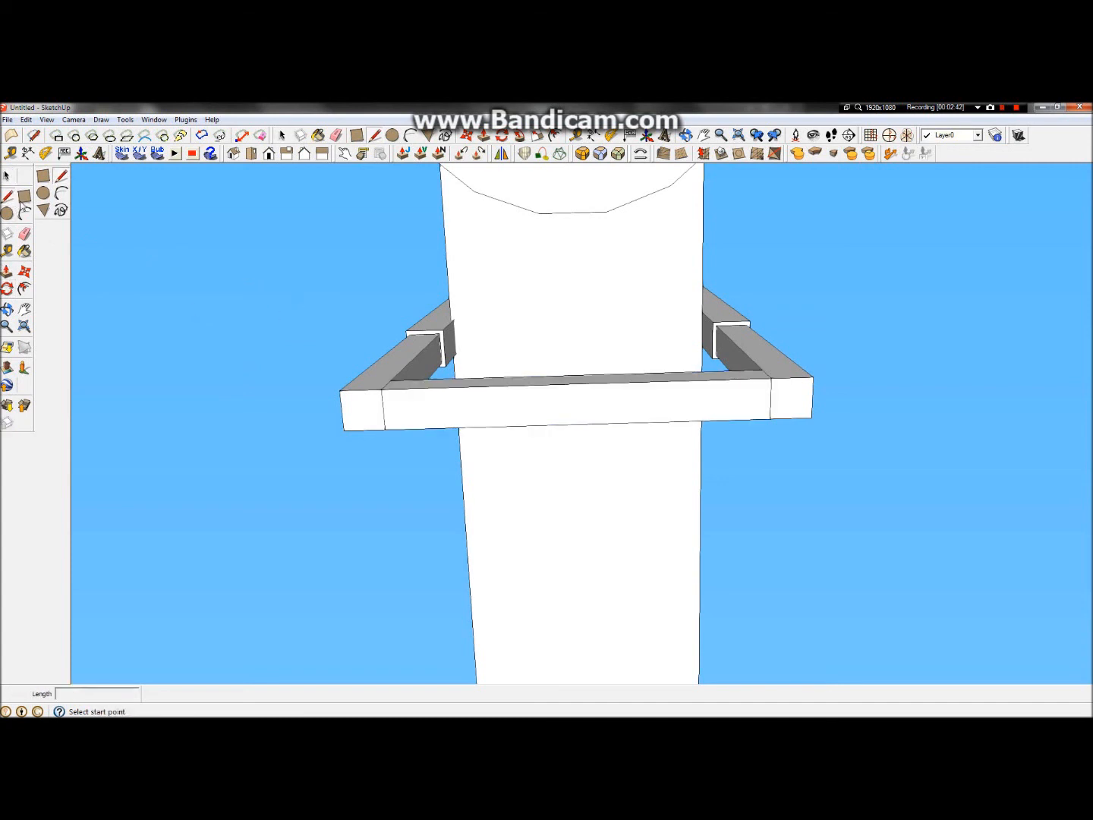
pyautogui.click(576, 384)
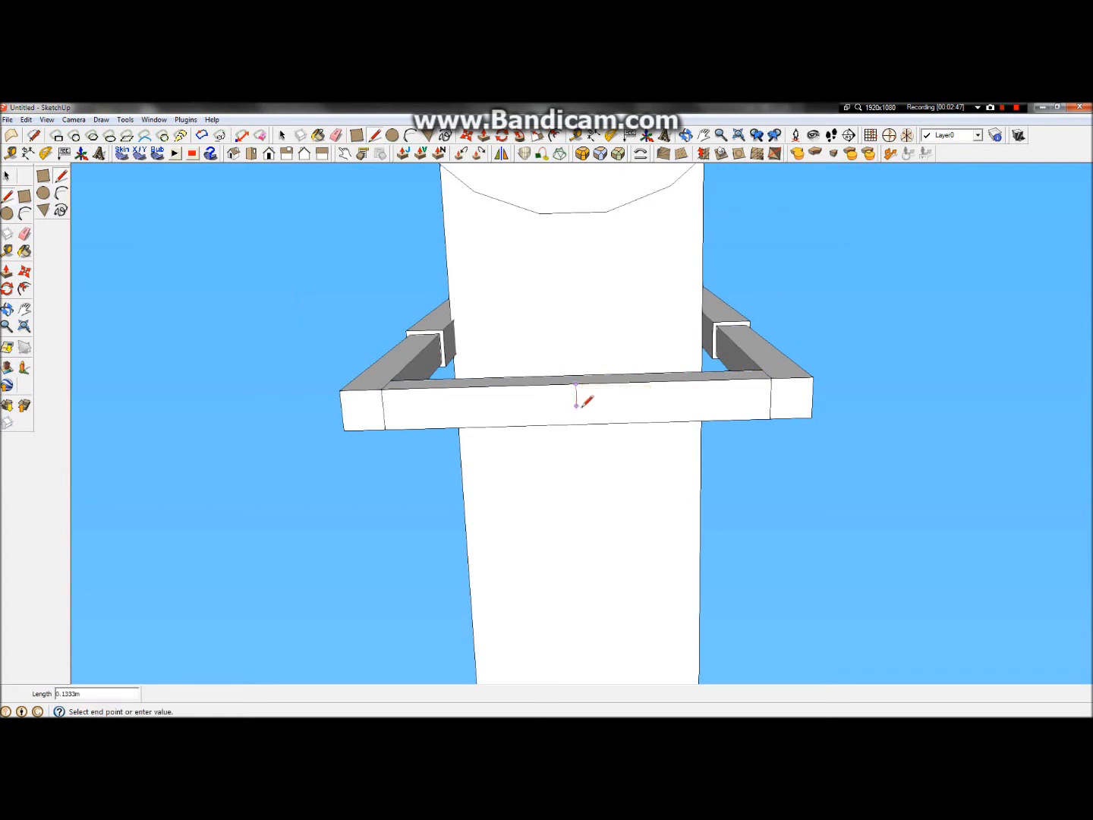
pyautogui.click(577, 422)
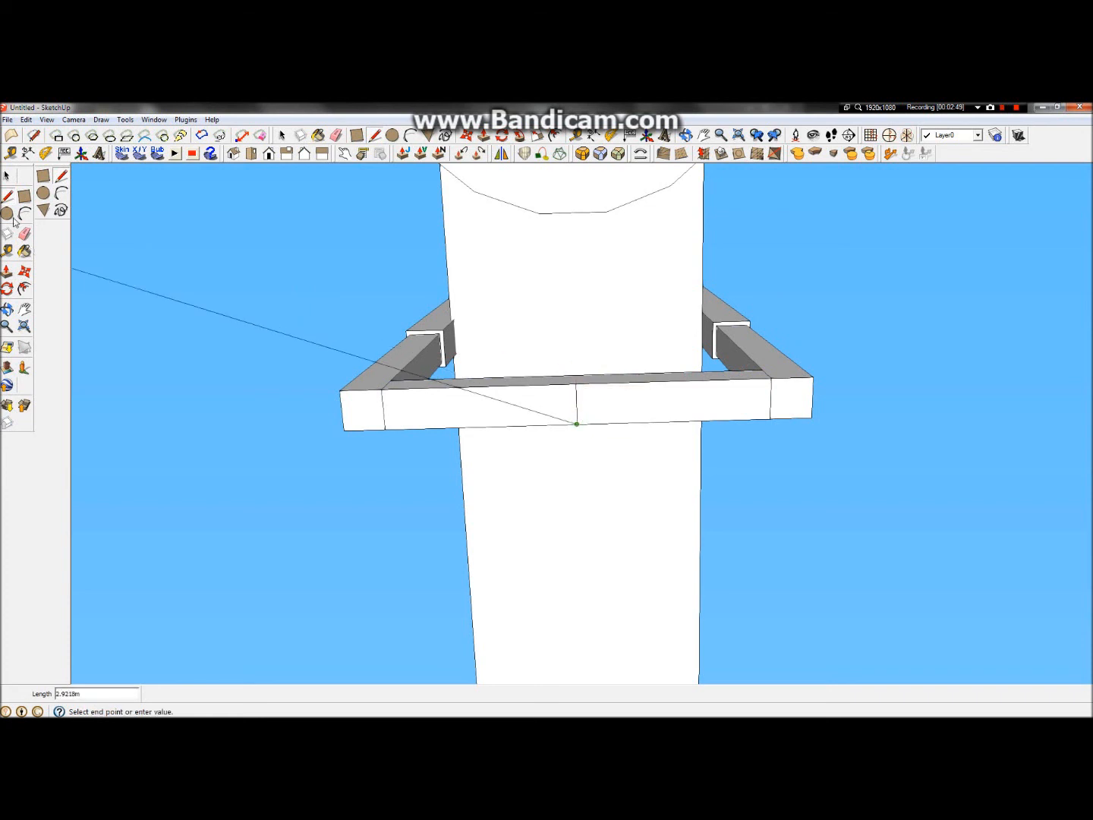
pyautogui.click(8, 175)
# Try a six-sided circle of 0.12 m radius centred on the underside's dividing line, and undo it
pyautogui.click(6, 216)
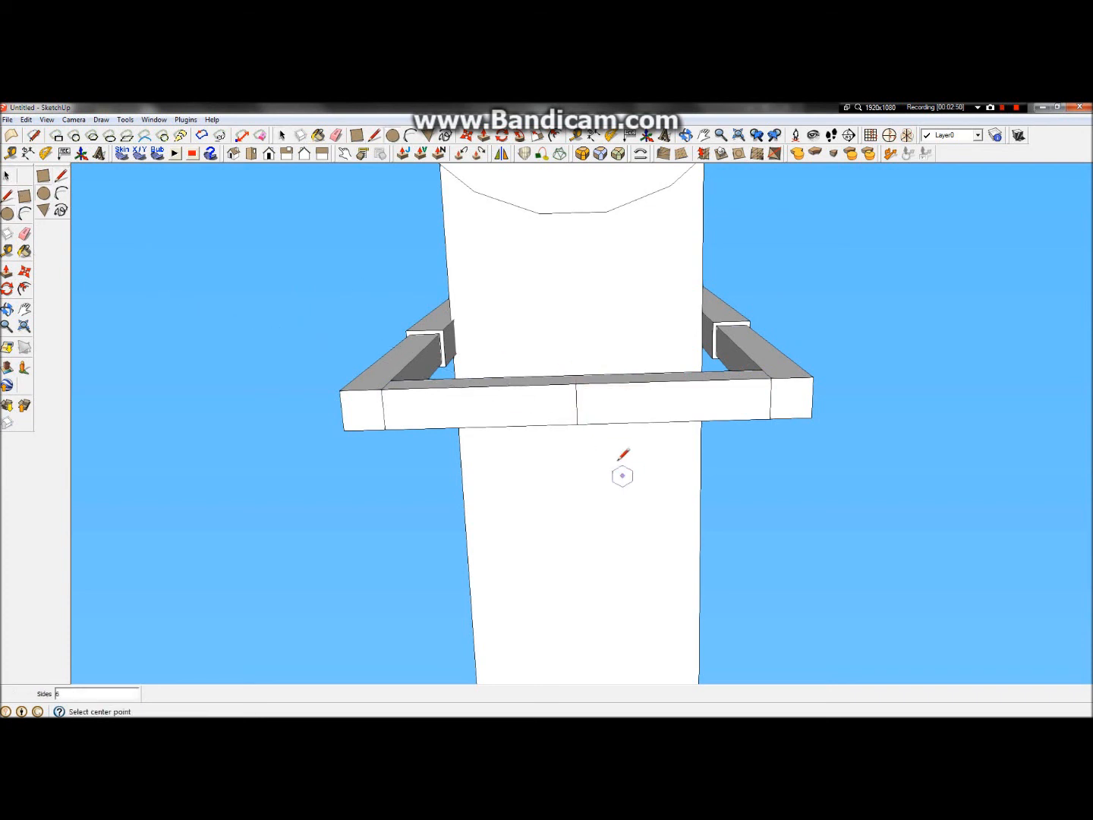
pyautogui.click(576, 403)
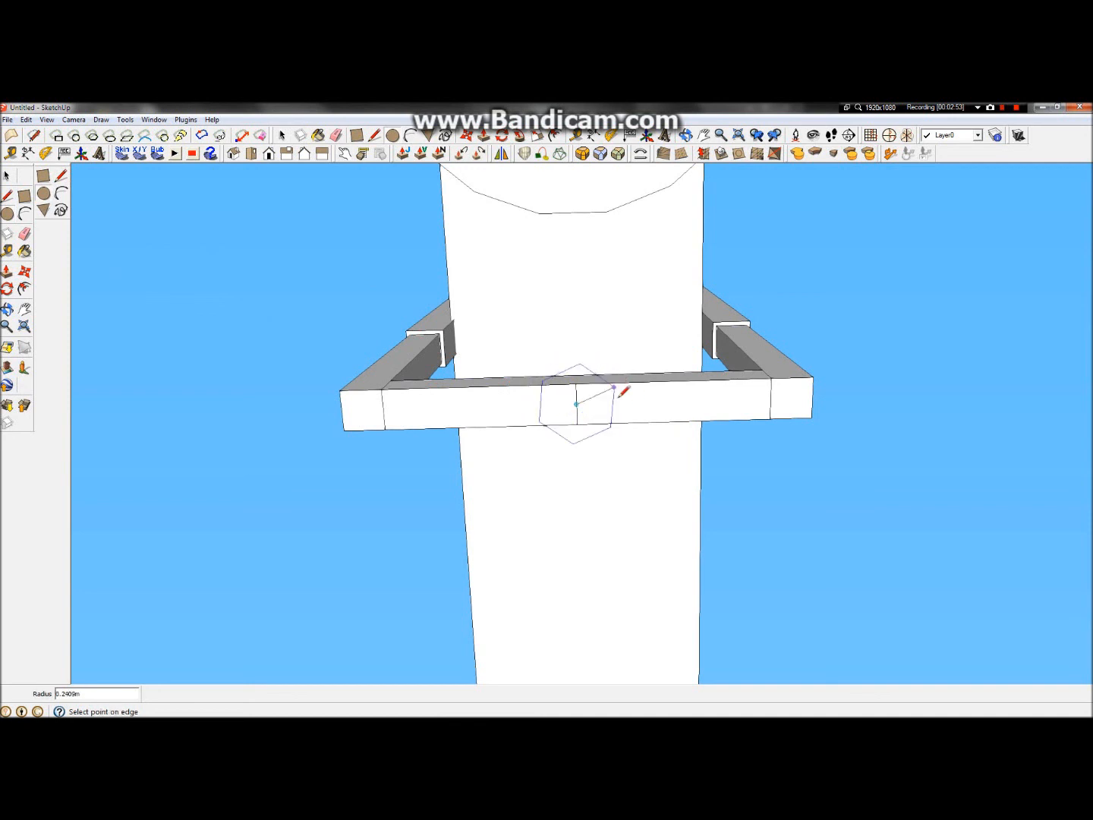
pyautogui.click(576, 386)
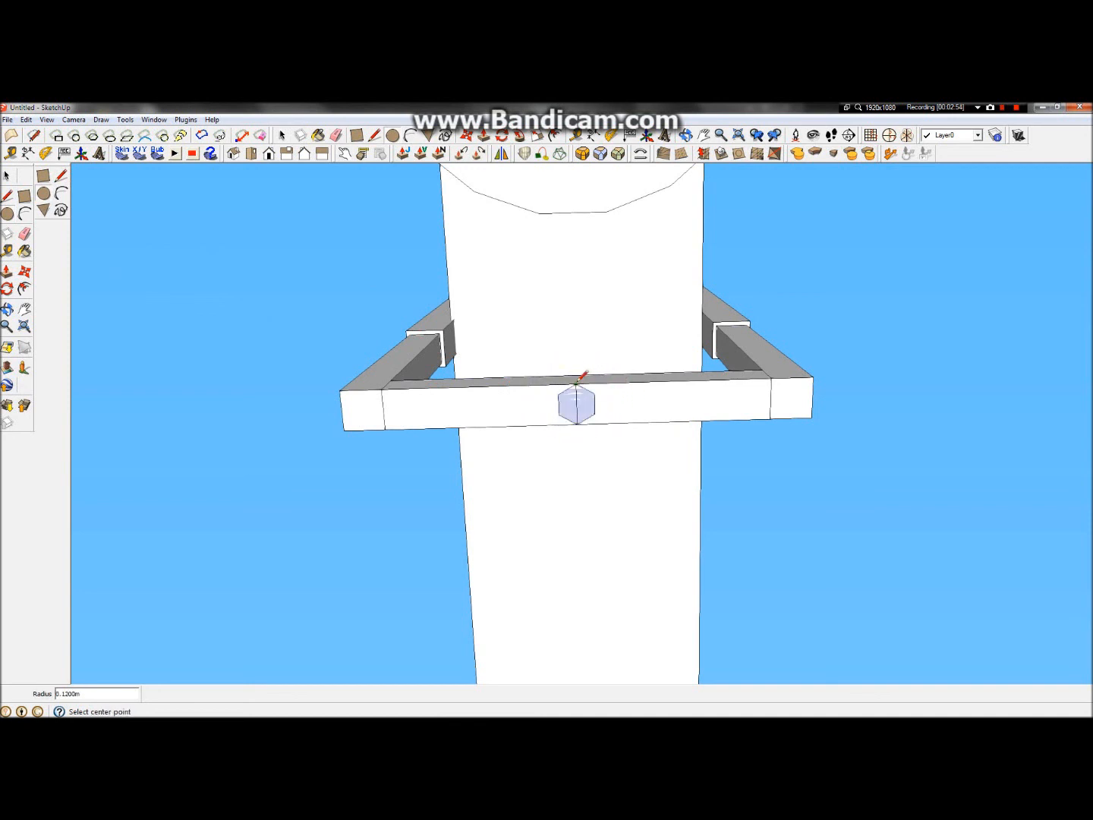
pyautogui.scroll(4, 541, 420)
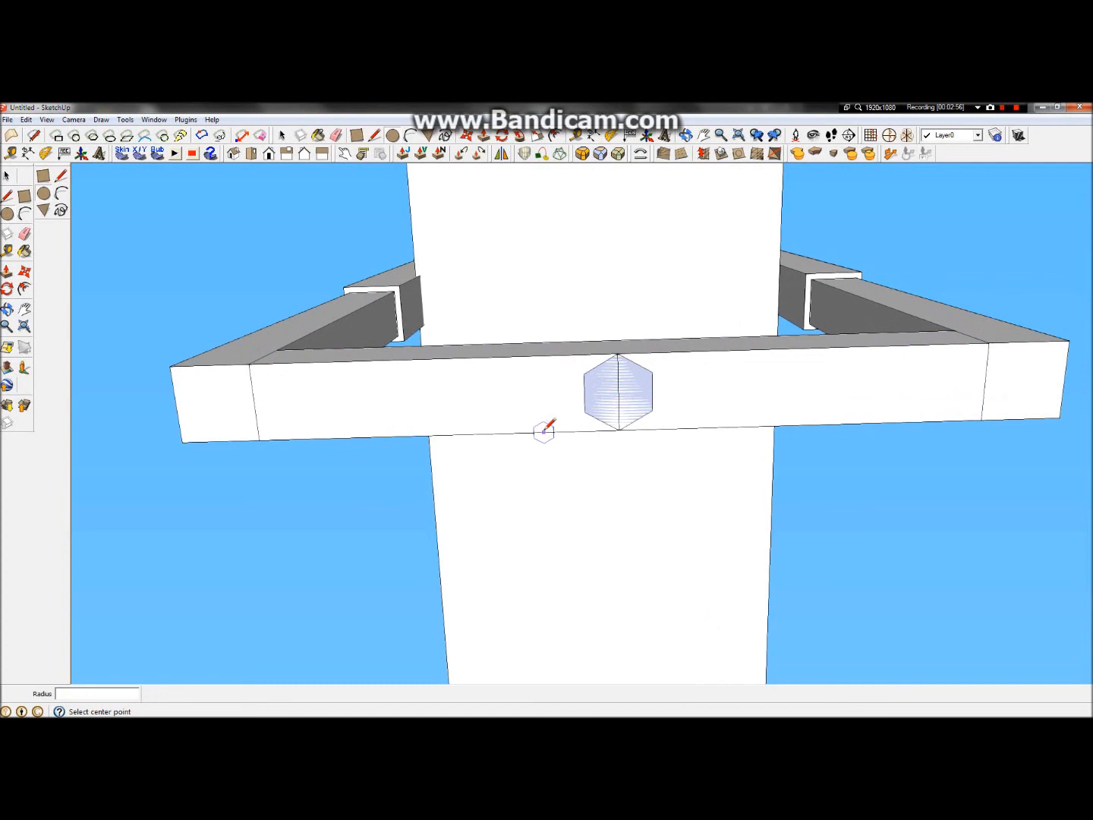
pyautogui.hotkey('ctrl', 'z')
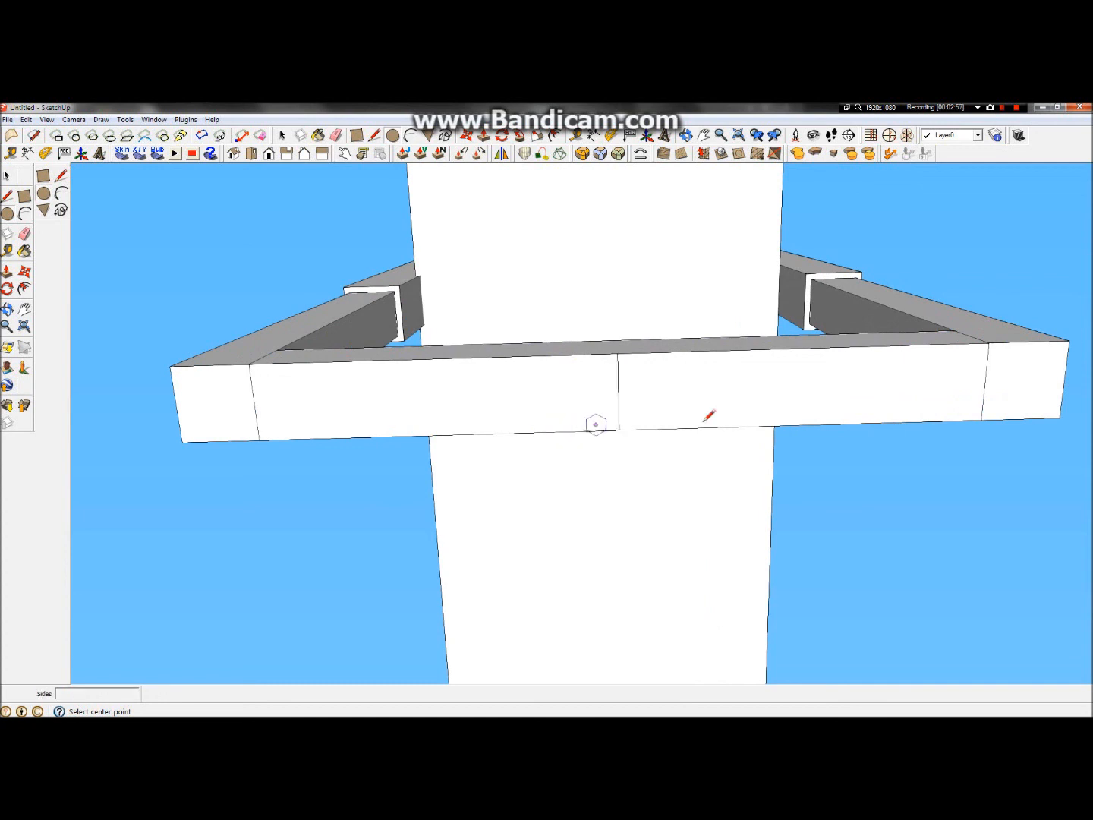
# Draw an eight-sided circle of 0.12 m radius centred on the crossbeam's underside, and remove the dividing line
pyautogui.click(618, 391)
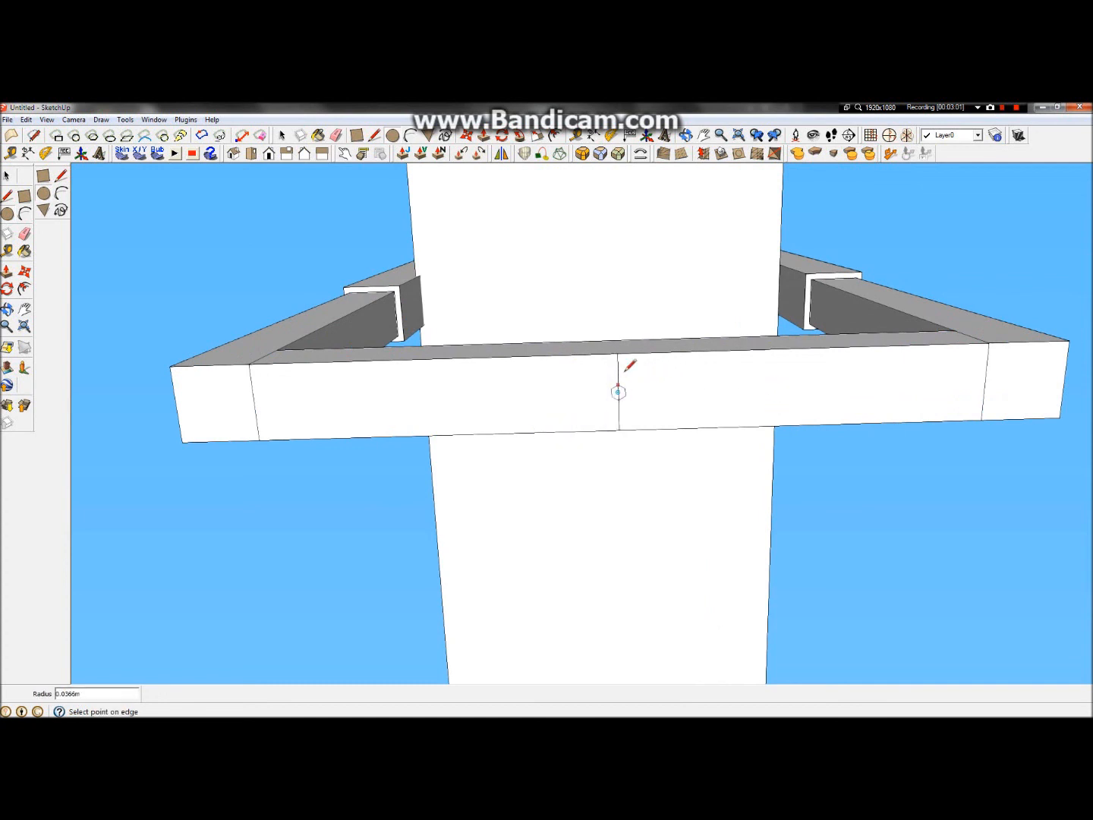
pyautogui.write('8s')
pyautogui.press('Return')
pyautogui.click(620, 353)
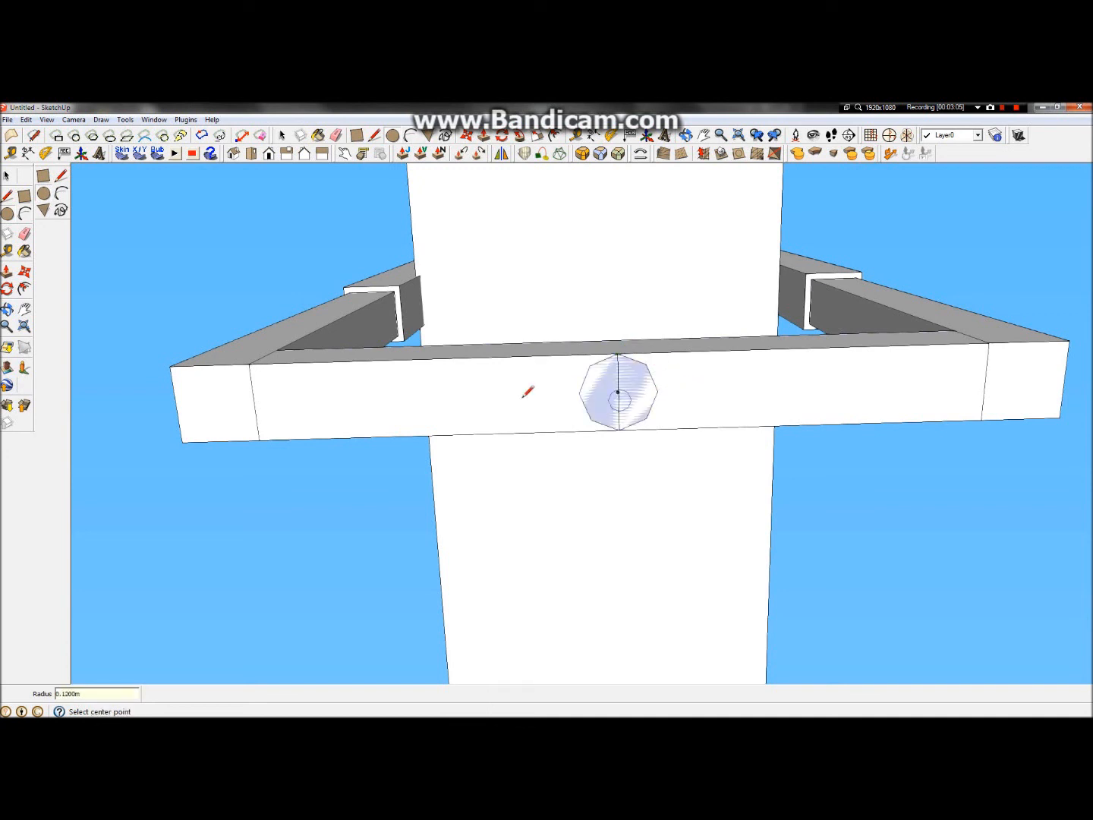
pyautogui.click(7, 175)
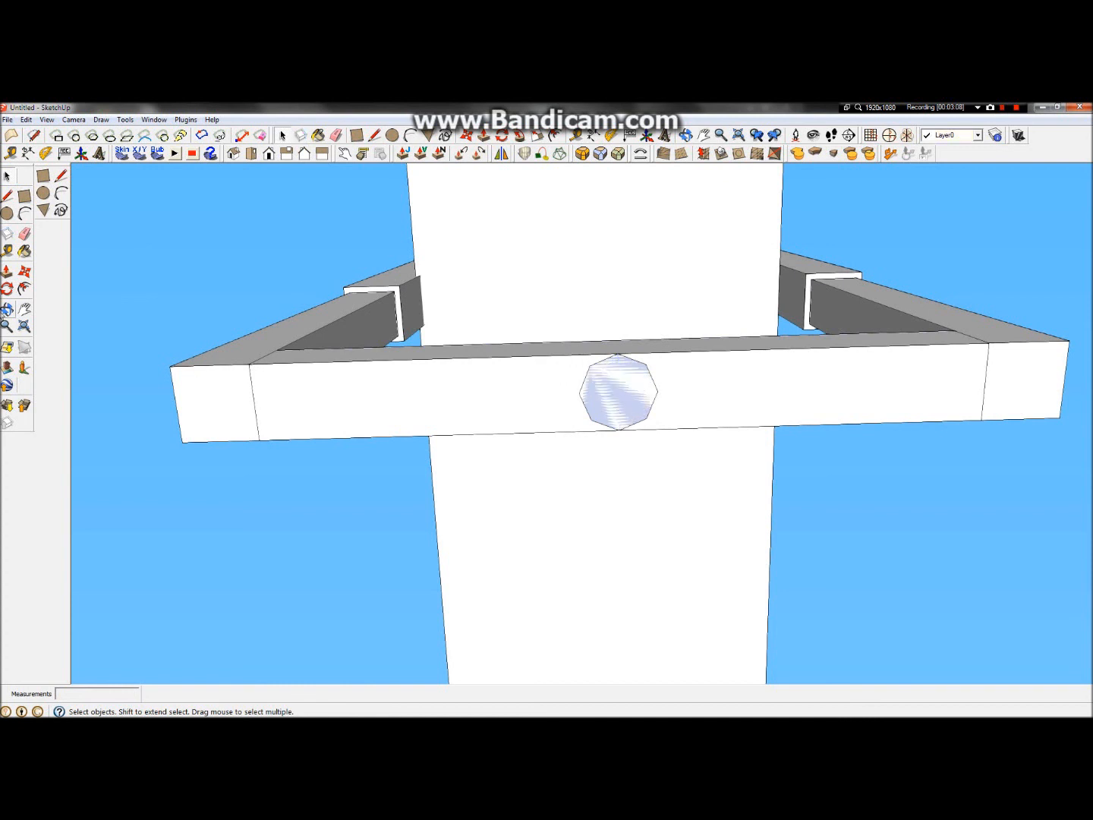
# Push/Pull the eight-sided face on the crossbeam's underside 0.3 m downward into a short post
pyautogui.click(6, 310)
pyautogui.moveTo(601, 378); pyautogui.dragTo(832, 679)
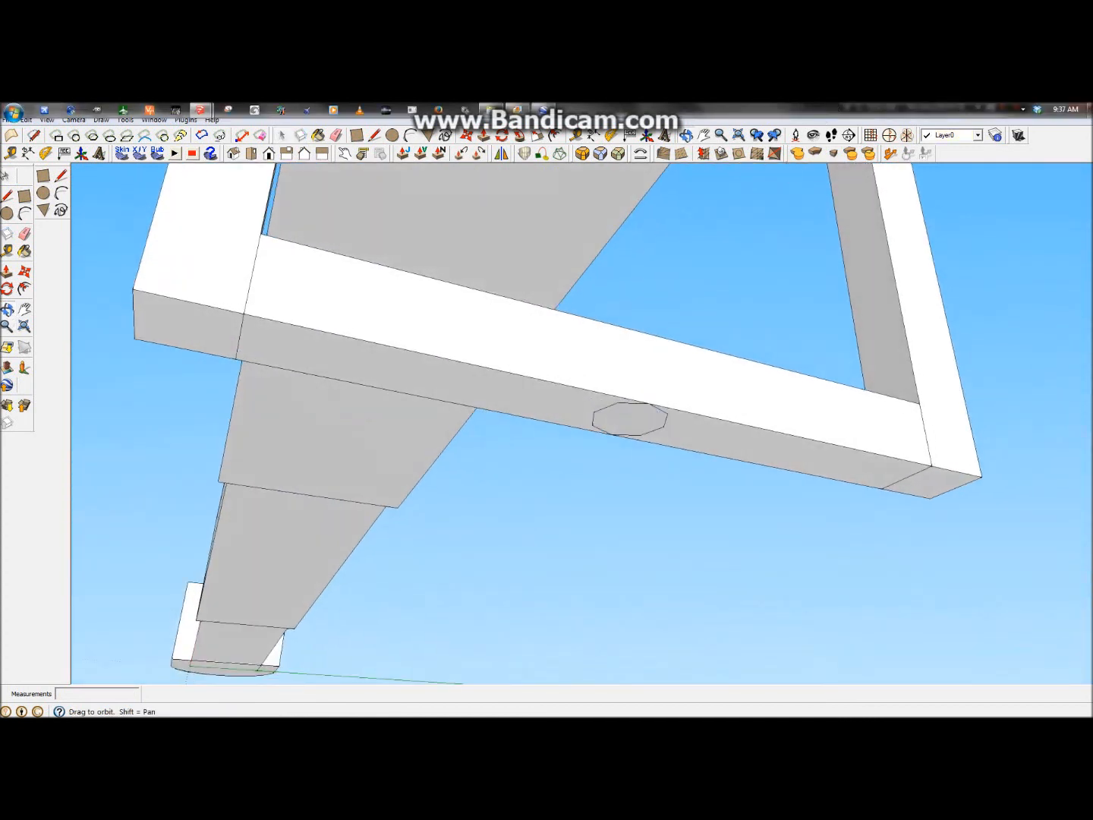
pyautogui.click(6, 270)
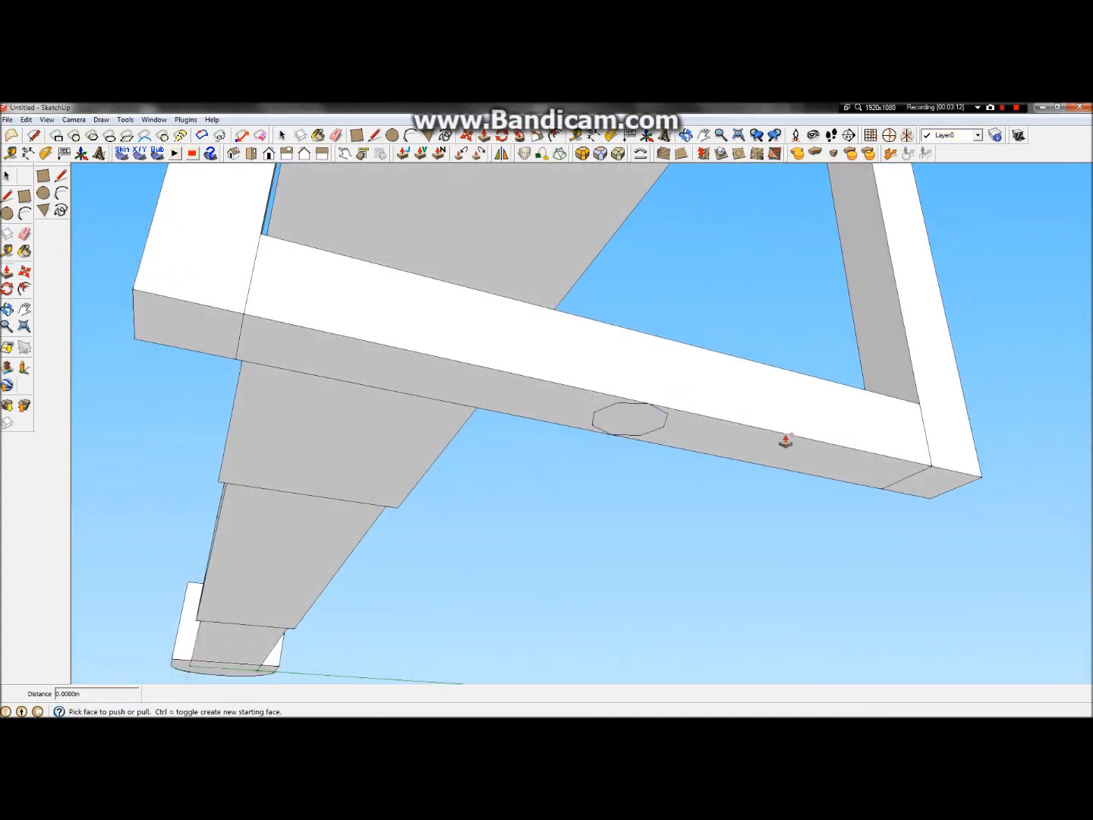
pyautogui.click(639, 441)
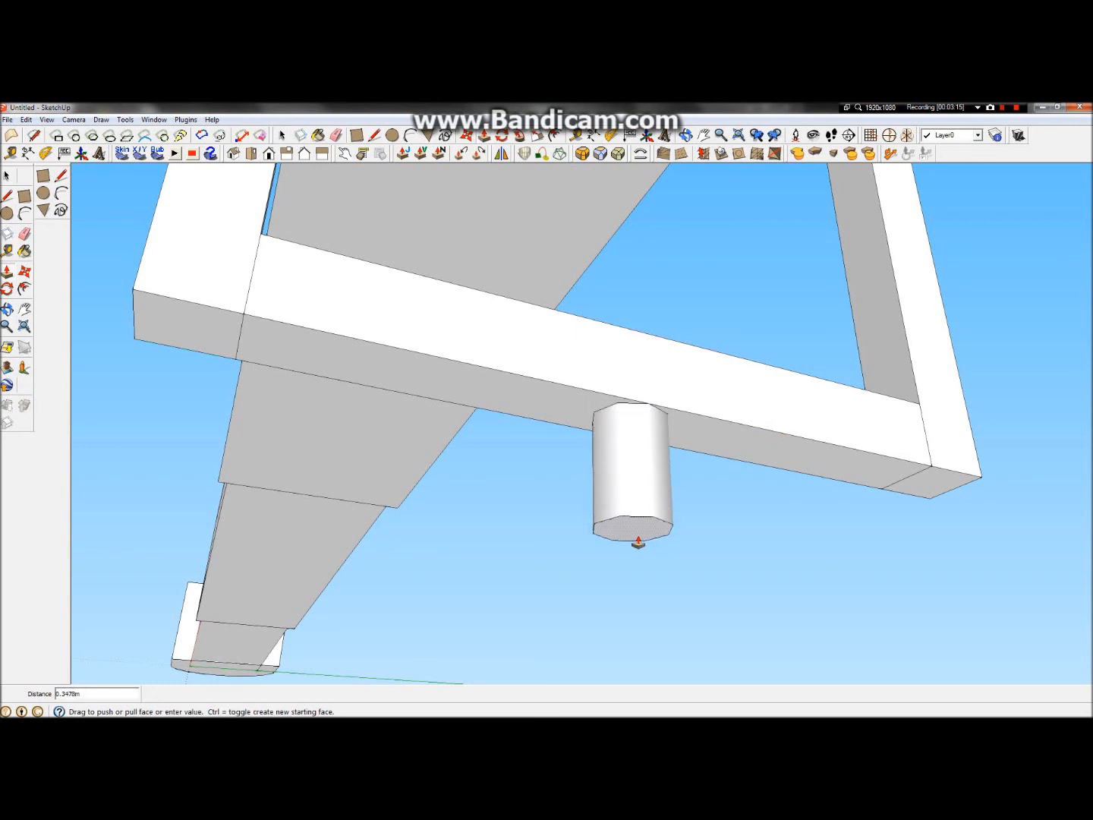
pyautogui.write('.')
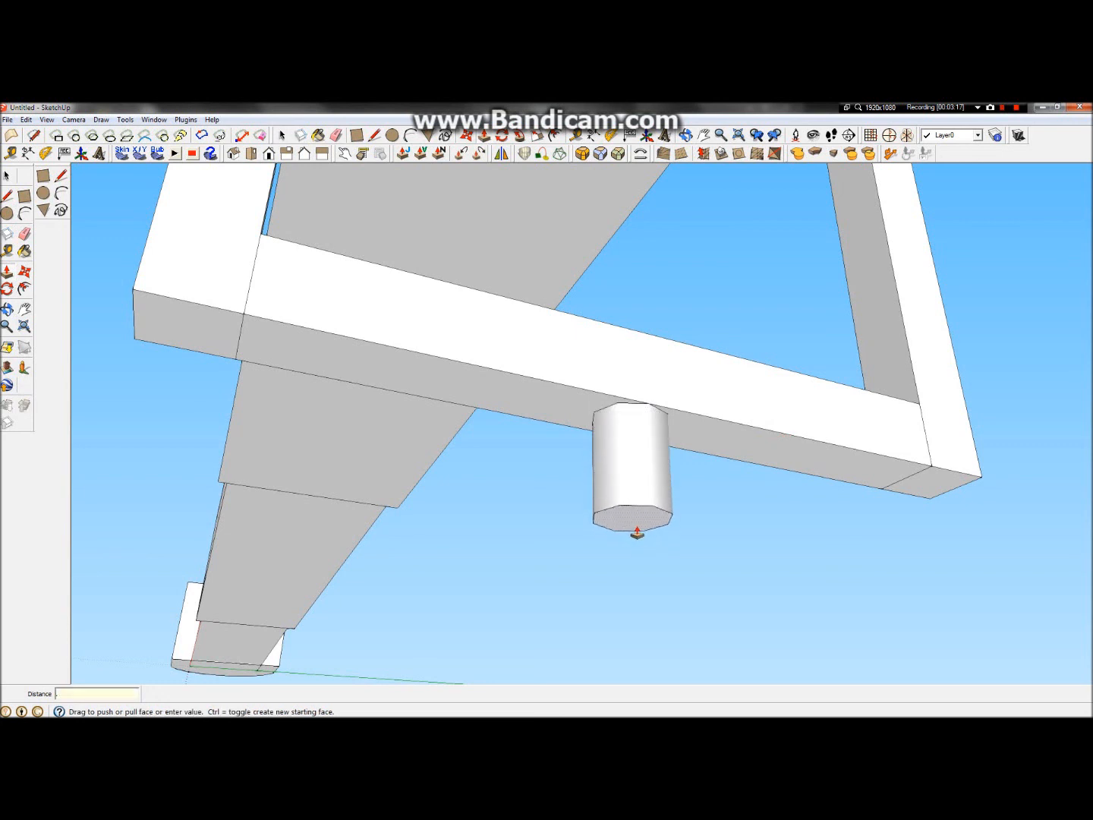
pyautogui.write('3')
pyautogui.press('Return')
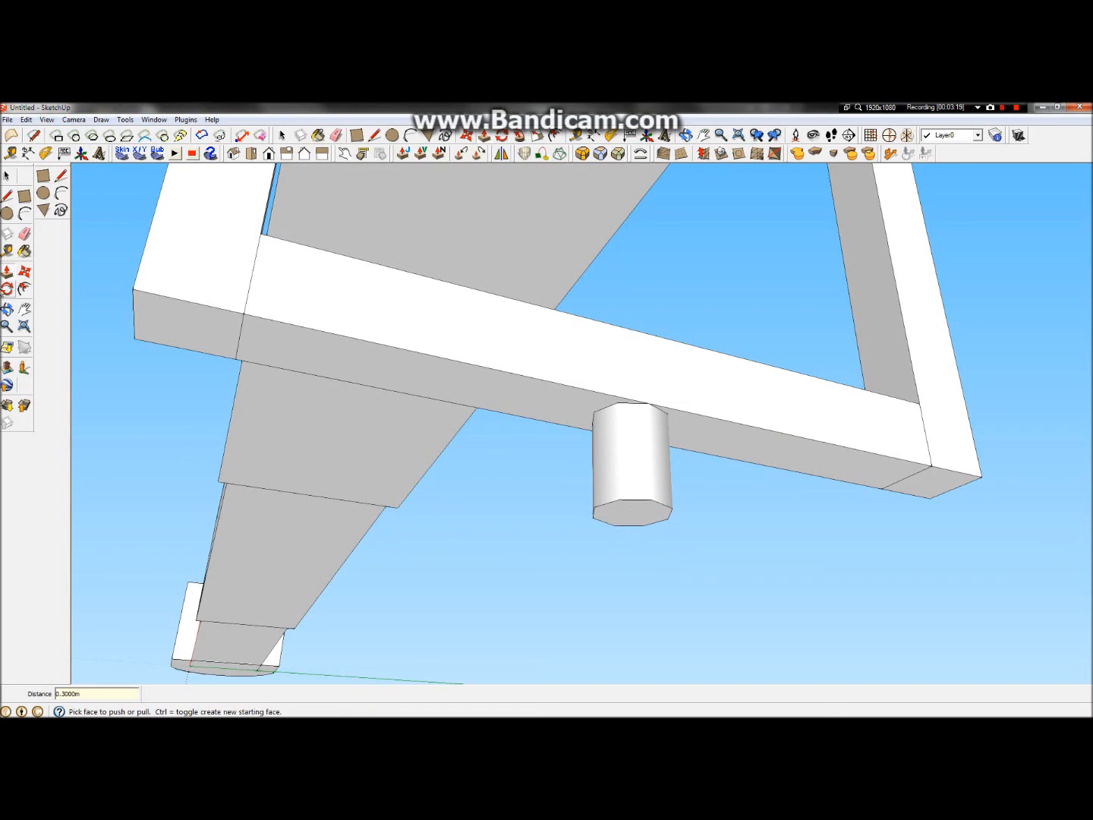
pyautogui.click(7, 310)
pyautogui.moveTo(486, 471); pyautogui.dragTo(565, 359)
pyautogui.scroll(4, 543, 520)
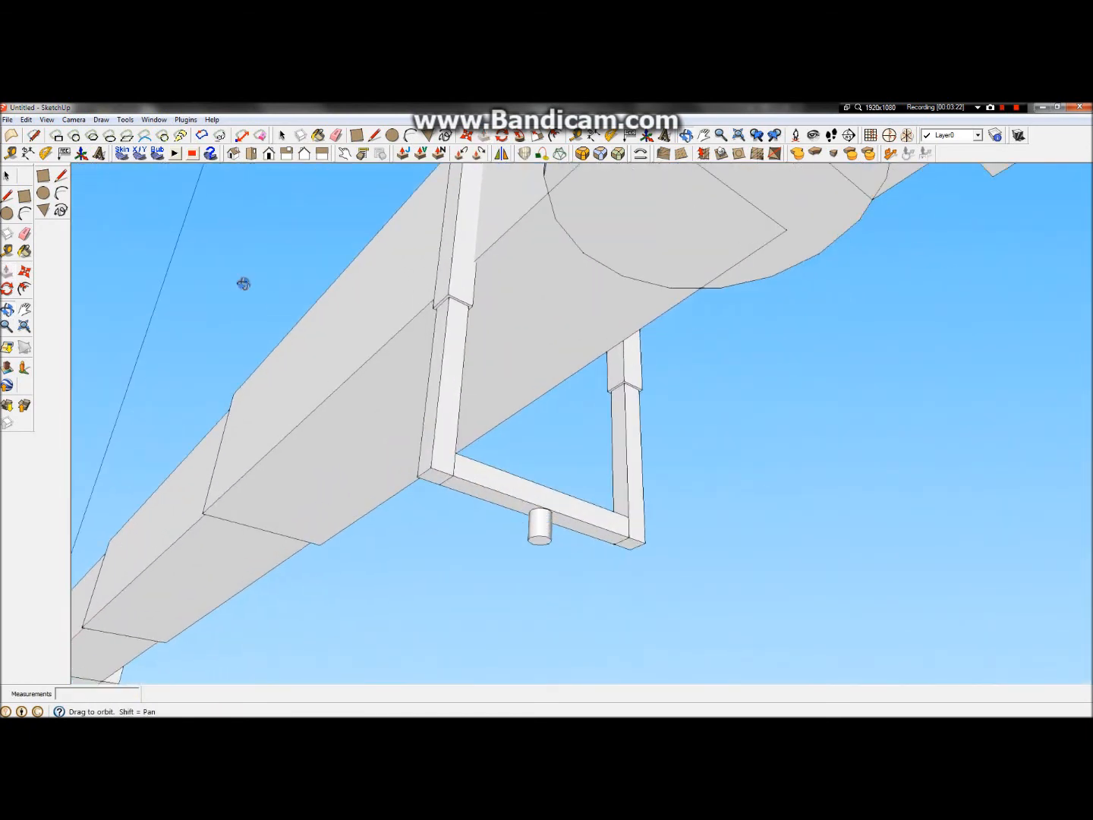
pyautogui.click(7, 177)
pyautogui.click(503, 496)
pyautogui.click(24, 272)
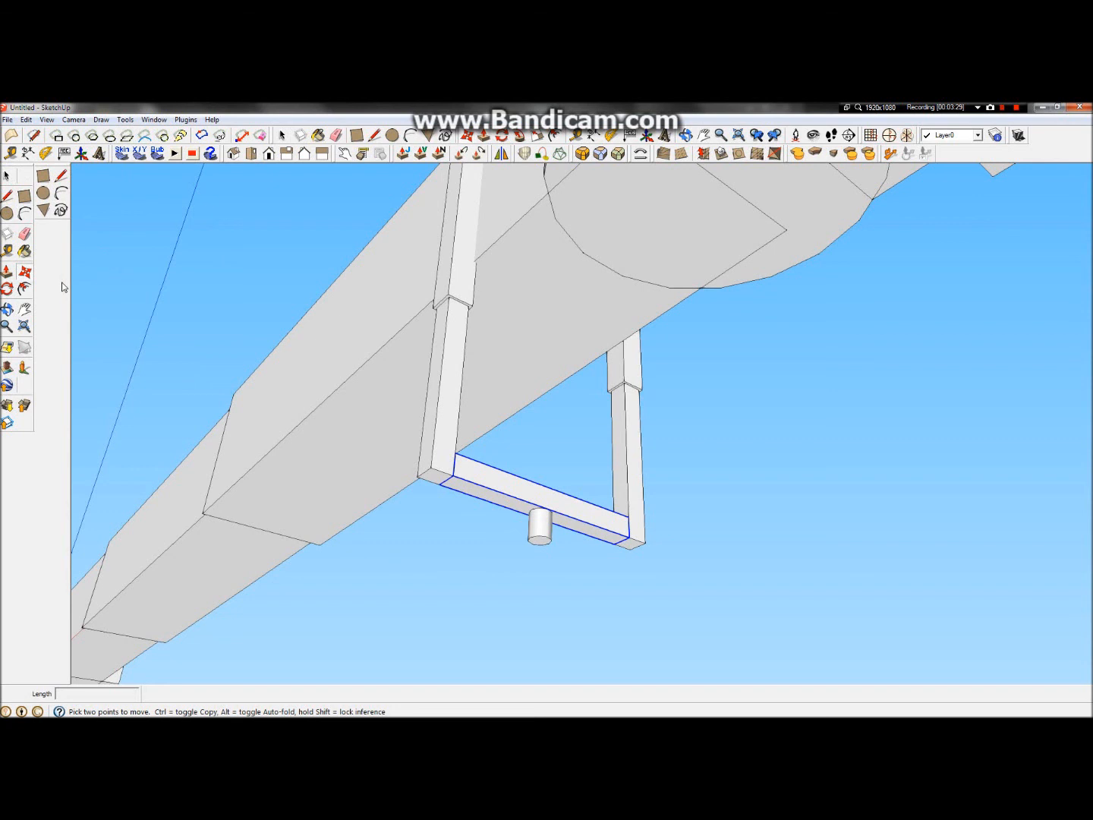
pyautogui.click(7, 175)
pyautogui.click(530, 510)
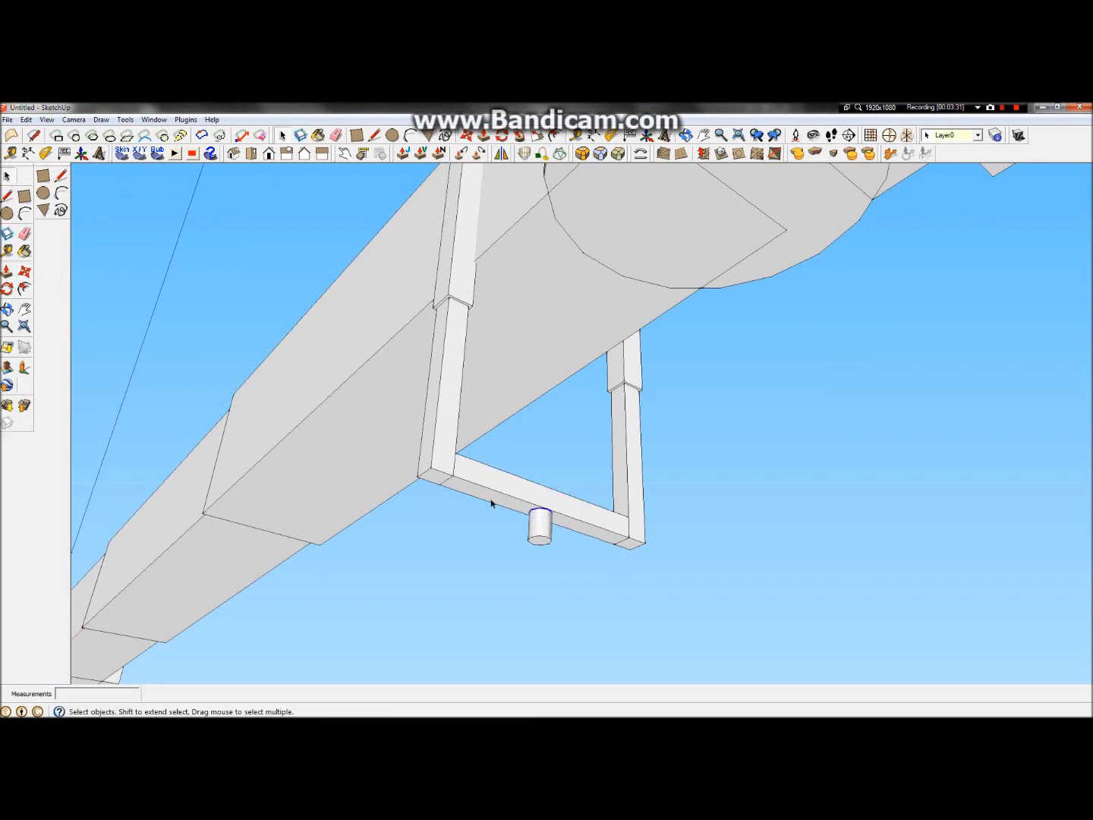
pyautogui.doubleClick(492, 502)
pyautogui.click(494, 500)
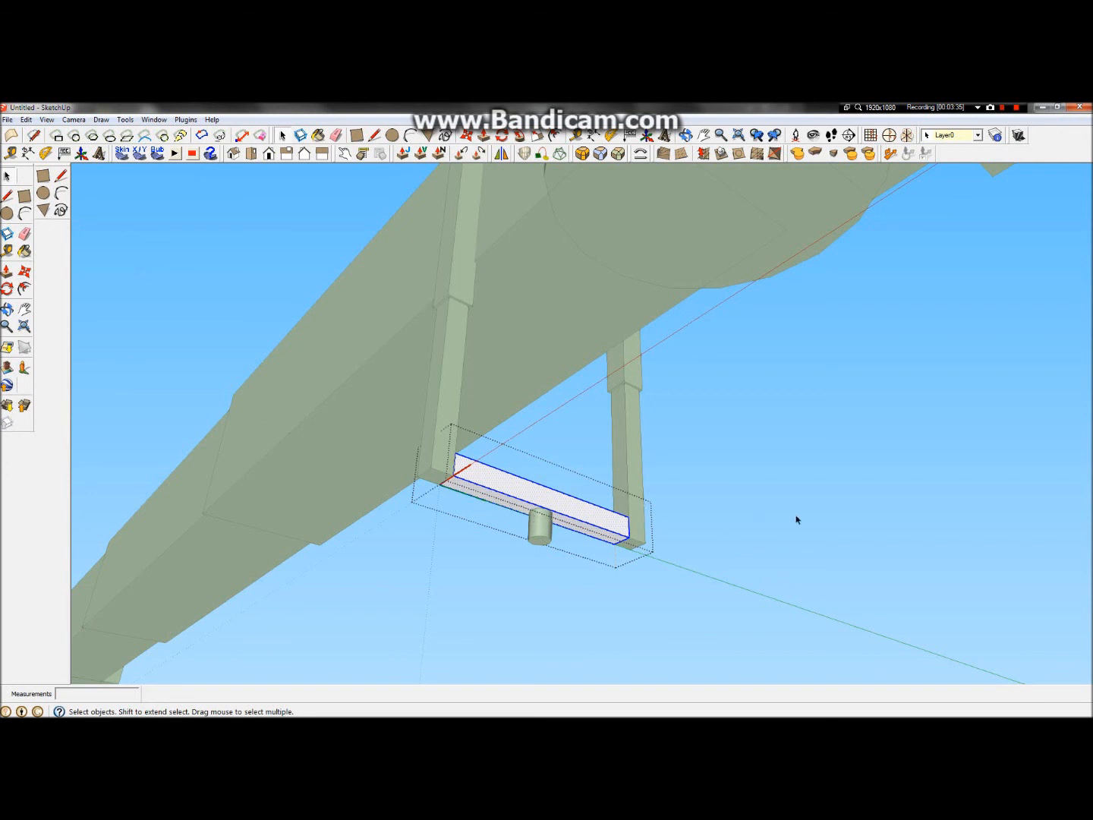
pyautogui.click(842, 486)
pyautogui.scroll(2, 537, 541)
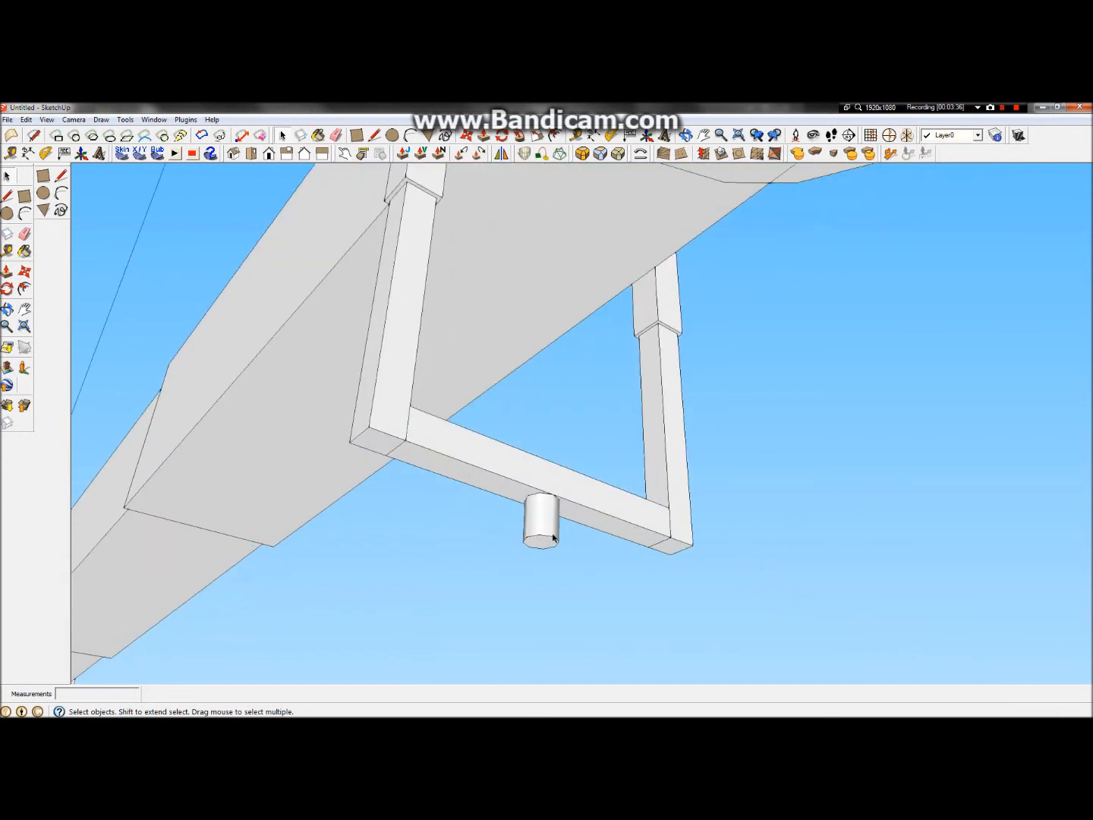
pyautogui.click(22, 274)
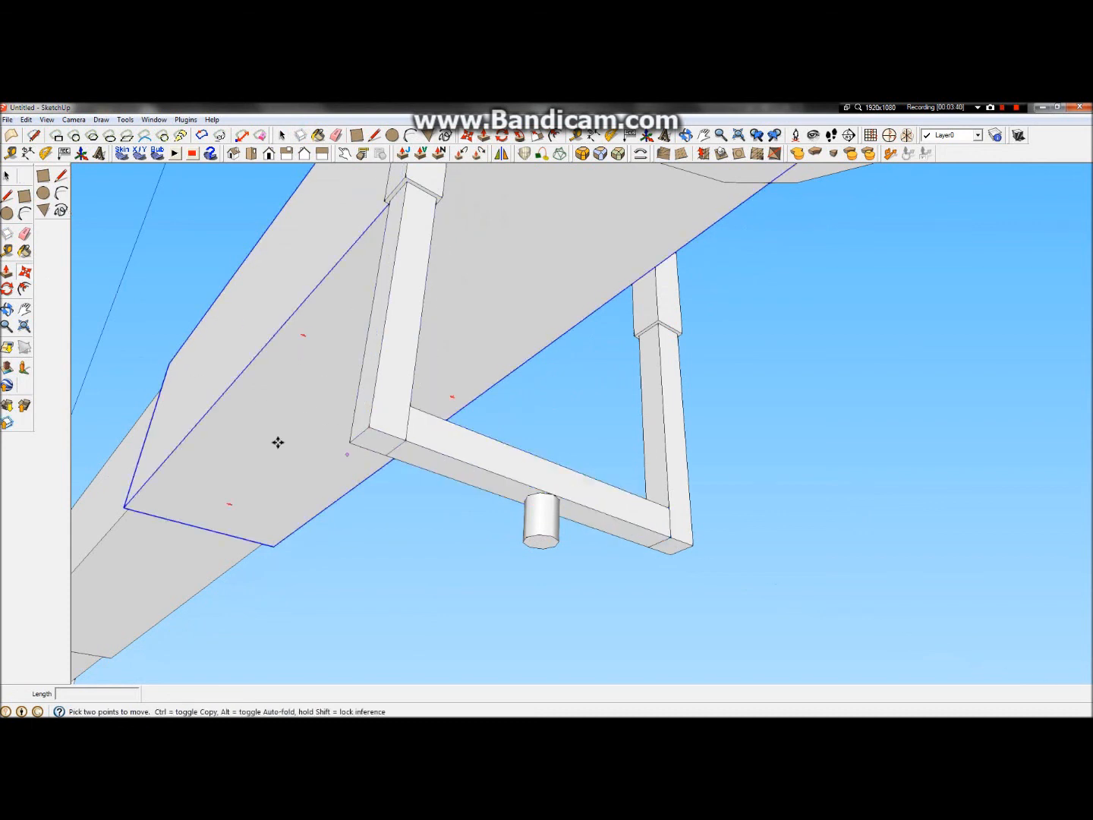
pyautogui.click(26, 120)
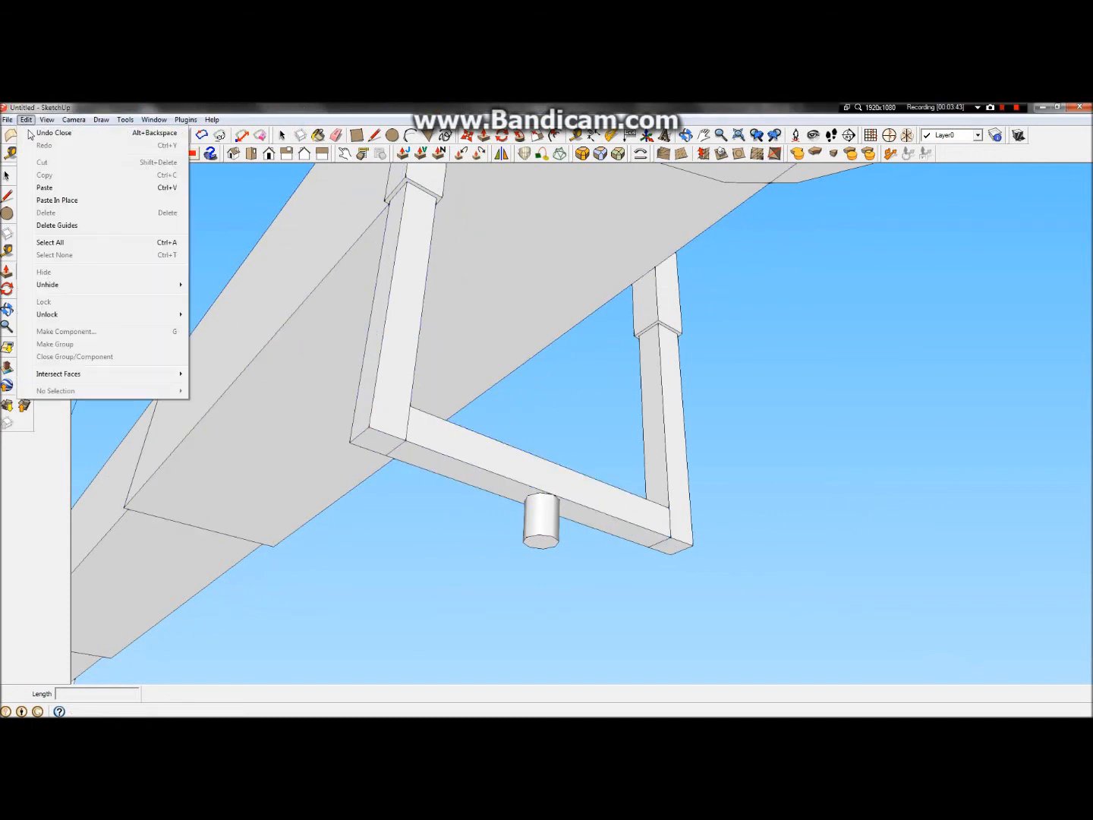
pyautogui.click(57, 200)
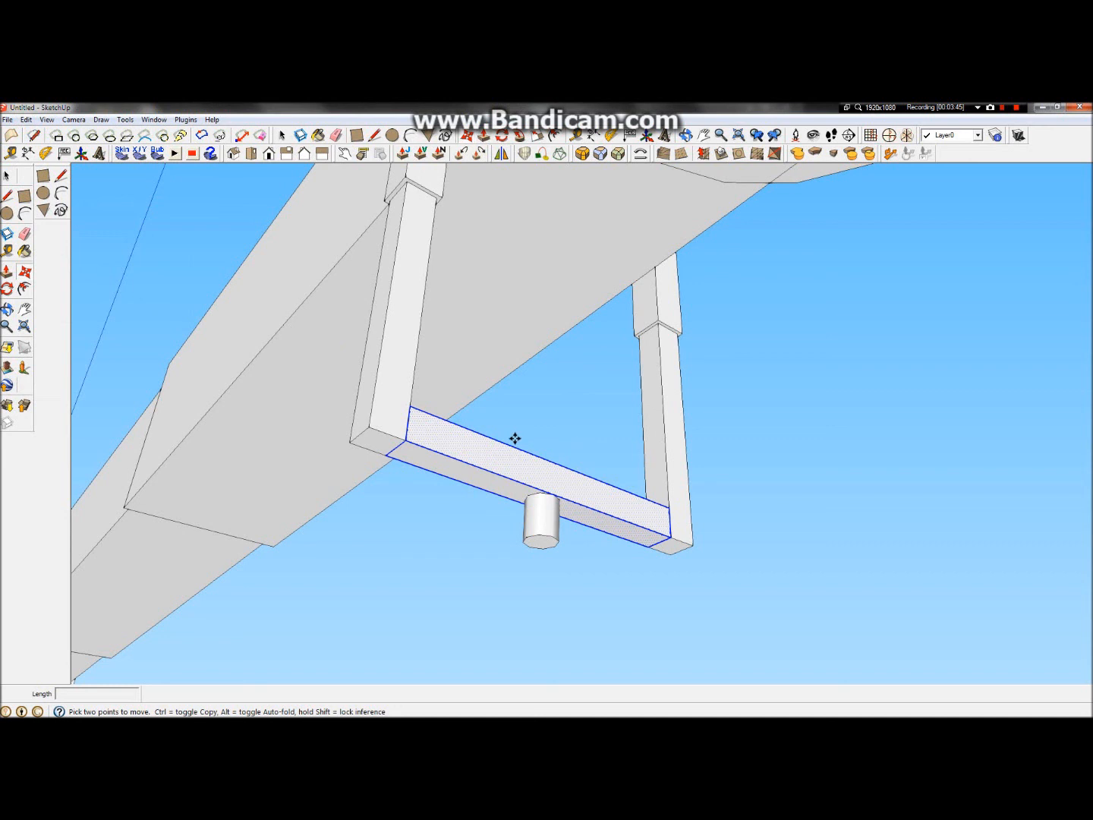
pyautogui.click(410, 403)
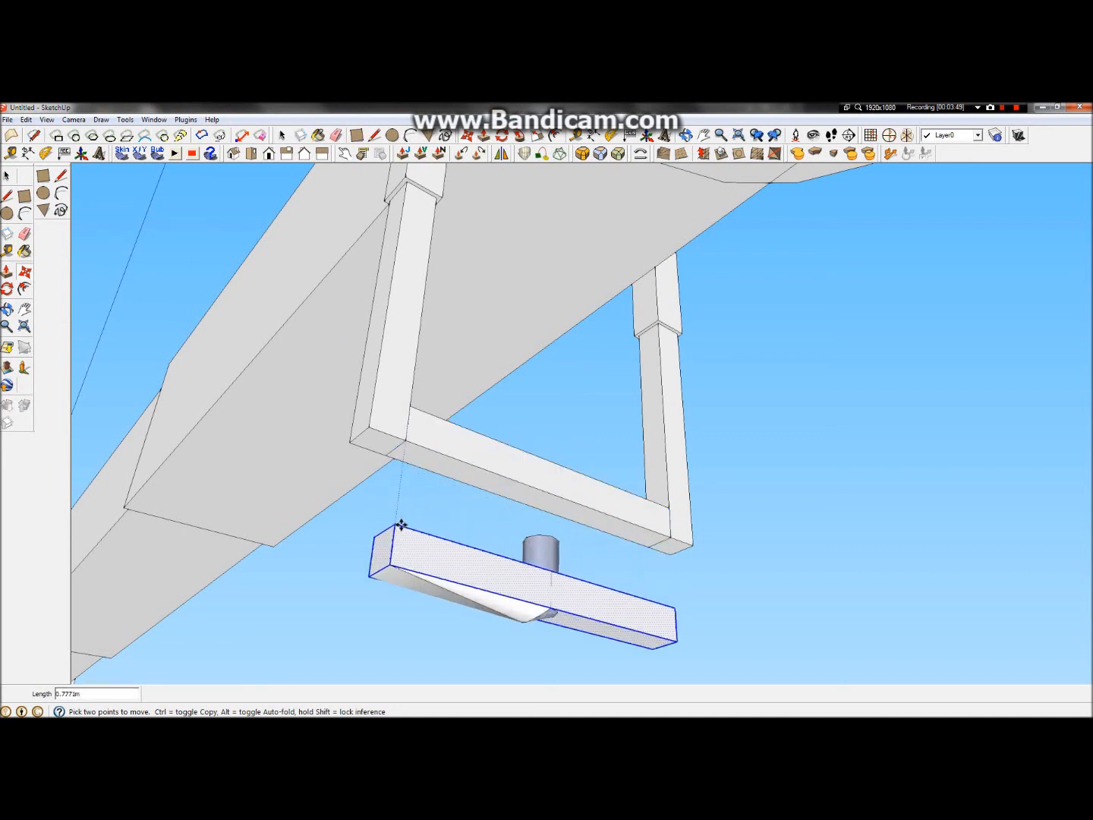
pyautogui.press('Escape')
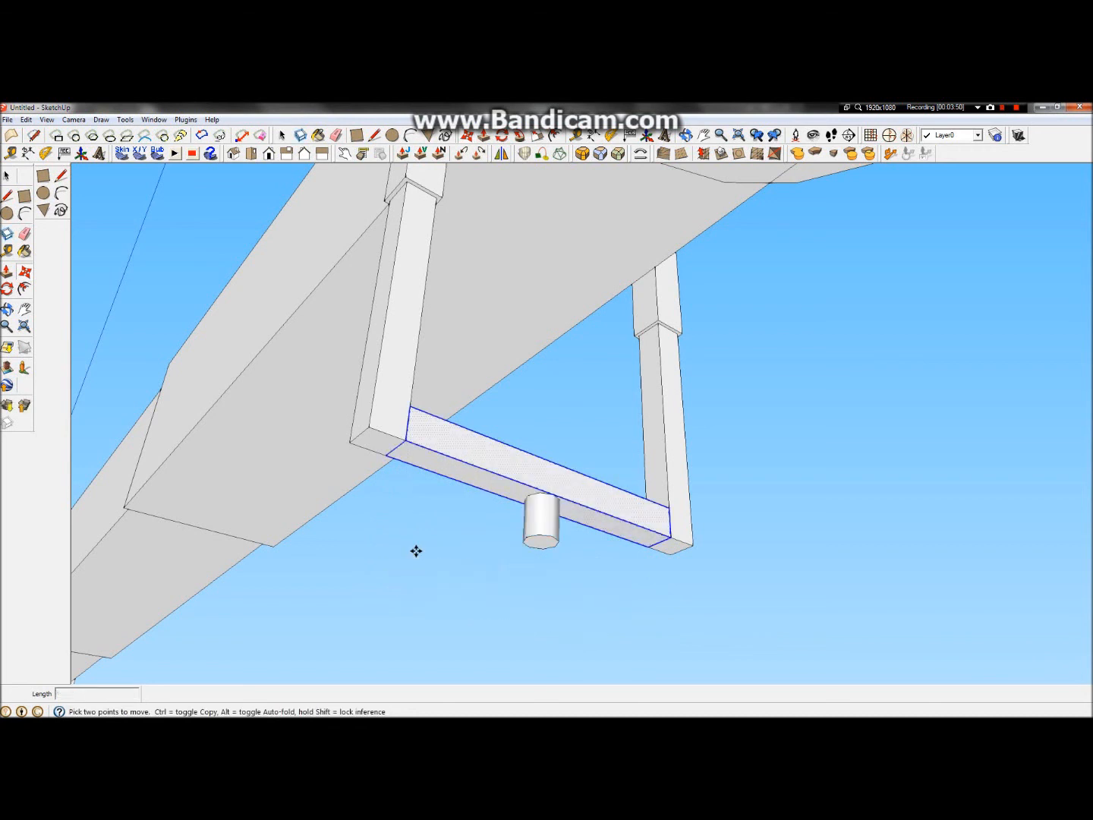
pyautogui.click(26, 272)
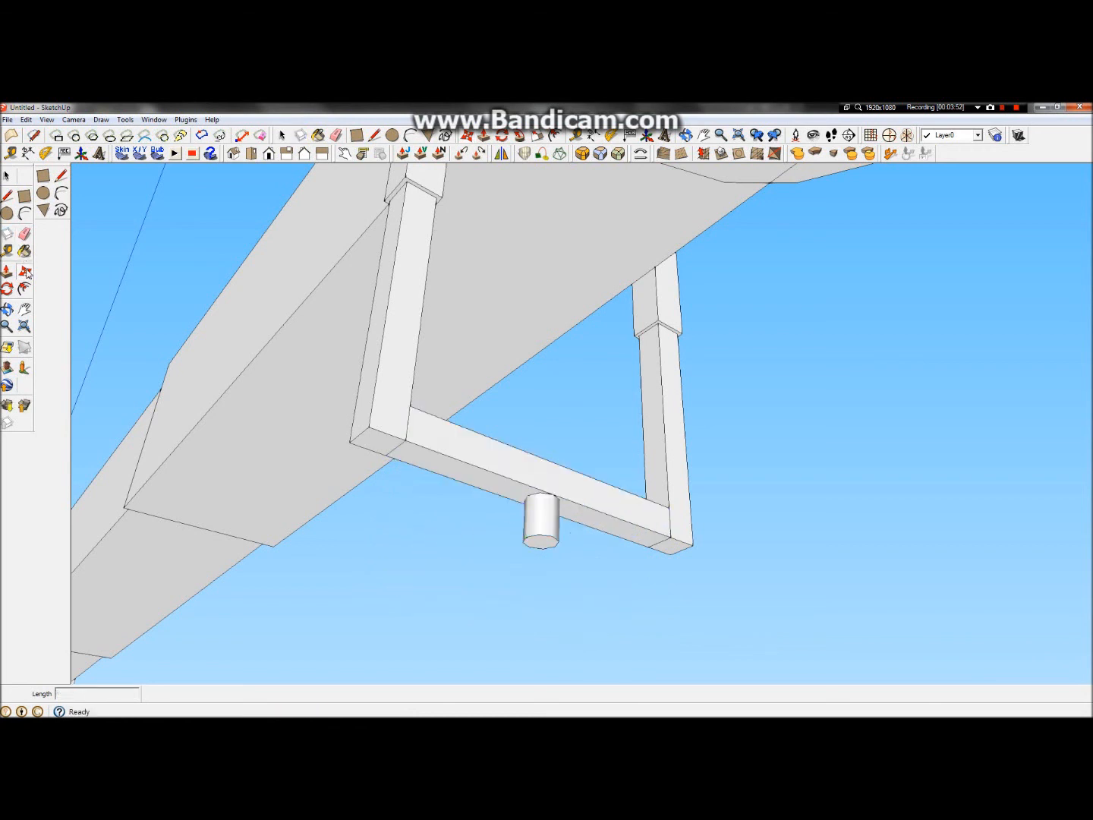
# Make the short post beneath the crossbeam into a component named Rotate_3
pyautogui.click(7, 176)
pyautogui.click(540, 543)
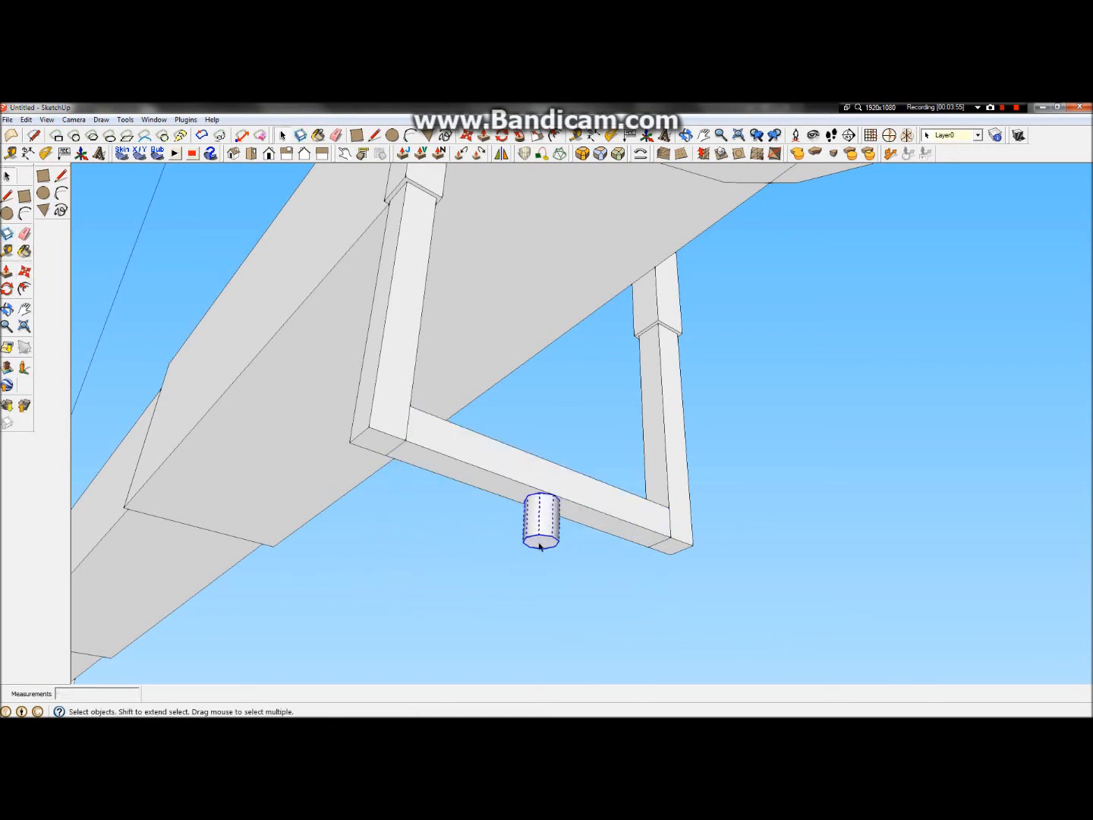
pyautogui.rightClick(539, 543)
pyautogui.click(597, 331)
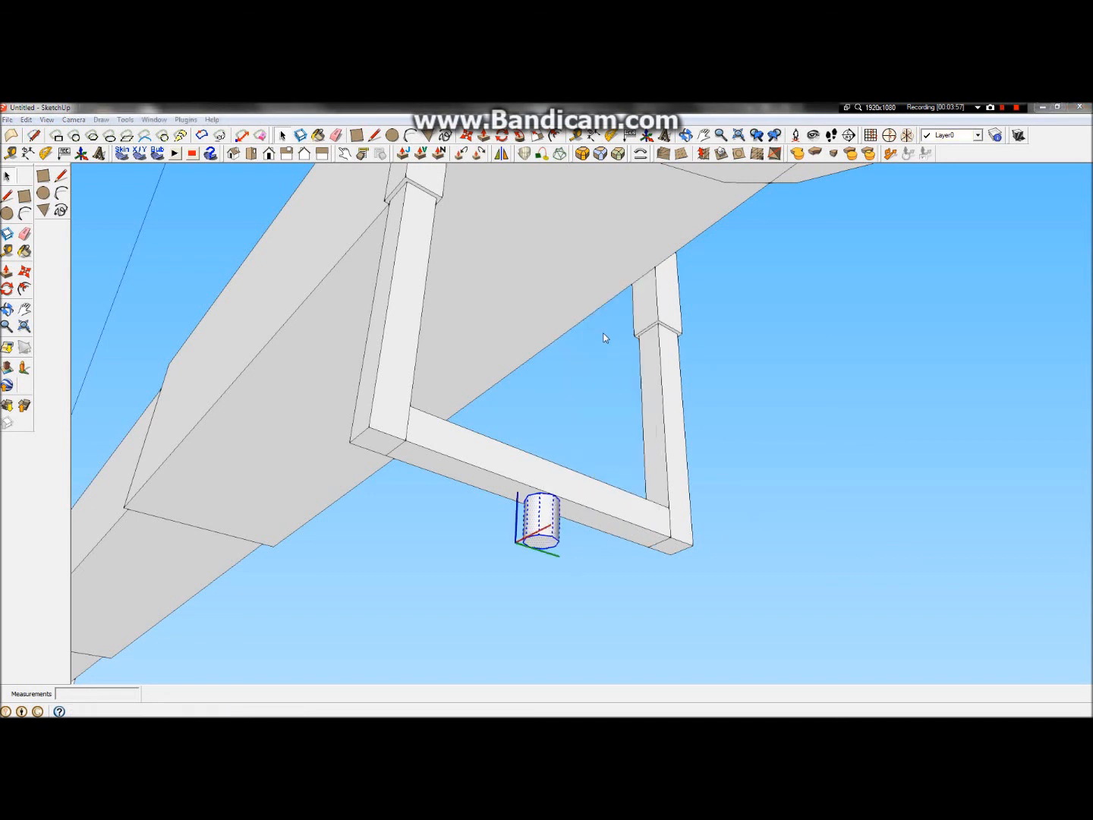
pyautogui.write('Rotate_3')
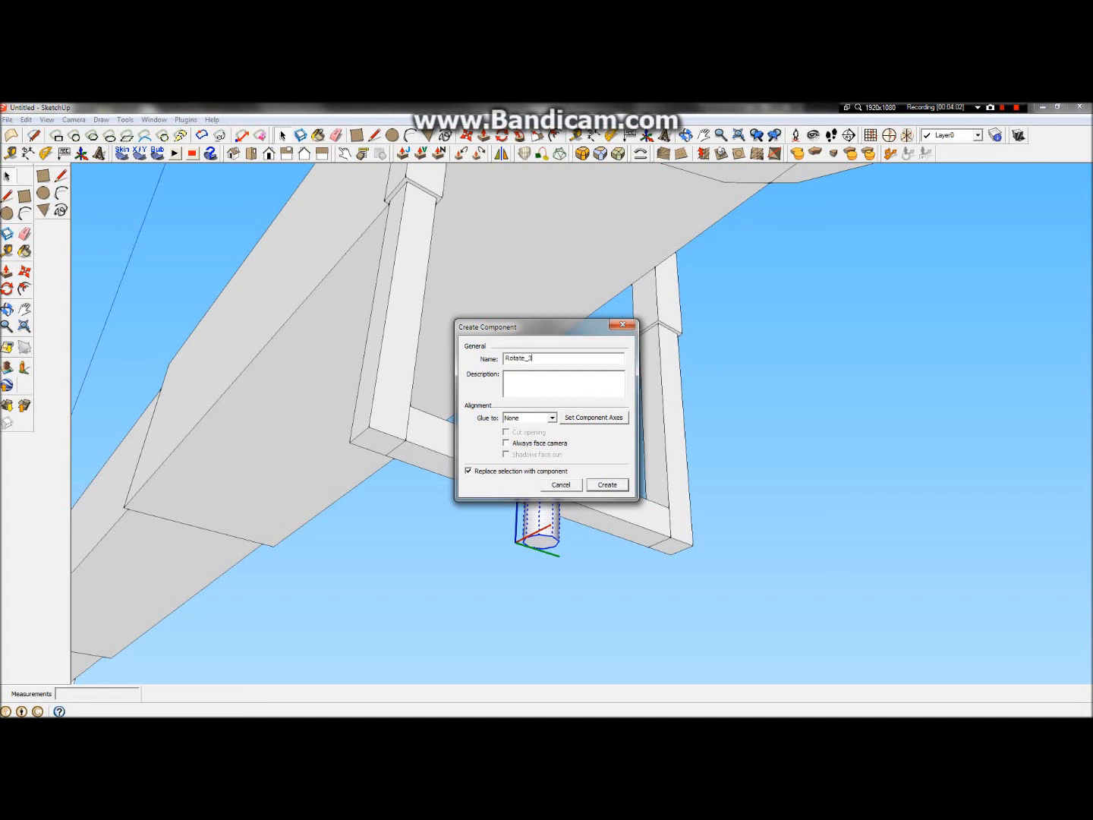
pyautogui.click(621, 486)
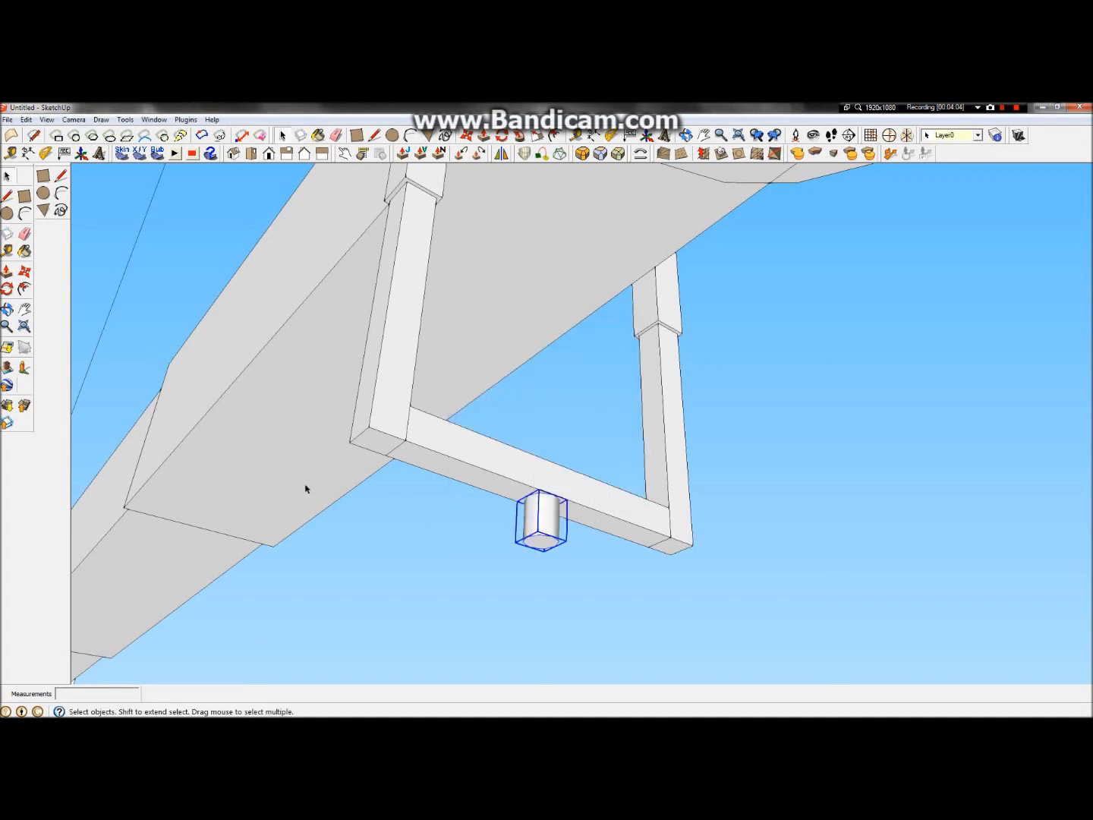
# Paste the copied crossbeam geometry in place and move it 0.3 m straight down along the blue axis
pyautogui.click(461, 461)
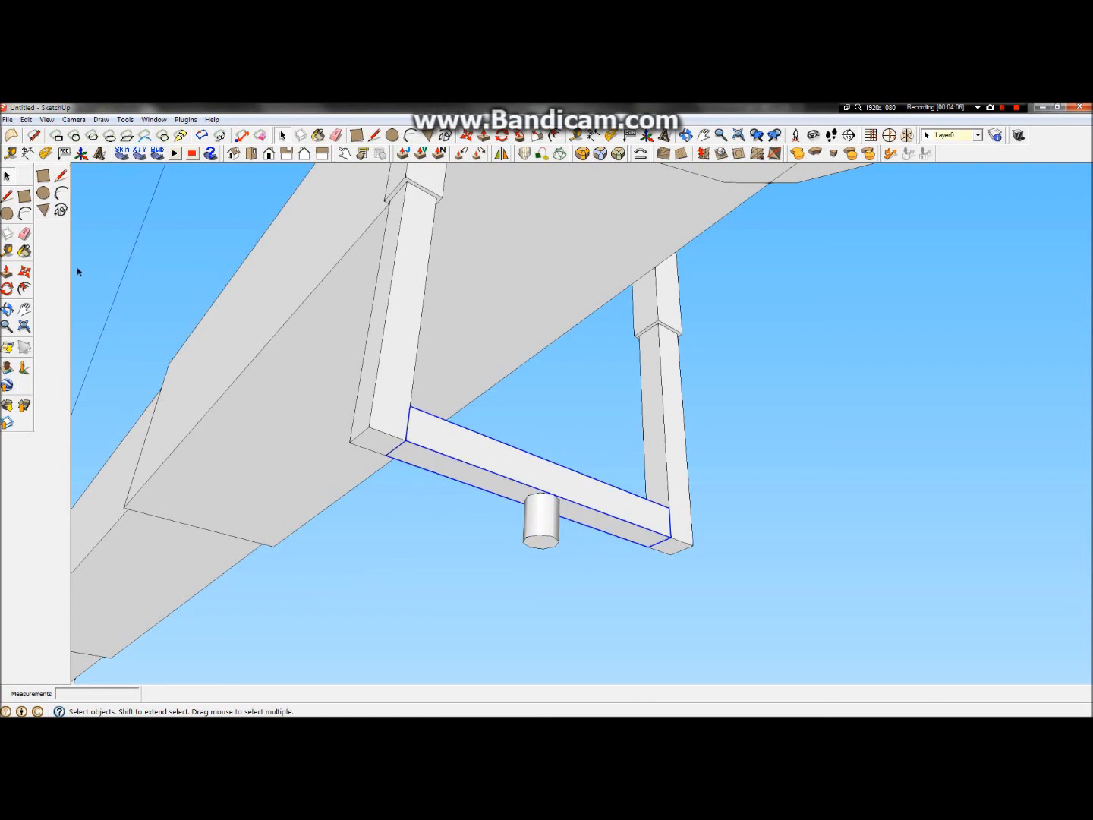
pyautogui.click(26, 120)
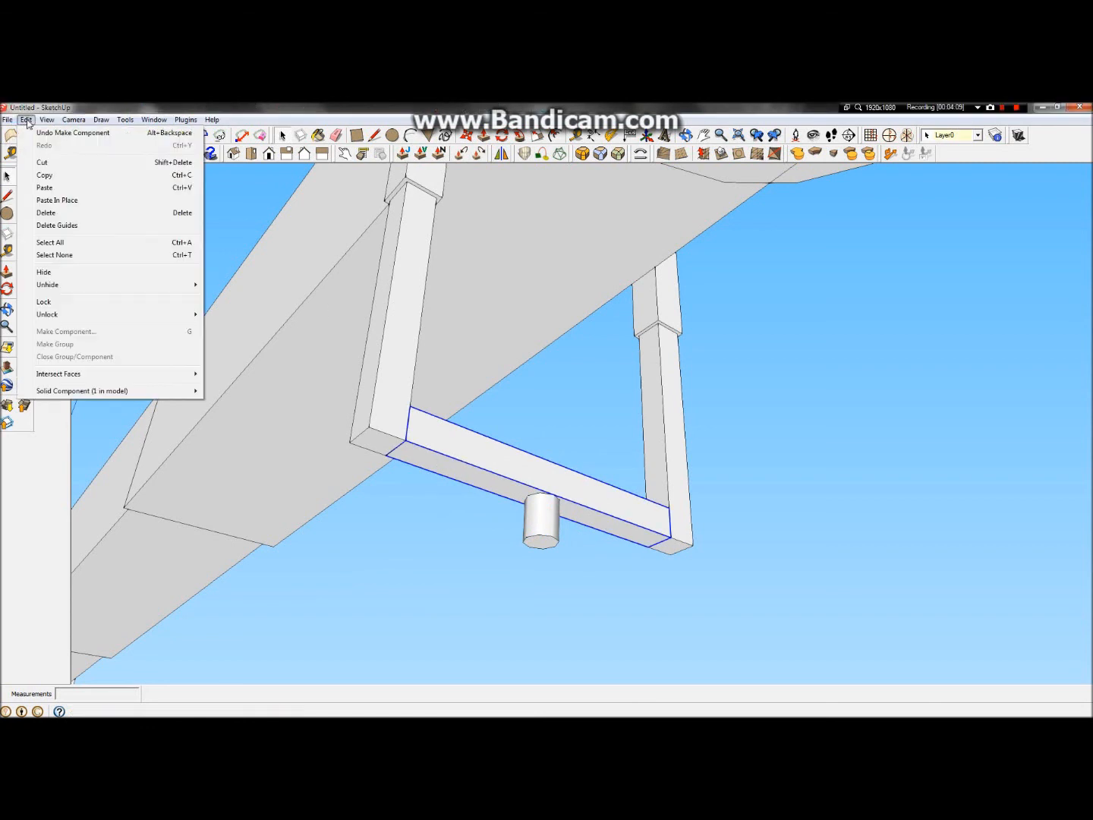
pyautogui.click(66, 201)
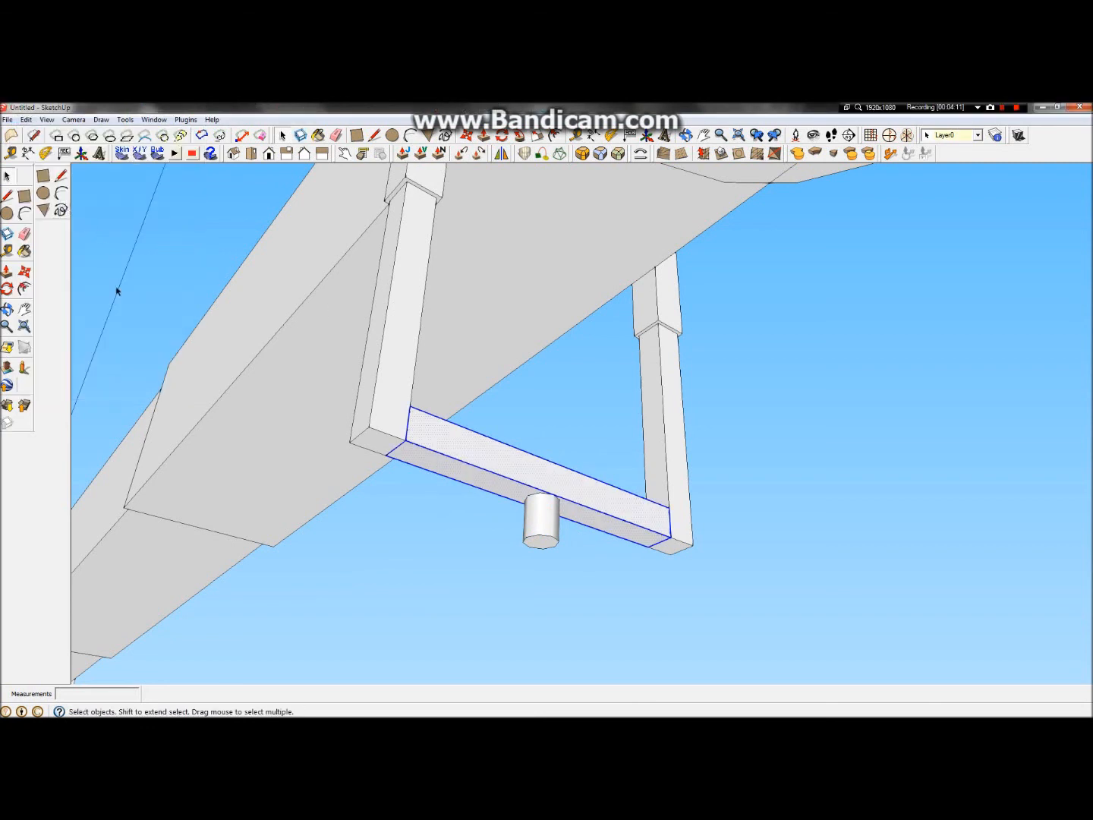
pyautogui.click(24, 271)
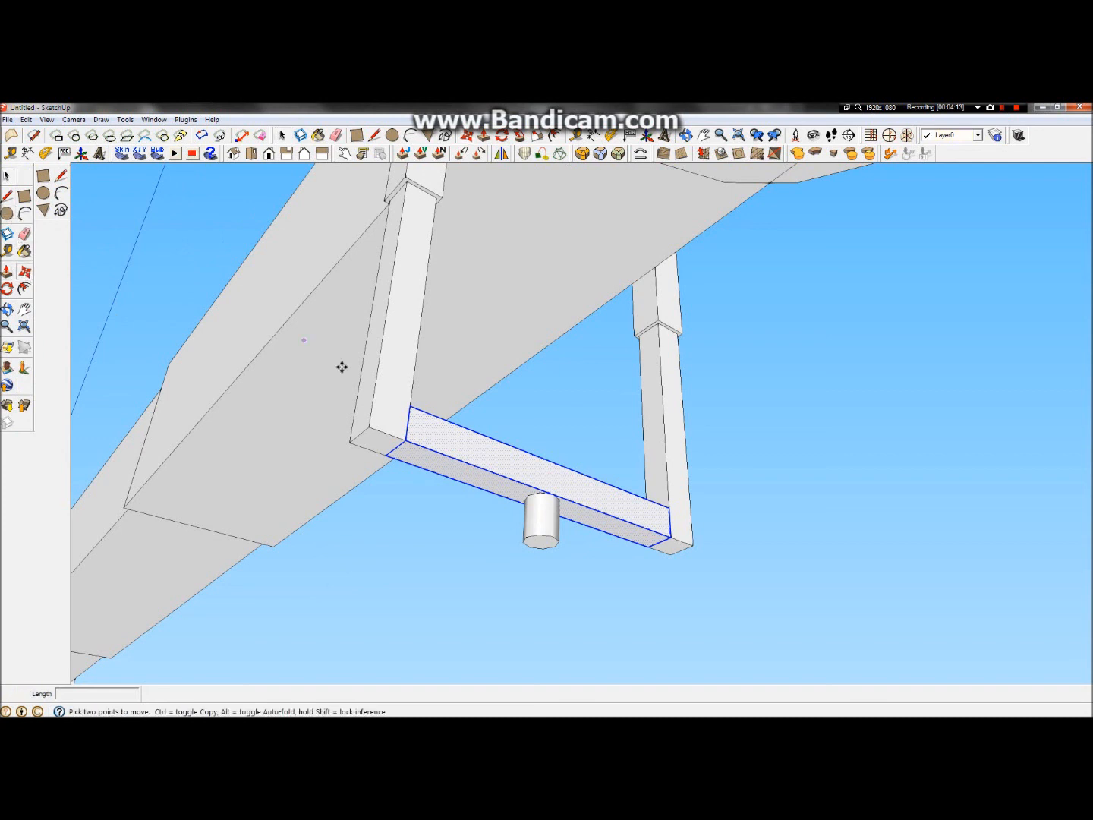
pyautogui.click(409, 414)
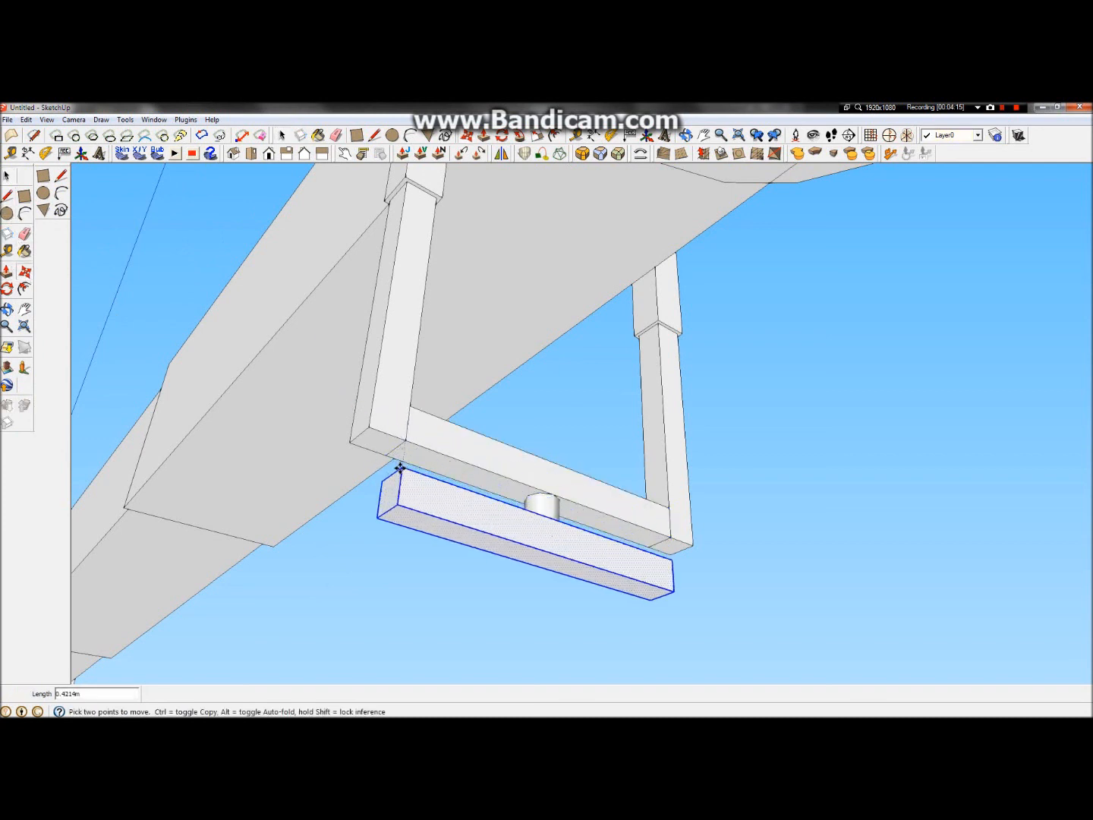
pyautogui.write('.')
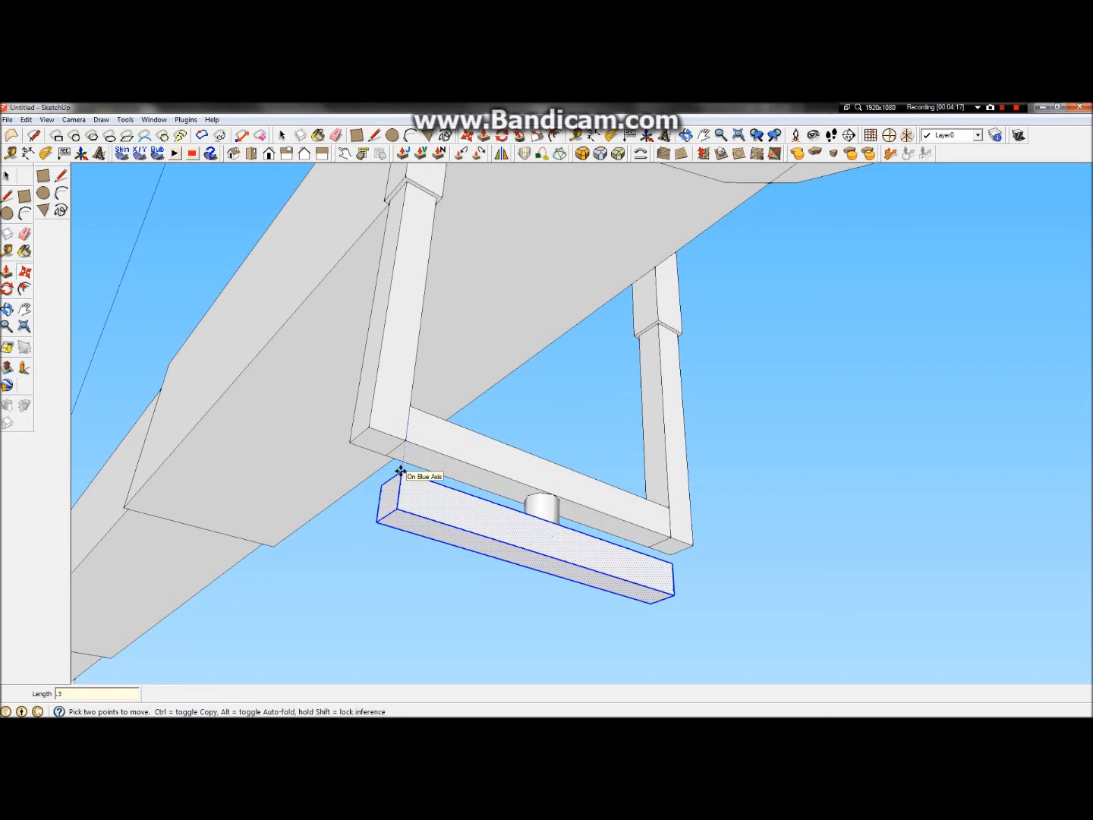
pyautogui.write('3')
pyautogui.press('Return')
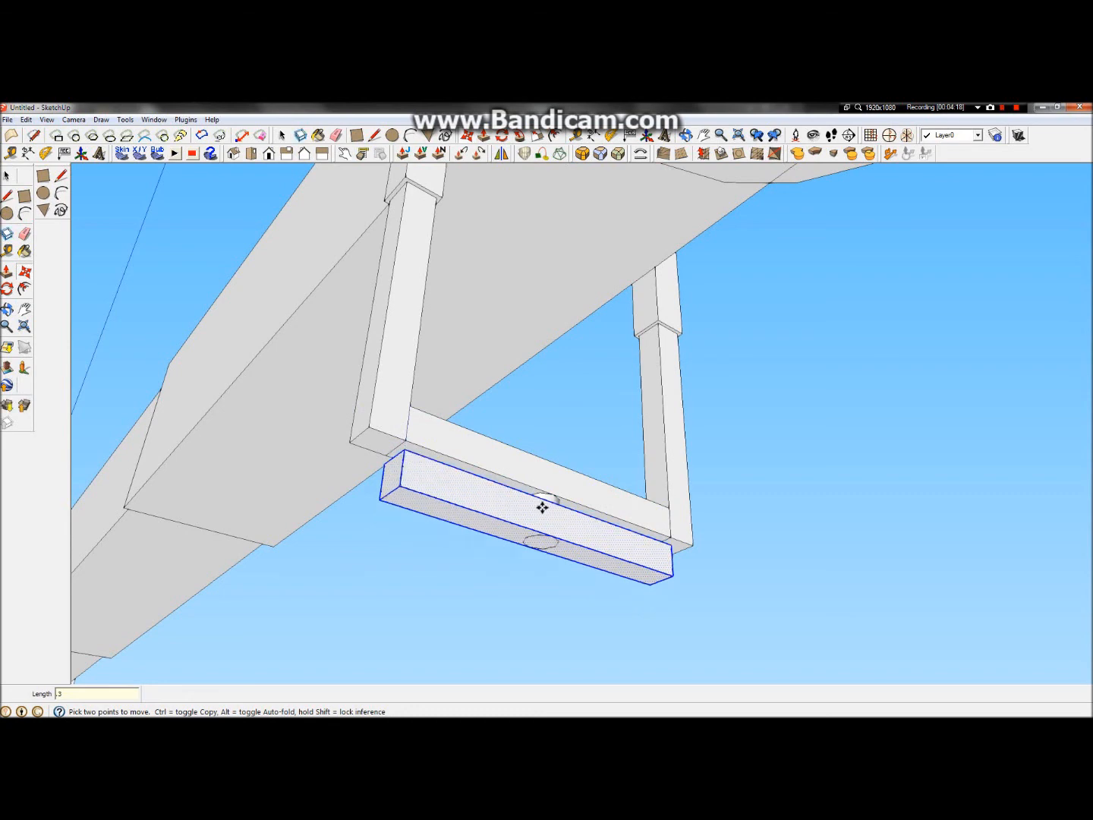
# Try to lower the pasted beam freehand by about 0.24 m to the post's lower end
pyautogui.click(7, 309)
pyautogui.moveTo(343, 455); pyautogui.dragTo(300, 613)
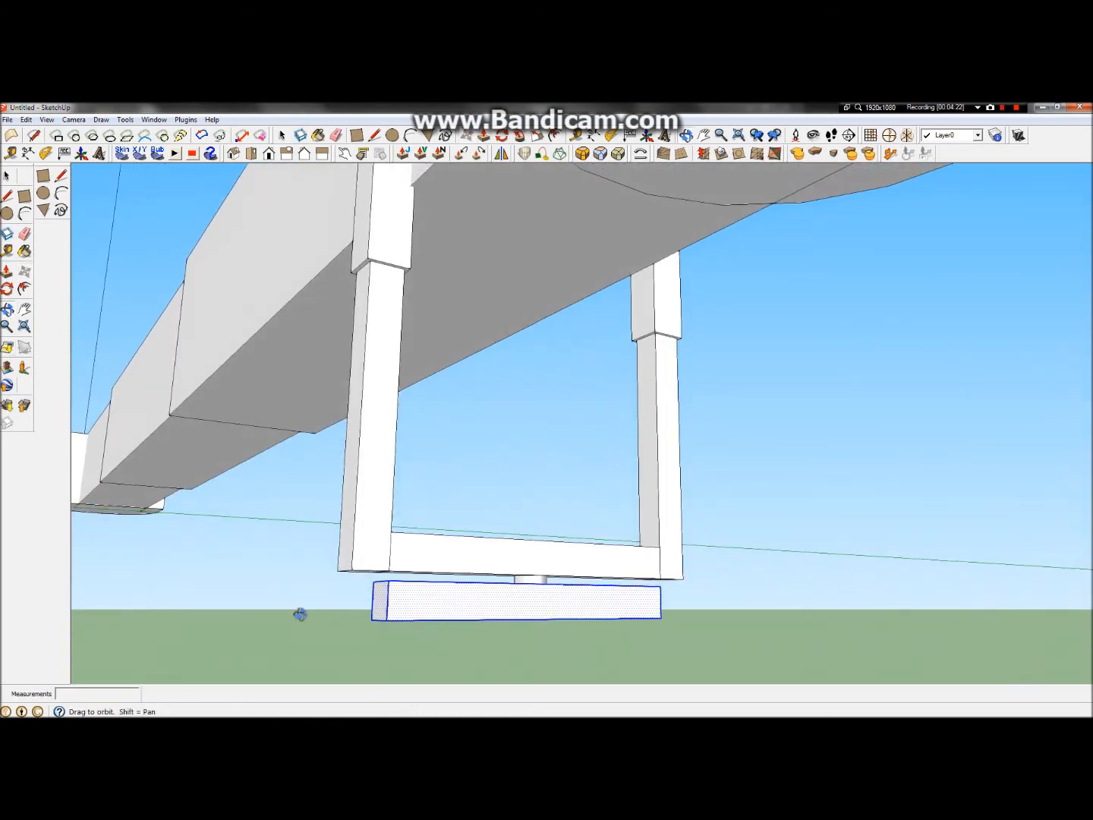
pyautogui.click(25, 271)
pyautogui.click(480, 612)
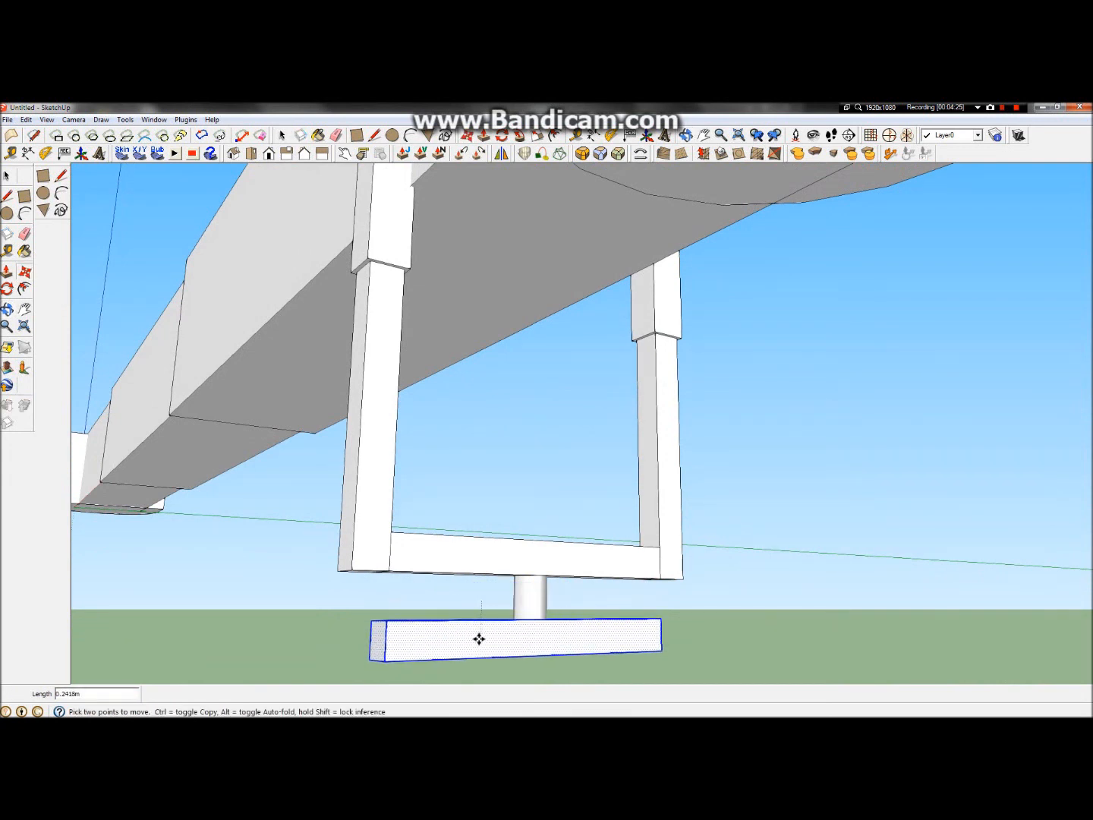
pyautogui.click(480, 639)
pyautogui.scroll(3, 538, 624)
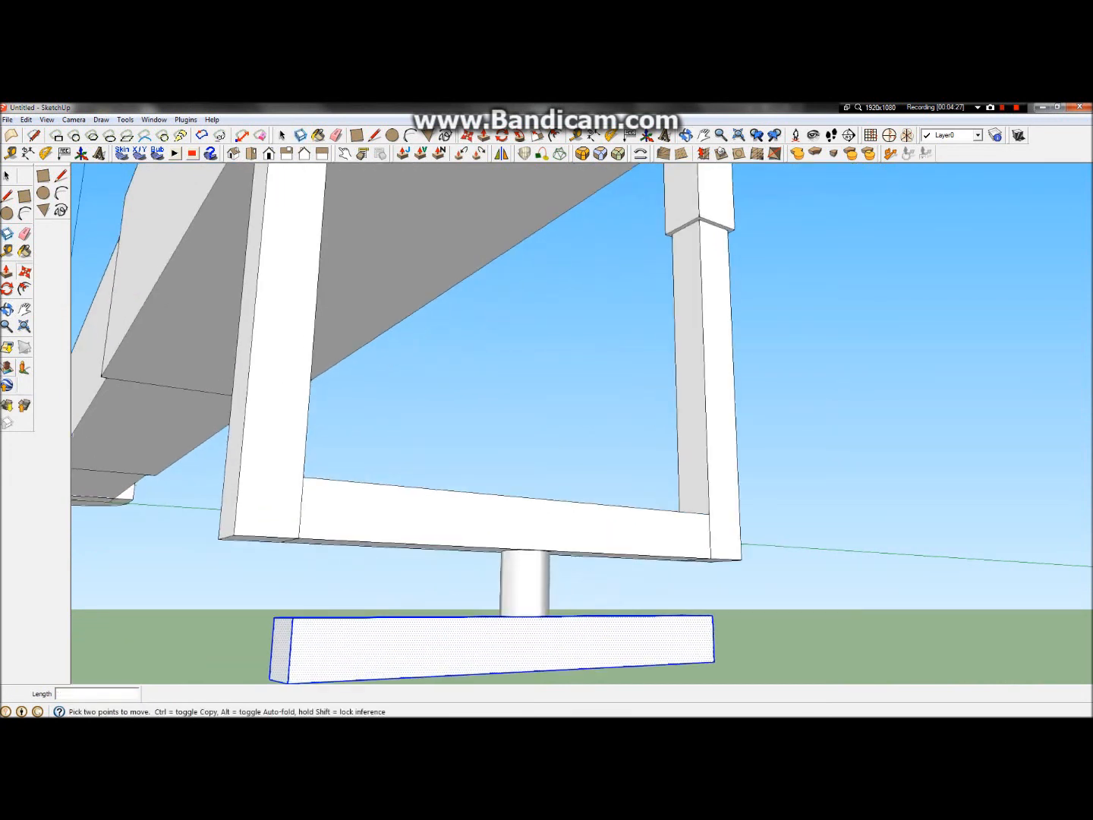
# Move the pasted beam another 0.2 m down along the blue axis
pyautogui.click(7, 308)
pyautogui.moveTo(179, 441); pyautogui.dragTo(238, 629)
pyautogui.scroll(5, 251, 633)
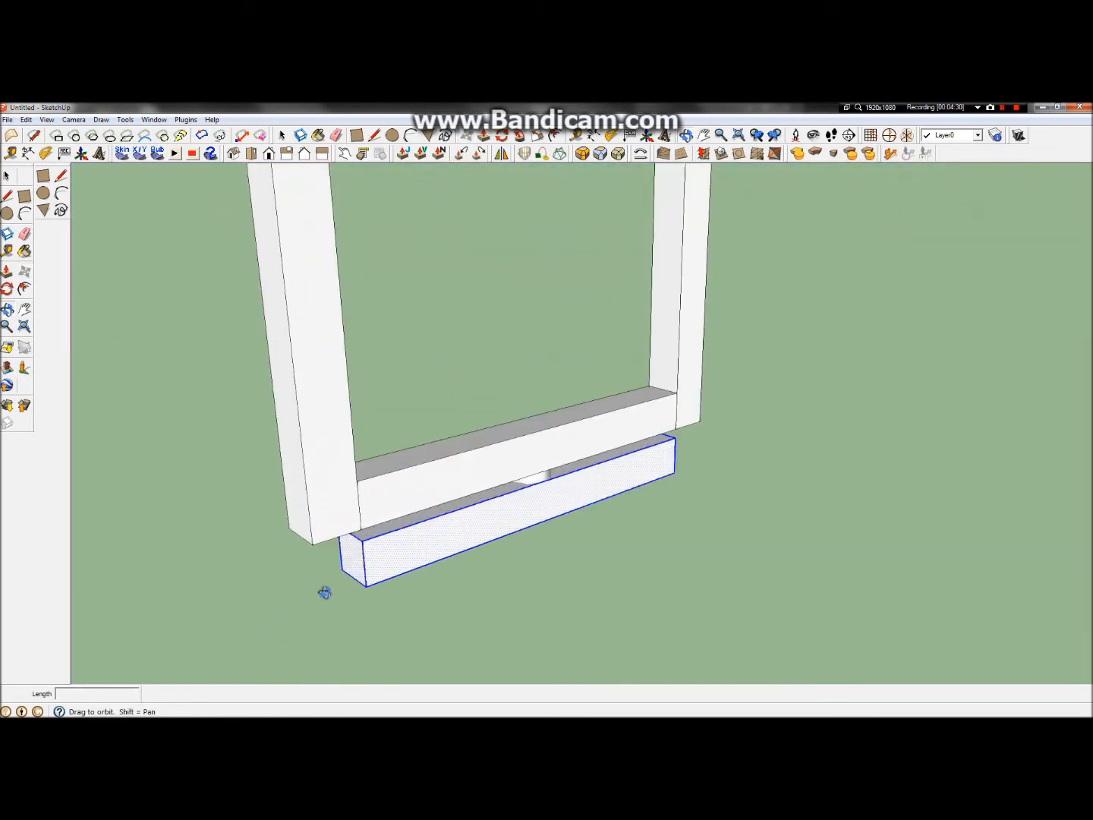
pyautogui.click(25, 272)
pyautogui.click(542, 515)
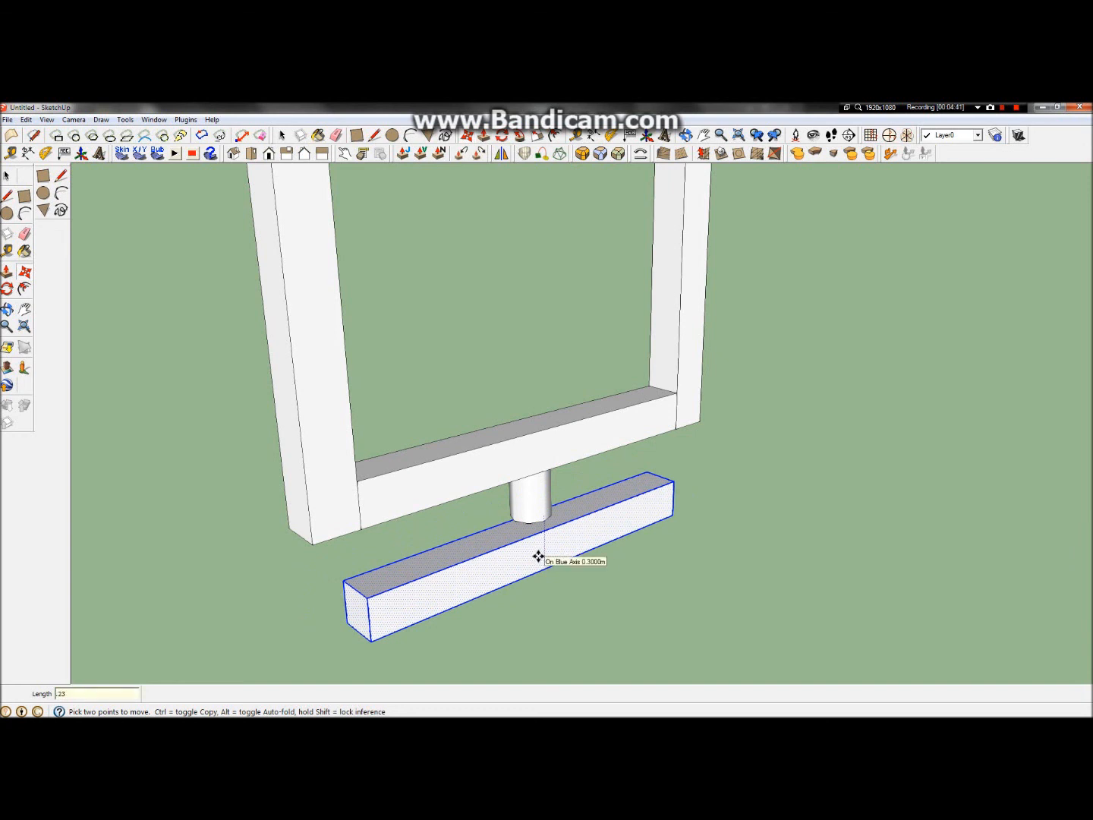
pyautogui.press('Return')
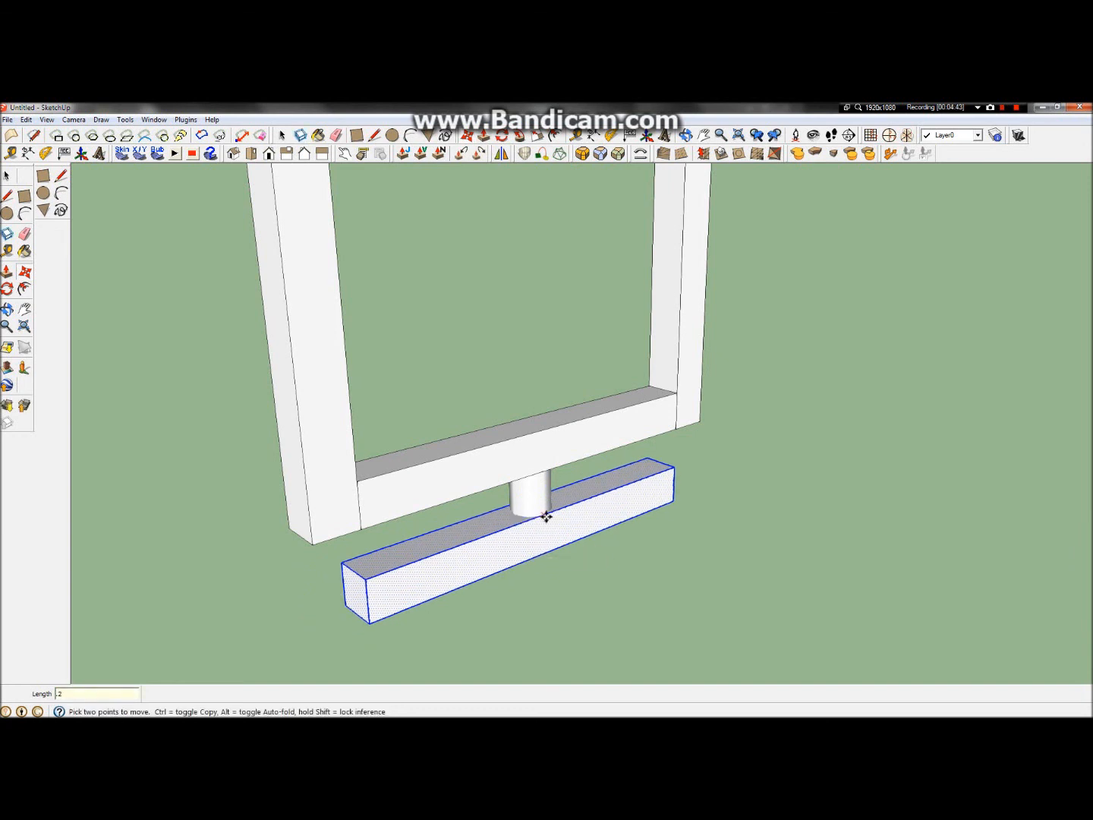
# Make the whole lower beam beneath the post into a component named Support_Piece_5
pyautogui.scroll(-5, 532, 491)
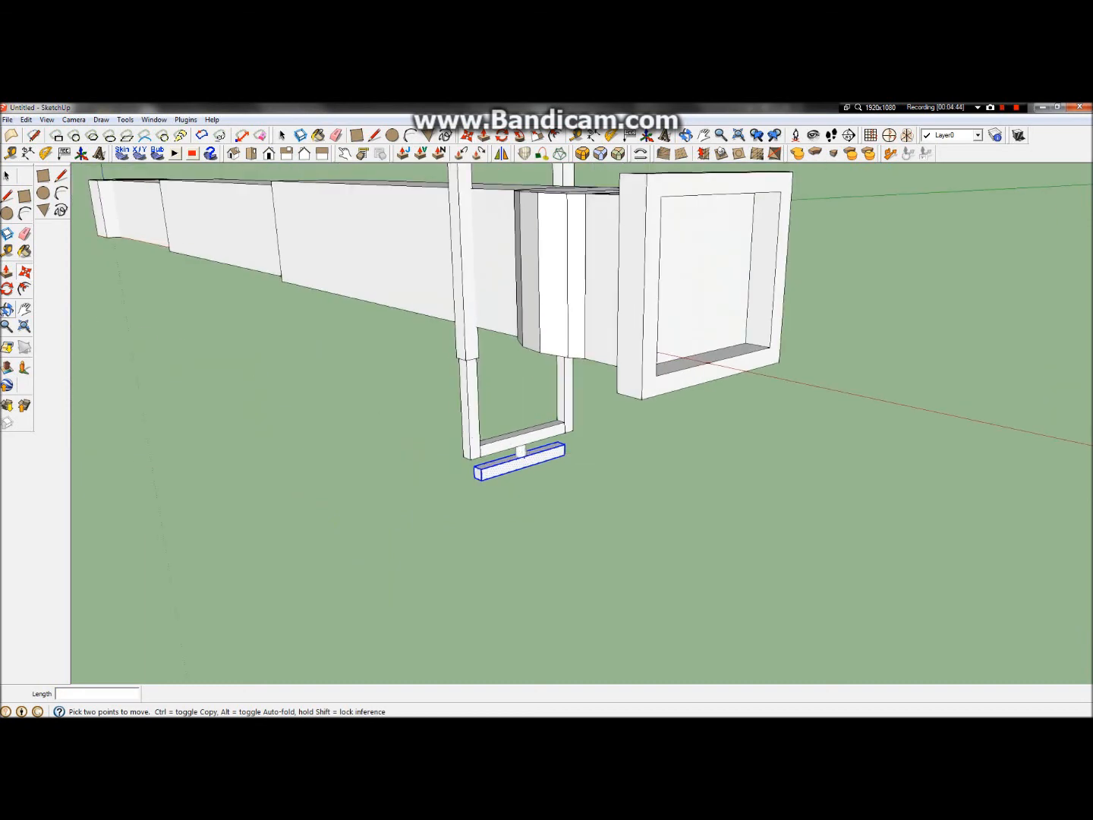
pyautogui.click(7, 310)
pyautogui.moveTo(474, 440); pyautogui.dragTo(666, 459)
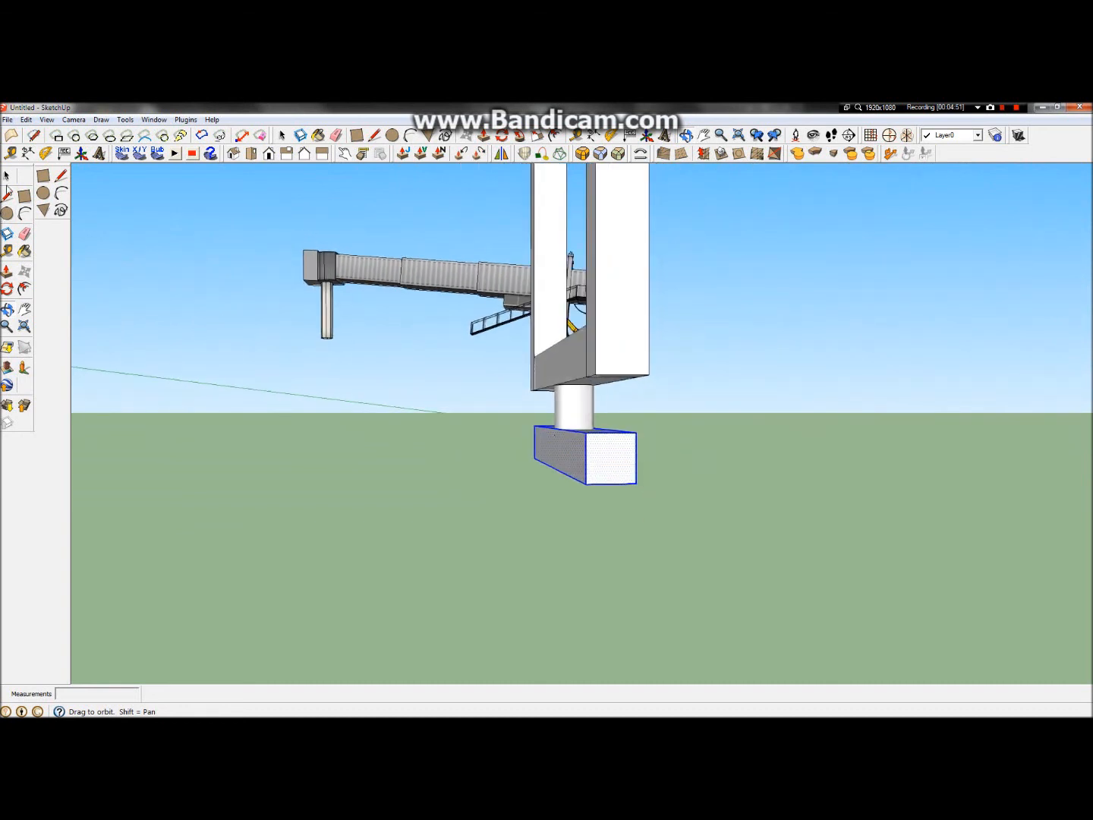
pyautogui.click(5, 179)
pyautogui.click(727, 453)
pyautogui.tripleClick(591, 442)
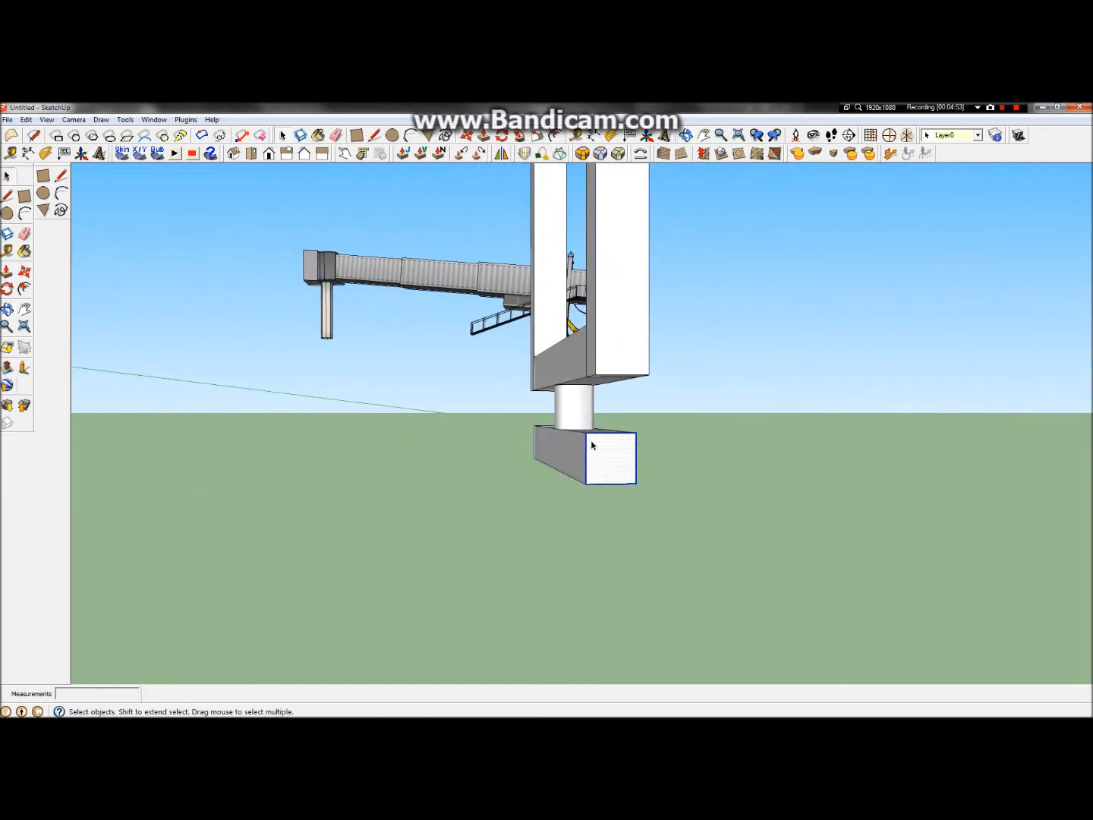
pyautogui.rightClick(595, 447)
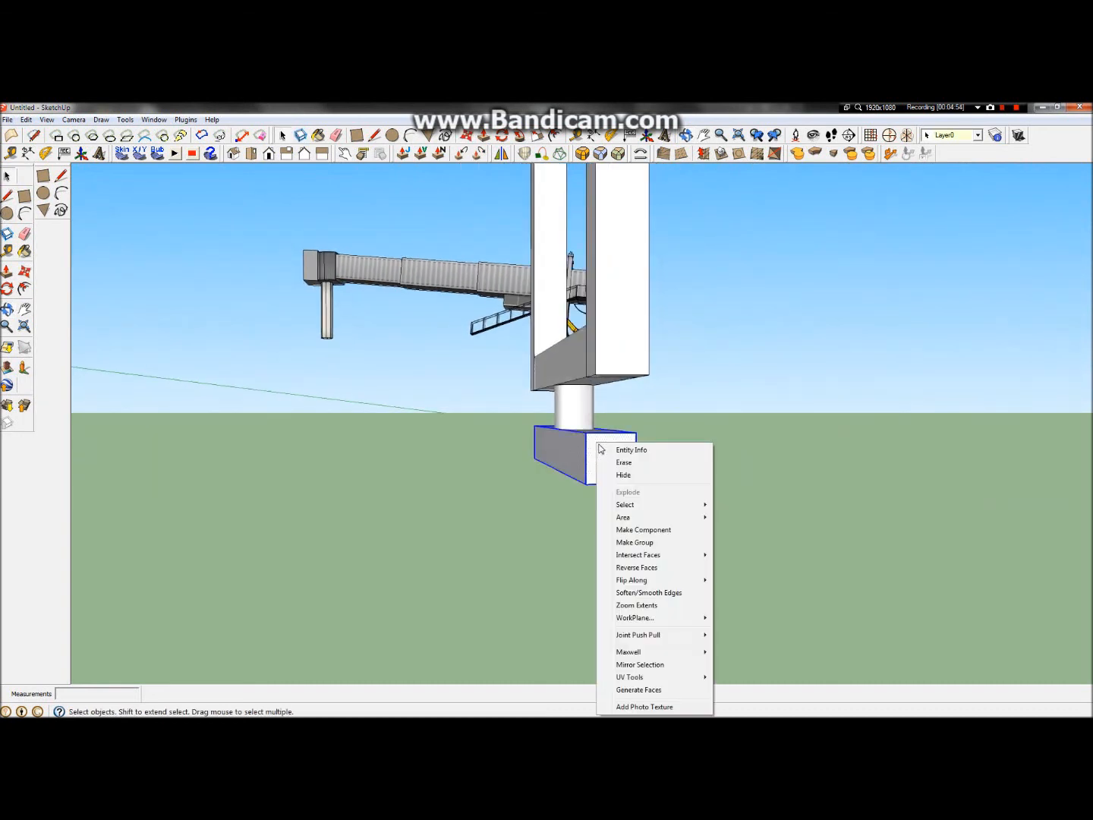
pyautogui.click(646, 531)
pyautogui.write('A')
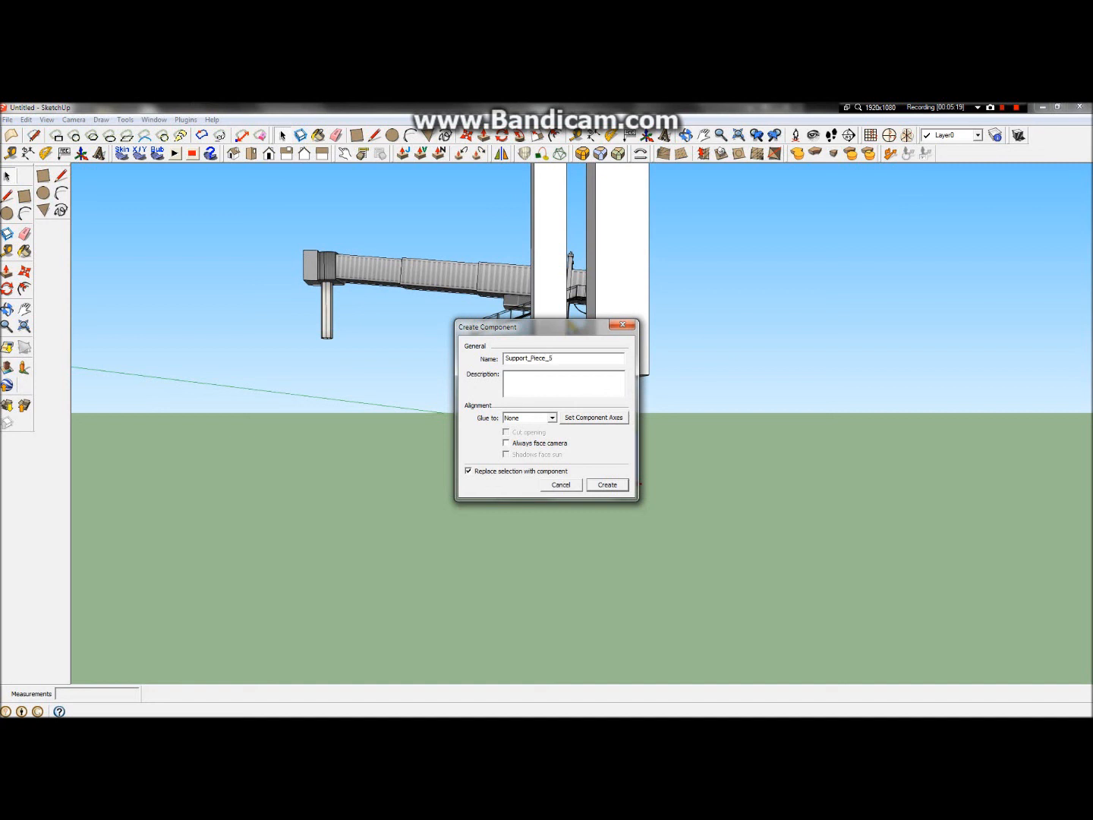
pyautogui.click(609, 484)
pyautogui.click(587, 543)
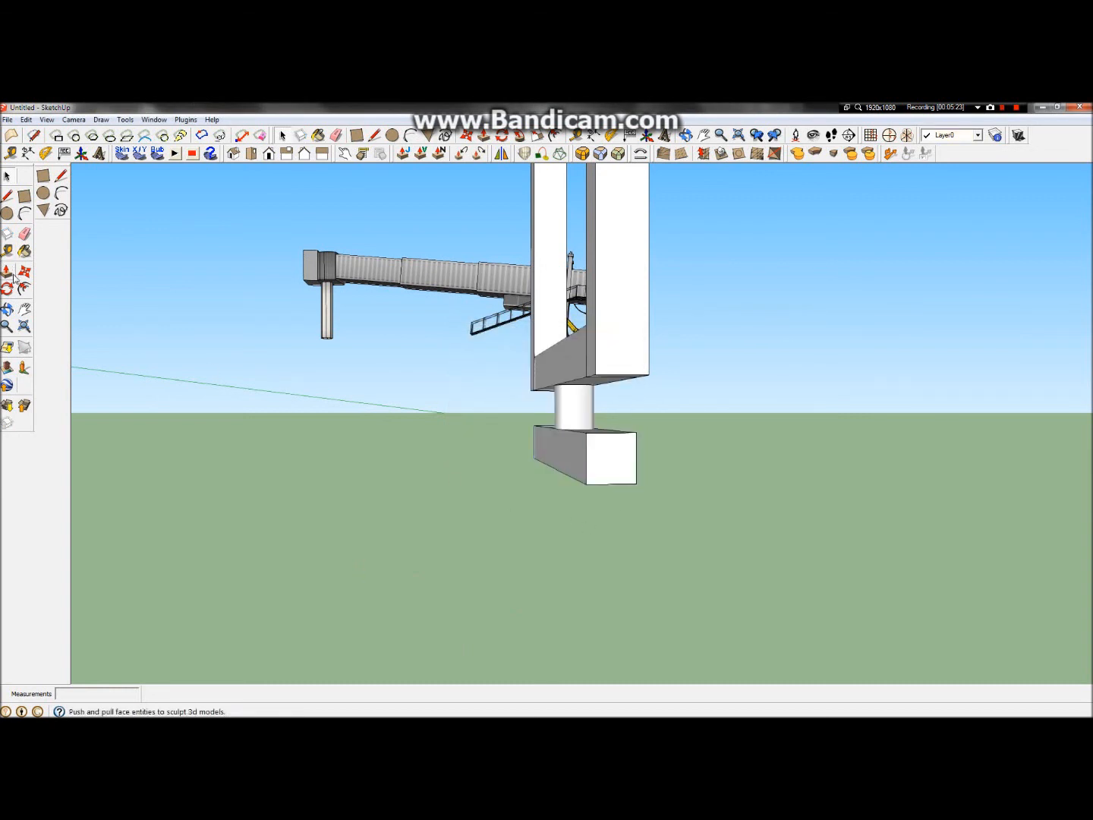
# Draw a diagonal line between opposite corners across the lower beam's end face
pyautogui.click(7, 195)
pyautogui.click(586, 484)
pyautogui.click(636, 433)
pyautogui.click(6, 176)
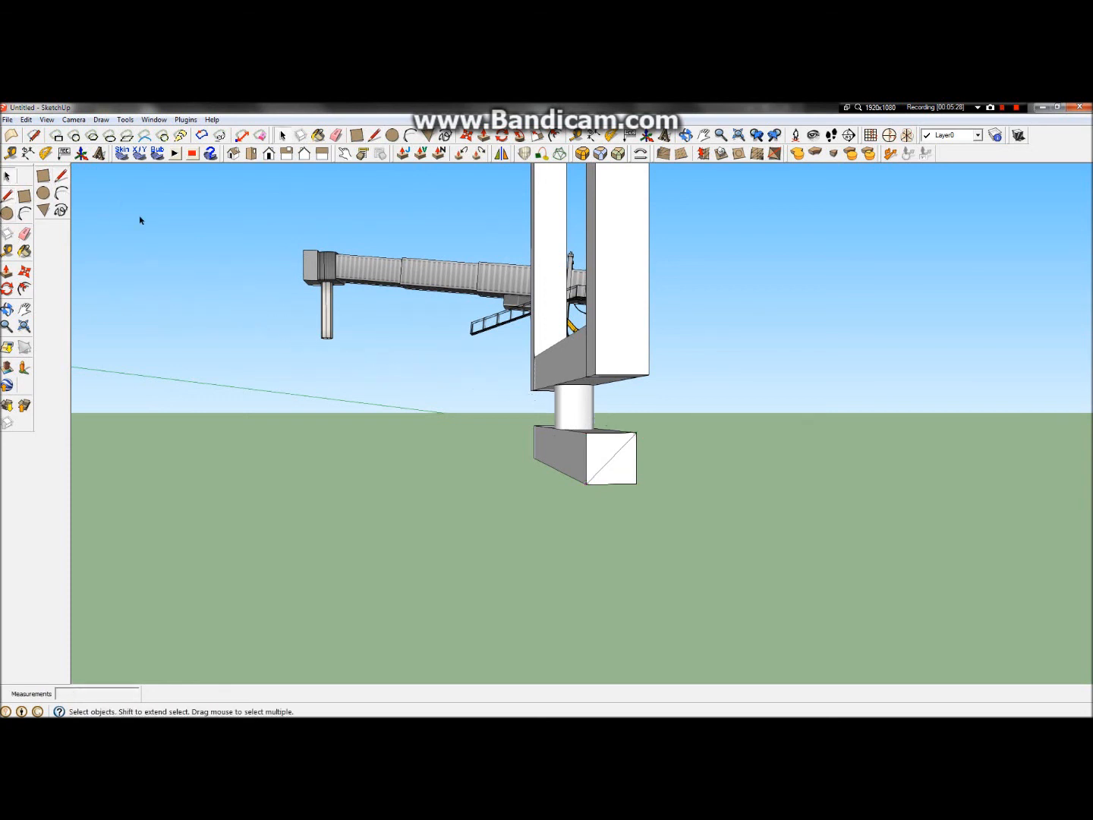
# Try an eight-sided circle of about 0.37 m radius centred on the end face's diagonal, and undo it
pyautogui.click(43, 194)
pyautogui.click(611, 459)
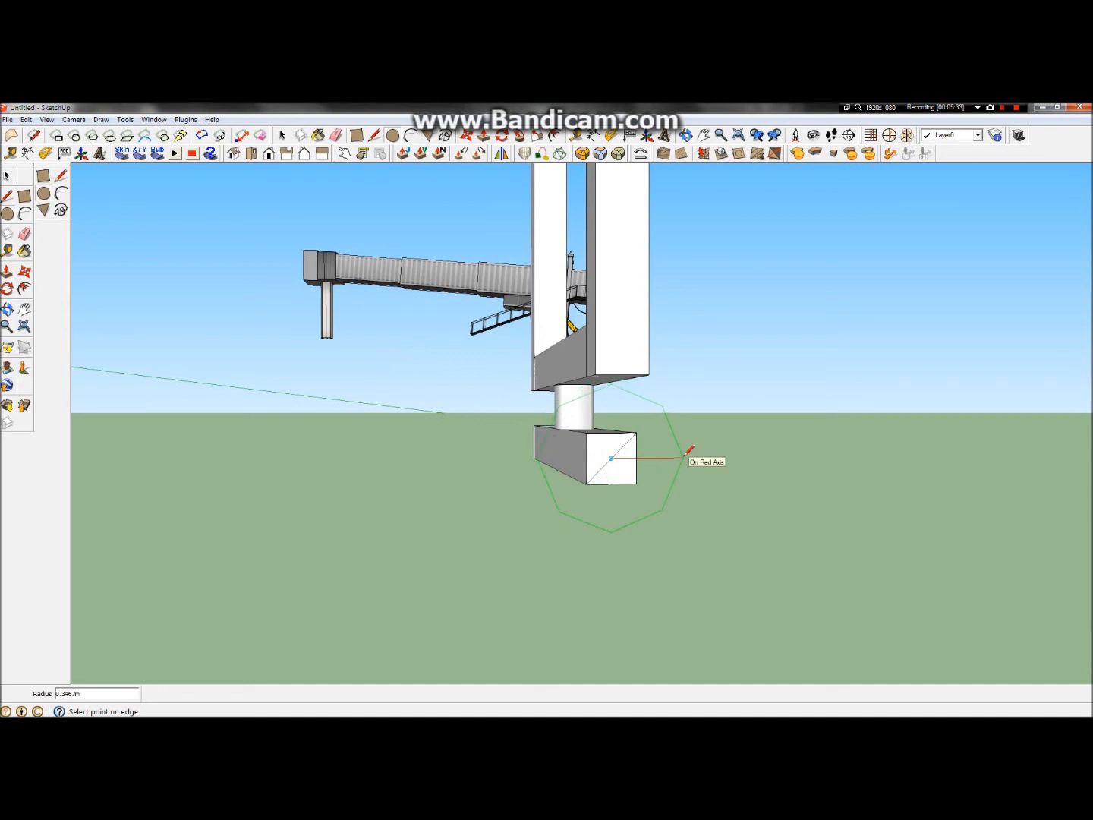
pyautogui.click(693, 452)
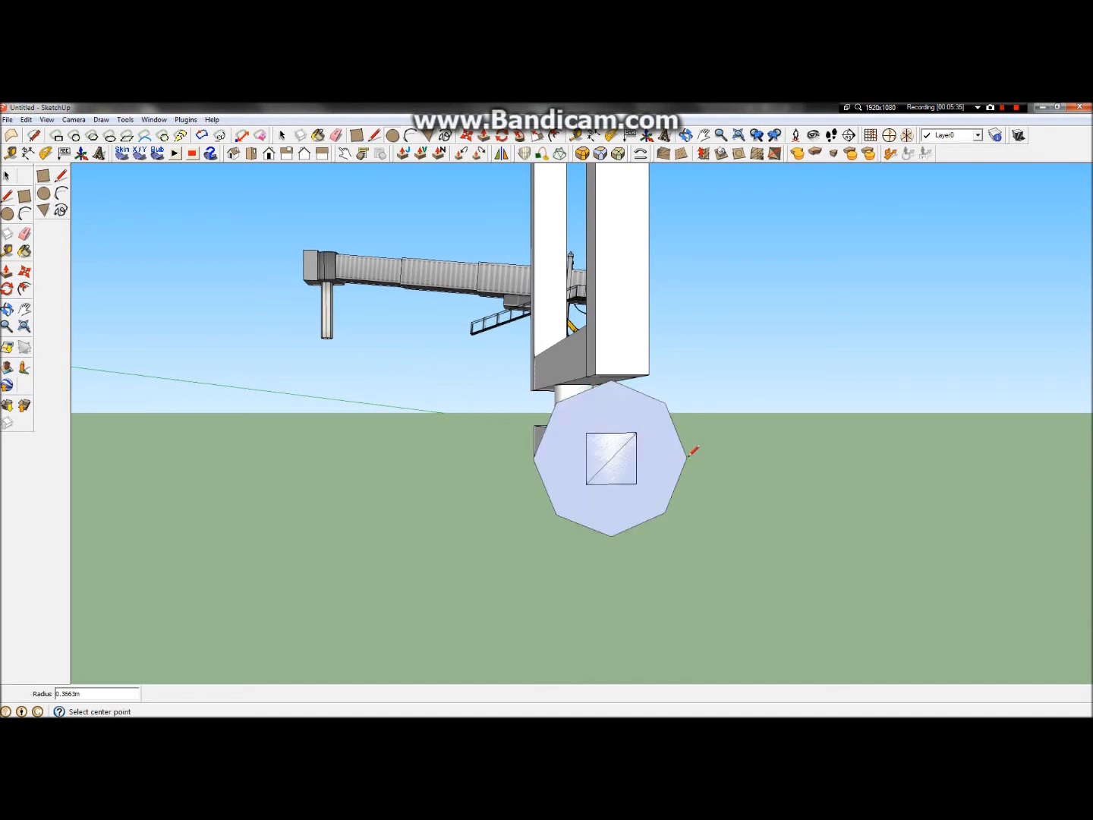
pyautogui.hotkey('ctrl', 'z')
# Draw a 12-sided circle centred on the diagonal's midpoint at the lower beam's end face
pyautogui.click(611, 458)
pyautogui.write('12')
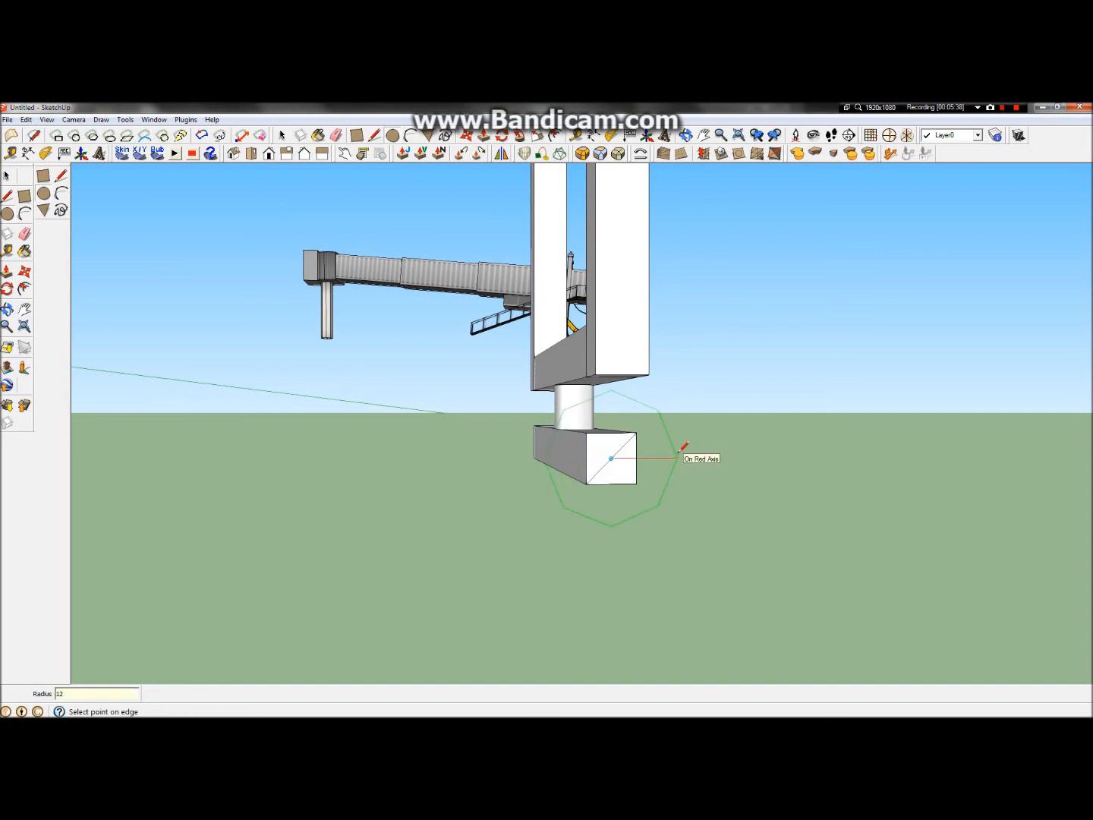
pyautogui.write('s')
pyautogui.press('Return')
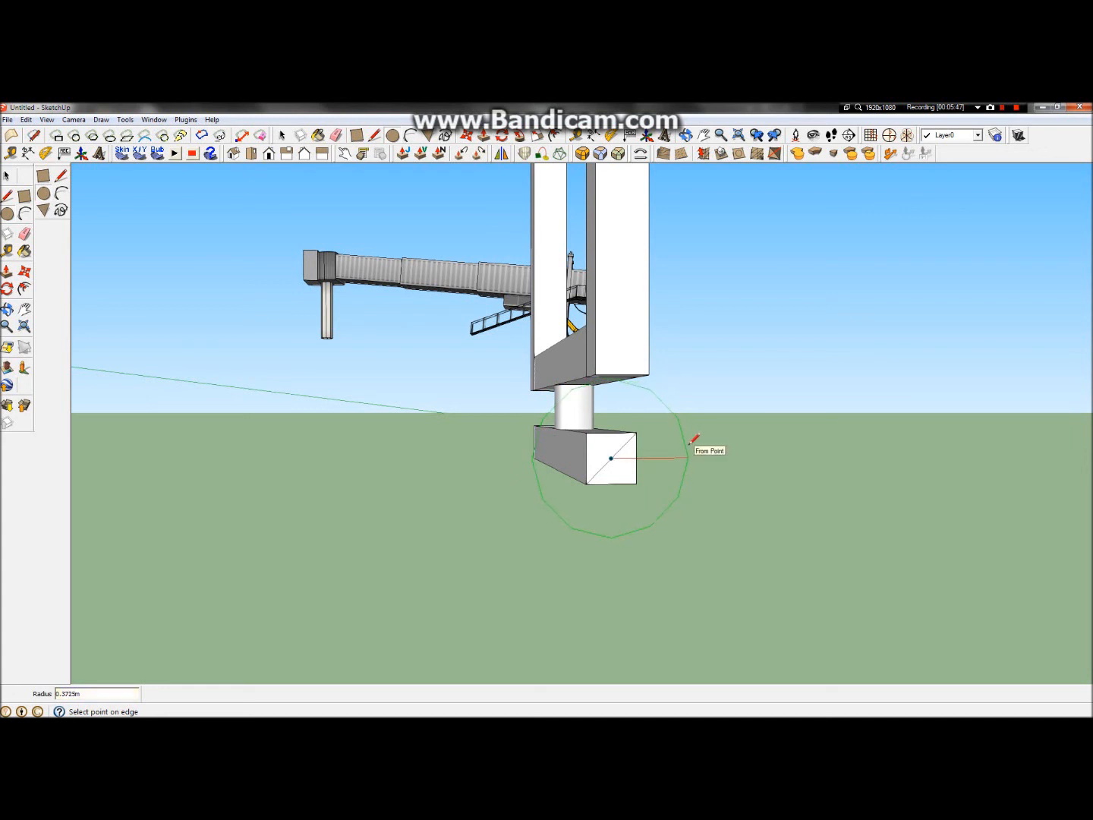
pyautogui.press('Return')
# Compare the new circle with the whole jet bridge, and switch to the photo viewer to examine the wheels in the reference photo
pyautogui.moveTo(664, 454); pyautogui.dragTo(668, 492, button='middle')
pyautogui.scroll(-5, 666, 496)
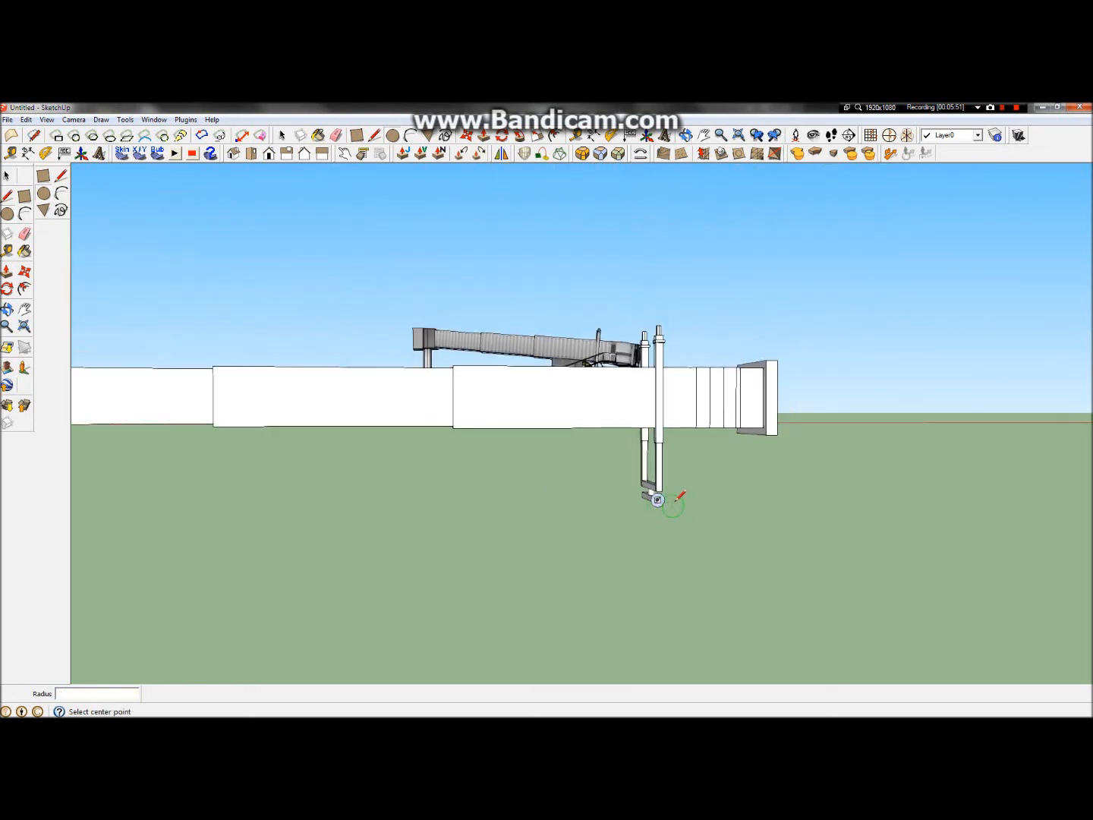
pyautogui.scroll(4, 674, 499)
pyautogui.click(513, 109)
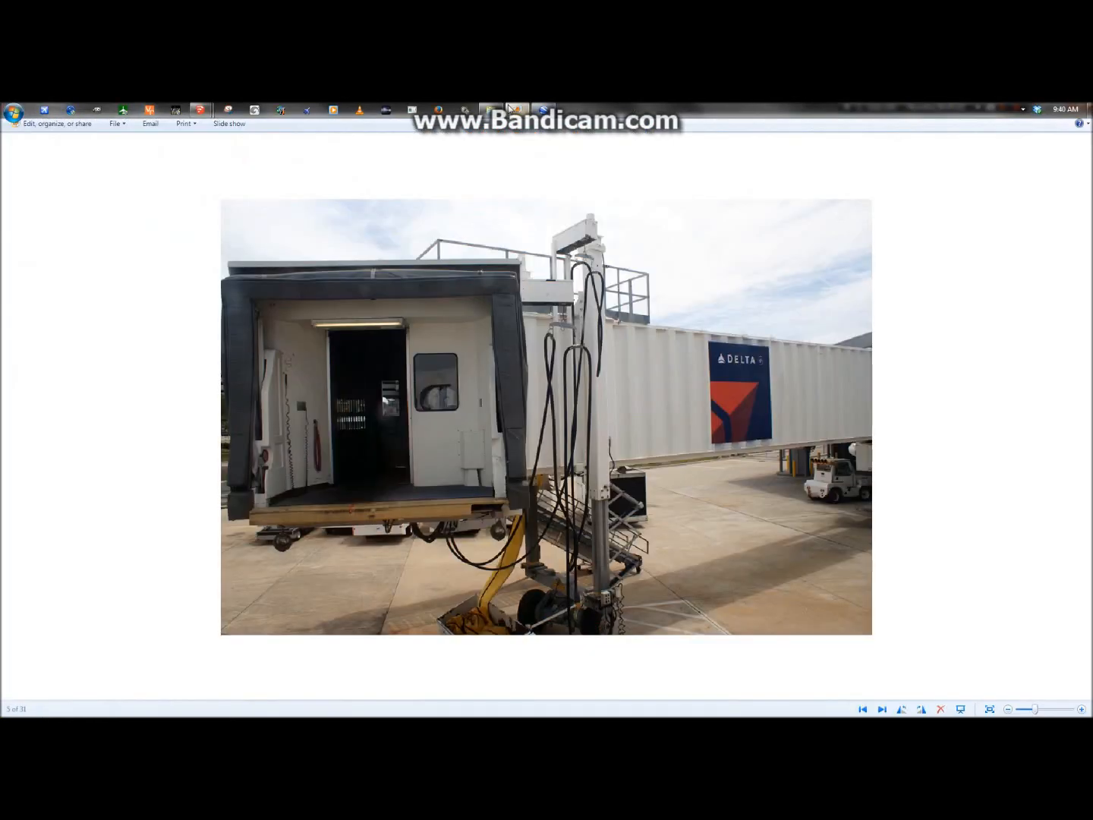
# Switch to SketchUp, try a circle of 0.5 m radius centred on the lower beam's end face, and undo it
pyautogui.click(517, 110)
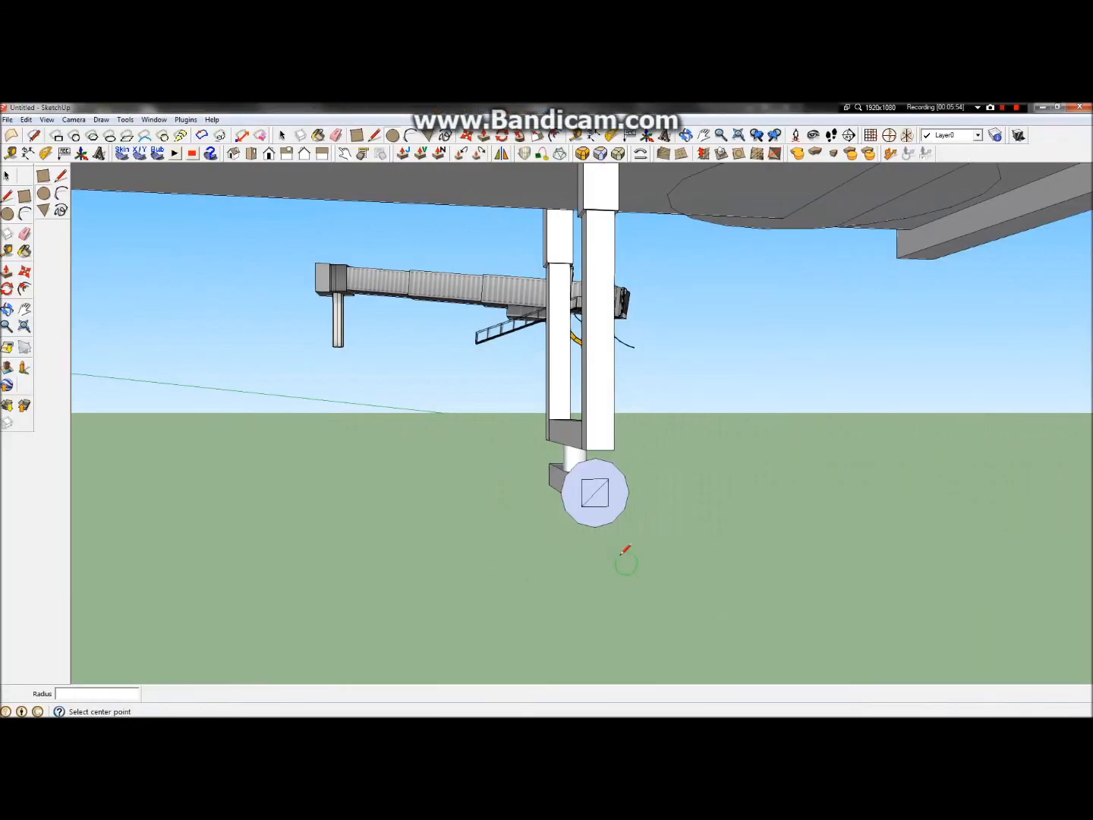
pyautogui.scroll(-3, 608, 542)
pyautogui.scroll(-2, 551, 506)
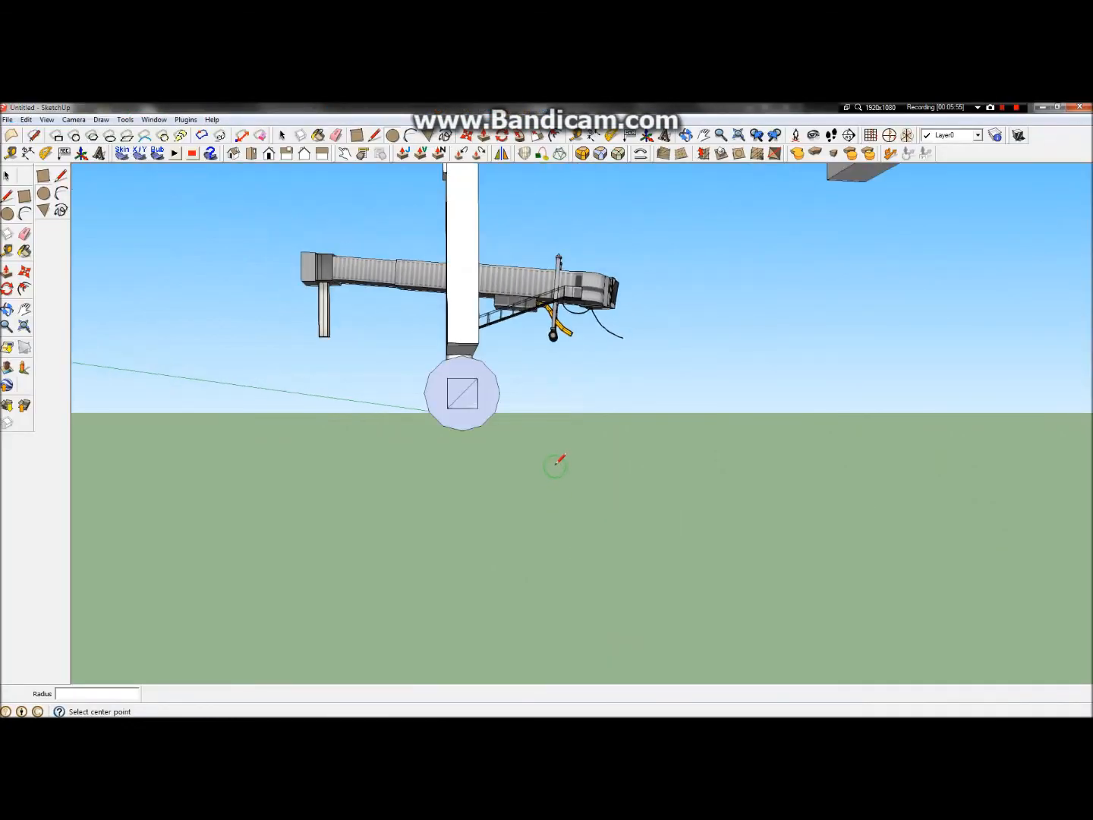
pyautogui.click(461, 394)
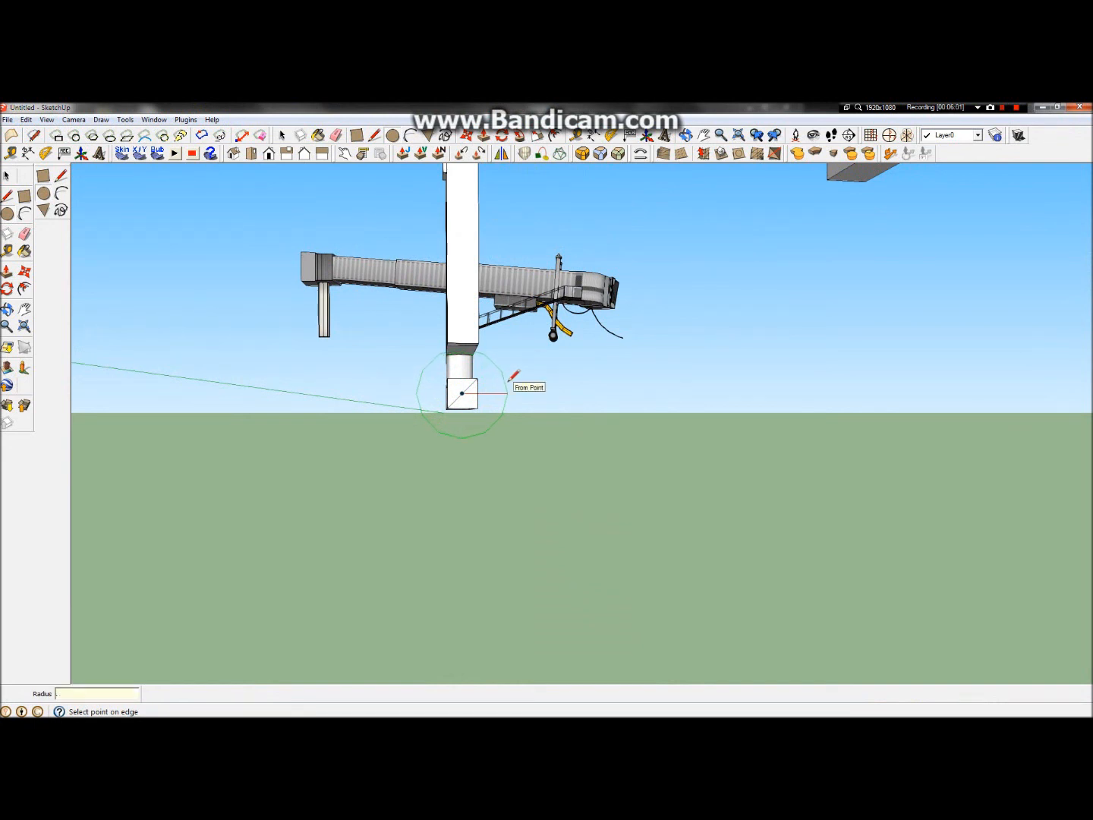
pyautogui.press('Return')
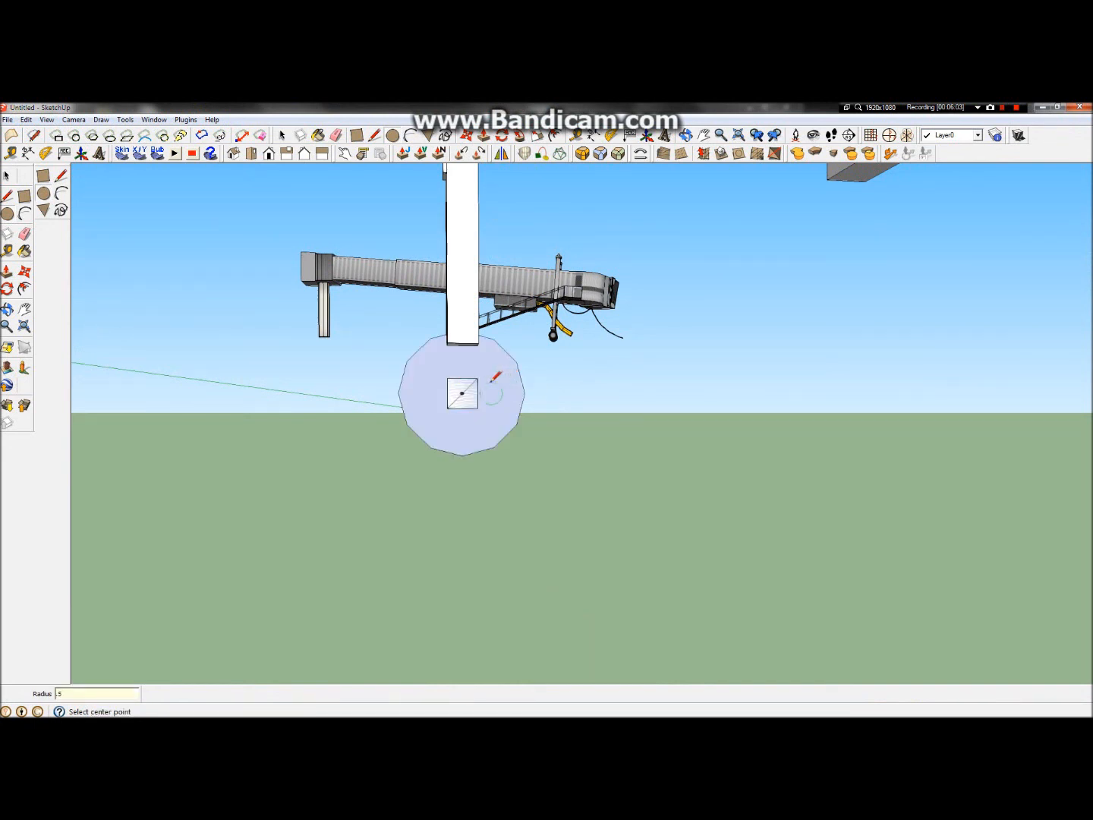
pyautogui.scroll(1, 492, 383)
pyautogui.hotkey('ctrl', 'z')
# Draw a 12-sided wheel circle centred on the diagonal's midpoint at the lower beam's end face
pyautogui.click(451, 396)
pyautogui.press('Return')
pyautogui.scroll(1, 475, 382)
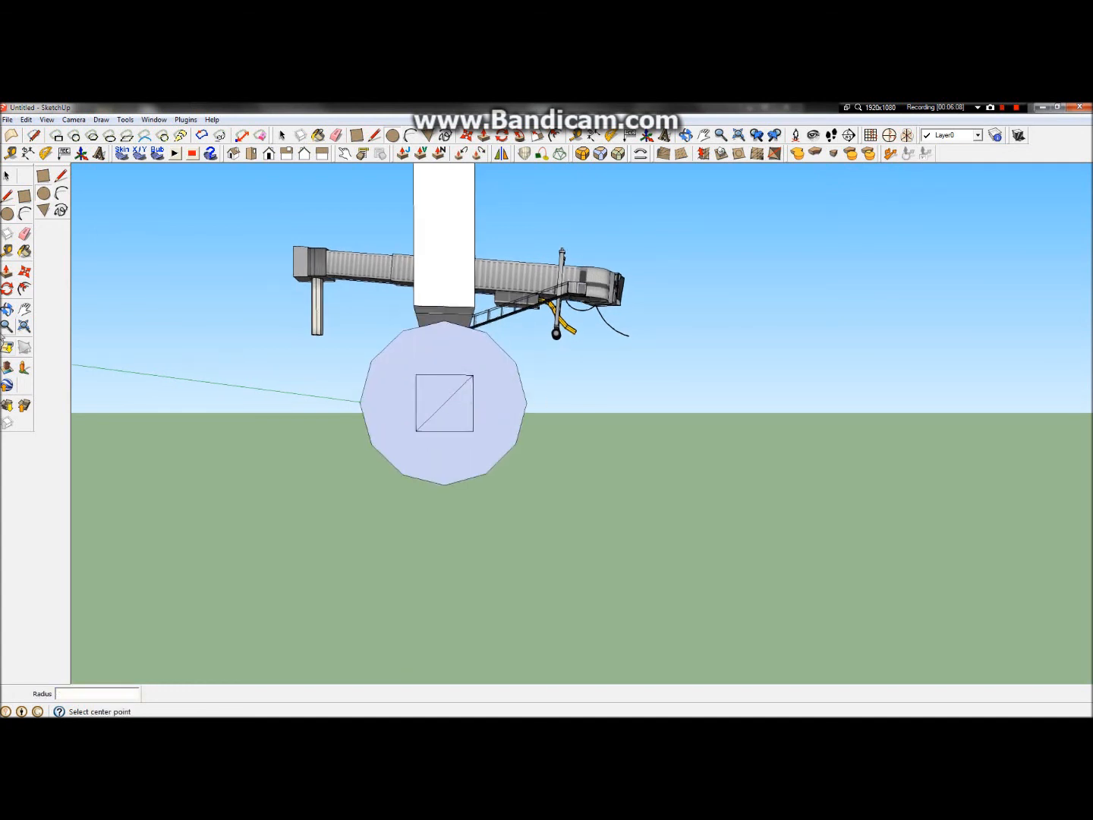
# Extrude the circular face outward 0.24 m from the lower beam's end to form a solid wheel
pyautogui.click(6, 309)
pyautogui.moveTo(393, 281); pyautogui.dragTo(674, 396)
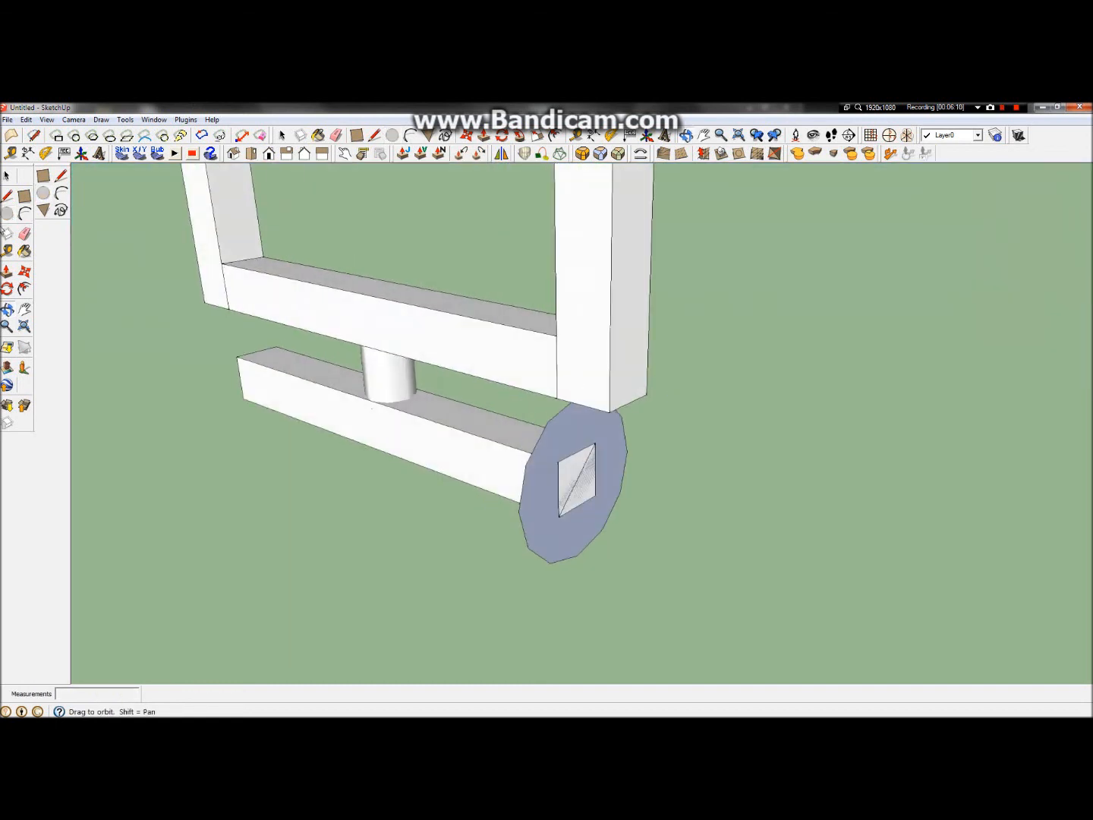
pyautogui.click(7, 270)
pyautogui.click(580, 427)
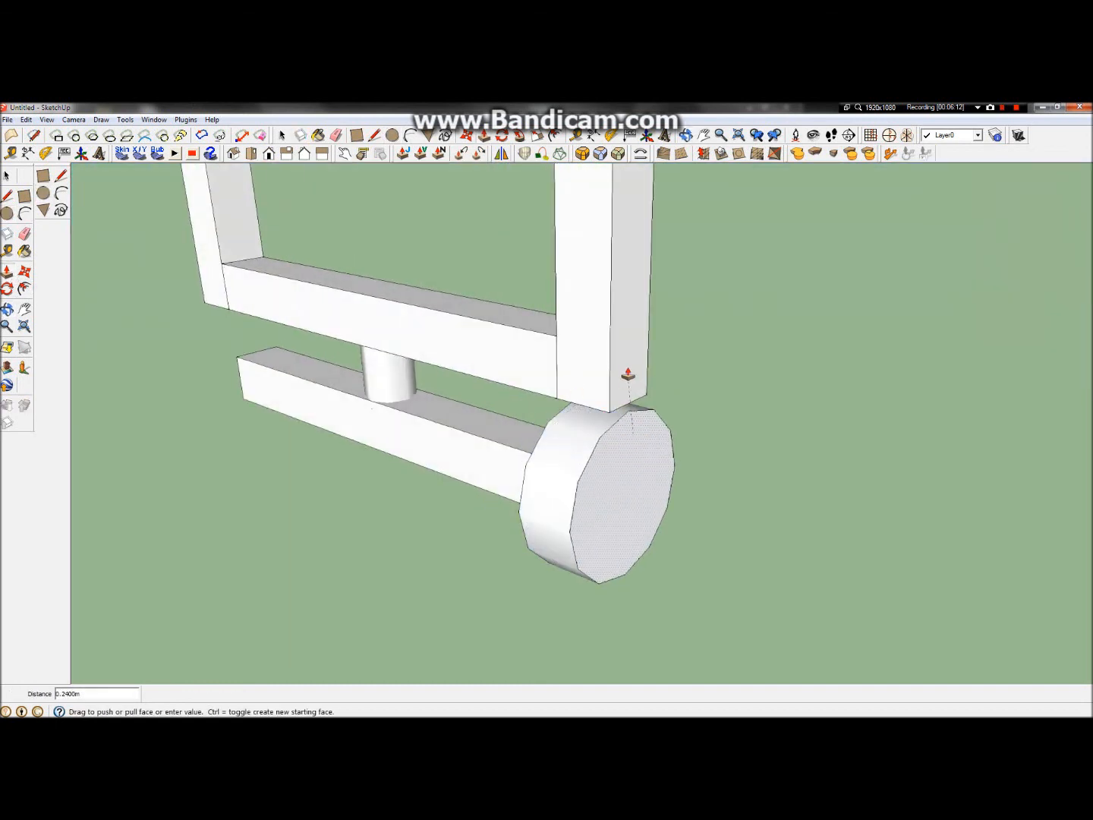
pyautogui.click(630, 371)
# Delete the leftover diagonal construction line where the lower beam's end meets the wheel
pyautogui.scroll(-5, 676, 441)
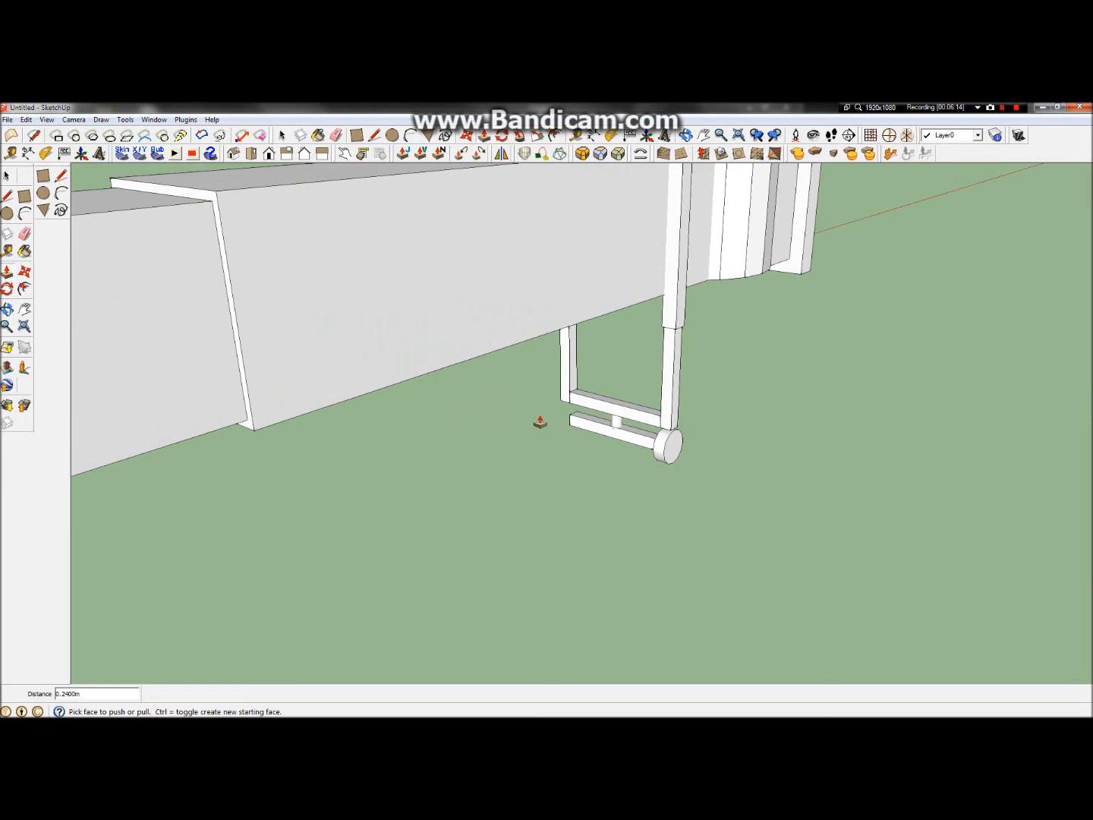
pyautogui.scroll(4, 630, 458)
pyautogui.press('o')
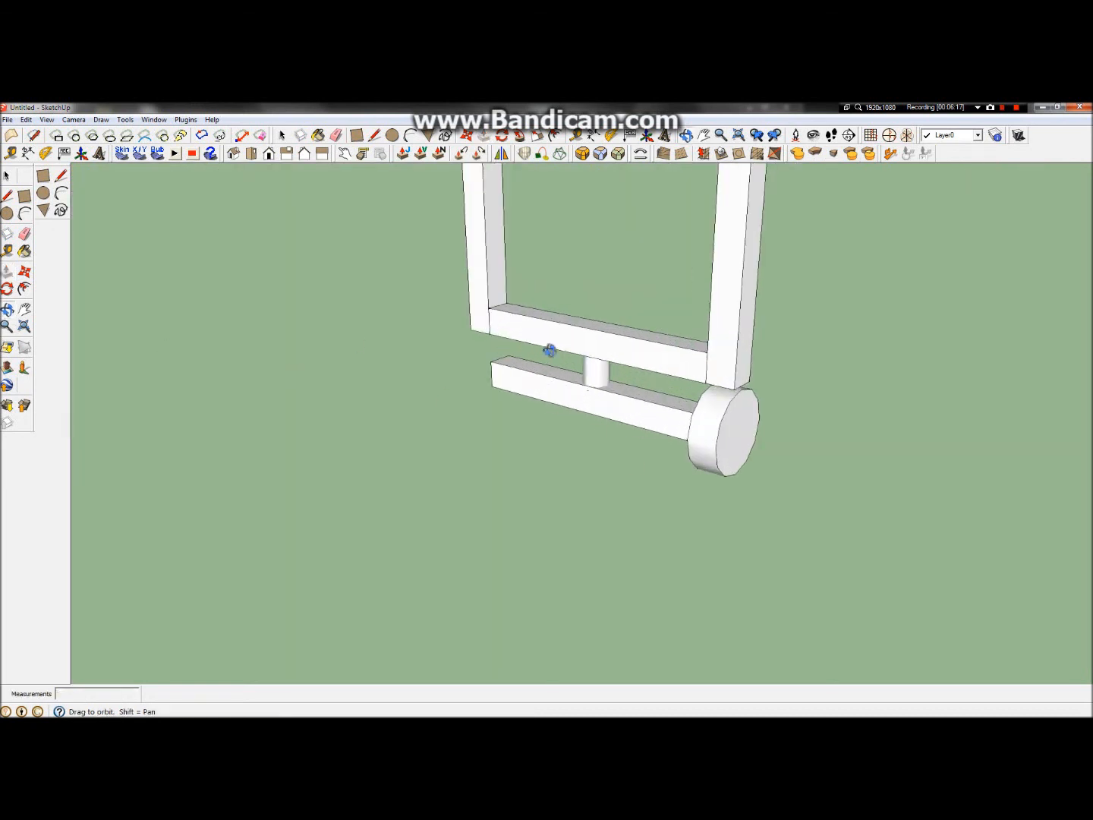
pyautogui.moveTo(593, 372); pyautogui.dragTo(638, 381)
pyautogui.scroll(10, 638, 382)
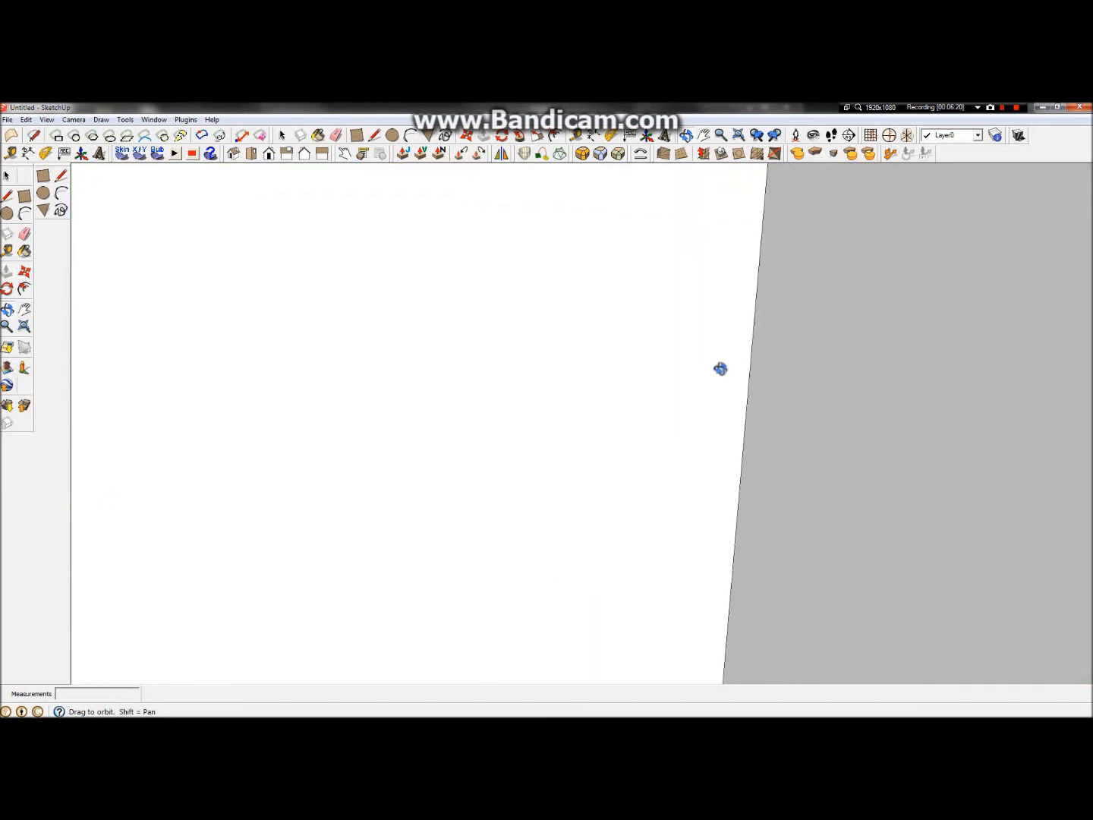
pyautogui.moveTo(721, 370); pyautogui.dragTo(1034, 337)
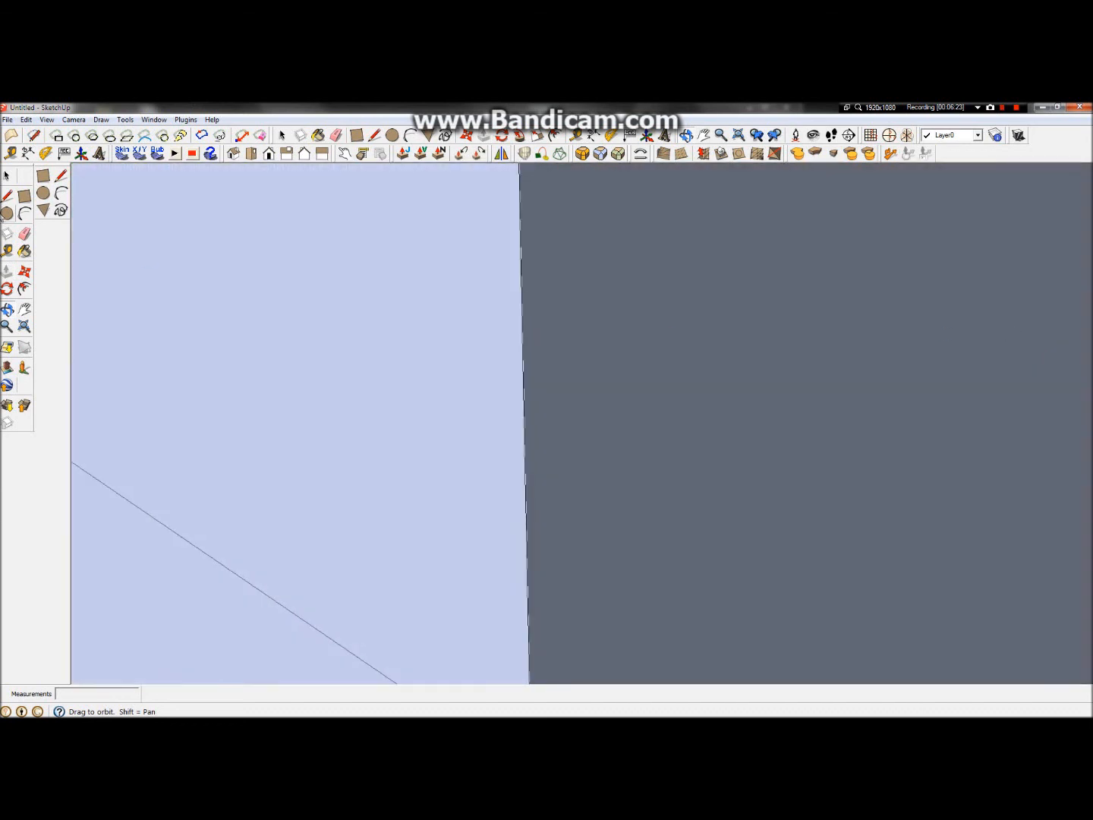
pyautogui.press('space')
pyautogui.click(282, 608)
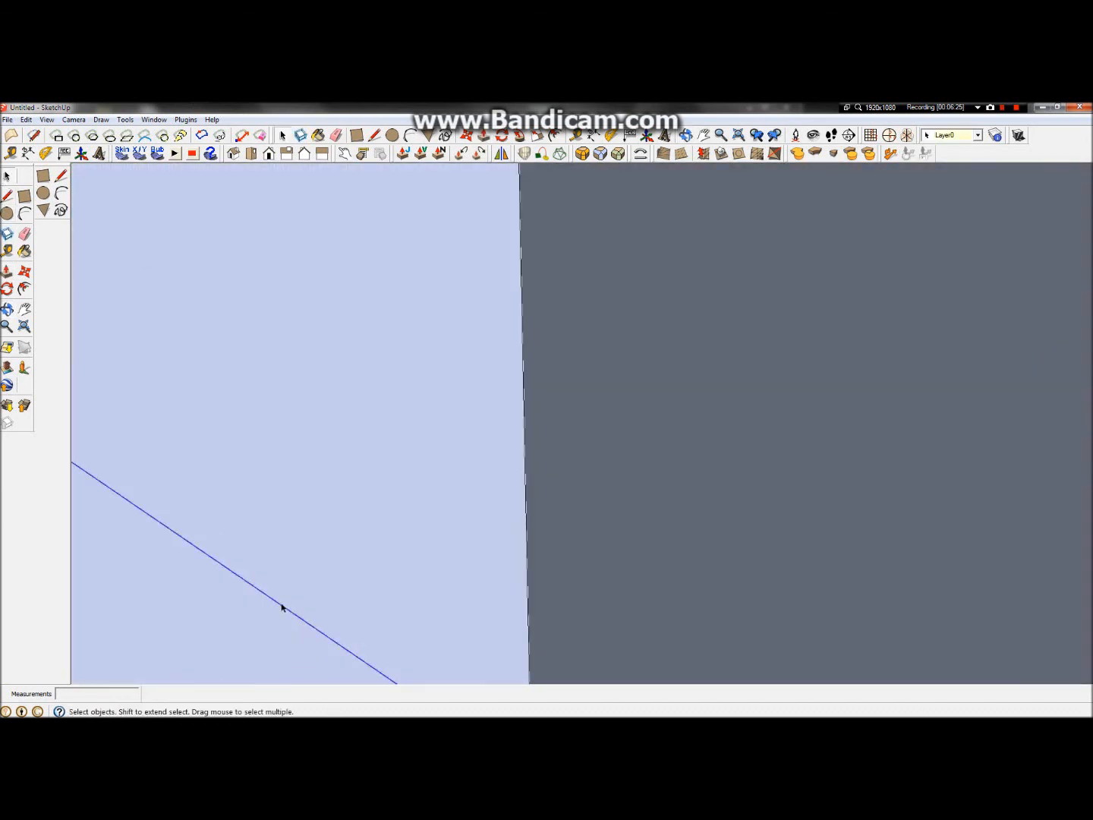
pyautogui.press('Delete')
pyautogui.click(499, 509)
# Hide the lower beam to check the wheel's inner face, and undo the hiding
pyautogui.scroll(-4, 495, 512)
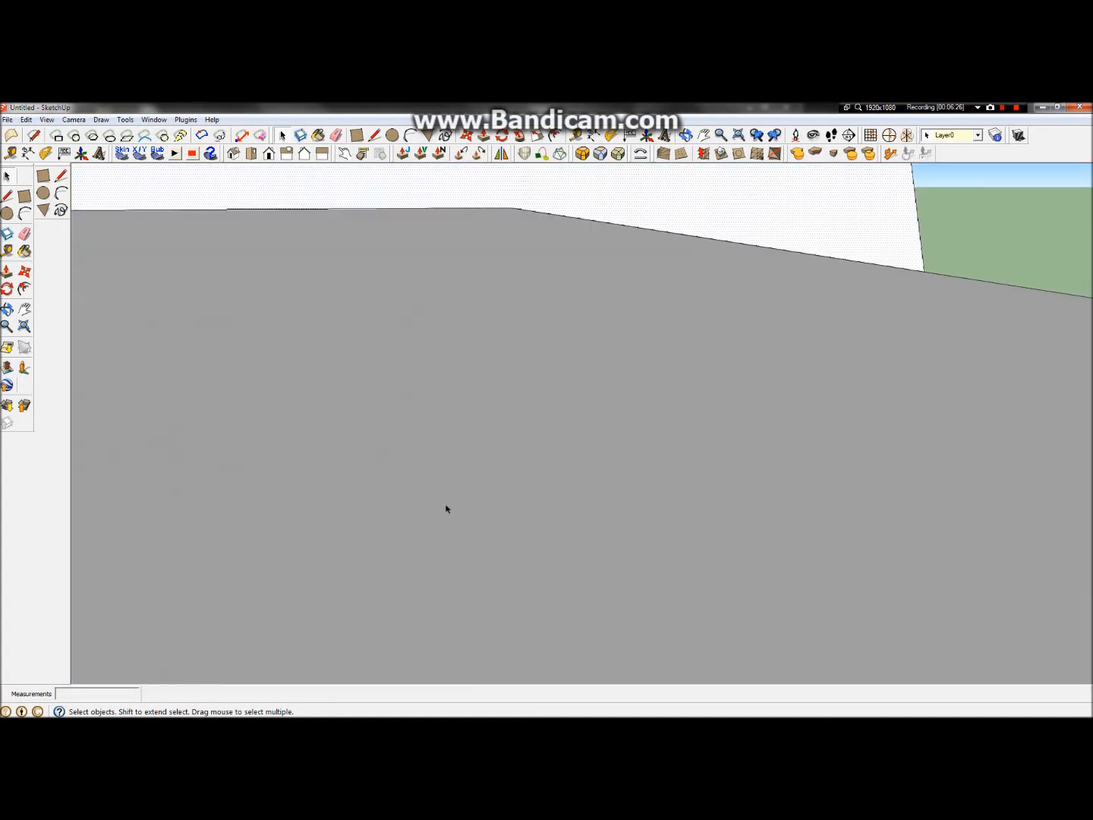
pyautogui.scroll(-3, 413, 536)
pyautogui.scroll(-2, 468, 478)
pyautogui.scroll(1, 474, 470)
pyautogui.scroll(3, 466, 493)
pyautogui.scroll(-2, 444, 483)
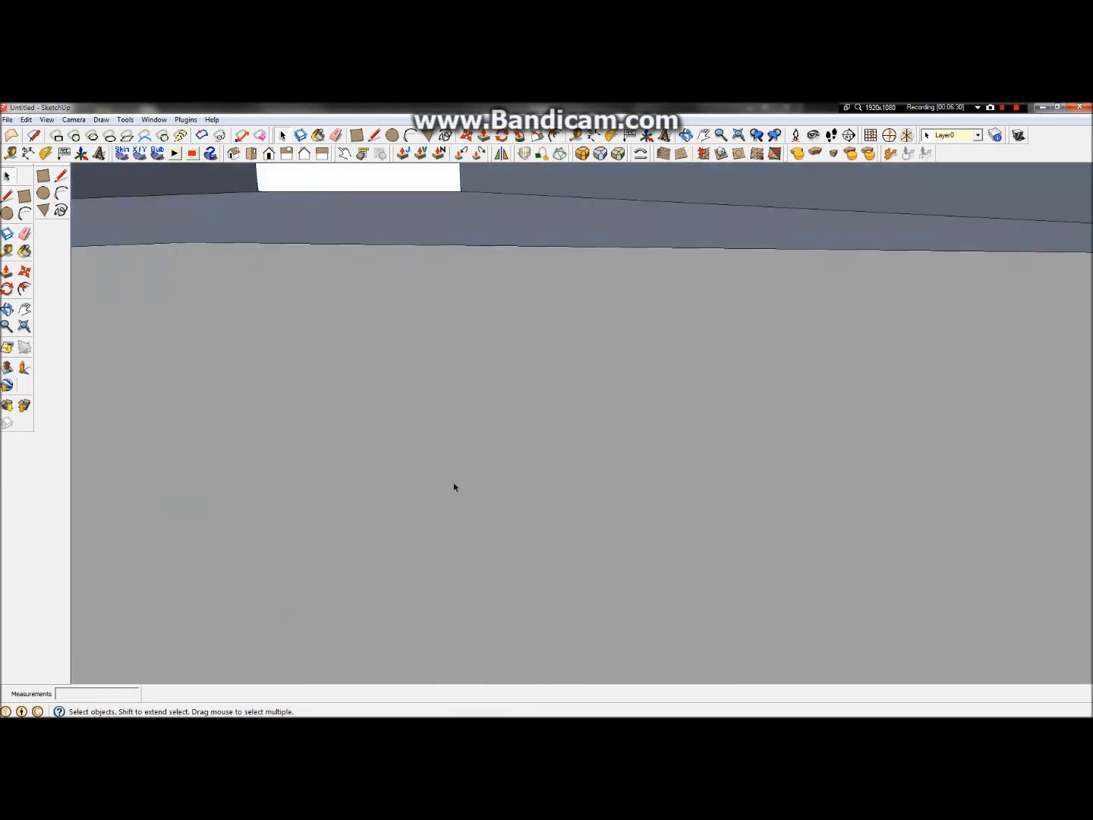
pyautogui.click(7, 309)
pyautogui.moveTo(77, 305); pyautogui.dragTo(452, 520)
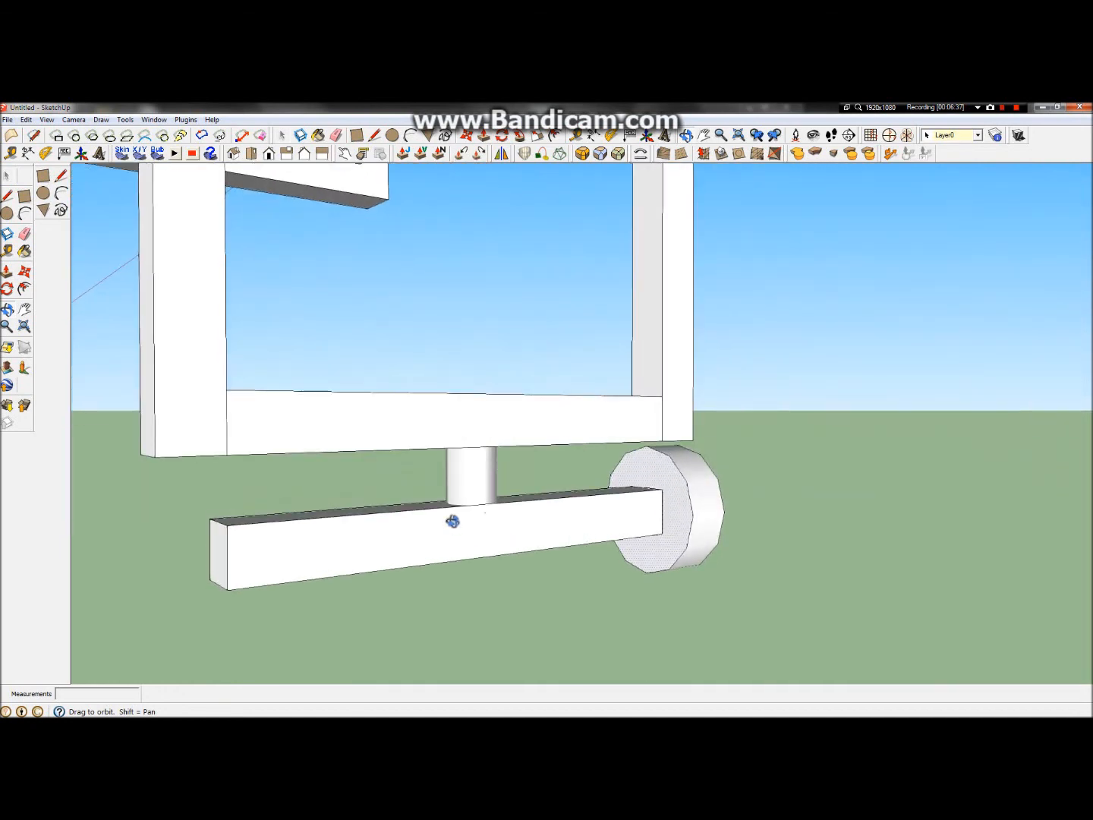
pyautogui.click(7, 174)
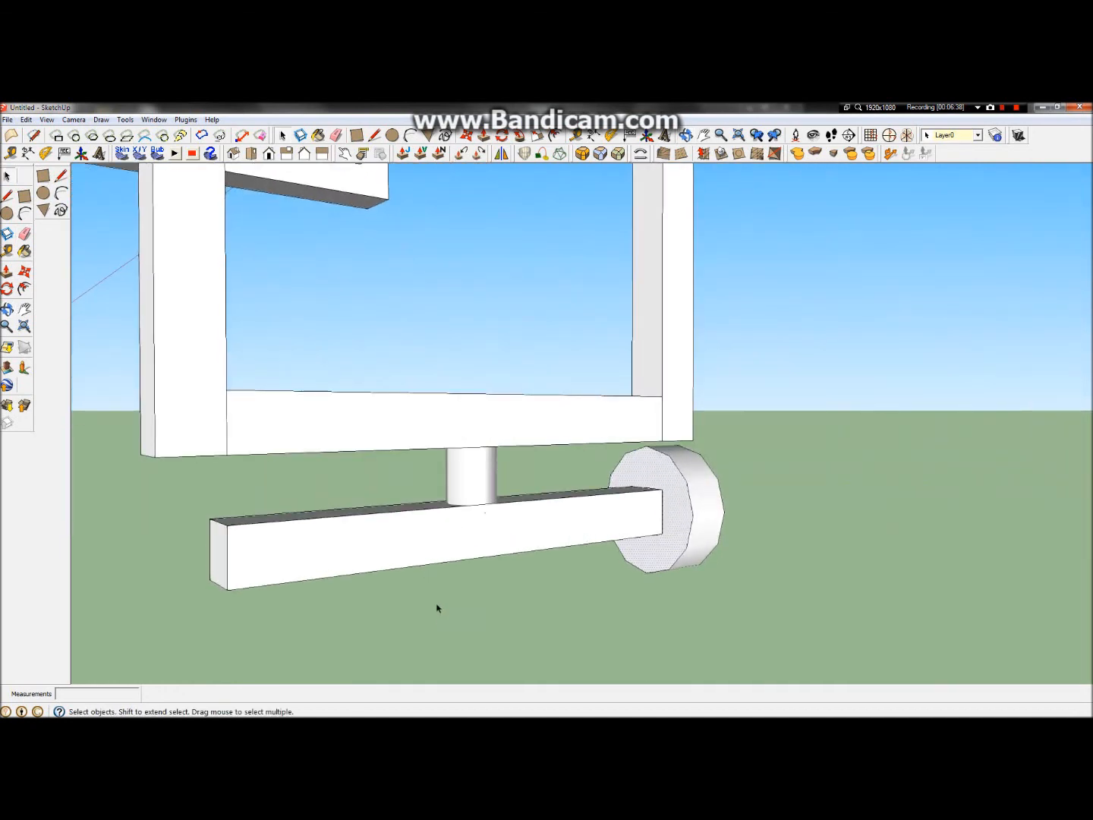
pyautogui.rightClick(412, 549)
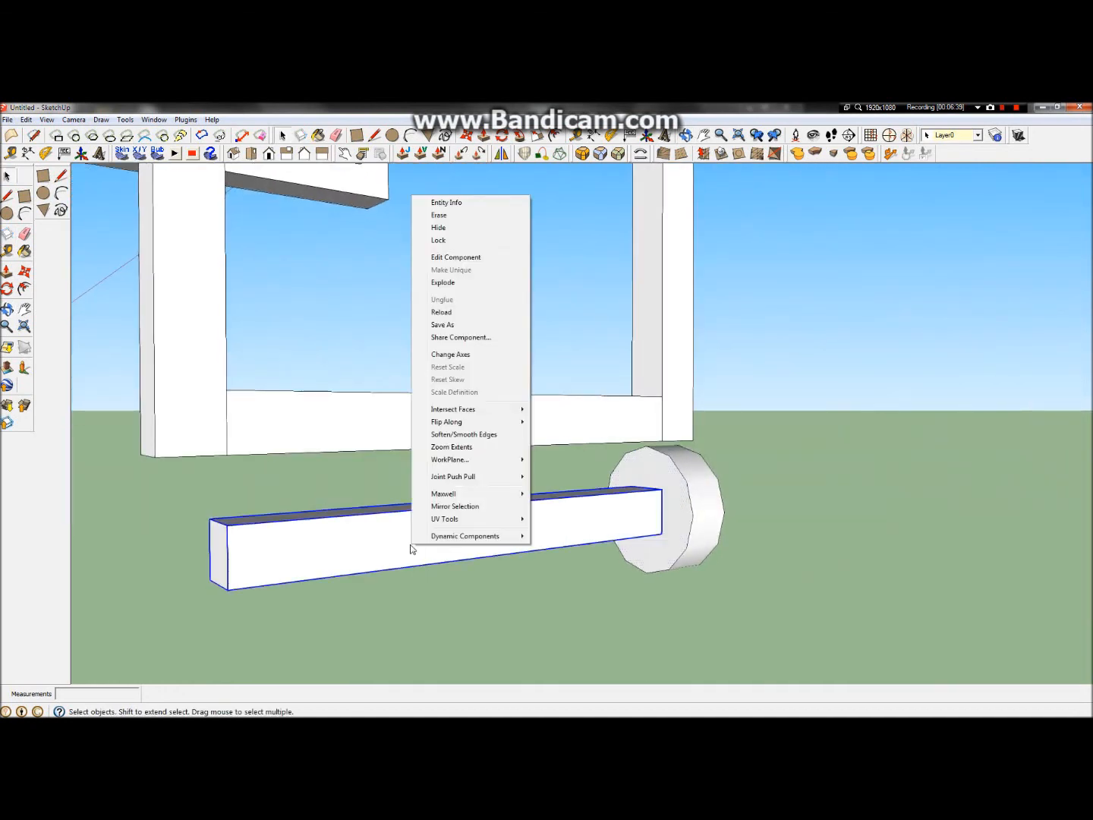
pyautogui.click(479, 228)
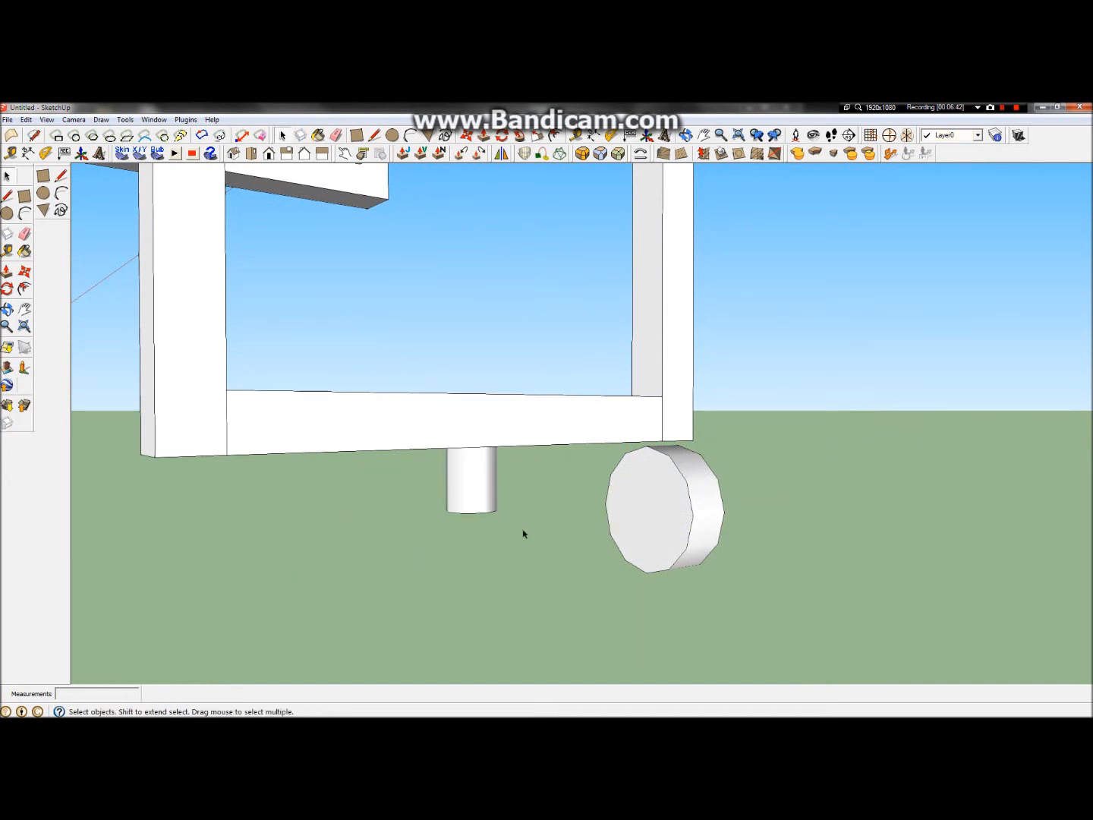
pyautogui.hotkey('ctrl', 'z')
# Select the whole wheel with all its connected faces and edges, and make it a component
pyautogui.click(666, 485)
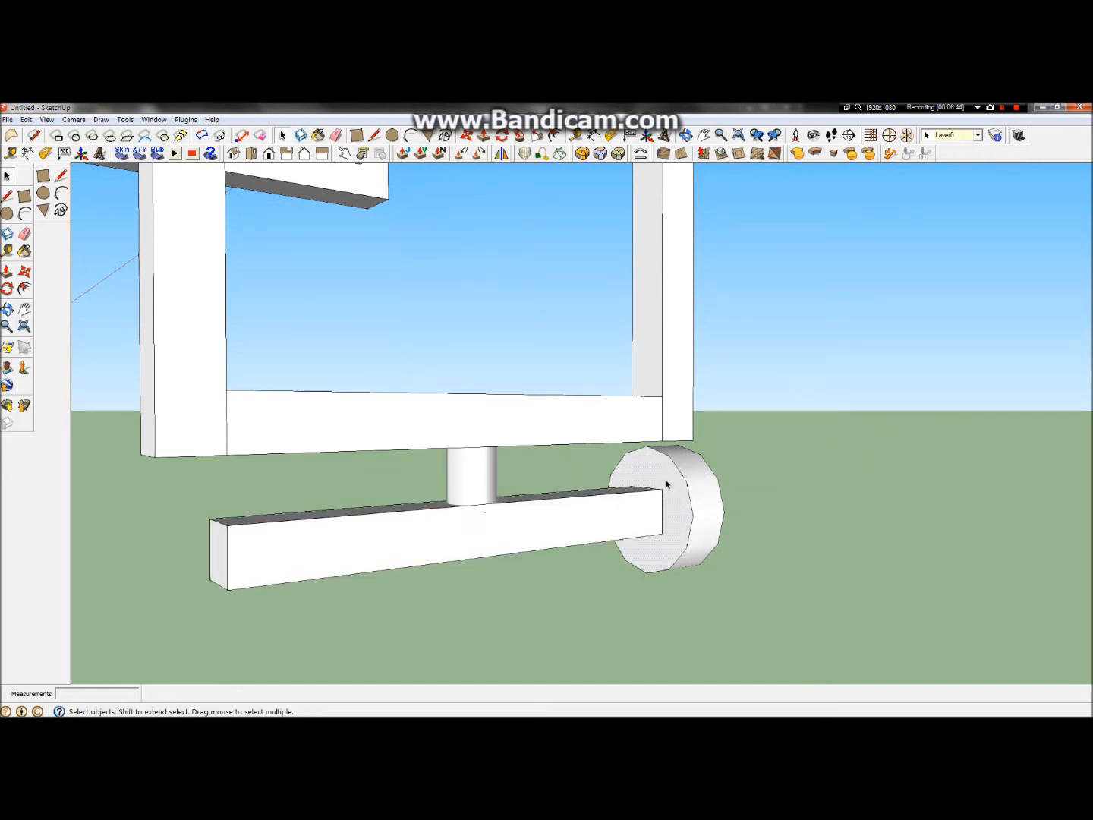
pyautogui.tripleClick(672, 482)
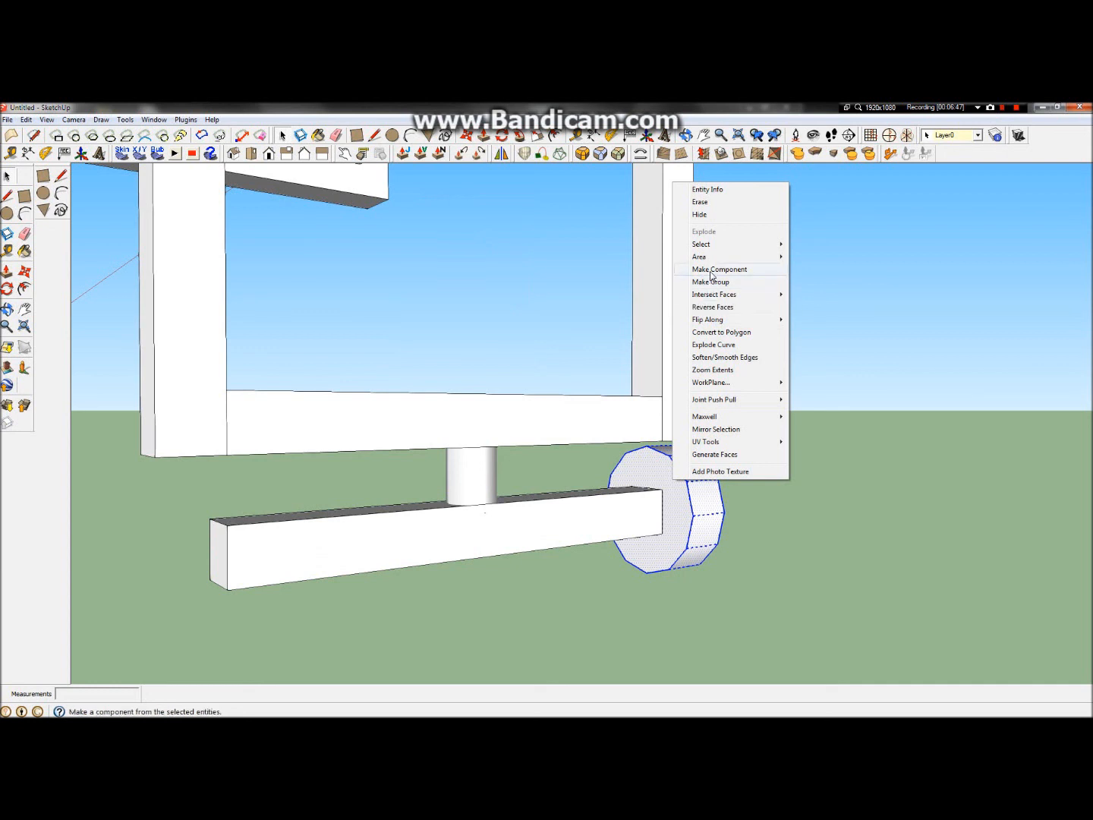
pyautogui.click(711, 271)
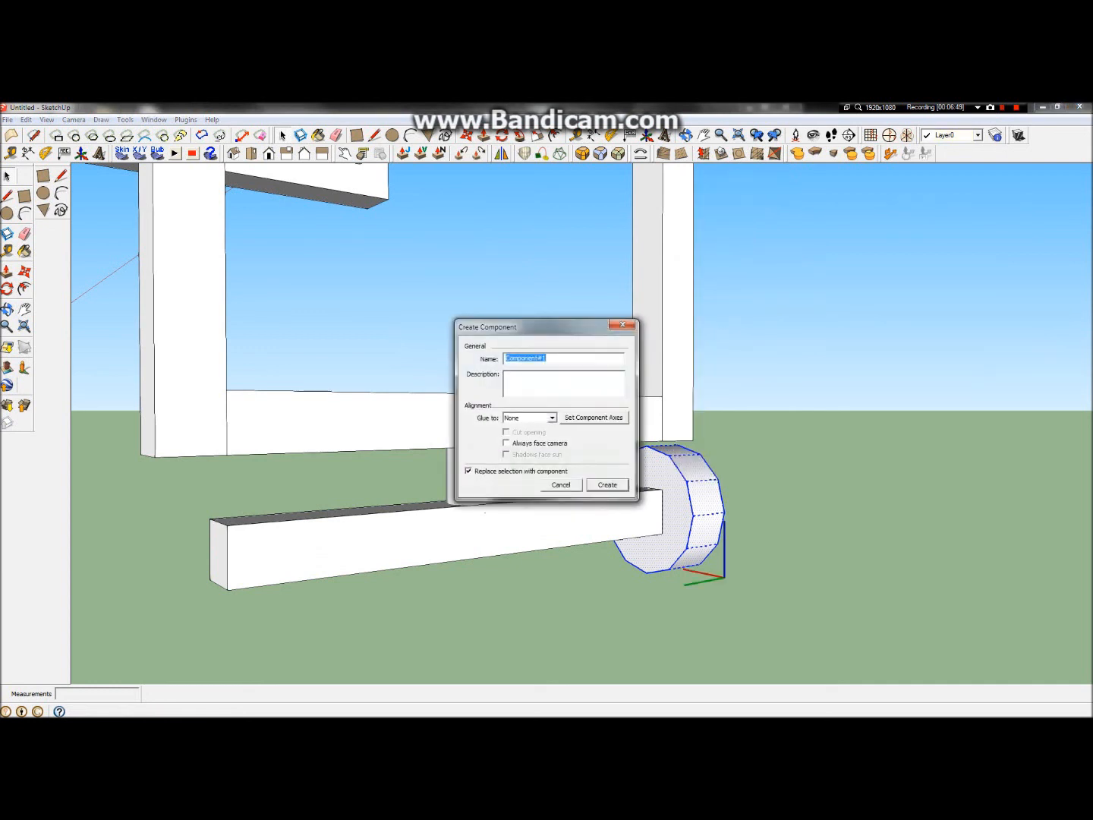
pyautogui.write('Su')
pyautogui.click(626, 483)
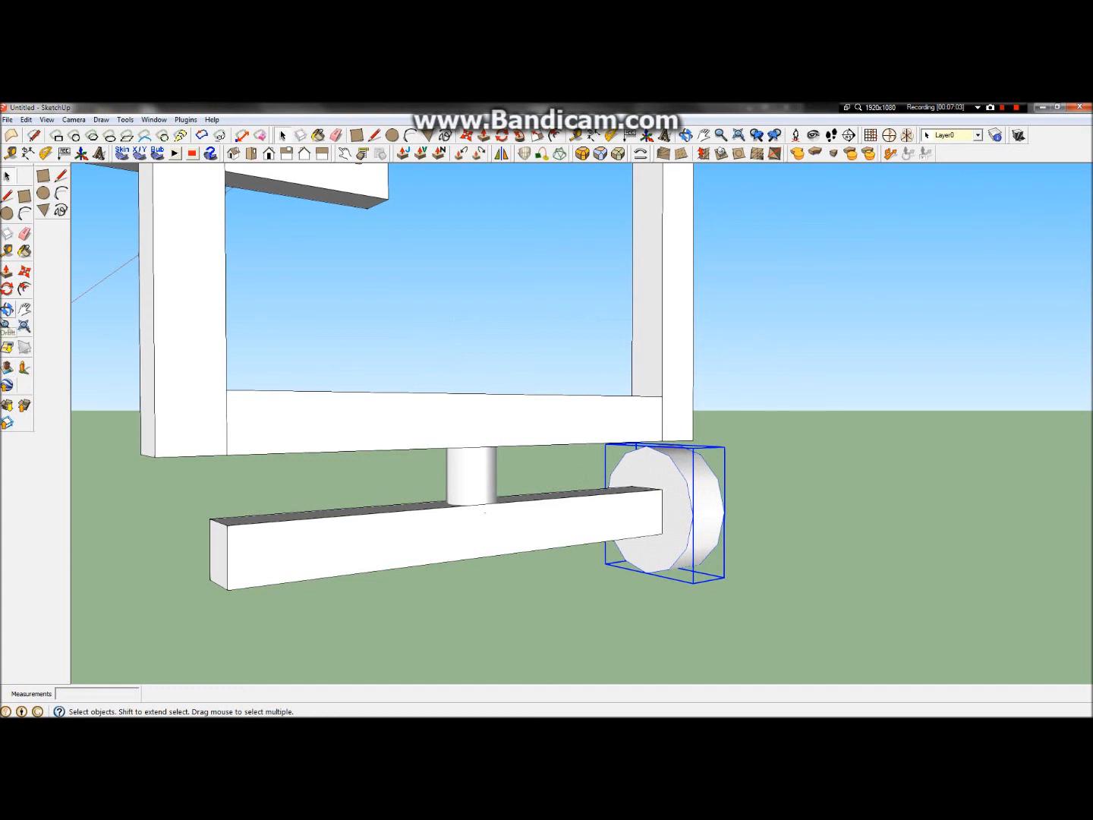
# Try copying the wheel component to the opposite end of the lower beam, and undo the copy
pyautogui.click(7, 311)
pyautogui.moveTo(385, 522); pyautogui.dragTo(228, 562)
pyautogui.click(25, 269)
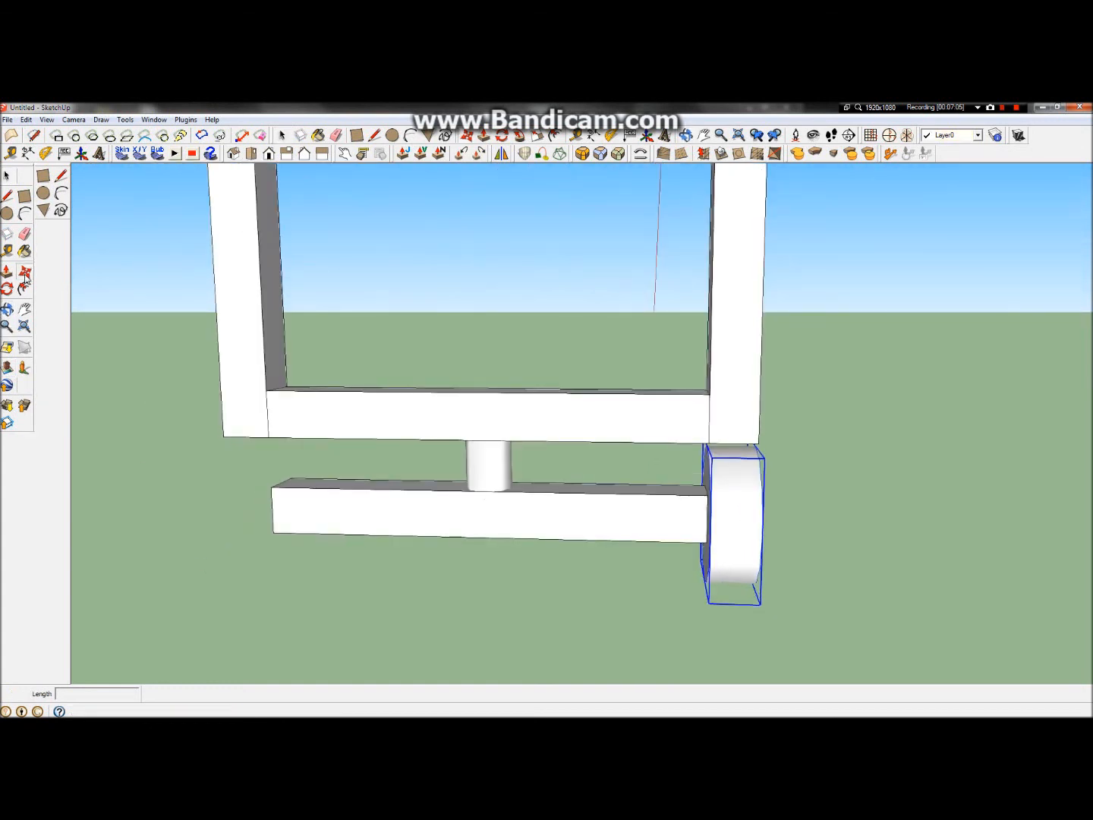
pyautogui.click(731, 523)
pyautogui.press('ctrl')
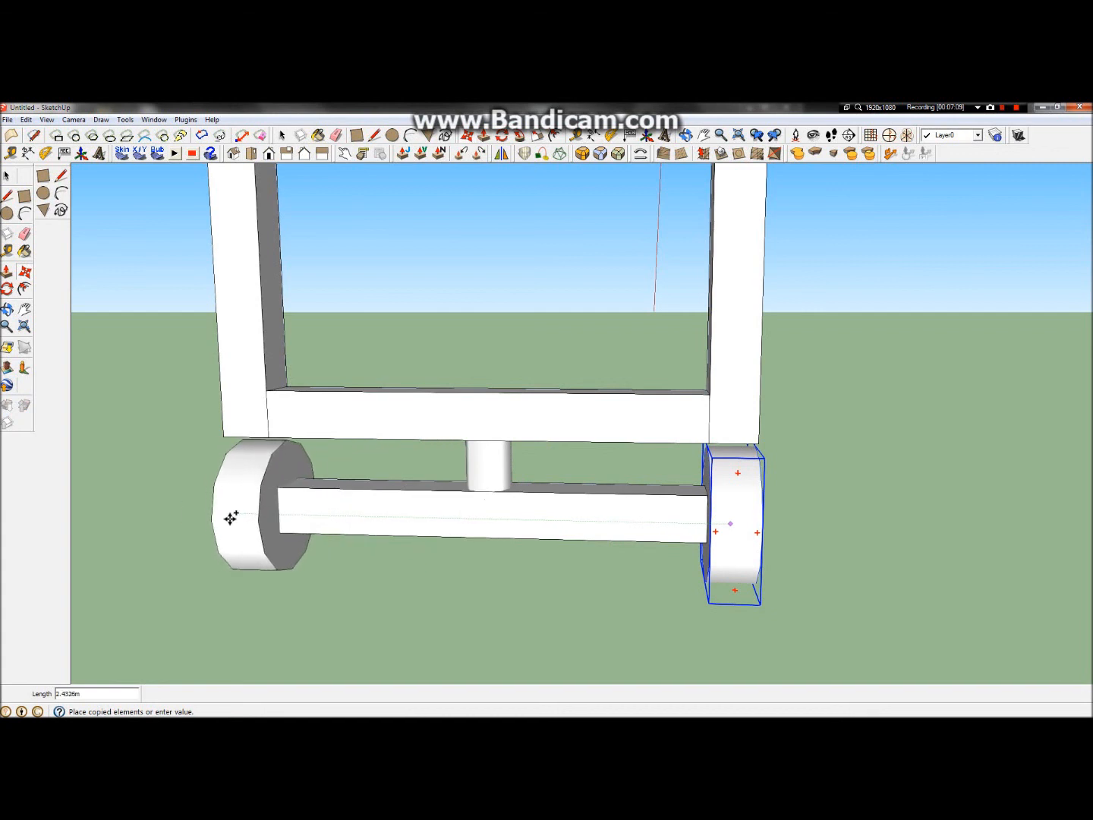
pyautogui.click(215, 515)
pyautogui.scroll(3, 220, 518)
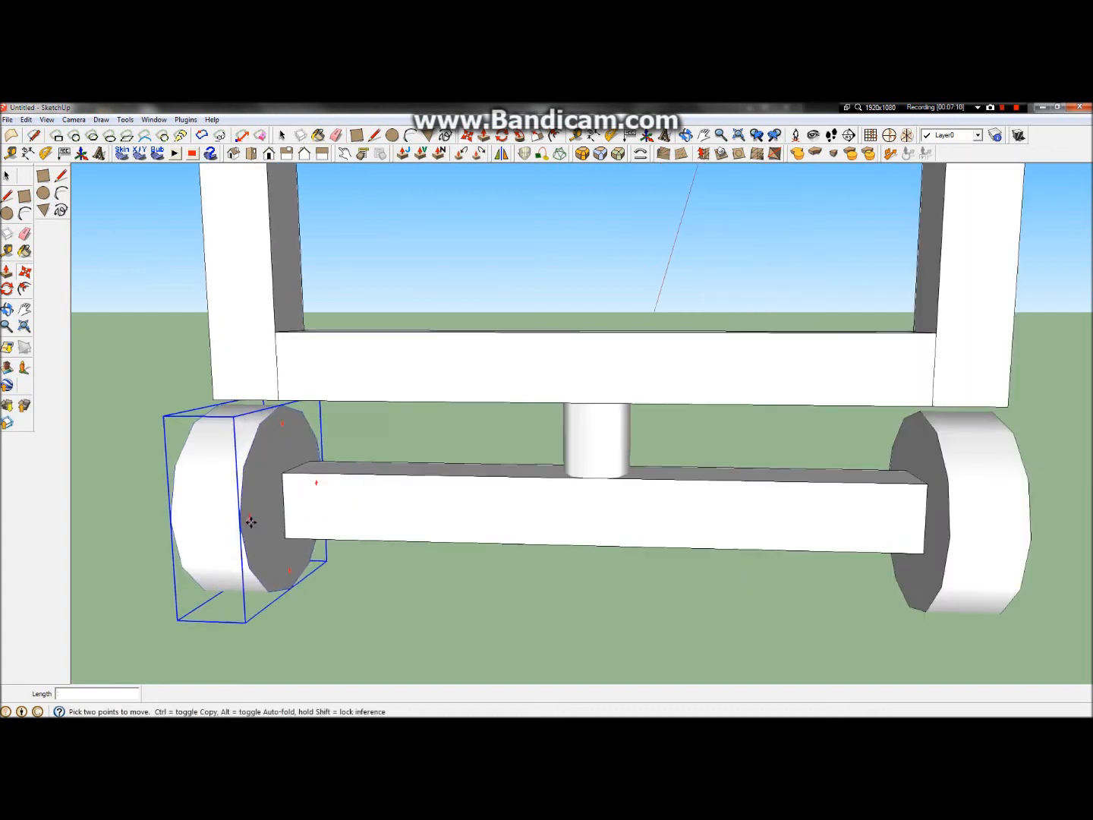
pyautogui.hotkey('ctrl', 'z')
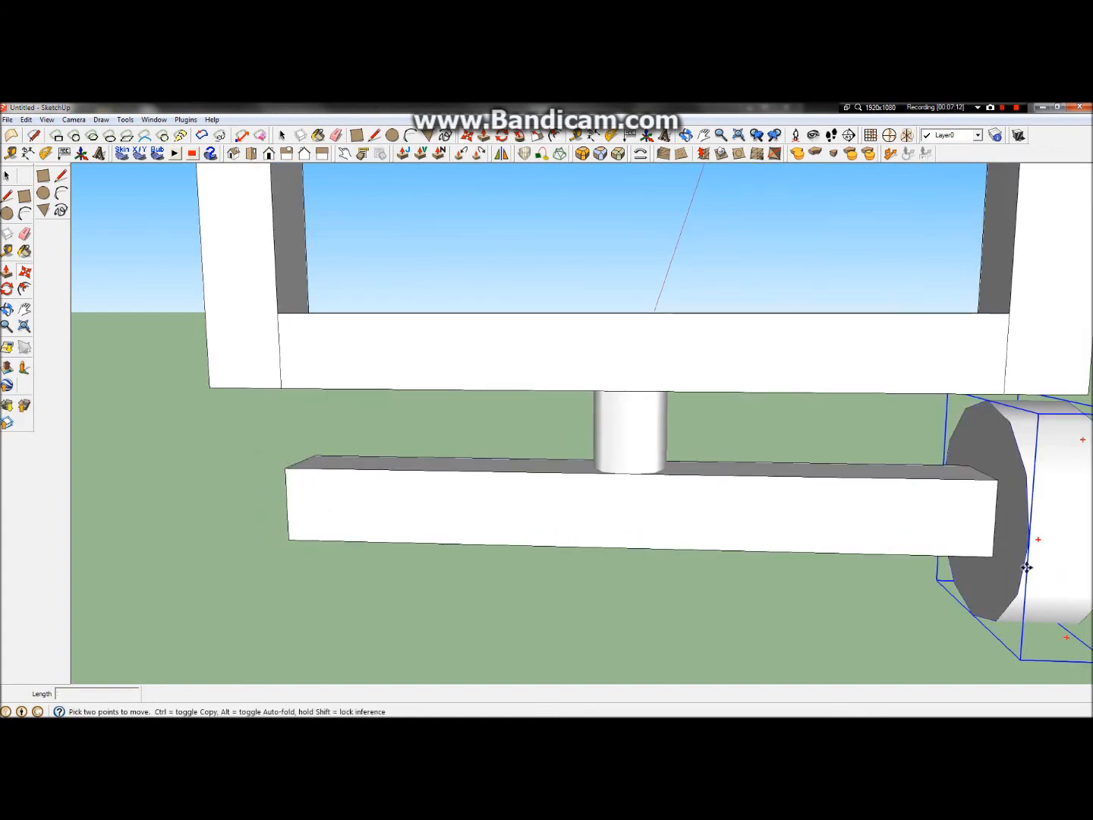
# Try copying the wheel about 2.47 m along the green axis from a point on its rim, and undo it
pyautogui.click(1030, 566)
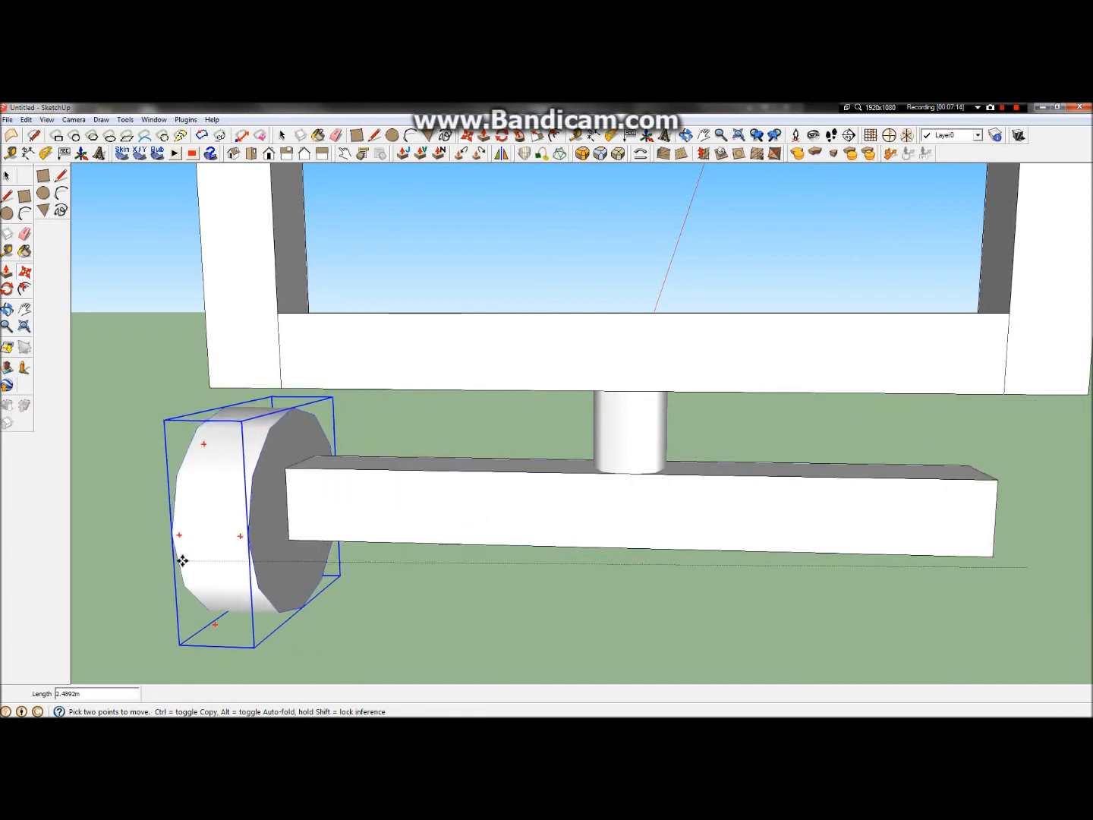
pyautogui.press('ctrl')
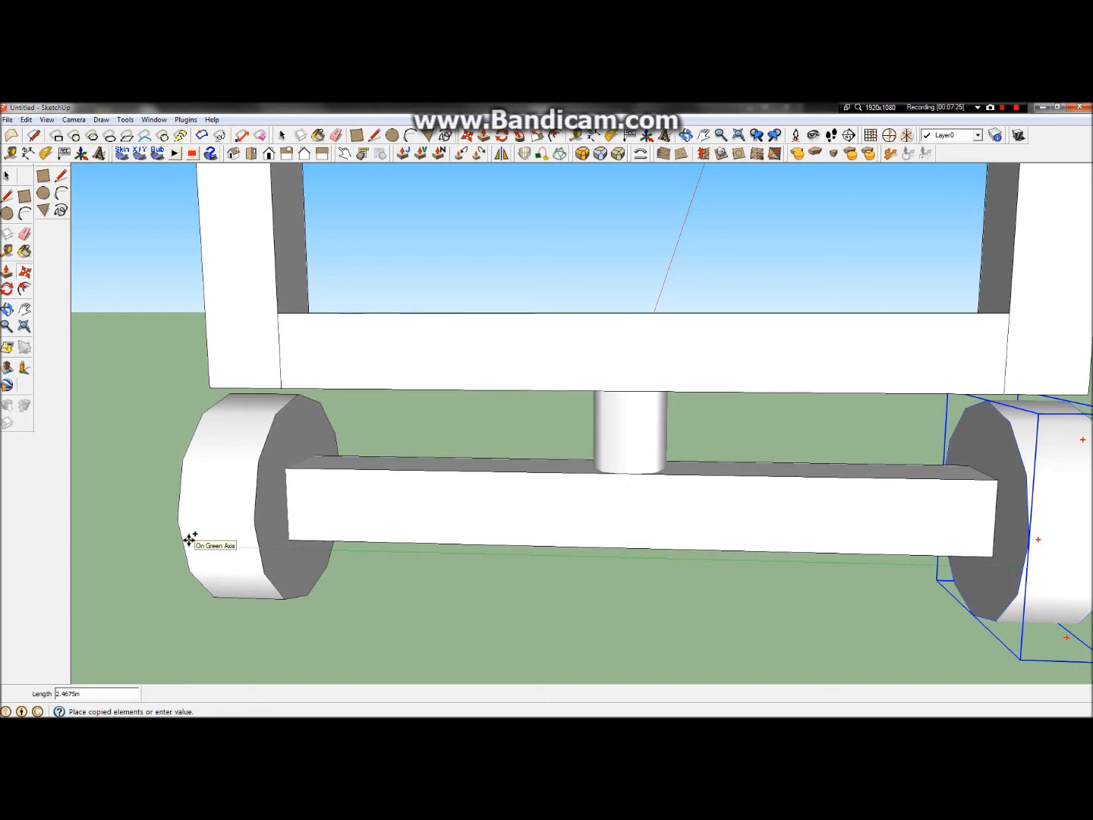
pyautogui.click(187, 540)
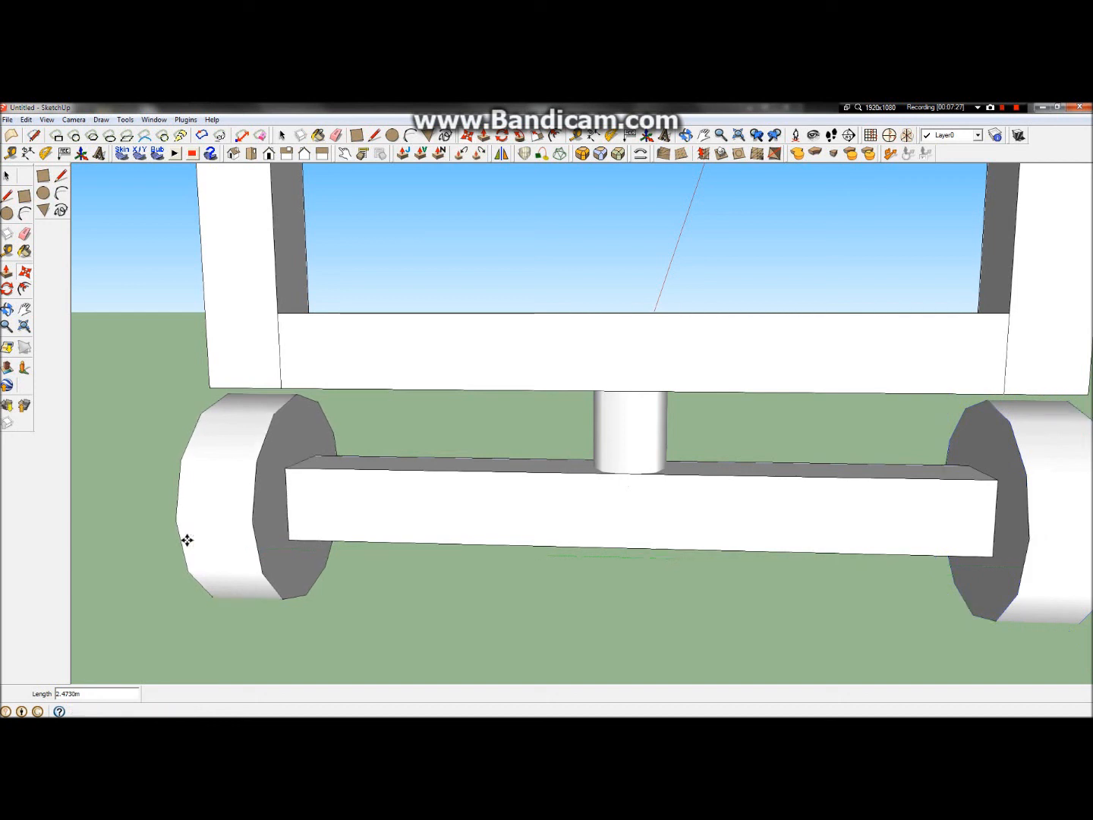
pyautogui.hotkey('ctrl', 'z')
pyautogui.click(999, 485)
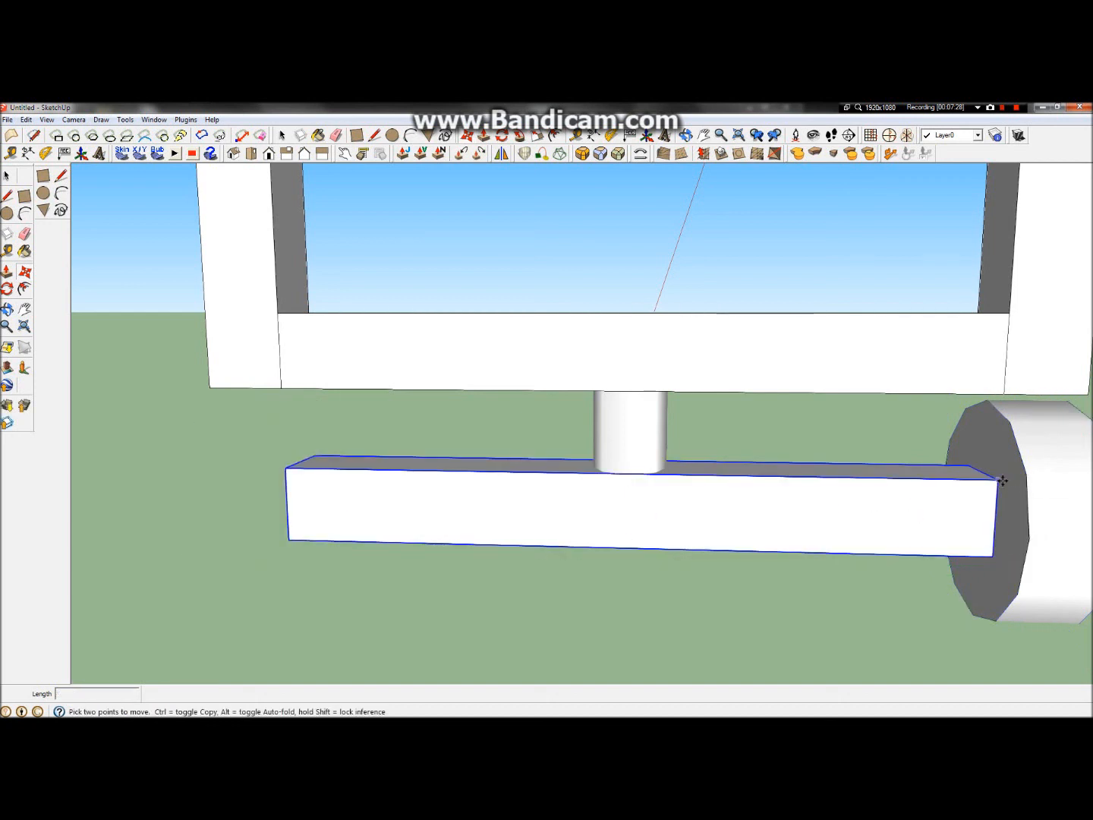
pyautogui.press('Escape')
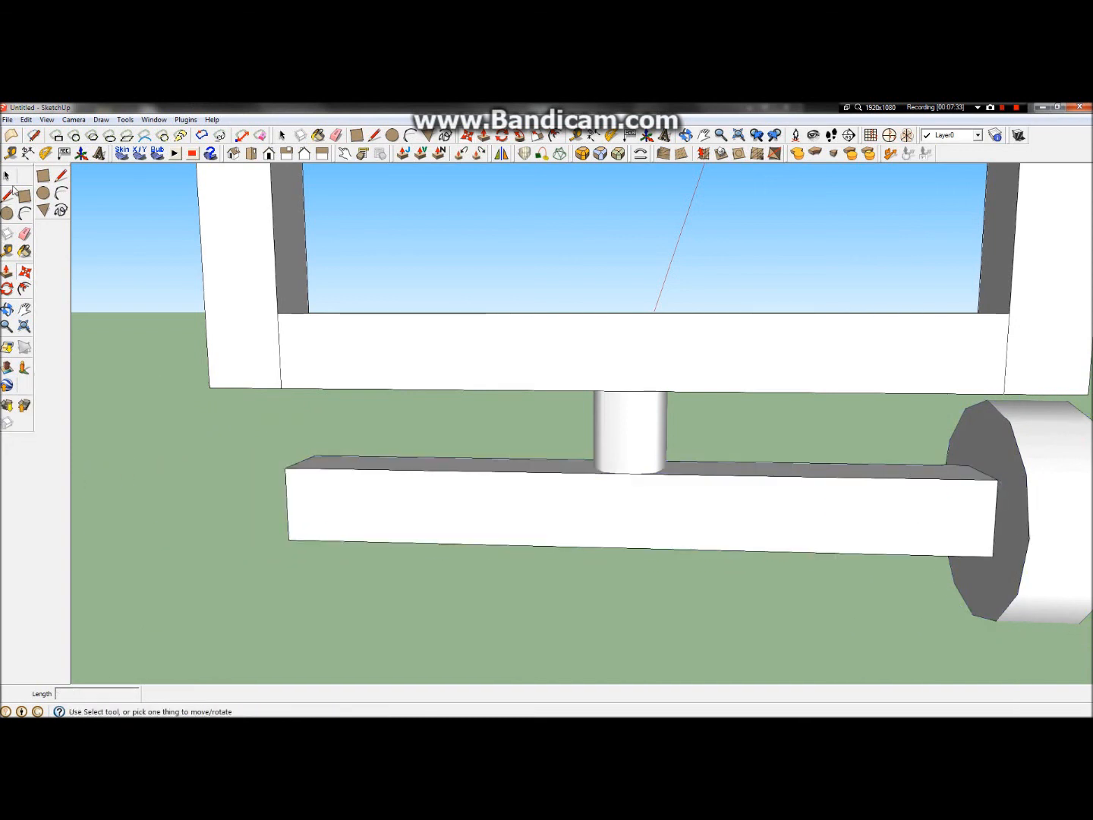
# Copy the wheel component about 2.23 m to the lower beam's opposite end, using the beam's corner as base point
pyautogui.click(8, 175)
pyautogui.click(1039, 473)
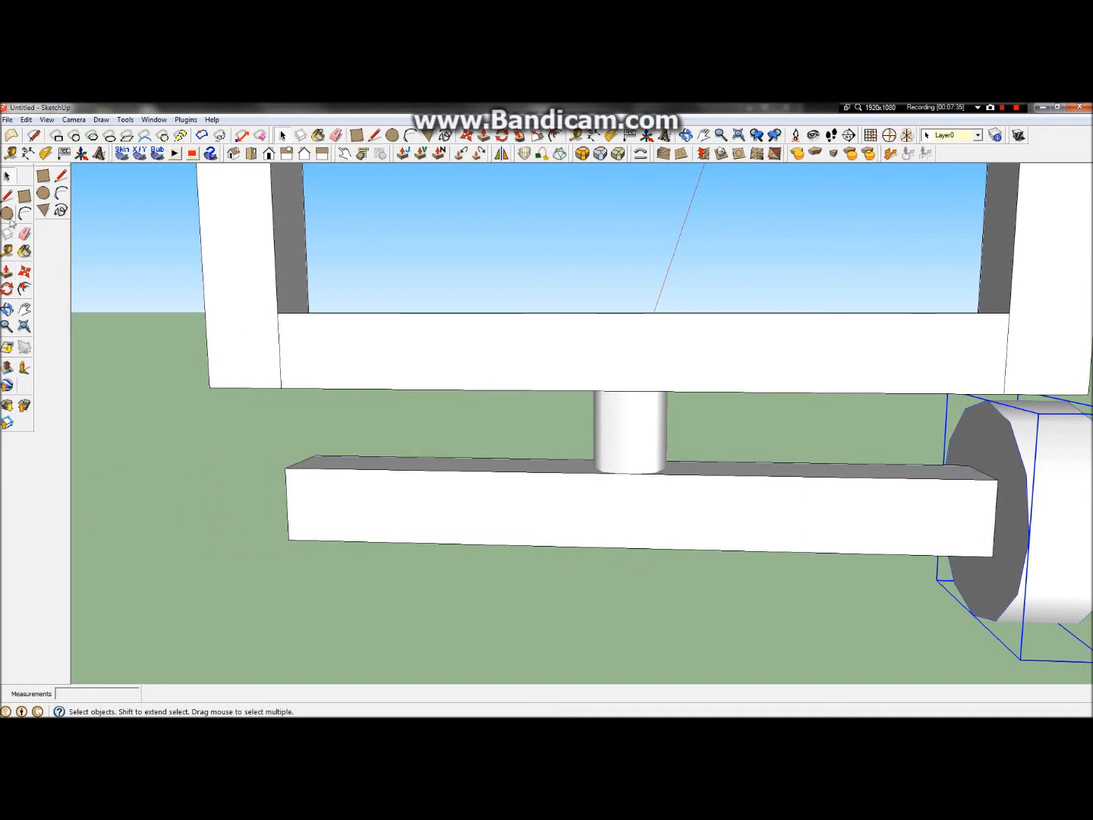
pyautogui.click(26, 277)
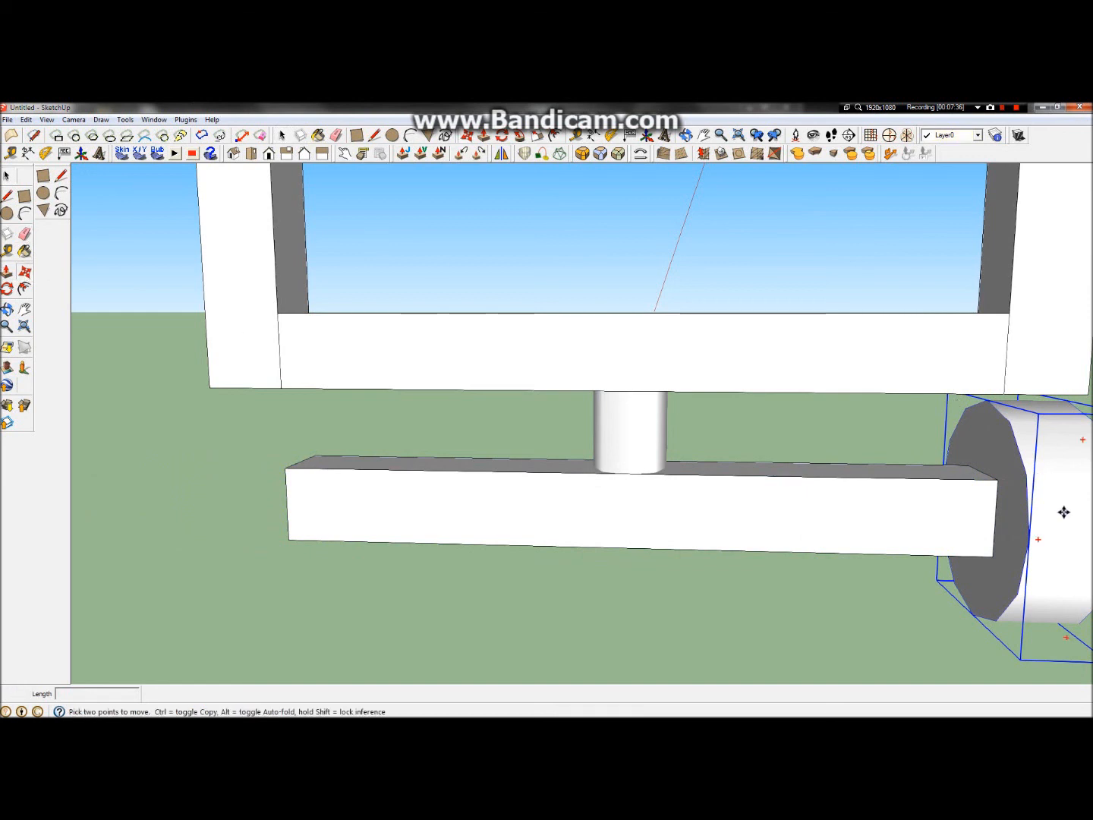
pyautogui.click(996, 483)
pyautogui.press('ctrl')
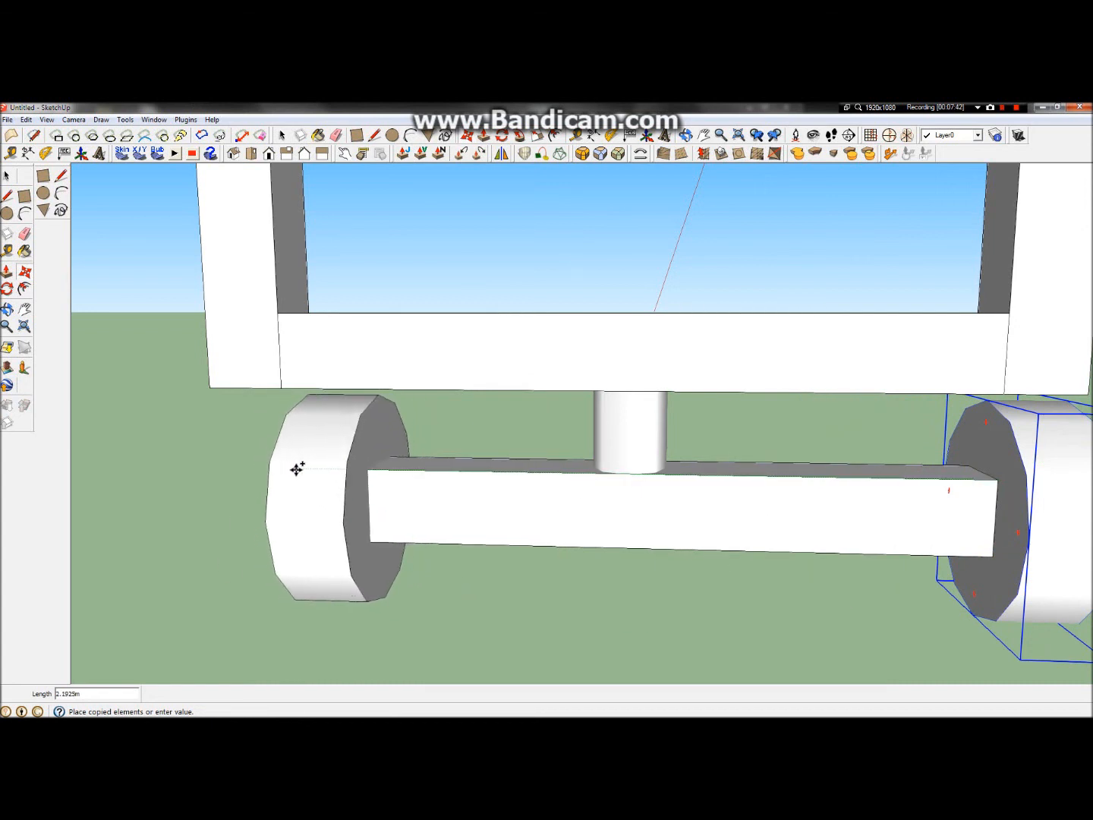
pyautogui.click(288, 467)
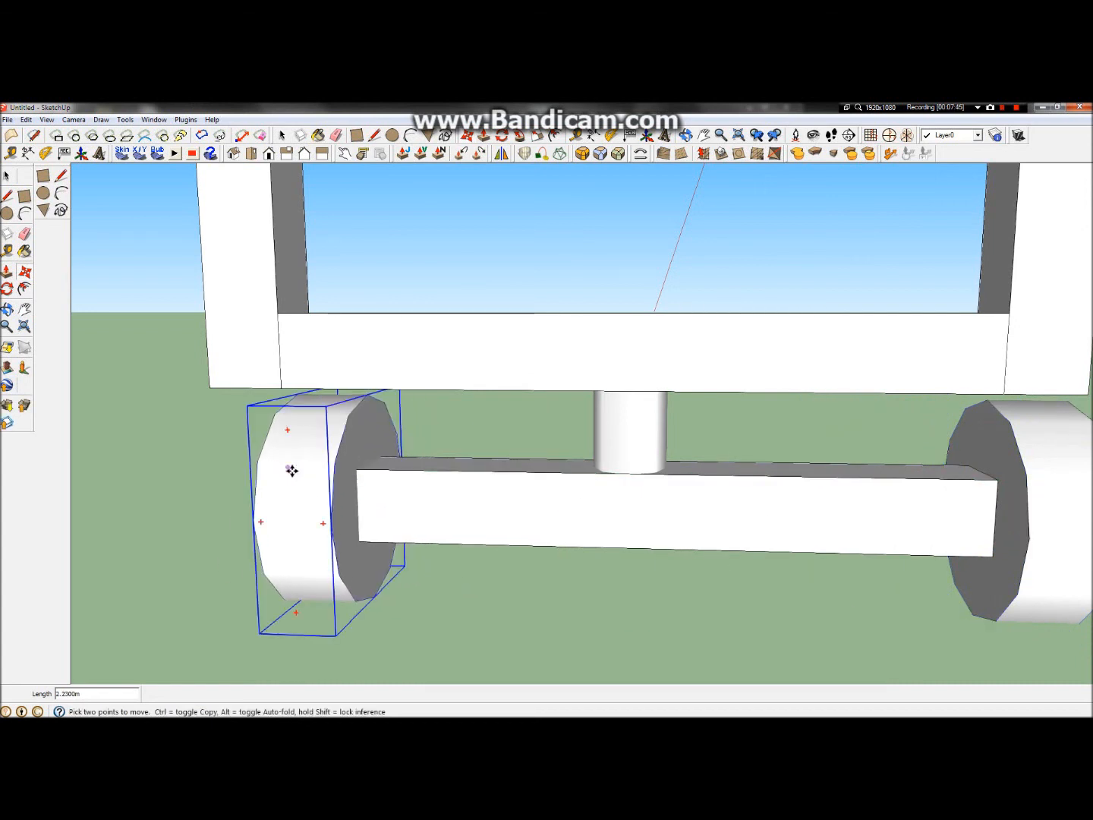
# Move the copied wheel about 0.24 m outward so its inner face meets the lower beam's end, and clear the selection
pyautogui.click(354, 487)
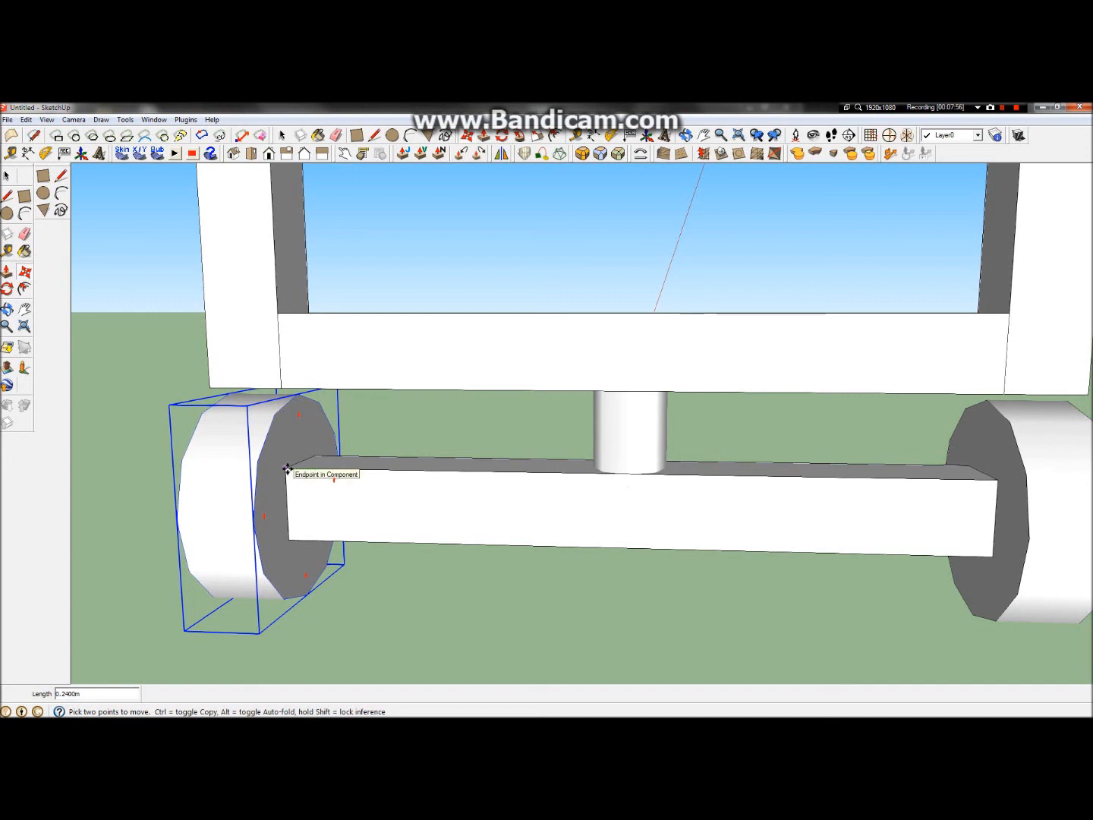
pyautogui.click(287, 469)
pyautogui.moveTo(287, 468); pyautogui.dragTo(566, 522, button='middle')
pyautogui.scroll(5, 295, 481)
pyautogui.scroll(-5, 341, 465)
pyautogui.scroll(3, 585, 476)
pyautogui.press('space')
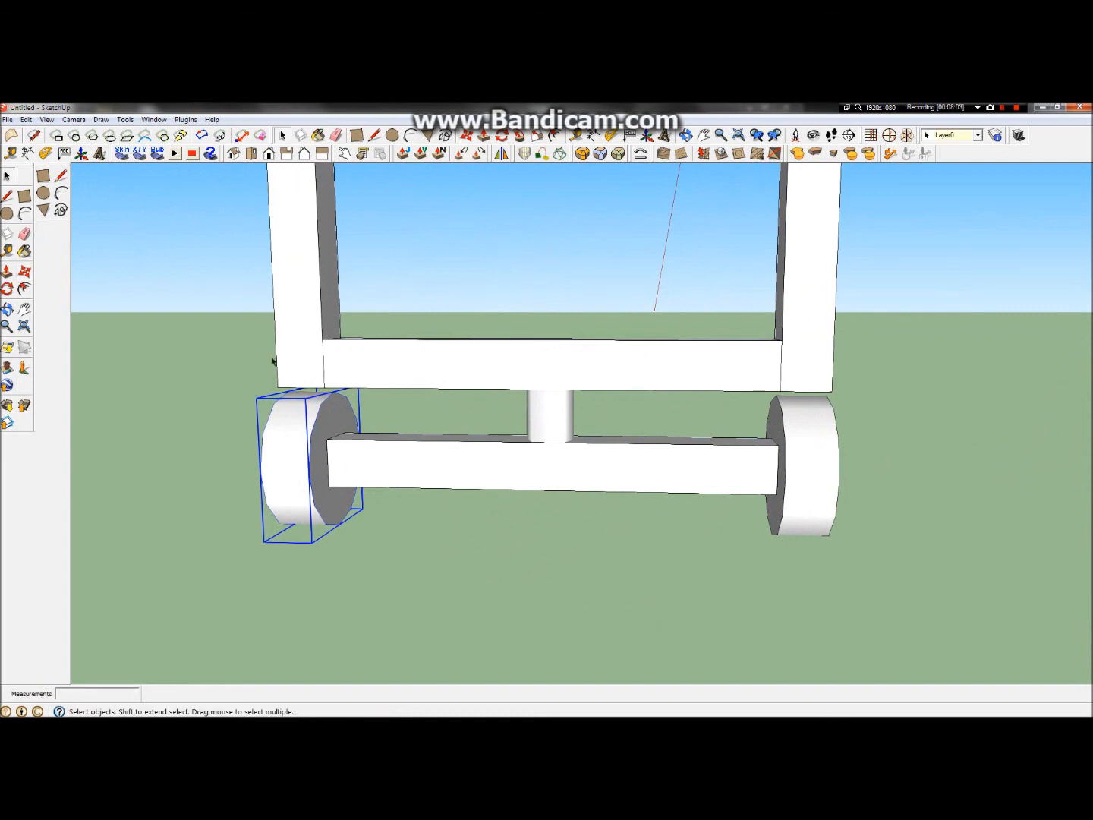
pyautogui.click(370, 590)
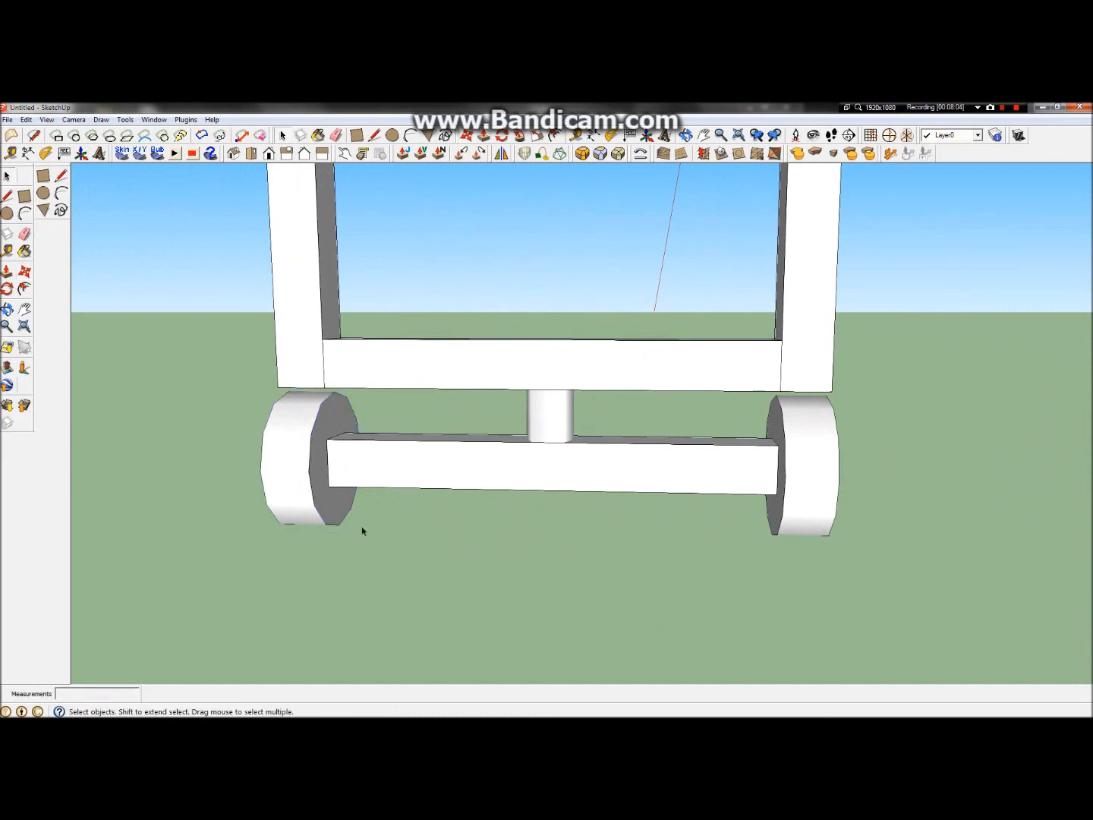
# Open the copied wheel component for editing, try extruding its inner face by 0.2 m, and undo the extrusion
pyautogui.doubleClick(318, 515)
pyautogui.scroll(3, 334, 503)
pyautogui.click(8, 270)
pyautogui.moveTo(319, 440)
pyautogui.mouseDown()
pyautogui.moveTo(336, 454)
pyautogui.moveTo(324, 450)
pyautogui.mouseUp()
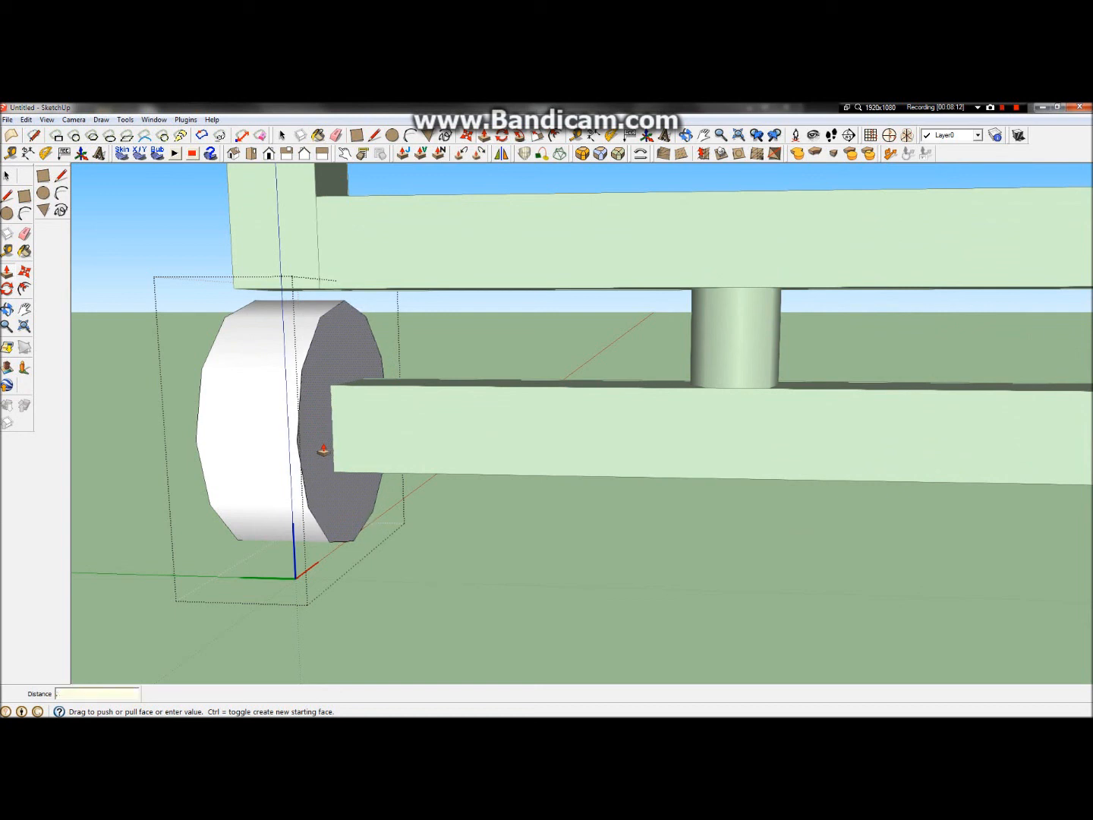
pyautogui.write('.2')
pyautogui.press('Return')
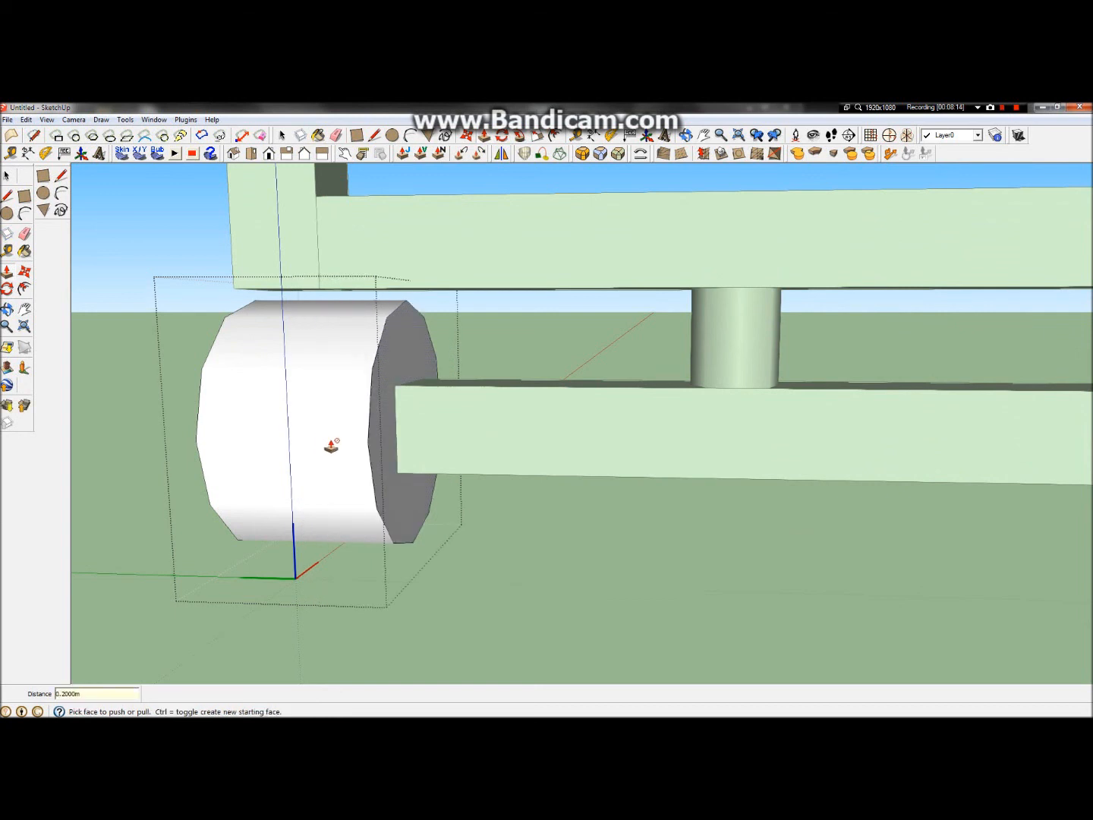
pyautogui.hotkey('ctrl', 'z')
# Extrude the wheel component's inner face by 0.03 m and check both wheels at the beam's ends
pyautogui.click(304, 434)
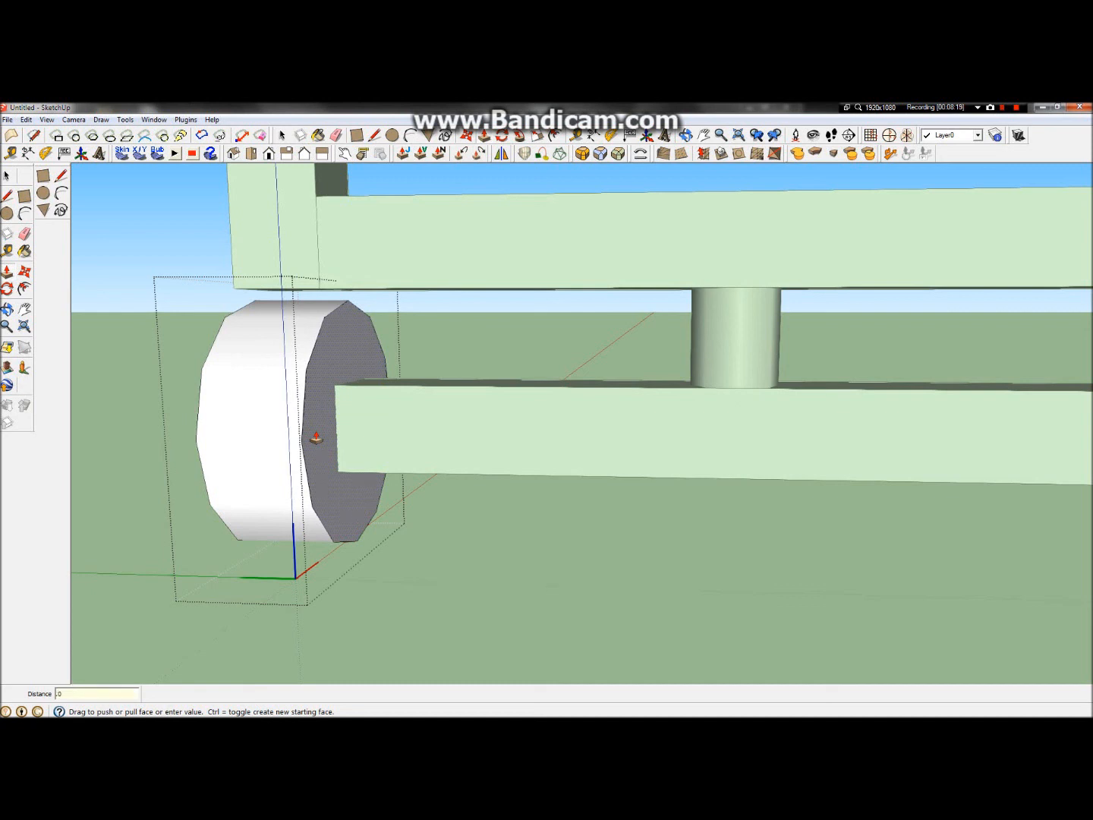
pyautogui.press('Return')
pyautogui.scroll(-8, 345, 418)
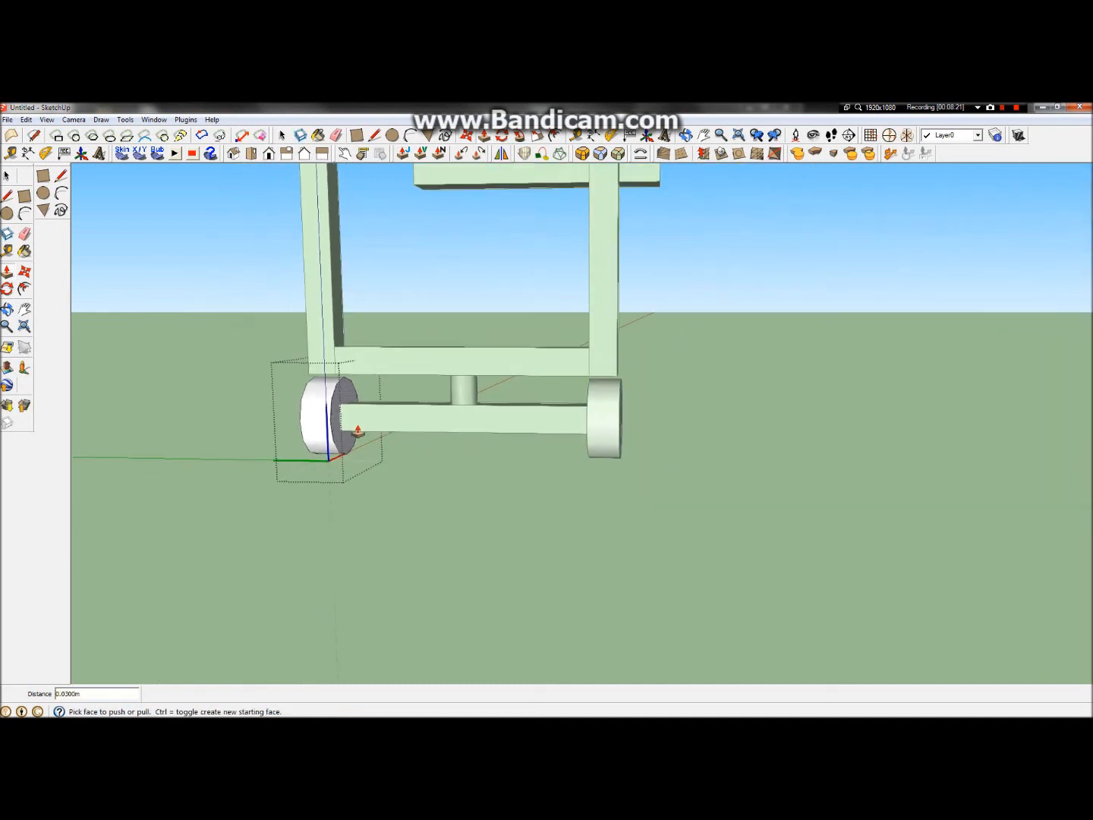
pyautogui.scroll(1, 630, 434)
pyautogui.scroll(3, 630, 435)
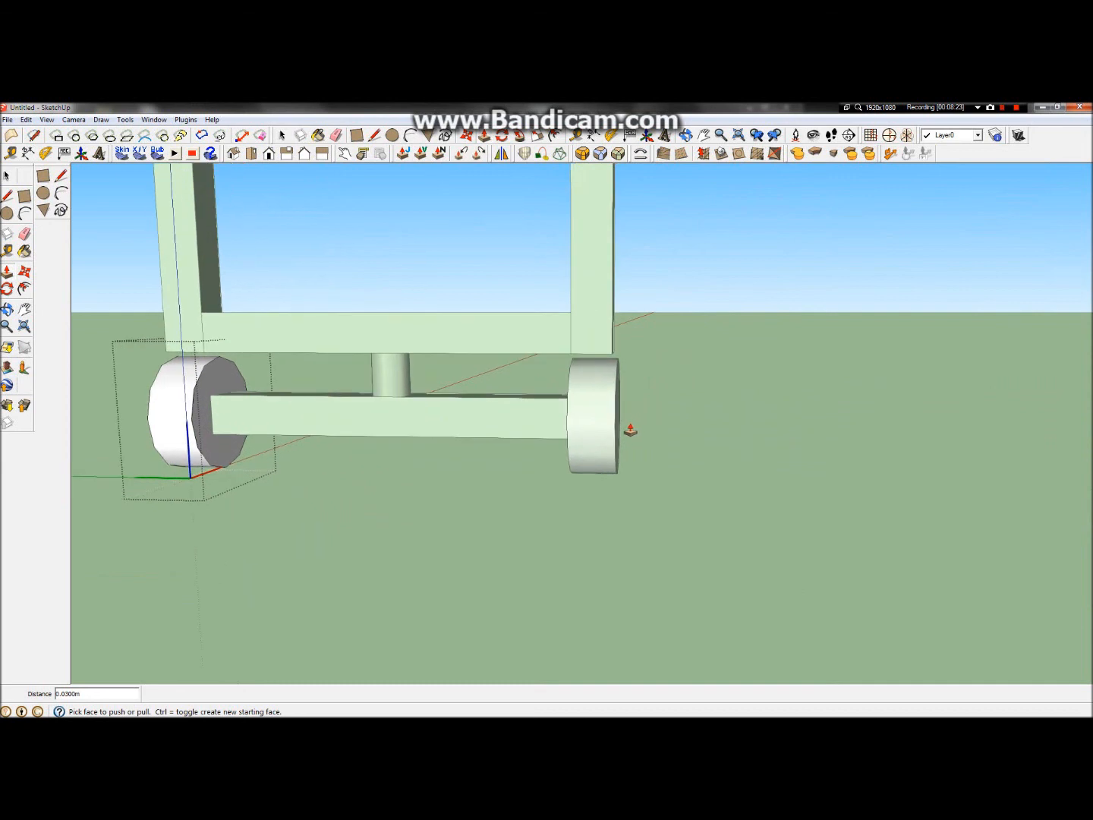
pyautogui.scroll(2, 459, 444)
pyautogui.scroll(2, 459, 444)
pyautogui.scroll(-2, 83, 276)
pyautogui.click(6, 175)
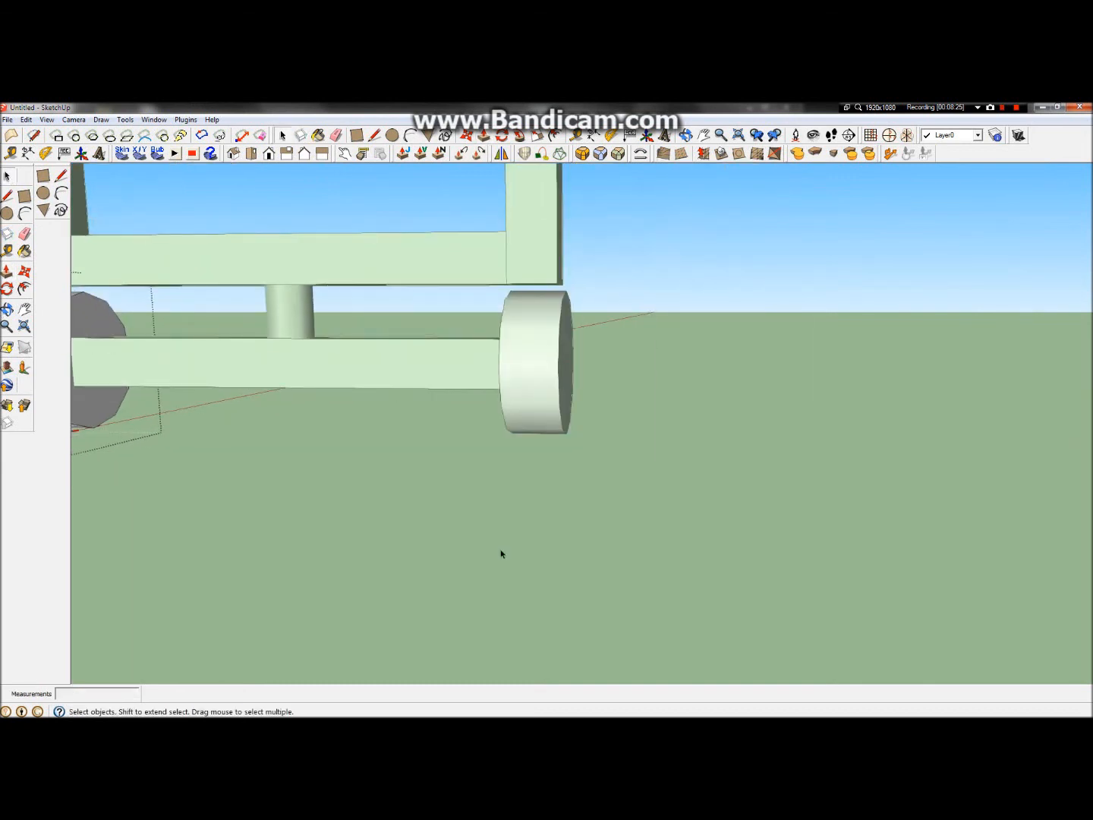
pyautogui.scroll(-5, 615, 476)
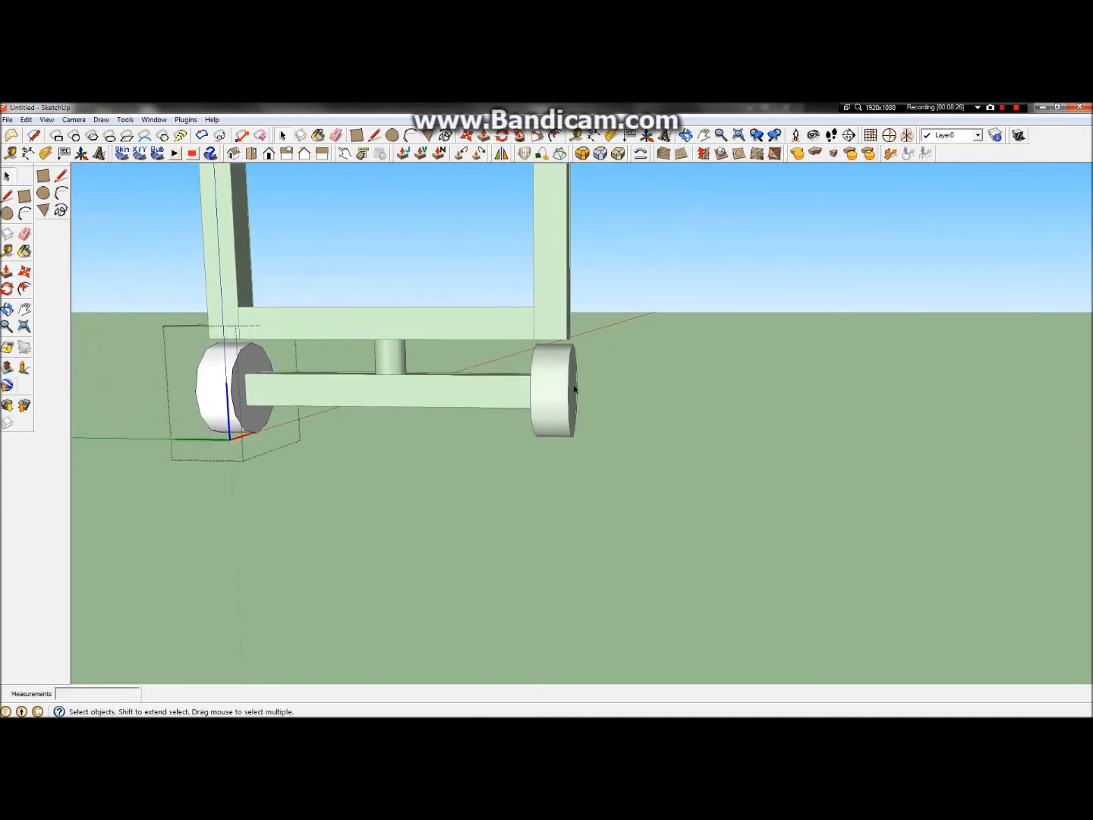
# Select both wheels together, shift them slightly along the lower beam toward the copied wheel's side, and clear the selection
pyautogui.click(554, 419)
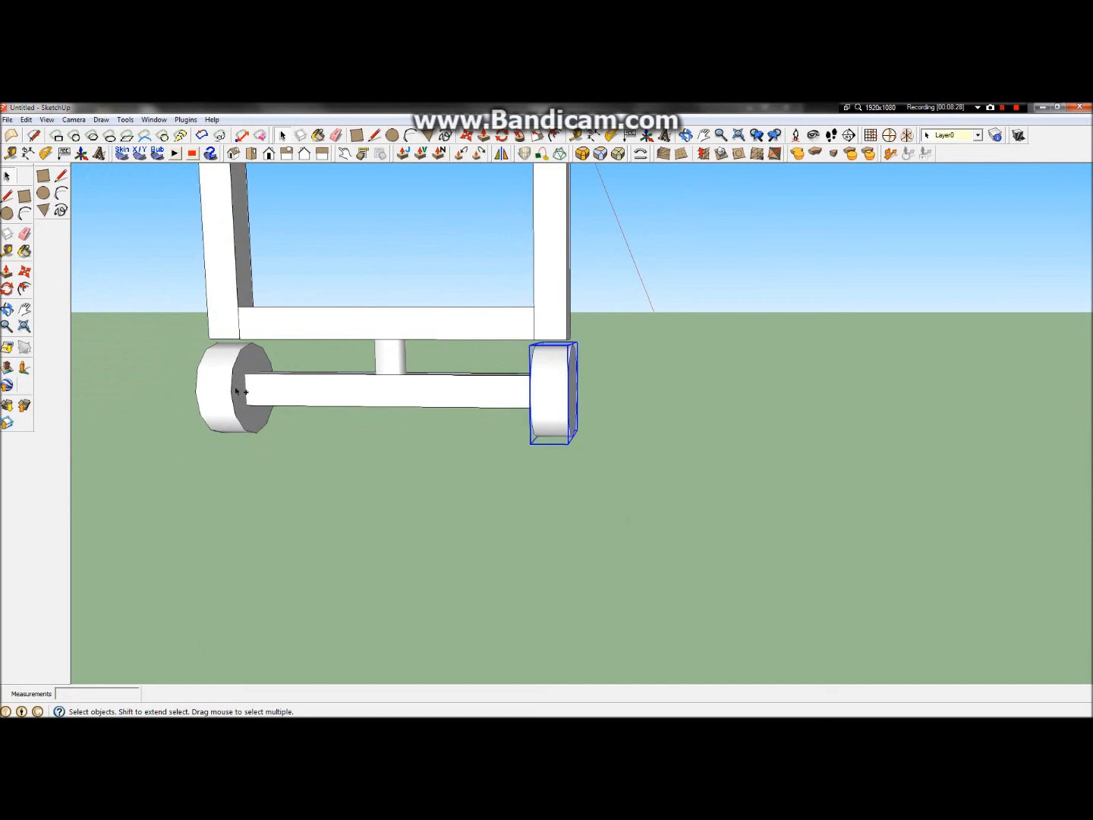
pyautogui.keyDown('shift'); pyautogui.click(218, 393); pyautogui.keyUp('shift')
pyautogui.click(7, 288)
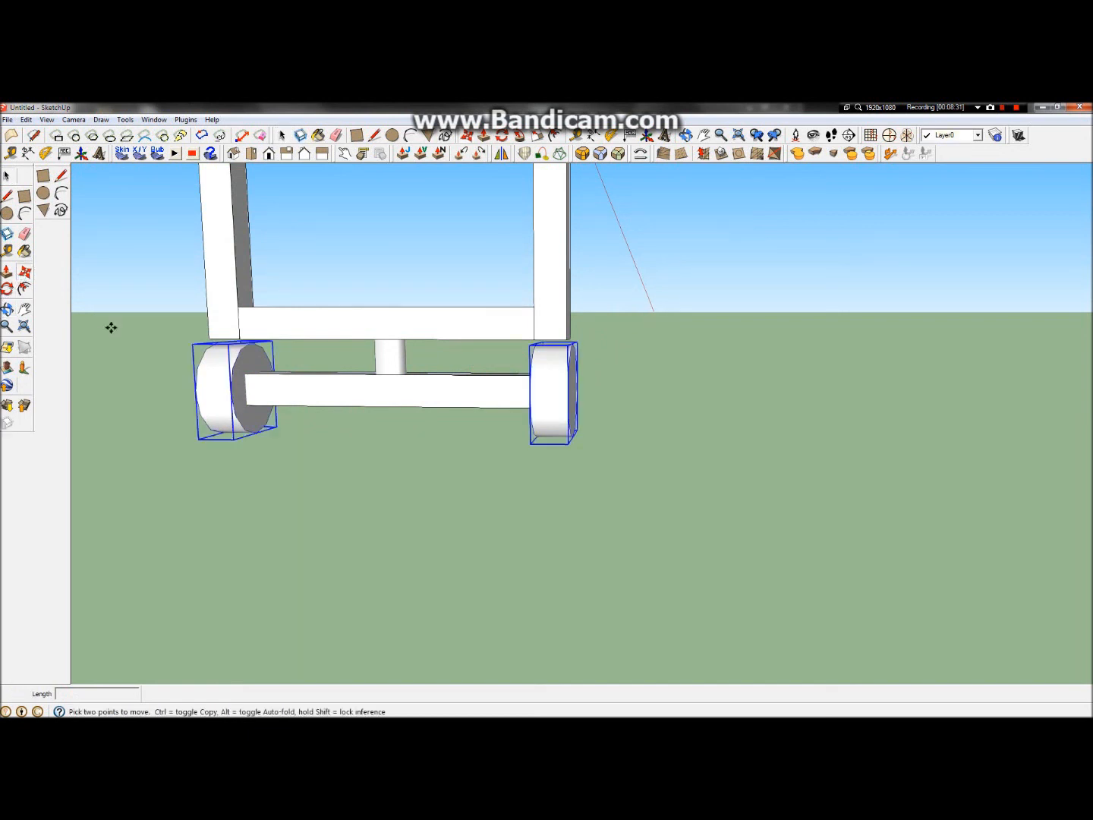
pyautogui.click(214, 382)
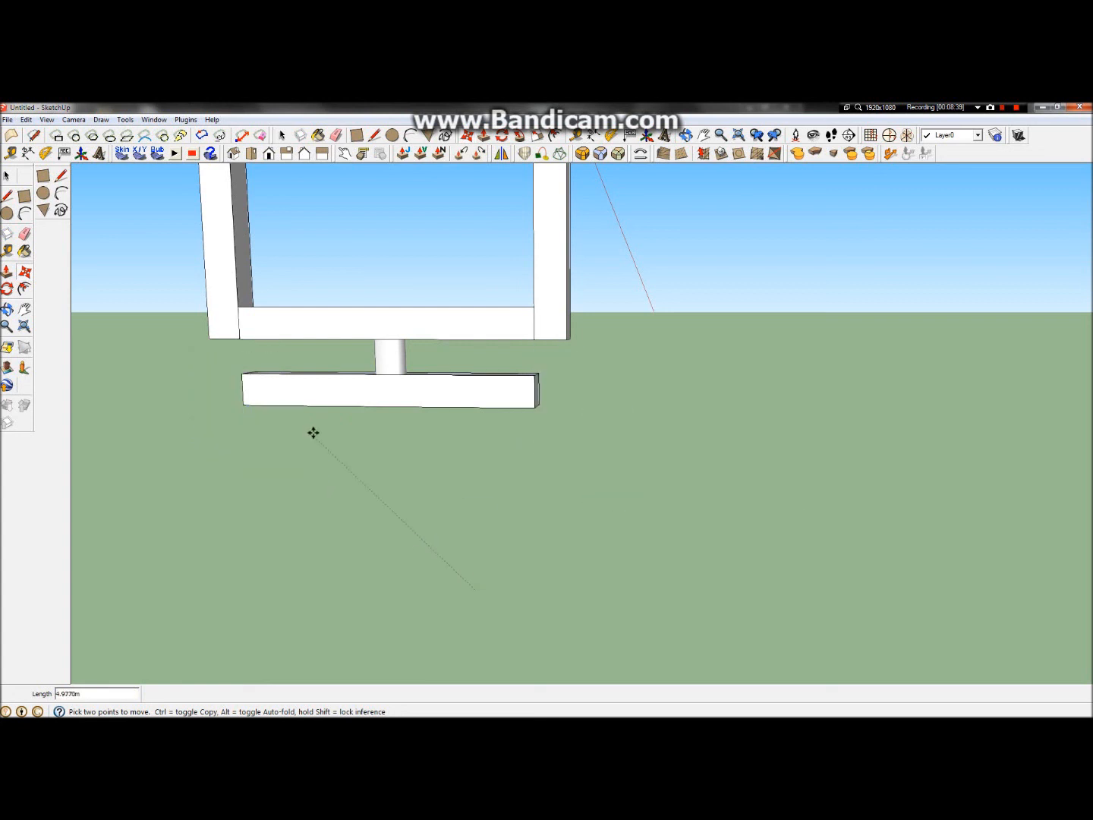
pyautogui.press('Escape')
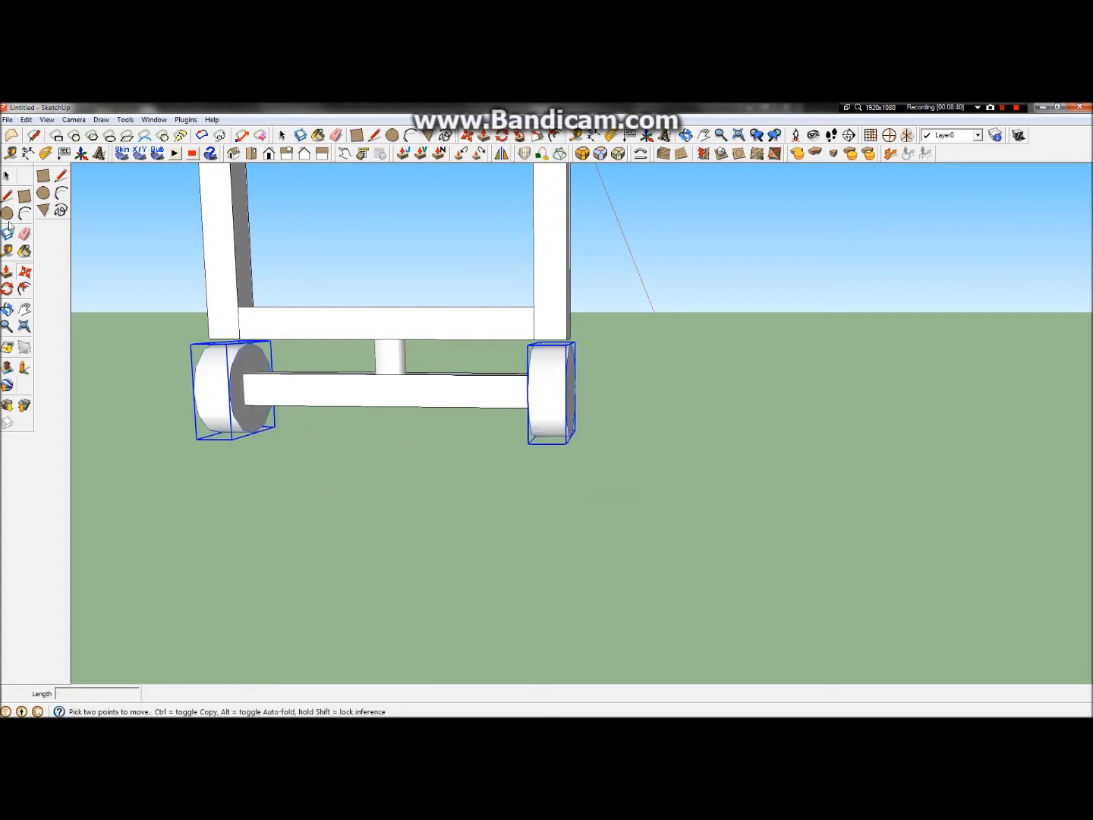
pyautogui.click(6, 176)
pyautogui.click(459, 491)
# Examine the whole jet bridge and its rounded cab end with the open front frame from above and from the side
pyautogui.scroll(-7, 432, 501)
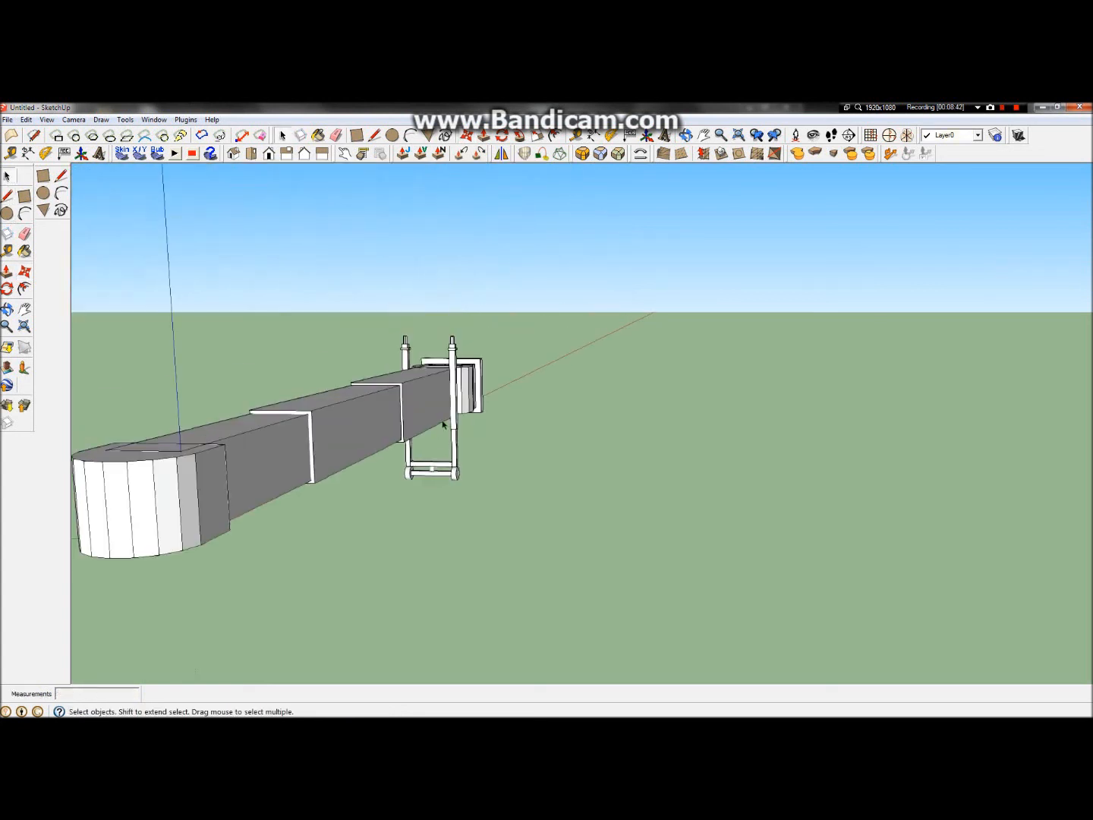
pyautogui.click(7, 309)
pyautogui.moveTo(447, 395); pyautogui.dragTo(591, 362)
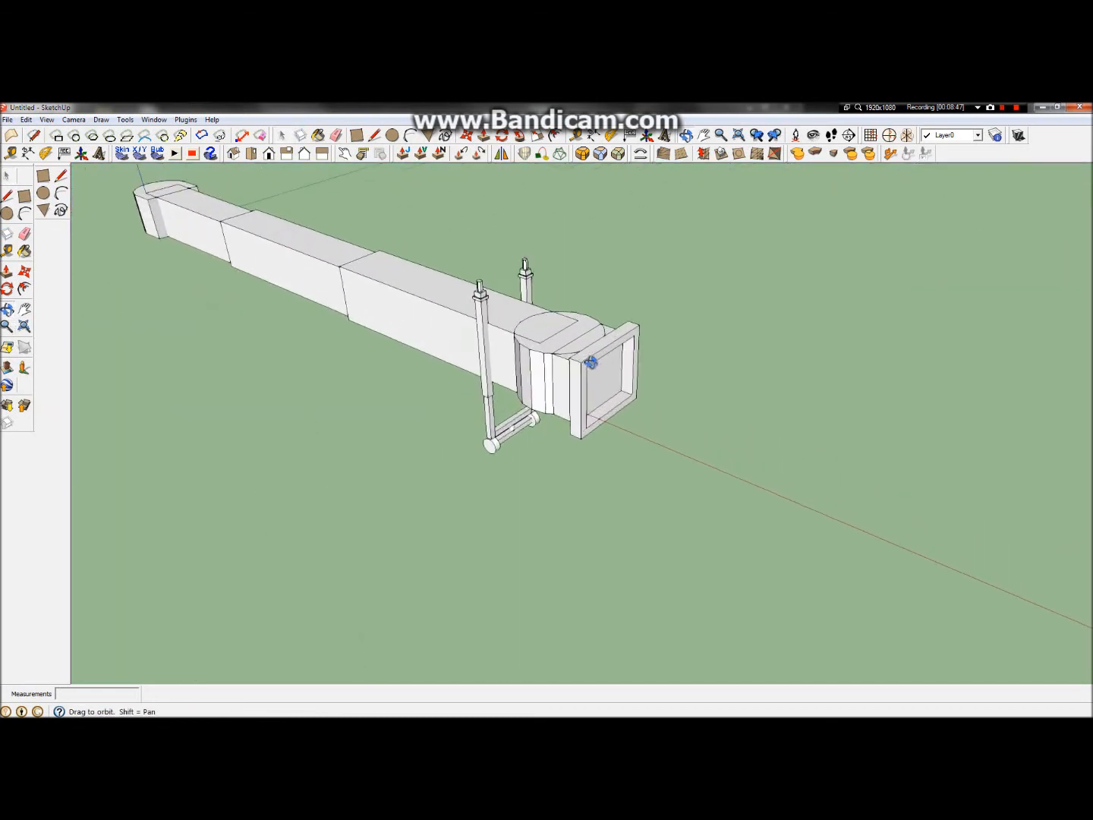
pyautogui.scroll(10, 590, 363)
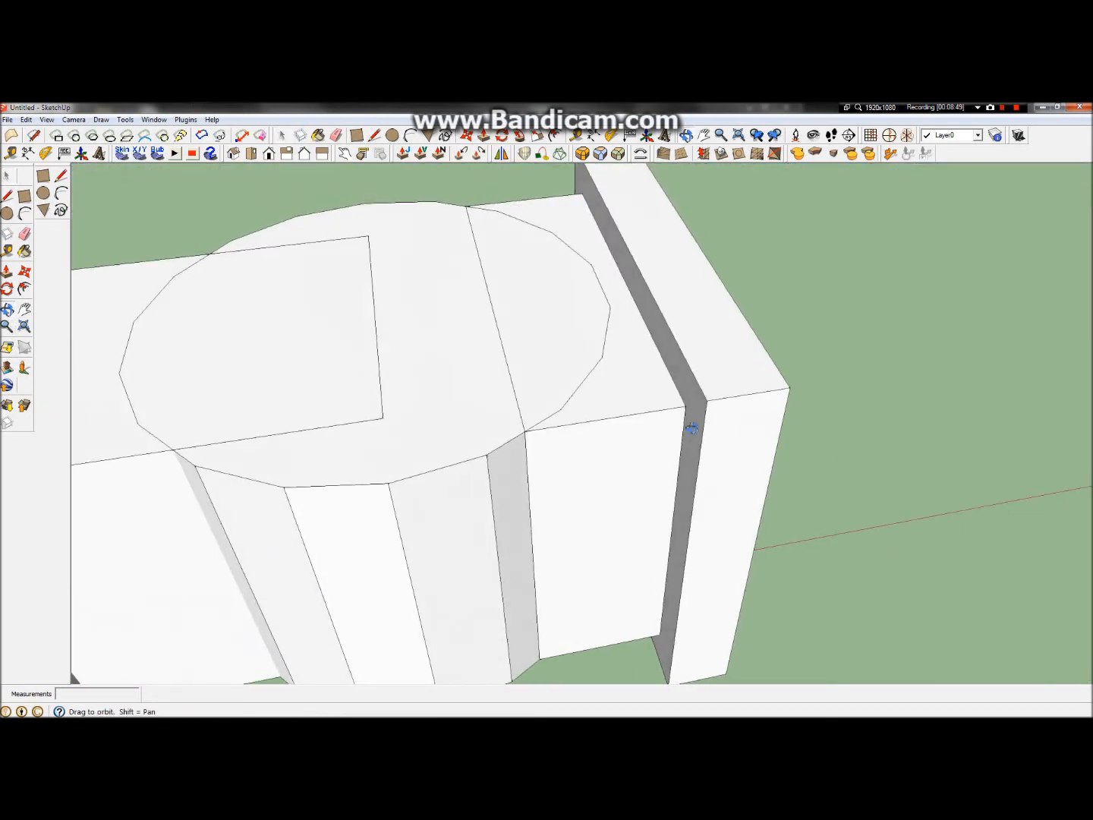
pyautogui.moveTo(691, 429); pyautogui.dragTo(454, 299)
pyautogui.scroll(5, 728, 456)
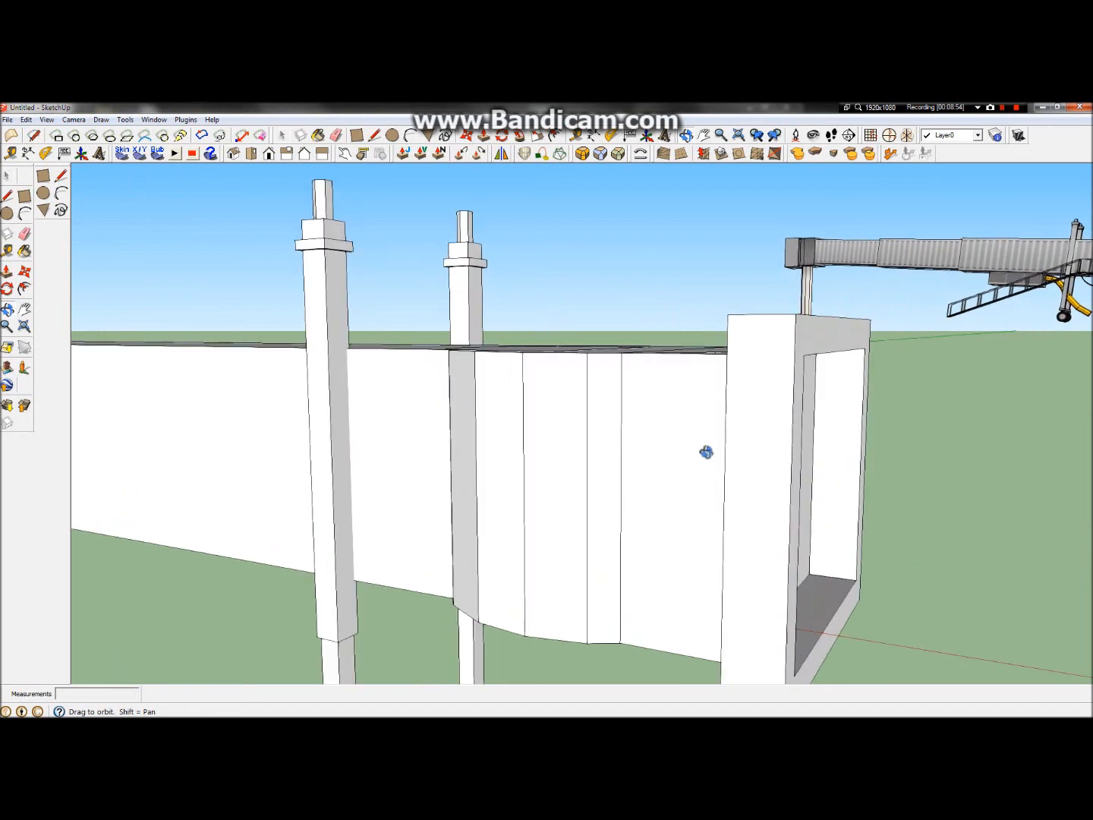
pyautogui.moveTo(592, 413); pyautogui.dragTo(621, 413)
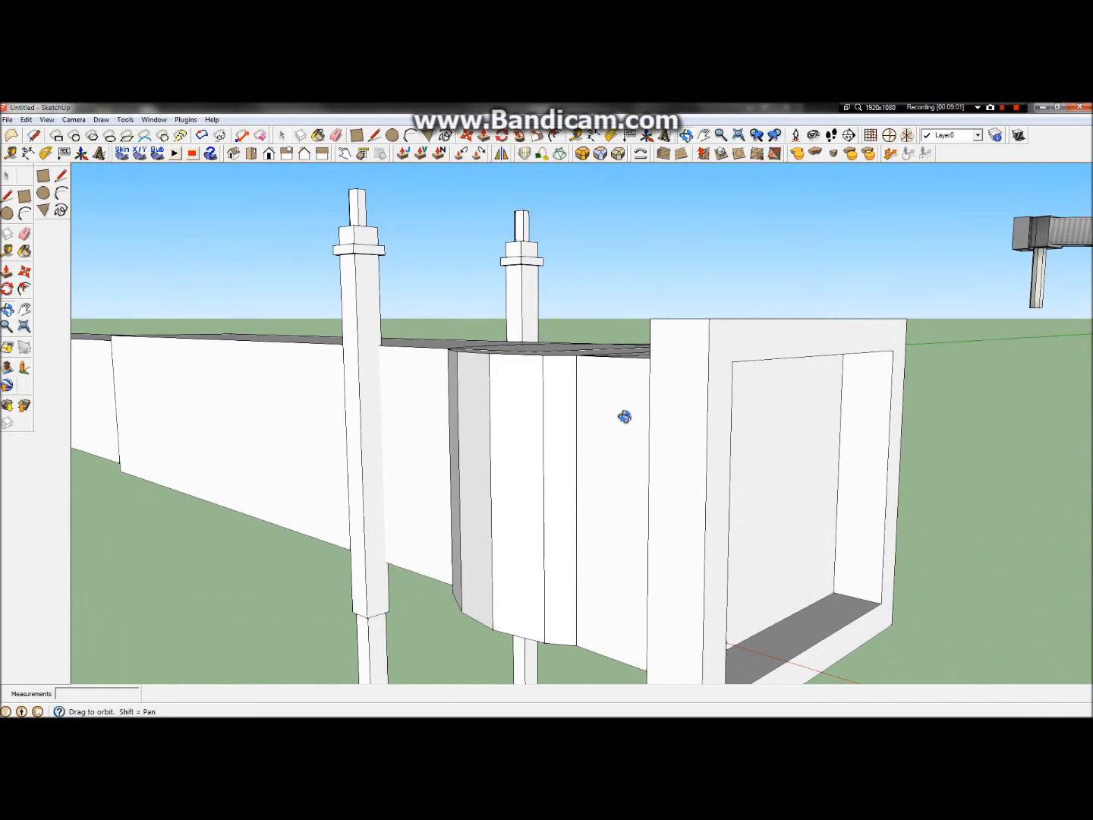